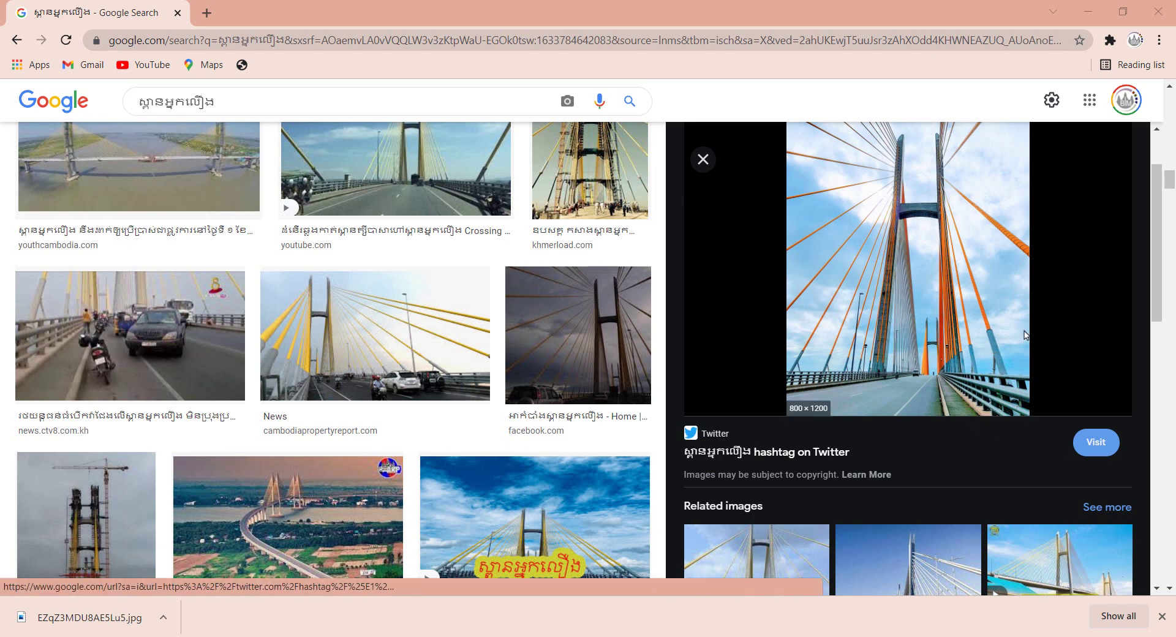
# - Browse the bridge image results and preview the tall orange-cabled Twitter bridge photo
pyautogui.scroll(-2, 1164, 269)
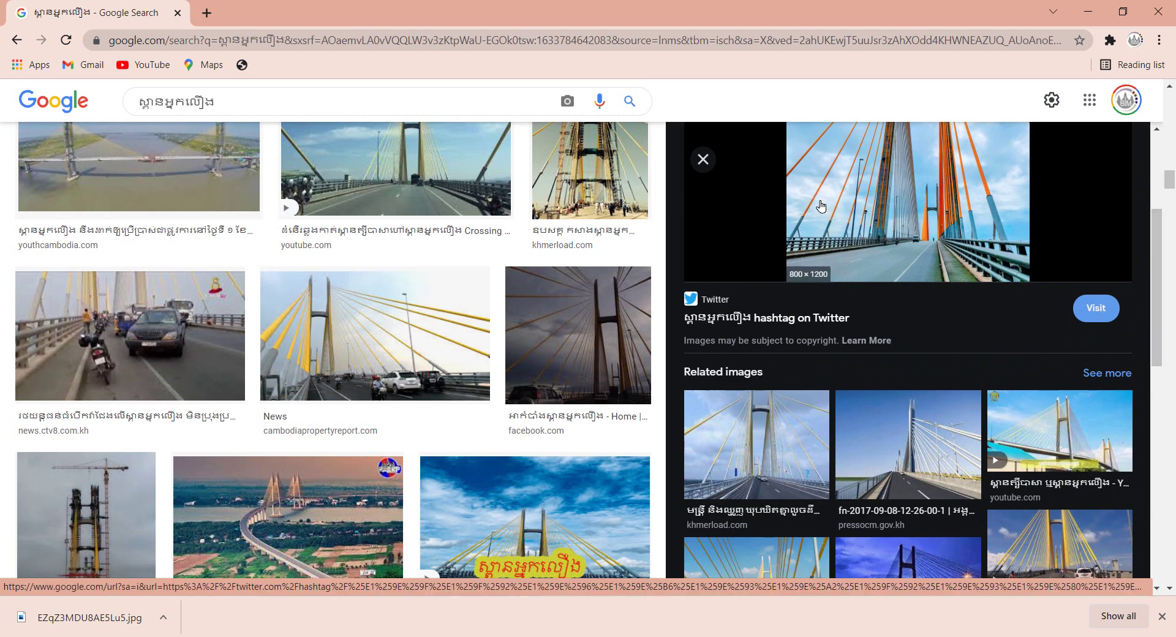
pyautogui.scroll(-3, 797, 398)
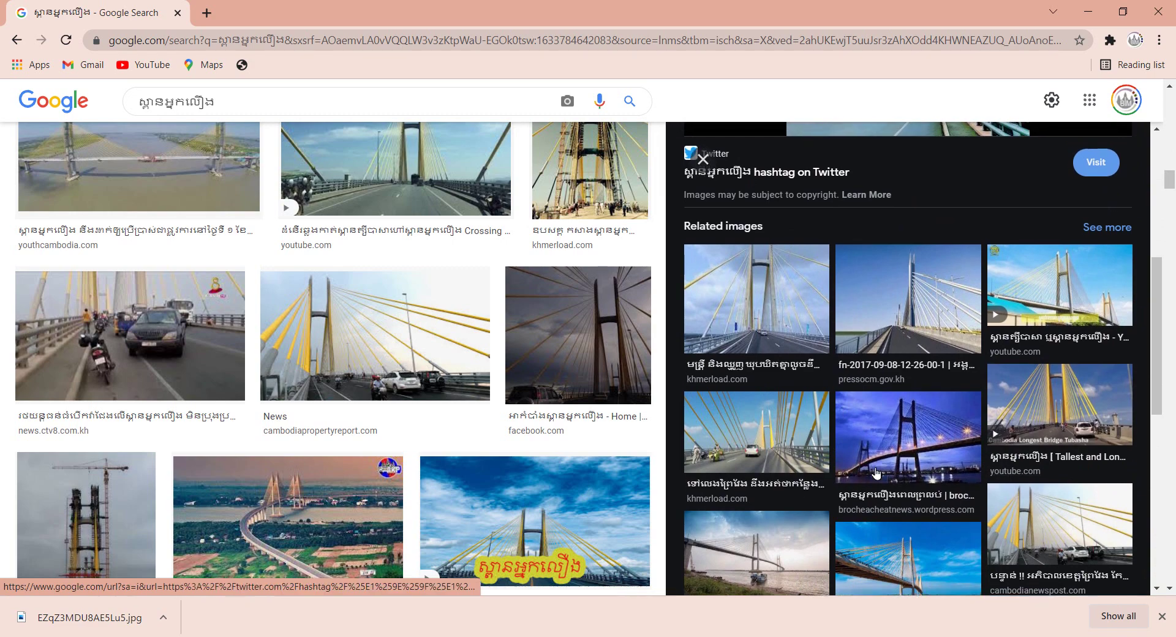
pyautogui.click(733, 442)
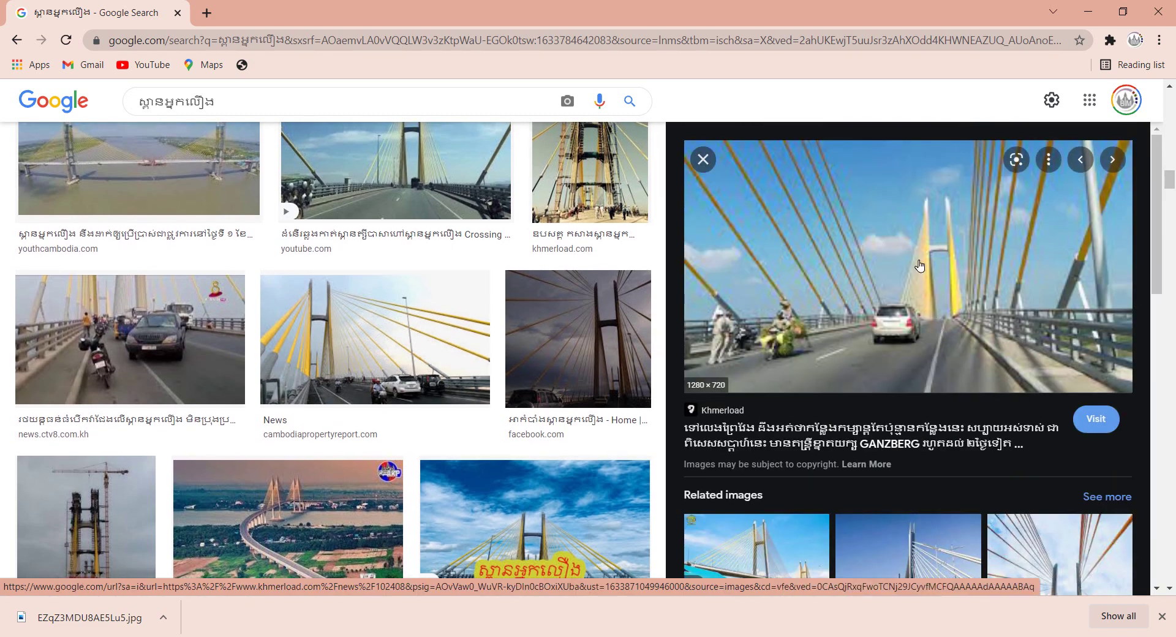
pyautogui.scroll(-4, 334, 349)
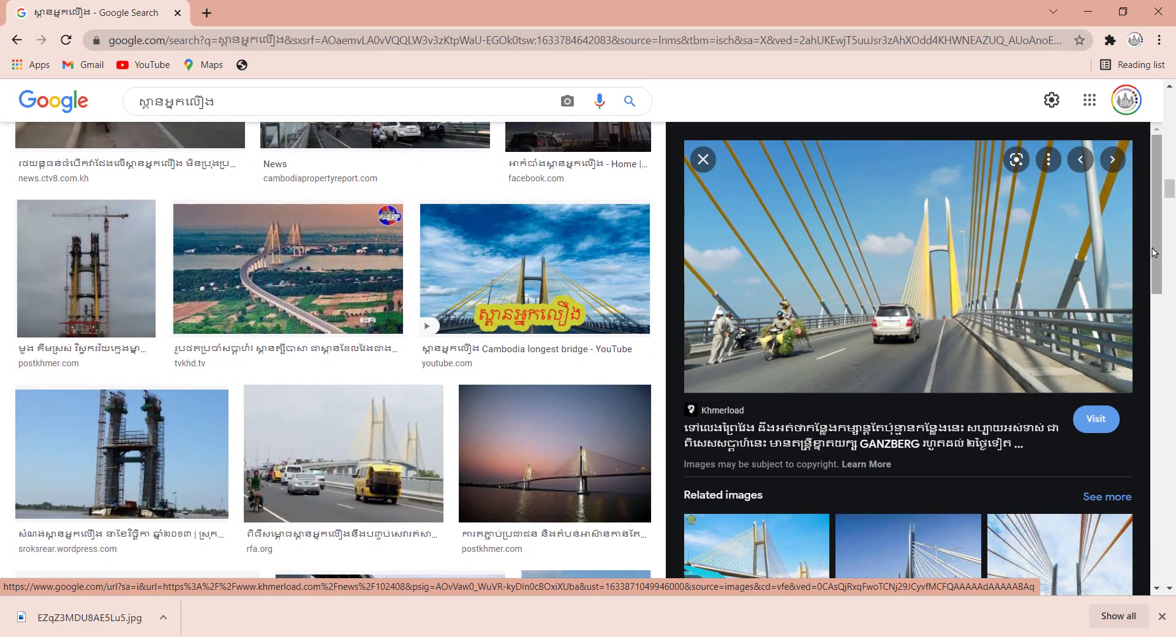
pyautogui.scroll(-2, 1157, 275)
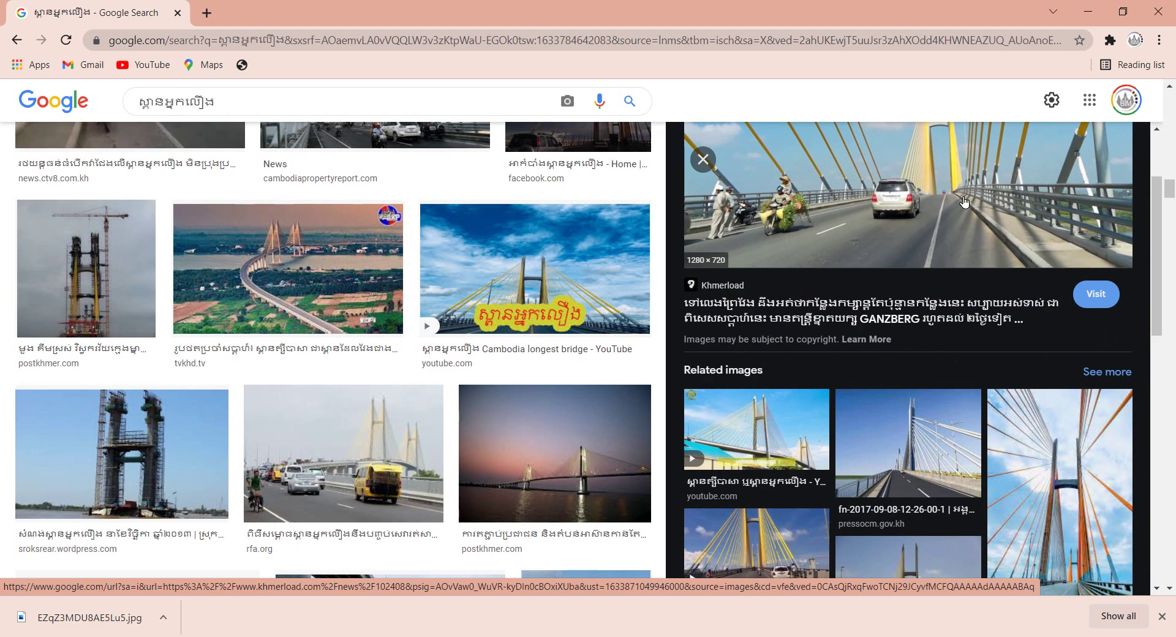
pyautogui.scroll(-5, 1158, 276)
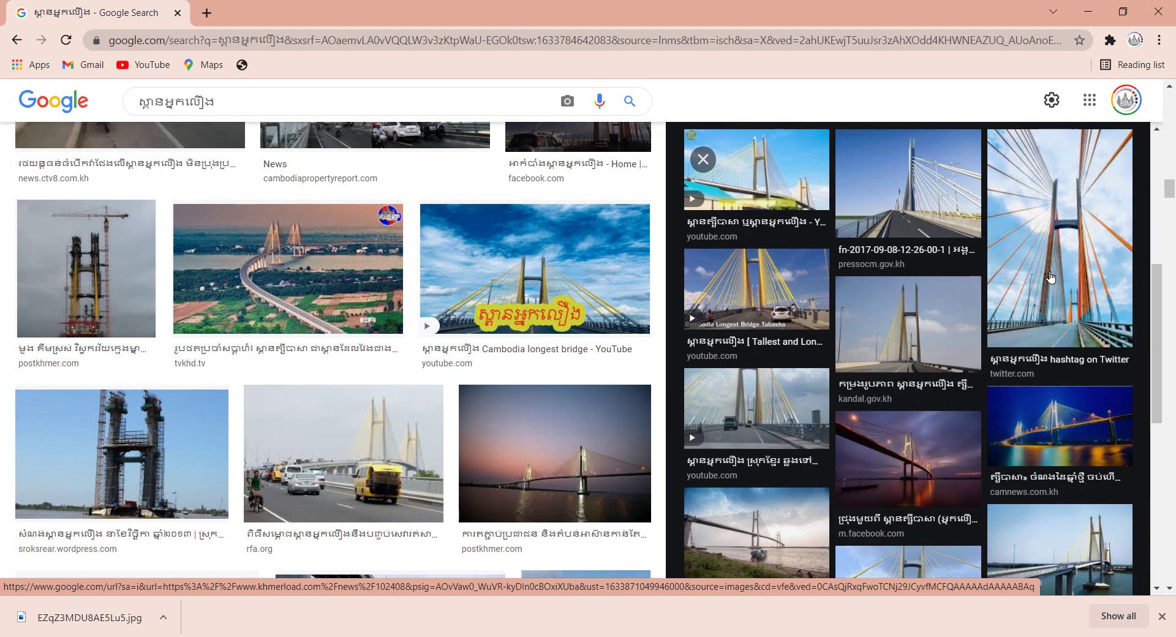
pyautogui.scroll(-5, 993, 334)
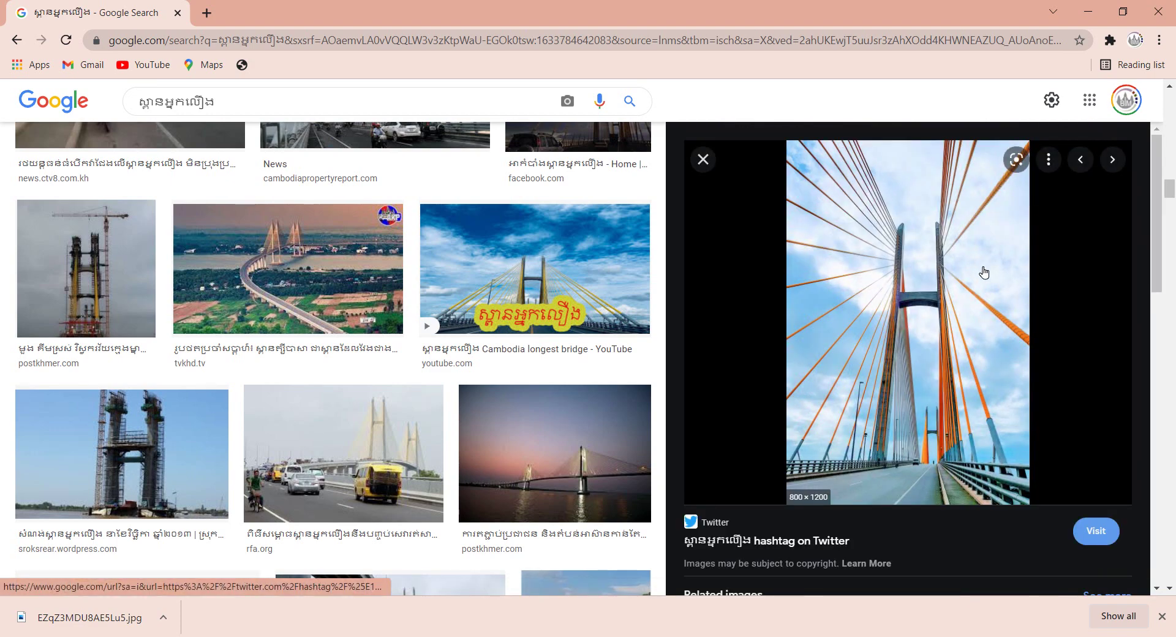
pyautogui.scroll(-1, 907, 331)
pyautogui.scroll(-1, 833, 544)
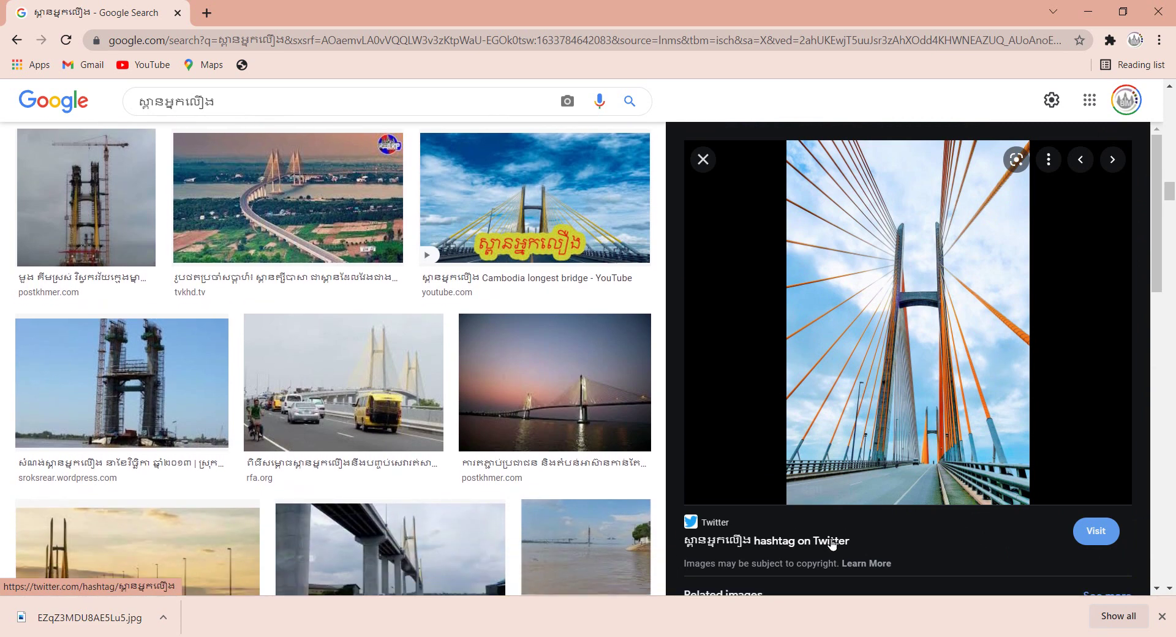
# - Save the bridge photo to the Desktop as EZqZ3MDU8AE5Lu5.jpg
pyautogui.rightClick(878, 230)
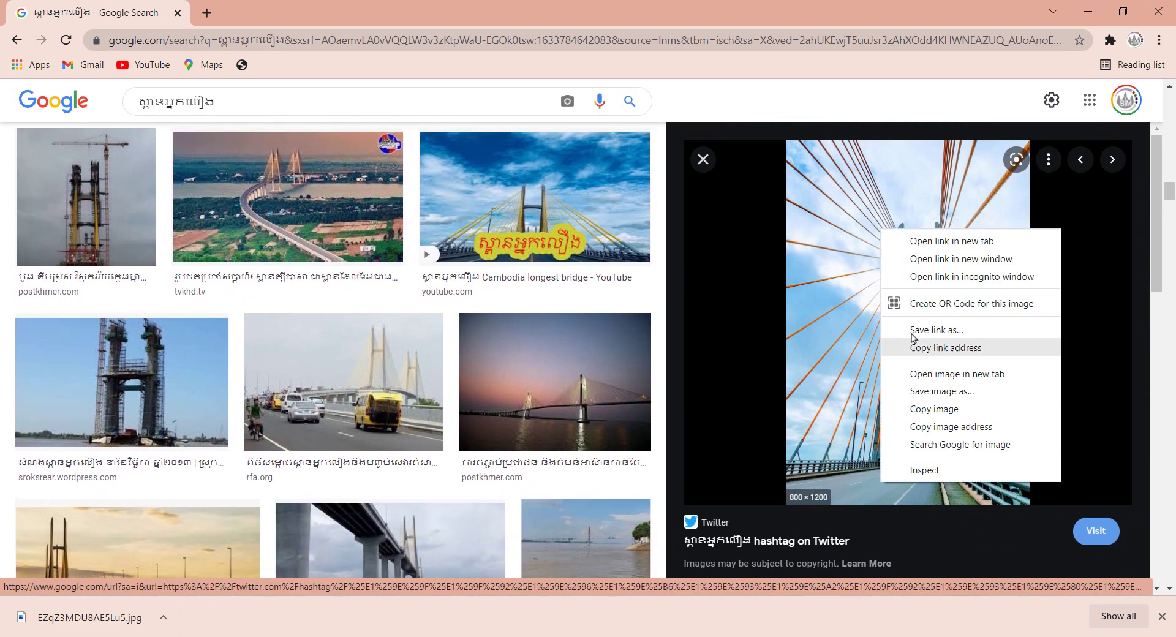
pyautogui.click(963, 378)
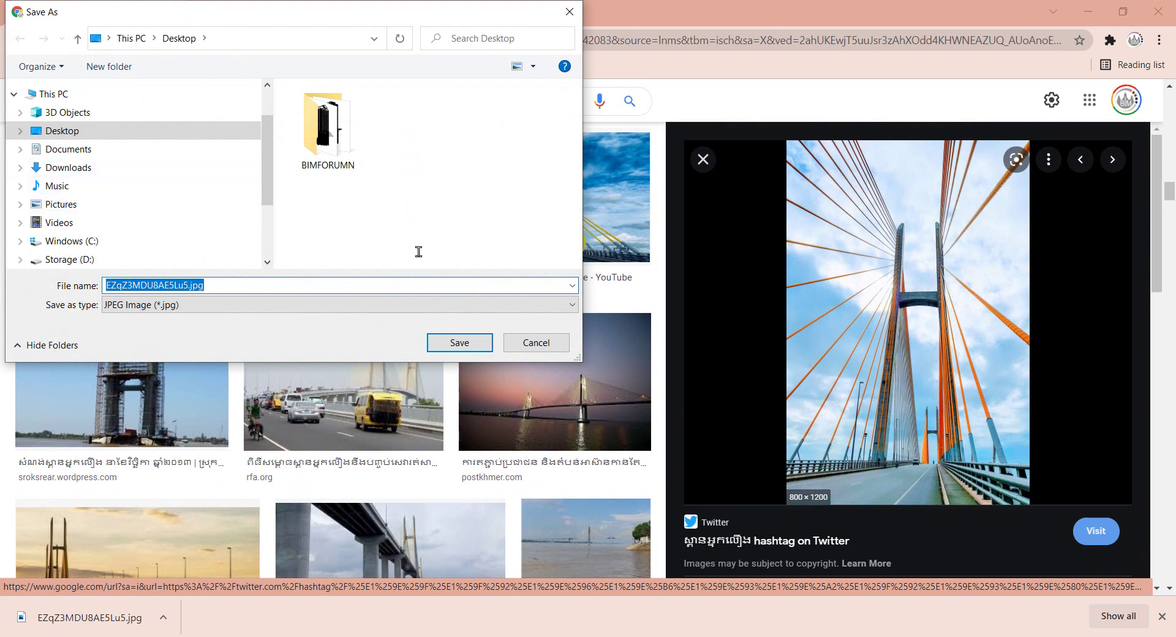
pyautogui.click(459, 341)
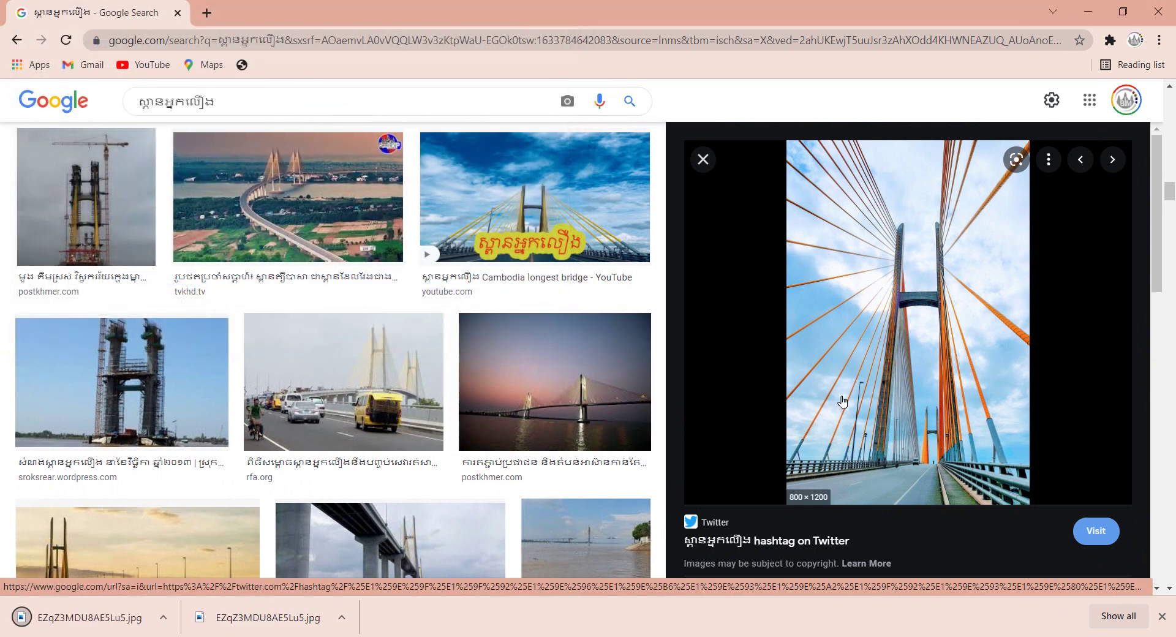
# - Scroll through more results and preview the rendered bridge image
pyautogui.scroll(-3, 844, 403)
pyautogui.scroll(-5, 844, 402)
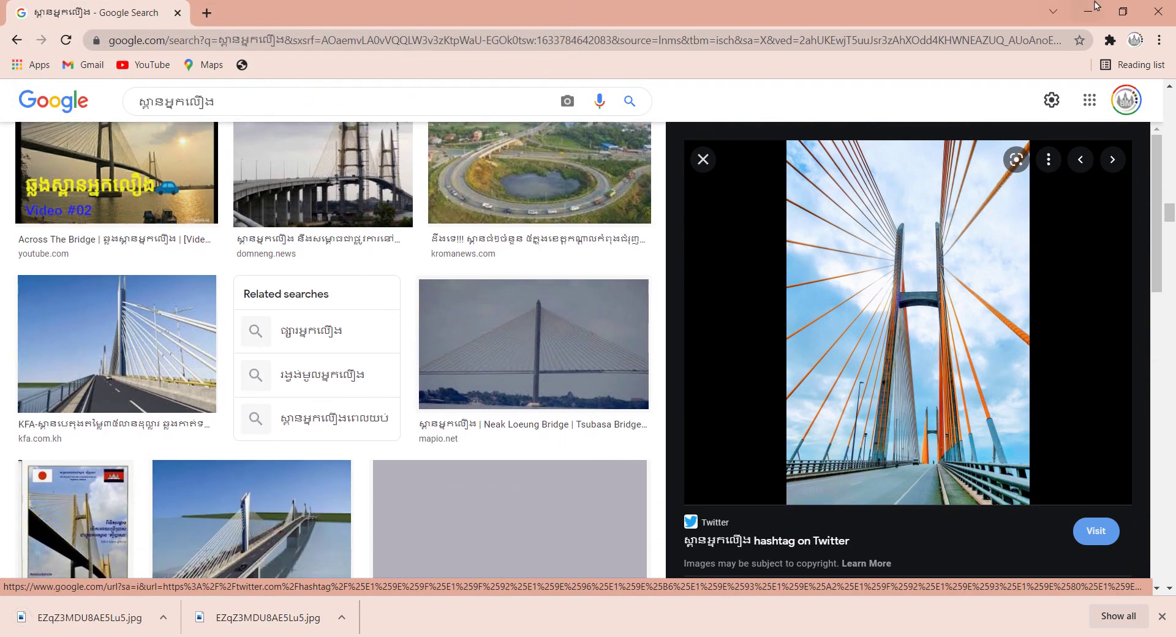
pyautogui.scroll(-3, 1151, 245)
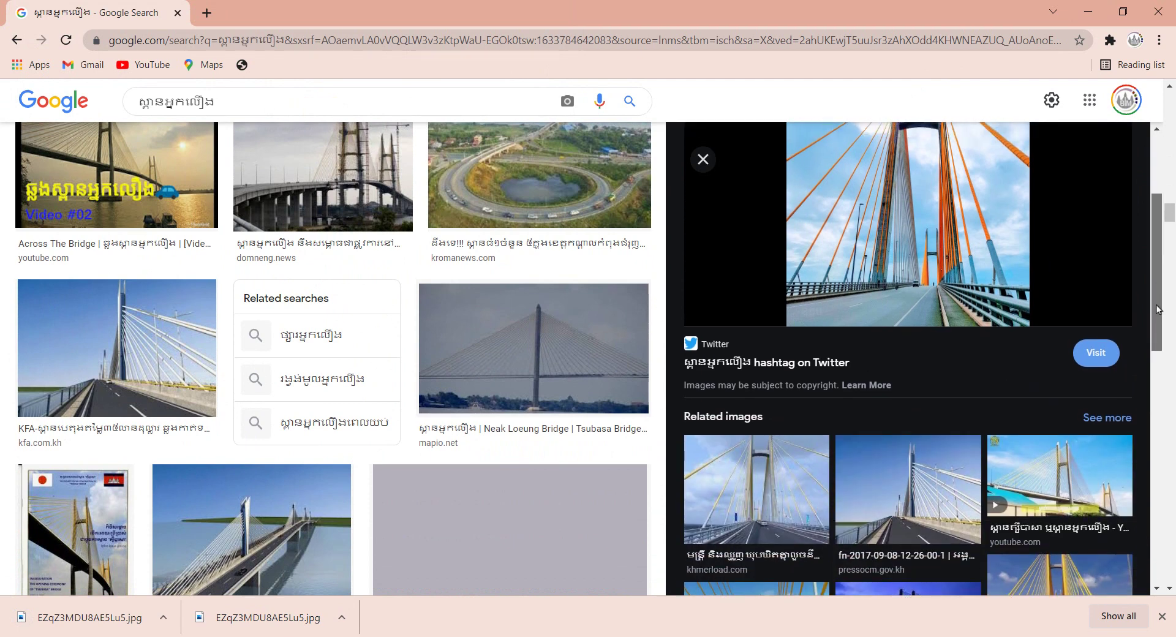
pyautogui.scroll(-1, 1160, 314)
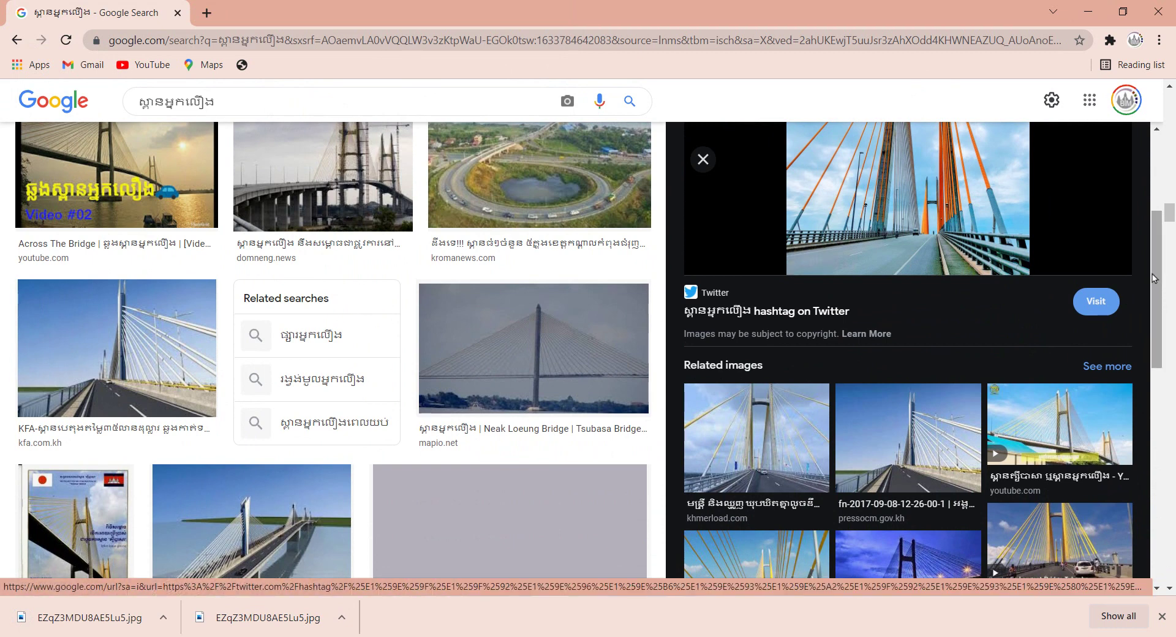
pyautogui.moveTo(1155, 279); pyautogui.dragTo(1160, 397)
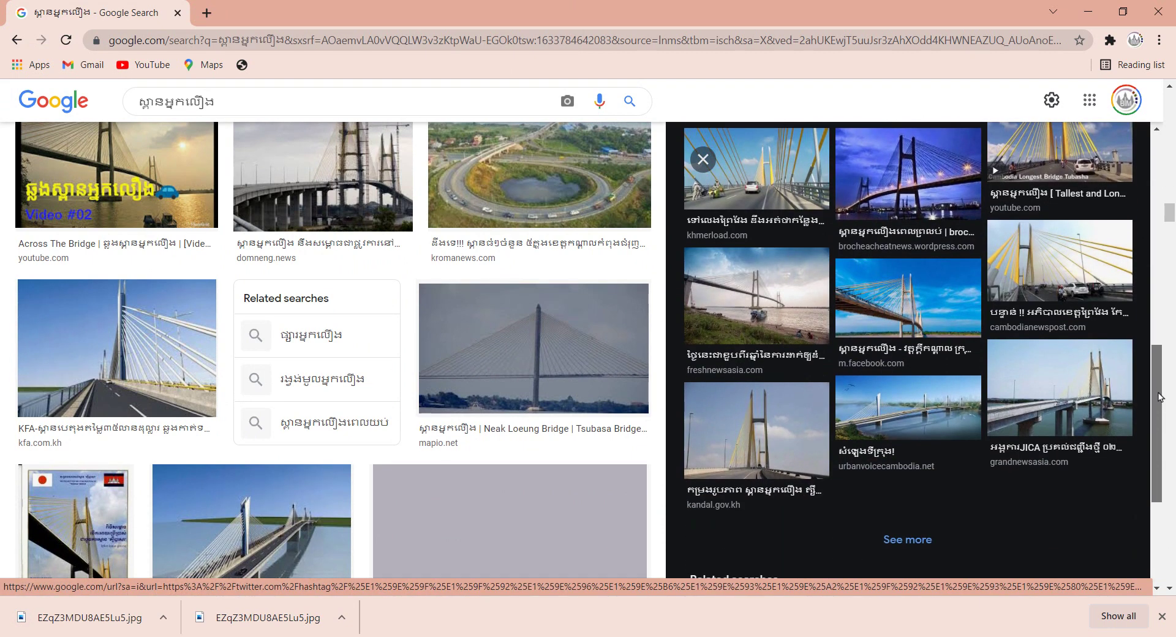
pyautogui.scroll(-6, 613, 337)
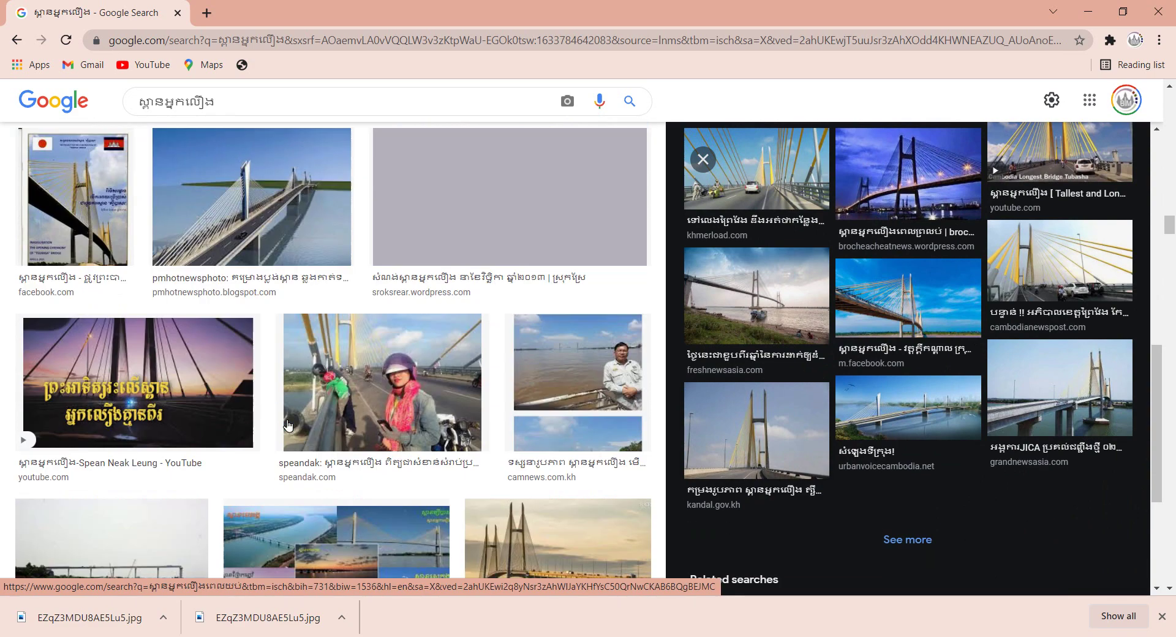
pyautogui.click(603, 231)
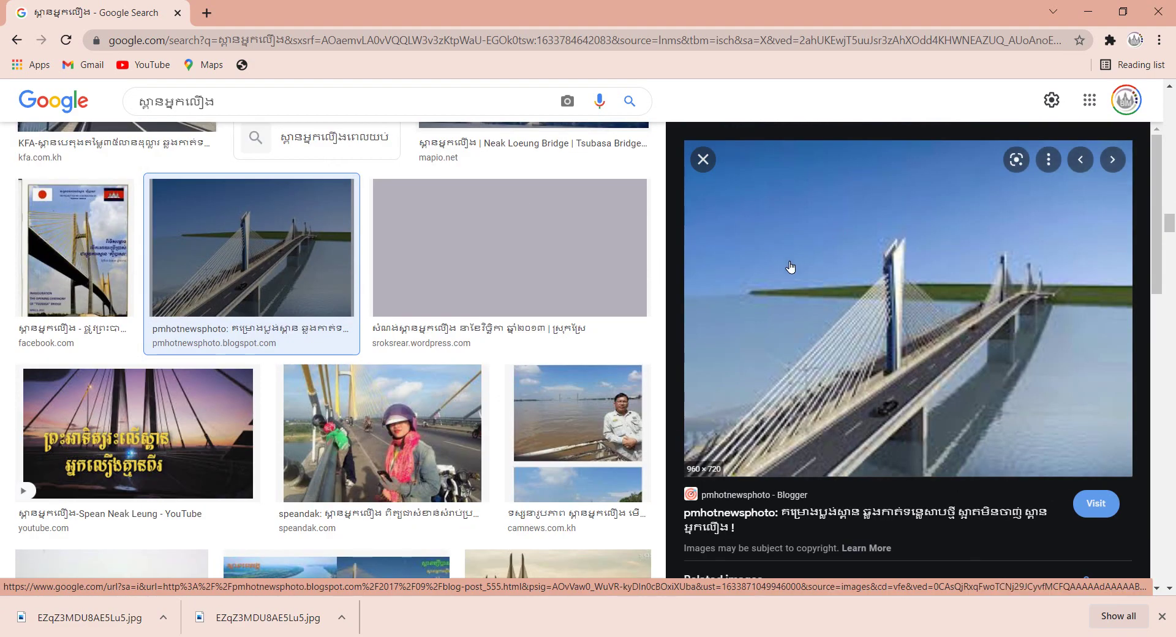
pyautogui.scroll(-1, 1044, 354)
pyautogui.scroll(-4, 1043, 354)
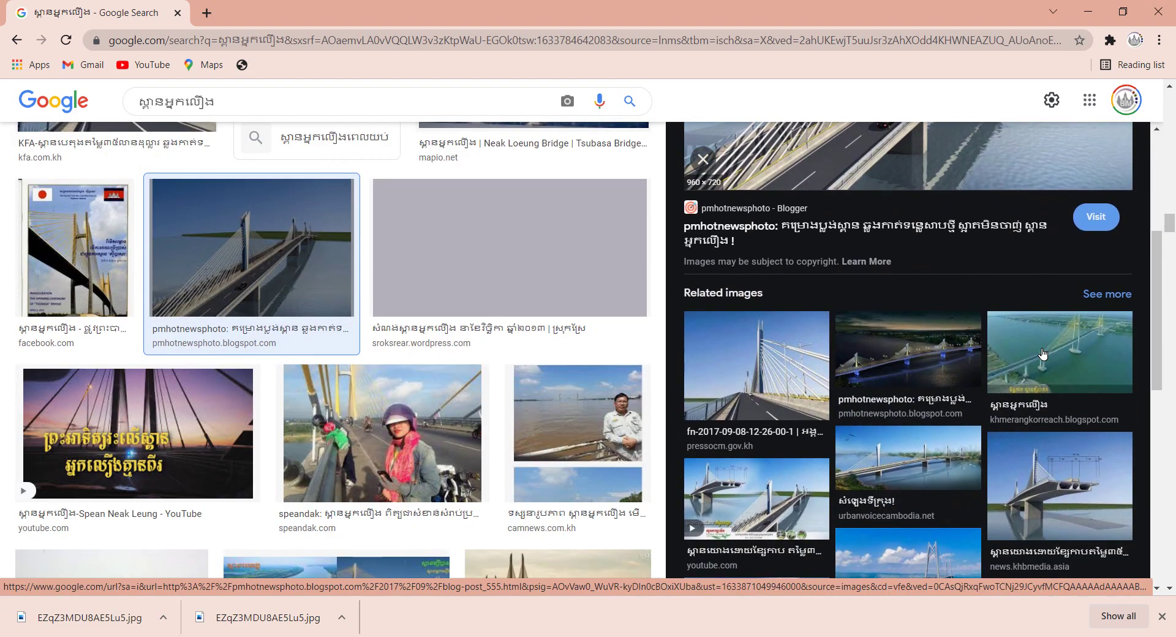
# - Preview the related photo along the bridge deck, then close Chrome
pyautogui.click(717, 357)
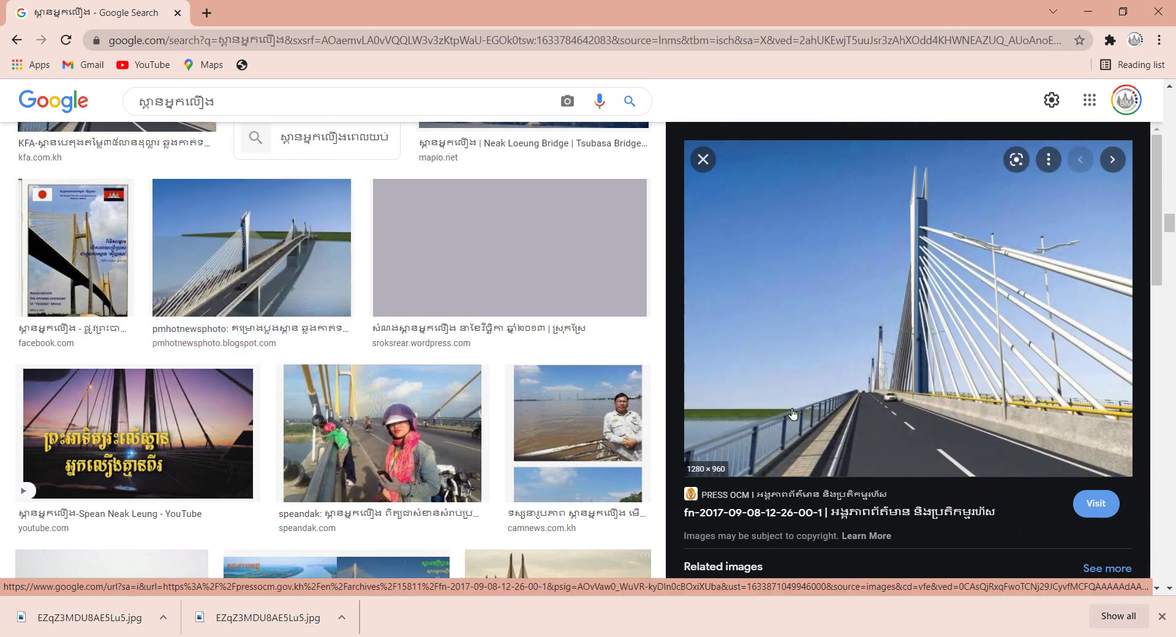
pyautogui.scroll(-1, 735, 374)
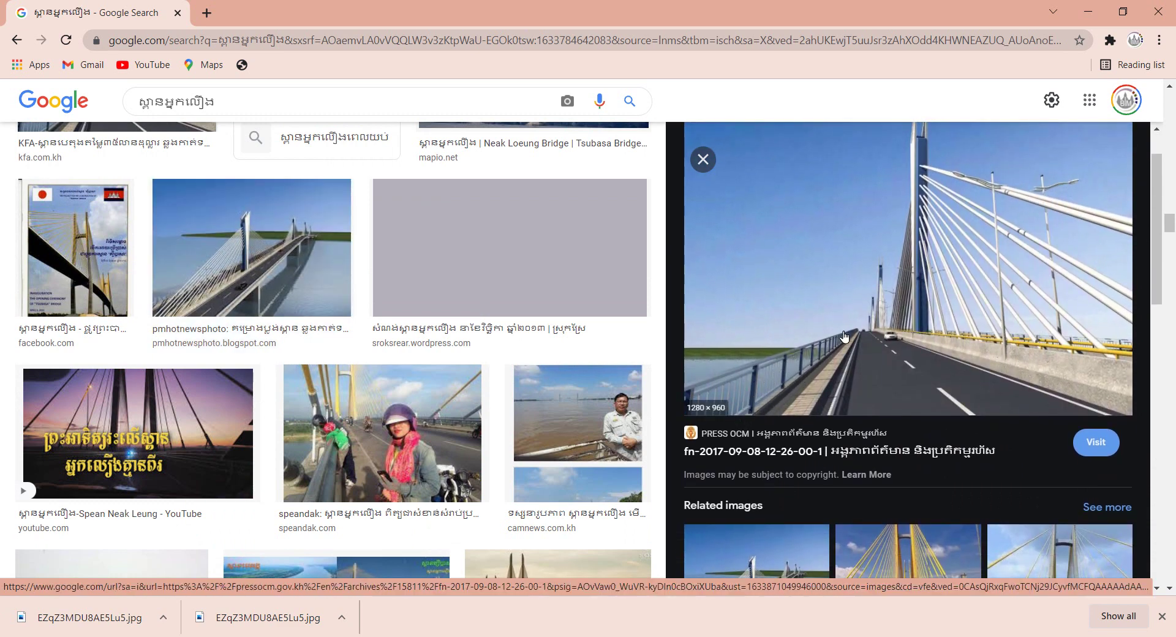
pyautogui.scroll(-2, 845, 343)
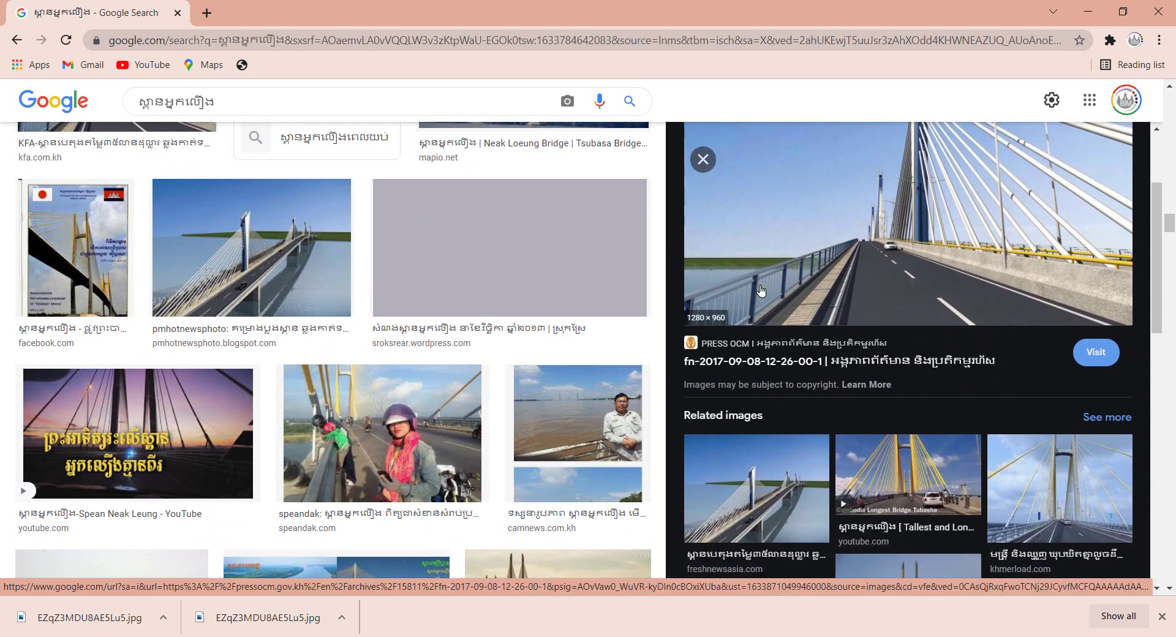
pyautogui.scroll(-3, 793, 233)
pyautogui.scroll(-5, 793, 233)
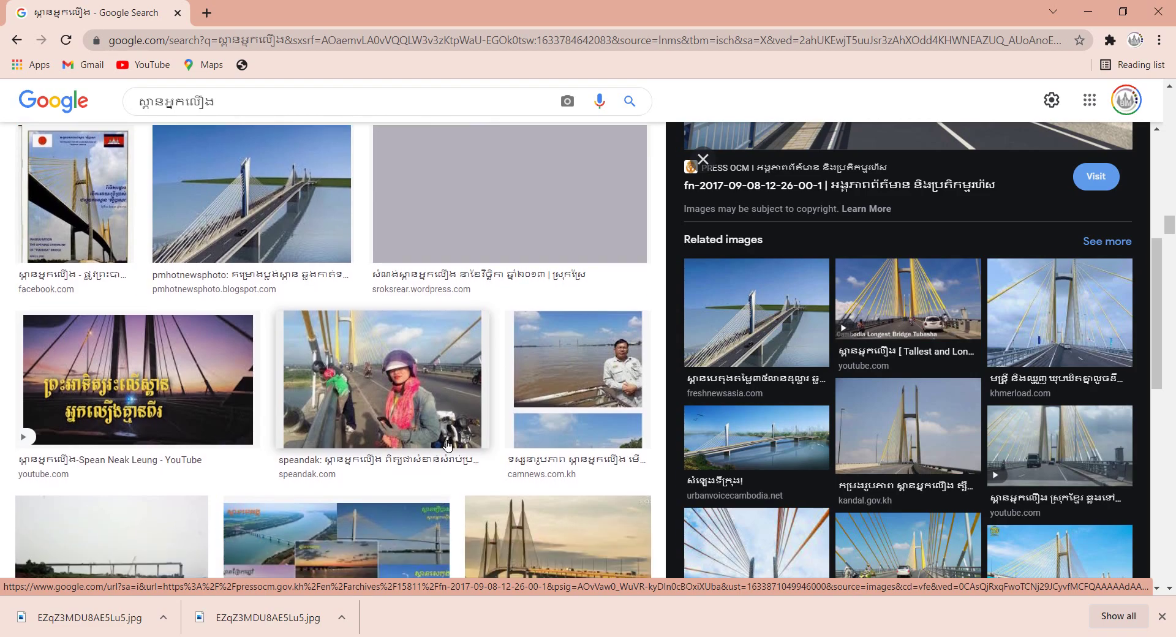
pyautogui.click(1088, 11)
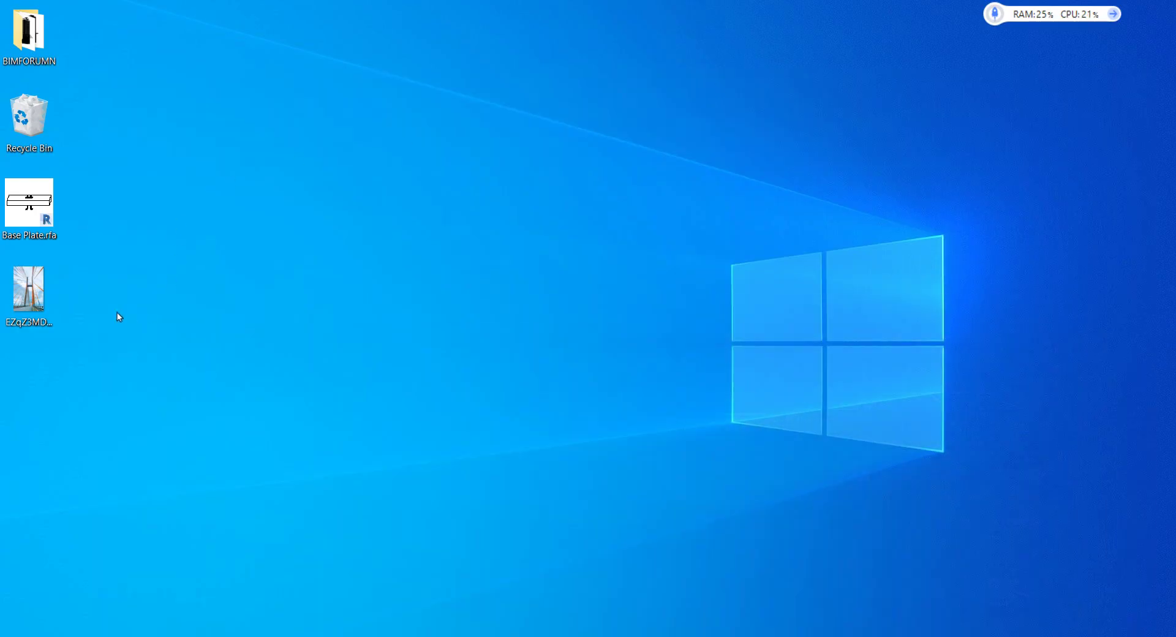
pyautogui.doubleClick(29, 289)
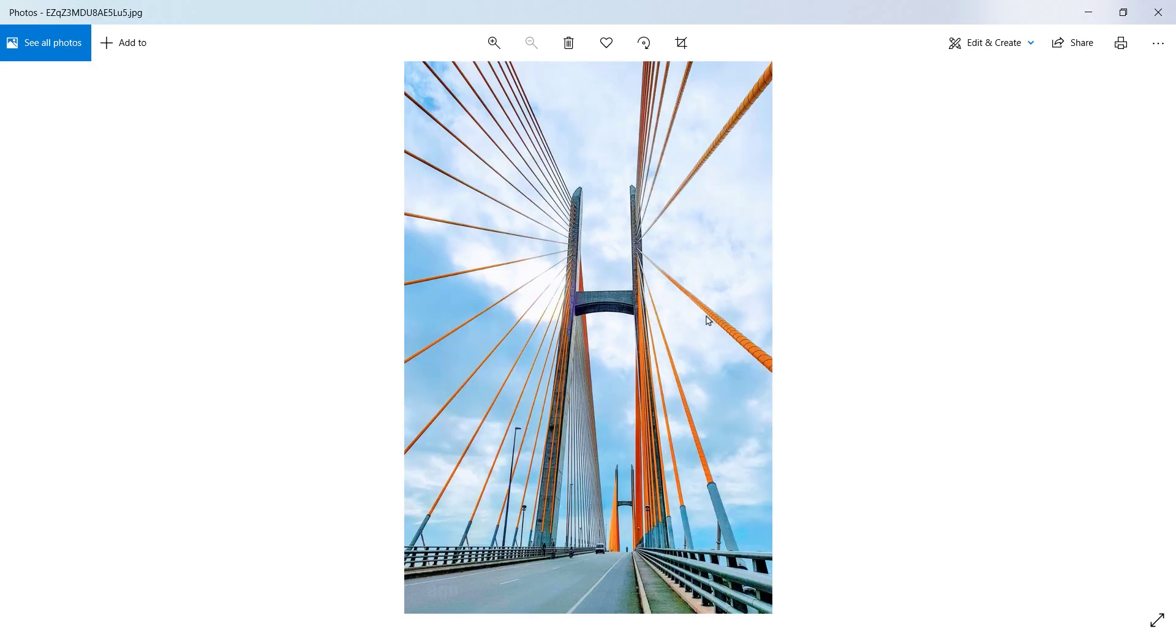
pyautogui.scroll(5, 581, 498)
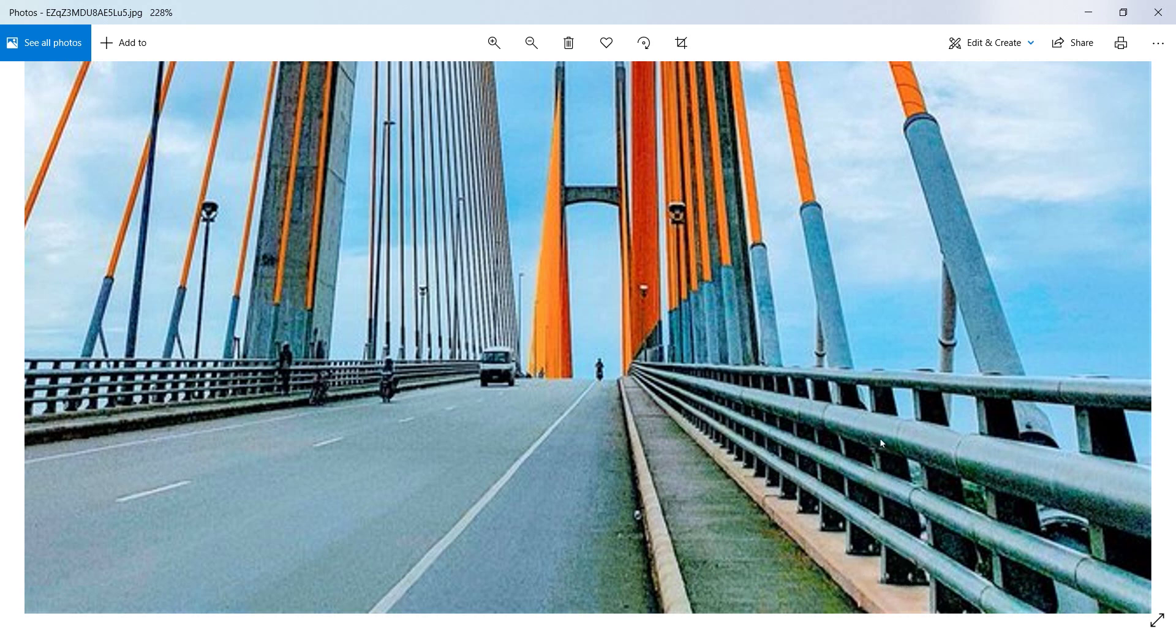
pyautogui.moveTo(934, 429)
pyautogui.mouseDown()
pyautogui.moveTo(978, 570)
pyautogui.moveTo(832, 424)
pyautogui.mouseUp()
pyautogui.press('Left')
pyautogui.press('Left')
pyautogui.press('Left')
pyautogui.press('Left')
pyautogui.press('Left')
pyautogui.press('Left')
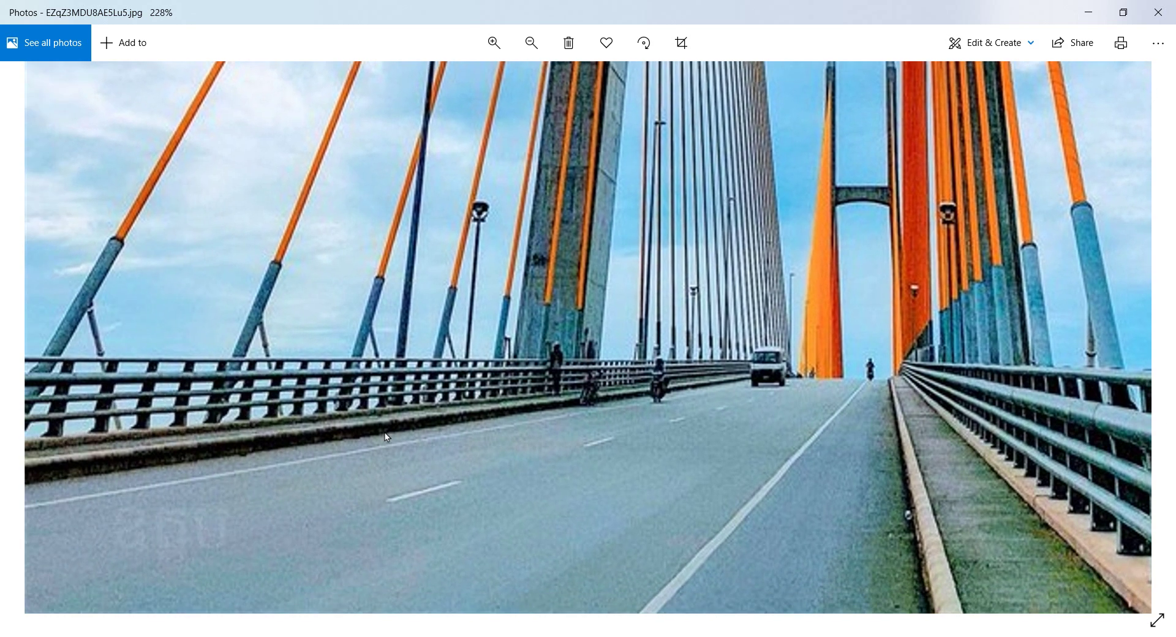
pyautogui.scroll(-2, 403, 412)
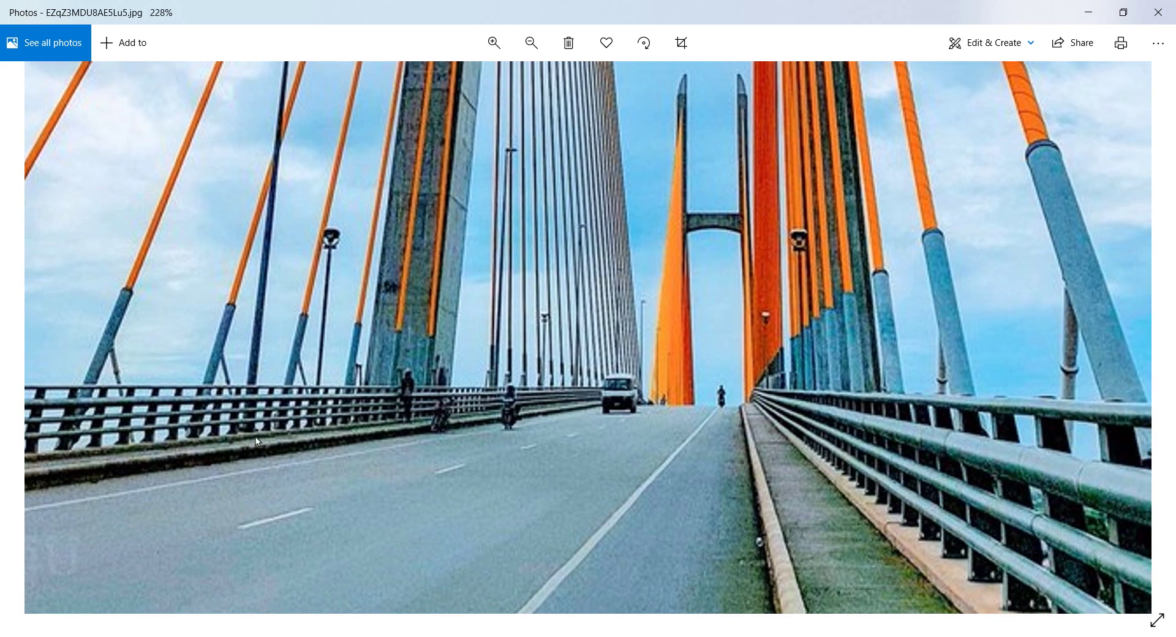
pyautogui.scroll(-2, 403, 411)
pyautogui.scroll(-3, 420, 407)
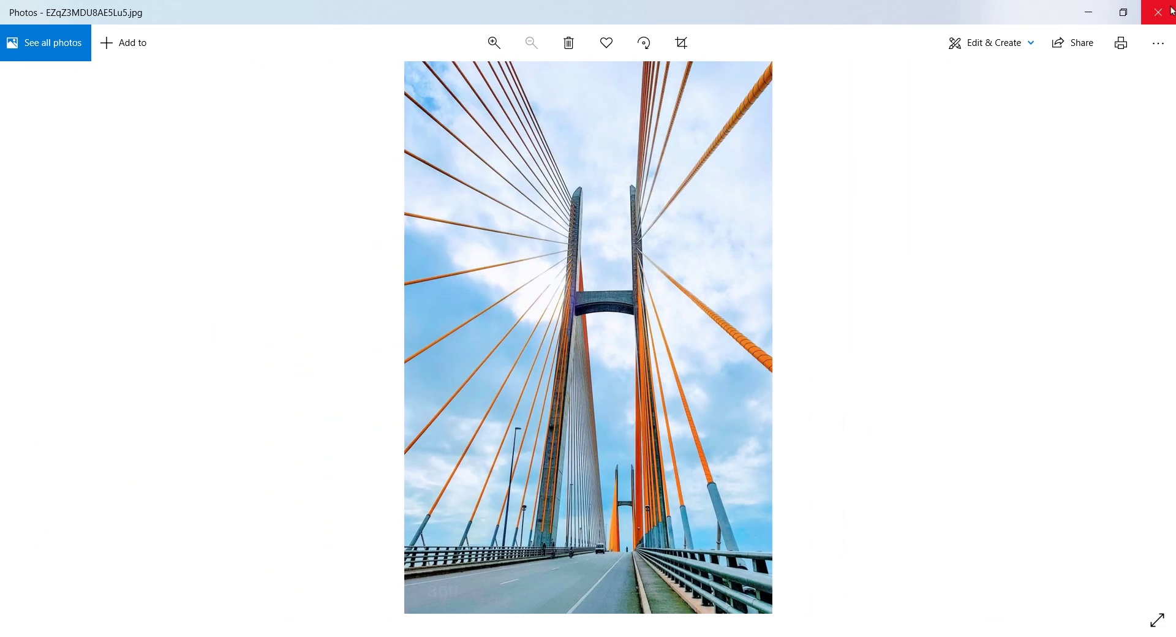
pyautogui.click(1158, 13)
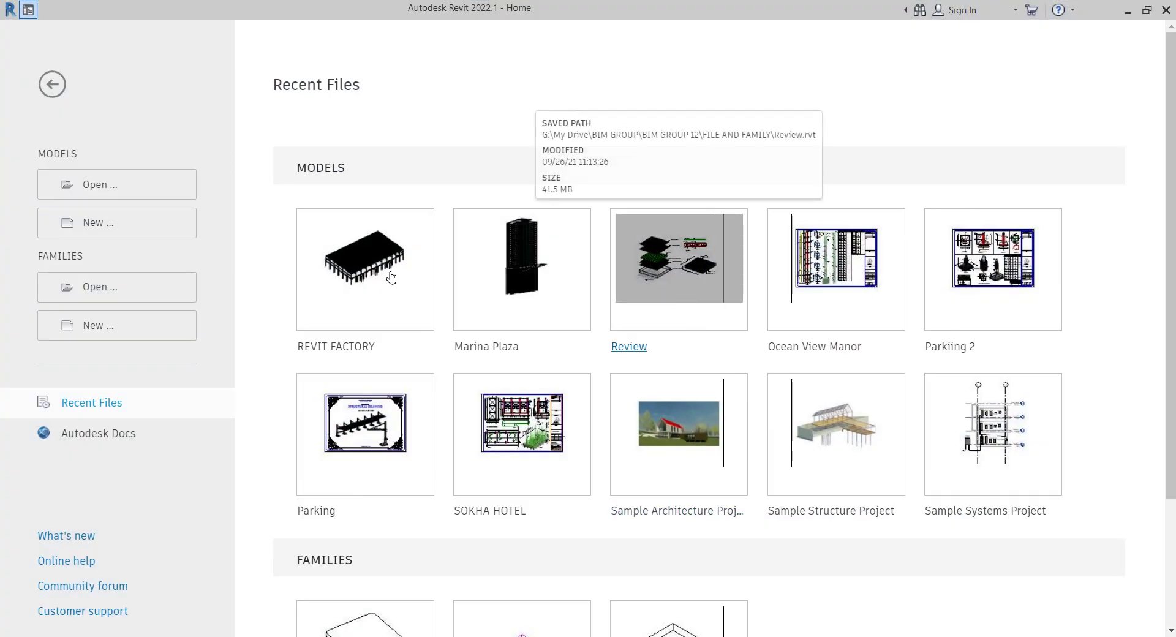
# - Create a new project from the Construction-DefaultMetric template and cancel the active command on Level 1
pyautogui.click(117, 228)
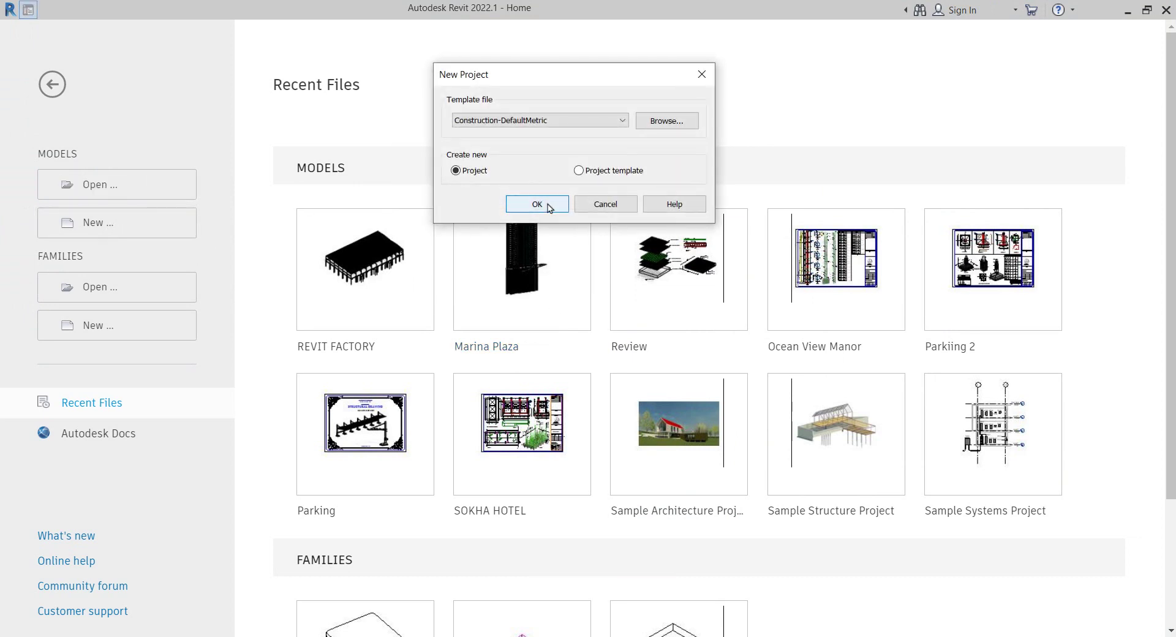
pyautogui.click(551, 206)
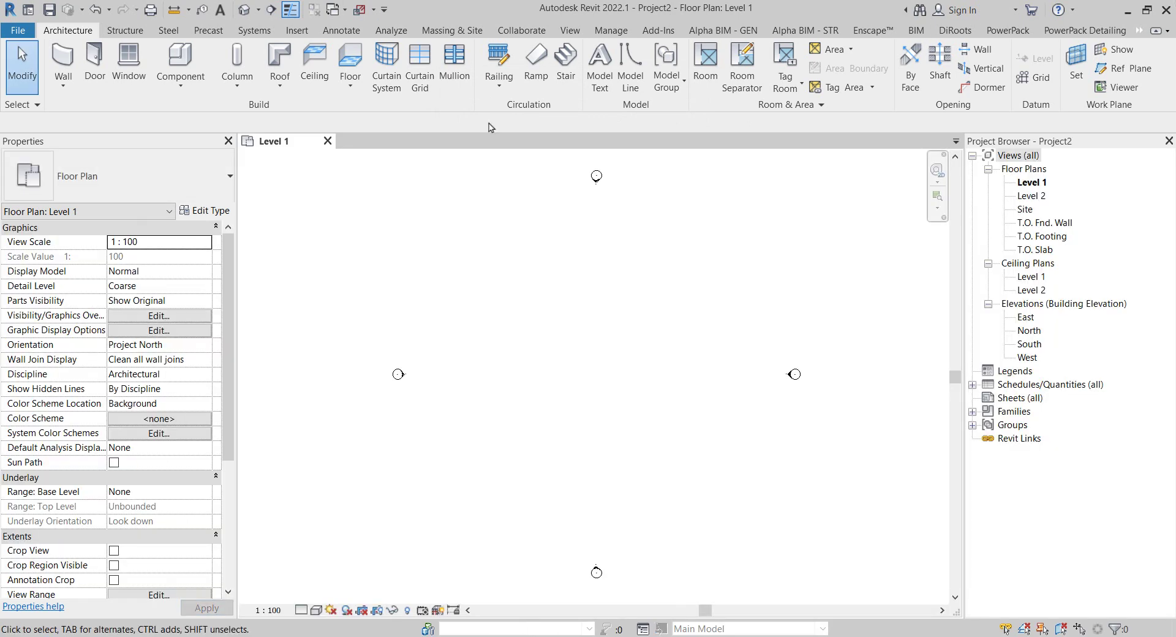
pyautogui.rightClick(670, 272)
pyautogui.click(693, 277)
pyautogui.rightClick(681, 226)
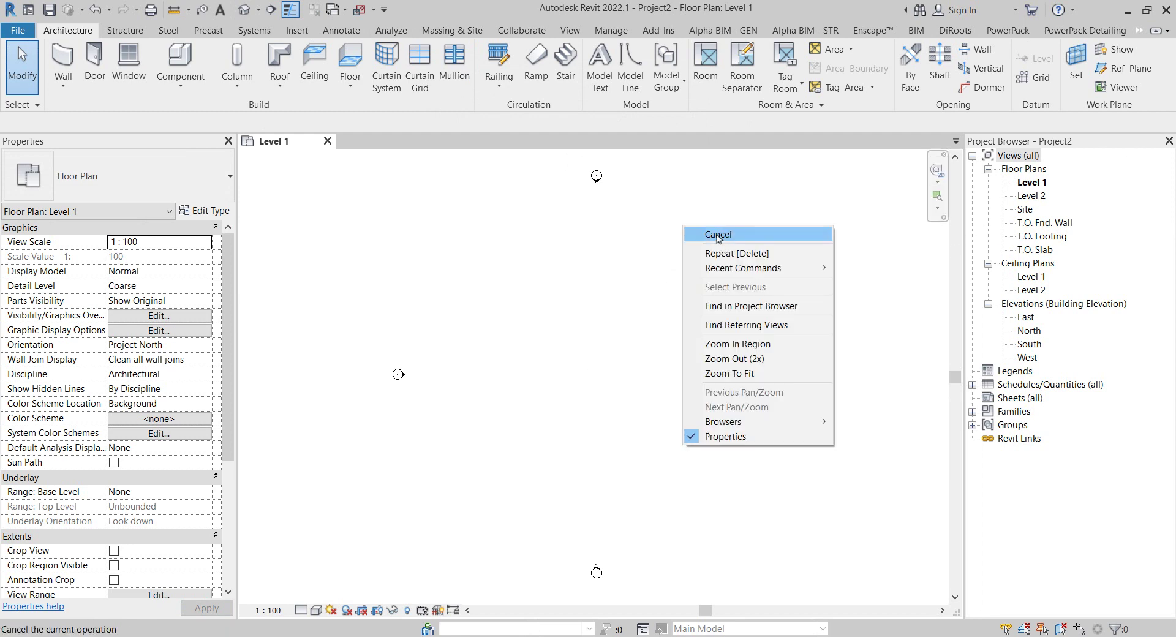
pyautogui.click(705, 239)
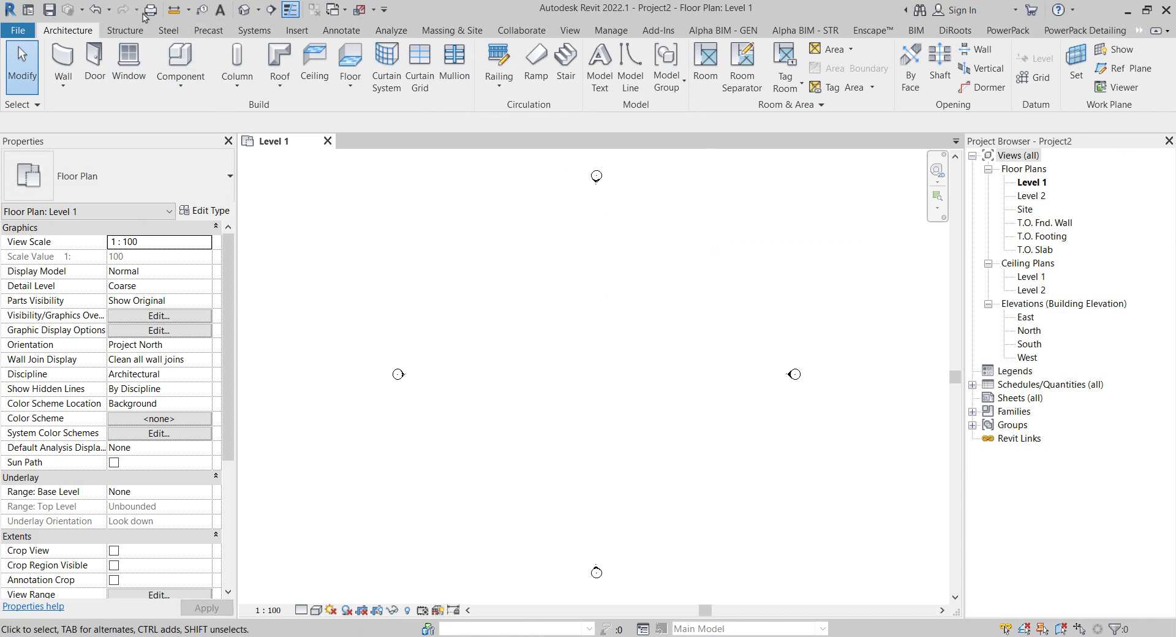
# - Sketch a three-line railing path (21000 top line) on Level 1, finish it, and view it in 3D
pyautogui.click(499, 85)
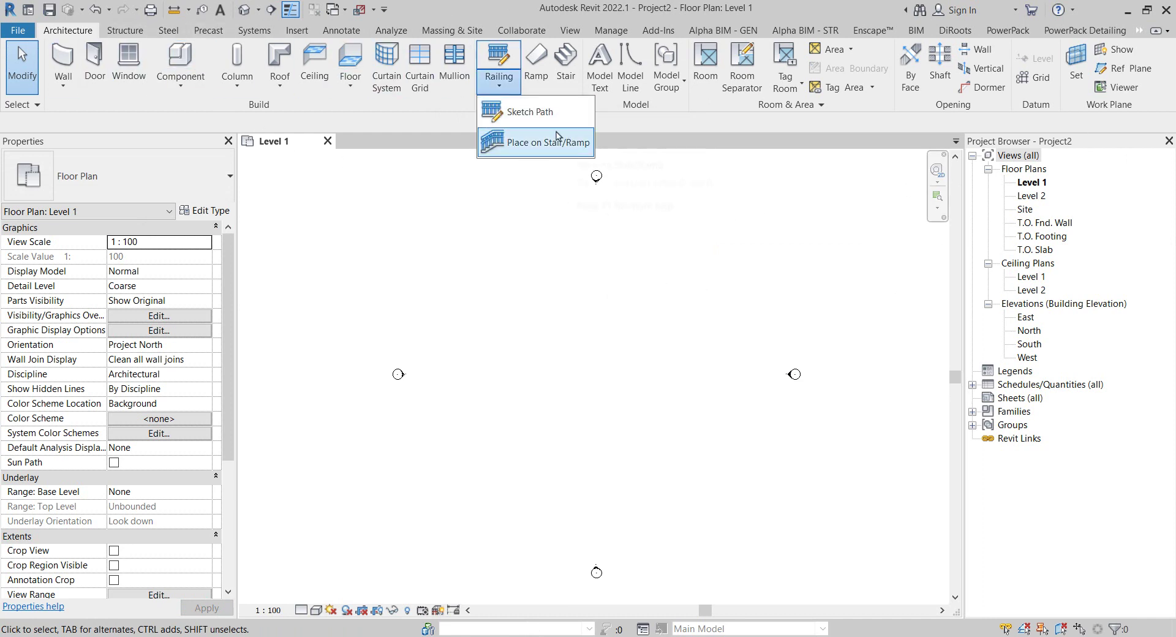
pyautogui.click(518, 113)
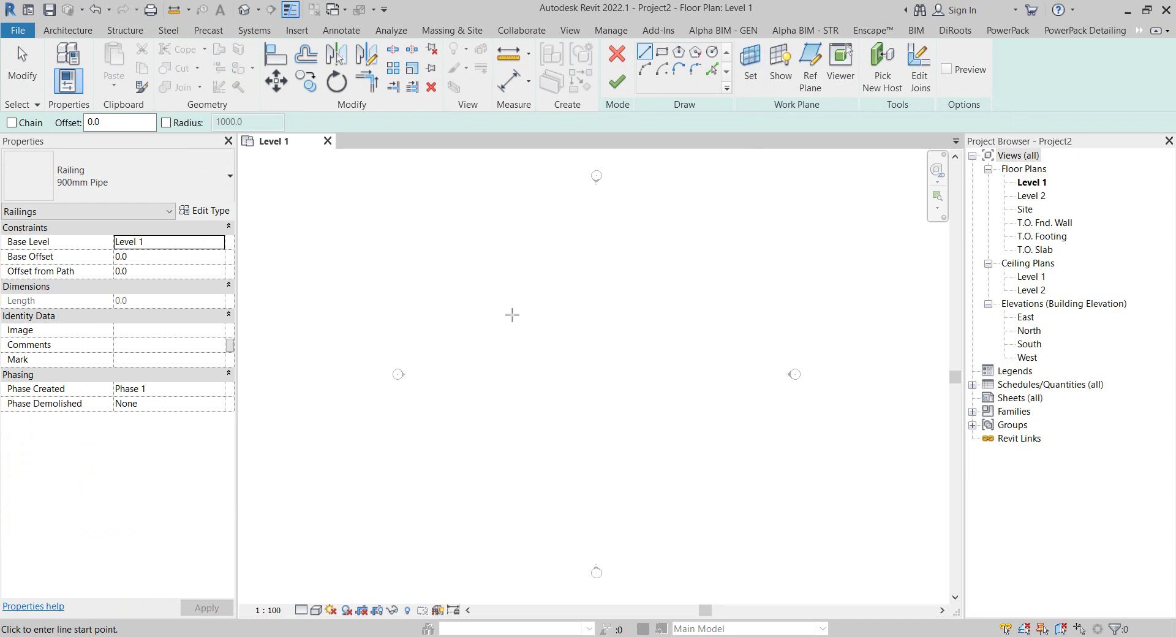
pyautogui.click(490, 283)
pyautogui.click(656, 323)
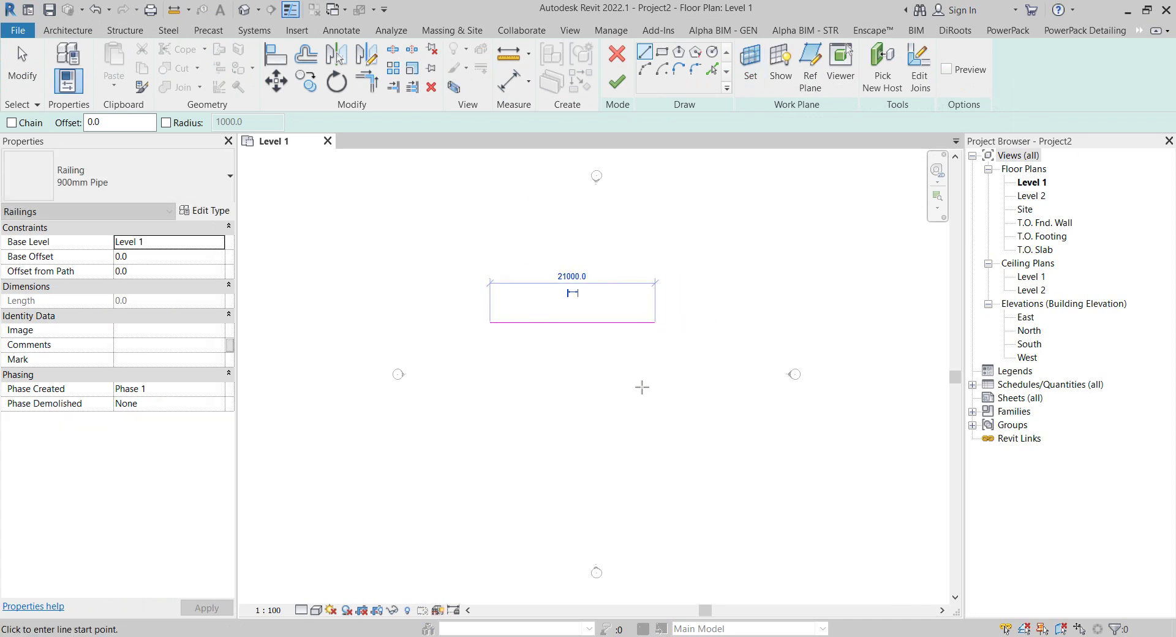
pyautogui.click(656, 322)
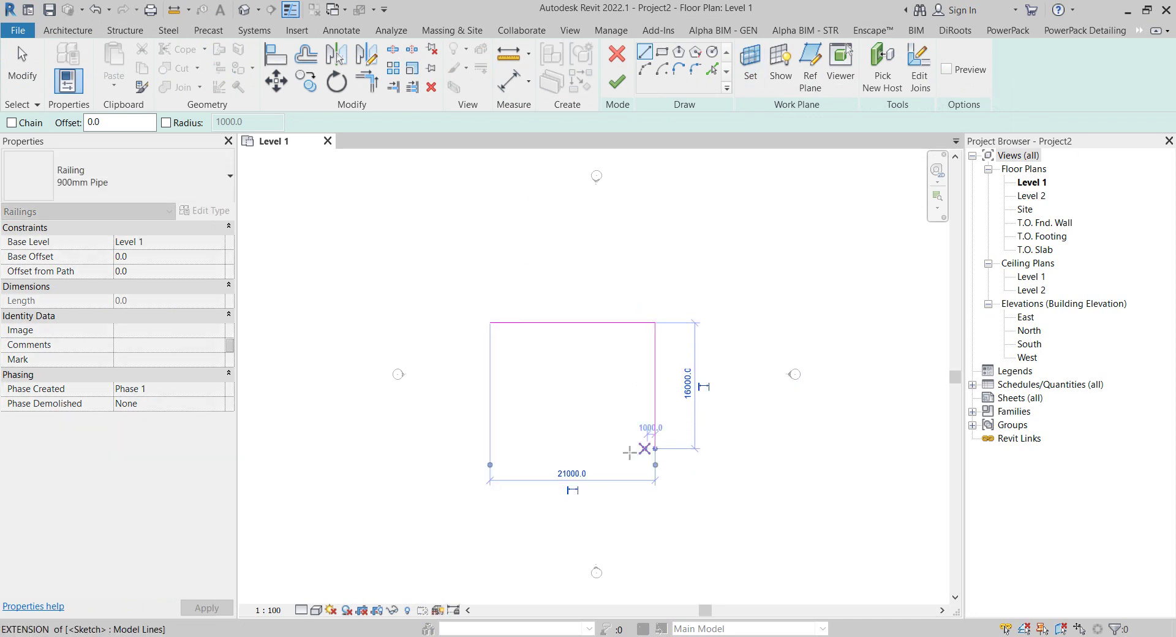
pyautogui.click(653, 449)
pyautogui.click(656, 449)
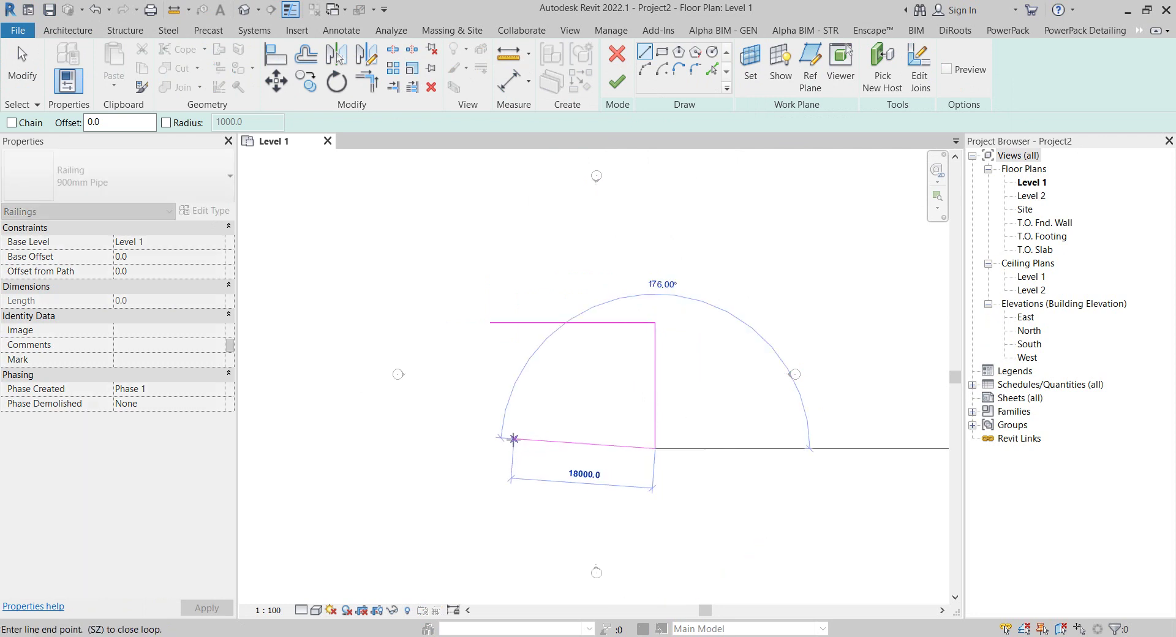
pyautogui.click(482, 456)
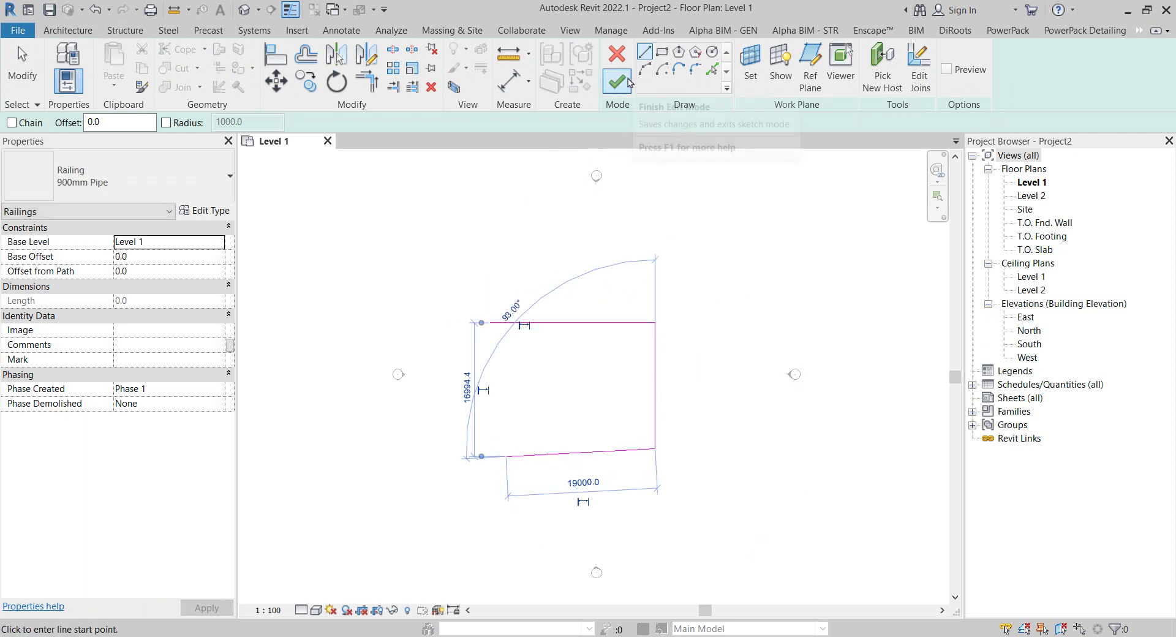
pyautogui.click(617, 81)
pyautogui.scroll(2, 546, 245)
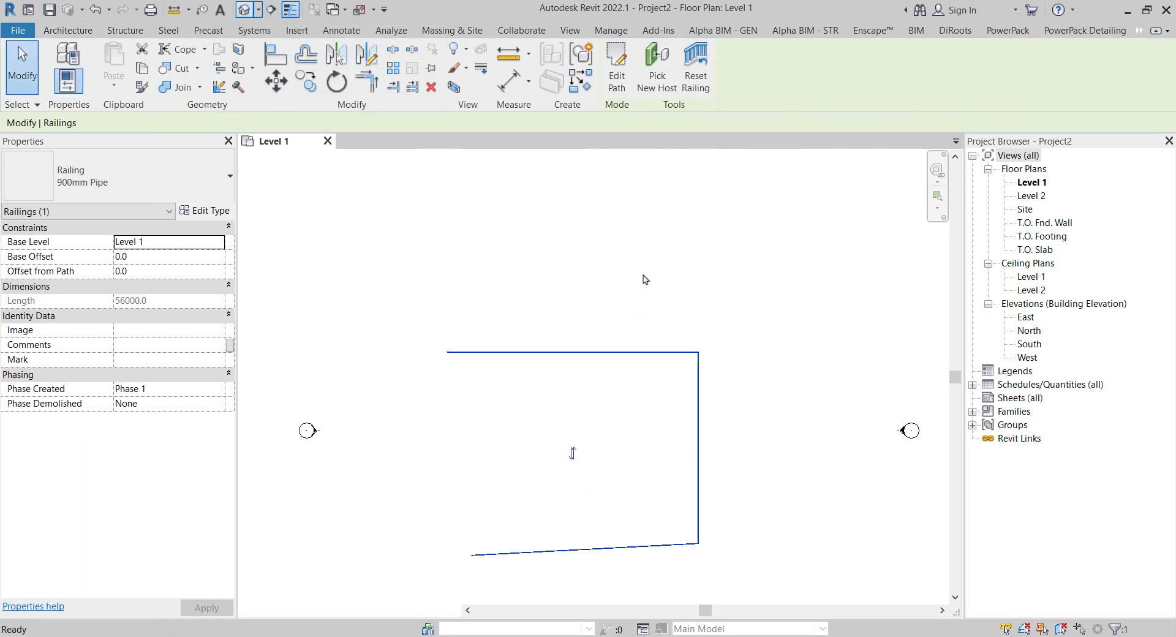
pyautogui.scroll(2, 697, 473)
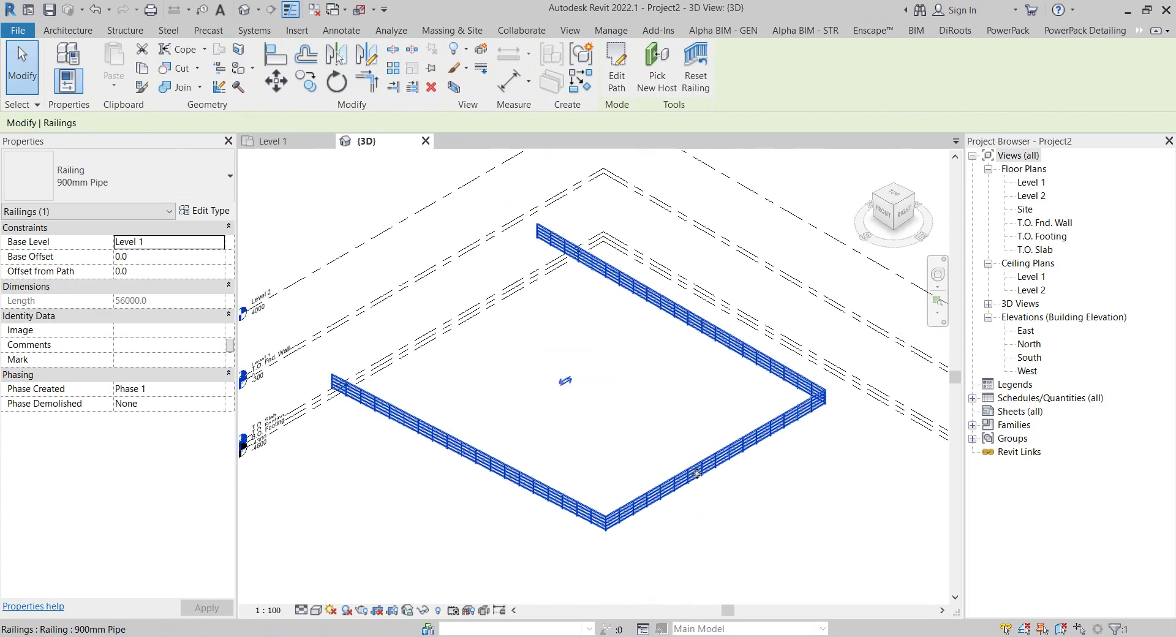
pyautogui.keyDown('shift'); pyautogui.moveTo(698, 474); pyautogui.dragTo(502, 343, button='middle'); pyautogui.keyUp('shift')
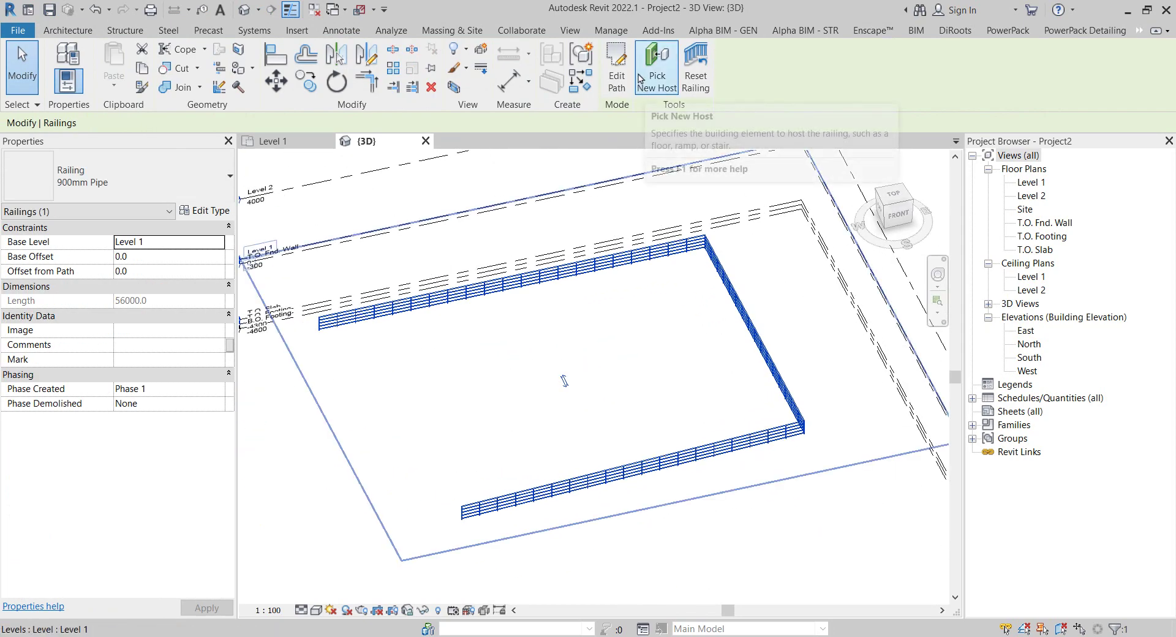
# - Fillet the top-right and lower-right path corners with 2500 and 3500 radii, then finish the path
pyautogui.click(617, 73)
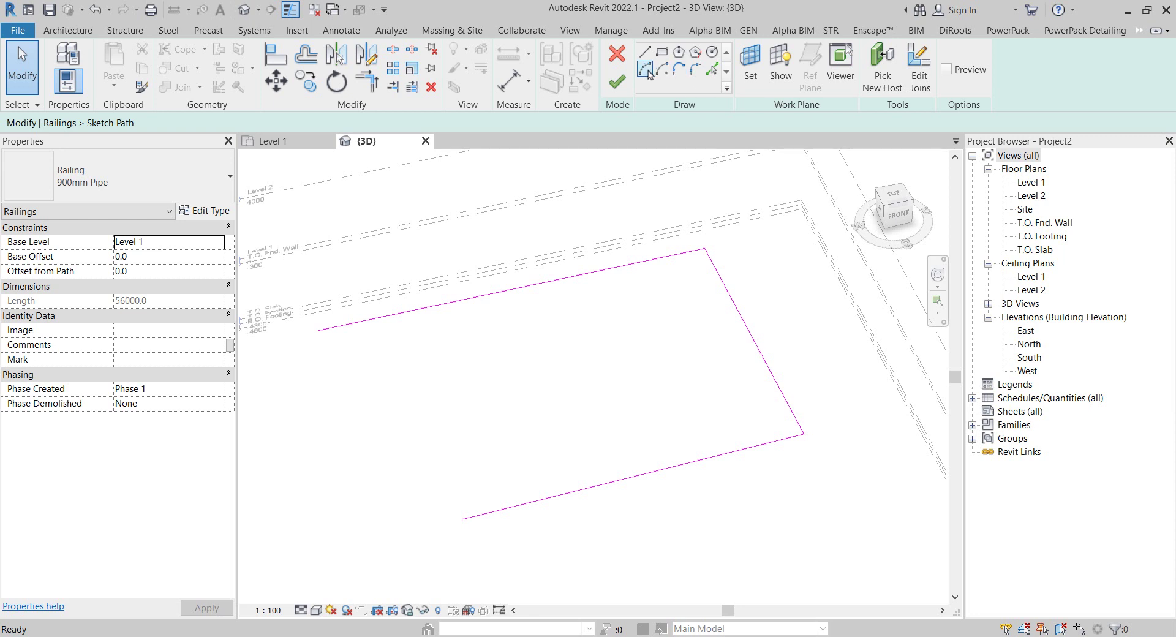
pyautogui.click(648, 72)
pyautogui.click(659, 258)
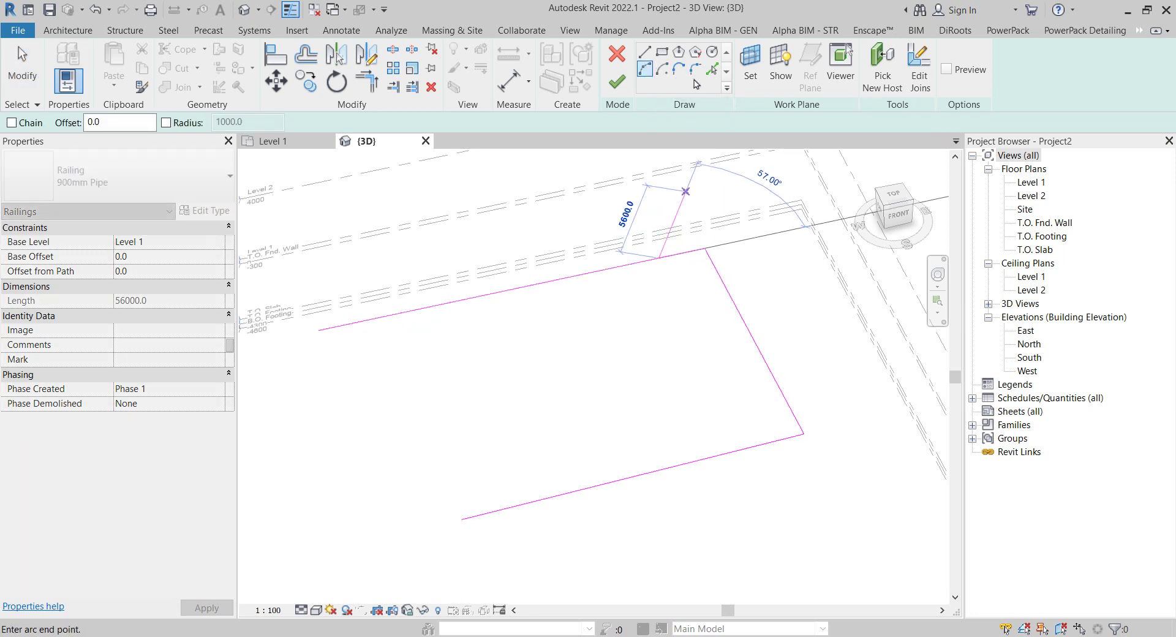
pyautogui.click(695, 69)
pyautogui.click(674, 255)
pyautogui.click(711, 258)
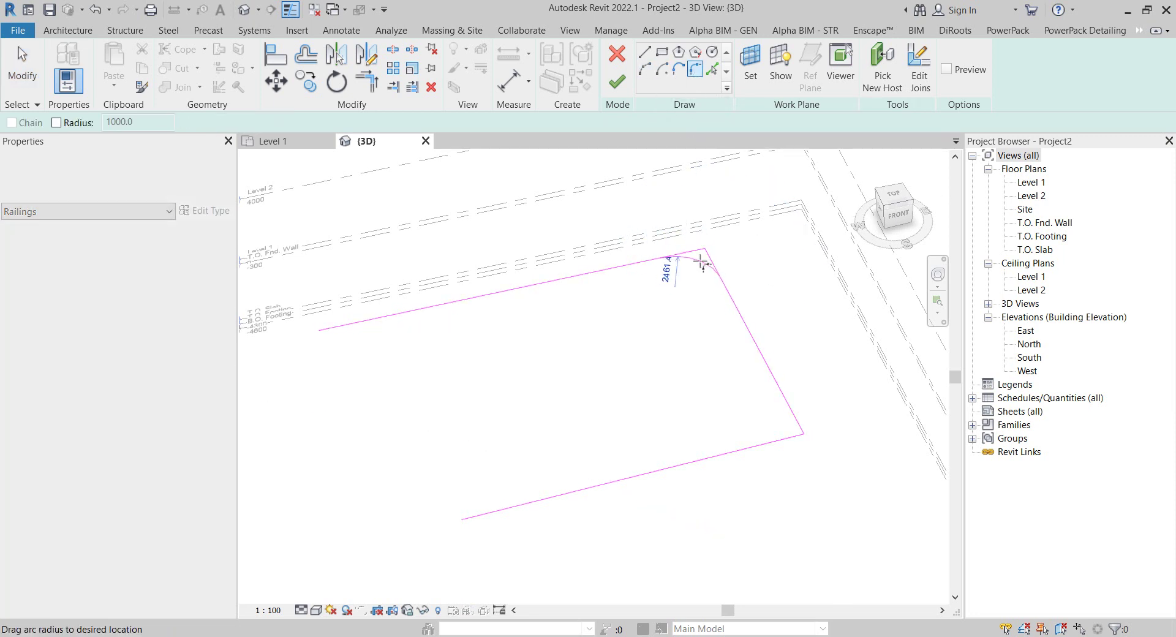
pyautogui.click(701, 262)
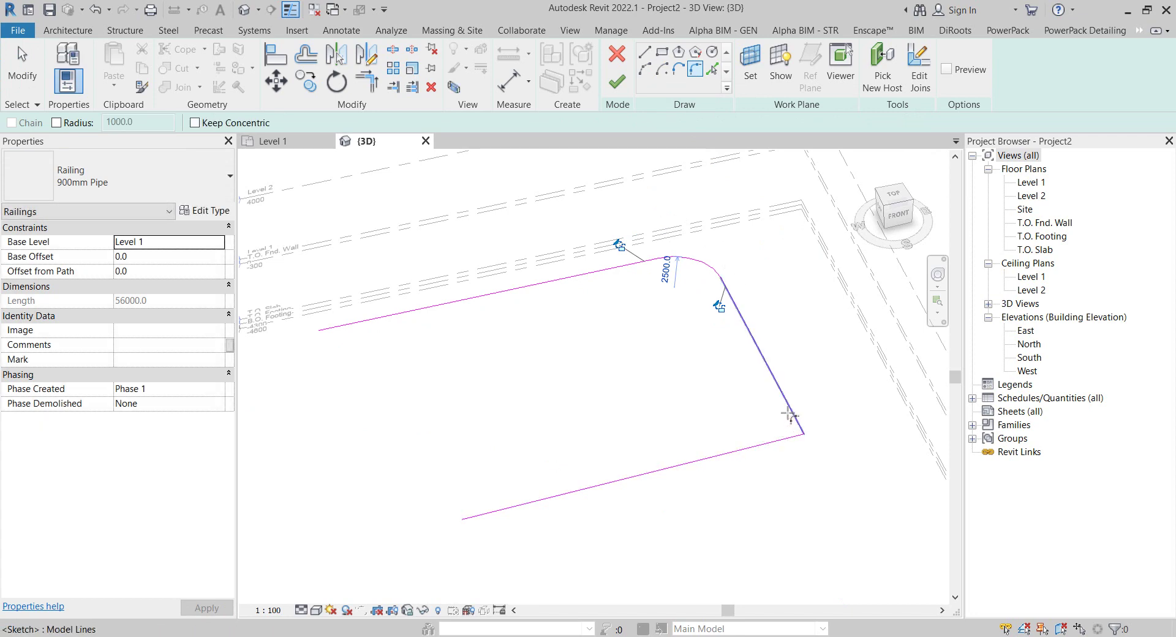
pyautogui.click(790, 417)
pyautogui.click(760, 446)
pyautogui.click(776, 430)
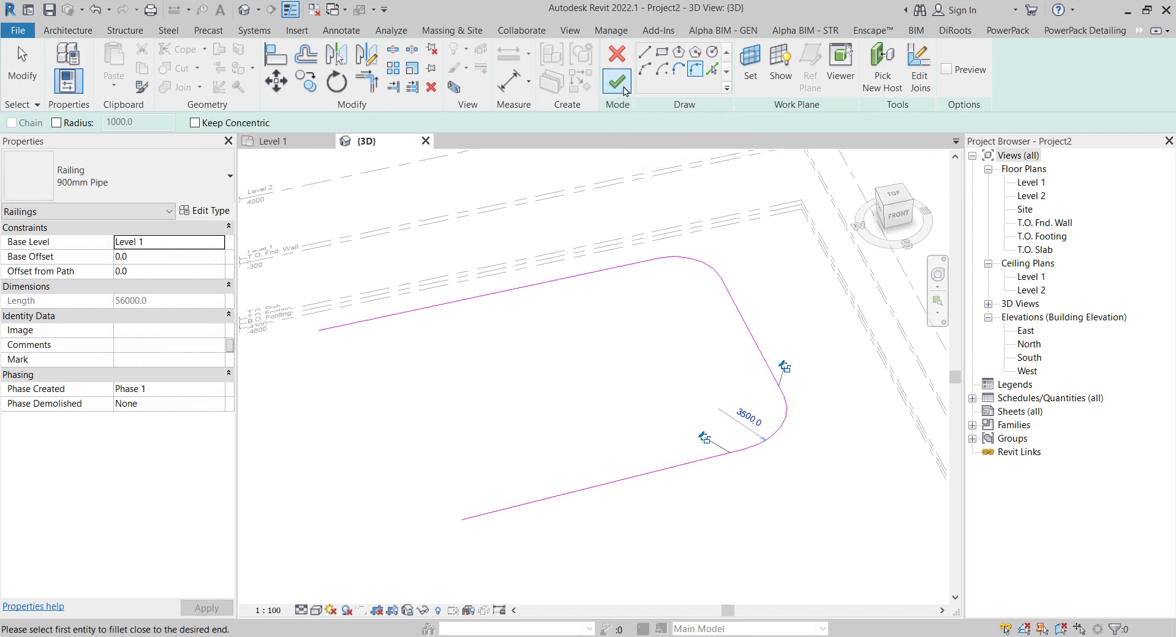
pyautogui.click(625, 91)
# - Orbit the 3D view, cancel the leftover command, and select the railing
pyautogui.moveTo(810, 363)
pyautogui.keyDown('shift'); pyautogui.mouseDown(button='middle')
pyautogui.moveTo(802, 380)
pyautogui.moveTo(749, 357)
pyautogui.mouseUp(button='middle'); pyautogui.keyUp('shift')
pyautogui.scroll(-3, 704, 308)
pyautogui.scroll(-2, 613, 276)
pyautogui.rightClick(458, 195)
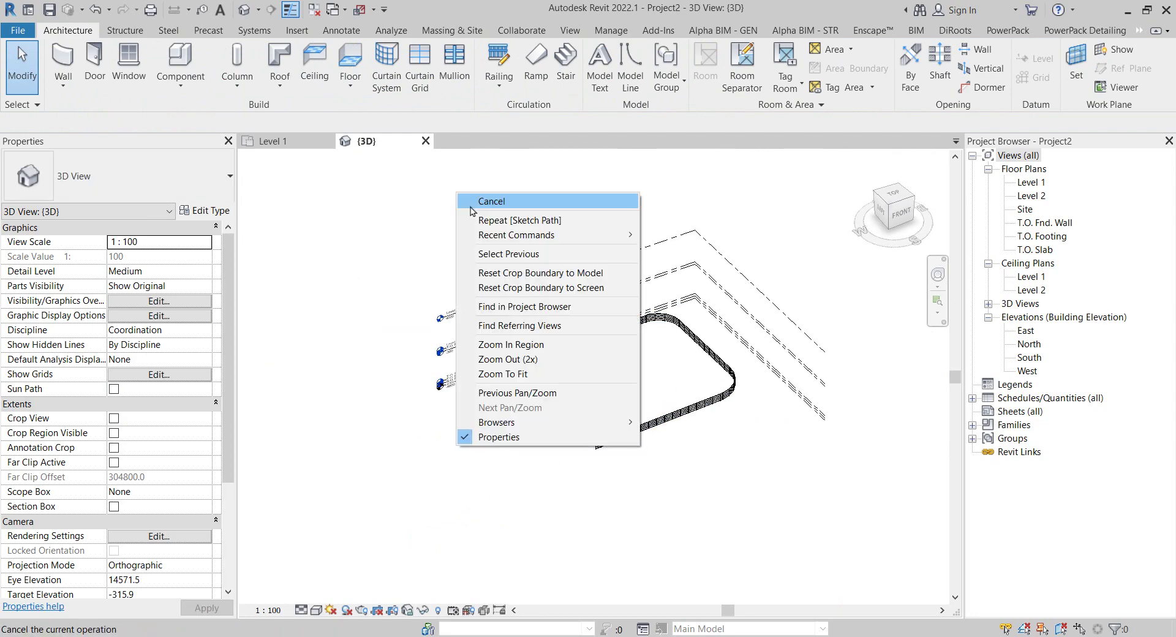
pyautogui.click(471, 207)
pyautogui.click(571, 350)
pyautogui.scroll(3, 571, 361)
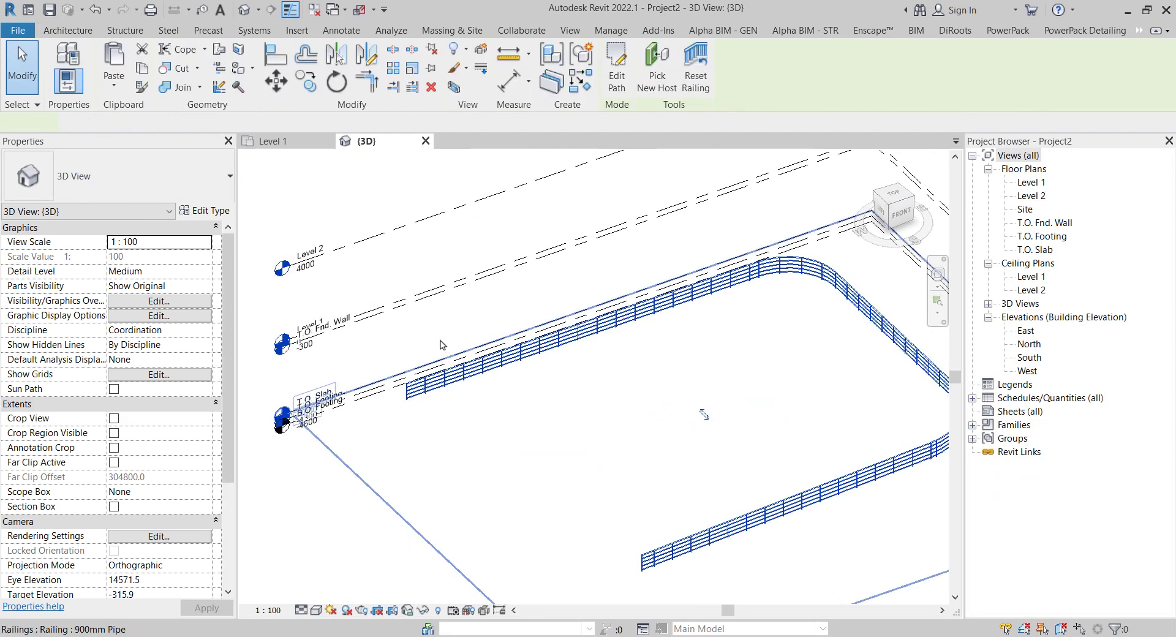
# - Open the 900mm Pipe type's Rail Structure, show the preview and select Rail 1
pyautogui.click(207, 210)
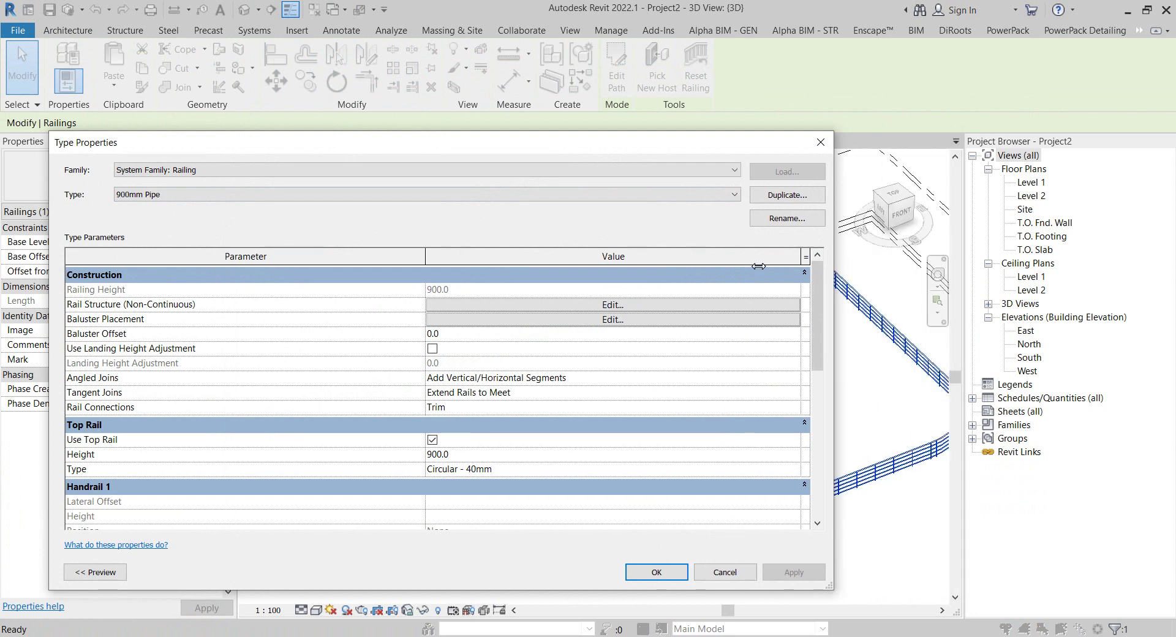
pyautogui.moveTo(758, 266); pyautogui.dragTo(279, 268)
pyautogui.moveTo(239, 149); pyautogui.dragTo(318, 19)
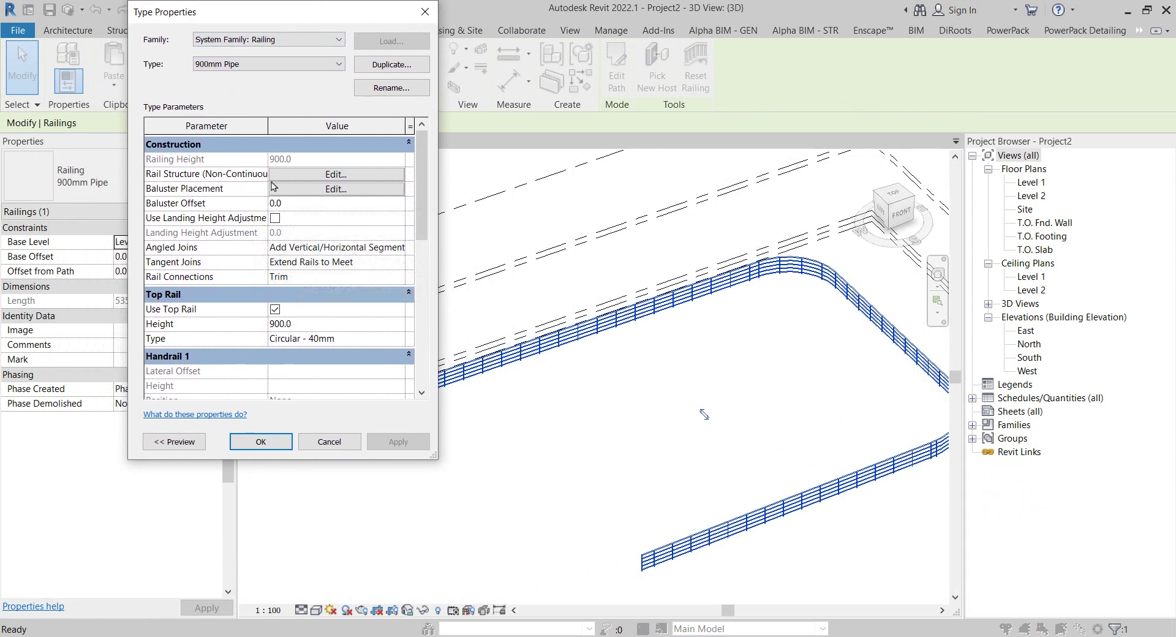
pyautogui.click(297, 179)
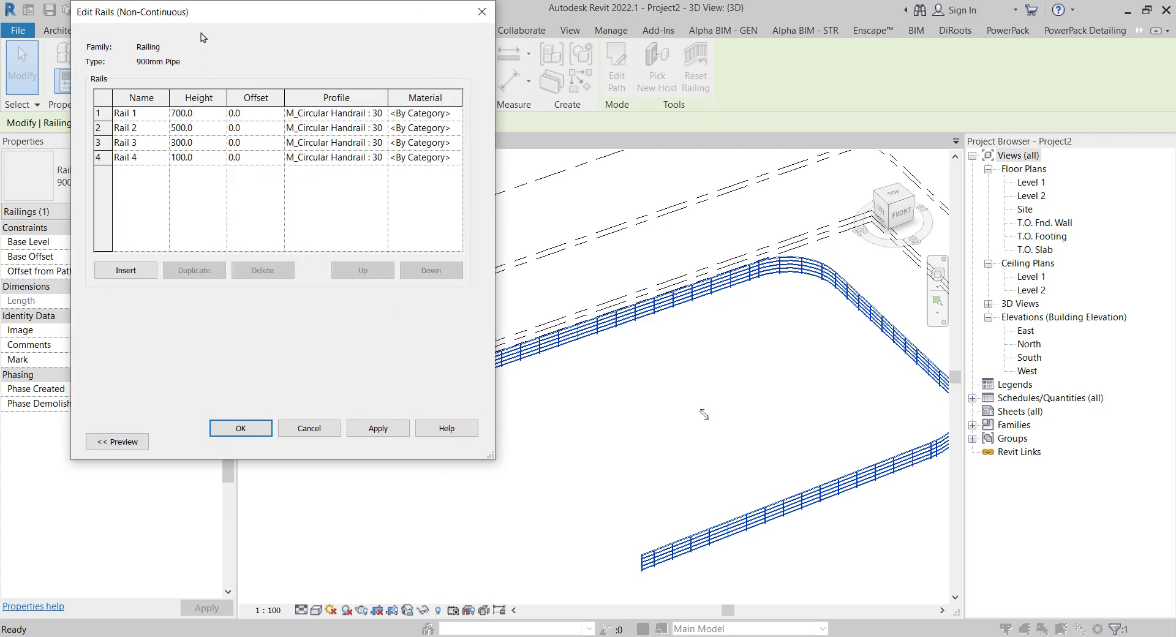
pyautogui.moveTo(203, 38); pyautogui.dragTo(695, 38)
pyautogui.click(609, 442)
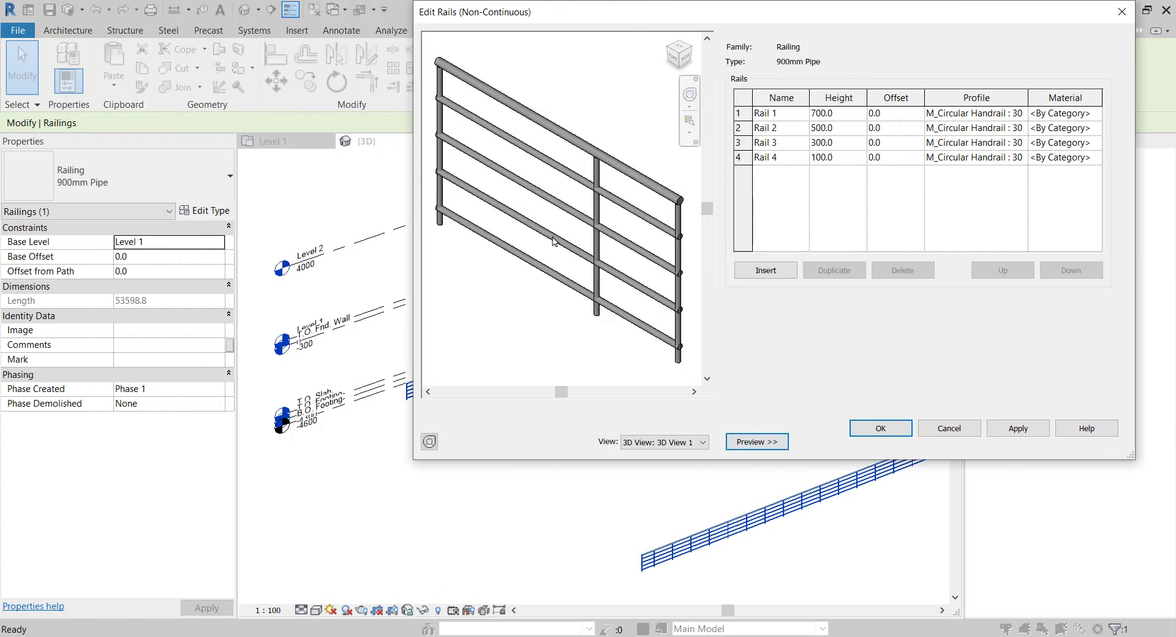
pyautogui.click(787, 120)
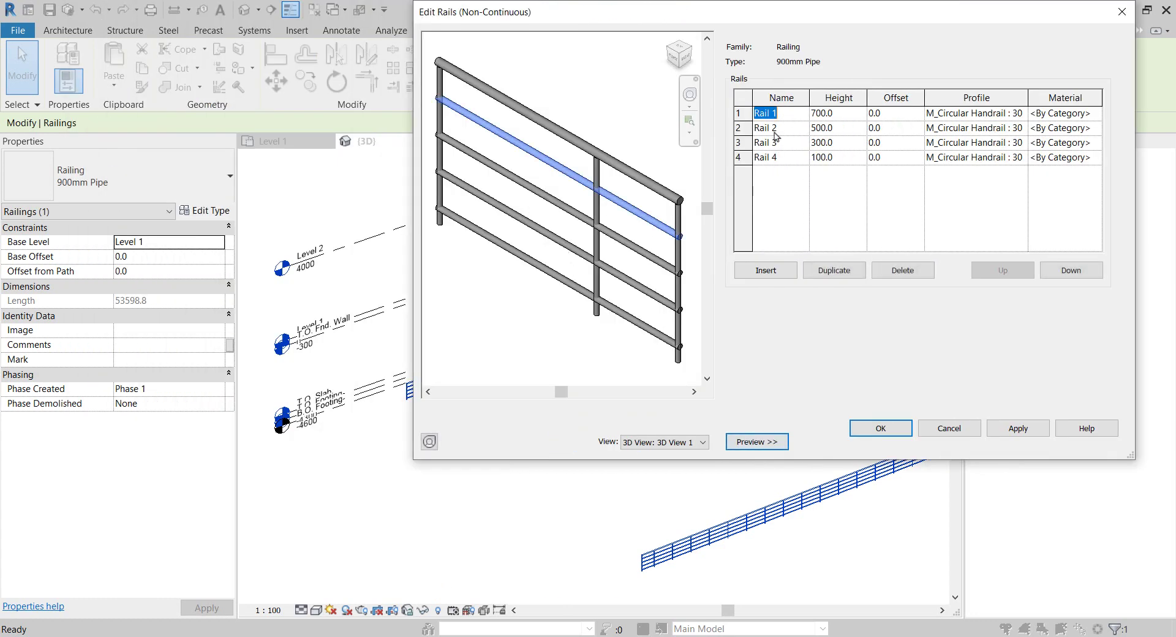
pyautogui.moveTo(456, 119); pyautogui.dragTo(698, 231)
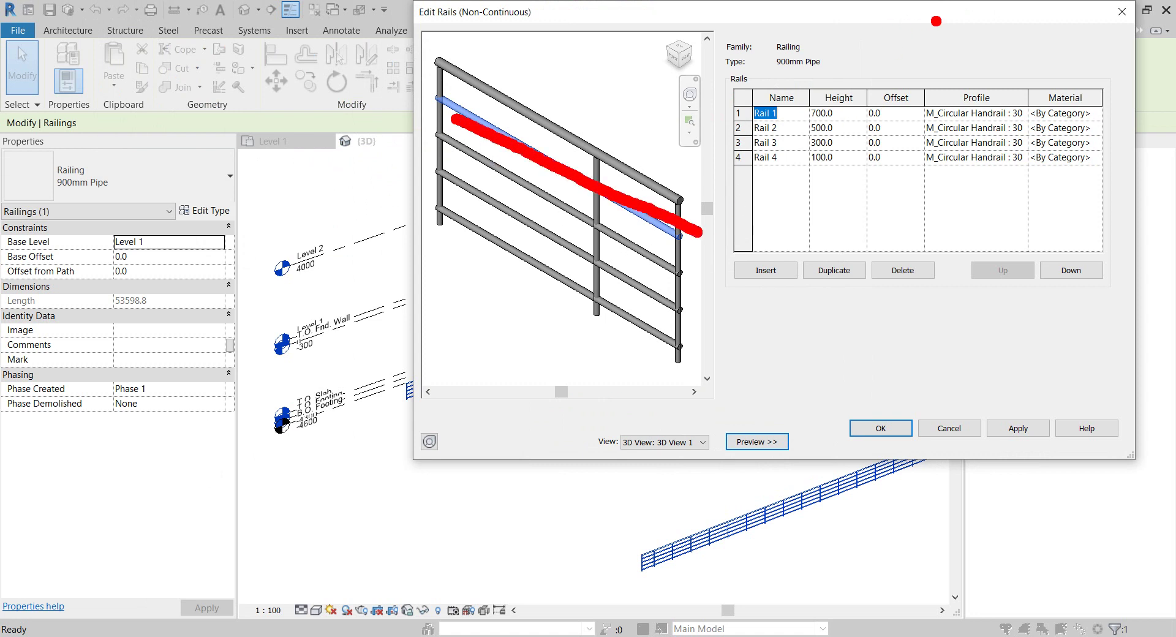
# - Check the bridge photo in Chrome, close both railing dialogs, and show the desktop
pyautogui.click(821, 631)
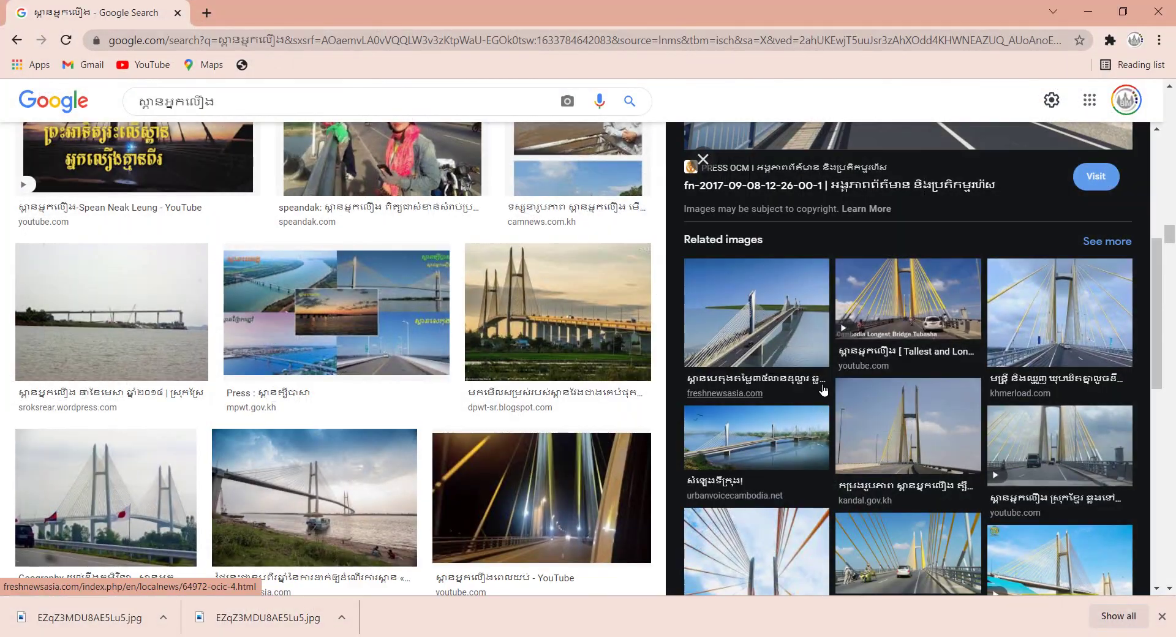
pyautogui.scroll(5, 873, 344)
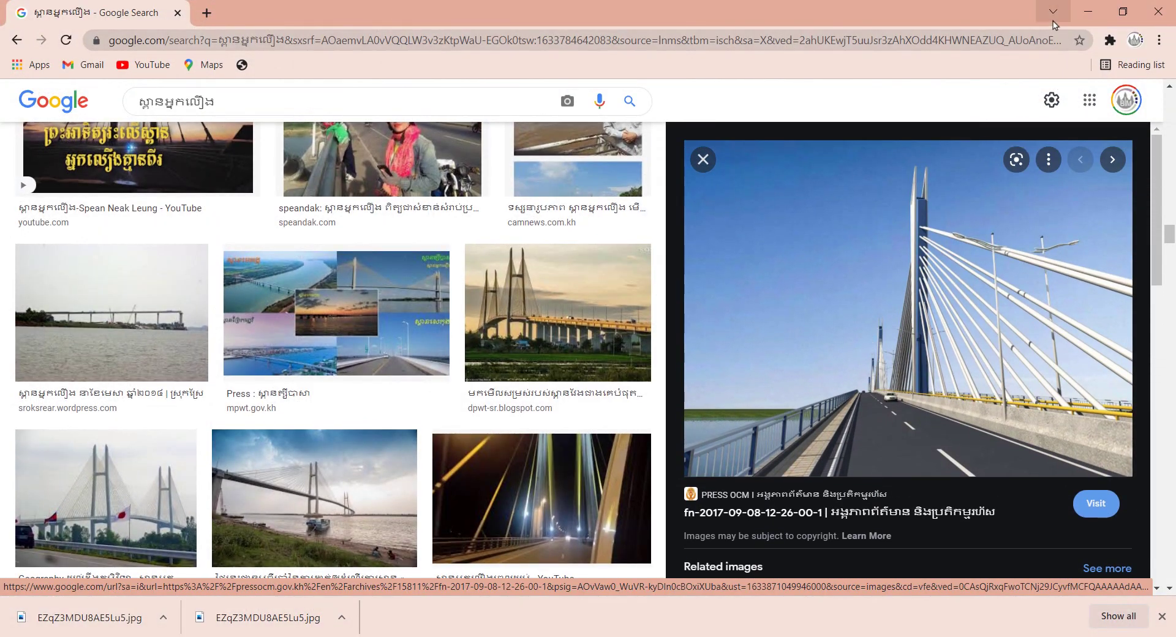
pyautogui.click(1088, 12)
pyautogui.click(1123, 12)
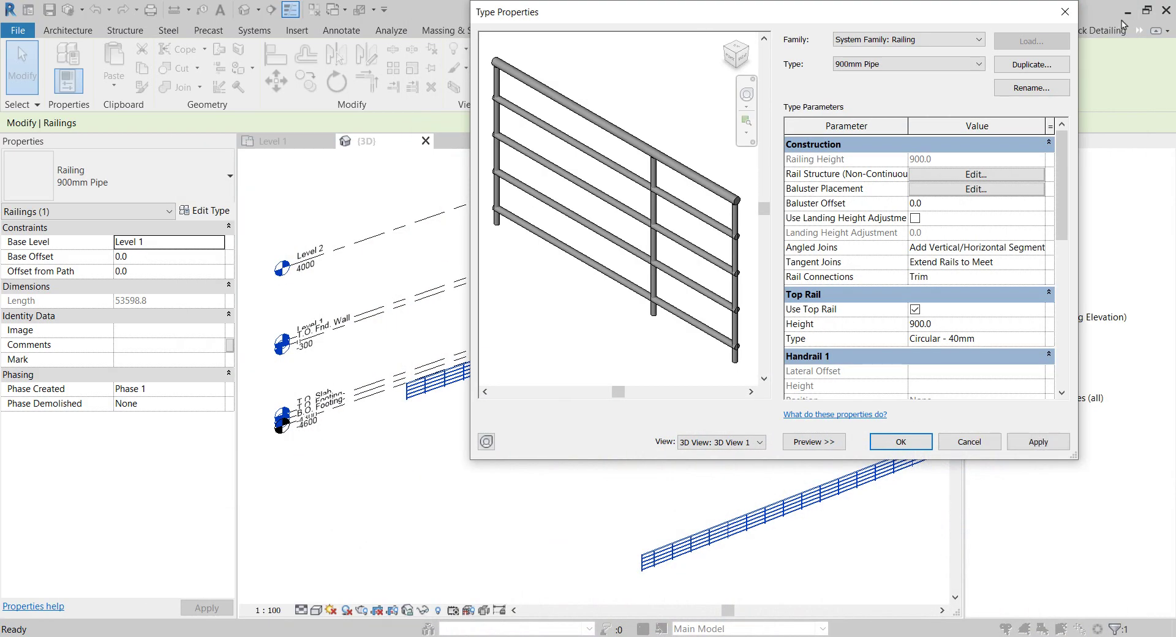
pyautogui.click(1066, 12)
pyautogui.press('super+d')
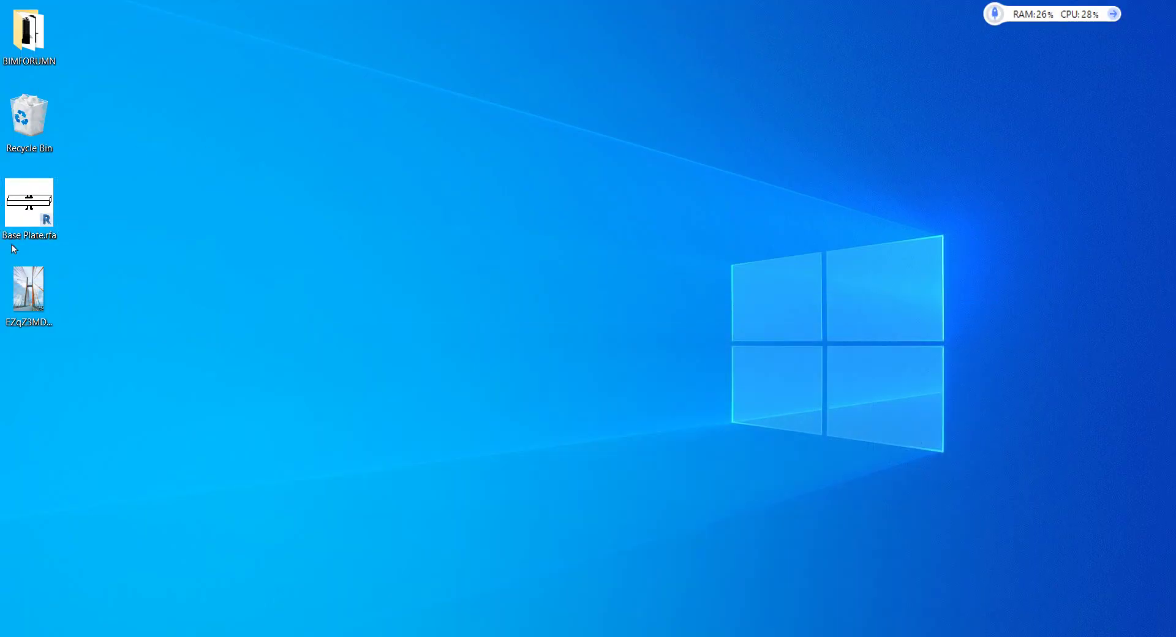
# - Reopen the railing's type settings and rail list in Revit and select Rail 1's height
pyautogui.click(582, 461)
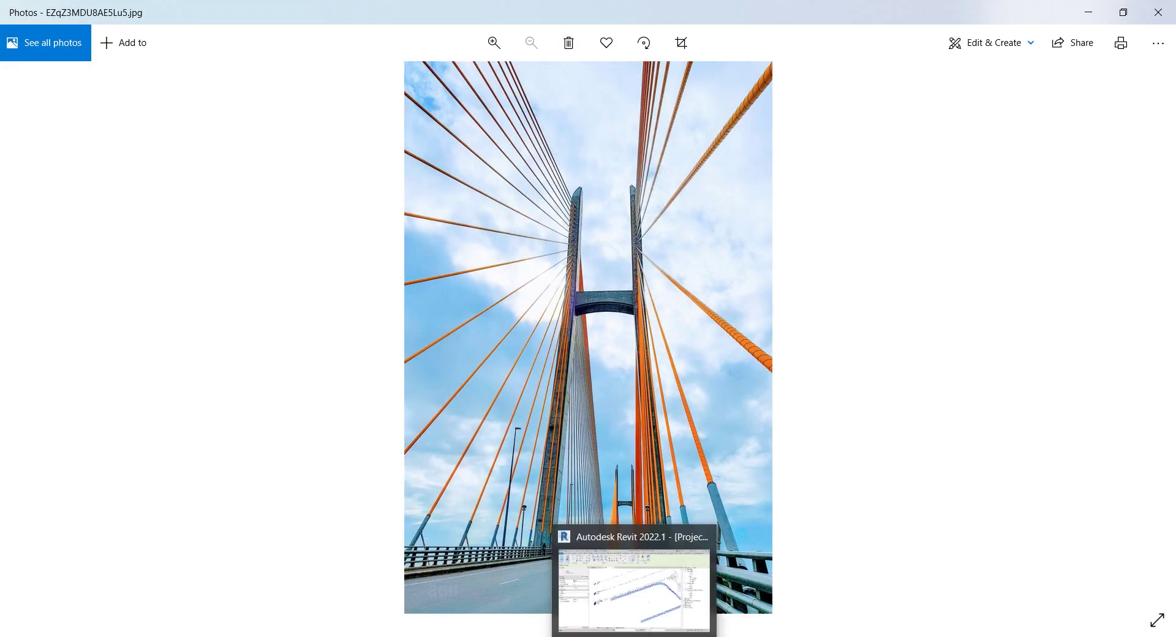
pyautogui.click(637, 539)
pyautogui.scroll(3, 657, 376)
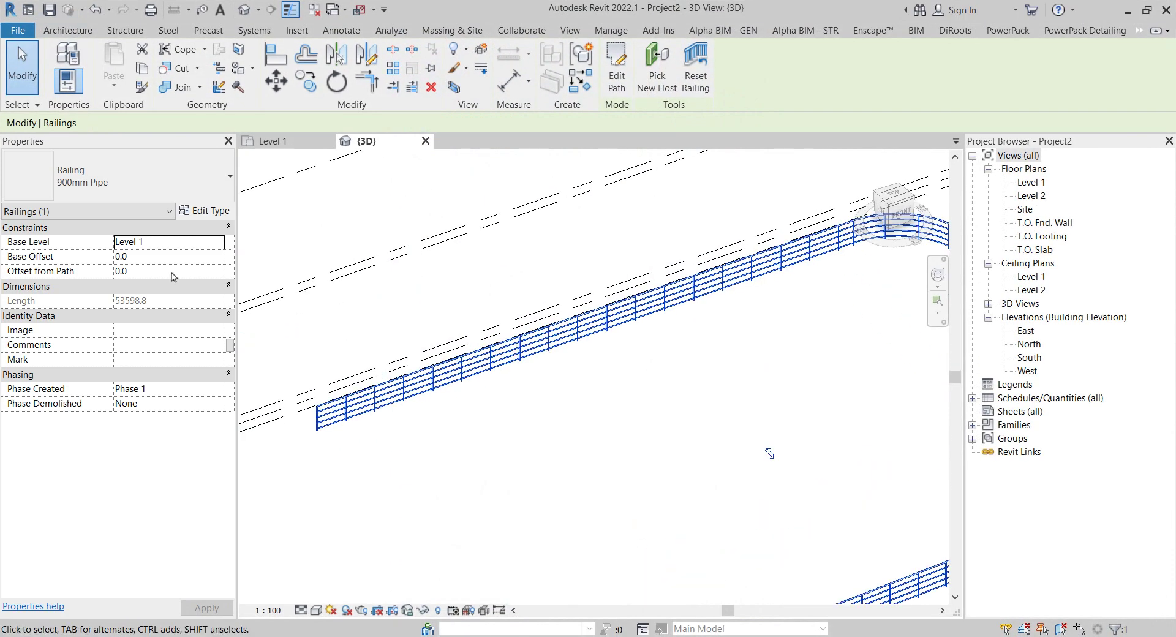
pyautogui.click(202, 210)
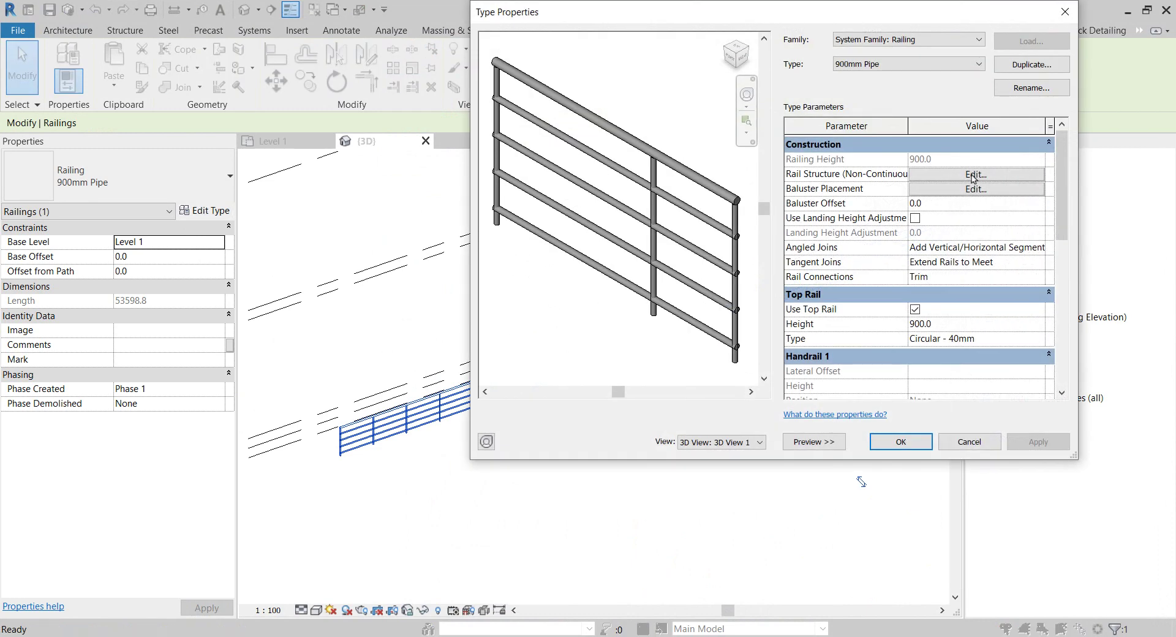
pyautogui.click(974, 175)
pyautogui.click(849, 117)
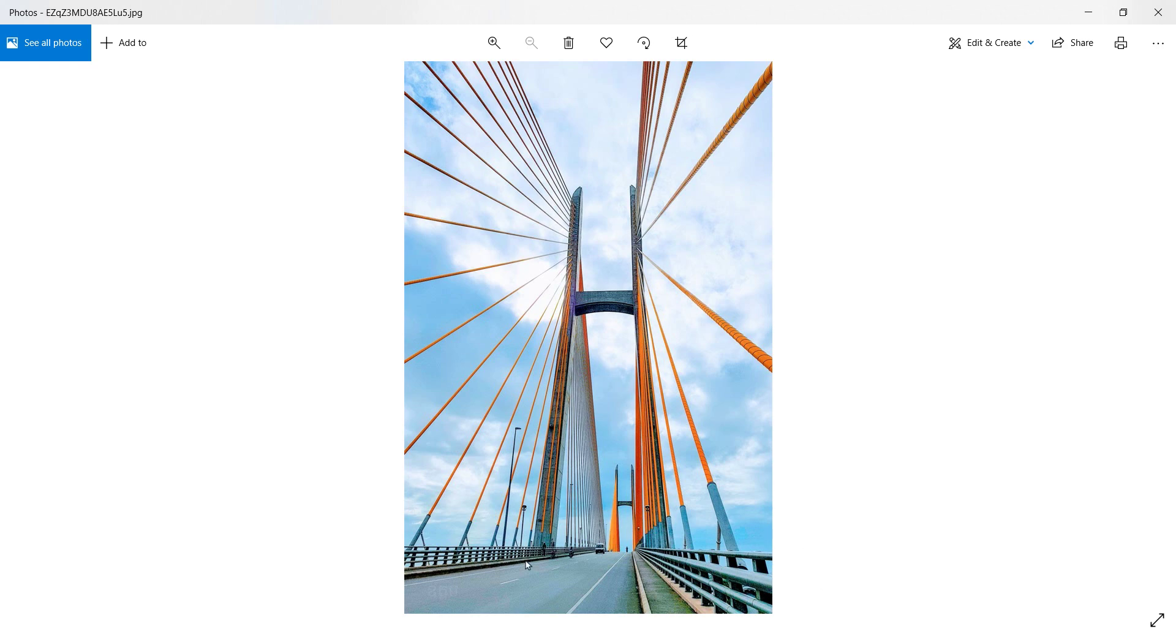
pyautogui.scroll(3, 498, 580)
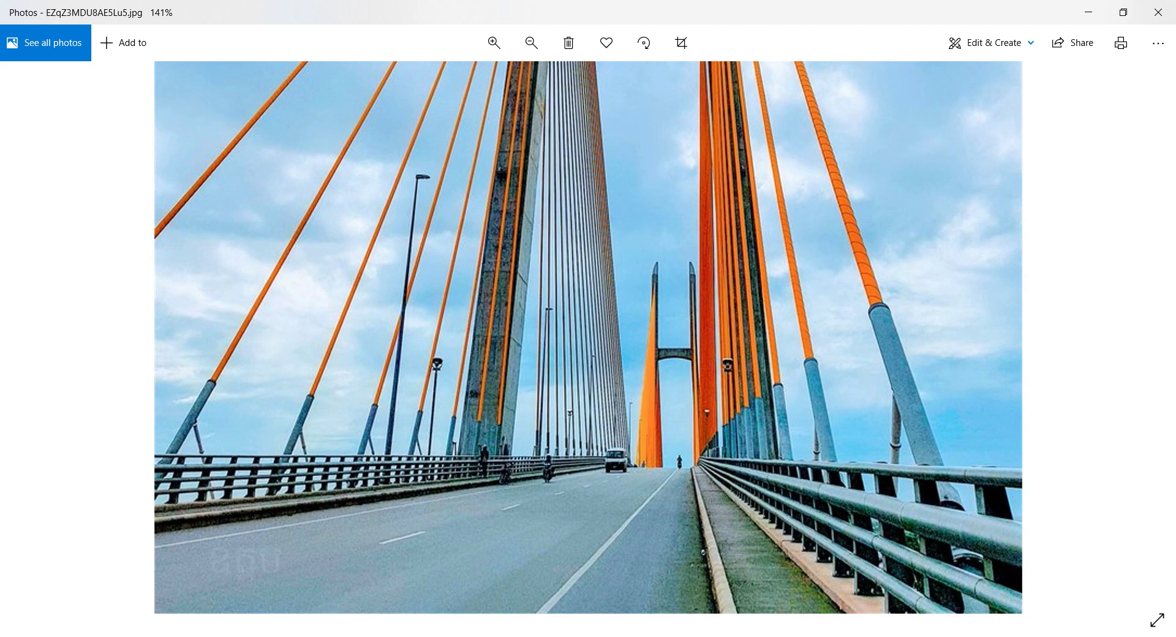
# - Step through Rails 1–4, select Rail 2, then zoom the bridge photo to about 303% on the railing
pyautogui.click(644, 618)
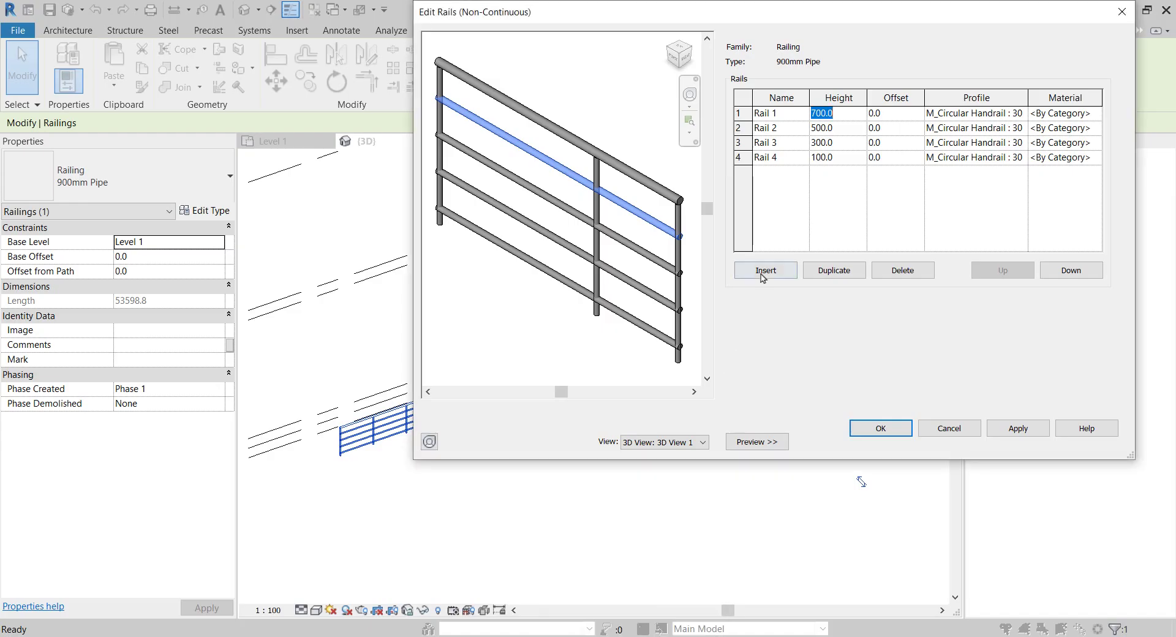
pyautogui.click(839, 128)
pyautogui.click(843, 143)
pyautogui.click(835, 157)
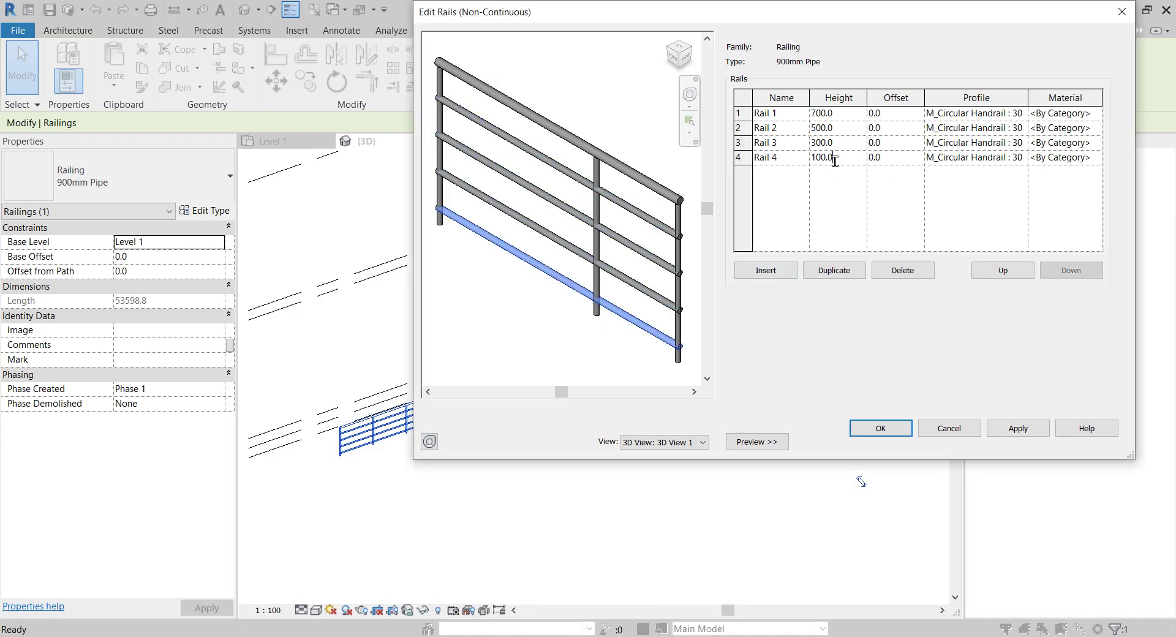
pyautogui.click(831, 132)
pyautogui.hotkey('alt', 'Tab')
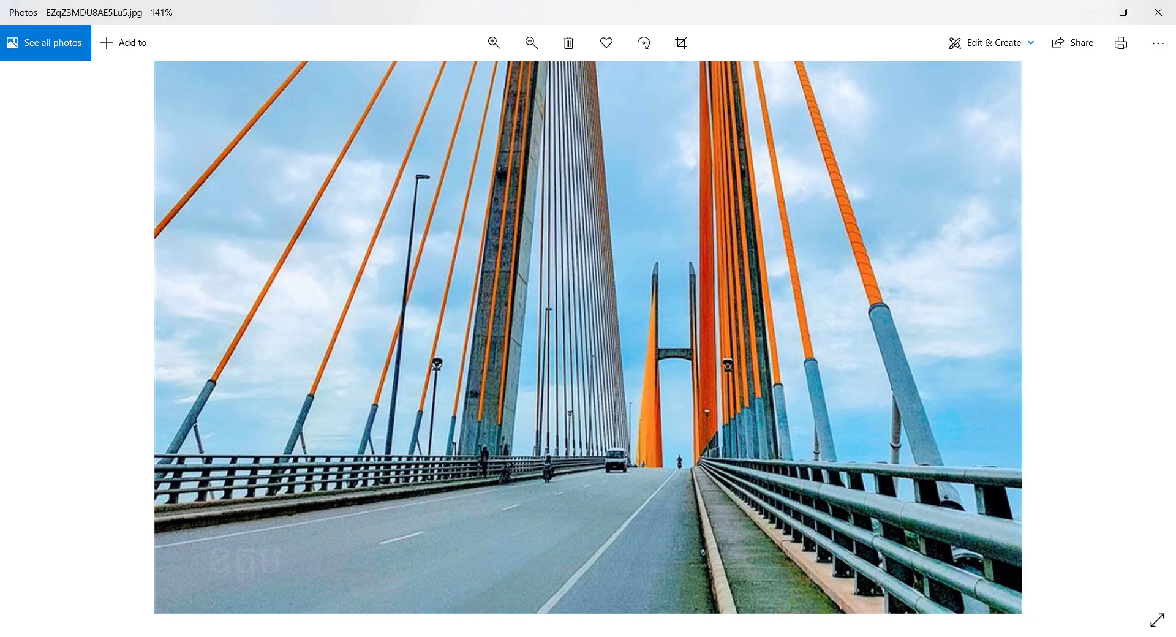
pyautogui.scroll(5, 270, 496)
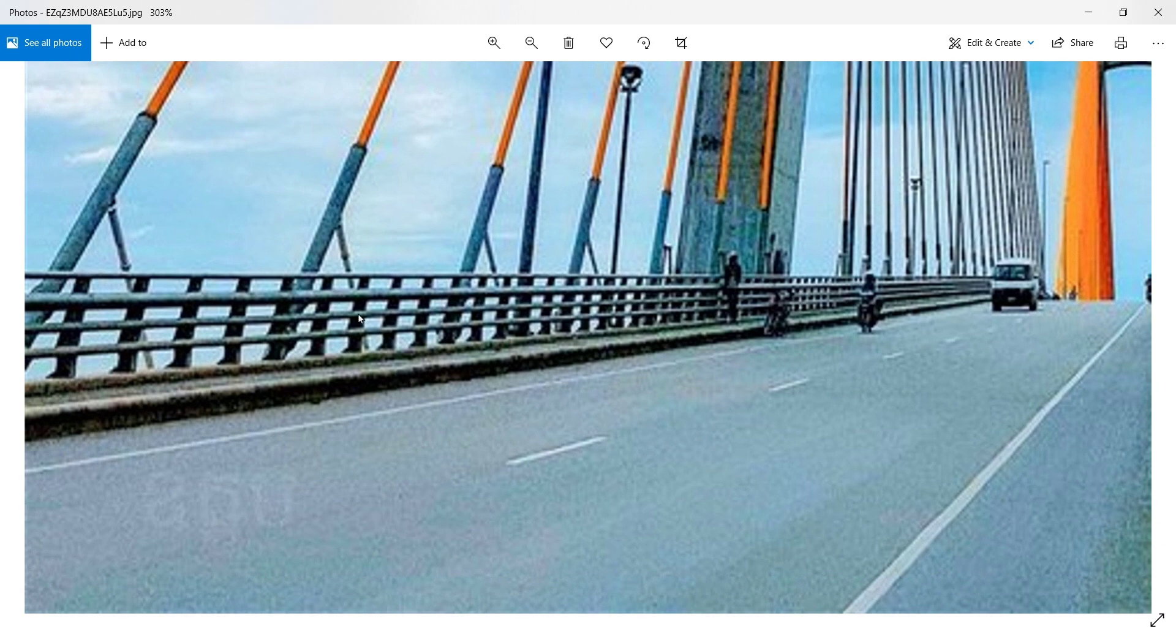
# - Minimize Photos, widen the Edit Rails dialog, and narrow the Offset column so Profile names fit
pyautogui.click(1089, 12)
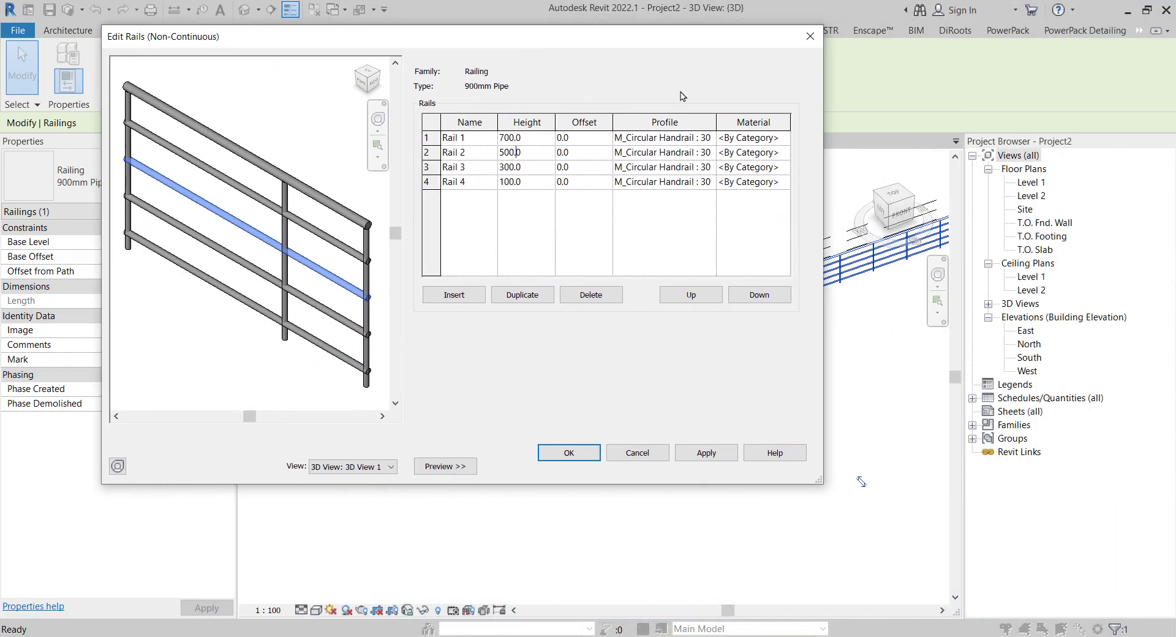
pyautogui.moveTo(828, 158); pyautogui.dragTo(1006, 139)
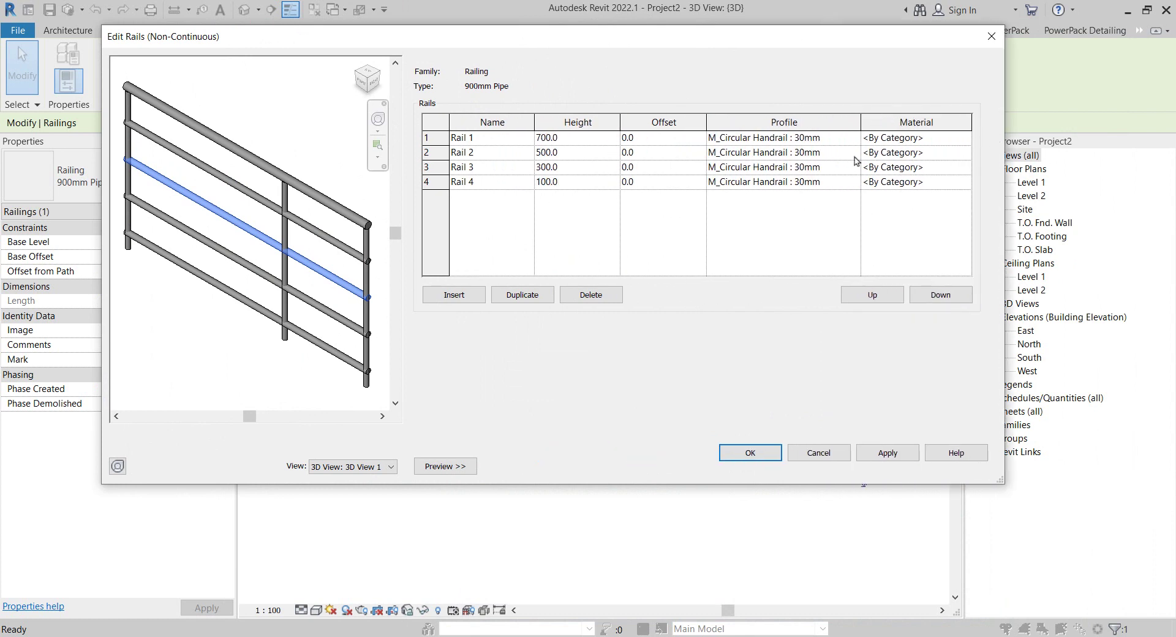
pyautogui.moveTo(706, 126); pyautogui.dragTo(663, 128)
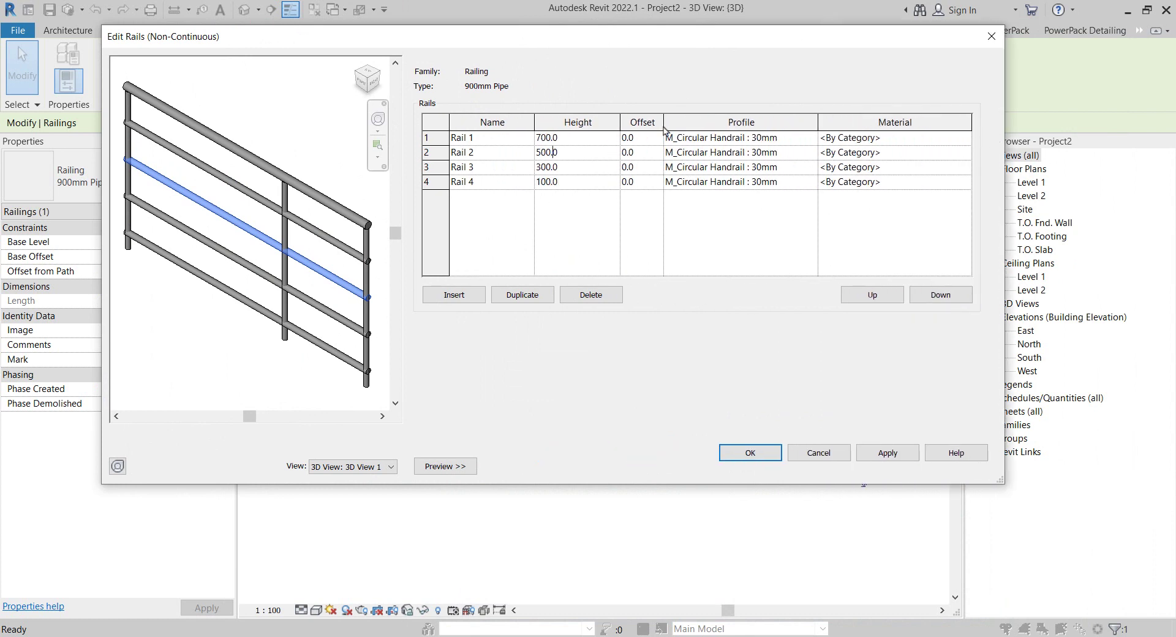
pyautogui.click(727, 139)
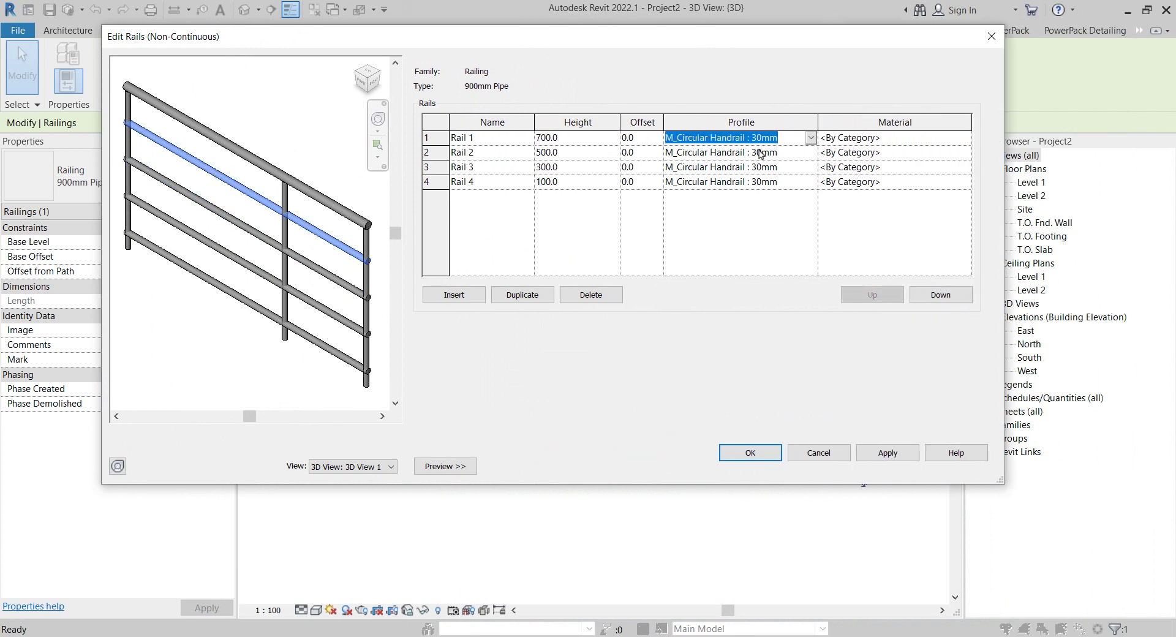
pyautogui.click(774, 141)
pyautogui.click(309, 268)
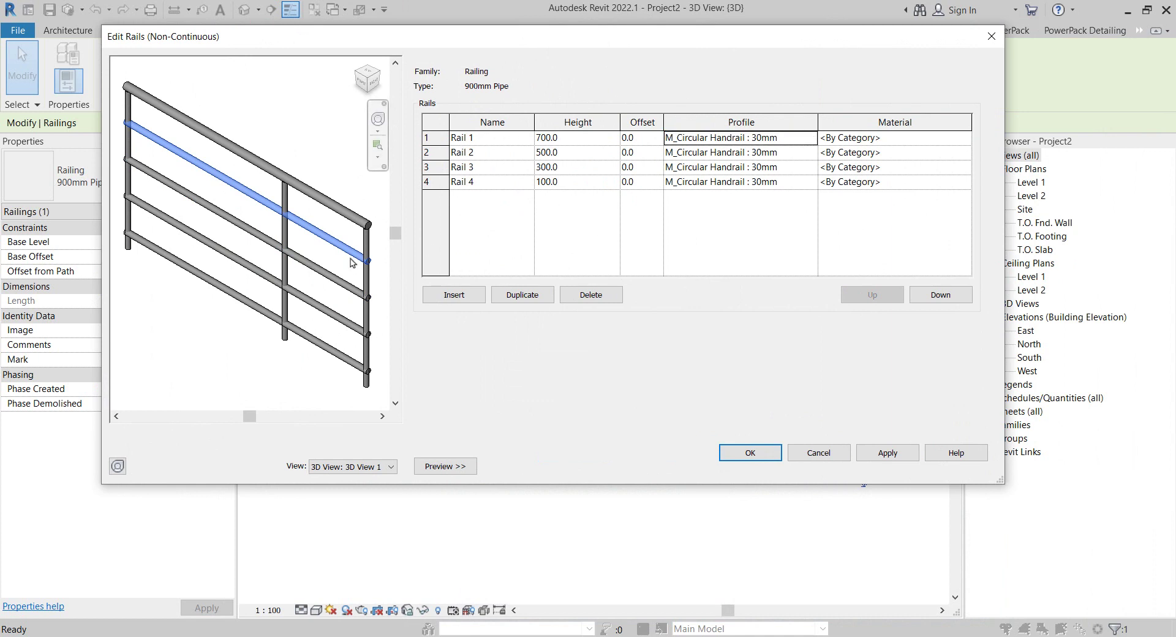
# - Zoom the preview to the rail ends at the post and open Rail 2's Profile dropdown
pyautogui.scroll(2, 353, 263)
pyautogui.scroll(2, 354, 261)
pyautogui.scroll(2, 354, 260)
pyautogui.moveTo(353, 261)
pyautogui.mouseDown(button='middle')
pyautogui.moveTo(196, 257)
pyautogui.moveTo(183, 202)
pyautogui.mouseUp(button='middle')
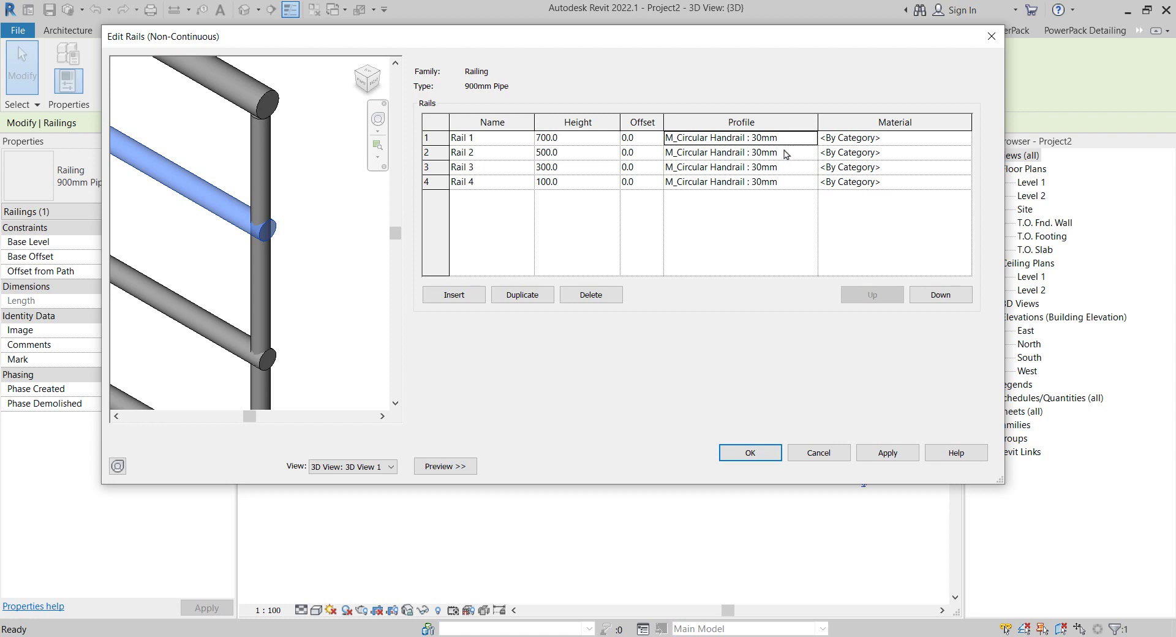
pyautogui.click(249, 238)
pyautogui.scroll(-2, 265, 220)
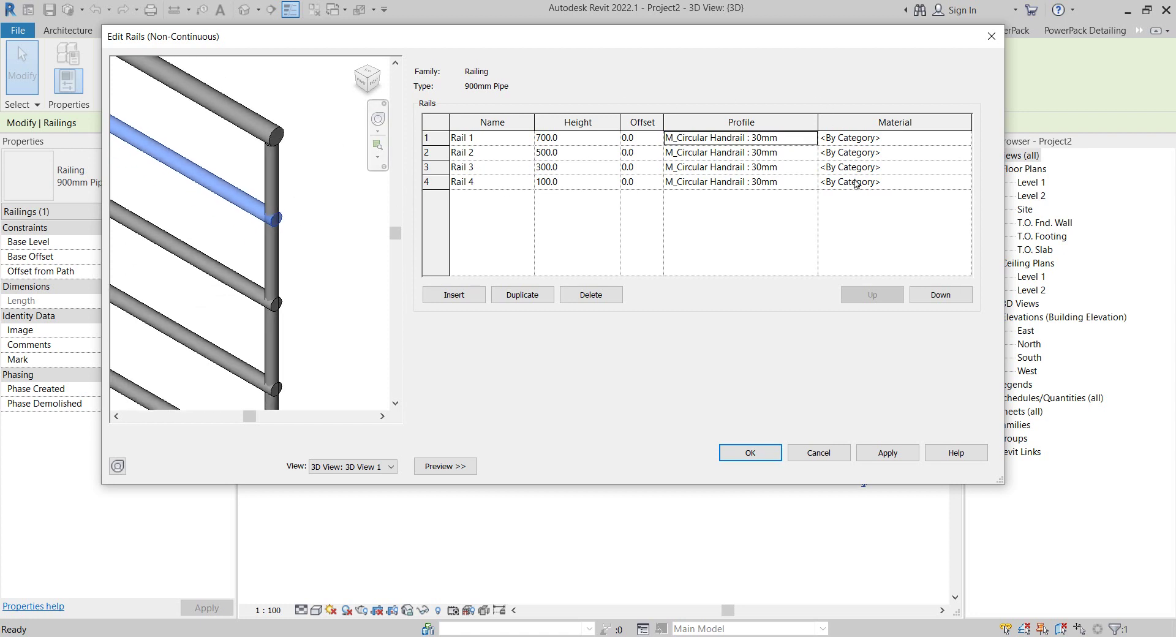
pyautogui.click(812, 153)
pyautogui.click(811, 152)
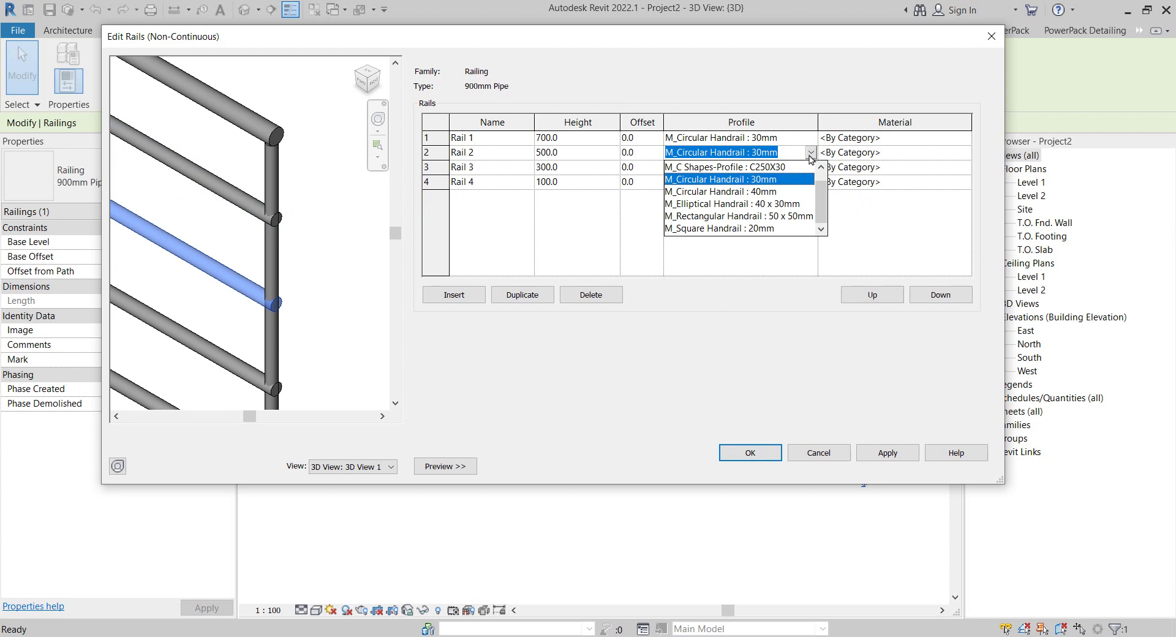
pyautogui.click(760, 168)
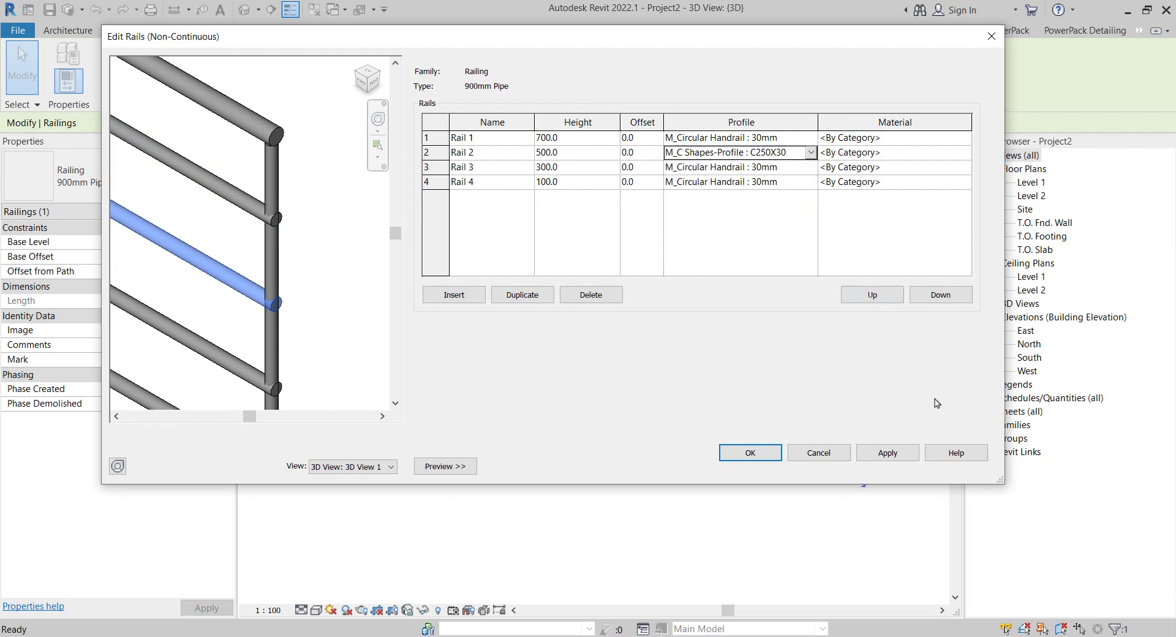
pyautogui.click(887, 453)
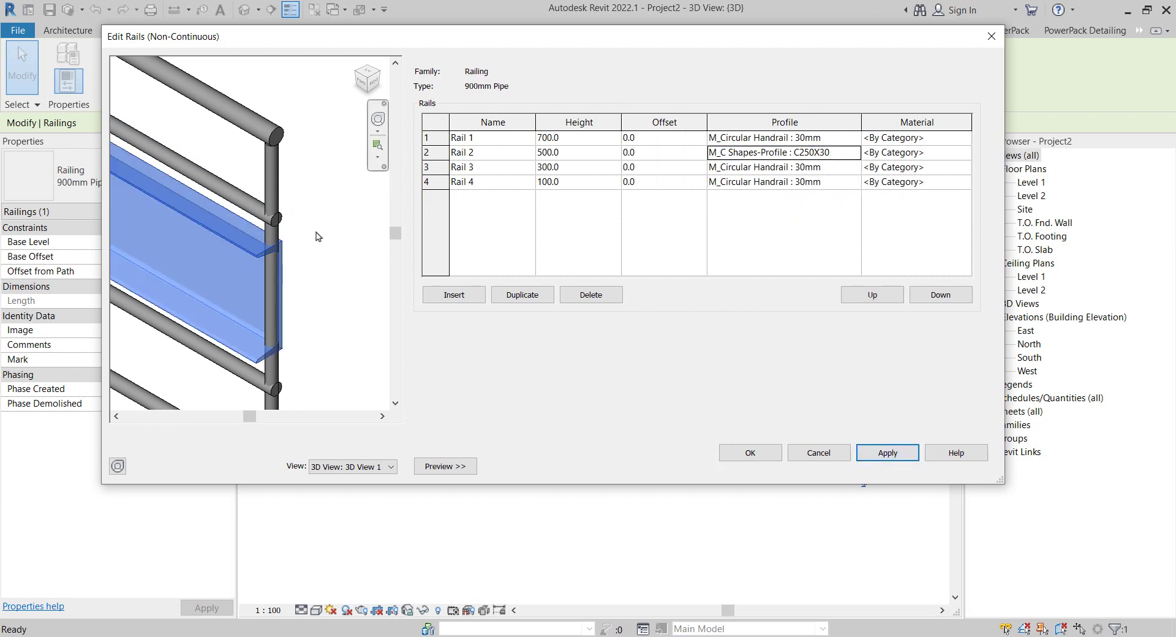
pyautogui.click(857, 156)
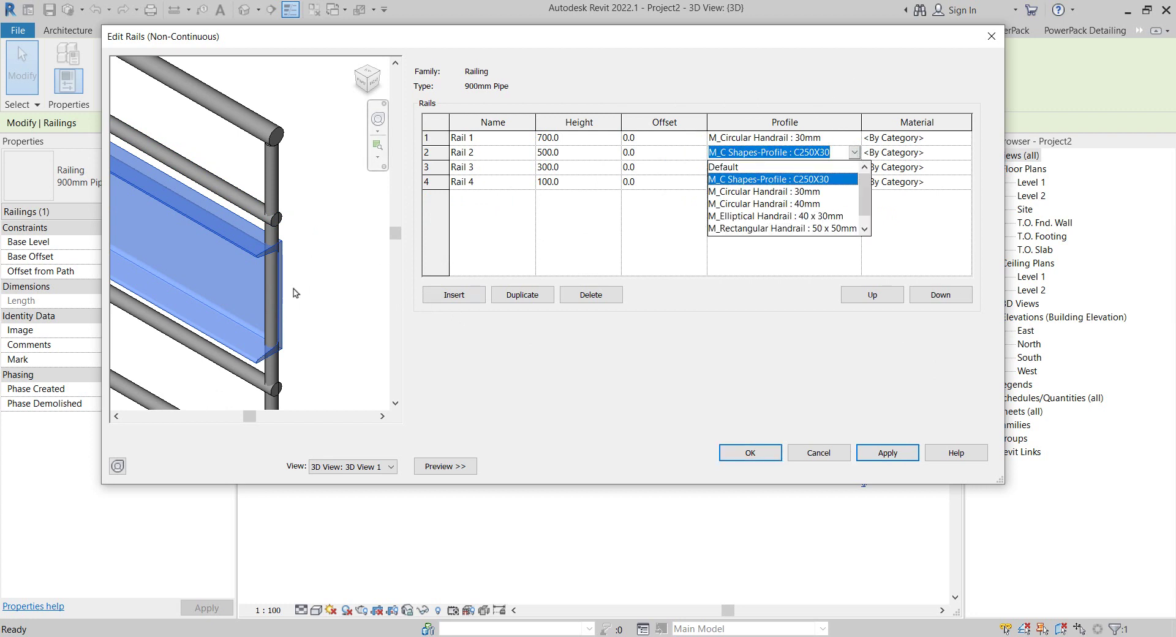
pyautogui.click(778, 179)
pyautogui.click(854, 153)
pyautogui.click(737, 172)
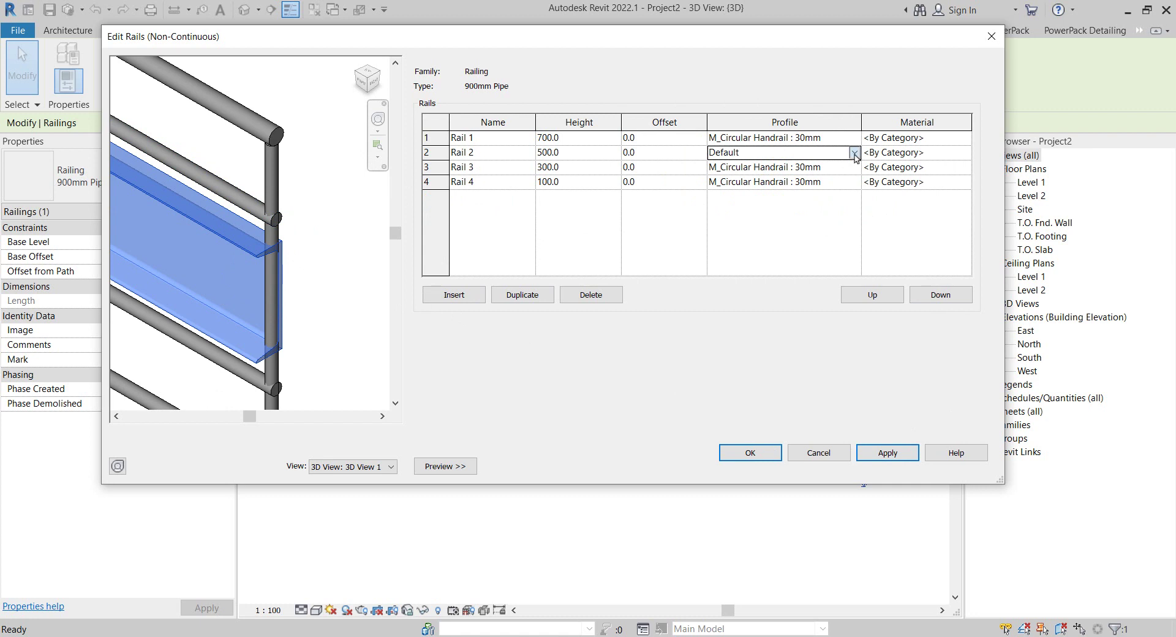
pyautogui.click(853, 154)
pyautogui.click(805, 193)
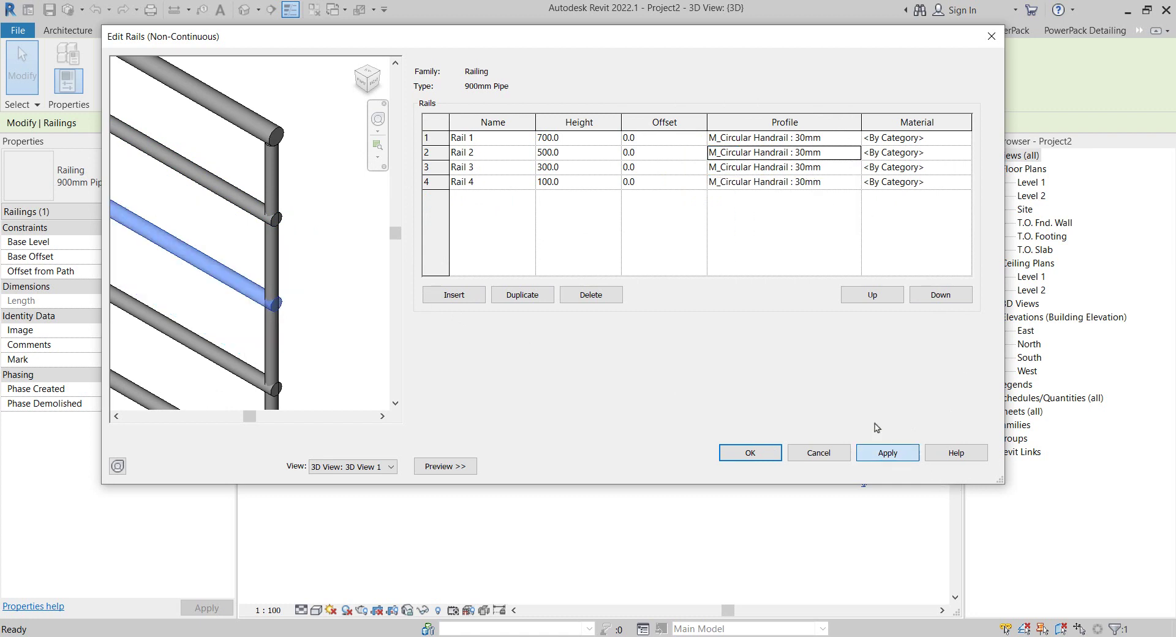
pyautogui.scroll(-3, 316, 235)
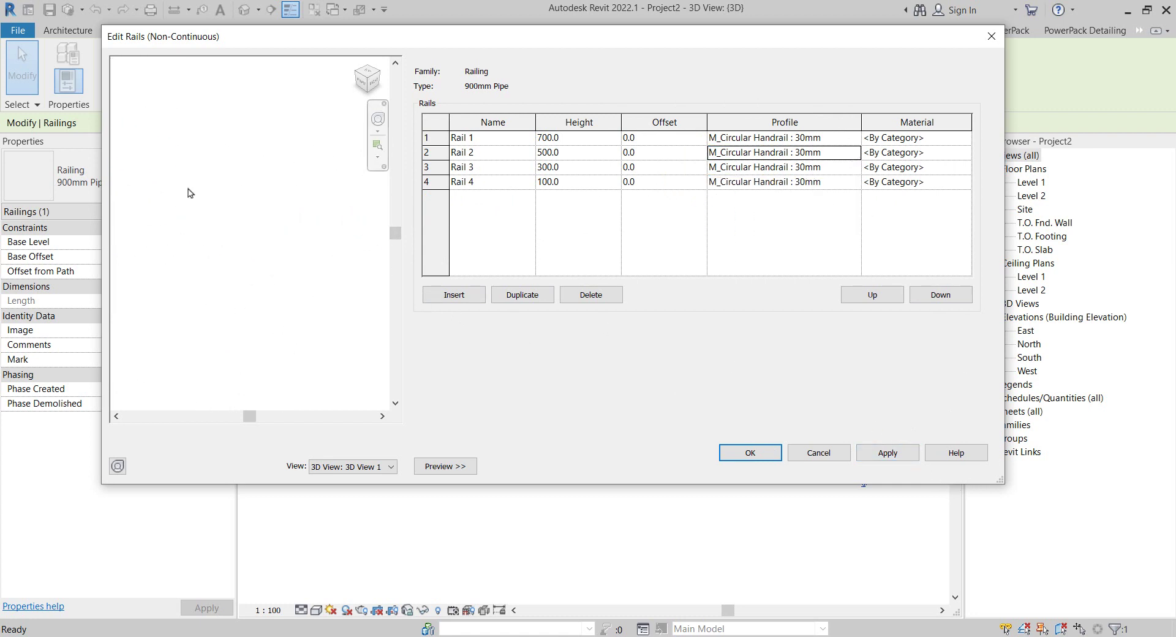
# - Fit the whole railing in the preview and move to Rail 1's Offset cell
pyautogui.click(632, 167)
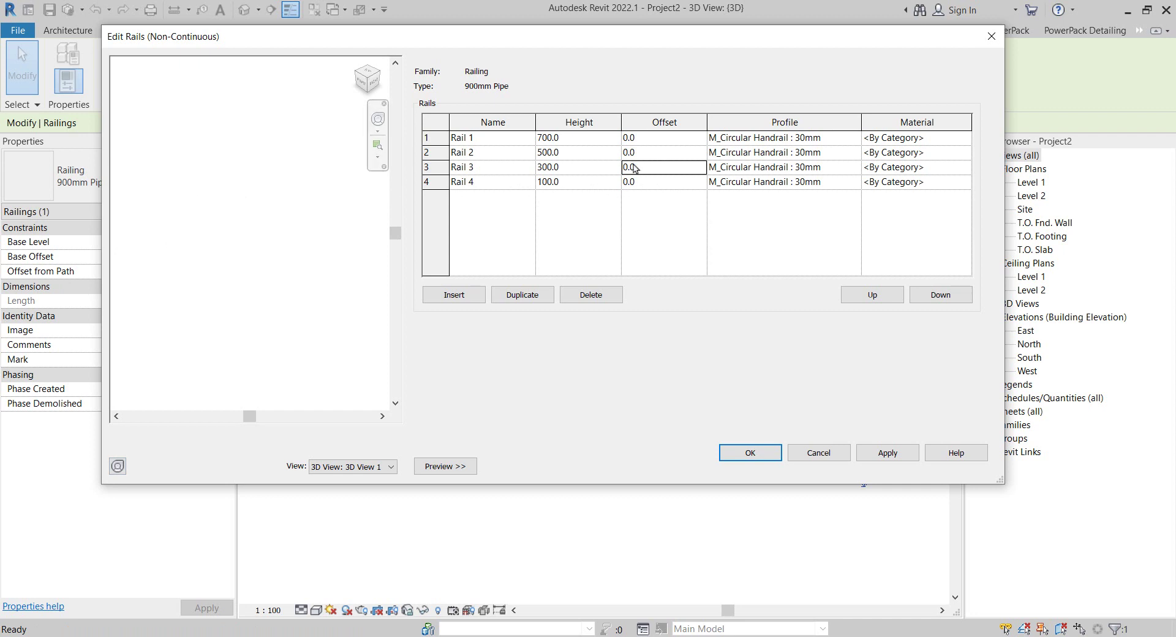
pyautogui.click(632, 168)
pyautogui.rightClick(330, 219)
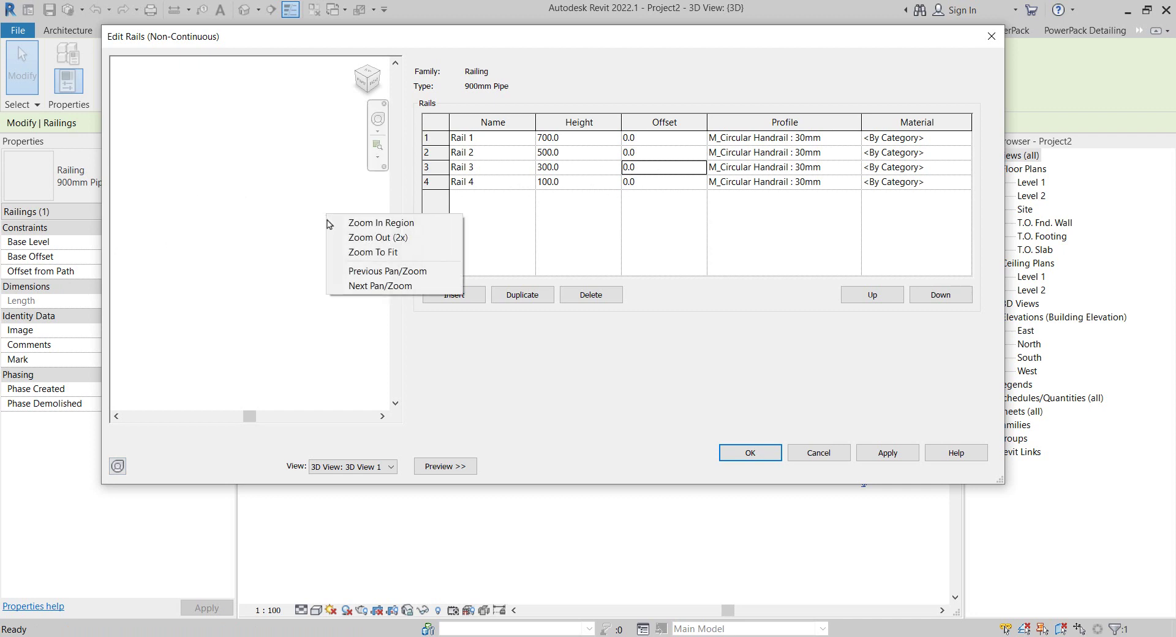
pyautogui.click(372, 252)
pyautogui.press('Up')
pyautogui.press('Up')
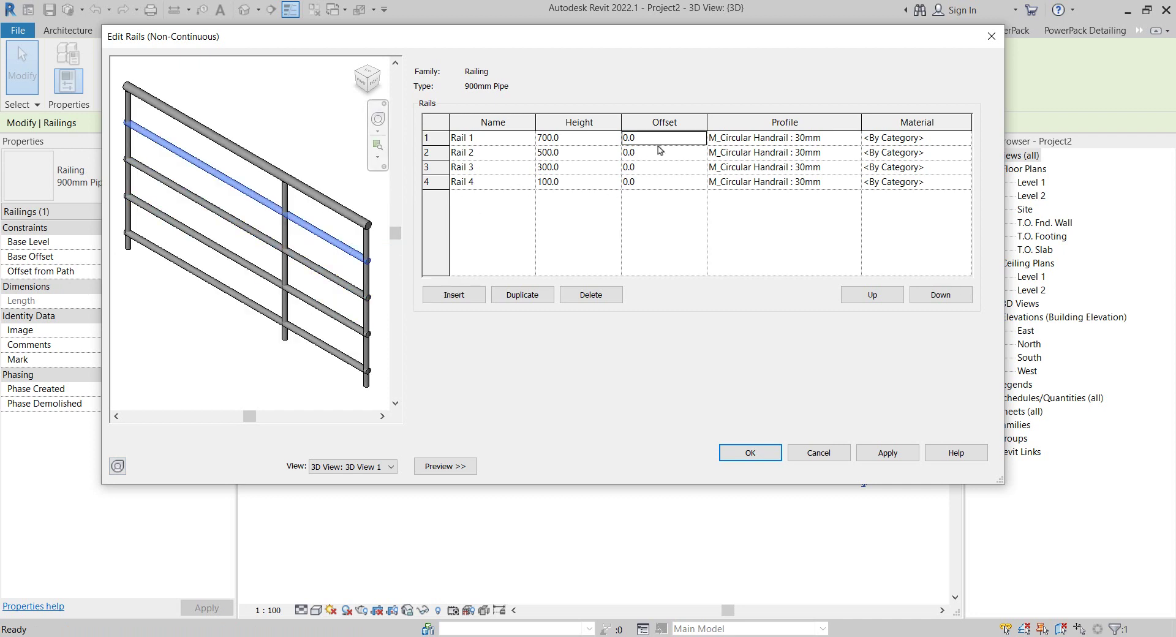
pyautogui.press('Down')
pyautogui.press('Up')
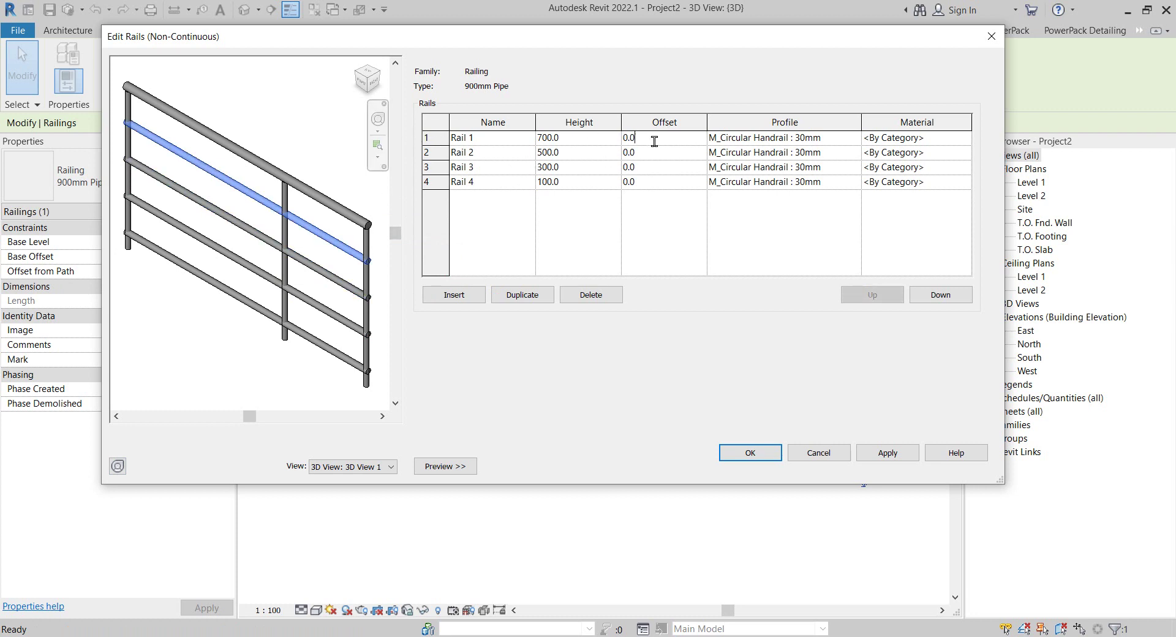
pyautogui.click(277, 214)
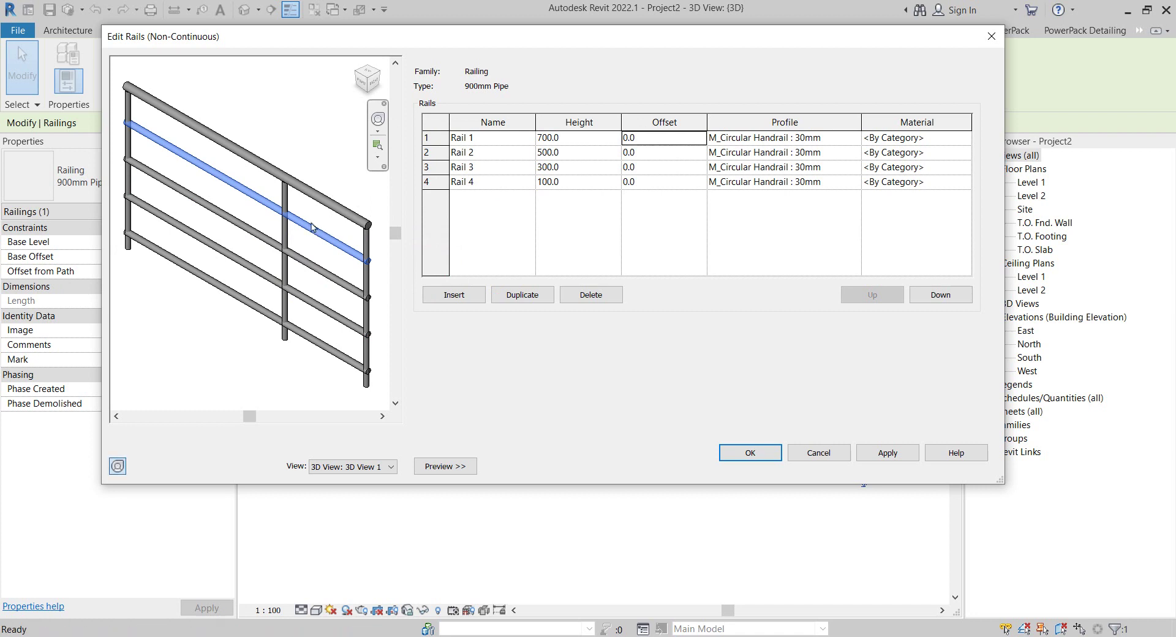
# - Set Rail 1's offset to 30.0, apply it, and view the railing end-on
pyautogui.scroll(2, 277, 214)
pyautogui.scroll(2, 277, 215)
pyautogui.scroll(2, 277, 215)
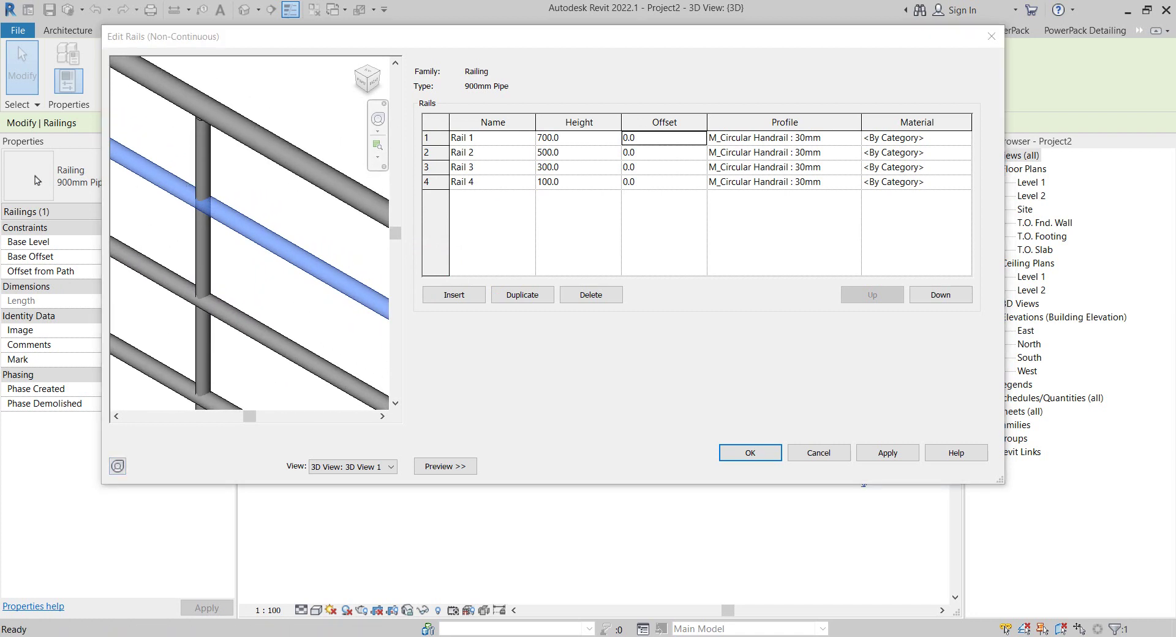
pyautogui.click(697, 139)
pyautogui.write('30')
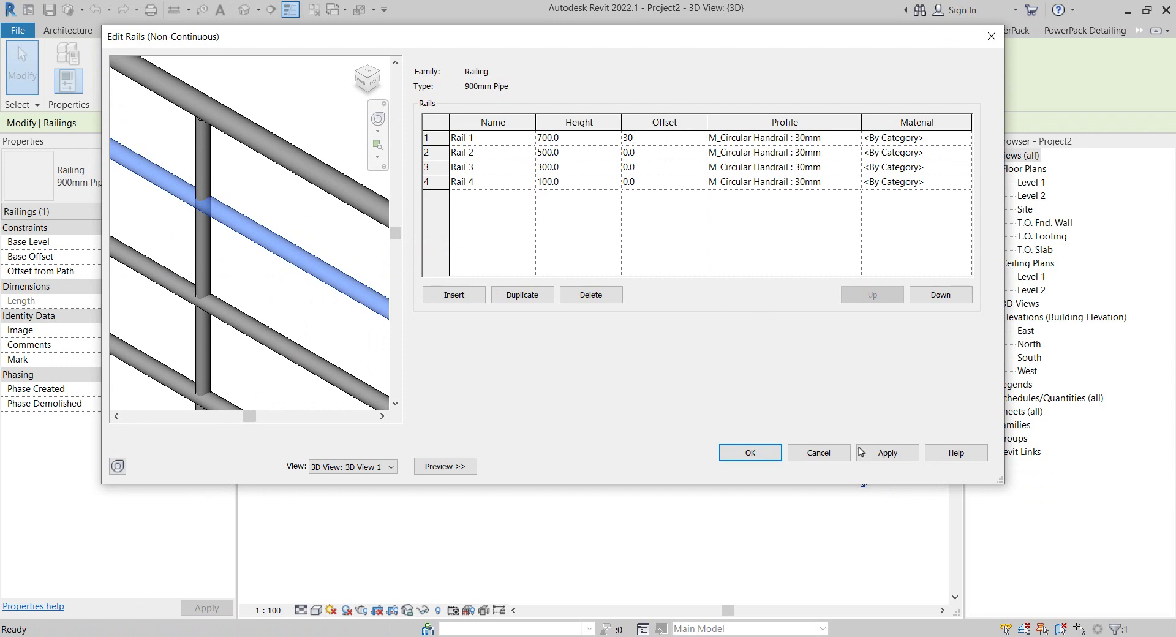
pyautogui.click(861, 451)
pyautogui.moveTo(307, 255)
pyautogui.keyDown('shift'); pyautogui.mouseDown(button='middle')
pyautogui.moveTo(276, 258)
pyautogui.moveTo(283, 150)
pyautogui.moveTo(271, 164)
pyautogui.mouseUp(button='middle'); pyautogui.keyUp('shift')
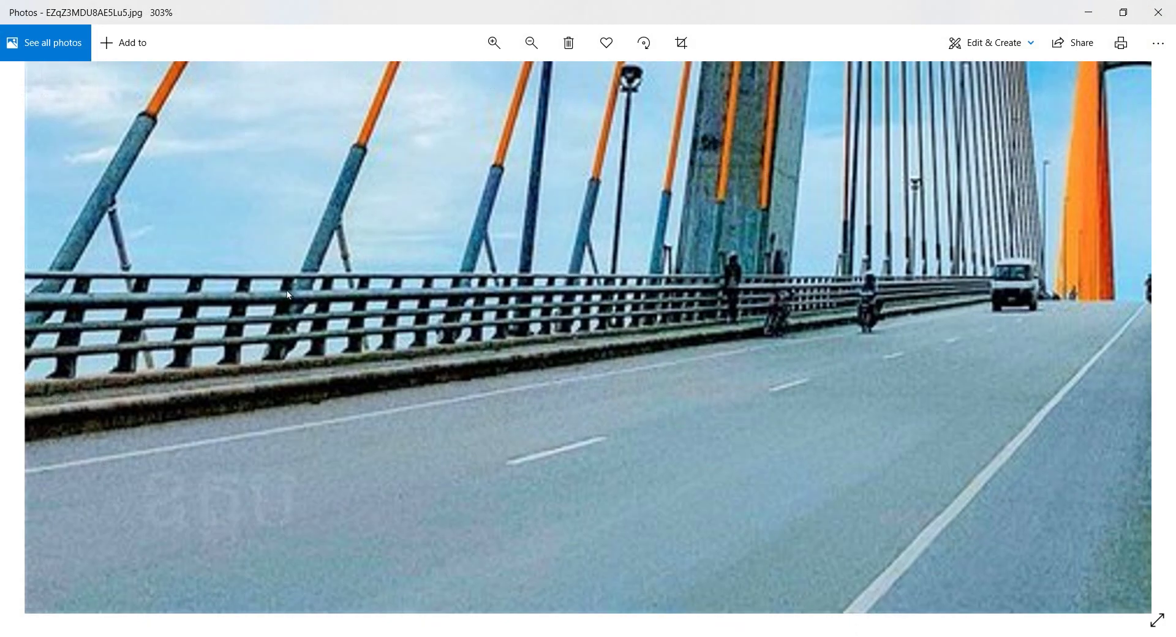
# - Zoom the bridge photo and sketch a tall baluster with base and footing in red ink
pyautogui.scroll(2, 277, 310)
pyautogui.scroll(2, 277, 310)
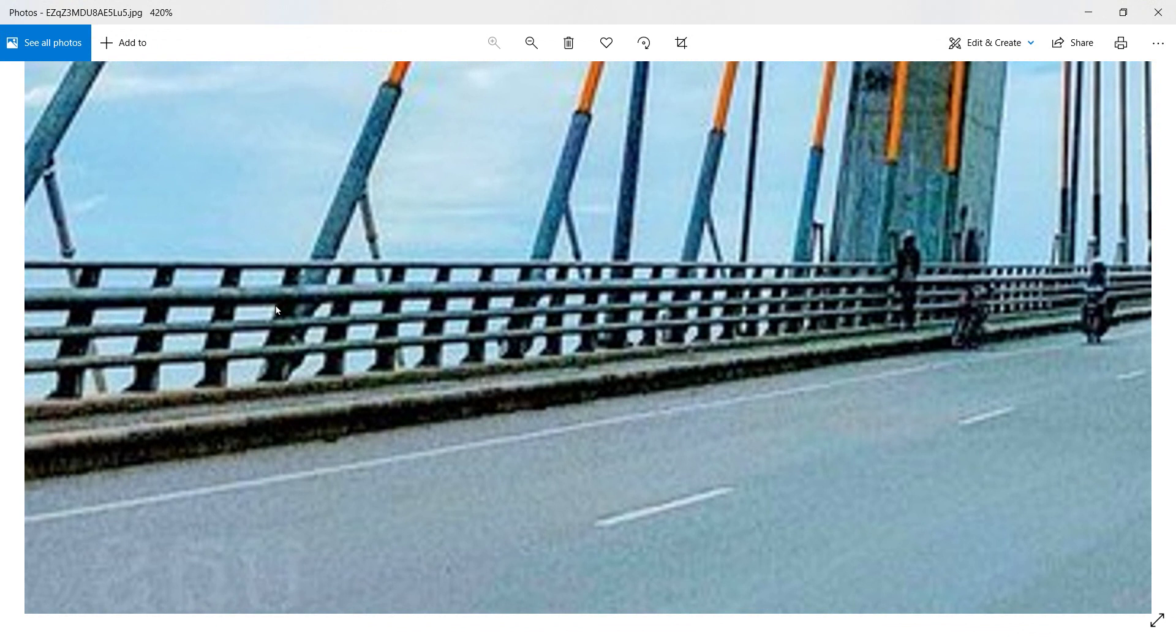
pyautogui.moveTo(289, 257)
pyautogui.mouseDown()
pyautogui.moveTo(244, 329)
pyautogui.moveTo(249, 389)
pyautogui.moveTo(290, 392)
pyautogui.moveTo(302, 322)
pyautogui.moveTo(286, 261)
pyautogui.mouseUp()
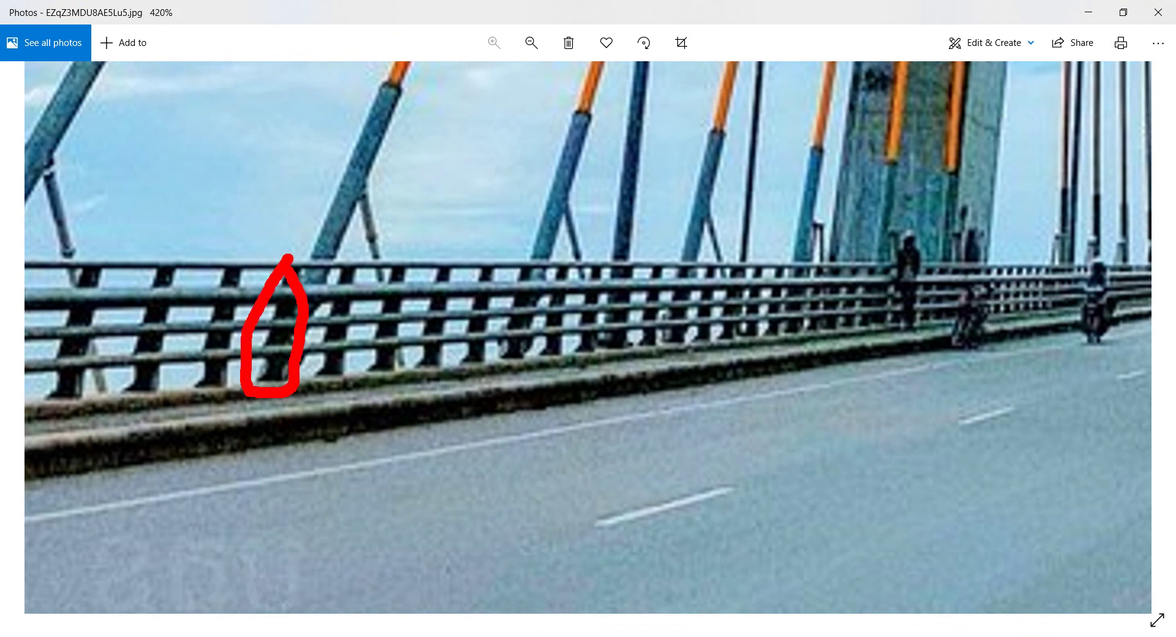
pyautogui.moveTo(504, 143)
pyautogui.mouseDown()
pyautogui.moveTo(550, 517)
pyautogui.moveTo(574, 518)
pyautogui.mouseUp()
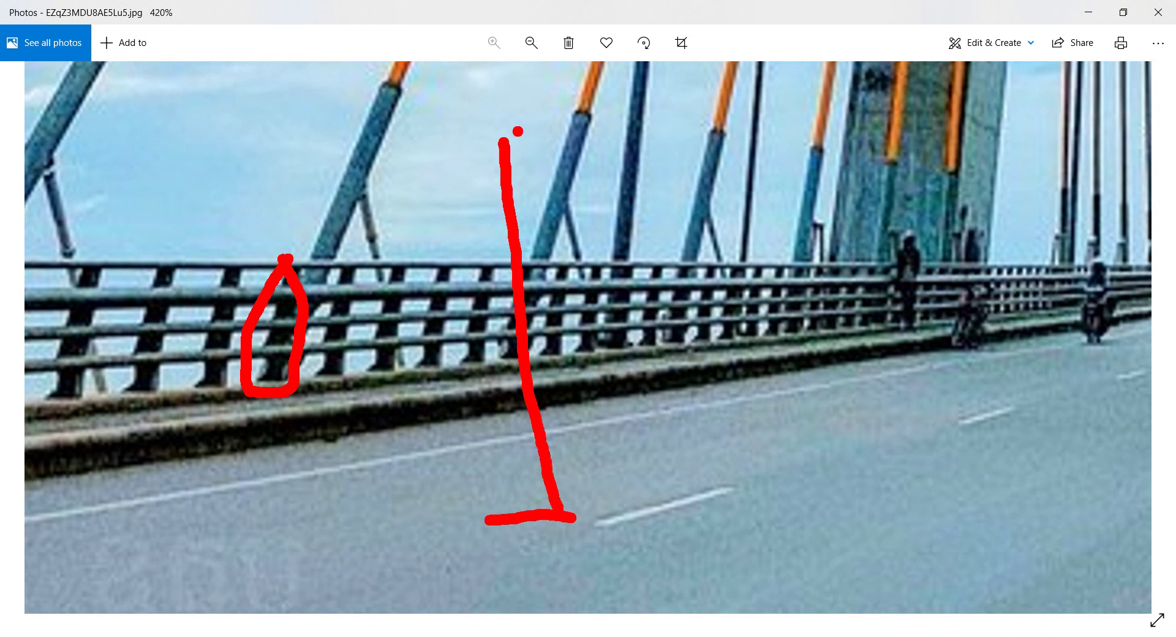
pyautogui.moveTo(503, 131)
pyautogui.mouseDown()
pyautogui.moveTo(547, 132)
pyautogui.moveTo(579, 169)
pyautogui.moveTo(611, 310)
pyautogui.moveTo(624, 513)
pyautogui.moveTo(668, 515)
pyautogui.mouseUp()
pyautogui.moveTo(472, 518)
pyautogui.mouseDown()
pyautogui.moveTo(496, 573)
pyautogui.moveTo(662, 592)
pyautogui.moveTo(674, 533)
pyautogui.mouseUp()
pyautogui.click(545, 534)
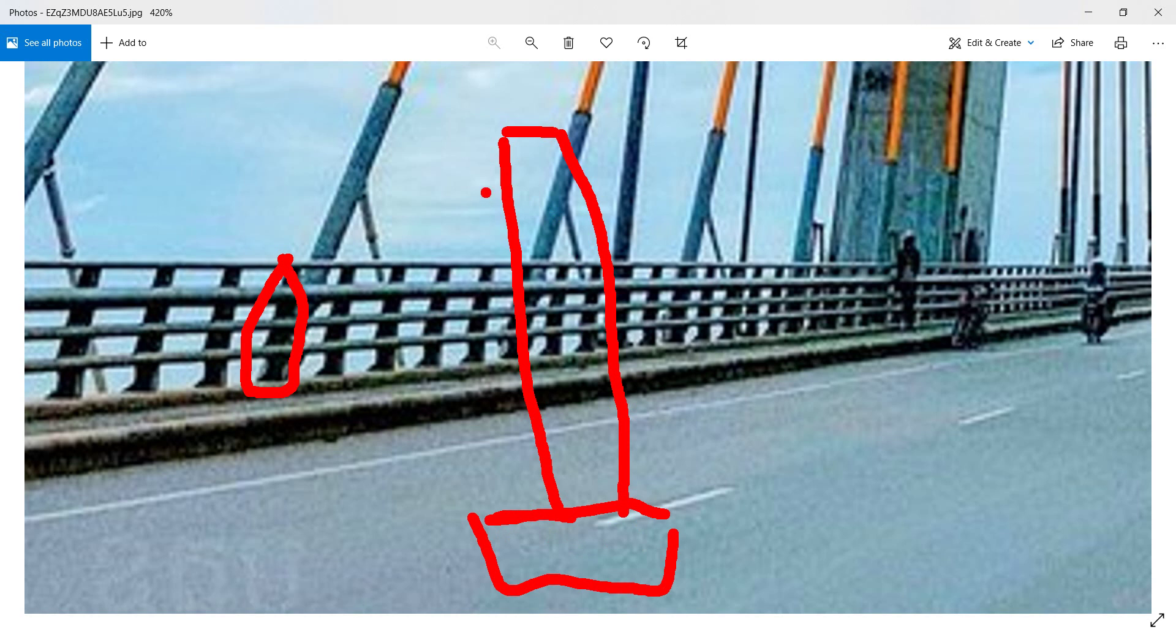
# - Add red sketches of the rail section, base curl and top knob, then clear the ink
pyautogui.moveTo(487, 185)
pyautogui.mouseDown()
pyautogui.moveTo(467, 187)
pyautogui.moveTo(490, 250)
pyautogui.moveTo(506, 219)
pyautogui.moveTo(483, 187)
pyautogui.moveTo(488, 201)
pyautogui.moveTo(473, 212)
pyautogui.moveTo(488, 242)
pyautogui.mouseUp()
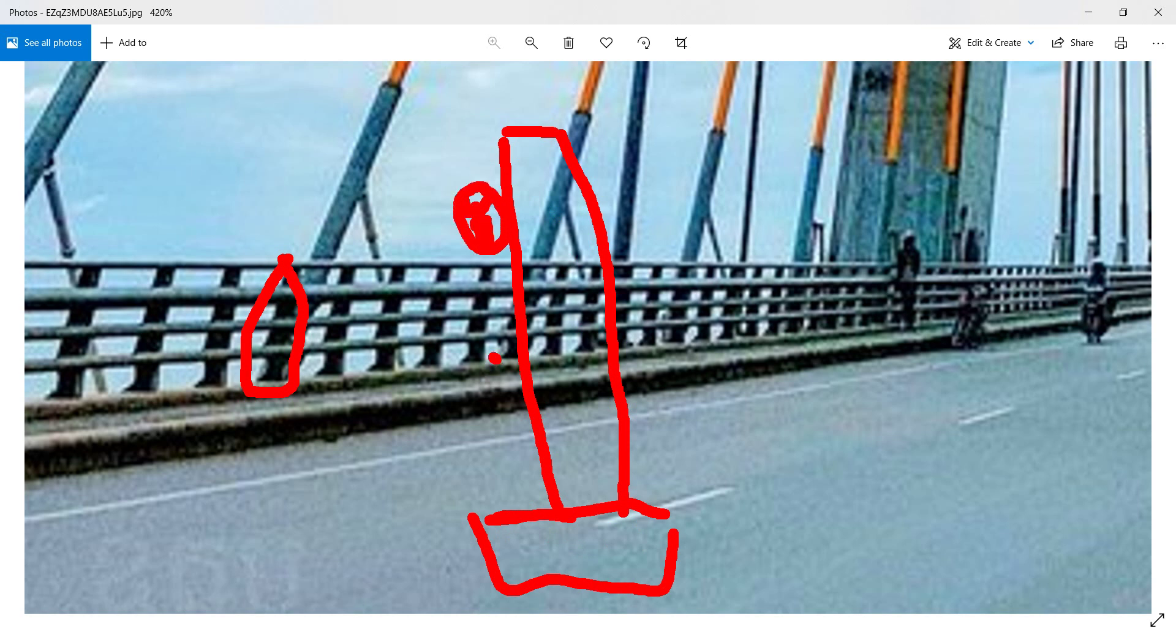
pyautogui.moveTo(494, 356)
pyautogui.mouseDown()
pyautogui.moveTo(460, 392)
pyautogui.moveTo(517, 360)
pyautogui.moveTo(489, 385)
pyautogui.mouseUp()
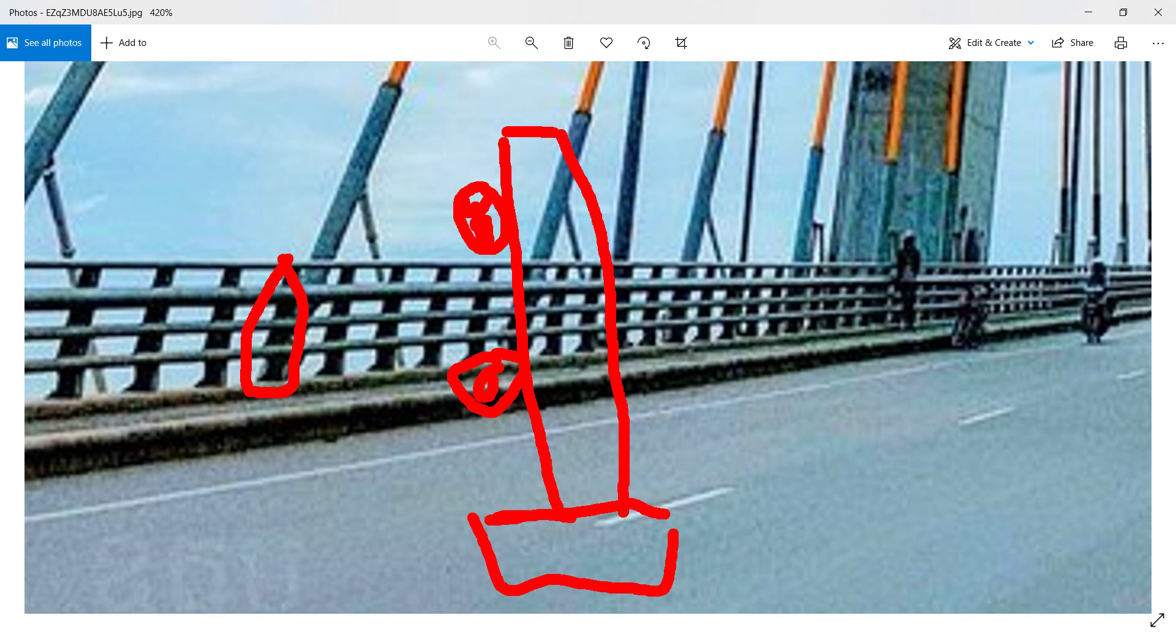
pyautogui.moveTo(518, 446)
pyautogui.mouseDown()
pyautogui.moveTo(512, 495)
pyautogui.moveTo(520, 460)
pyautogui.mouseUp()
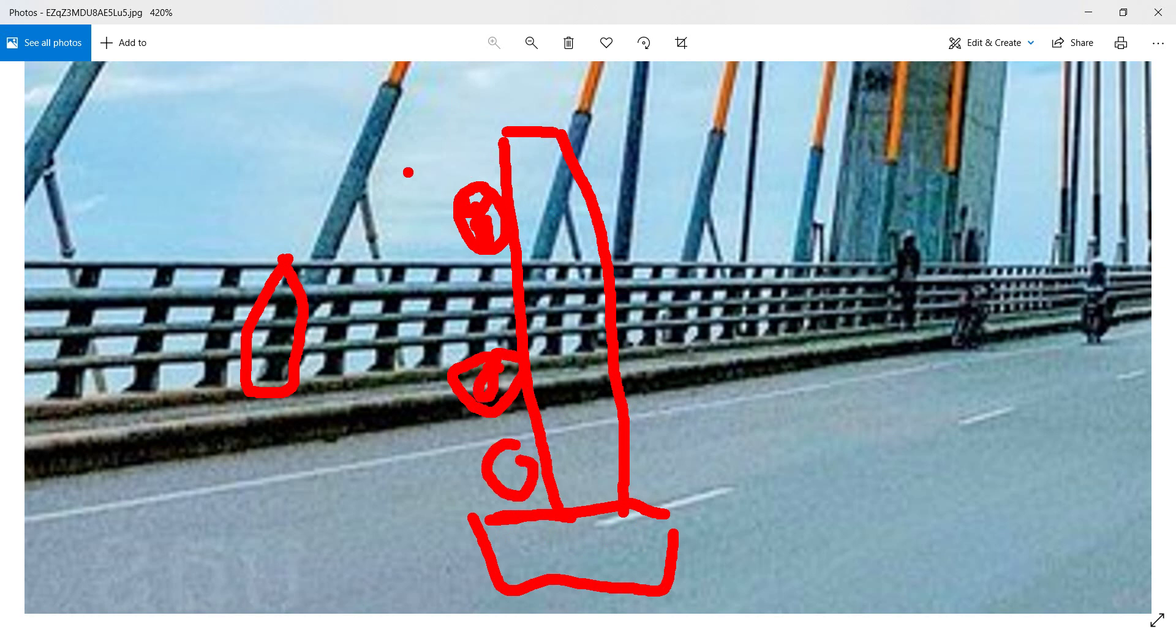
pyautogui.moveTo(537, 97); pyautogui.dragTo(535, 93)
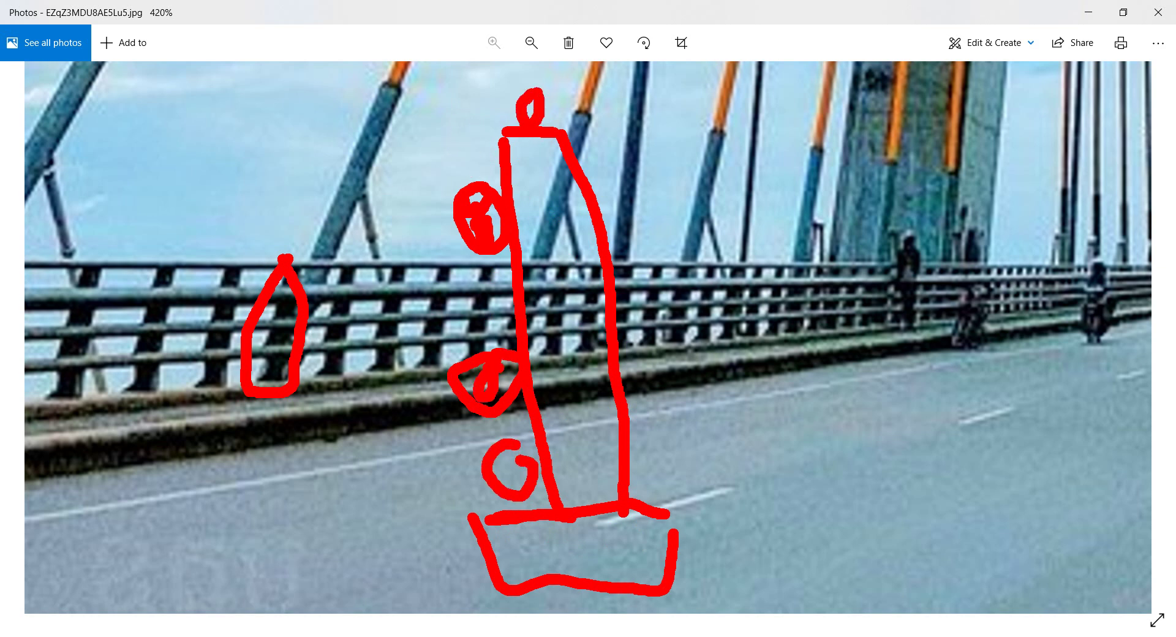
pyautogui.click(483, 269)
pyautogui.press('Escape')
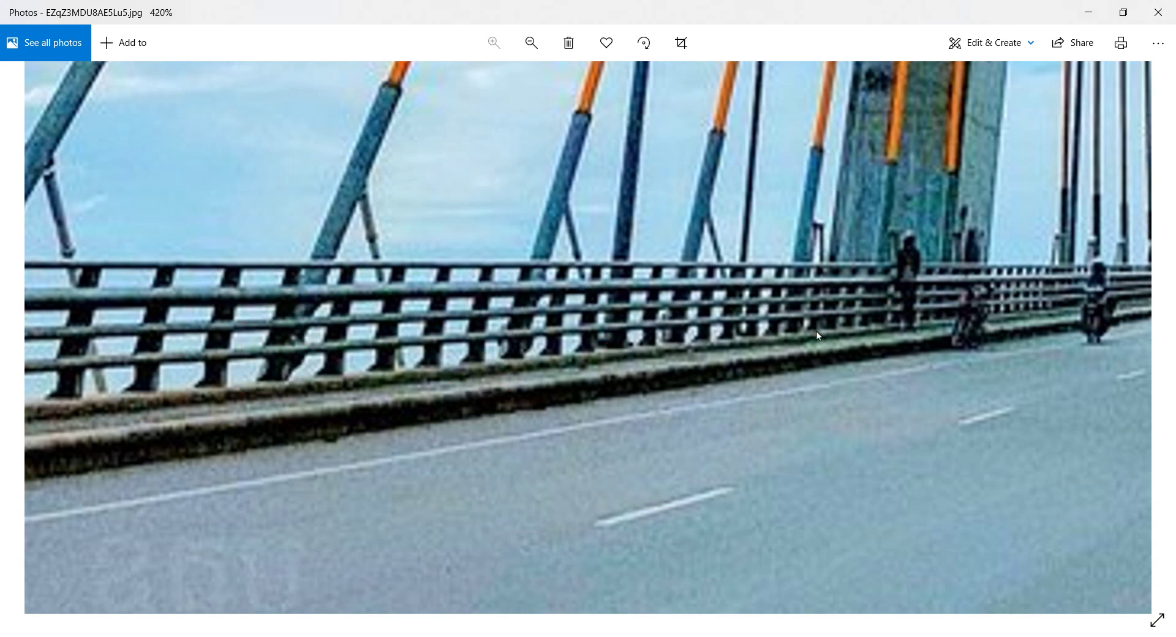
pyautogui.scroll(-5, 888, 392)
pyautogui.scroll(5, 705, 582)
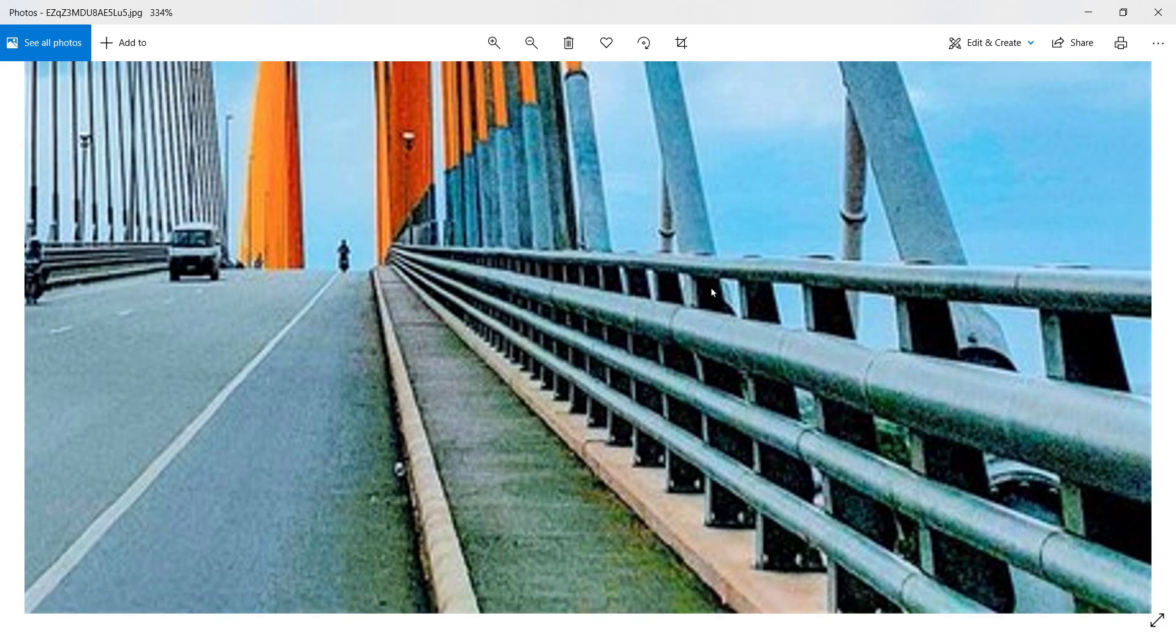
# - Back in Edit Rails, change Rail 1's height from 700 to 200 as a first try
pyautogui.click(1089, 12)
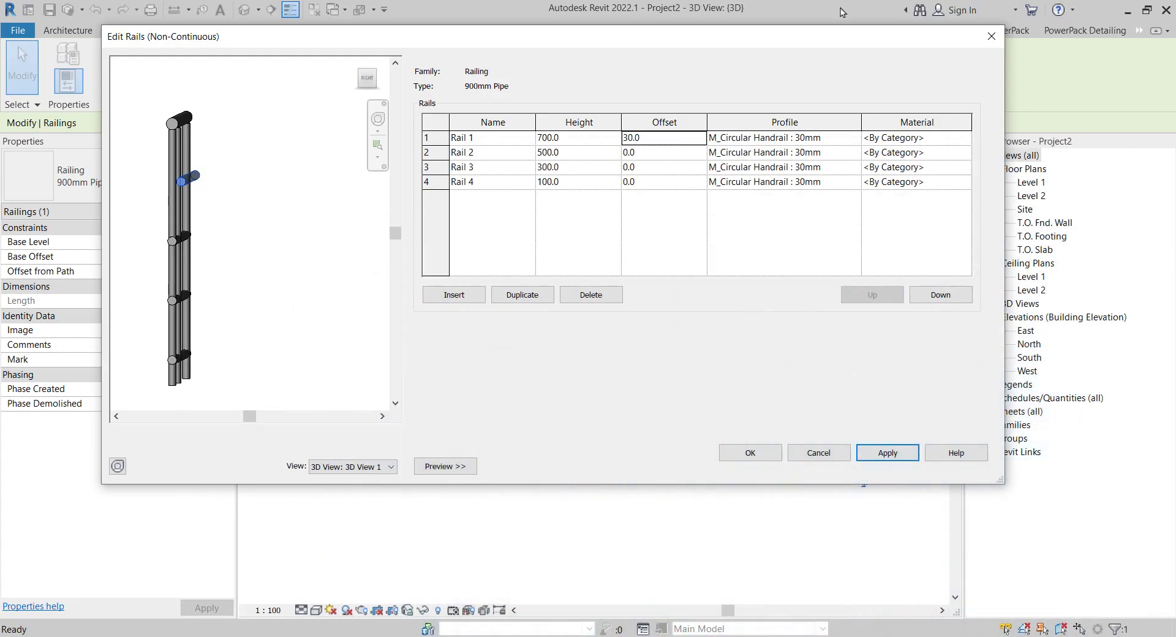
pyautogui.click(490, 152)
pyautogui.click(578, 154)
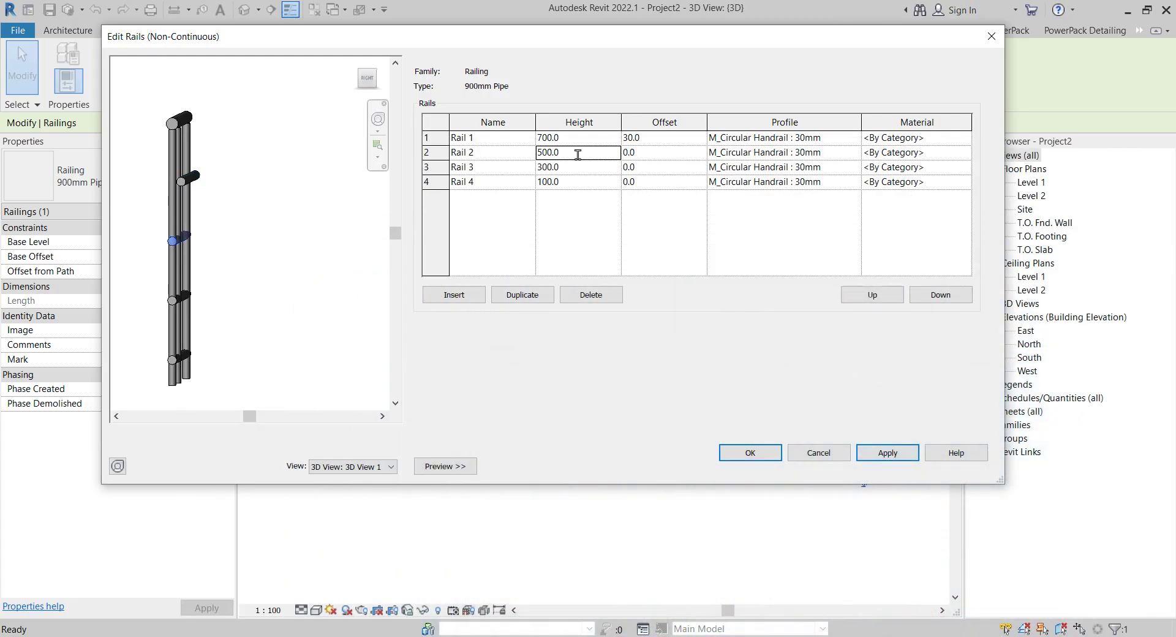
pyautogui.click(690, 153)
pyautogui.click(581, 140)
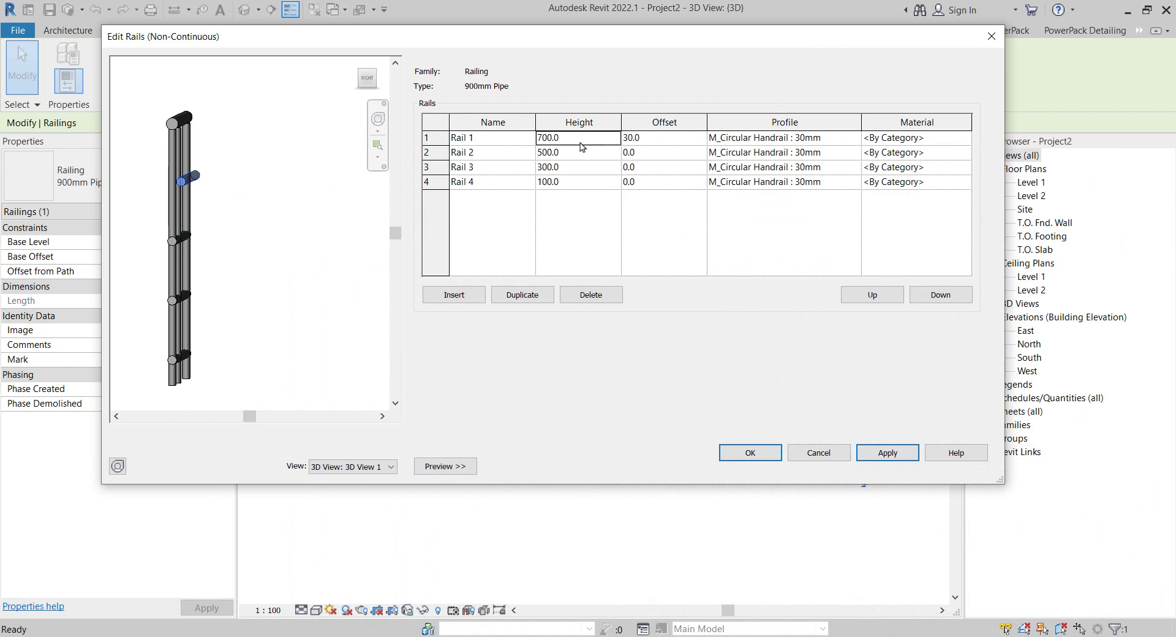
pyautogui.click(580, 153)
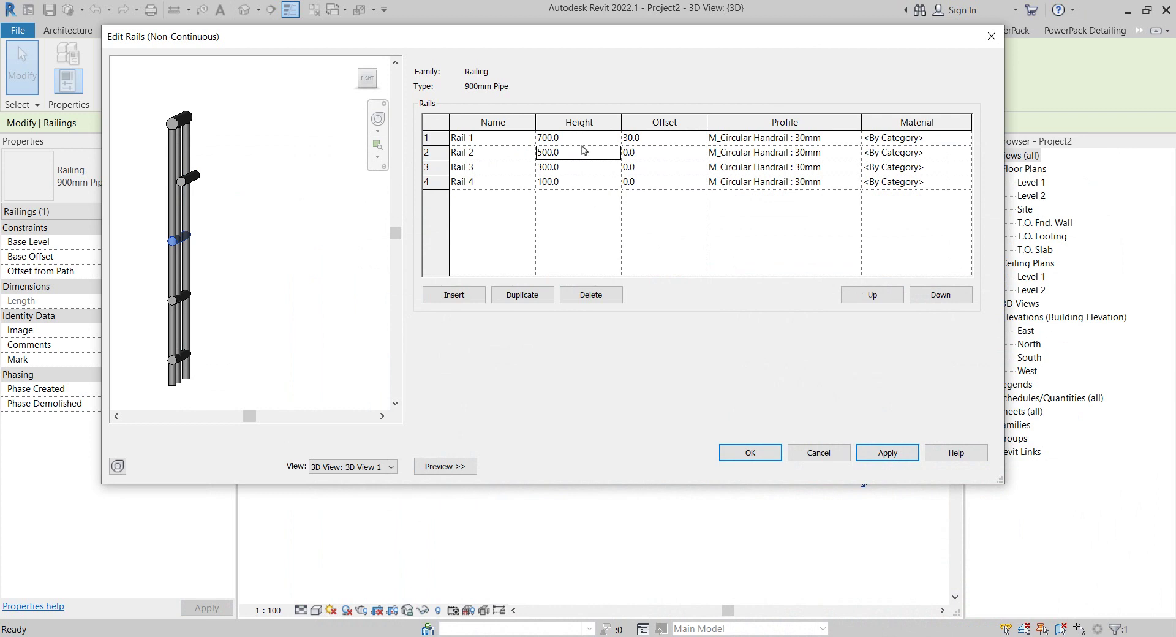
pyautogui.press('Up')
pyautogui.moveTo(272, 187)
pyautogui.keyDown('shift'); pyautogui.mouseDown(button='middle')
pyautogui.moveTo(168, 207)
pyautogui.moveTo(223, 202)
pyautogui.moveTo(174, 189)
pyautogui.mouseUp(button='middle'); pyautogui.keyUp('shift')
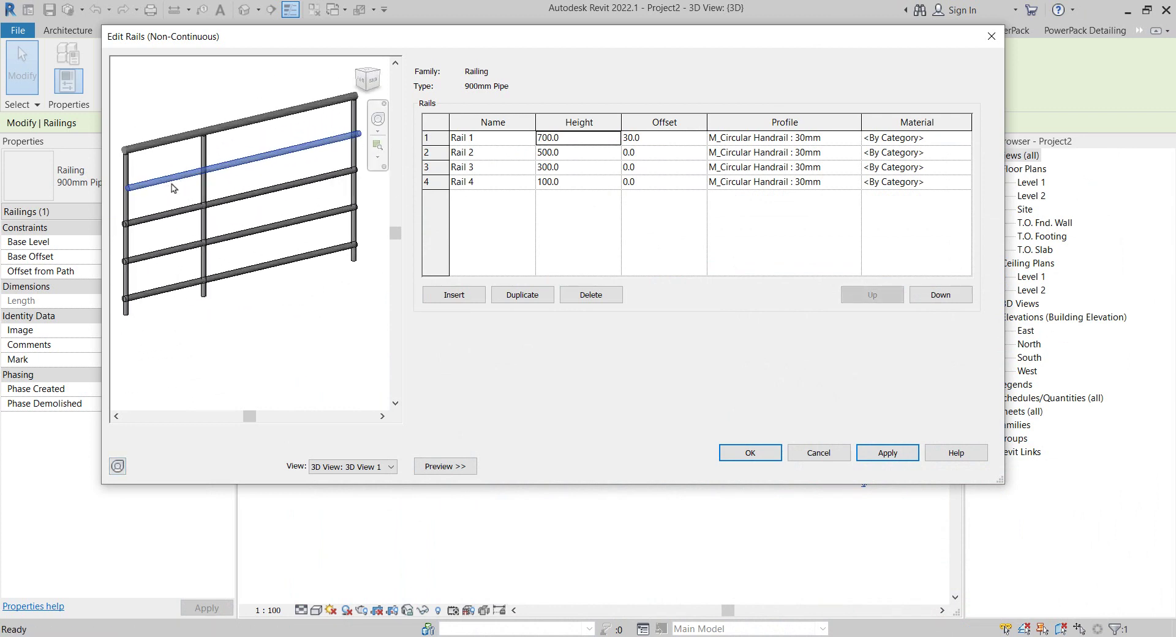
pyautogui.scroll(2, 173, 188)
pyautogui.click(601, 141)
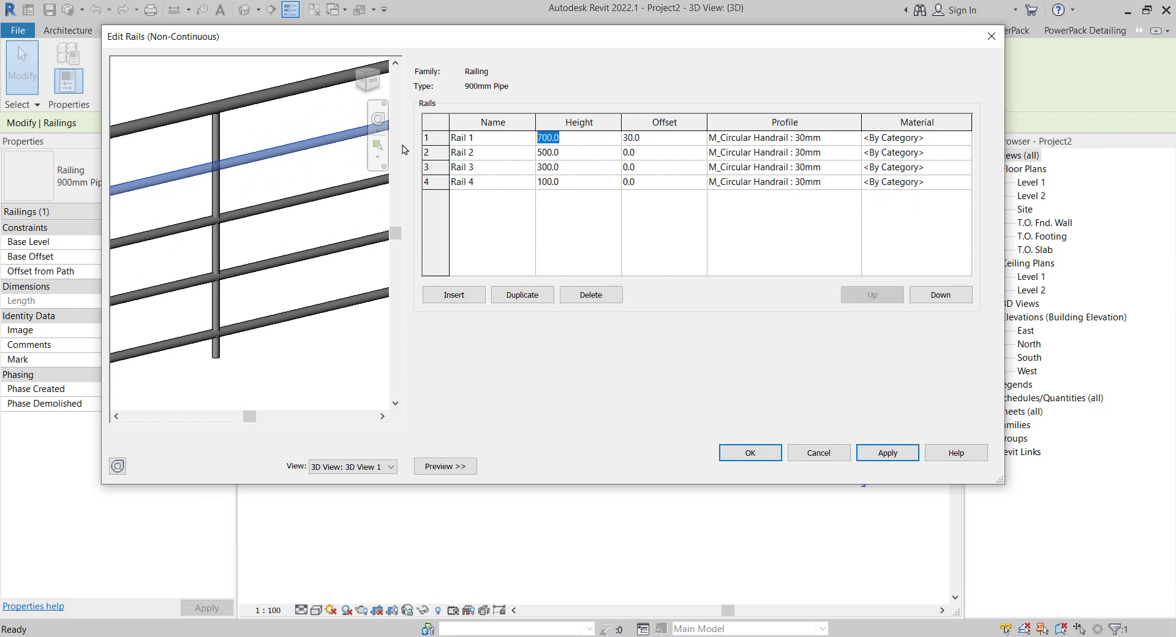
pyautogui.write('200')
pyautogui.click(889, 453)
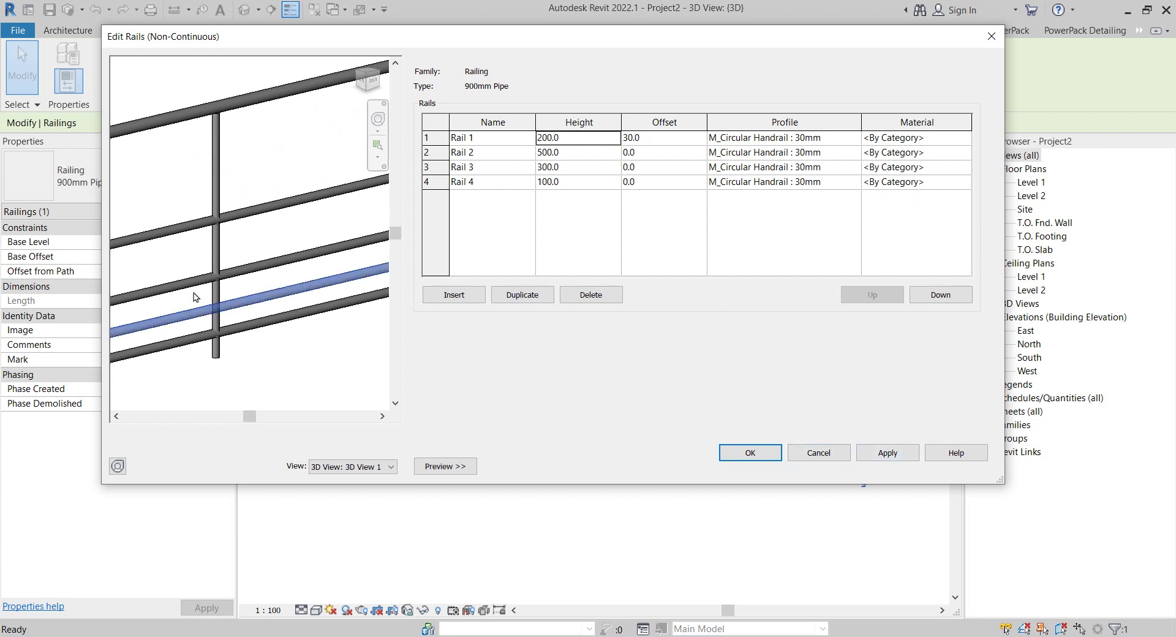
pyautogui.moveTo(198, 305)
pyautogui.keyDown('shift'); pyautogui.mouseDown(button='middle')
pyautogui.moveTo(225, 371)
pyautogui.moveTo(192, 331)
pyautogui.mouseUp(button='middle'); pyautogui.keyUp('shift')
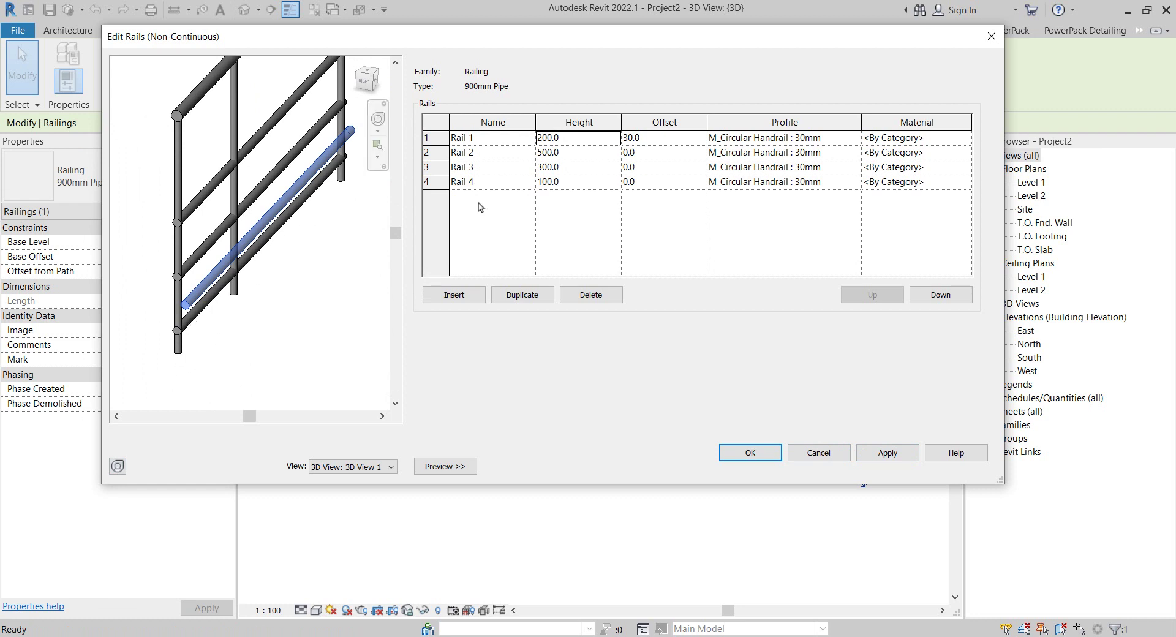
# - Correct Rail 1's height to 800 and check the rails at 800, 500, 300, 100 in the preview
pyautogui.click(594, 140)
pyautogui.click(585, 182)
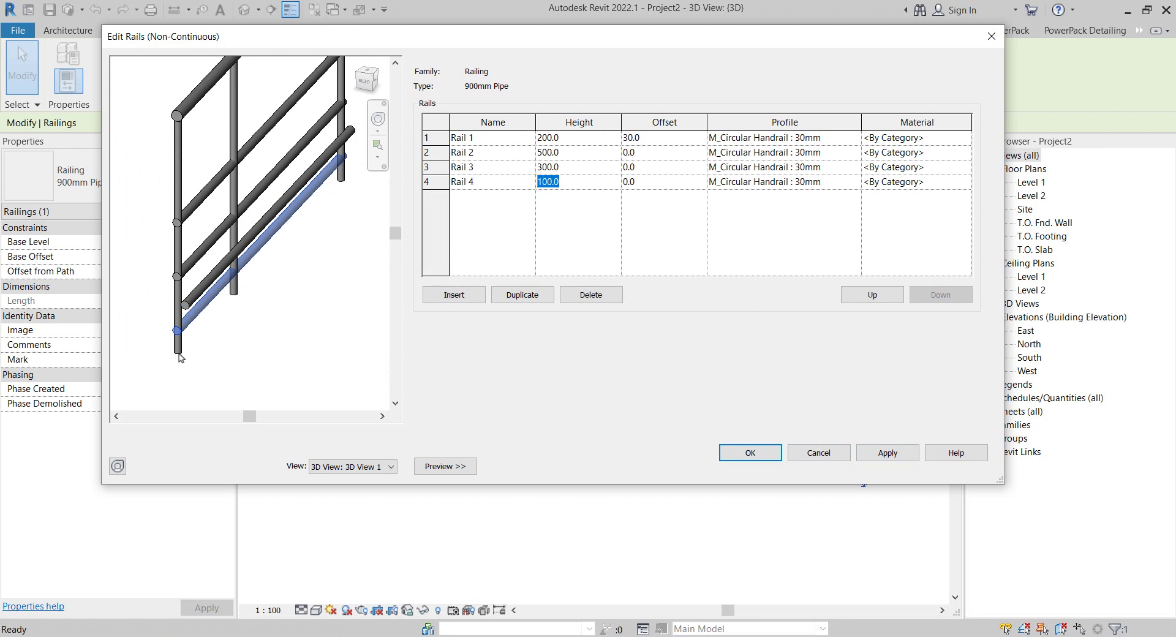
pyautogui.click(569, 138)
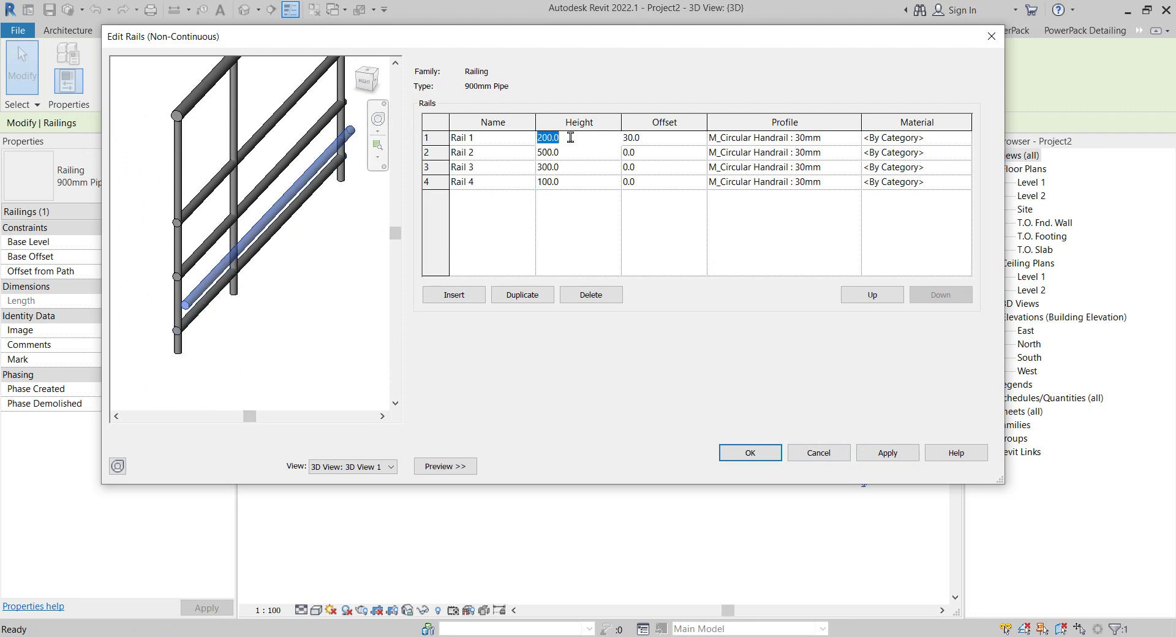
pyautogui.write('800')
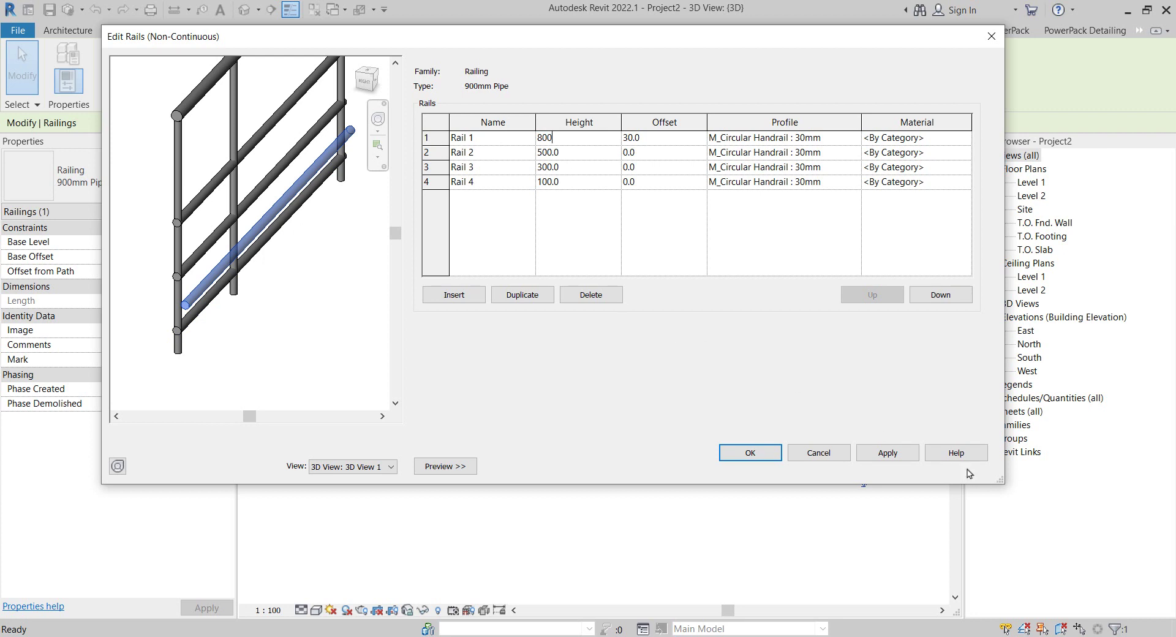
pyautogui.click(888, 453)
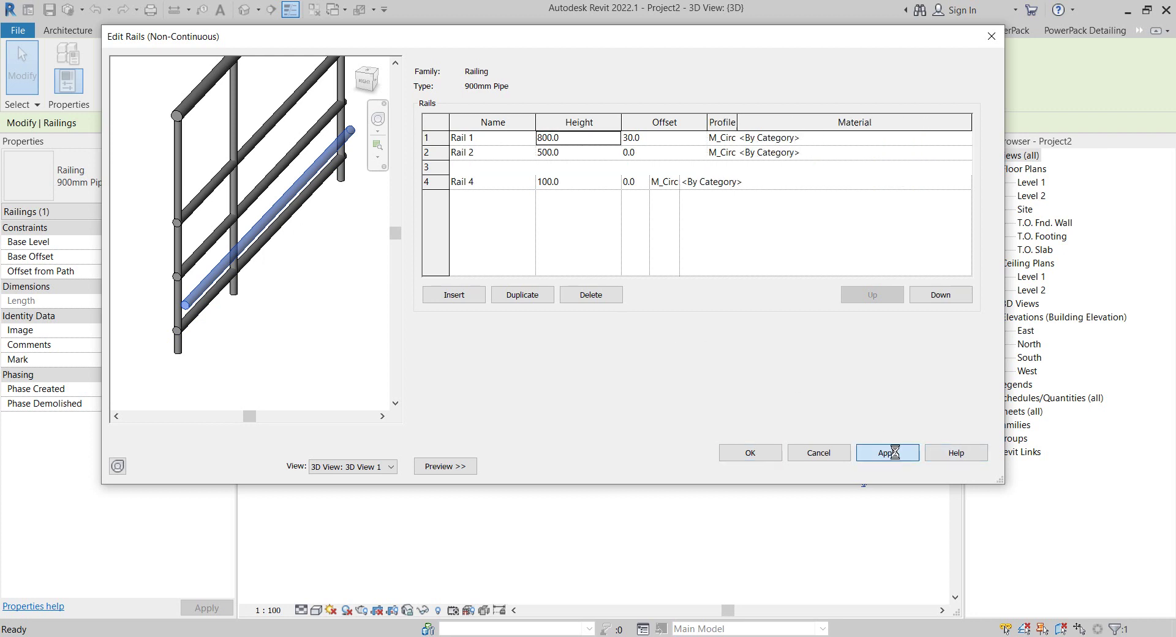
pyautogui.moveTo(302, 204)
pyautogui.keyDown('shift'); pyautogui.mouseDown(button='middle')
pyautogui.moveTo(161, 235)
pyautogui.moveTo(343, 255)
pyautogui.mouseUp(button='middle'); pyautogui.keyUp('shift')
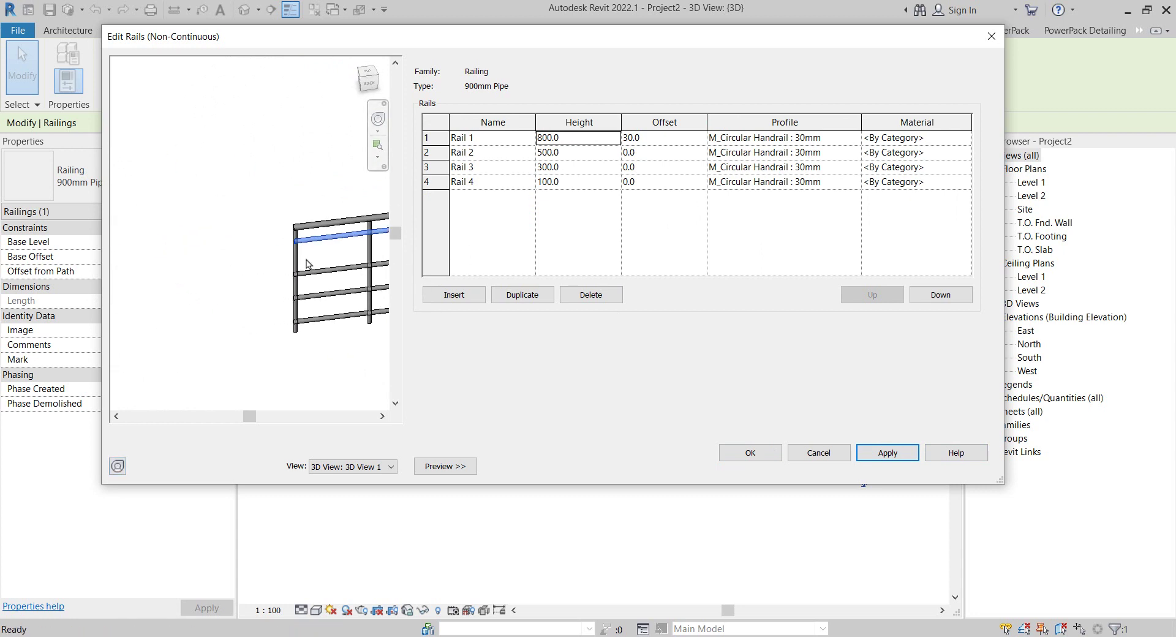
pyautogui.moveTo(275, 244)
pyautogui.keyDown('shift'); pyautogui.mouseDown(button='middle')
pyautogui.moveTo(176, 254)
pyautogui.moveTo(227, 253)
pyautogui.mouseUp(button='middle'); pyautogui.keyUp('shift')
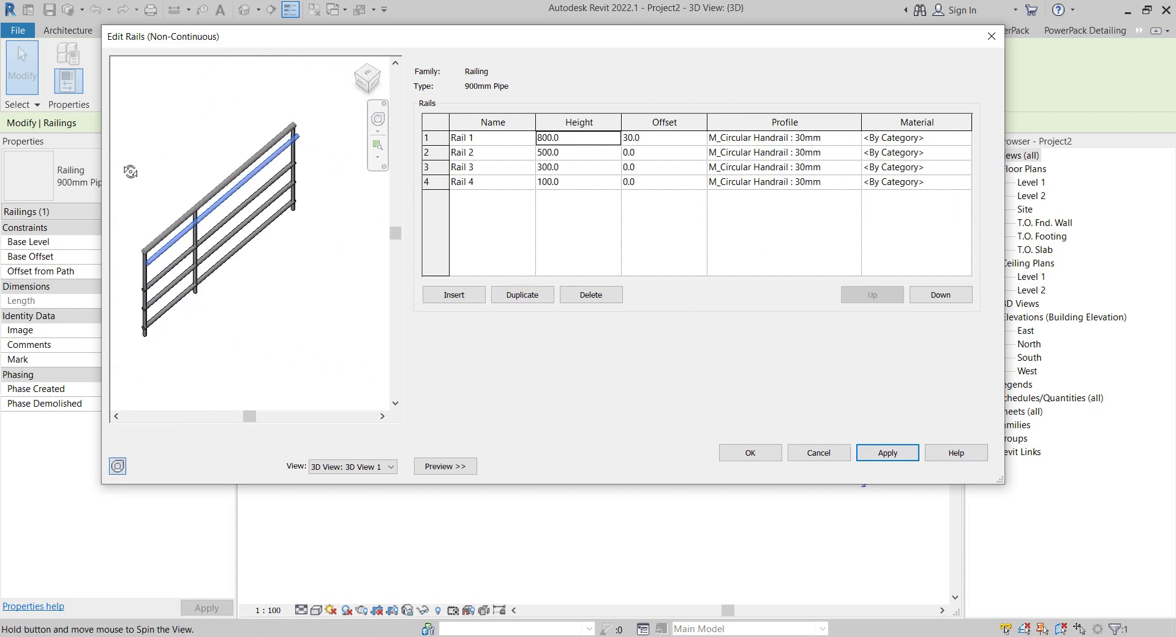
pyautogui.scroll(2, 227, 254)
pyautogui.scroll(2, 226, 253)
pyautogui.scroll(2, 226, 254)
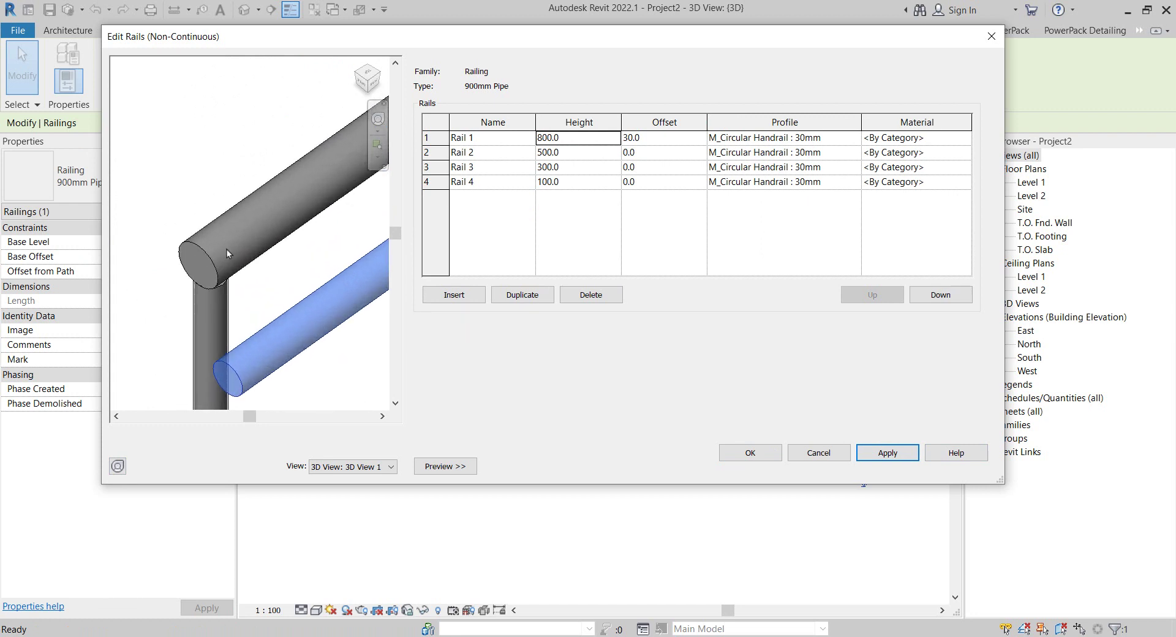
# - Close Edit Rails and enter a new Top Rail height, which comes out as 100
pyautogui.click(818, 454)
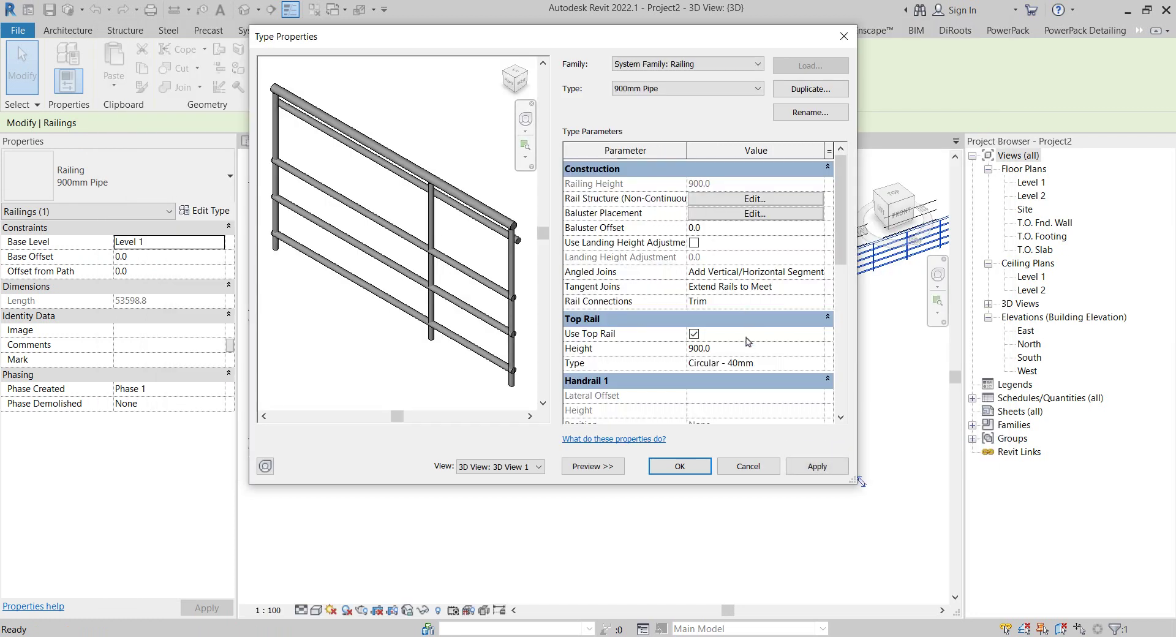
pyautogui.click(749, 340)
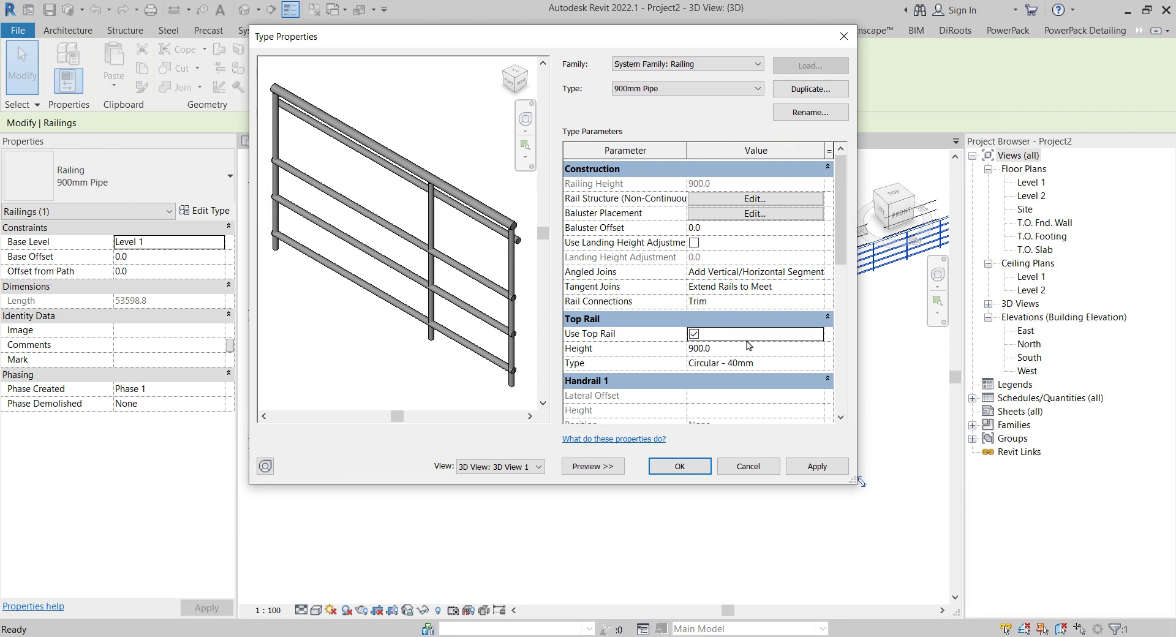
pyautogui.click(717, 349)
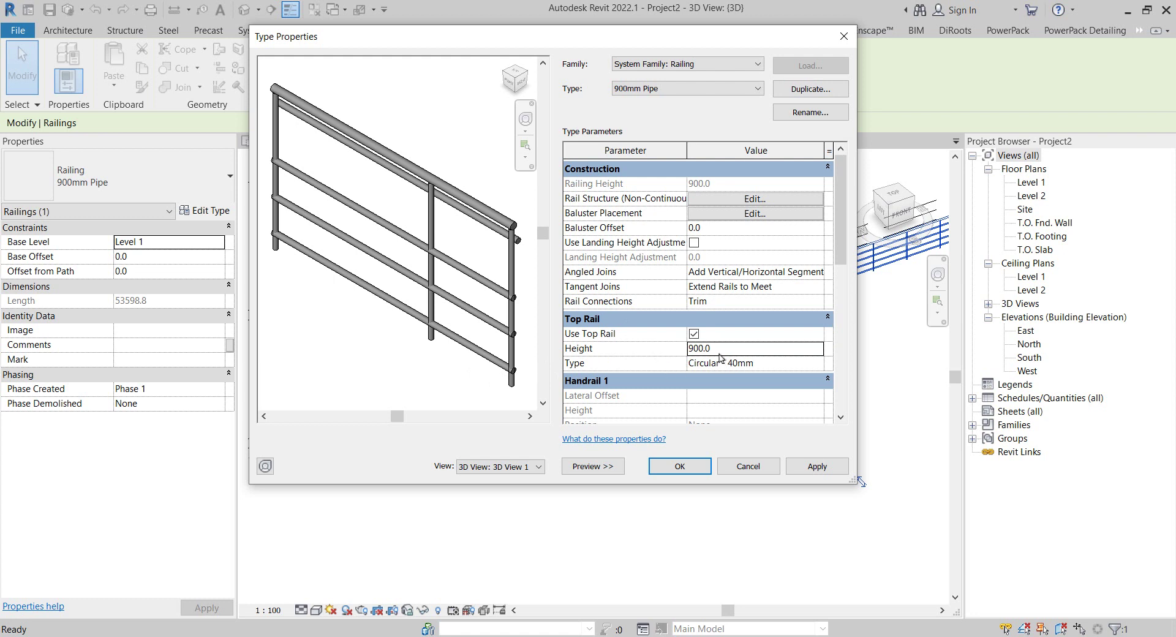
pyautogui.click(723, 354)
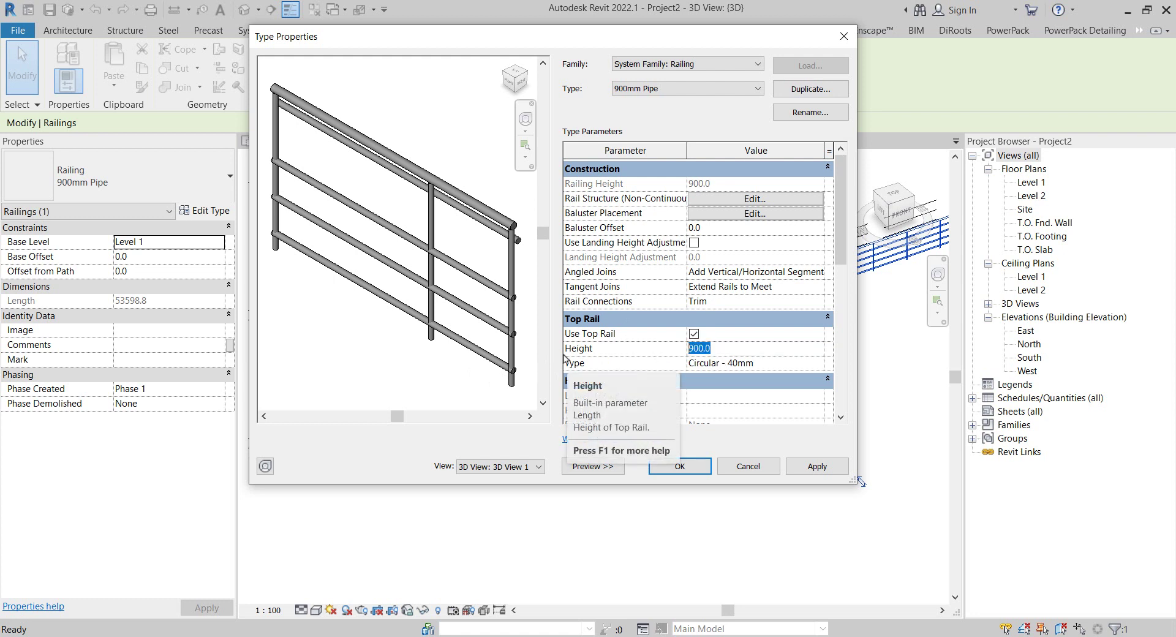
pyautogui.write('100')
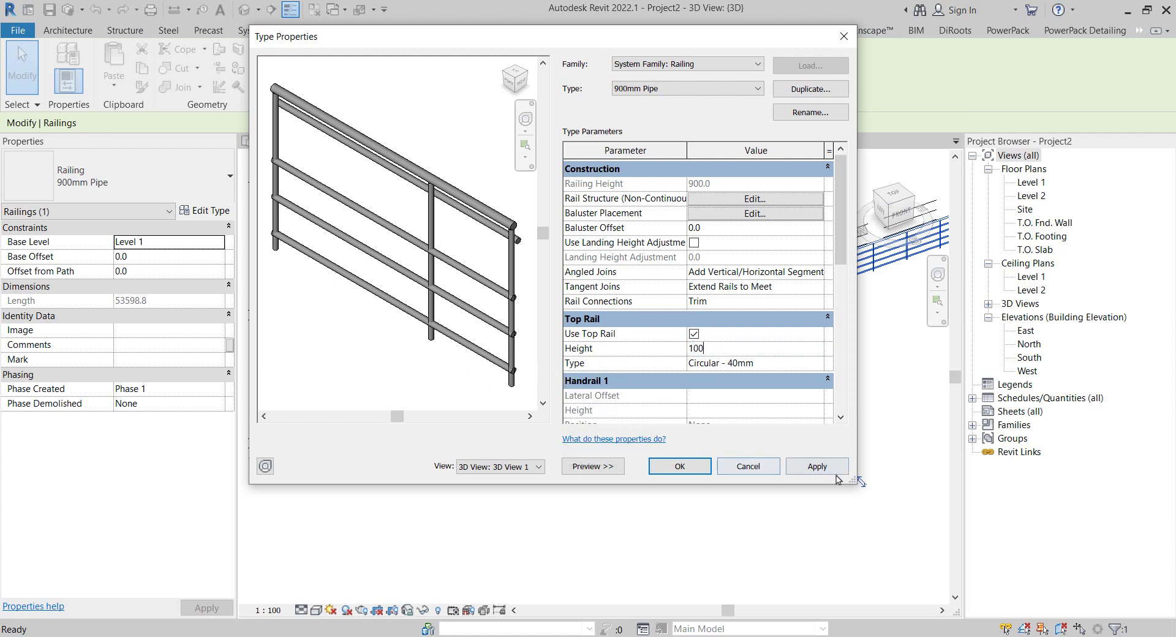
pyautogui.click(821, 468)
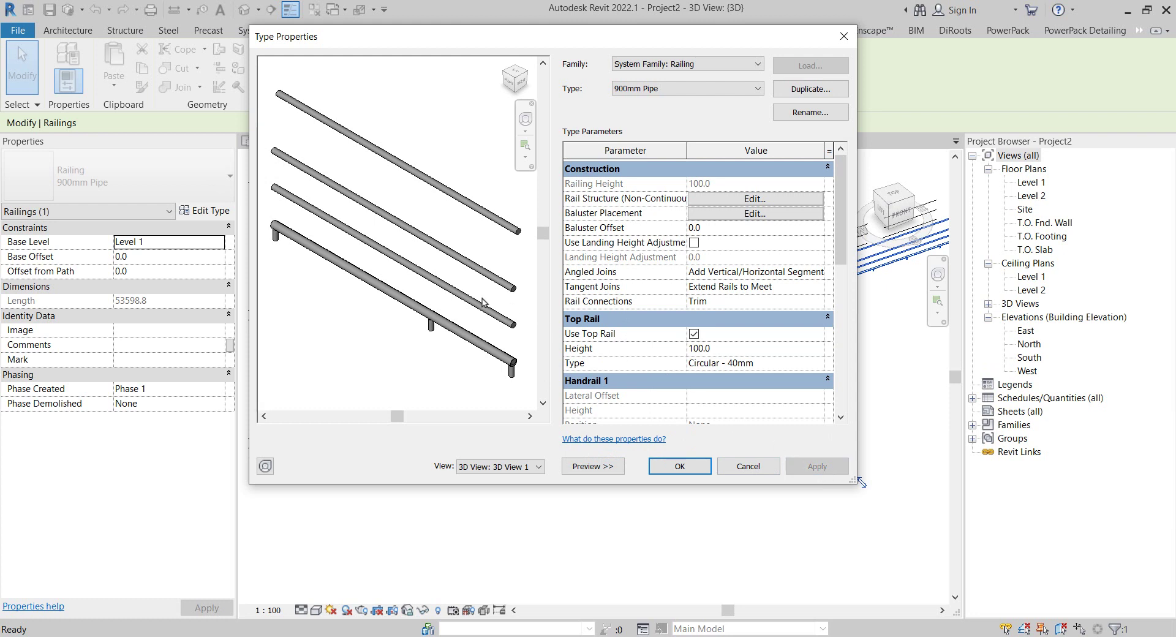
pyautogui.scroll(-3, 482, 302)
pyautogui.scroll(-2, 482, 302)
pyautogui.keyDown('shift'); pyautogui.moveTo(465, 294); pyautogui.dragTo(392, 304, button='middle'); pyautogui.keyUp('shift')
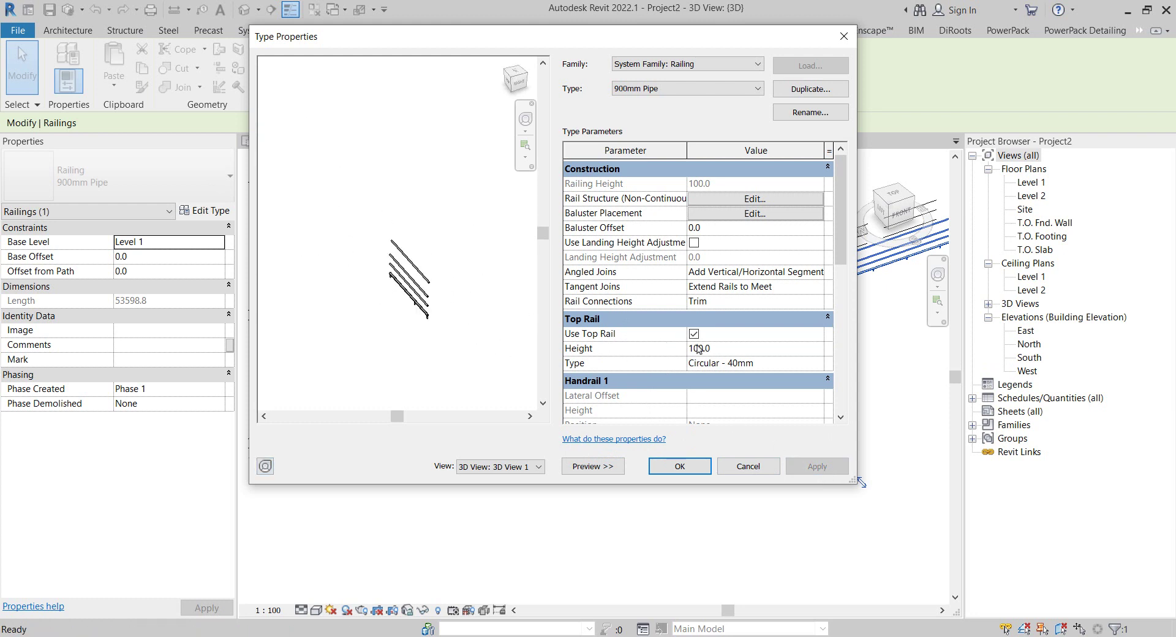
# - Correct the Top Rail height to 1000 and inspect the taller railing in the preview
pyautogui.moveTo(736, 348); pyautogui.dragTo(615, 352)
pyautogui.write('100')
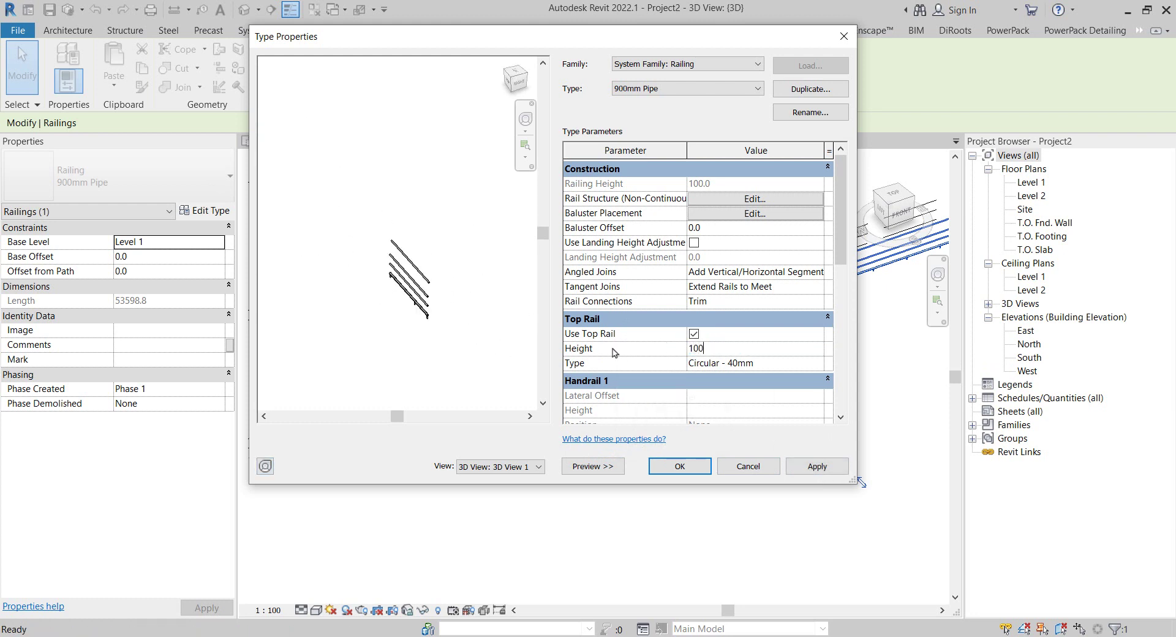
pyautogui.click(838, 470)
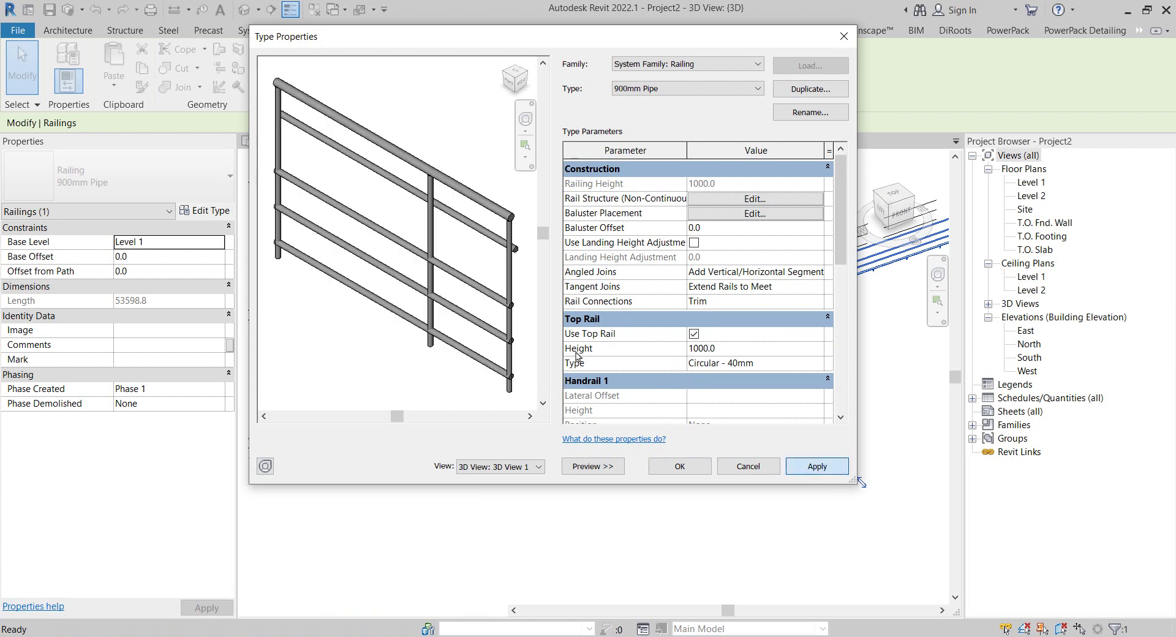
pyautogui.moveTo(465, 202)
pyautogui.keyDown('shift'); pyautogui.mouseDown(button='middle')
pyautogui.moveTo(482, 182)
pyautogui.moveTo(306, 358)
pyautogui.mouseUp(button='middle'); pyautogui.keyUp('shift')
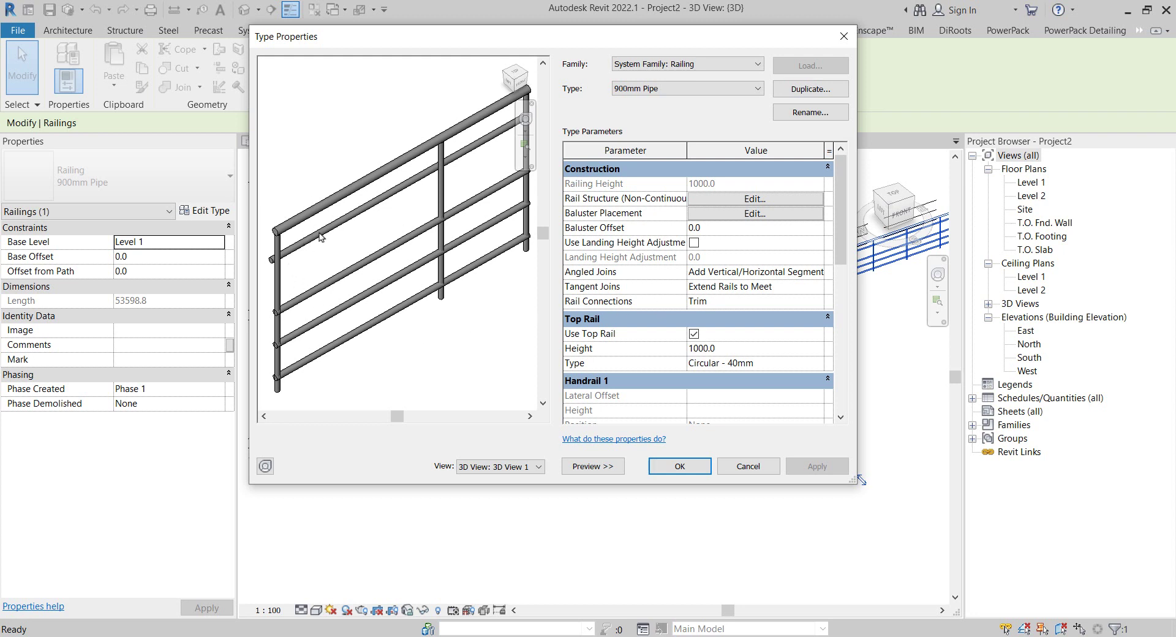
pyautogui.scroll(-3, 289, 268)
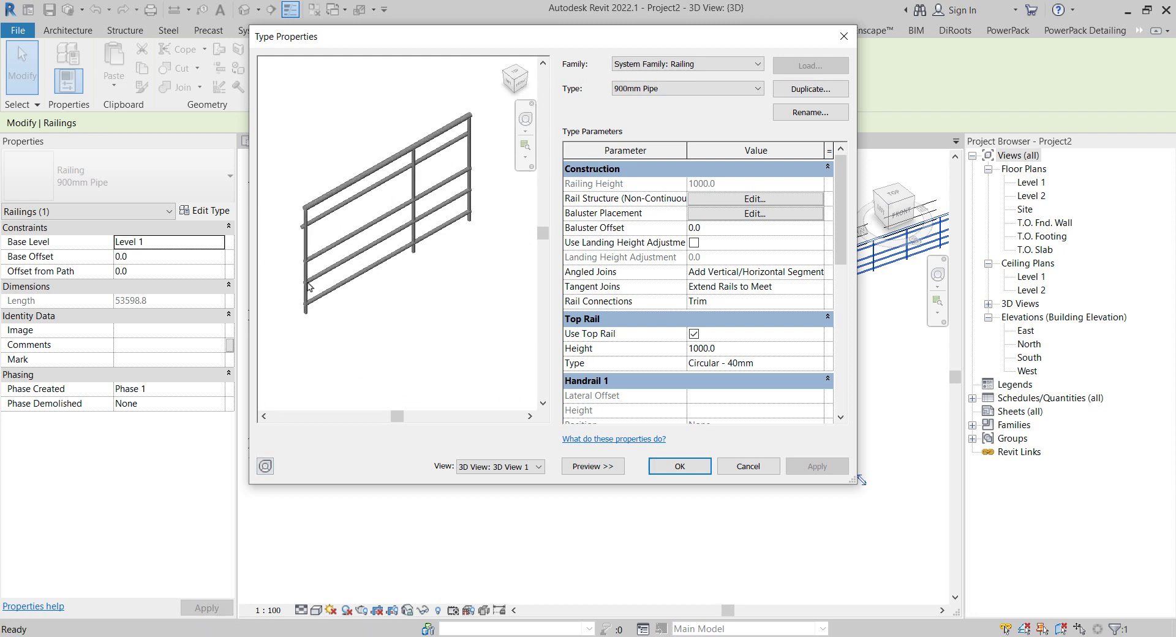
pyautogui.scroll(3, 308, 287)
pyautogui.scroll(2, 331, 300)
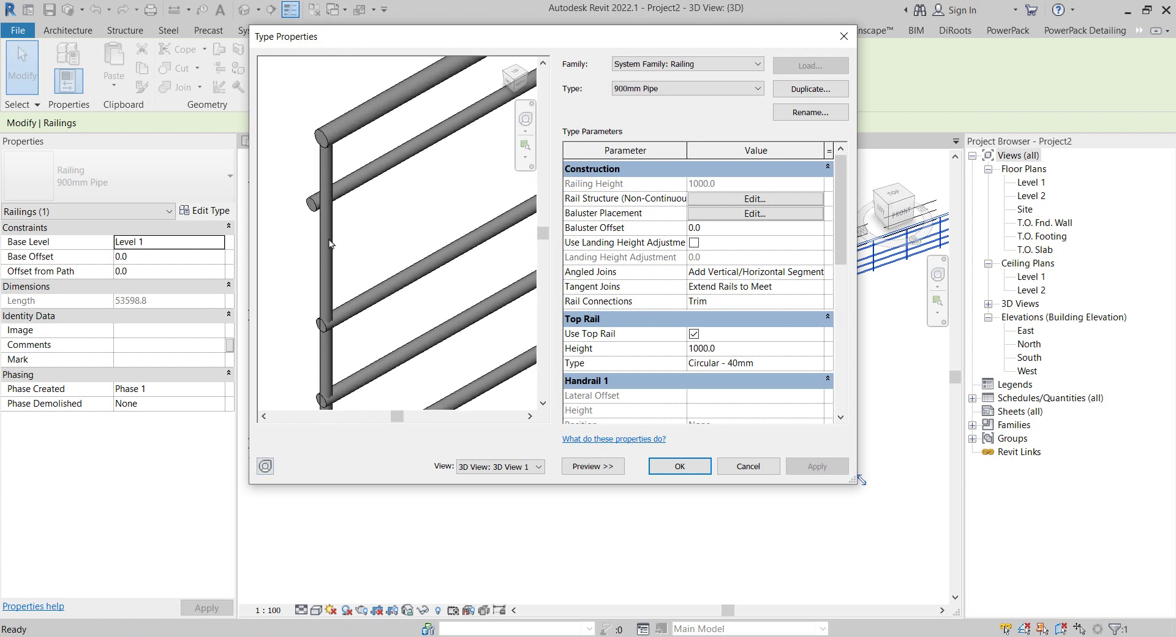
pyautogui.scroll(-2, 329, 243)
pyautogui.moveTo(329, 244); pyautogui.dragTo(314, 174, button='middle')
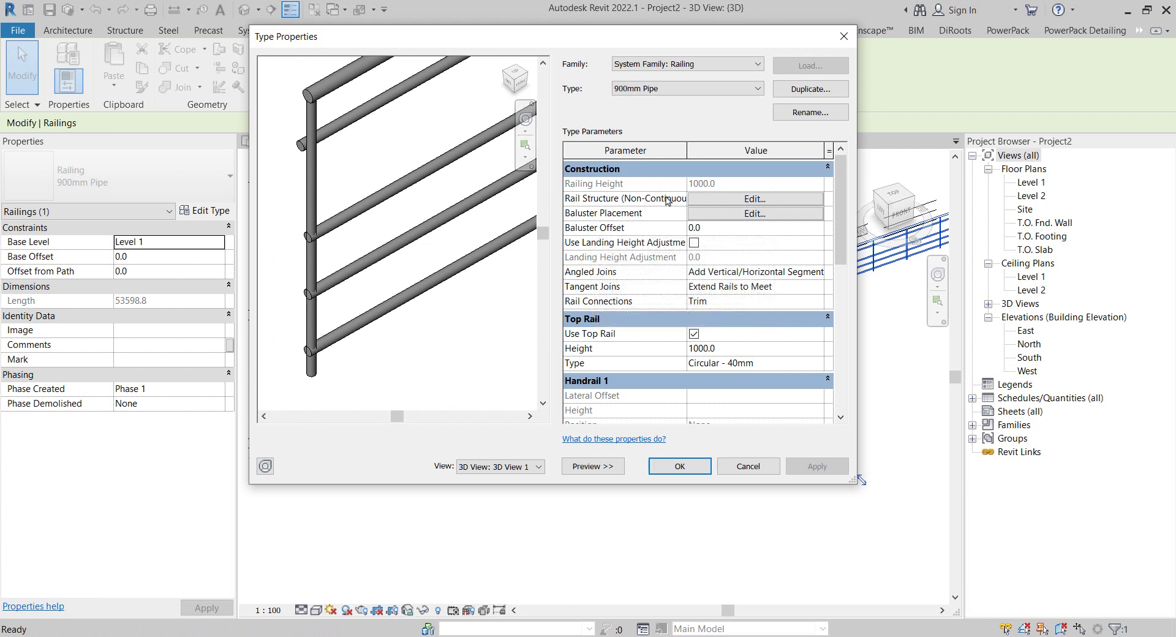
pyautogui.click(752, 214)
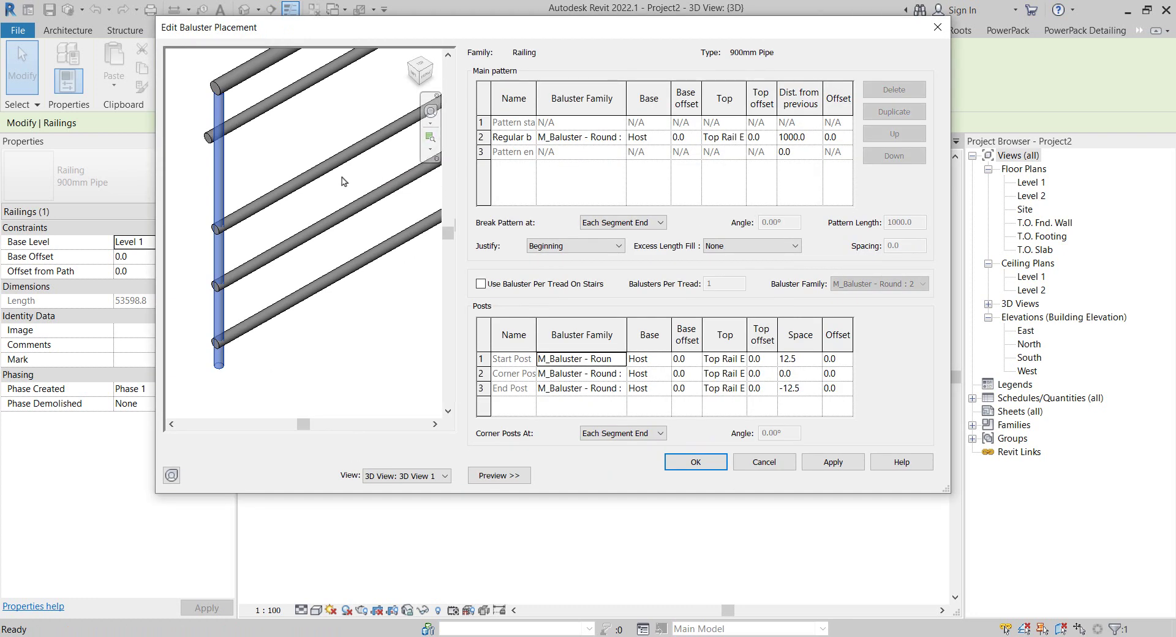
pyautogui.scroll(-2, 227, 169)
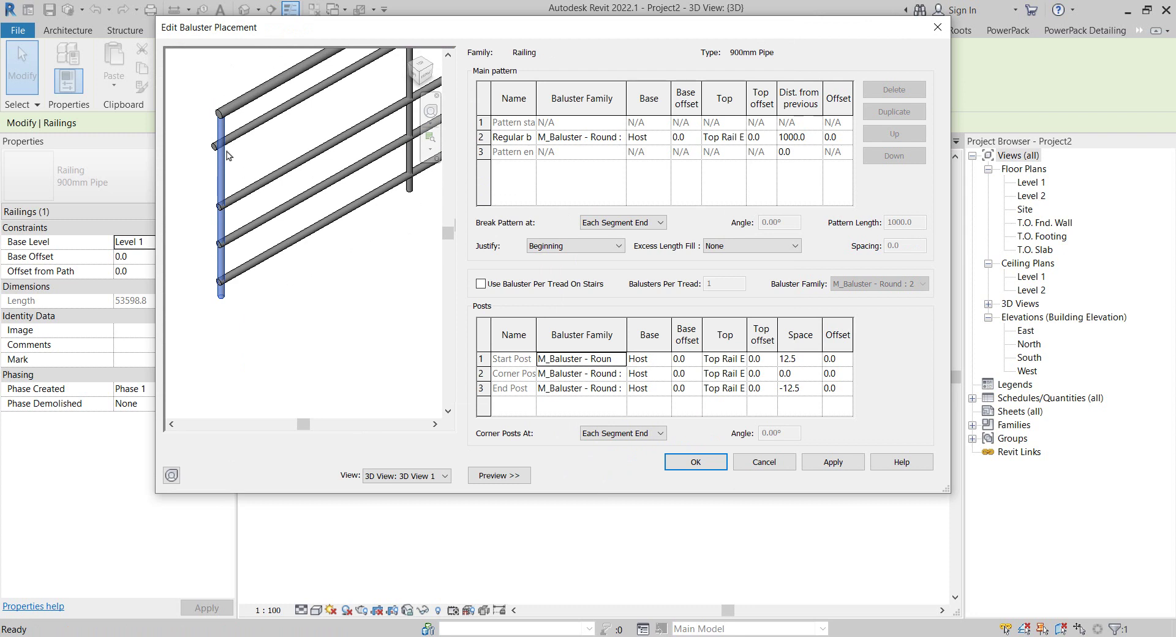
pyautogui.scroll(1, 228, 155)
pyautogui.click(595, 137)
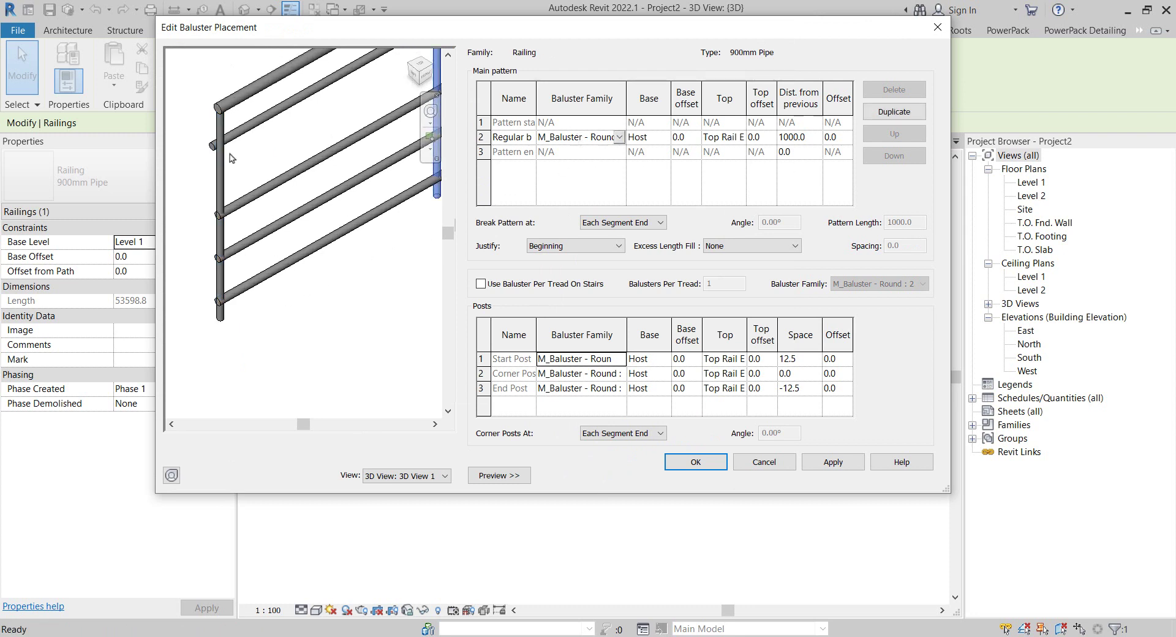
pyautogui.scroll(2, 231, 158)
pyautogui.click(615, 140)
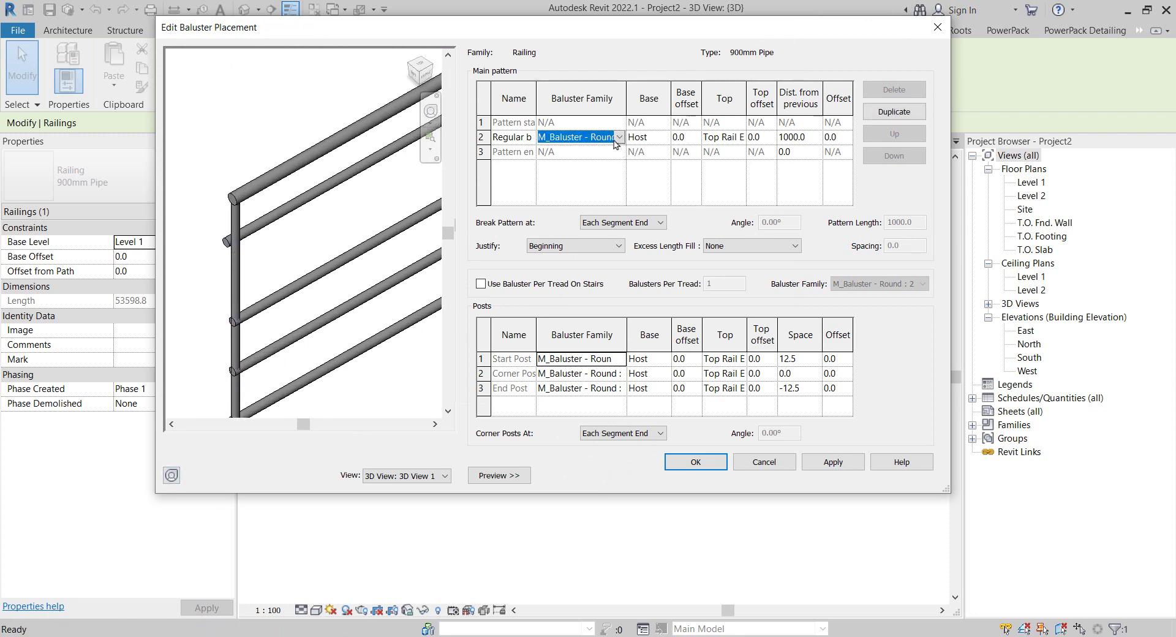
pyautogui.click(617, 139)
pyautogui.click(564, 139)
pyautogui.click(493, 136)
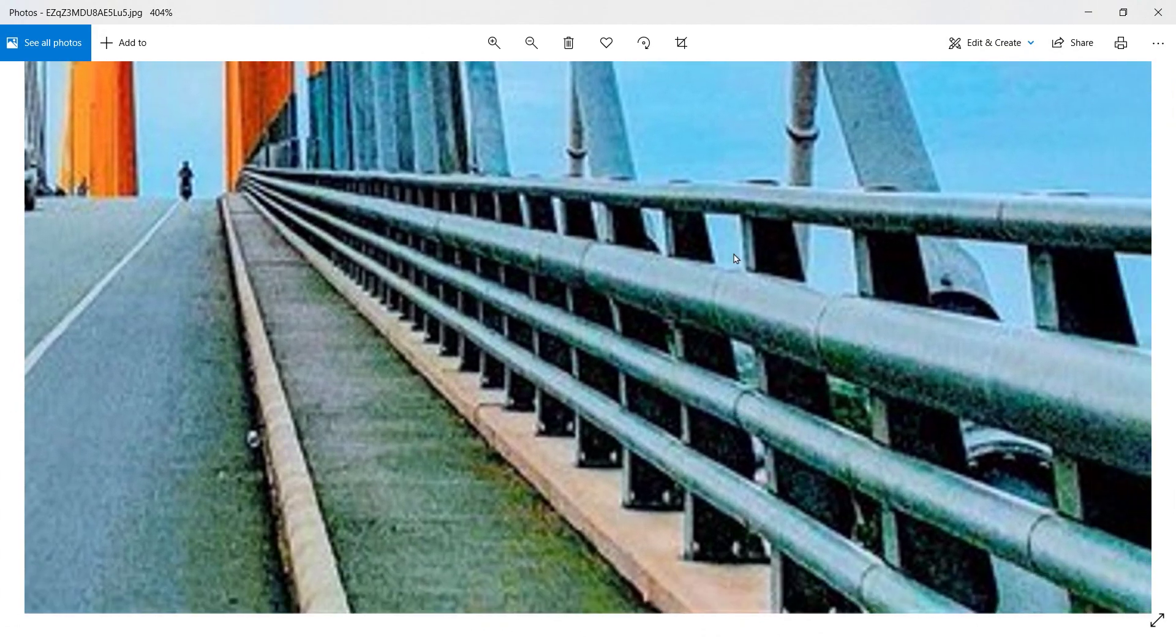
# - Mark the railing posts in red on the photo, clear the marks, and close Edit Baluster Placement
pyautogui.moveTo(668, 147)
pyautogui.mouseDown()
pyautogui.moveTo(641, 442)
pyautogui.moveTo(696, 567)
pyautogui.moveTo(759, 538)
pyautogui.moveTo(739, 320)
pyautogui.moveTo(697, 152)
pyautogui.mouseUp()
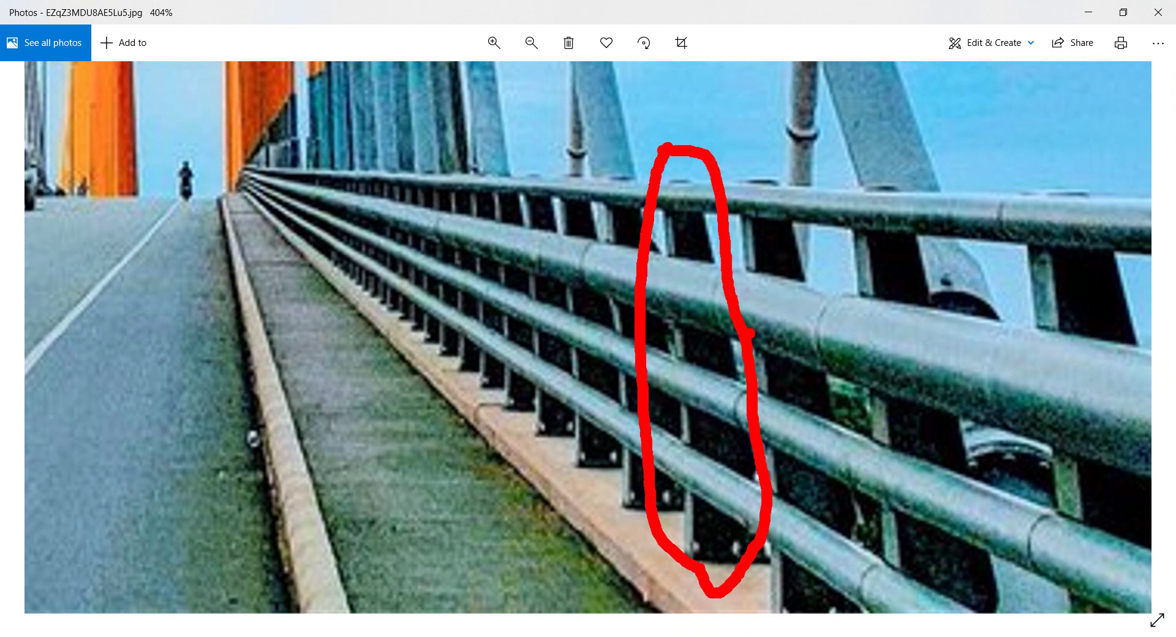
pyautogui.moveTo(609, 452); pyautogui.dragTo(380, 556)
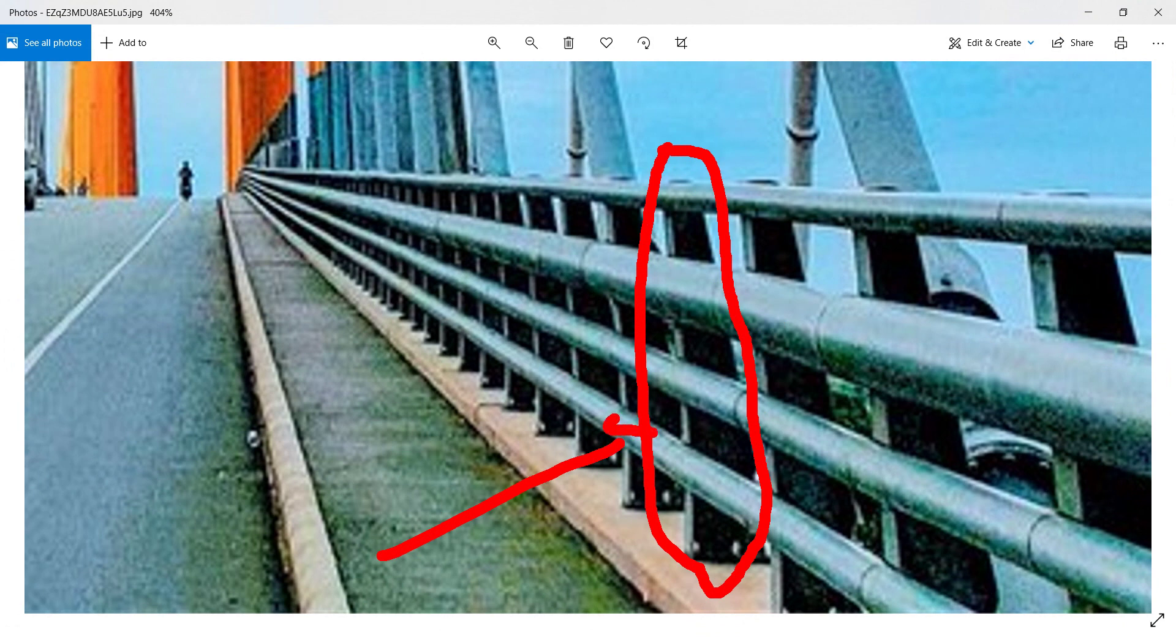
pyautogui.press('Escape')
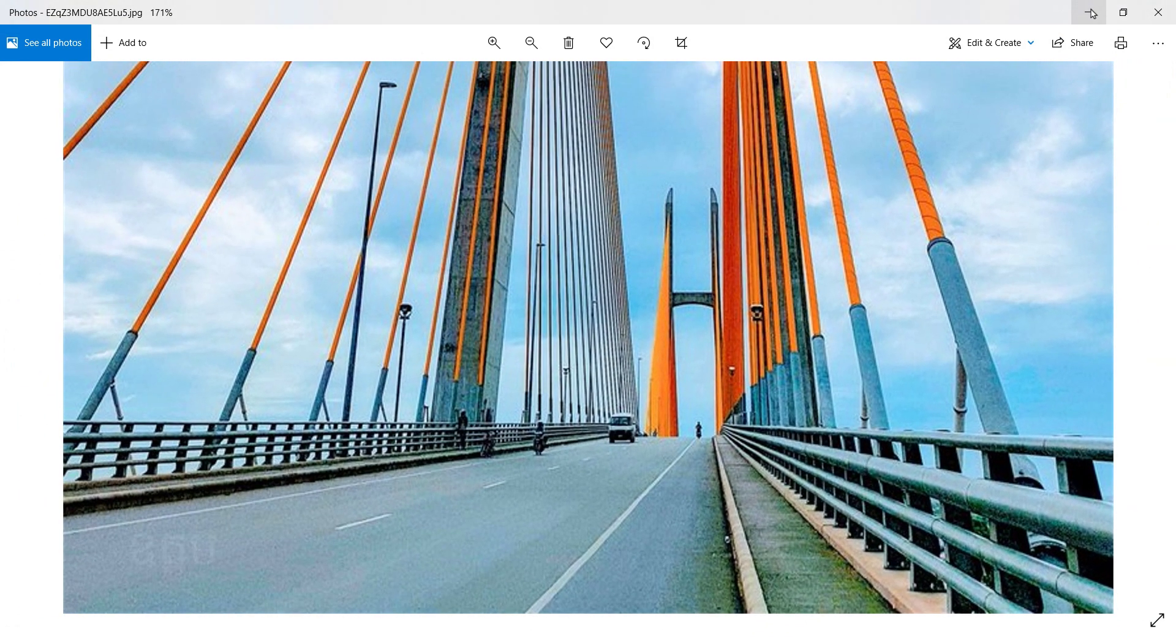
pyautogui.click(1088, 12)
pyautogui.click(938, 26)
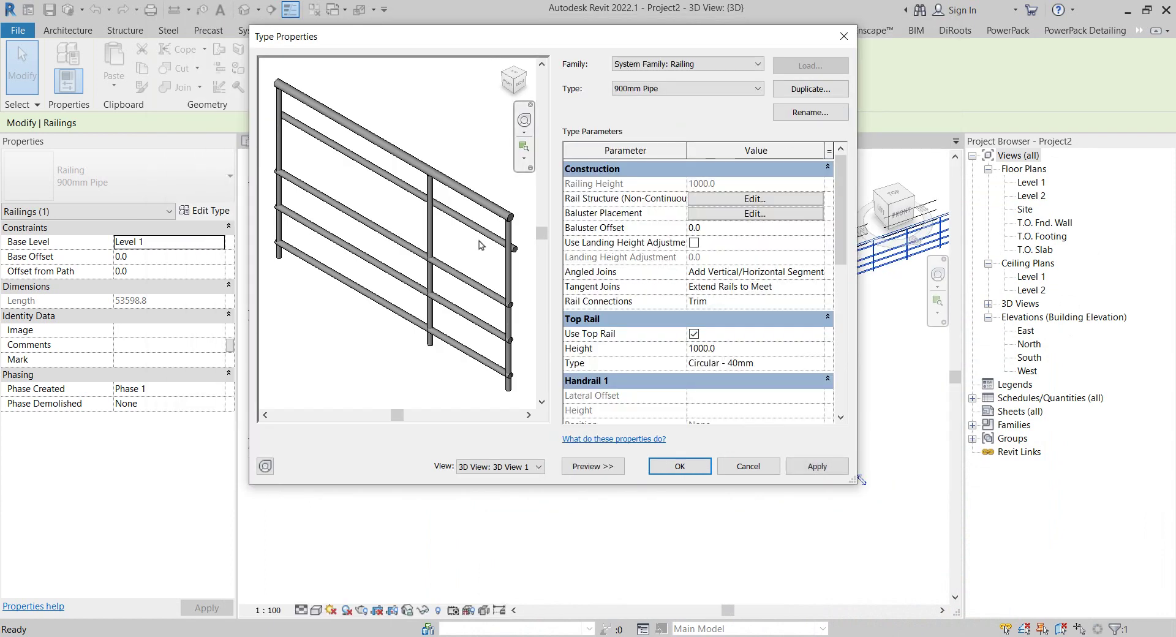
# - Close Type Properties and create a new family from English > Metric Baluster.rft
pyautogui.click(845, 30)
pyautogui.click(546, 280)
pyautogui.scroll(-2, 546, 280)
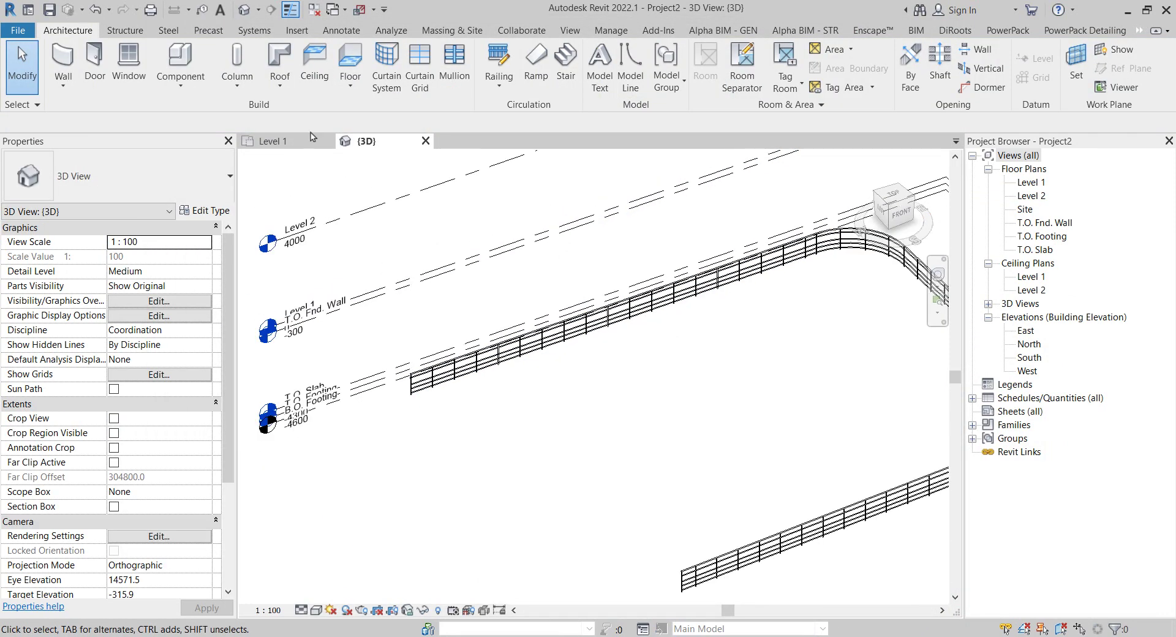
pyautogui.click(17, 30)
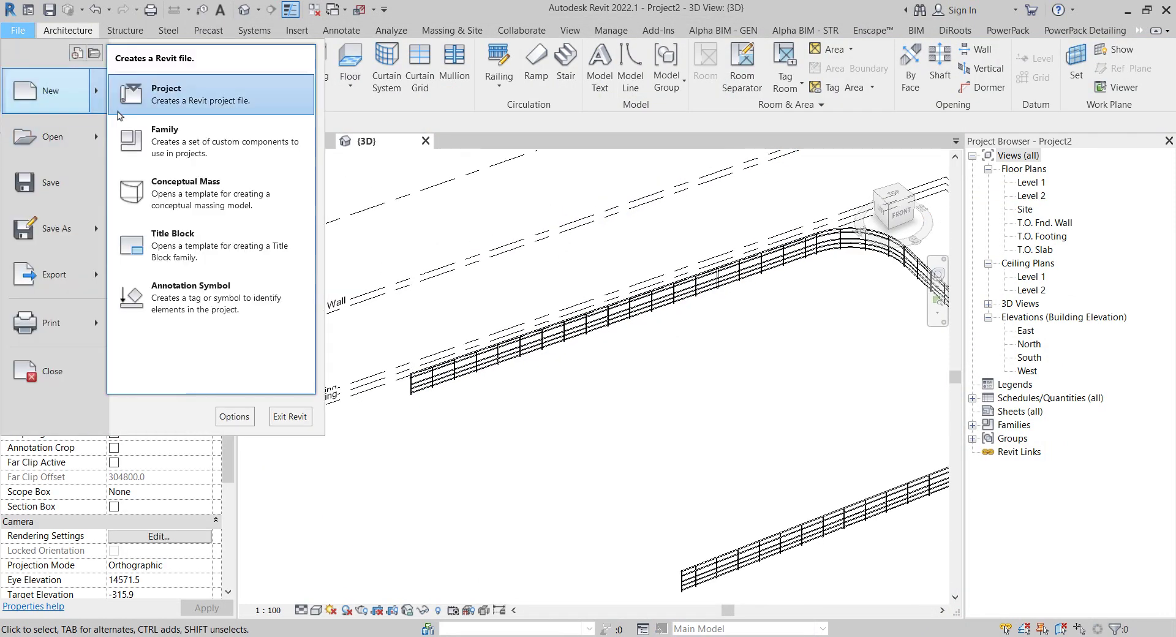
pyautogui.click(354, 137)
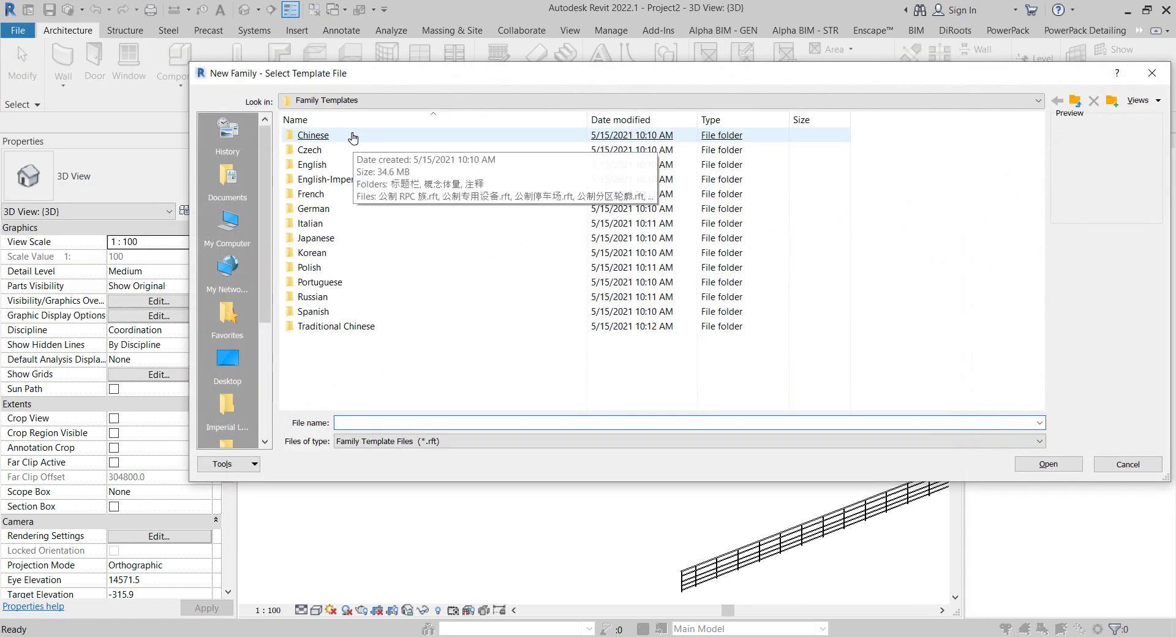
pyautogui.doubleClick(334, 166)
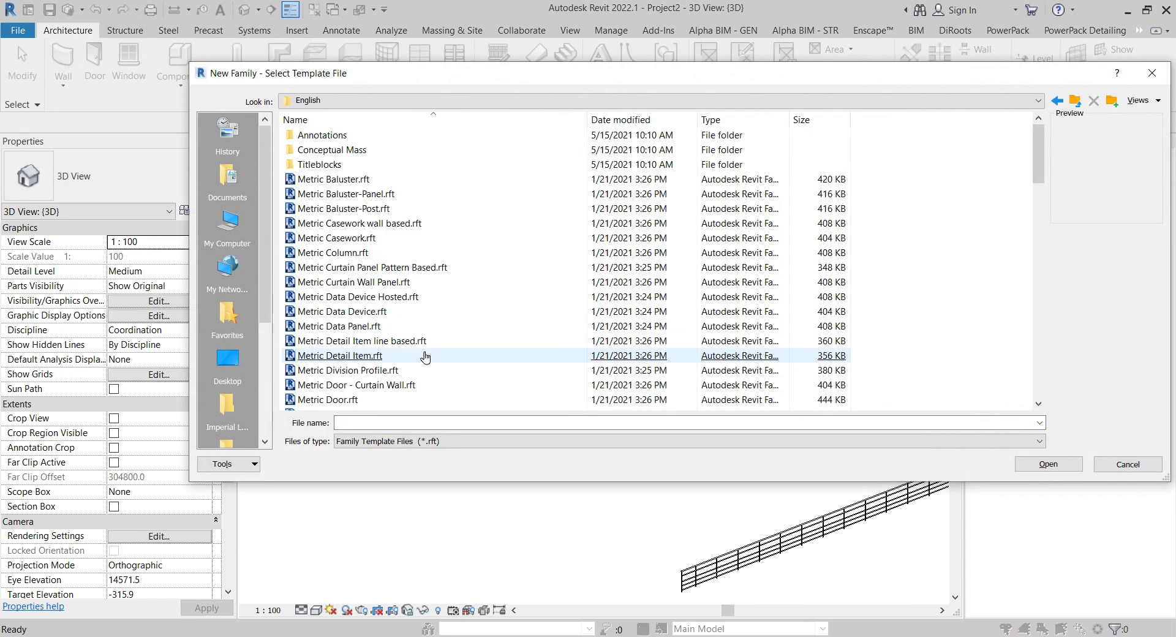
pyautogui.click(298, 154)
pyautogui.click(346, 180)
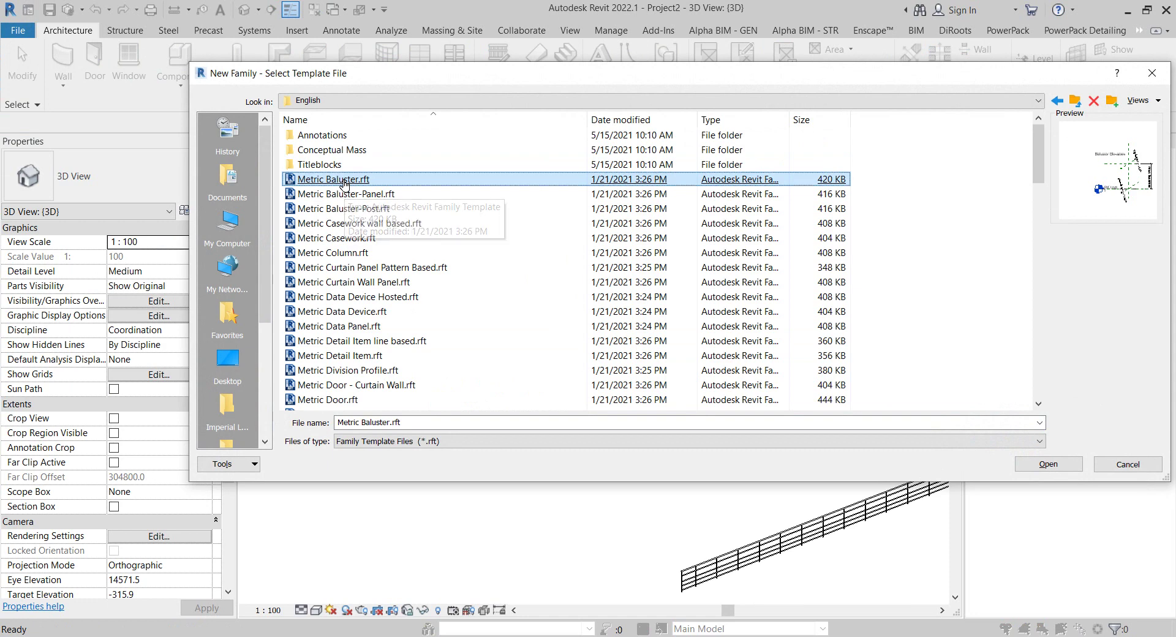
pyautogui.keyDown('ctrl'); pyautogui.scroll(2, 429, 202); pyautogui.keyUp('ctrl')
pyautogui.keyDown('ctrl'); pyautogui.scroll(1, 427, 220); pyautogui.keyUp('ctrl')
pyautogui.keyDown('ctrl'); pyautogui.scroll(1, 428, 224); pyautogui.keyUp('ctrl')
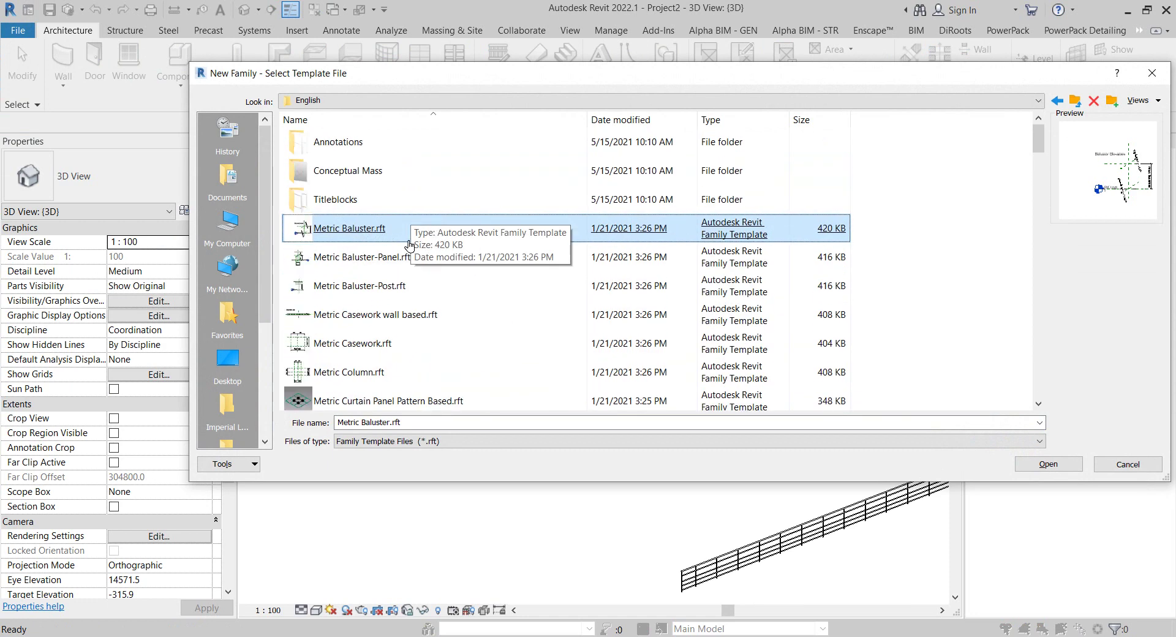
pyautogui.doubleClick(361, 238)
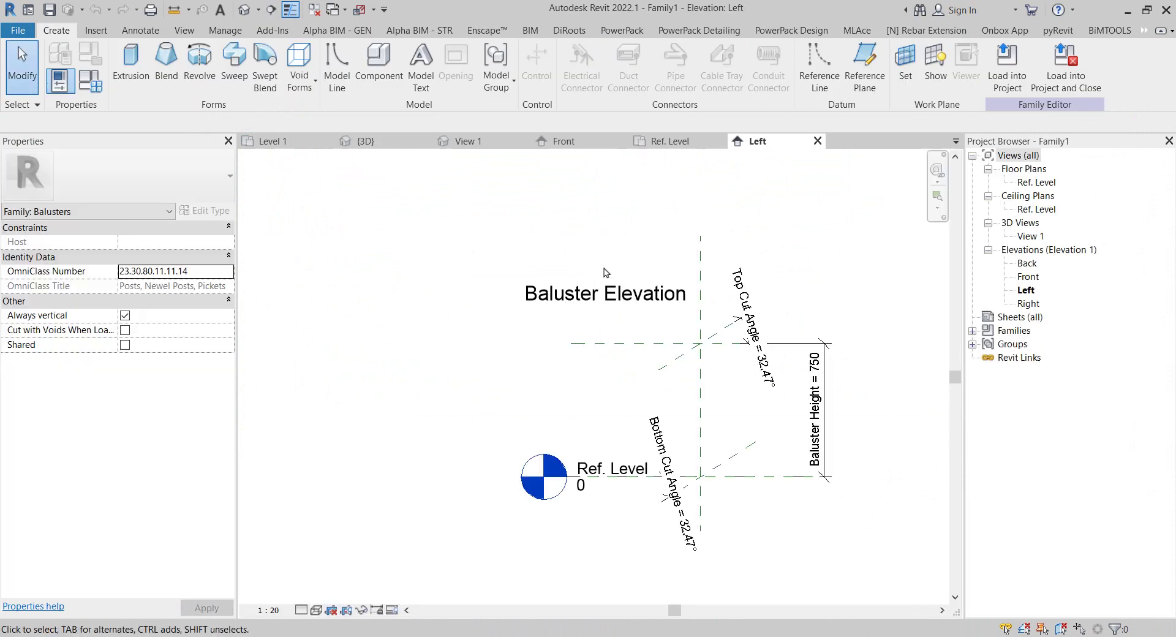
# - Open the Back elevation, mark the Ref. Level in red, centre the levels, then show the bridge photo
pyautogui.doubleClick(1025, 264)
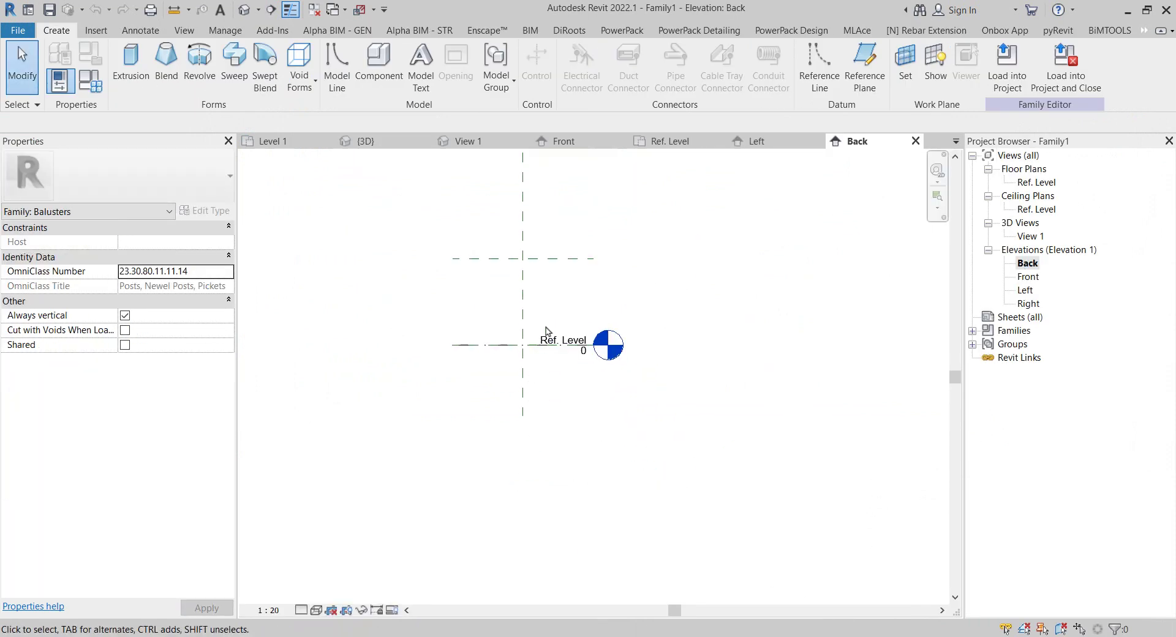
pyautogui.scroll(3, 534, 260)
pyautogui.scroll(2, 539, 315)
pyautogui.scroll(-3, 461, 351)
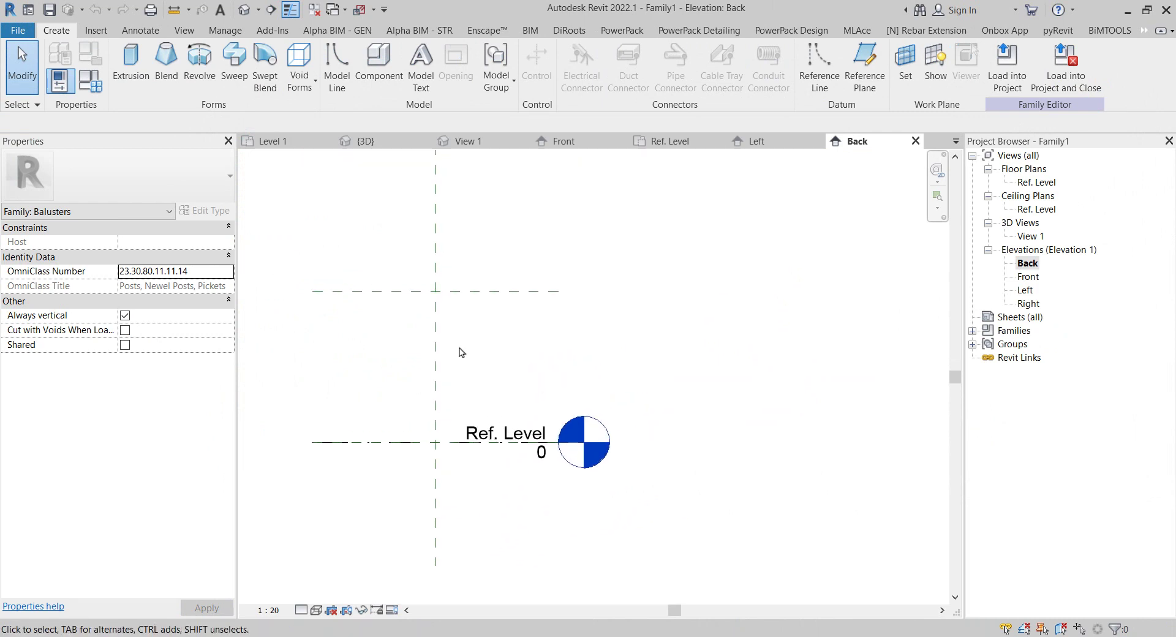
pyautogui.moveTo(360, 605); pyautogui.dragTo(414, 482)
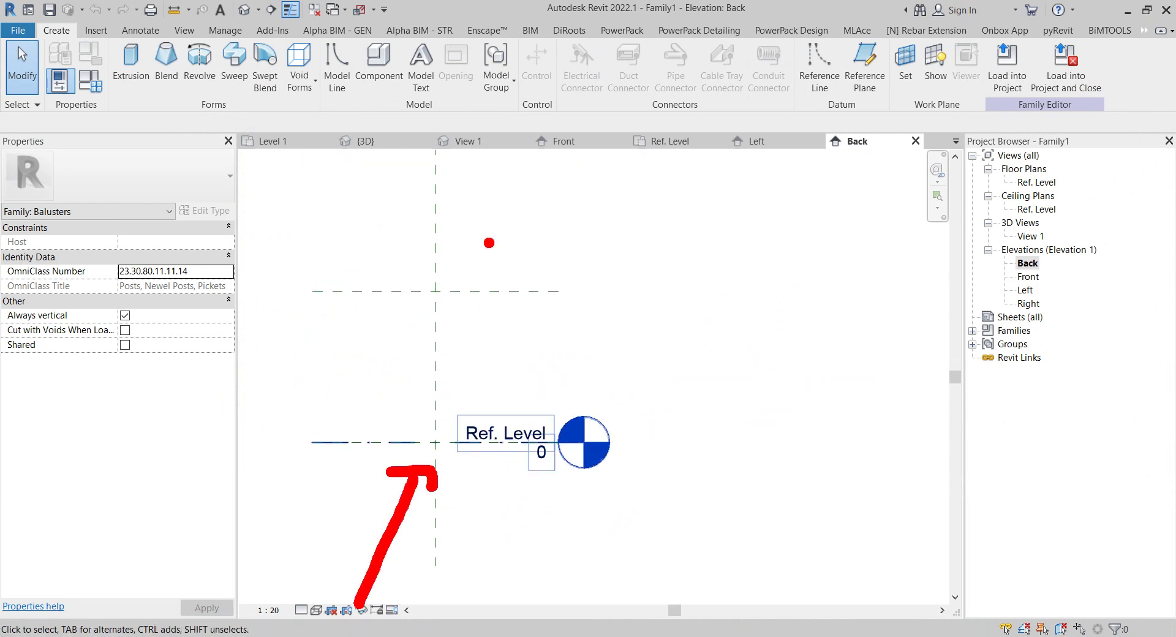
pyautogui.moveTo(438, 267); pyautogui.dragTo(444, 487)
pyautogui.moveTo(438, 245)
pyautogui.mouseDown()
pyautogui.moveTo(515, 270)
pyautogui.moveTo(512, 472)
pyautogui.mouseUp()
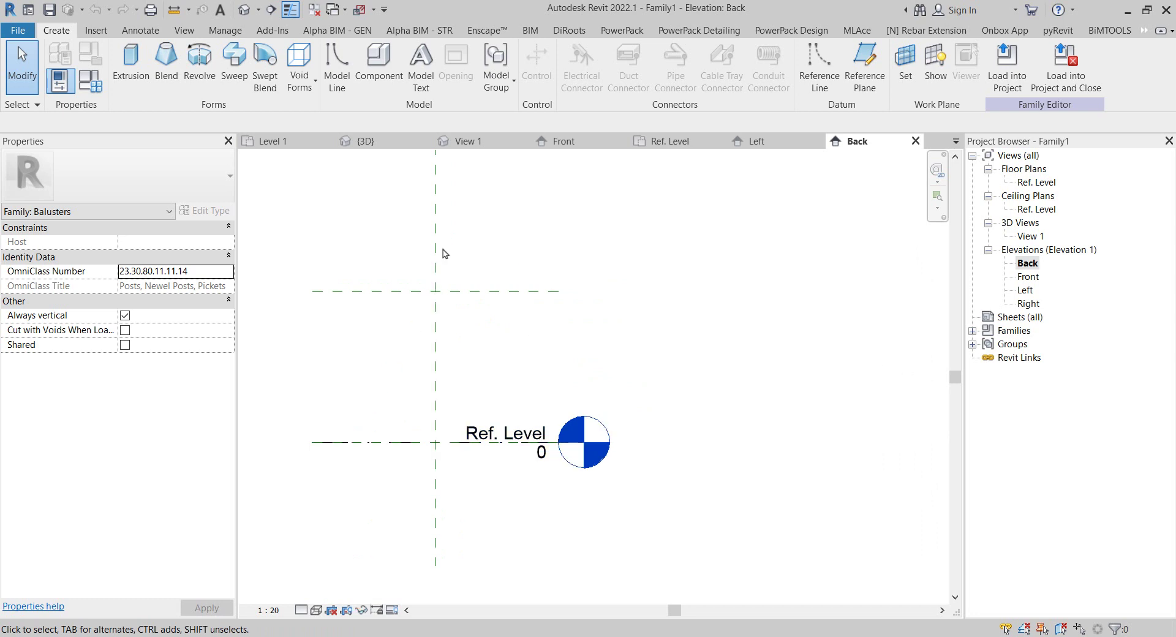
pyautogui.scroll(-2, 447, 239)
pyautogui.scroll(2, 354, 283)
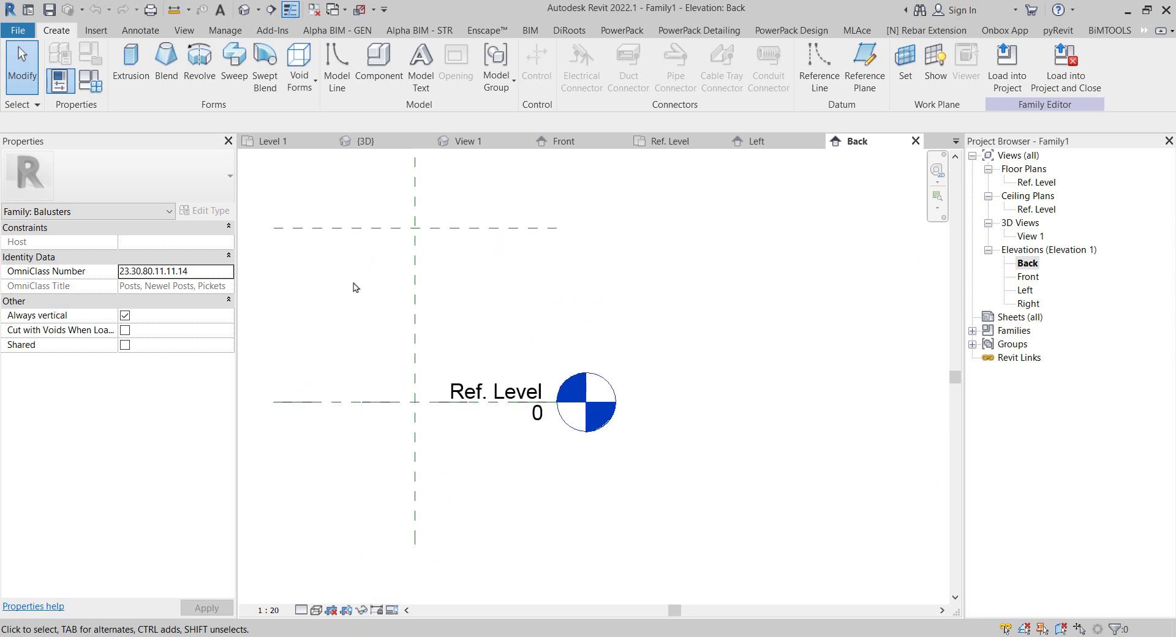
pyautogui.moveTo(354, 284); pyautogui.dragTo(455, 419, button='middle')
pyautogui.click(805, 579)
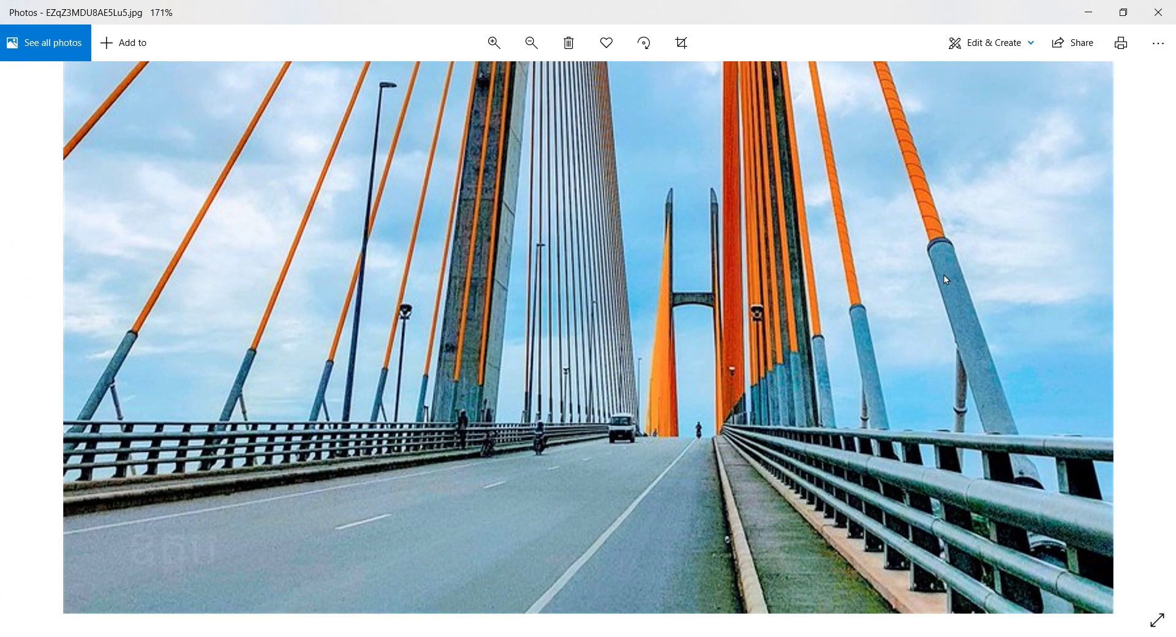
pyautogui.scroll(2, 510, 488)
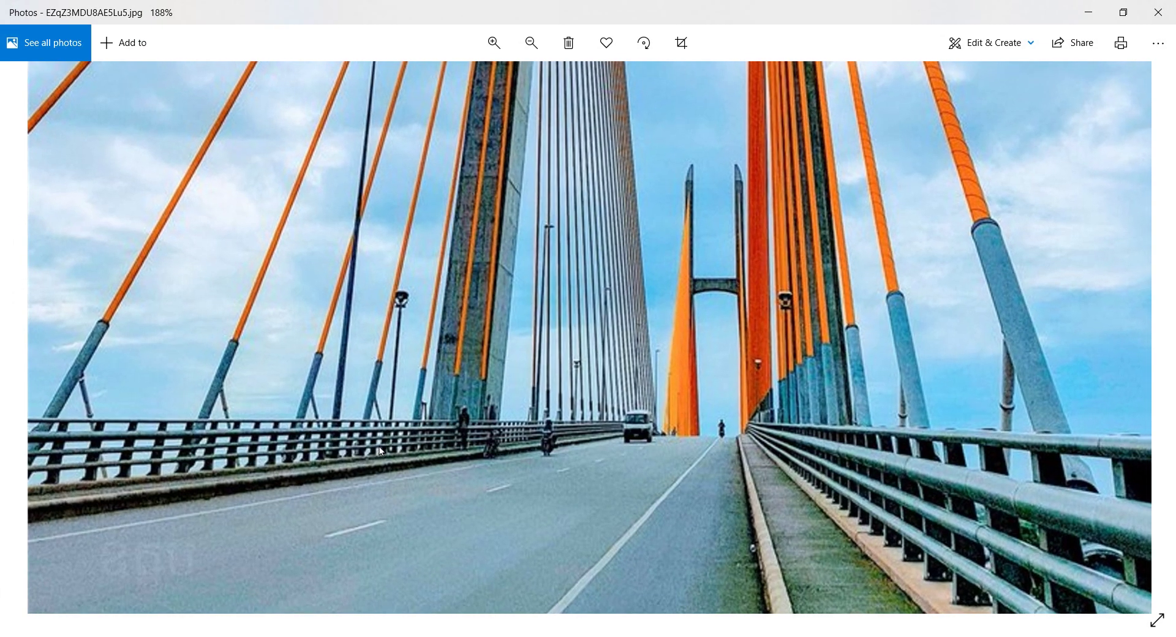
pyautogui.scroll(2, 496, 459)
pyautogui.scroll(2, 479, 424)
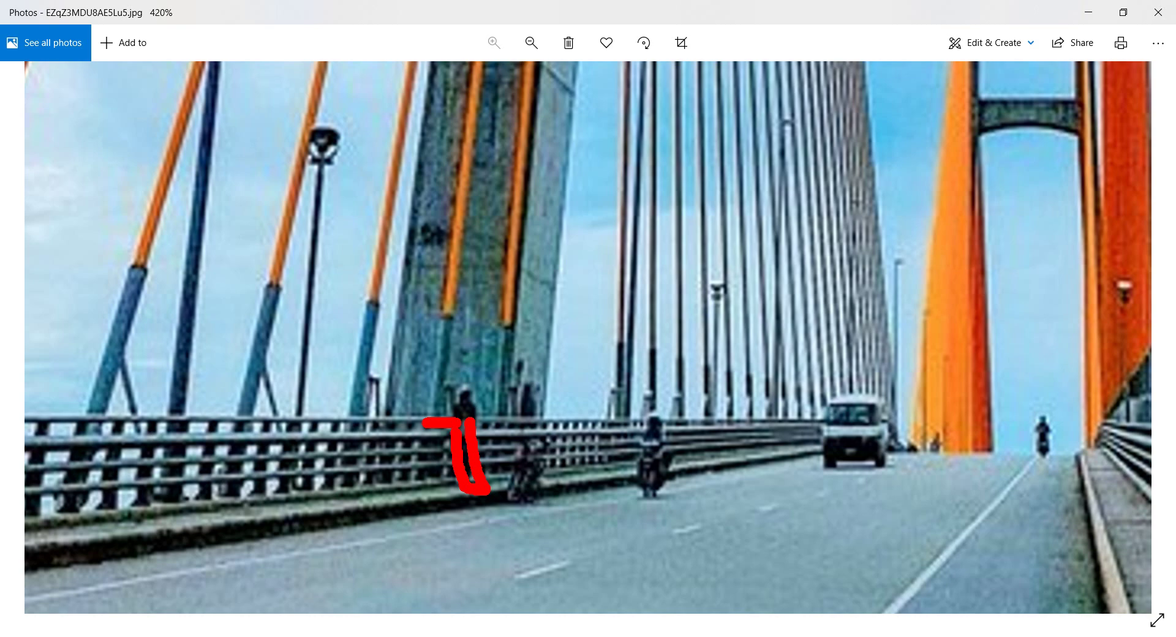
pyautogui.scroll(-1, 717, 237)
pyautogui.scroll(-1, 717, 236)
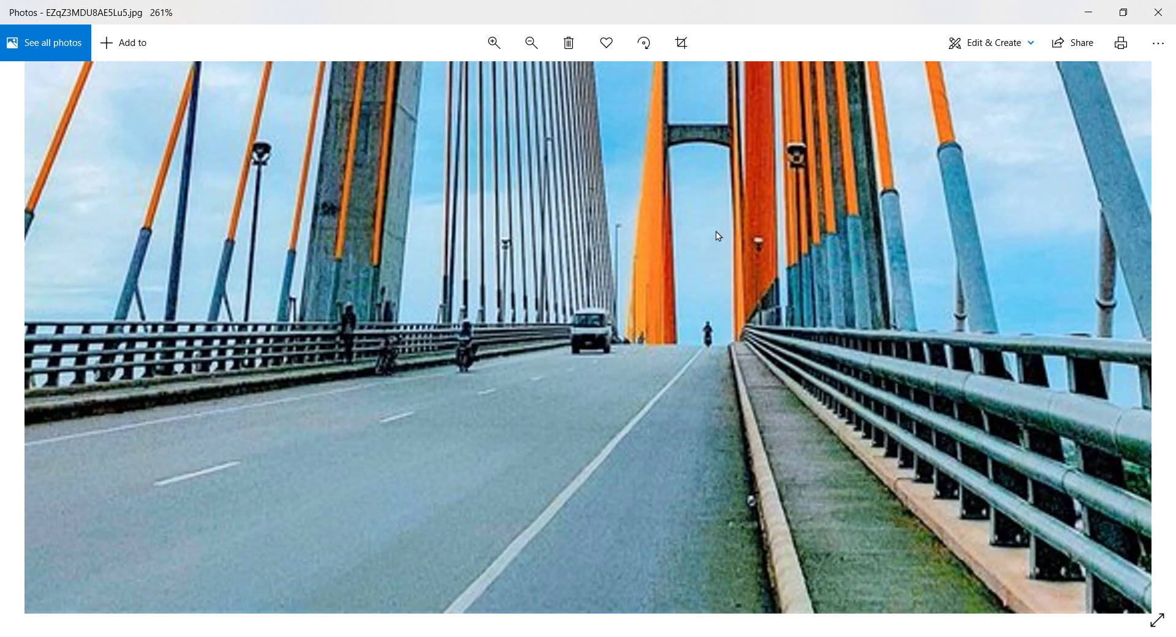
pyautogui.scroll(-1, 870, 336)
pyautogui.scroll(2, 988, 468)
pyautogui.scroll(2, 990, 476)
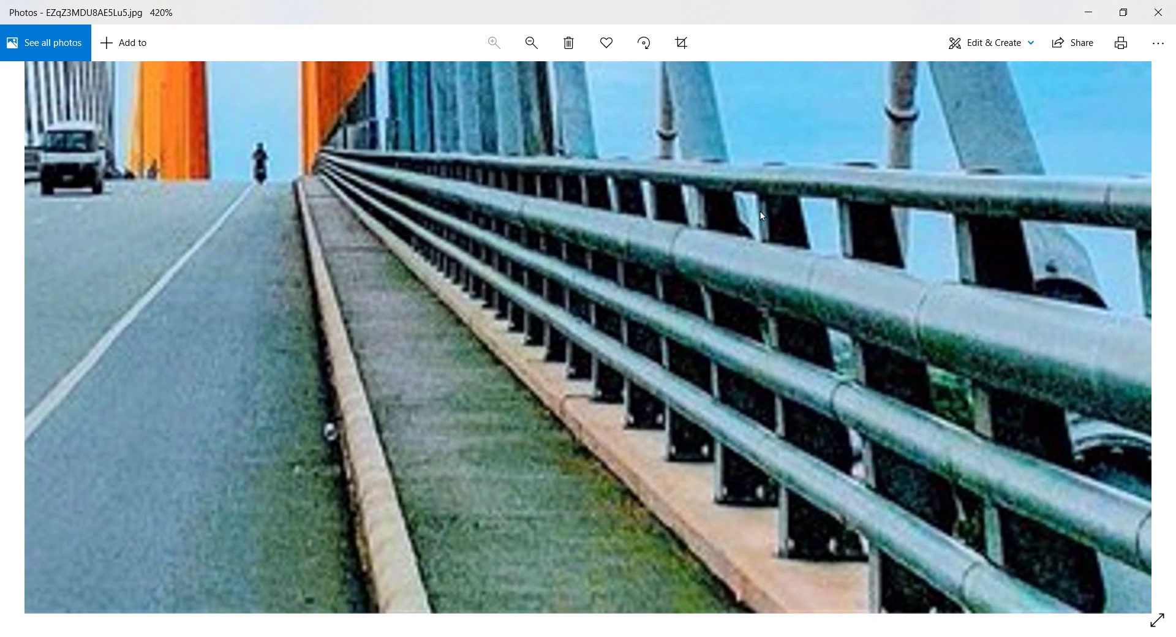
pyautogui.scroll(-2, 880, 200)
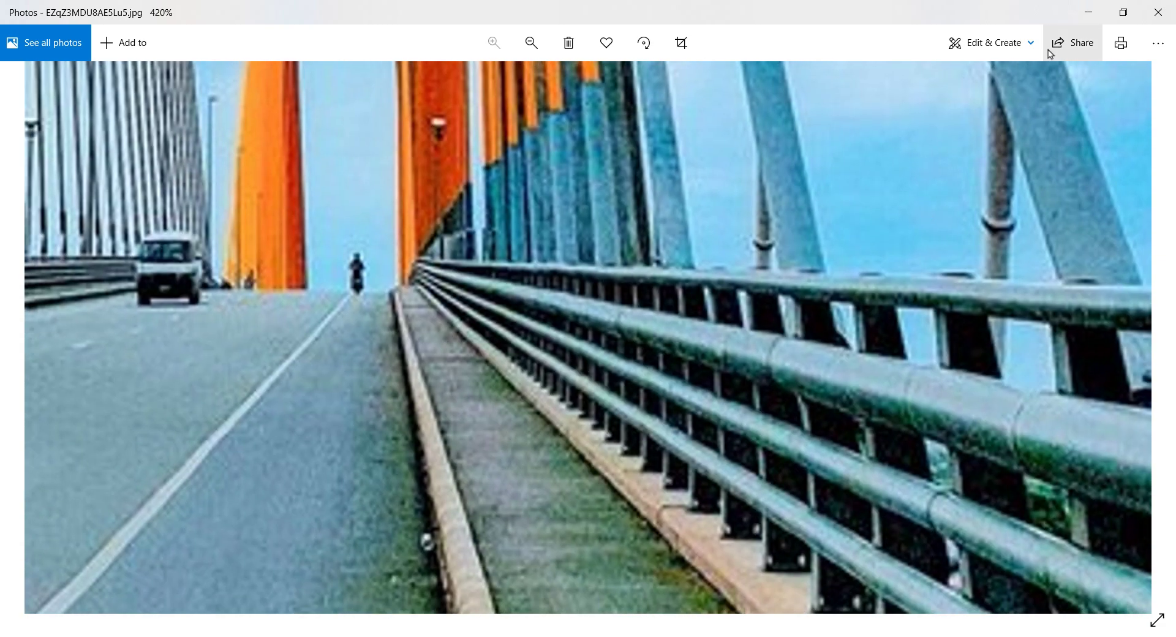
pyautogui.scroll(2, 987, 101)
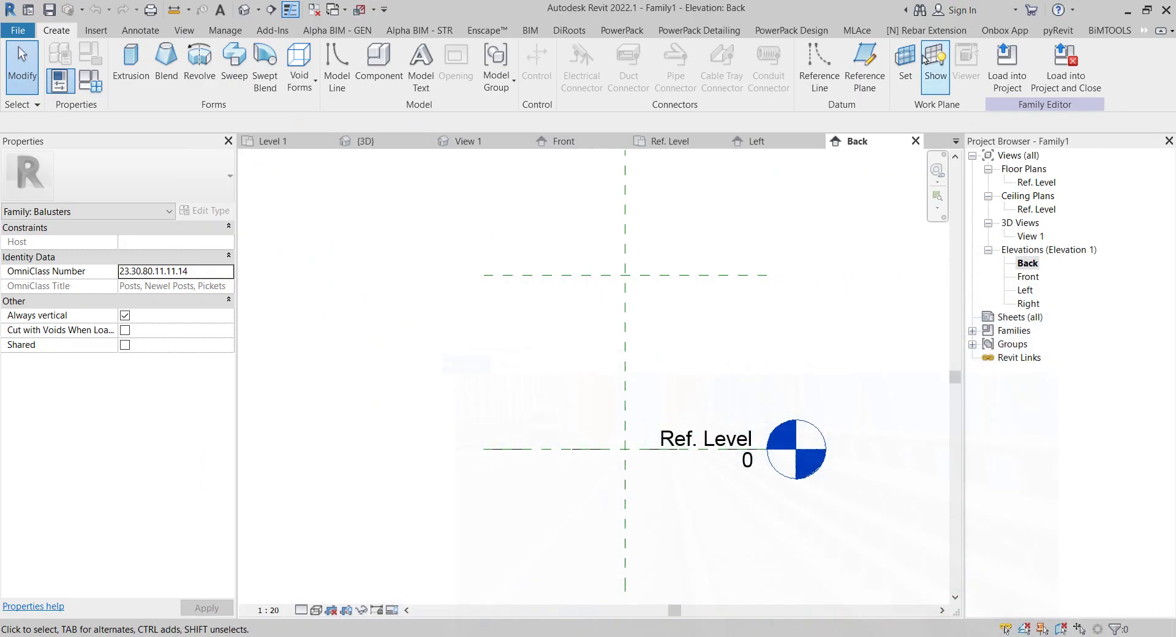
# - Select the Top reference plane and change its 750 height dimension to 1000
pyautogui.click(1084, 9)
pyautogui.moveTo(621, 353); pyautogui.dragTo(534, 362, button='middle')
pyautogui.click(581, 301)
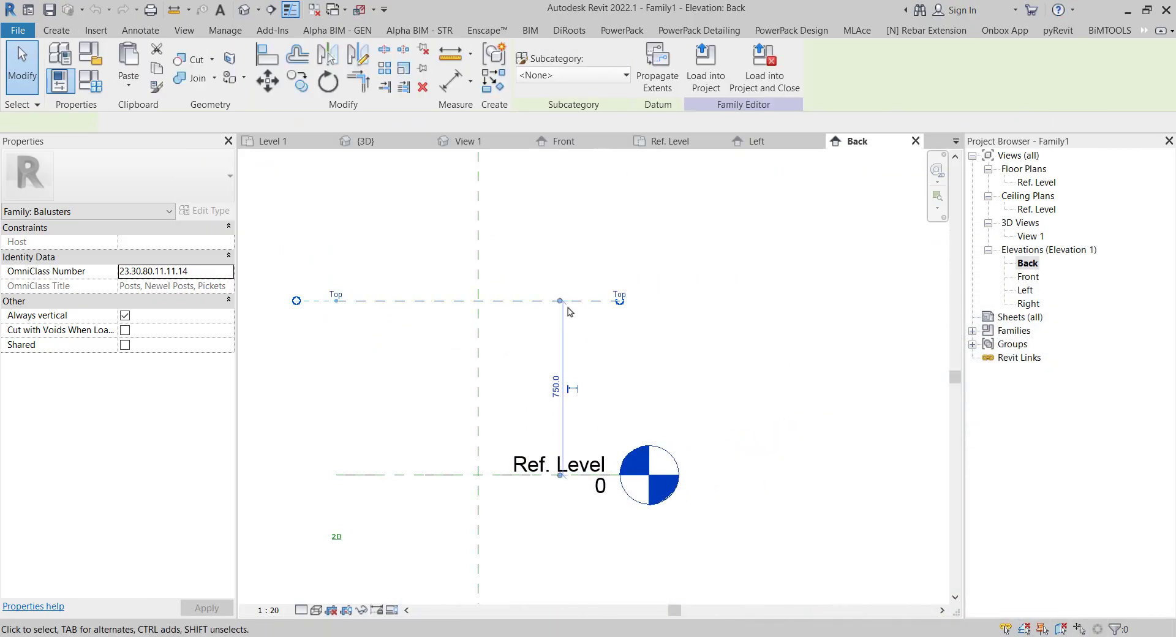
pyautogui.click(611, 352)
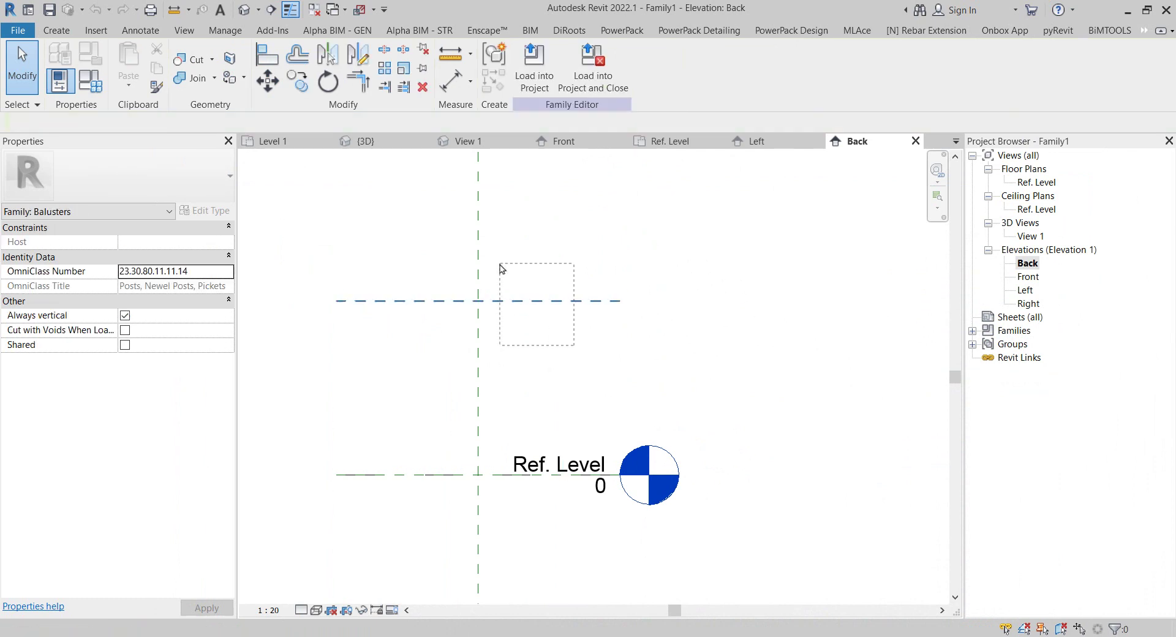
pyautogui.moveTo(572, 342); pyautogui.dragTo(499, 257)
pyautogui.click(556, 387)
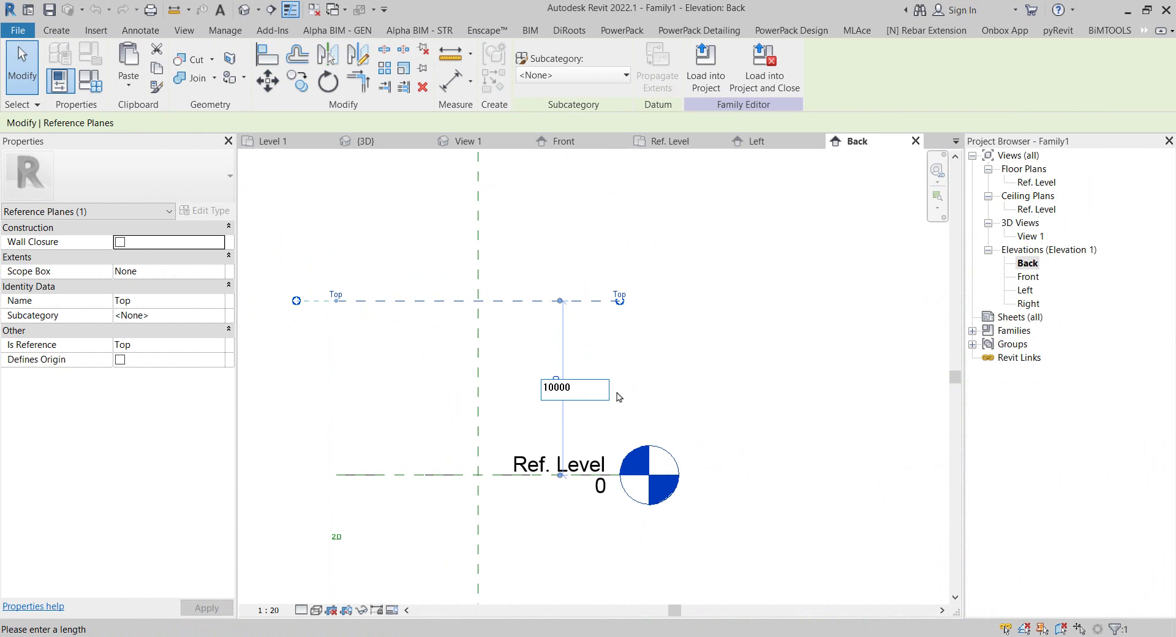
pyautogui.press('BackSpace')
pyautogui.press('Return')
pyautogui.click(624, 397)
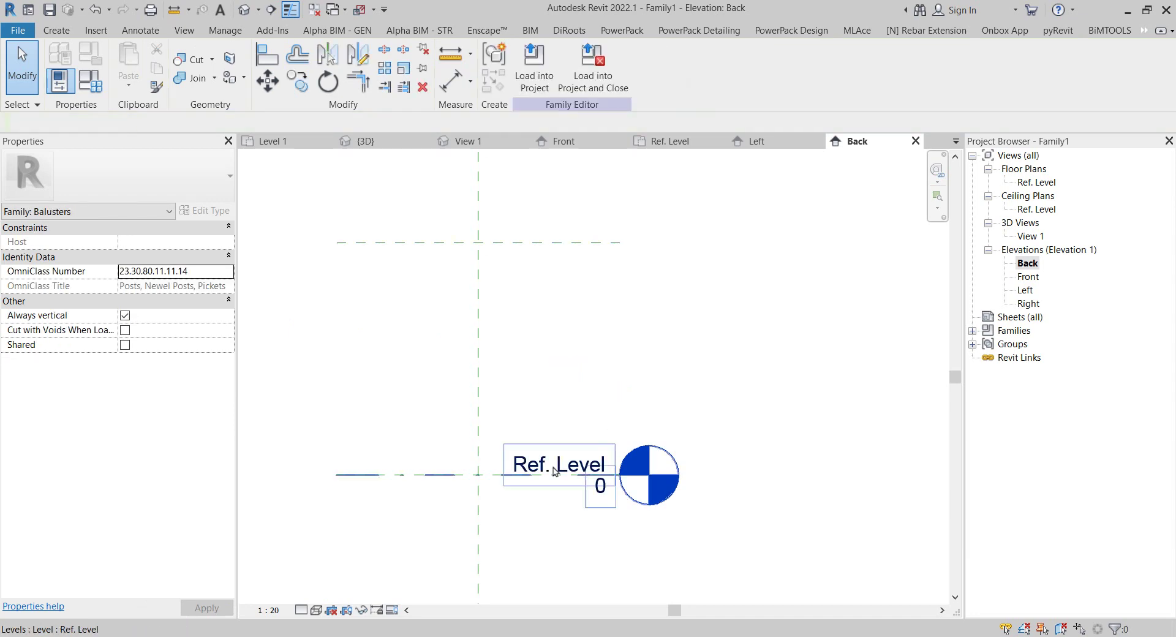
# - Stretch the Ref. Level line's right end further to the right
pyautogui.click(617, 475)
pyautogui.moveTo(616, 475); pyautogui.dragTo(861, 475)
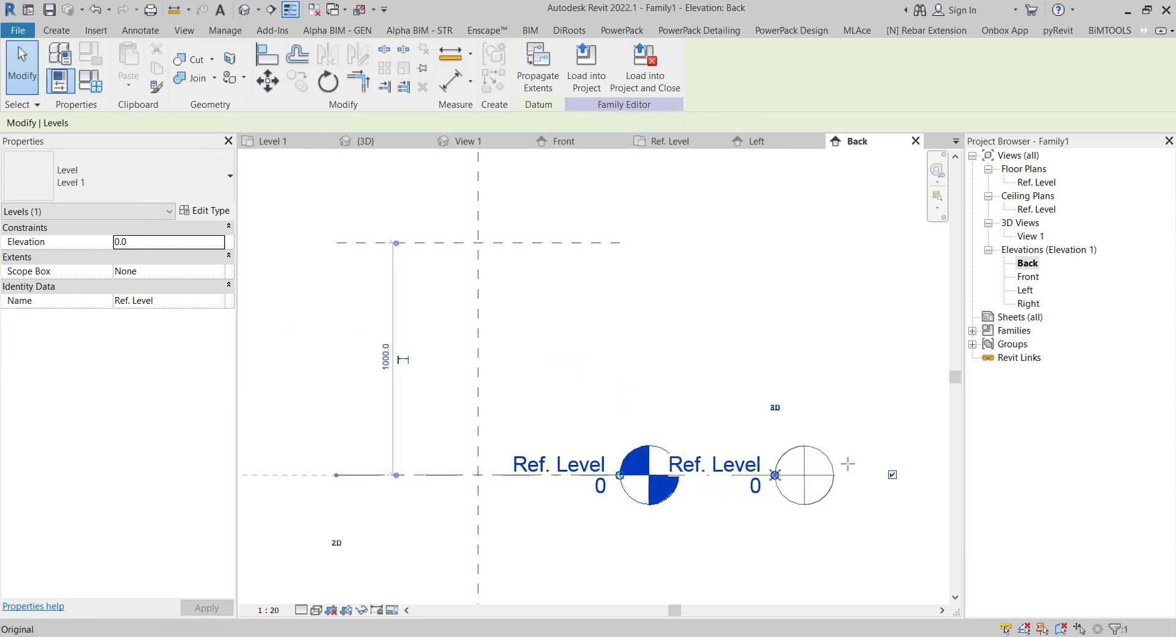
pyautogui.click(700, 323)
pyautogui.scroll(-1, 679, 462)
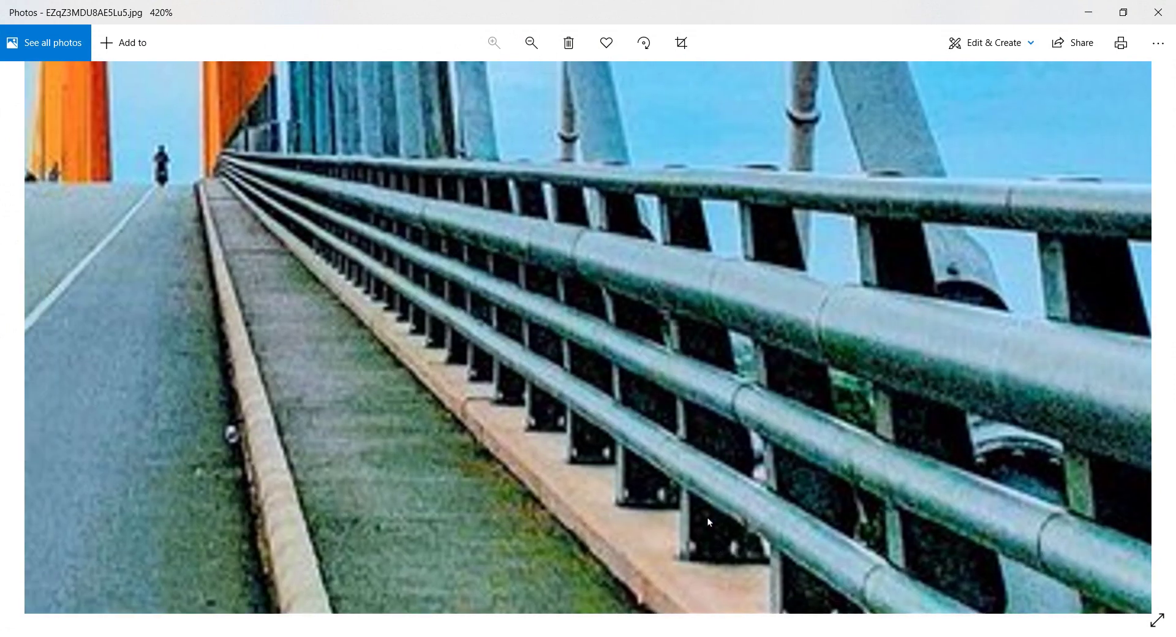
# - Show Revit's Create tab, glance at the bridge photo again, then return to the baluster family
pyautogui.click(1089, 12)
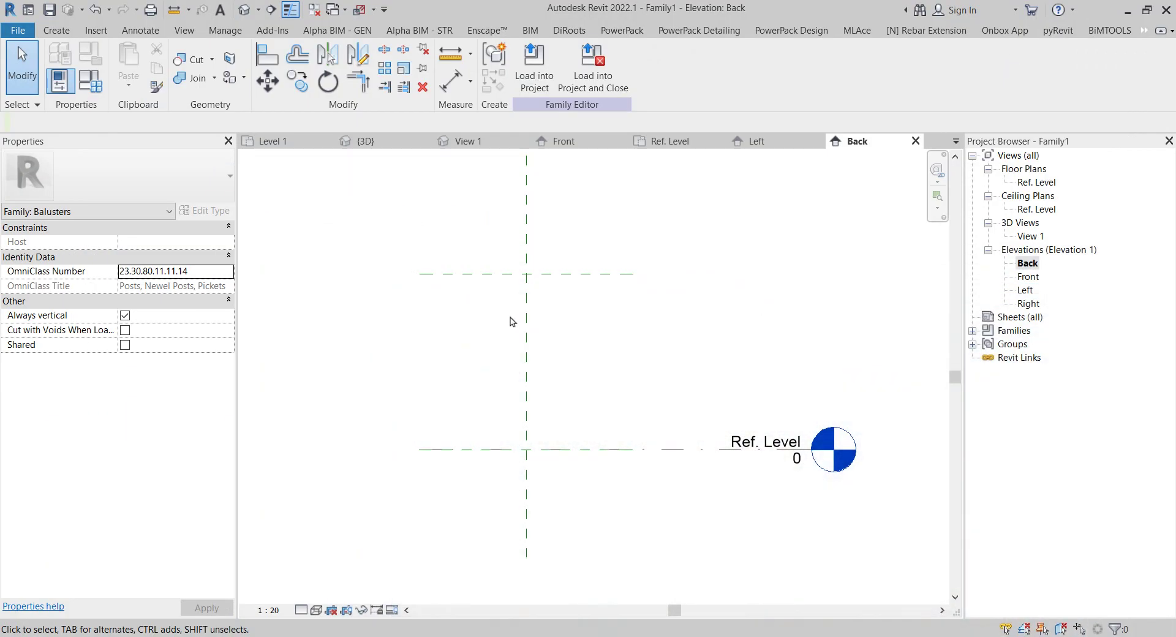
pyautogui.click(75, 27)
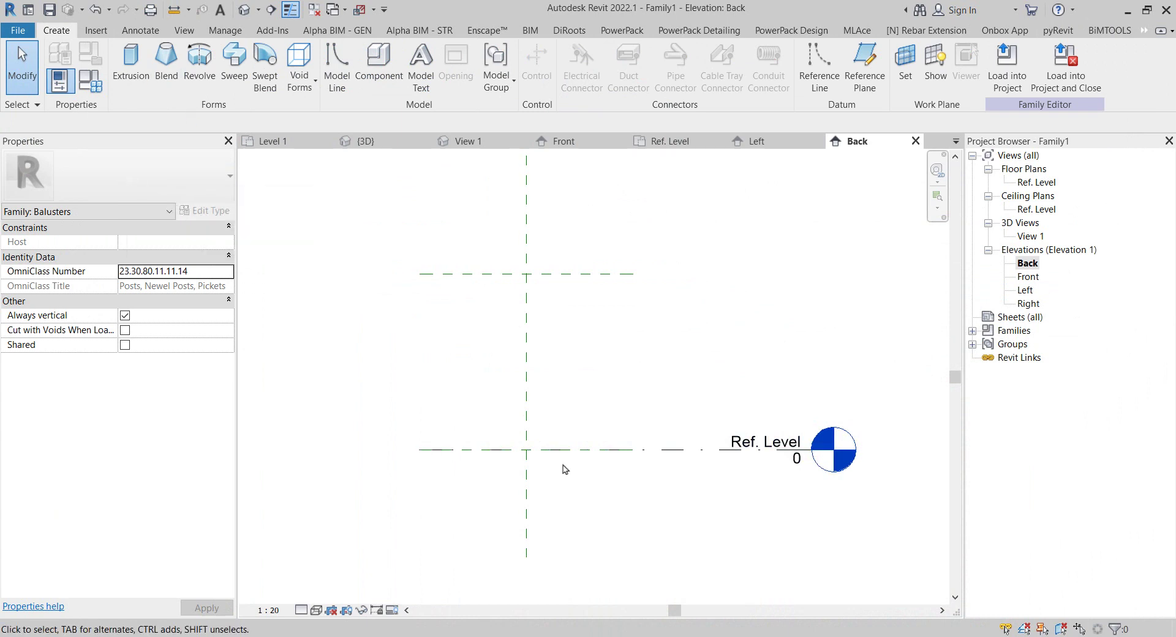
pyautogui.click(815, 634)
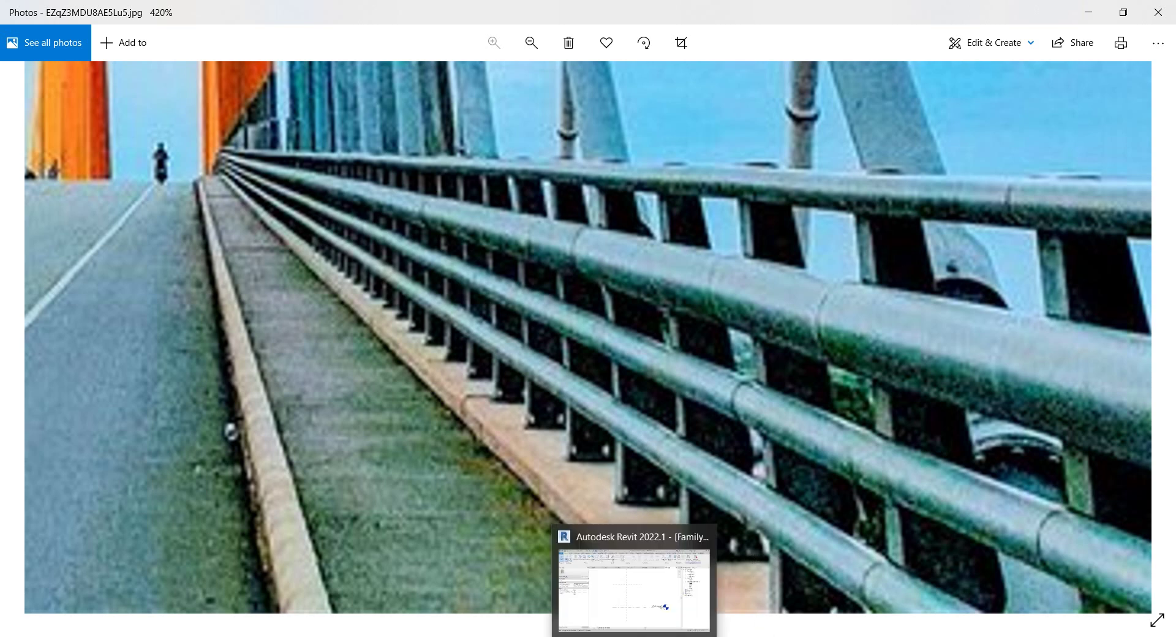
pyautogui.click(674, 597)
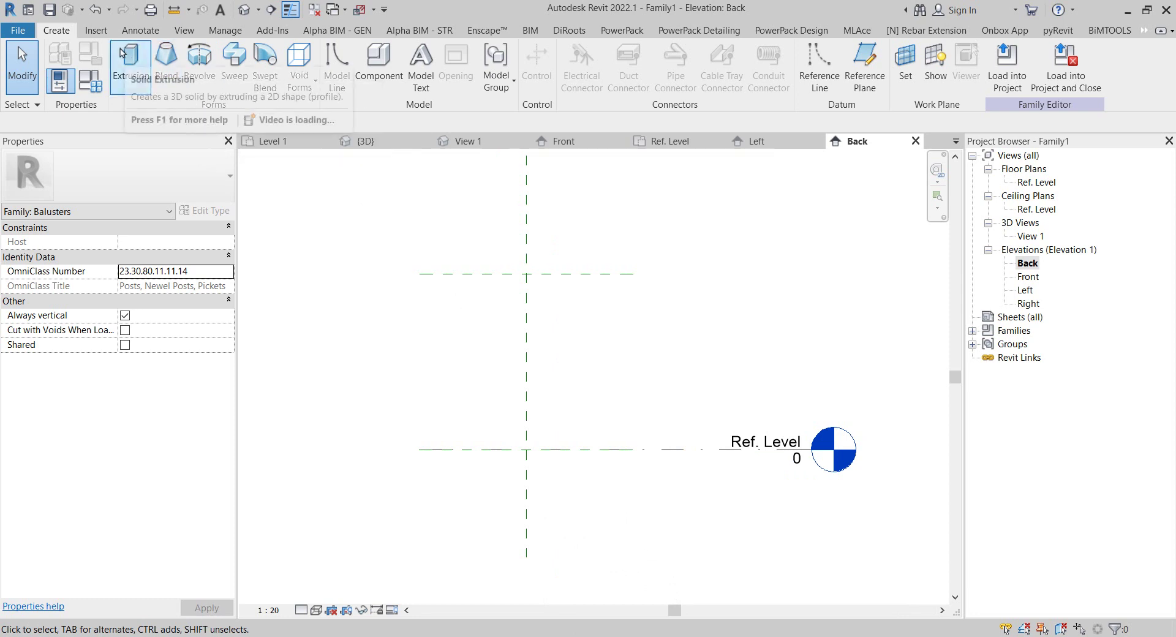
# - Start a solid extrusion with a center reference plane as the work plane
pyautogui.click(130, 61)
pyautogui.click(797, 149)
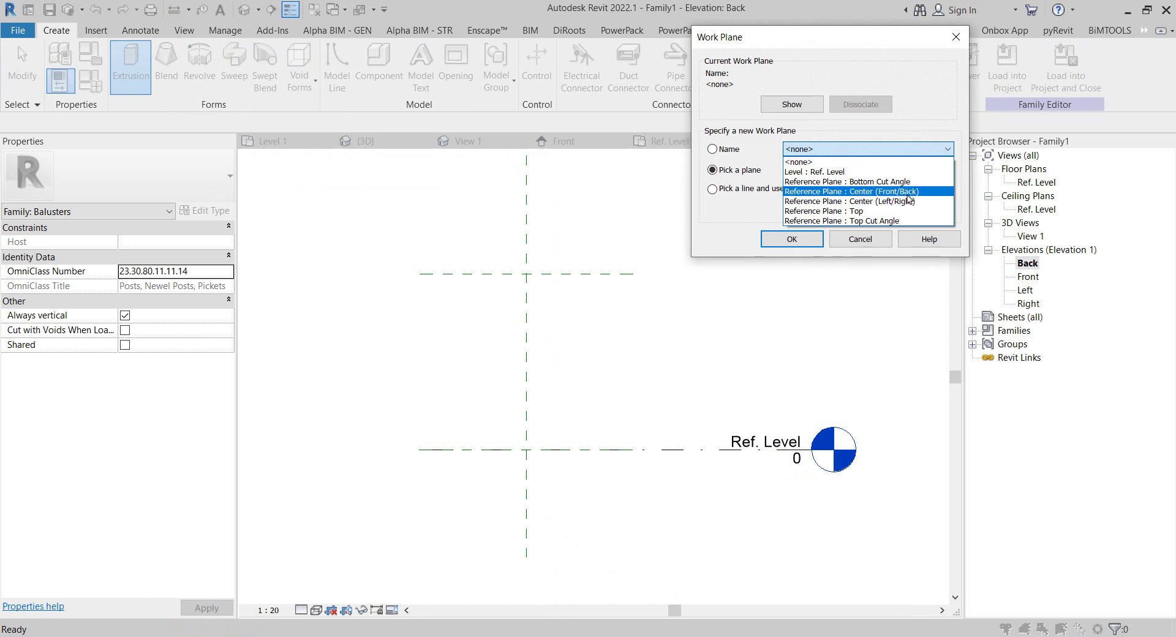
pyautogui.click(852, 192)
pyautogui.click(792, 239)
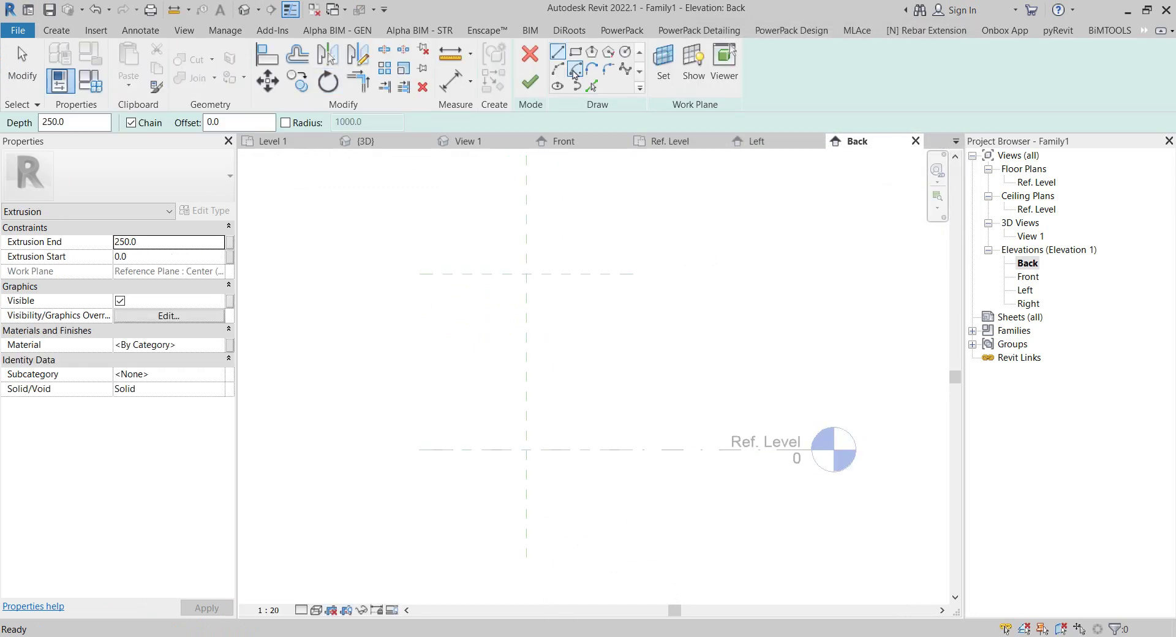
# - Sketch the profile's vertical edge, top edge and sloped edge from Ref. Level to the top plane
pyautogui.click(526, 450)
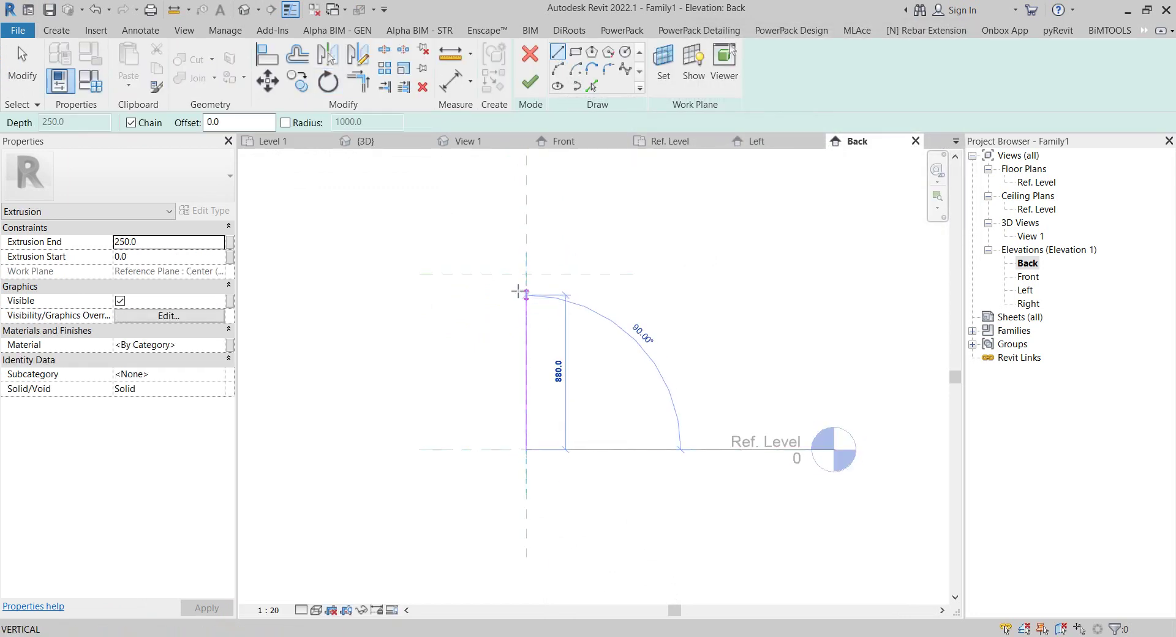
pyautogui.click(526, 274)
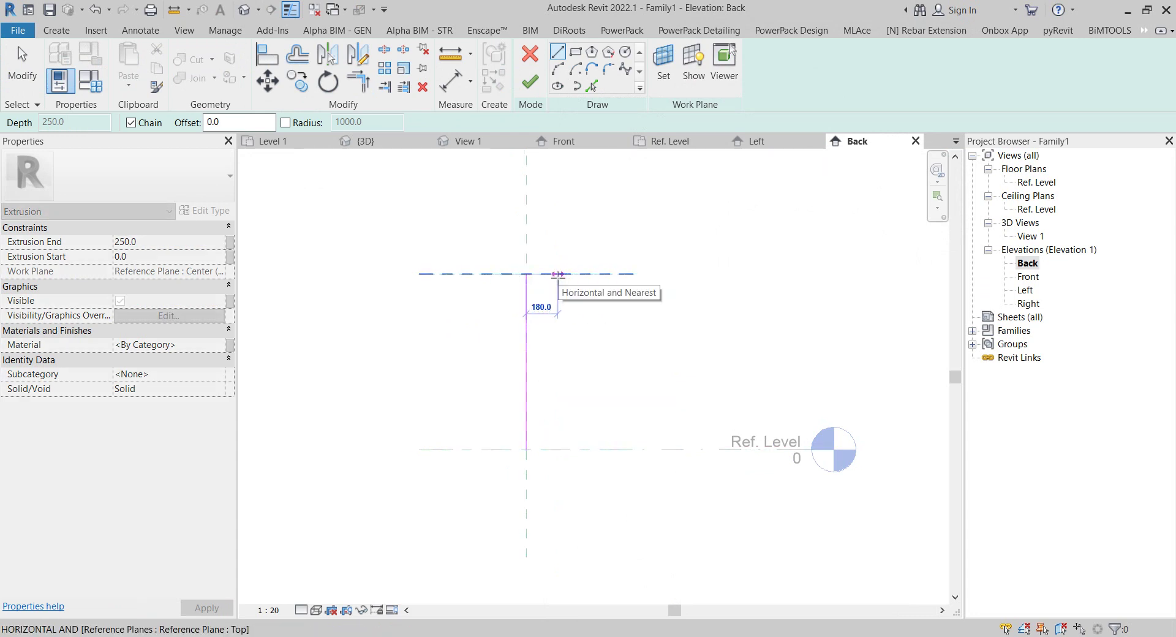
pyautogui.scroll(1, 559, 275)
pyautogui.click(547, 273)
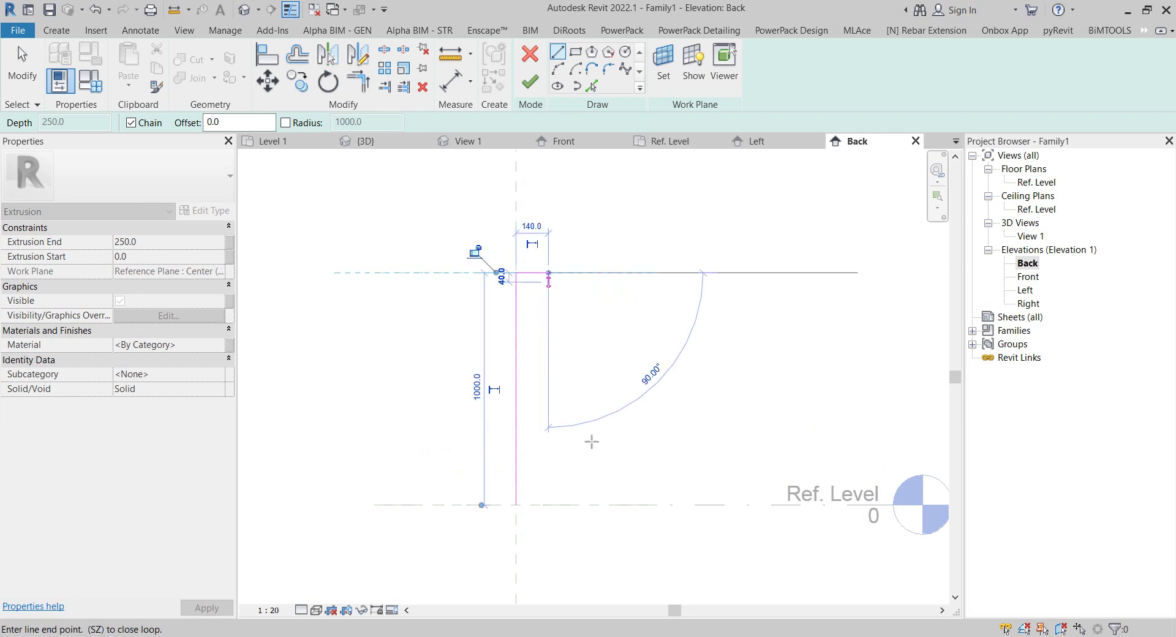
pyautogui.click(594, 502)
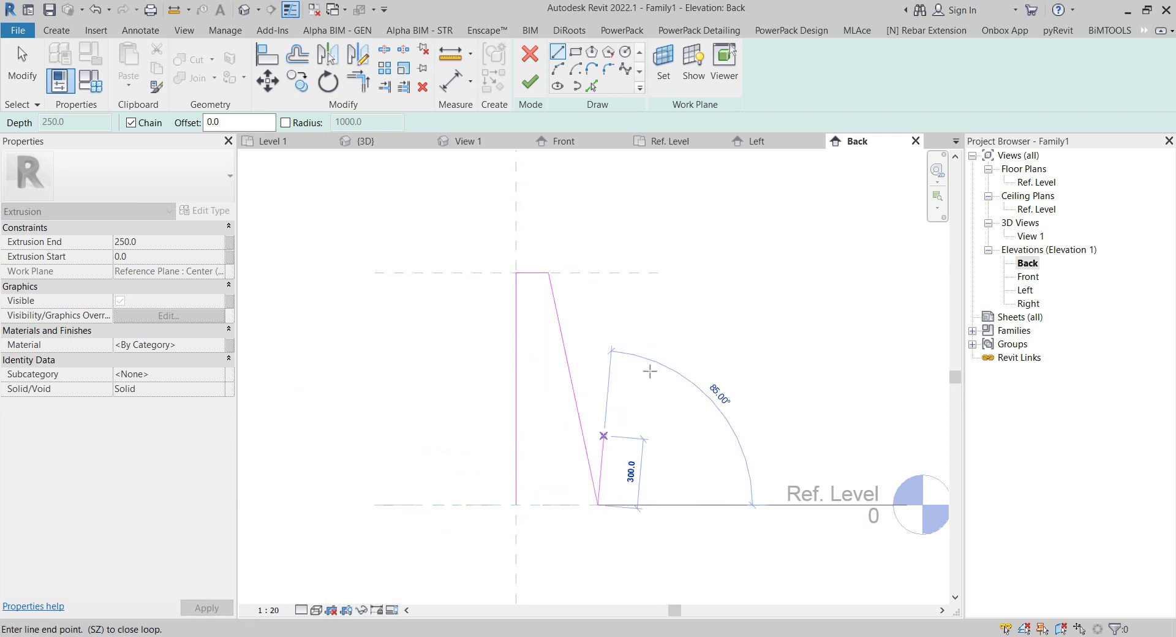
pyautogui.rightClick(651, 351)
pyautogui.click(674, 357)
pyautogui.rightClick(648, 334)
pyautogui.click(680, 341)
# - Add a picked line offset 200 from the left edge and delete the sloped sketch line
pyautogui.click(592, 85)
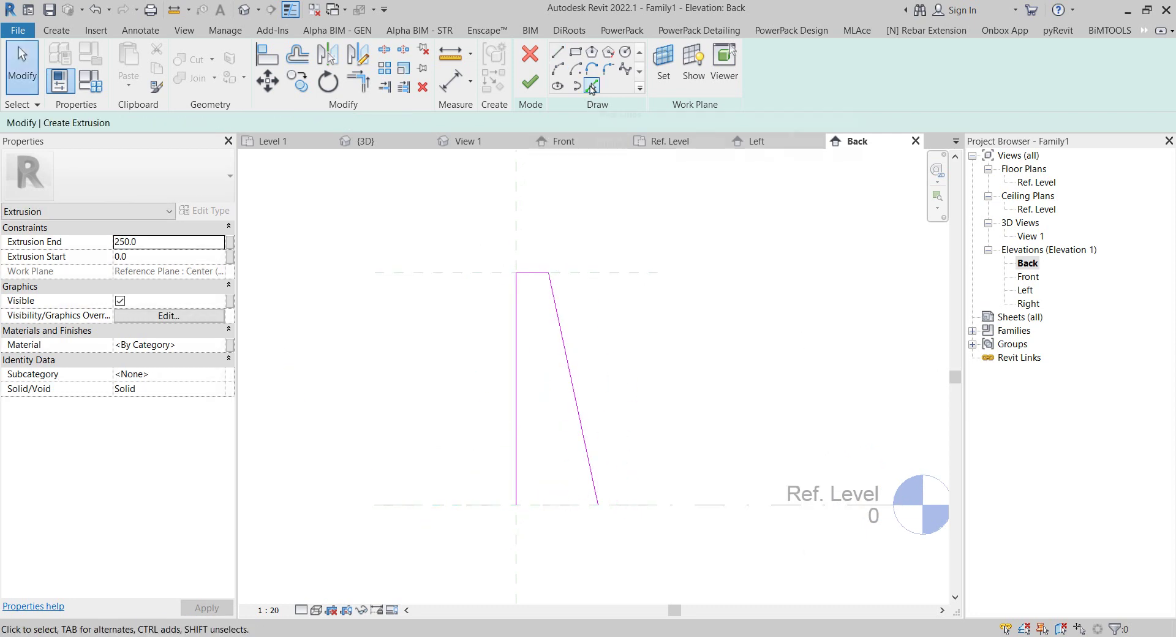
pyautogui.doubleClick(165, 123)
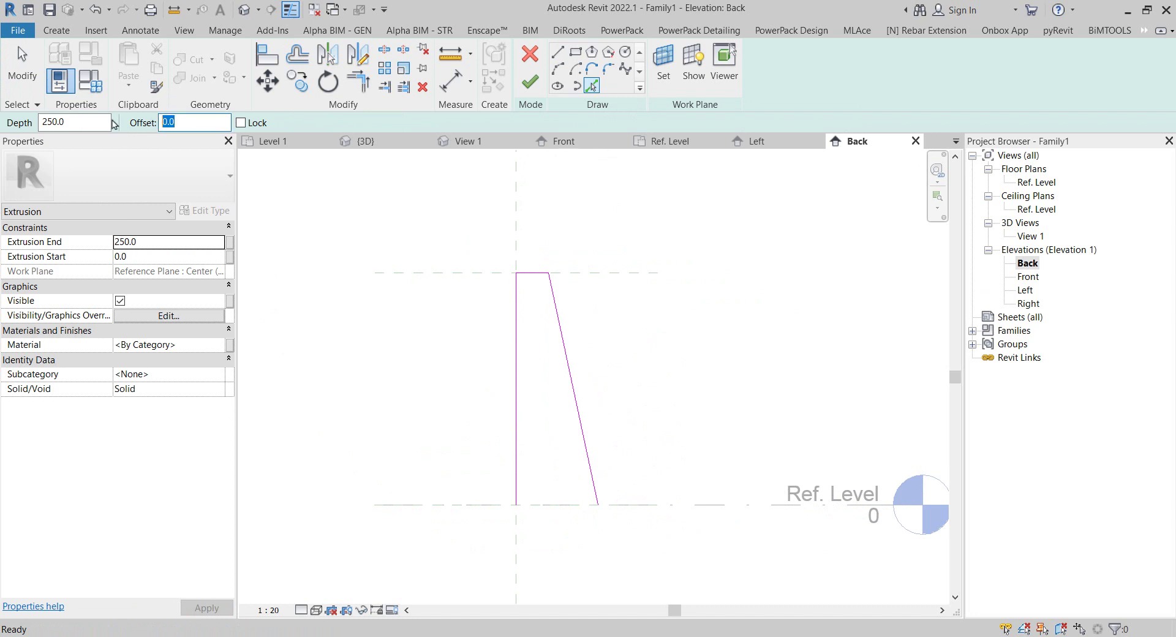
pyautogui.write('200')
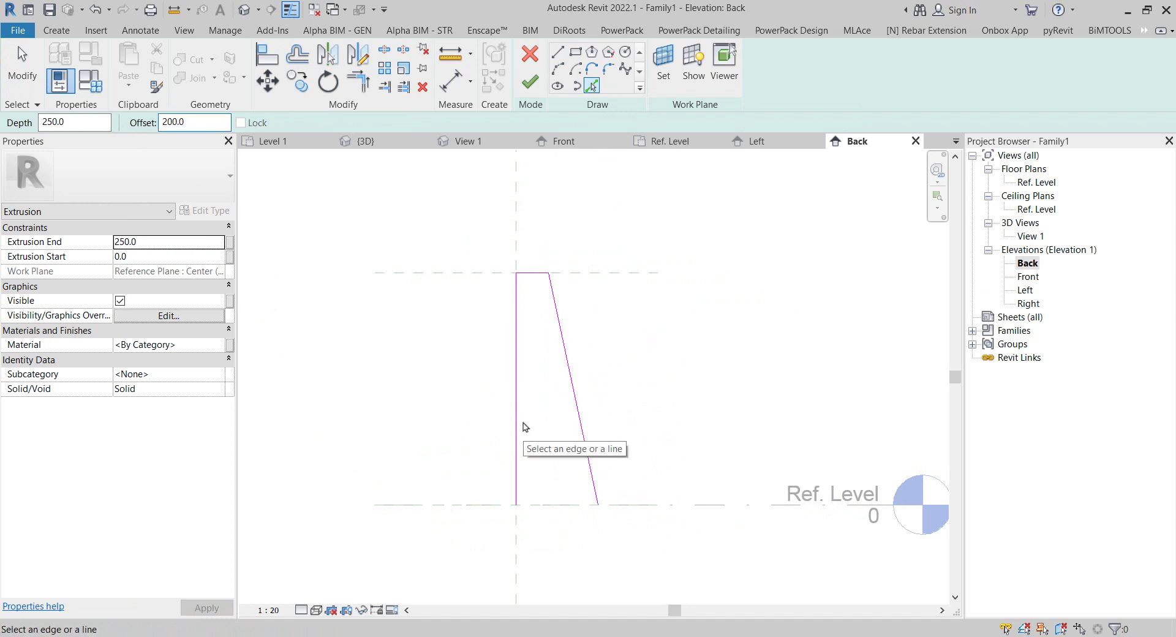
pyautogui.click(518, 493)
pyautogui.scroll(2, 548, 286)
pyautogui.moveTo(626, 388); pyautogui.dragTo(599, 323, button='middle')
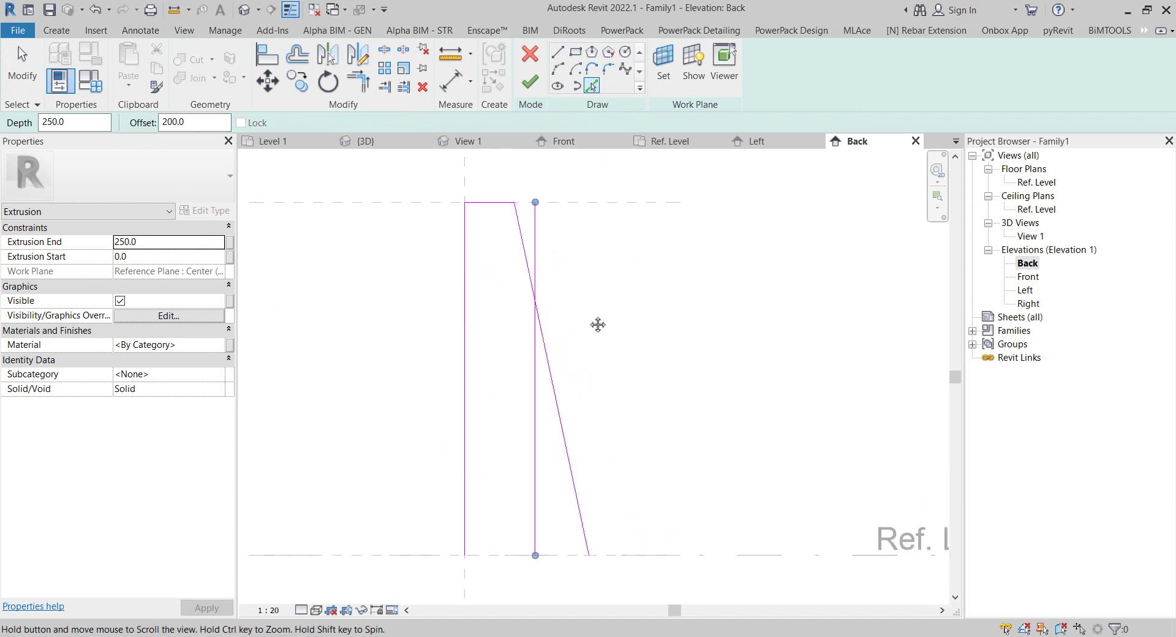
pyautogui.rightClick(608, 280)
pyautogui.click(641, 289)
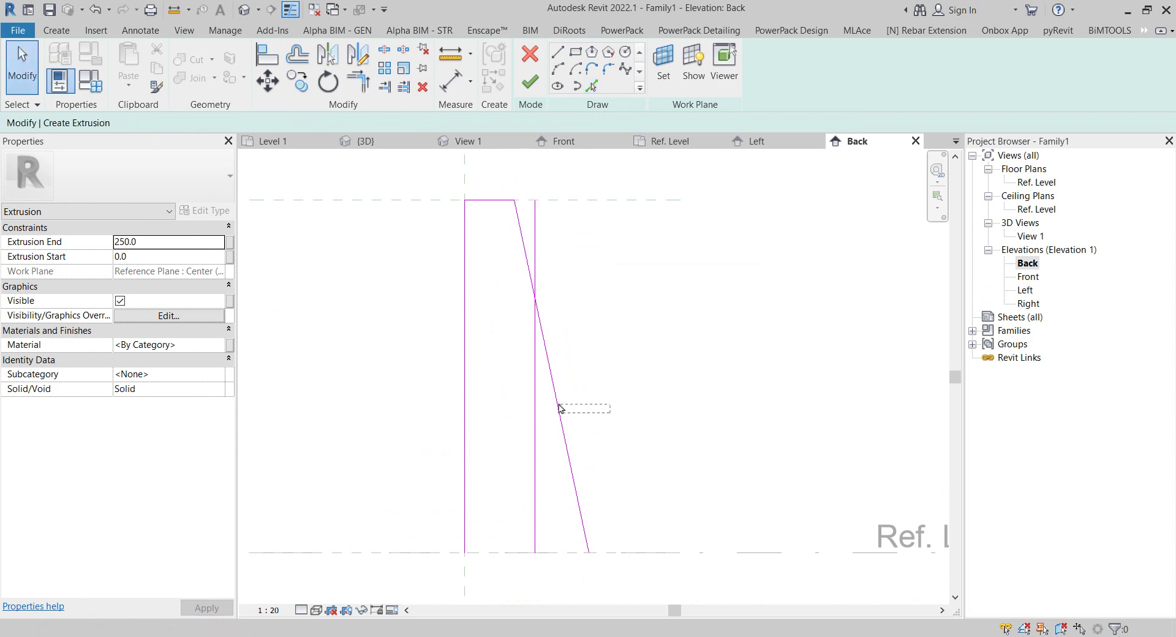
pyautogui.click(555, 390)
pyautogui.press('Delete')
pyautogui.scroll(-1, 555, 391)
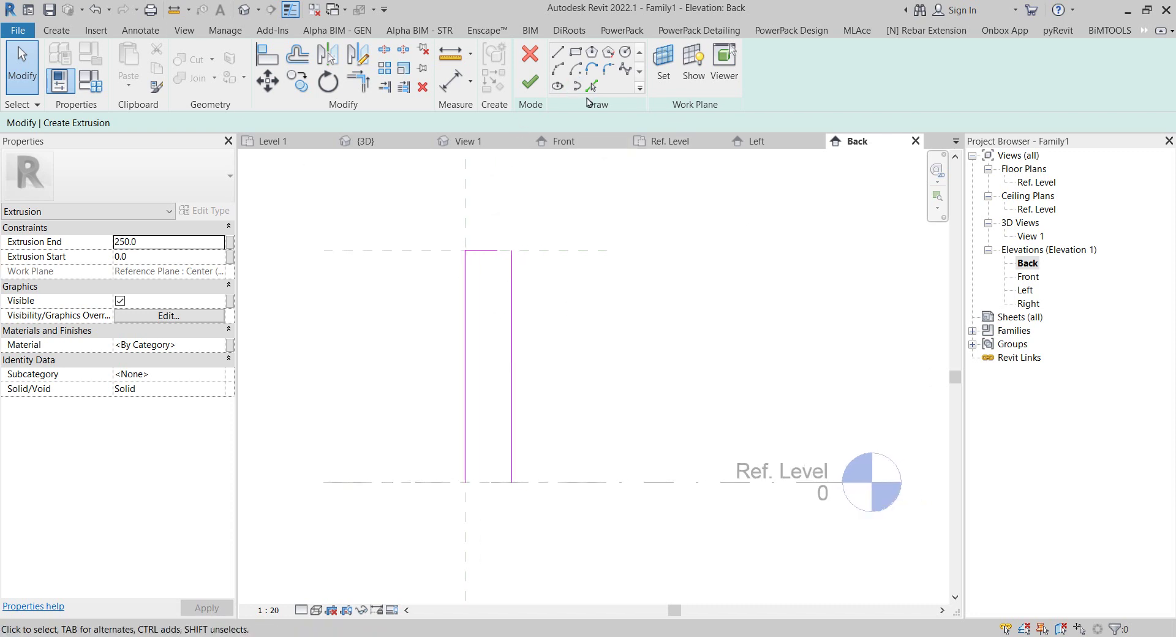
# - Add another picked sketch line offset 100 from the left edge
pyautogui.click(592, 85)
pyautogui.doubleClick(216, 121)
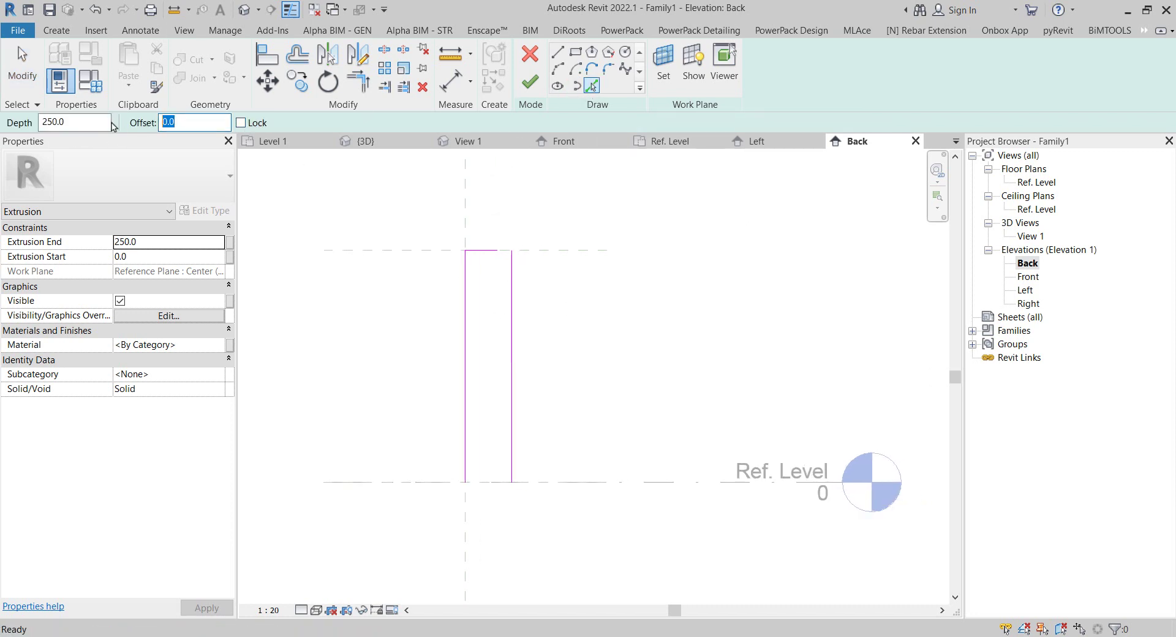
pyautogui.write('100')
pyautogui.press('Return')
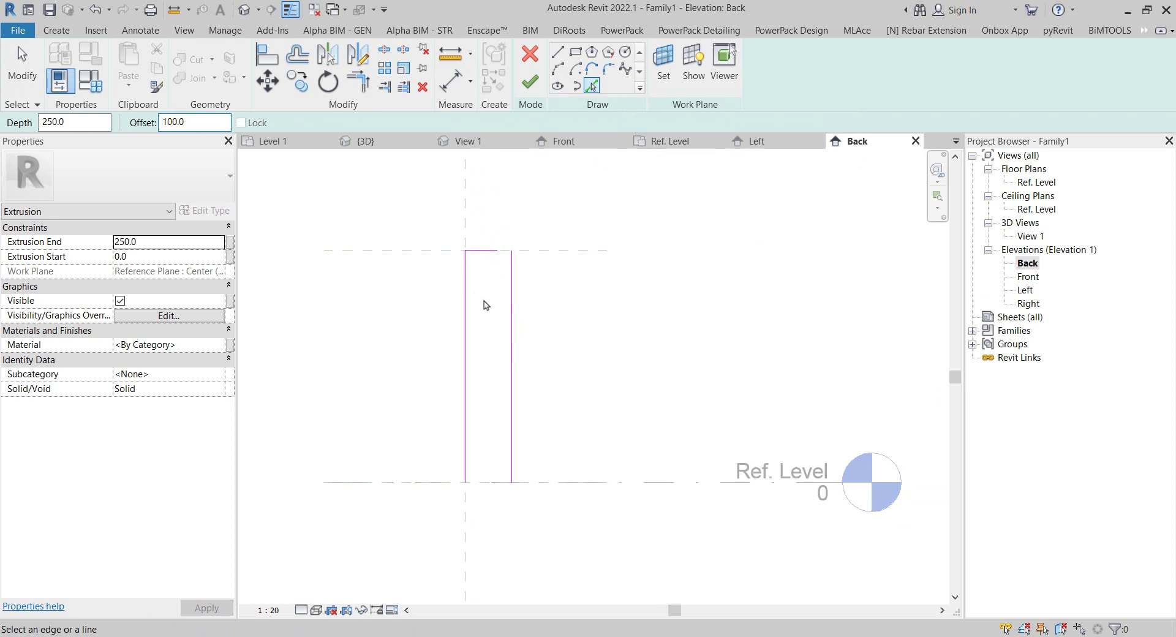
pyautogui.click(469, 292)
pyautogui.scroll(2, 468, 274)
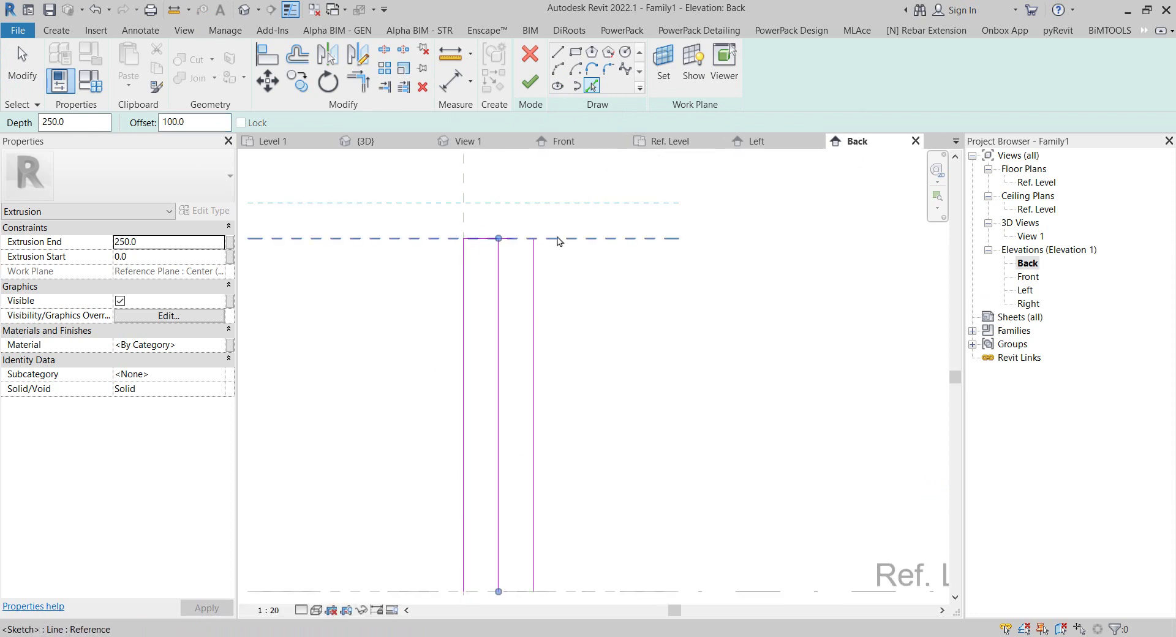
pyautogui.rightClick(594, 245)
pyautogui.click(609, 257)
pyautogui.rightClick(623, 248)
pyautogui.click(640, 257)
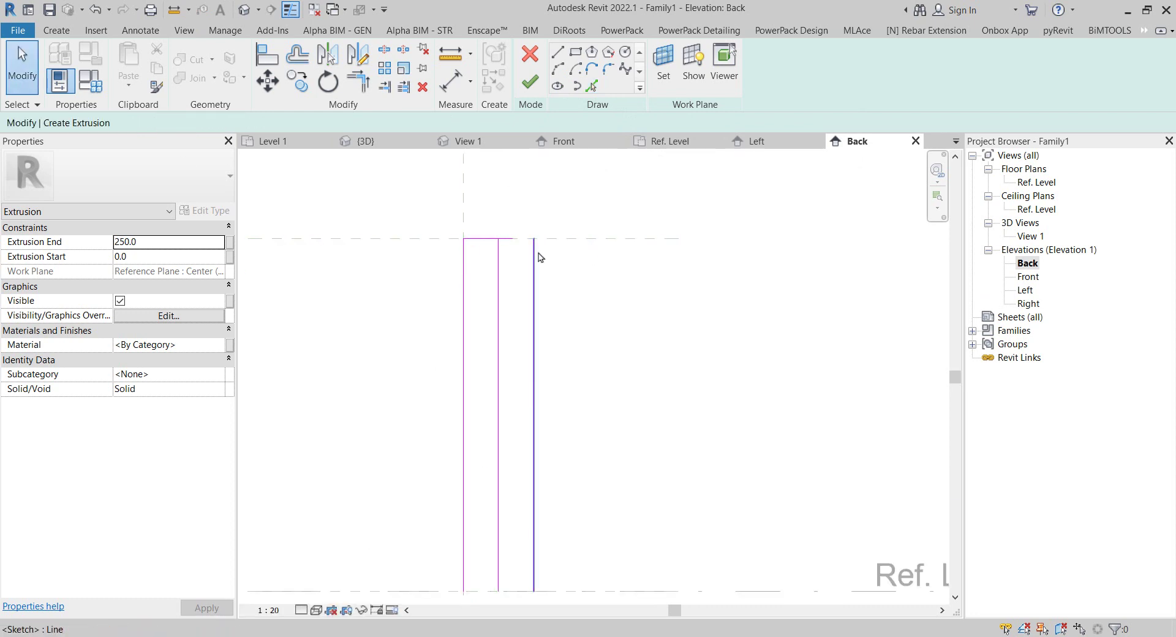
# - Tilt the right line to meet the inner line, trim the top edge to corner, and remove the inner line
pyautogui.click(533, 243)
pyautogui.moveTo(534, 239); pyautogui.dragTo(498, 240)
pyautogui.scroll(2, 508, 258)
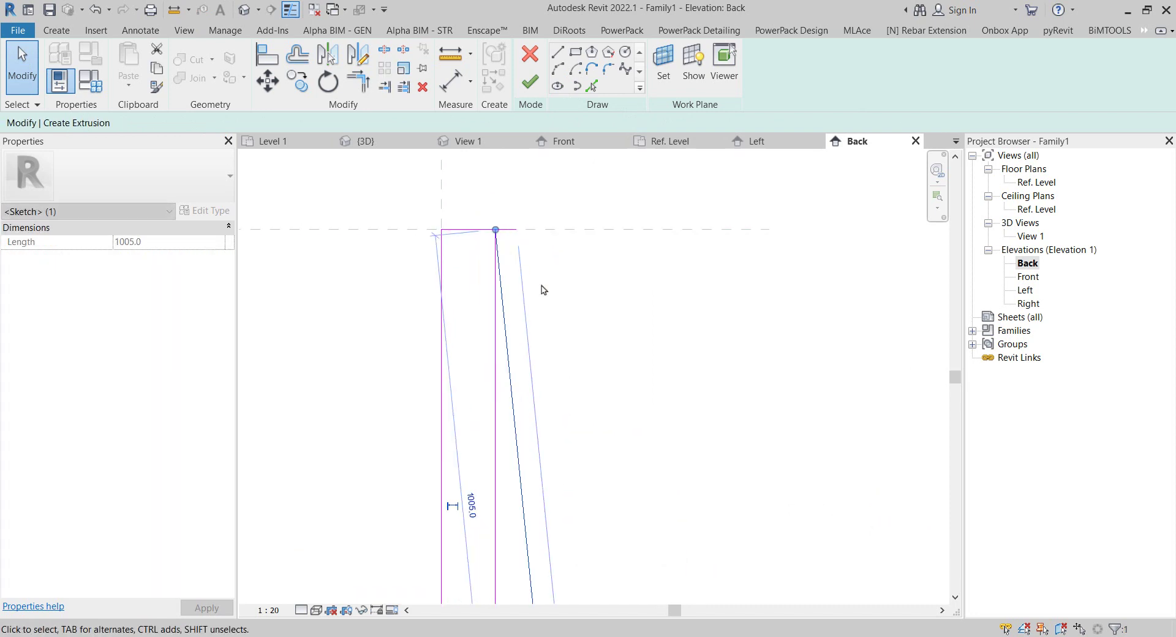
pyautogui.press('t')
pyautogui.press('r')
pyautogui.click(472, 226)
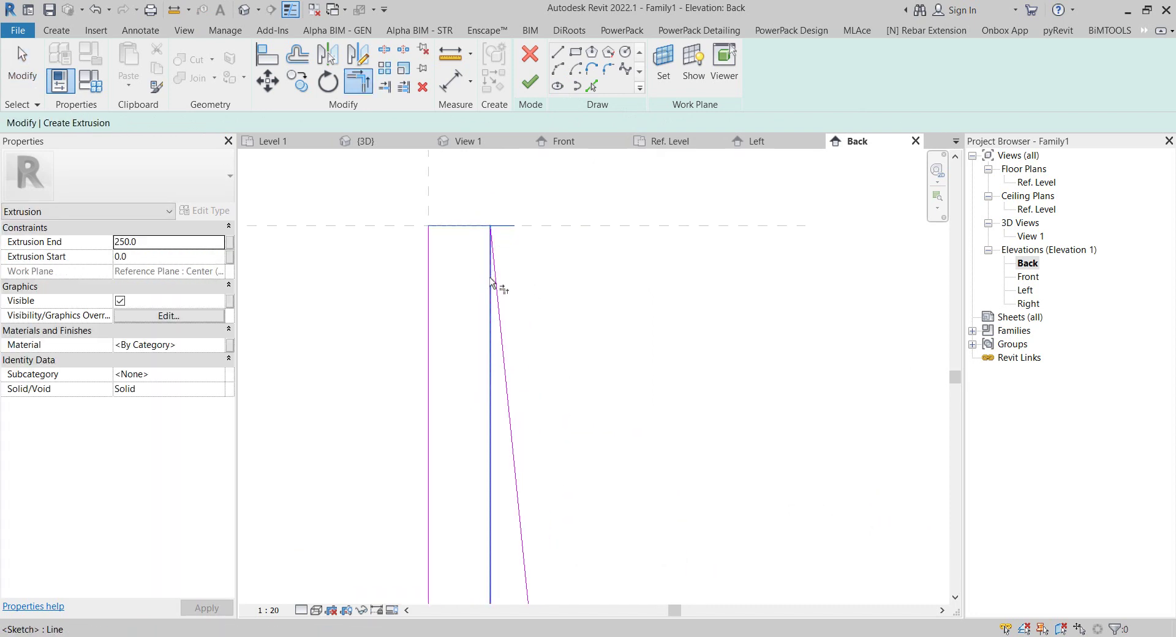
pyautogui.click(498, 301)
pyautogui.rightClick(545, 202)
pyautogui.click(582, 206)
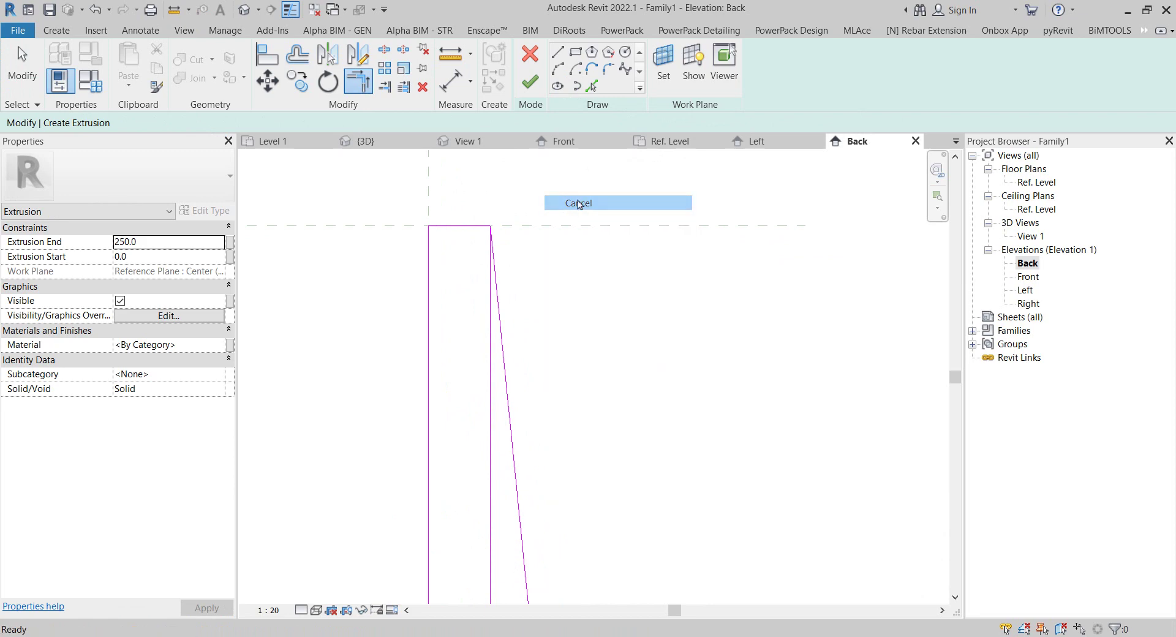
pyautogui.rightClick(595, 197)
pyautogui.click(595, 198)
pyautogui.click(490, 423)
pyautogui.scroll(3, 484, 368)
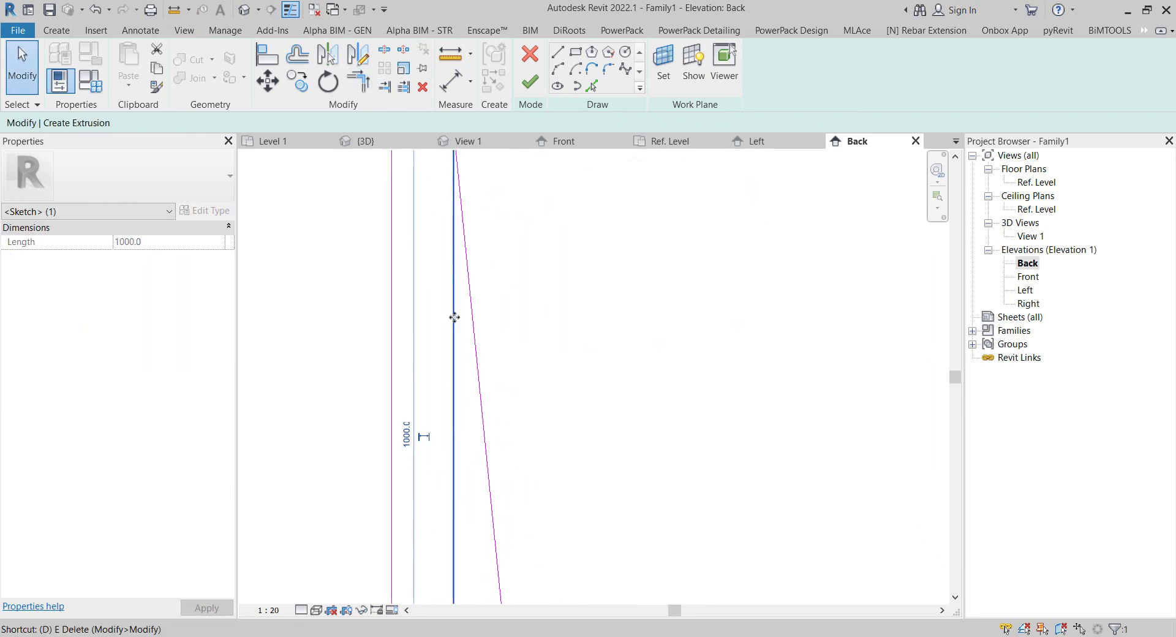
pyautogui.press('Escape')
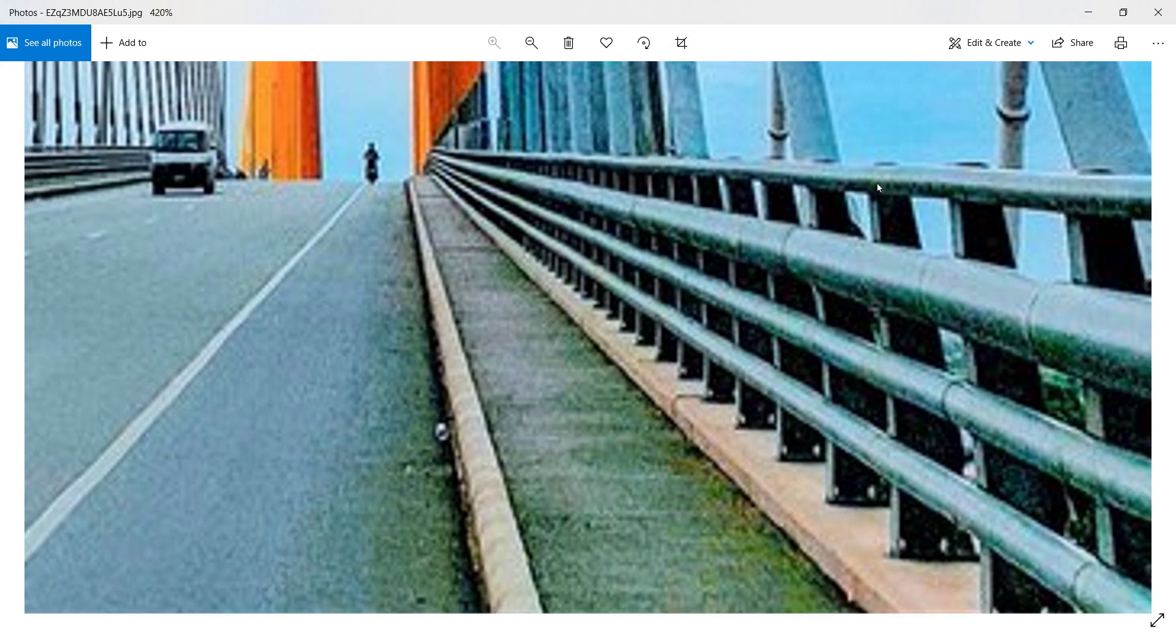
# - Pan the zoomed bridge photo slightly to study the railing
pyautogui.moveTo(877, 187); pyautogui.dragTo(872, 177)
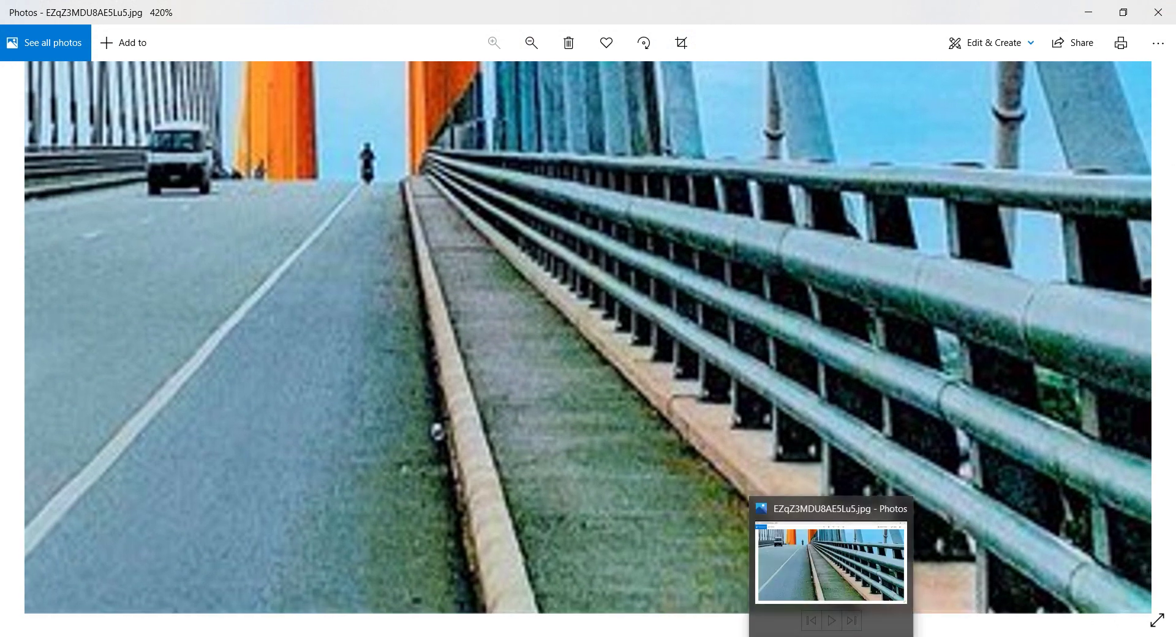
# - Trim the profile's base line so it meets the sloped edge
pyautogui.click(636, 579)
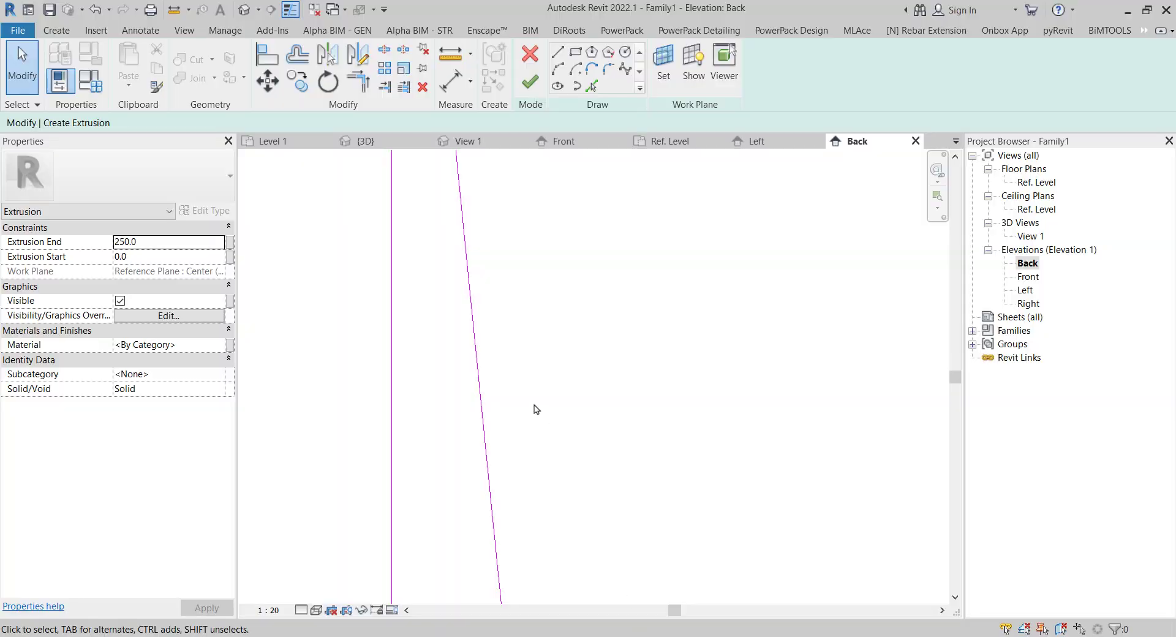
pyautogui.scroll(-2, 481, 473)
pyautogui.click(592, 86)
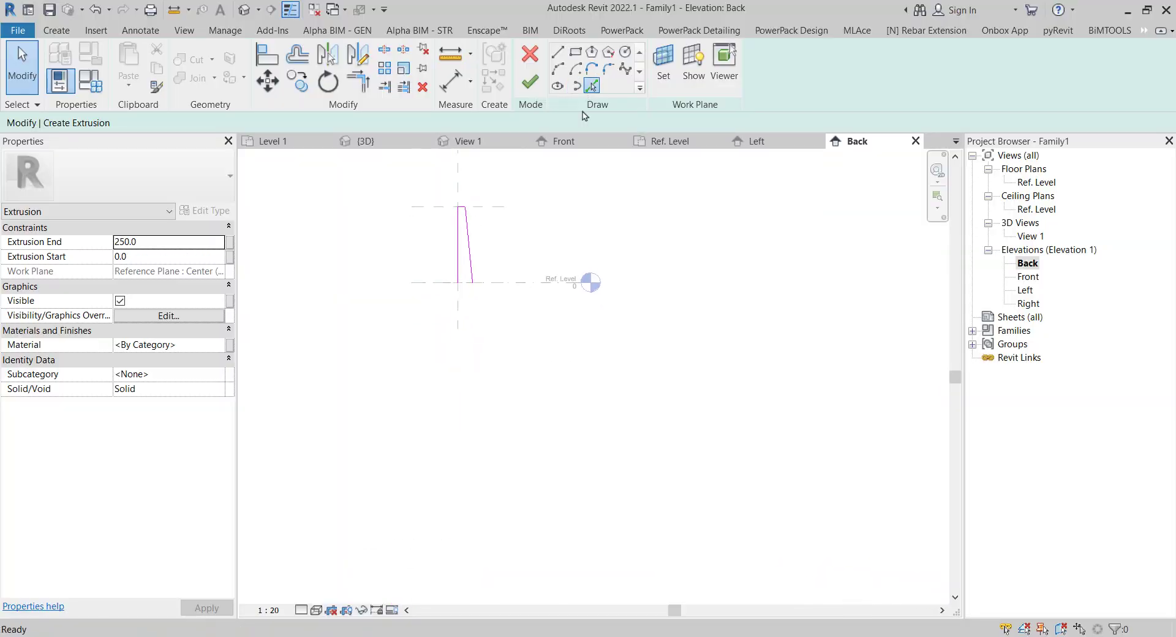
pyautogui.scroll(5, 484, 280)
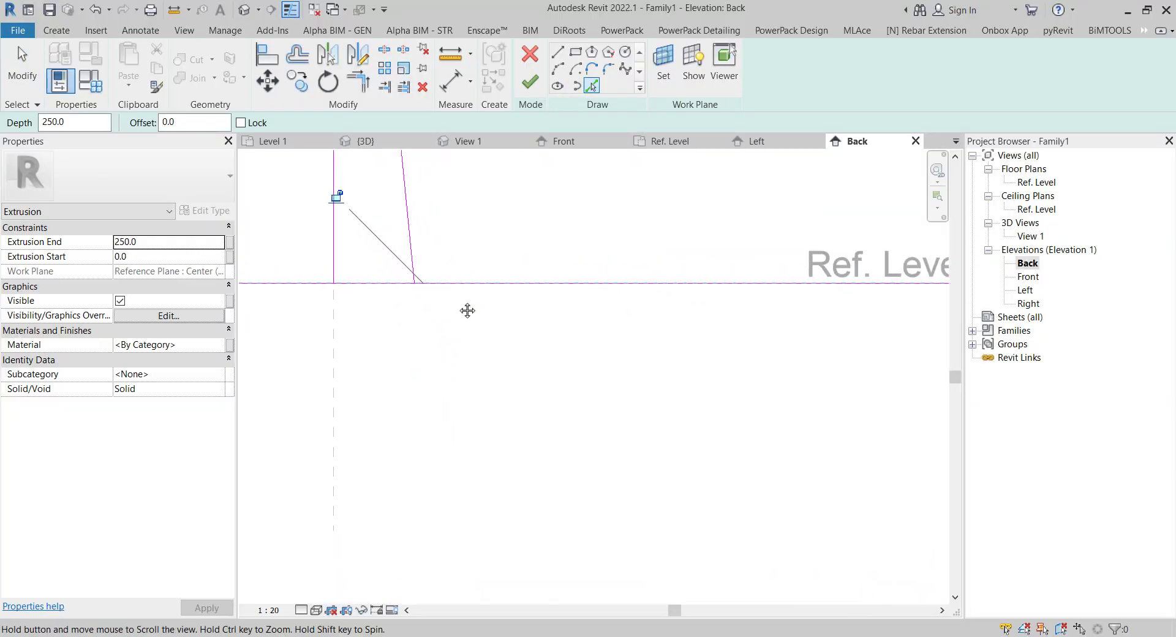
pyautogui.press('Escape')
pyautogui.press('t')
pyautogui.press('r')
pyautogui.click(395, 309)
pyautogui.click(406, 298)
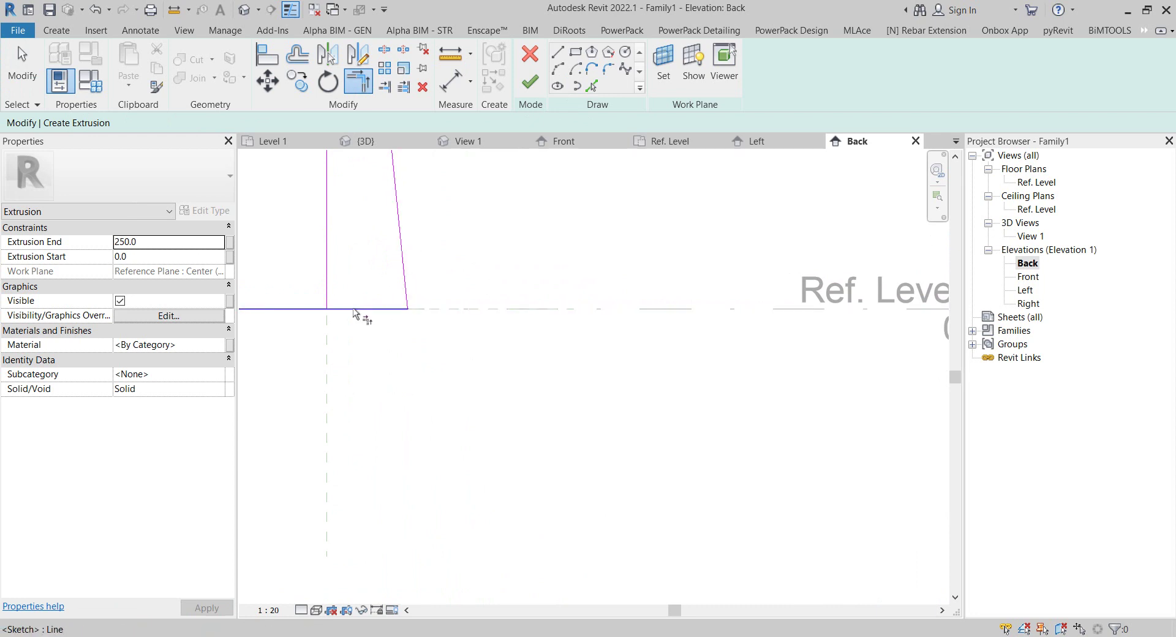
pyautogui.moveTo(346, 294); pyautogui.dragTo(401, 381, button='middle')
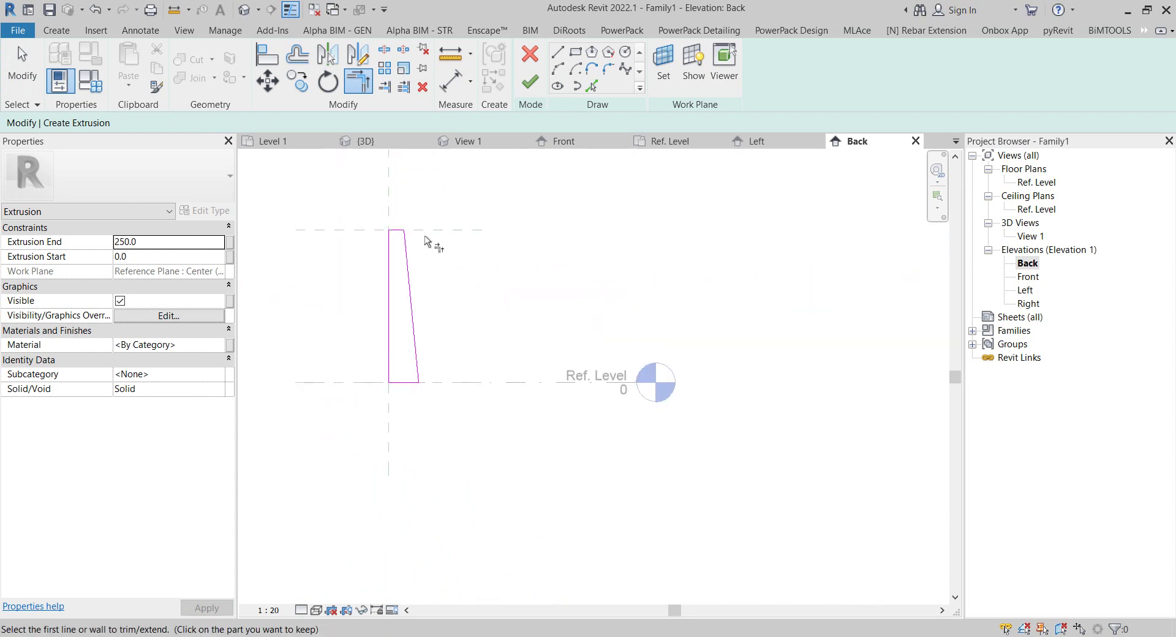
pyautogui.rightClick(431, 204)
pyautogui.click(443, 210)
pyautogui.scroll(2, 420, 265)
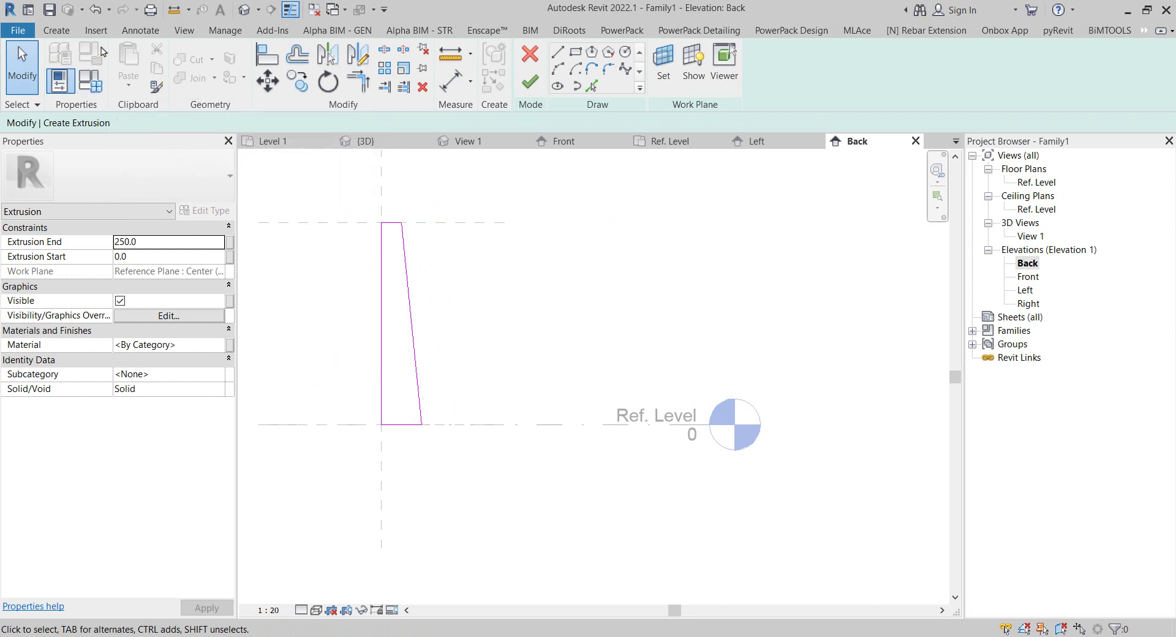
# - Fillet the profile's top-right corner with a 40 radius arc, then fillet the top-left corner
pyautogui.moveTo(353, 188); pyautogui.dragTo(476, 512)
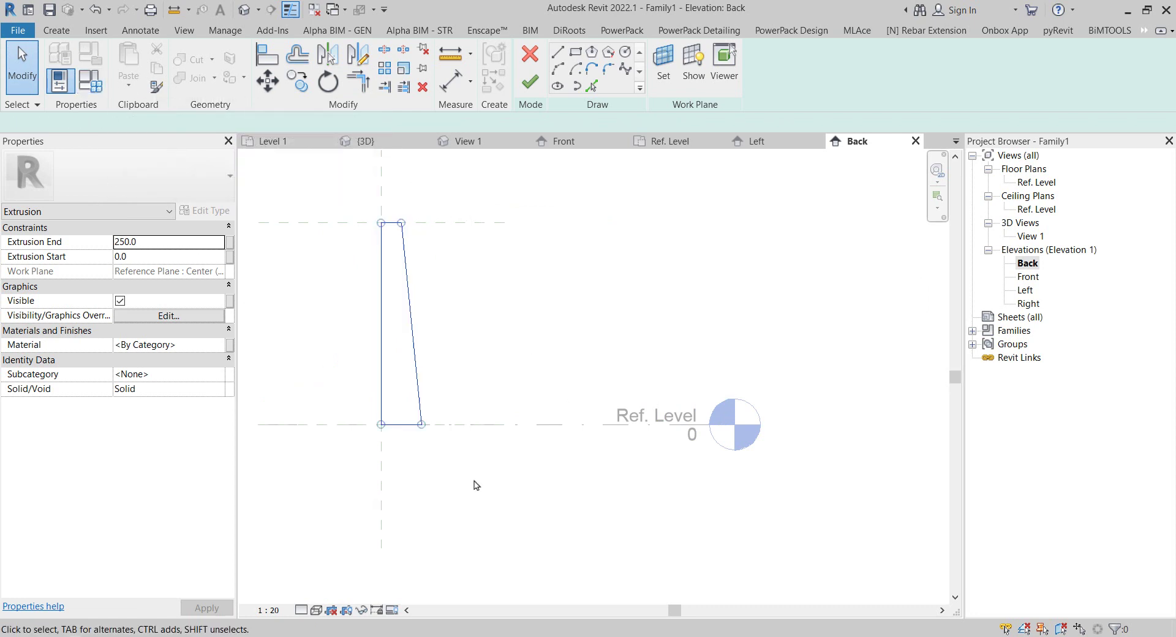
pyautogui.click(473, 281)
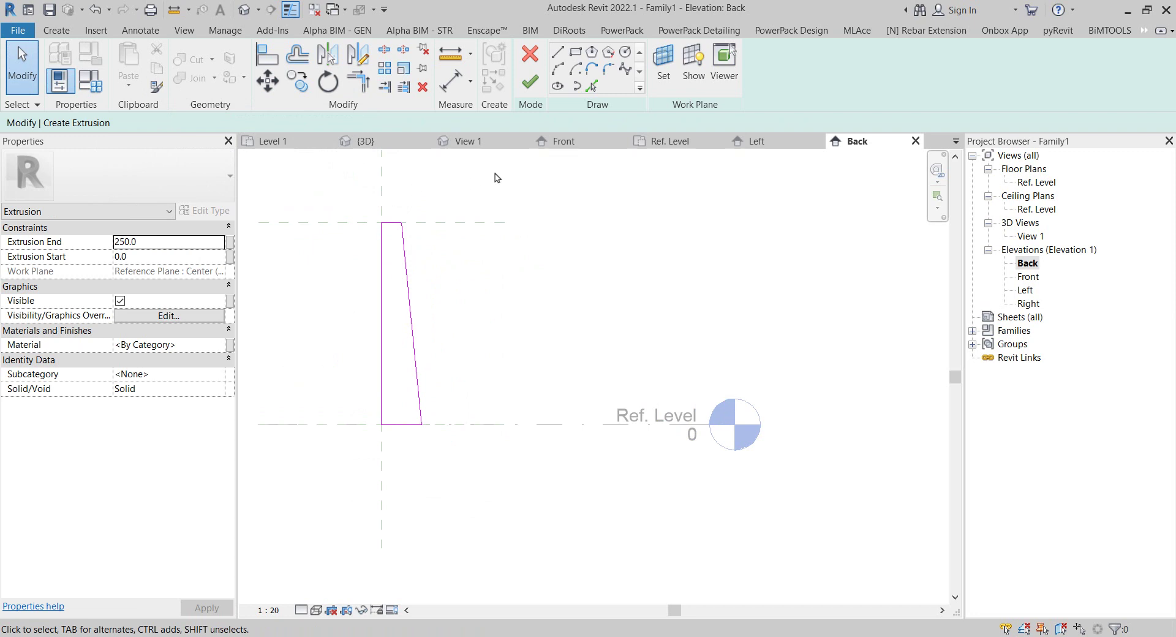
pyautogui.click(608, 69)
pyautogui.scroll(2, 388, 247)
pyautogui.scroll(2, 363, 233)
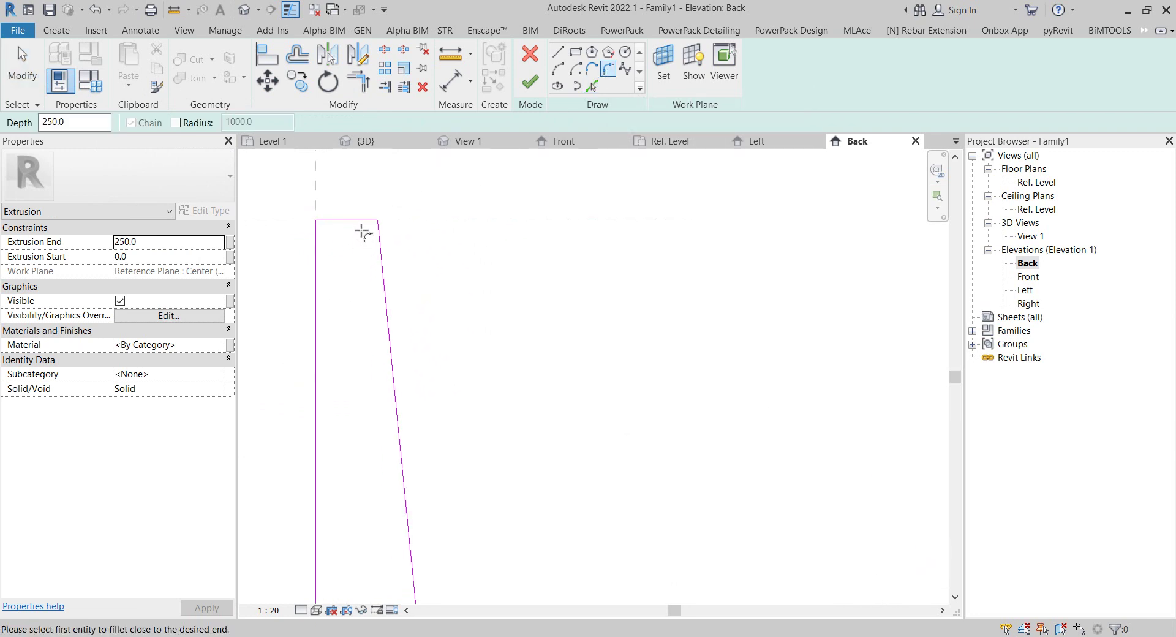
pyautogui.click(364, 223)
pyautogui.click(377, 236)
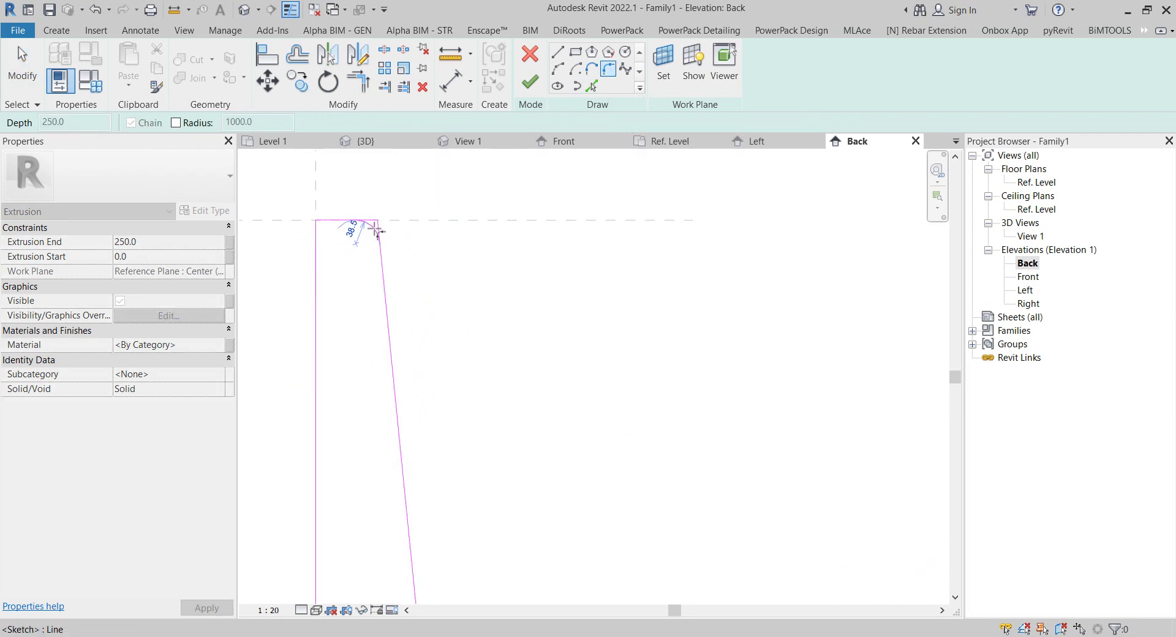
pyautogui.click(378, 232)
pyautogui.scroll(1, 358, 234)
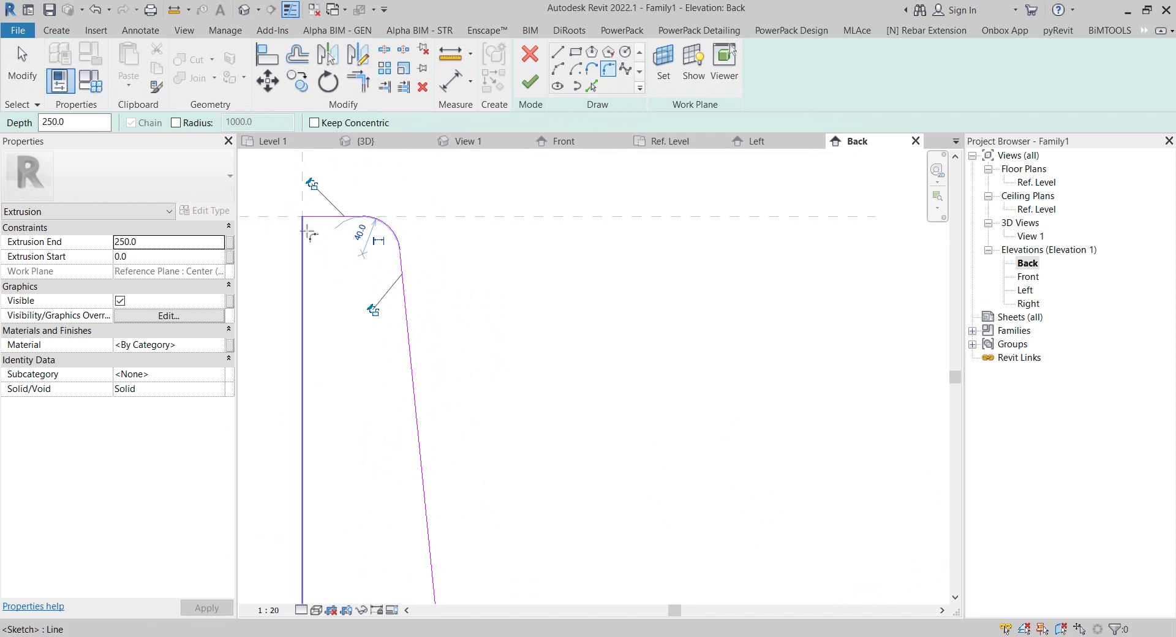
pyautogui.click(302, 233)
pyautogui.click(306, 217)
pyautogui.click(306, 225)
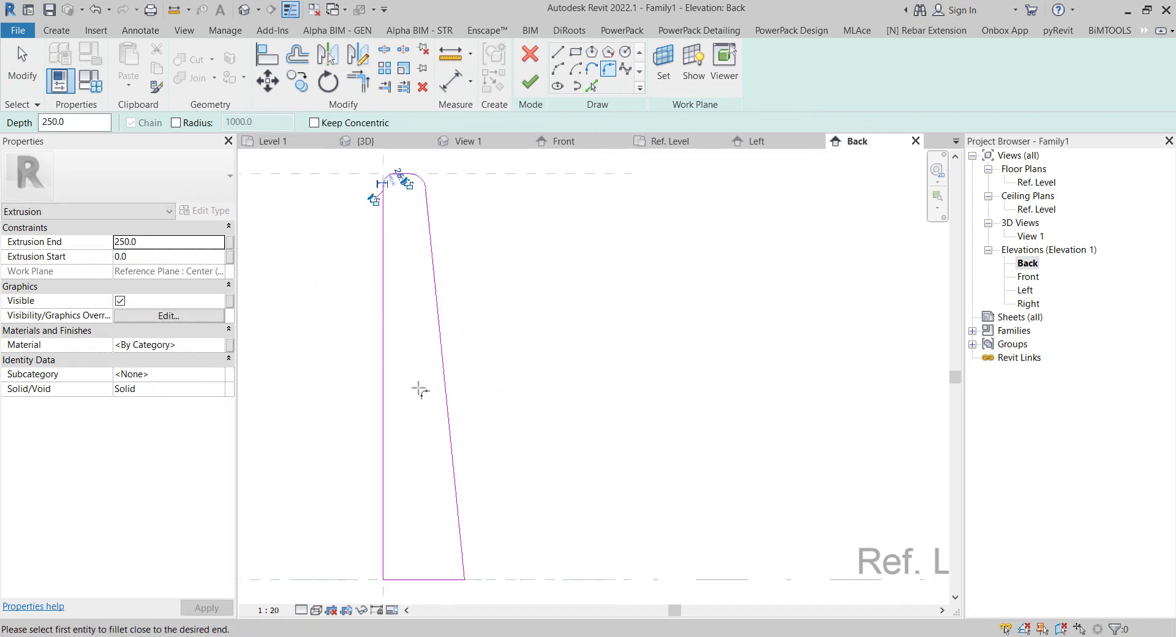
# - Exit the fillet tool and briefly check the bridge reference photo
pyautogui.moveTo(428, 386); pyautogui.dragTo(587, 300, button='middle')
pyautogui.rightClick(586, 300)
pyautogui.click(597, 304)
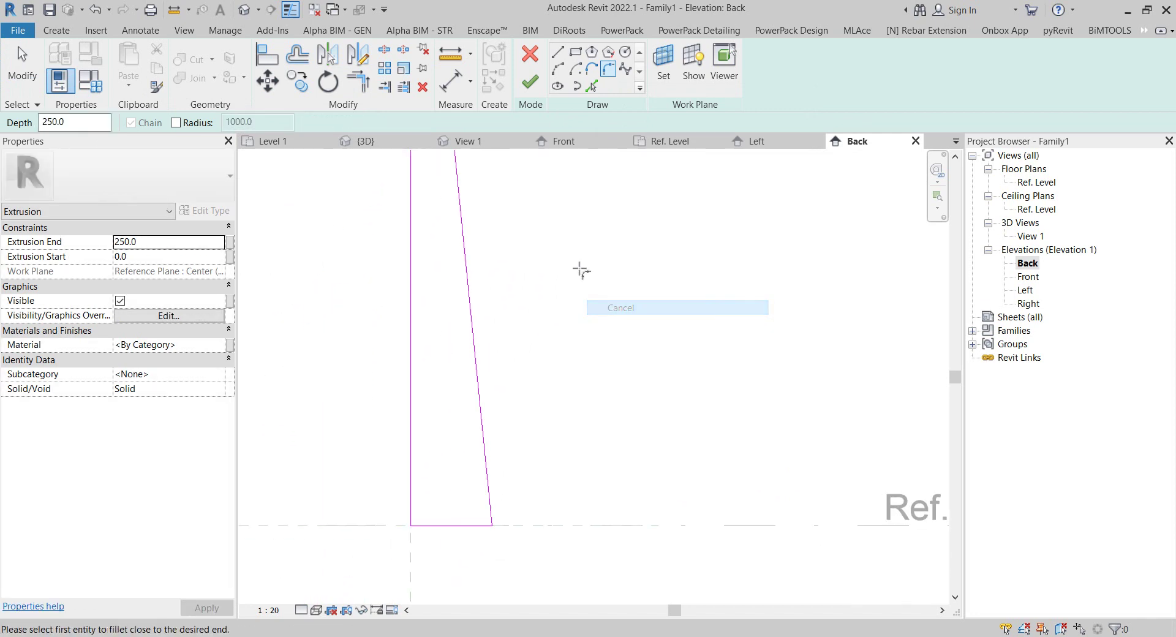
pyautogui.rightClick(588, 273)
pyautogui.click(598, 279)
pyautogui.scroll(-2, 594, 277)
pyautogui.click(841, 585)
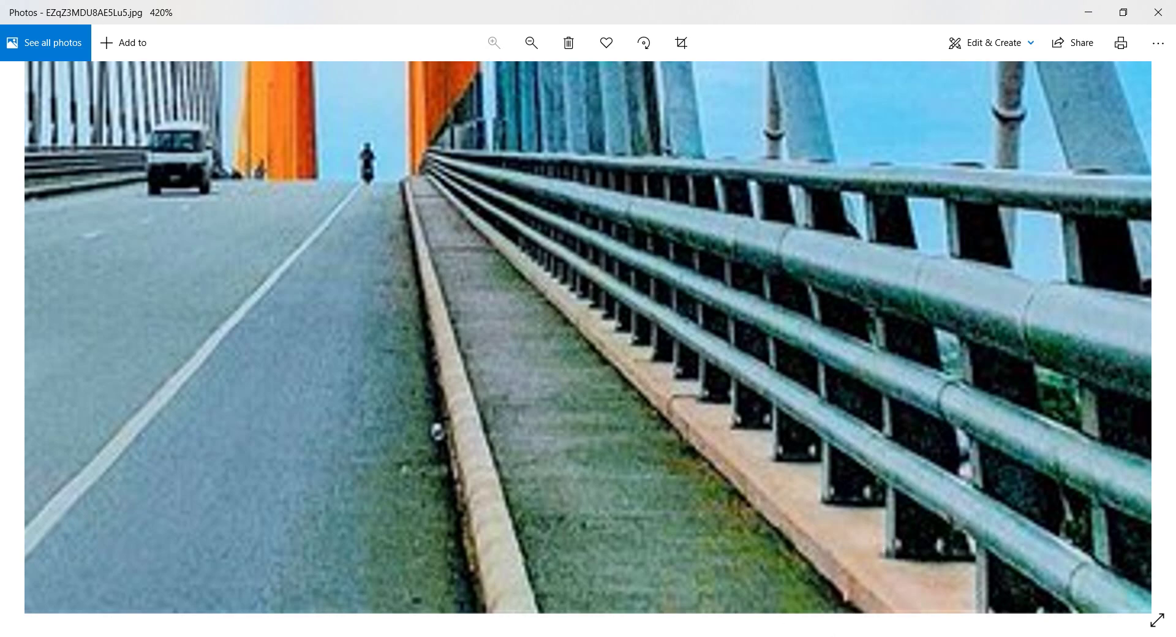
pyautogui.press('super+Down')
pyautogui.scroll(2, 525, 429)
pyautogui.scroll(2, 525, 429)
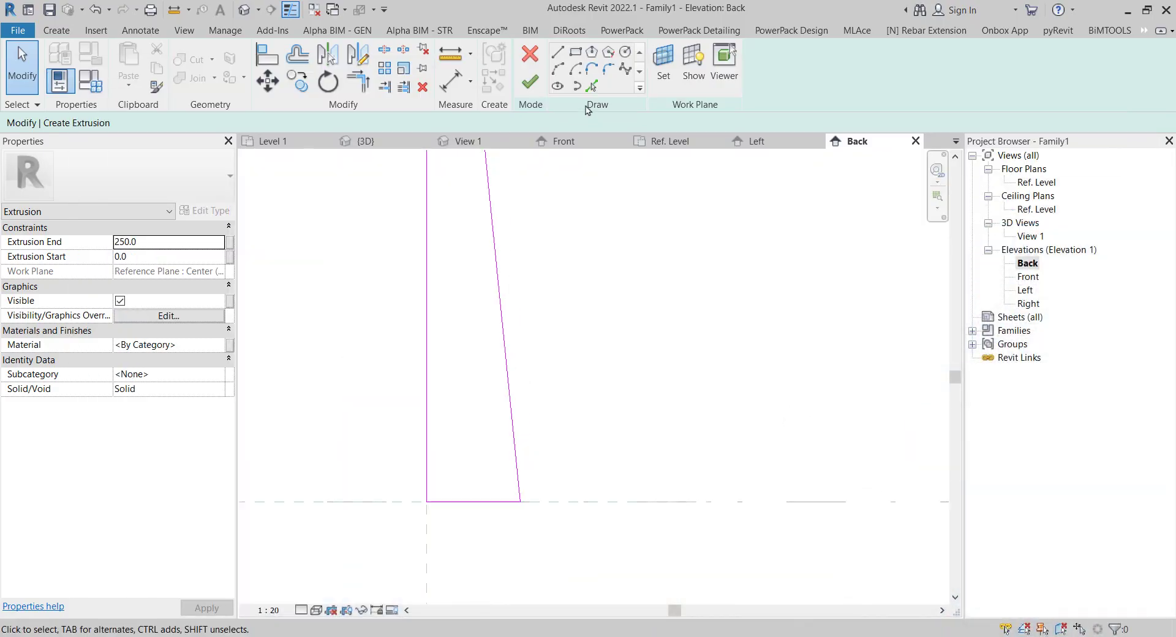
# - Finish the sketch to create the extrusion and go to the Ref. Level floor plan
pyautogui.click(530, 81)
pyautogui.scroll(-2, 617, 304)
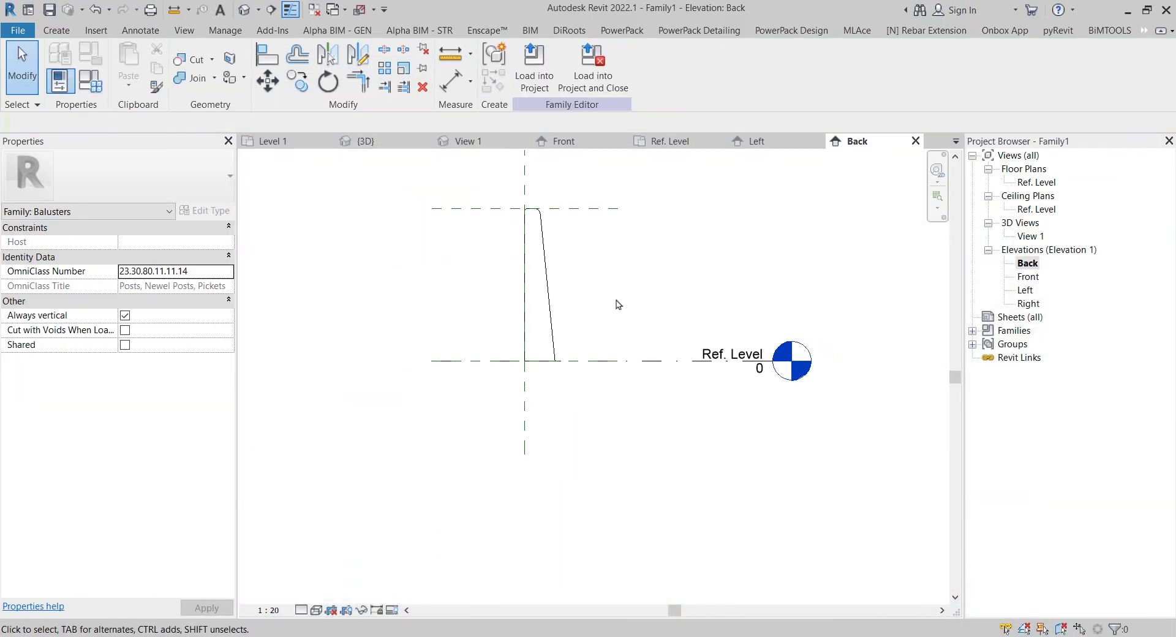
pyautogui.moveTo(618, 304); pyautogui.dragTo(620, 350, button='middle')
pyautogui.doubleClick(1037, 182)
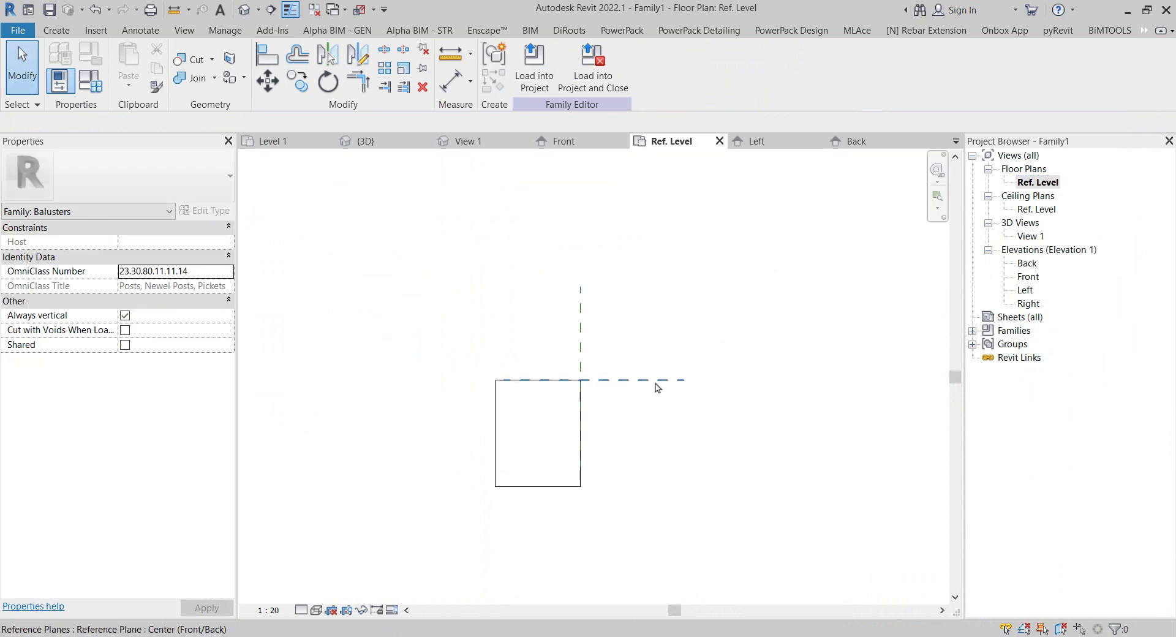
pyautogui.scroll(1, 547, 399)
# - Drag the extrusion's faces in plan so it spans only from -72.0 to 20.7
pyautogui.click(542, 365)
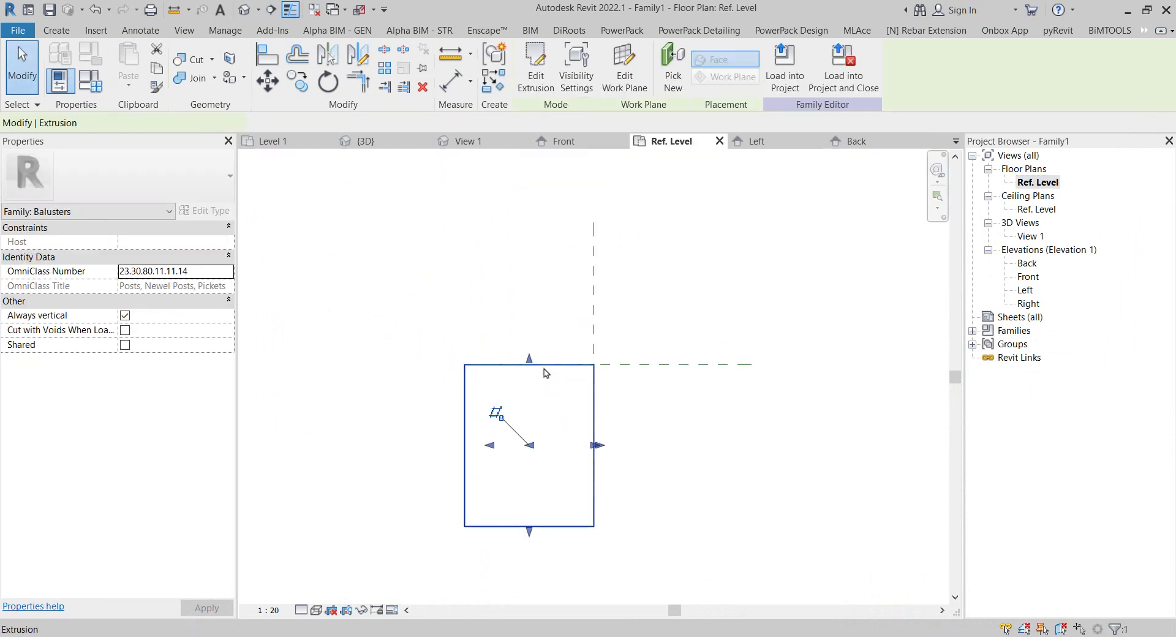
pyautogui.moveTo(529, 359); pyautogui.dragTo(529, 312)
pyautogui.moveTo(522, 517); pyautogui.dragTo(527, 383)
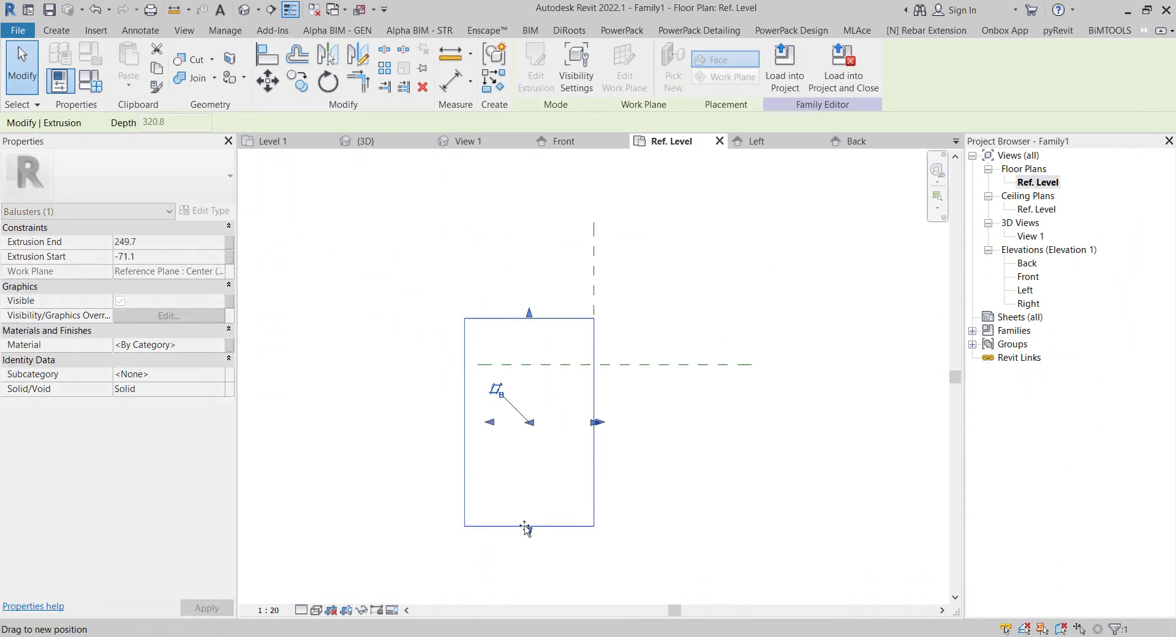
pyautogui.moveTo(532, 319); pyautogui.dragTo(536, 352)
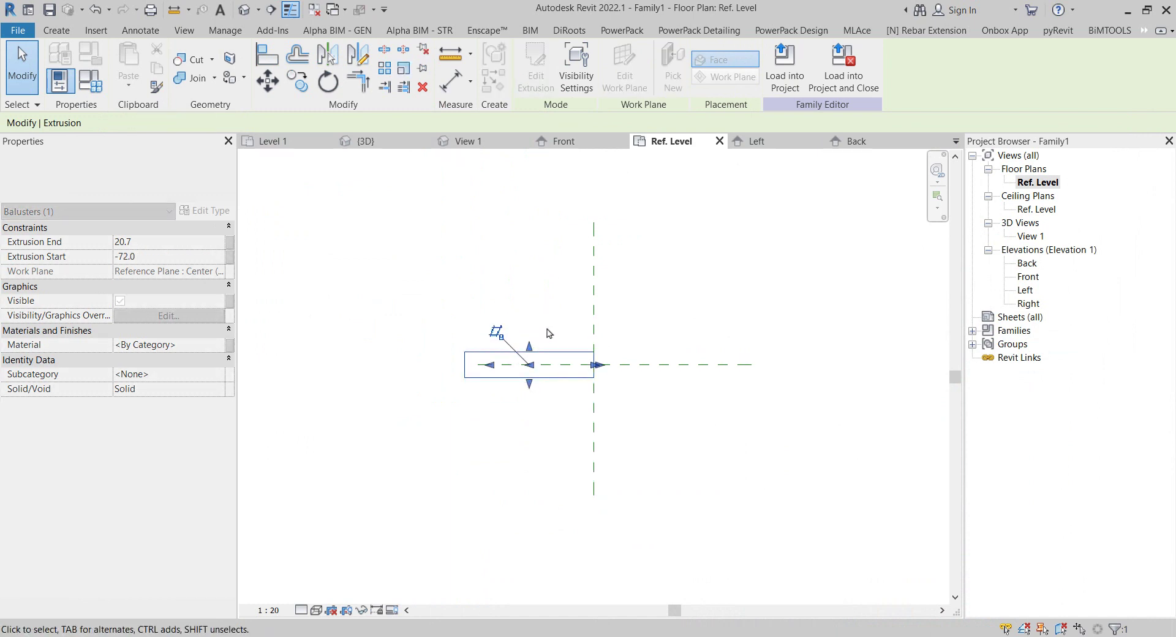
pyautogui.press('Escape')
pyautogui.scroll(-1, 539, 368)
pyautogui.rightClick(477, 216)
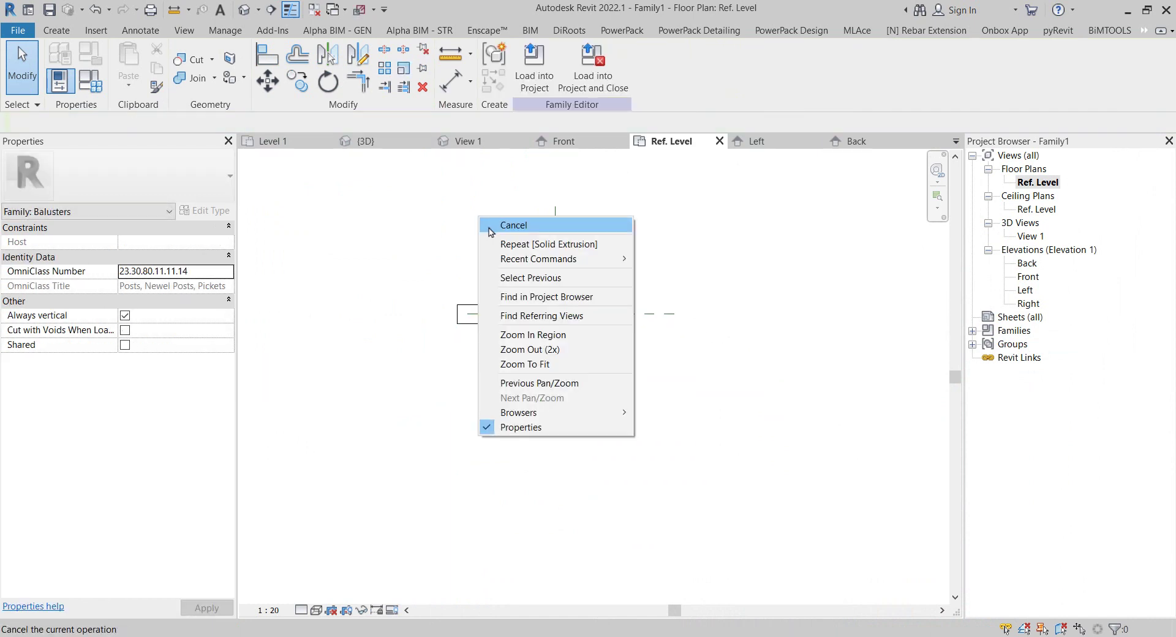
pyautogui.click(488, 222)
pyautogui.rightClick(481, 216)
pyautogui.click(489, 223)
pyautogui.scroll(-1, 490, 294)
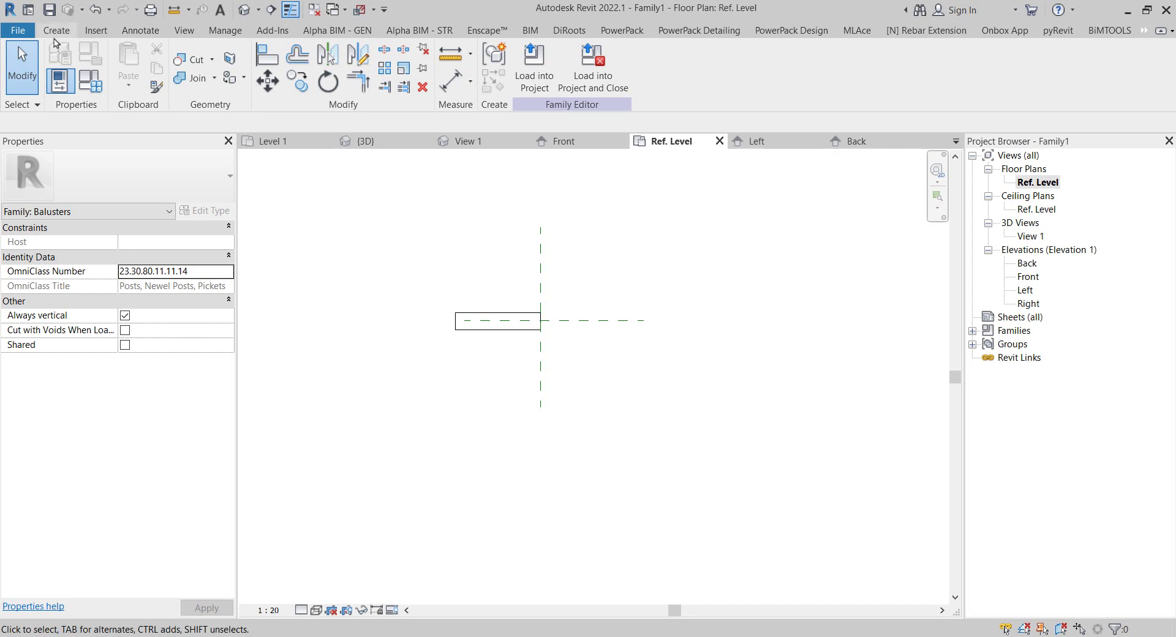
# - Save the family to the Desktop under the file name c1.rfa
pyautogui.click(17, 31)
pyautogui.moveTo(56, 228)
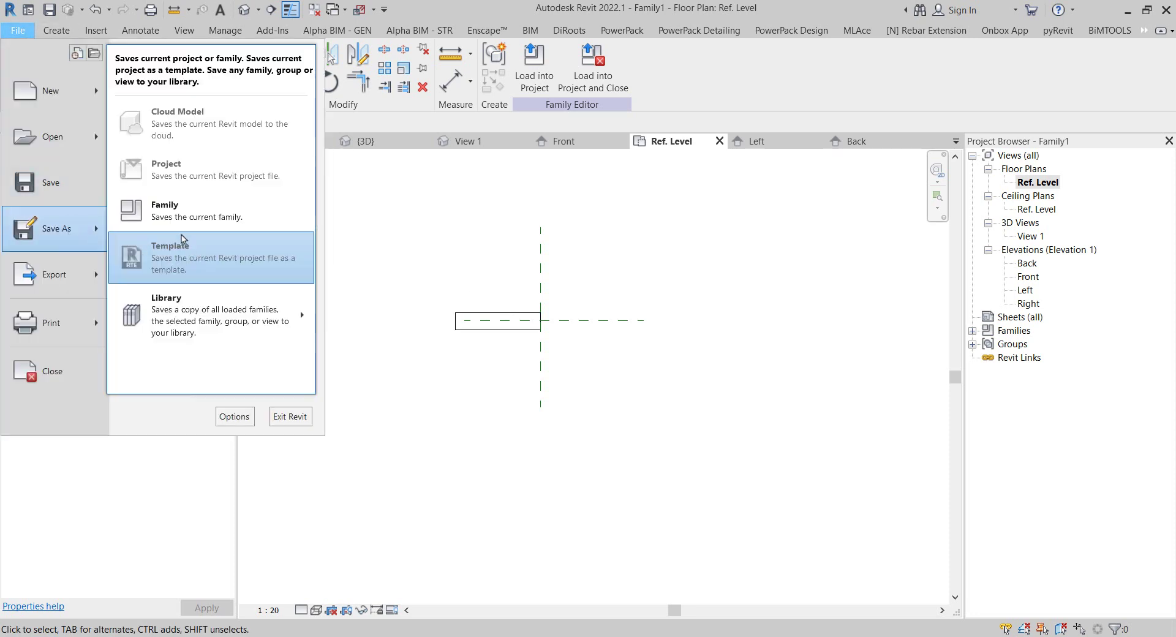
pyautogui.click(190, 205)
pyautogui.click(203, 362)
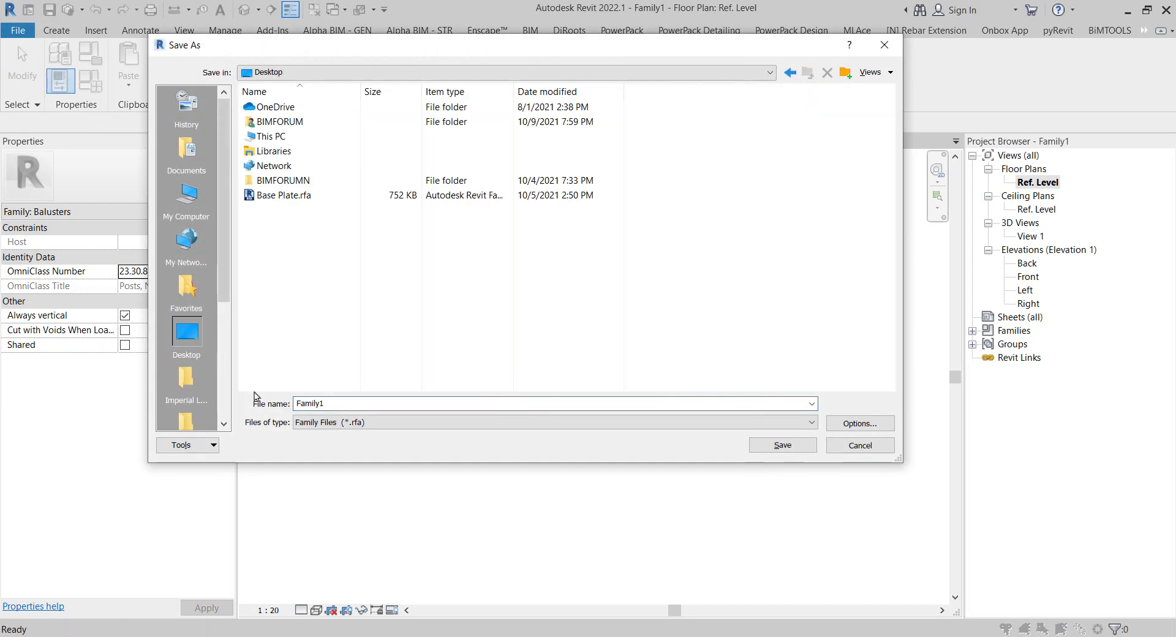
pyautogui.click(361, 403)
pyautogui.write('c1')
pyautogui.click(784, 447)
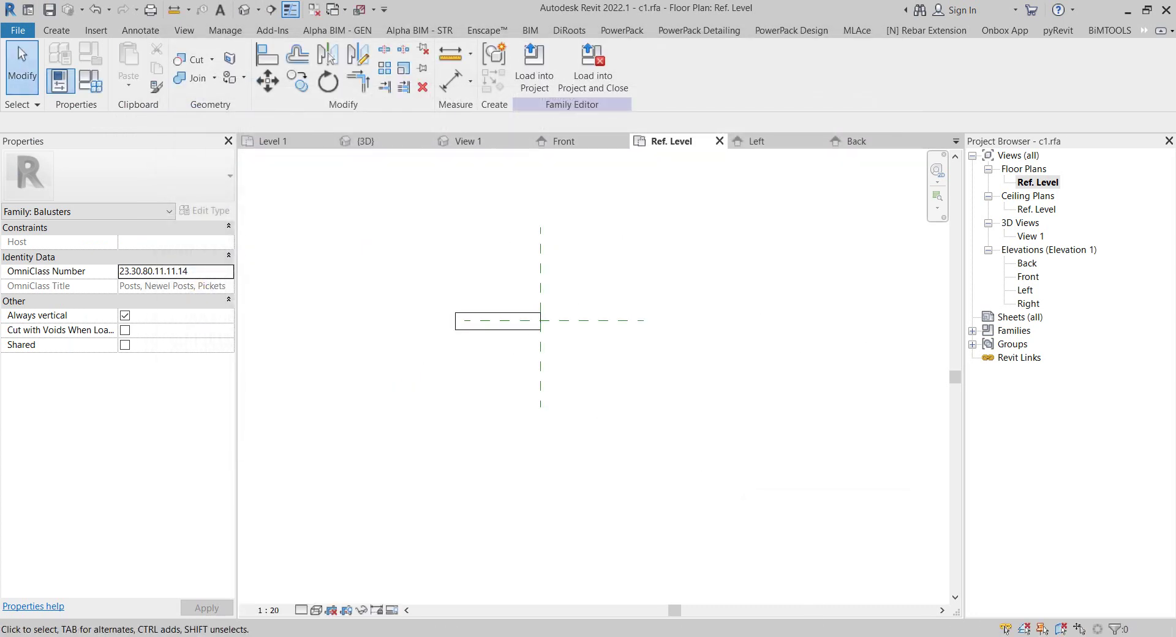
pyautogui.keyDown('ctrl'); pyautogui.scroll(3, 703, 577); pyautogui.keyUp('ctrl')
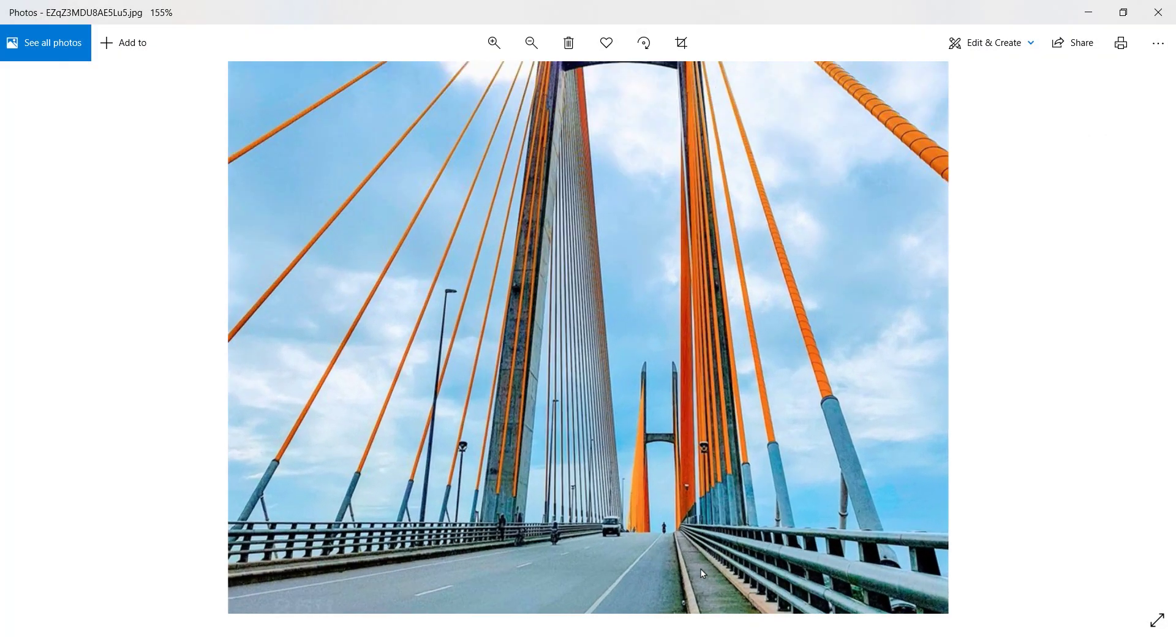
pyautogui.keyDown('ctrl'); pyautogui.scroll(-1, 908, 417); pyautogui.keyUp('ctrl')
pyautogui.moveTo(802, 579)
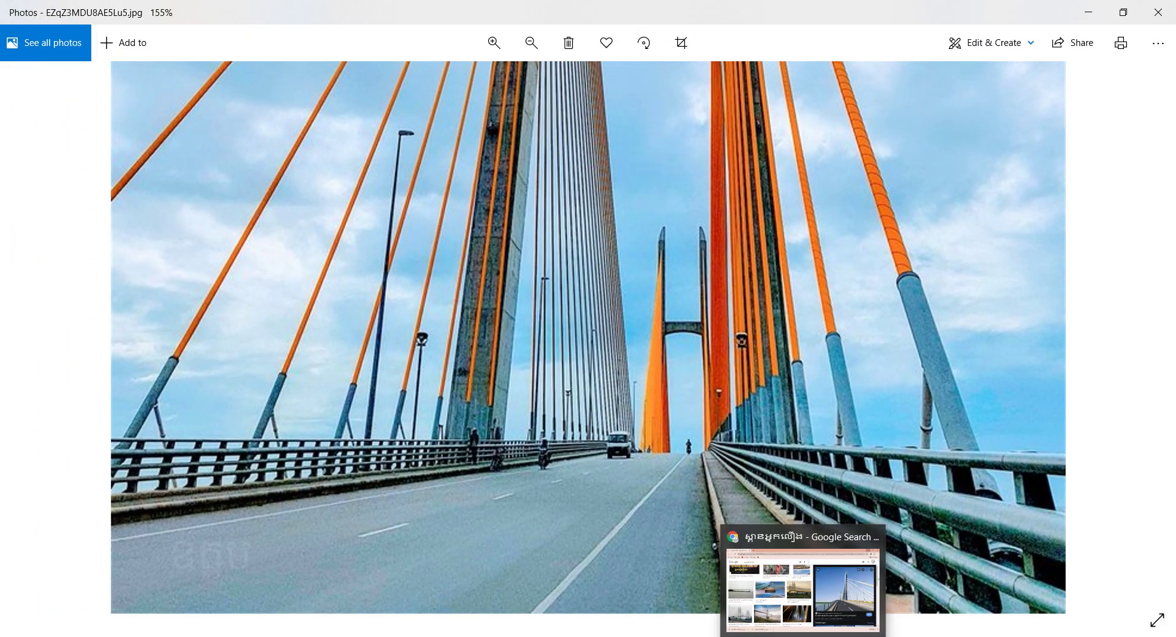
pyautogui.click(616, 576)
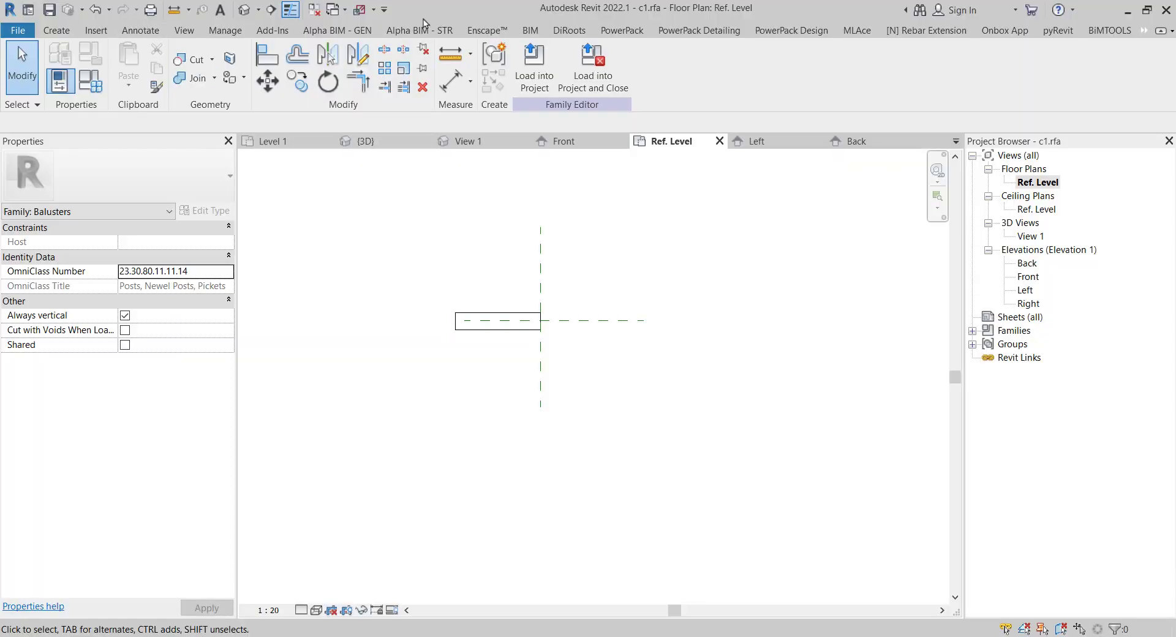
# - In Project2, duplicate a bridge railing's 900mm Pipe type as a new type named rail
pyautogui.click(299, 141)
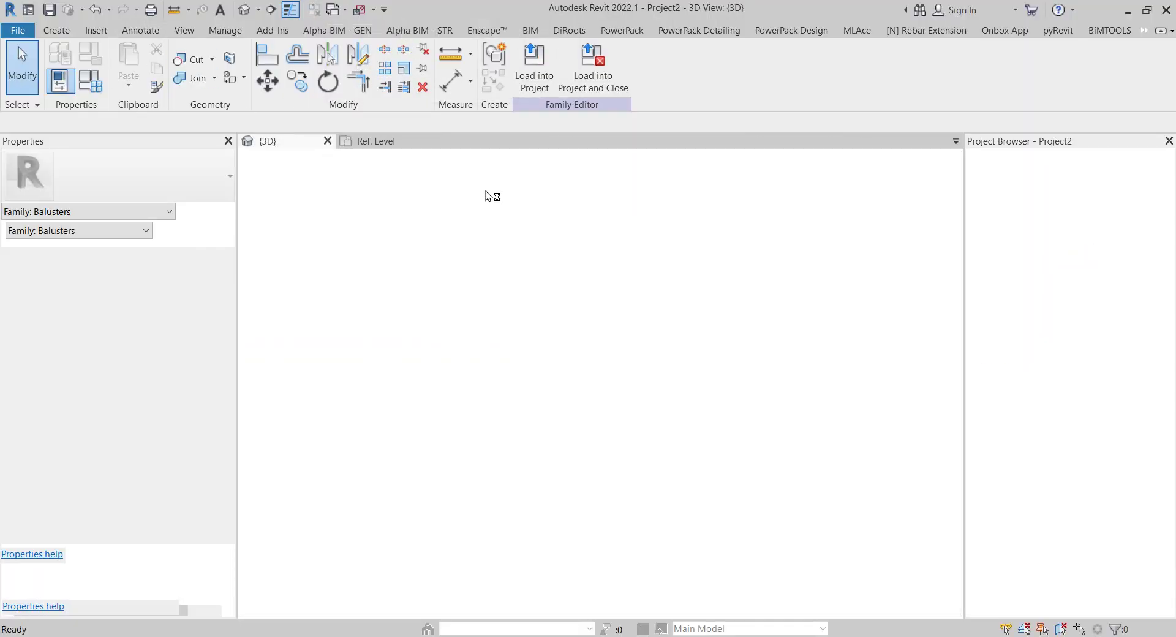
pyautogui.click(485, 359)
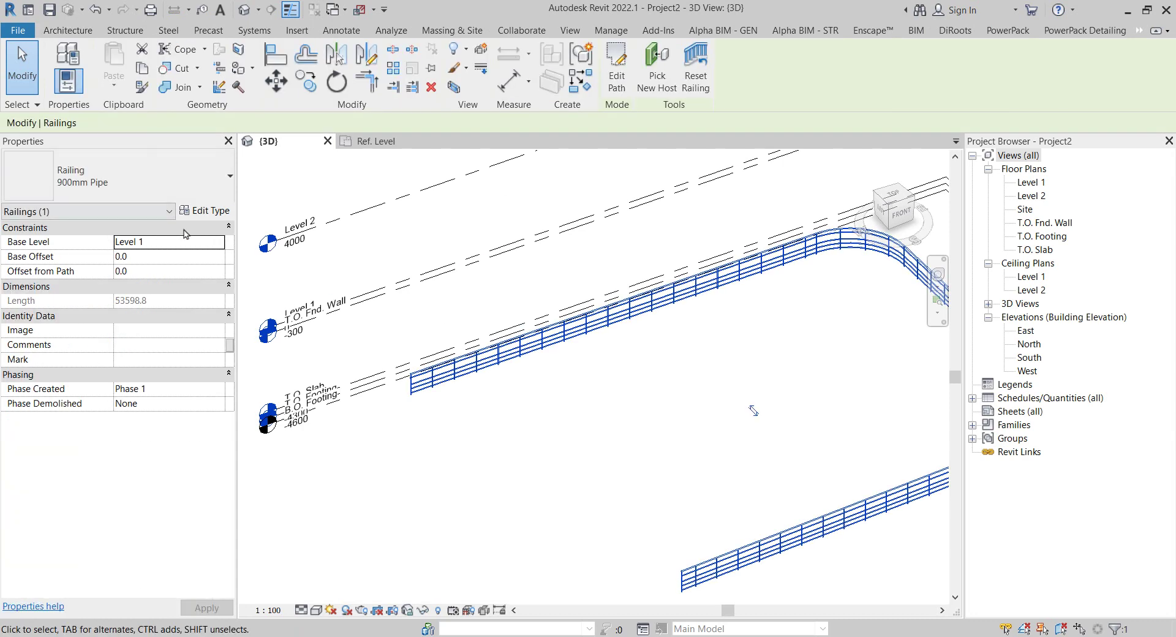
pyautogui.click(204, 210)
pyautogui.click(811, 89)
pyautogui.write('rail')
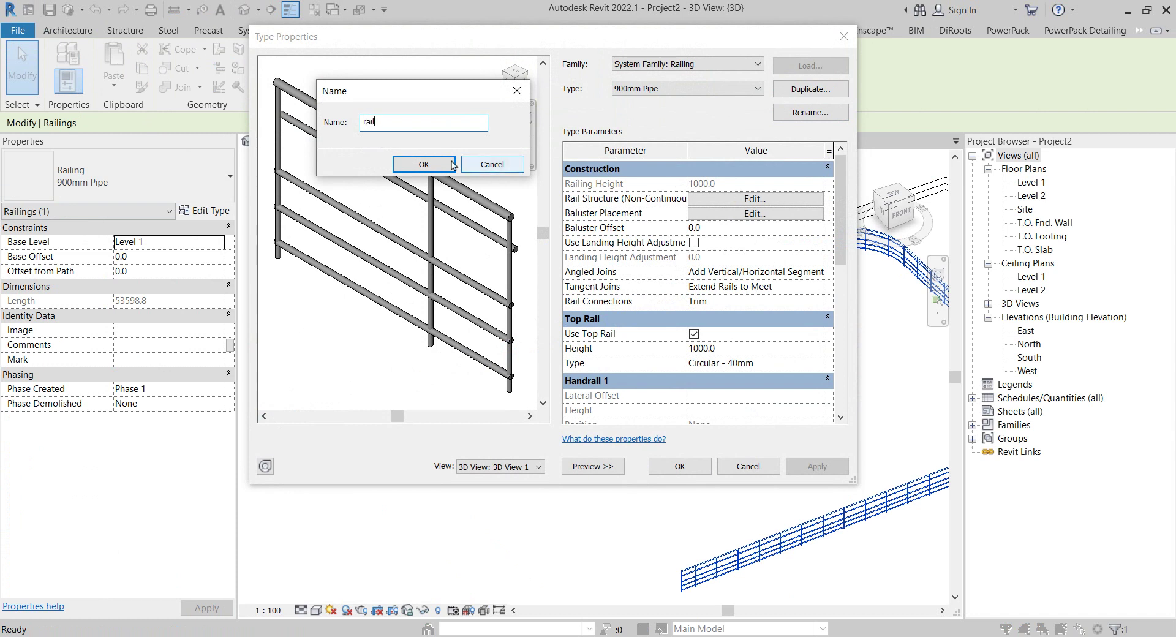
pyautogui.click(453, 165)
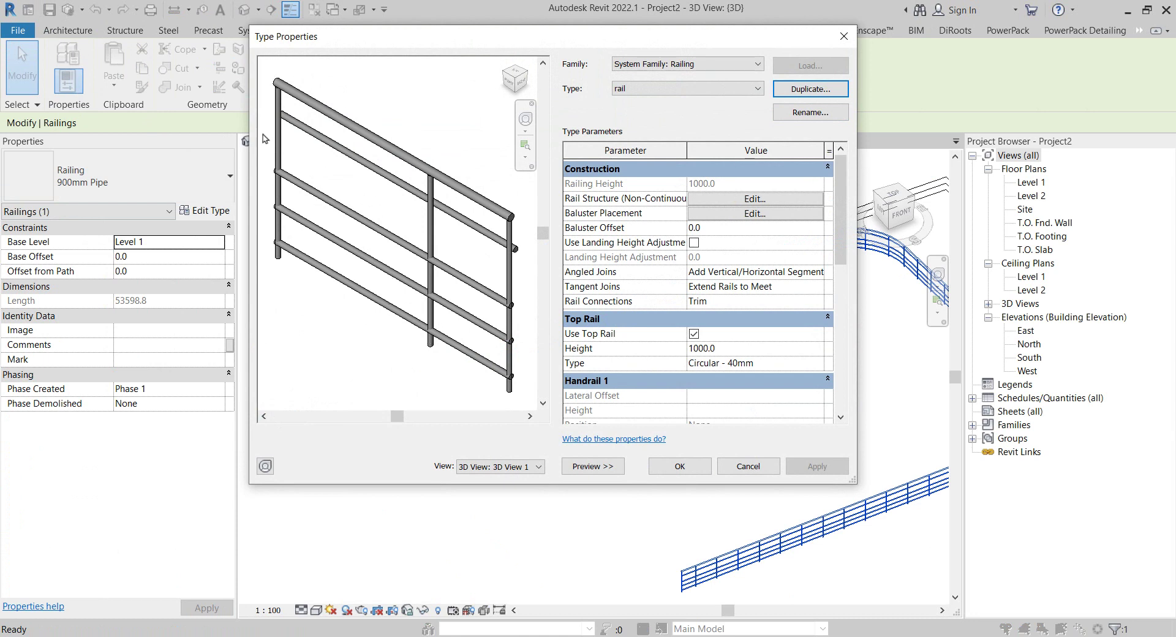
# - Review the regular baluster family choices, then close both railing type dialogs without changes
pyautogui.click(698, 212)
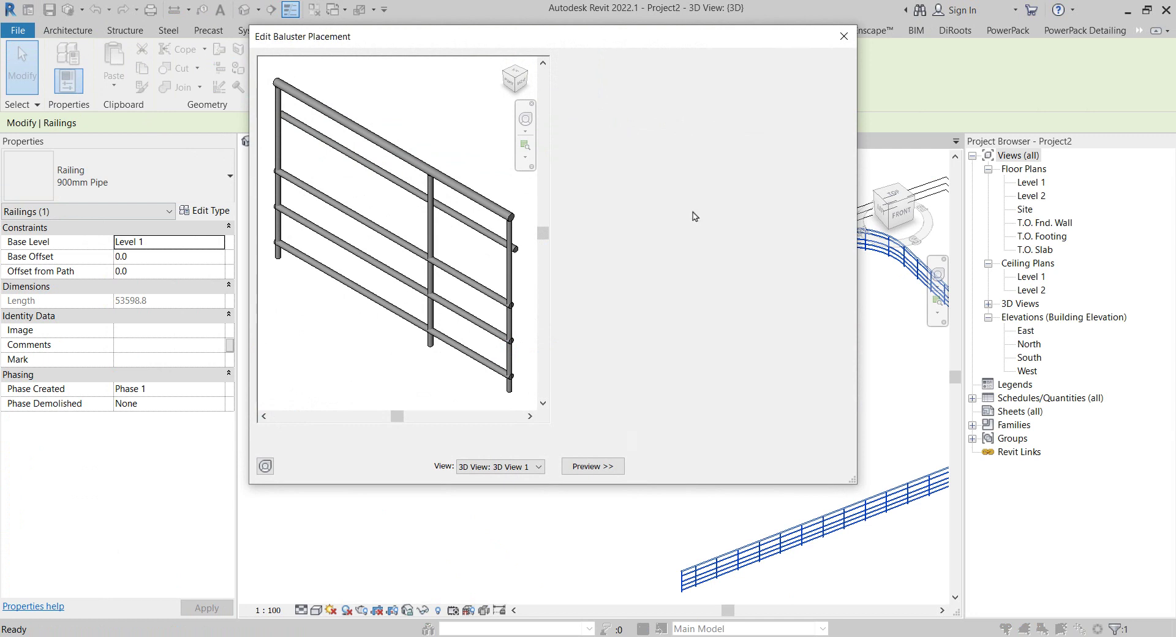
pyautogui.click(625, 139)
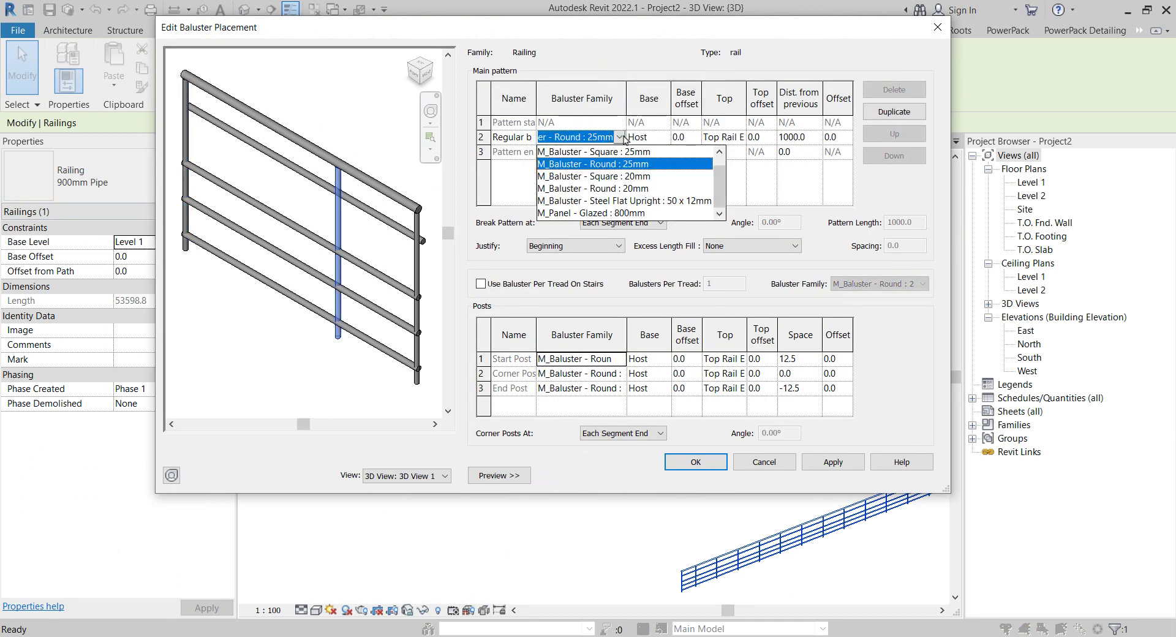
pyautogui.scroll(1, 625, 155)
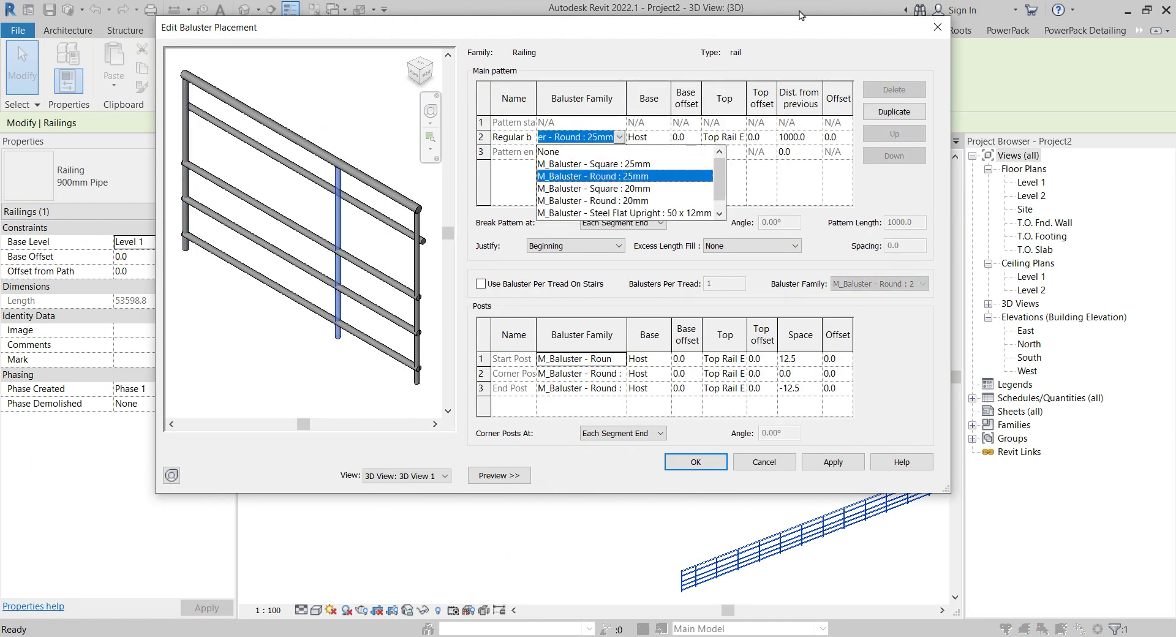
pyautogui.click(928, 30)
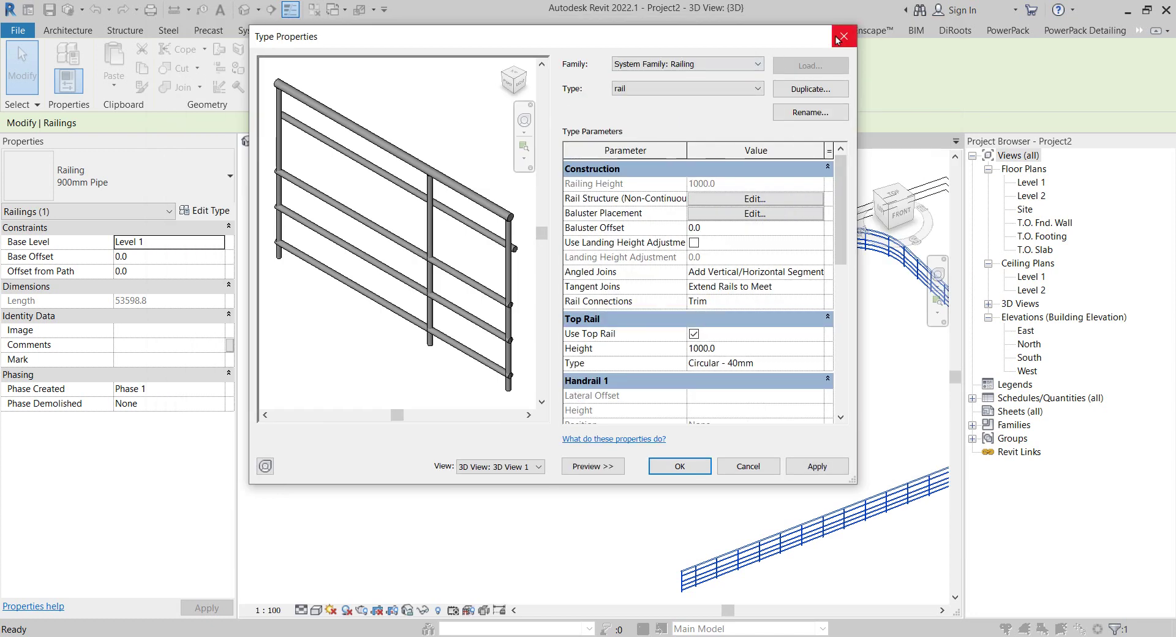
pyautogui.click(843, 37)
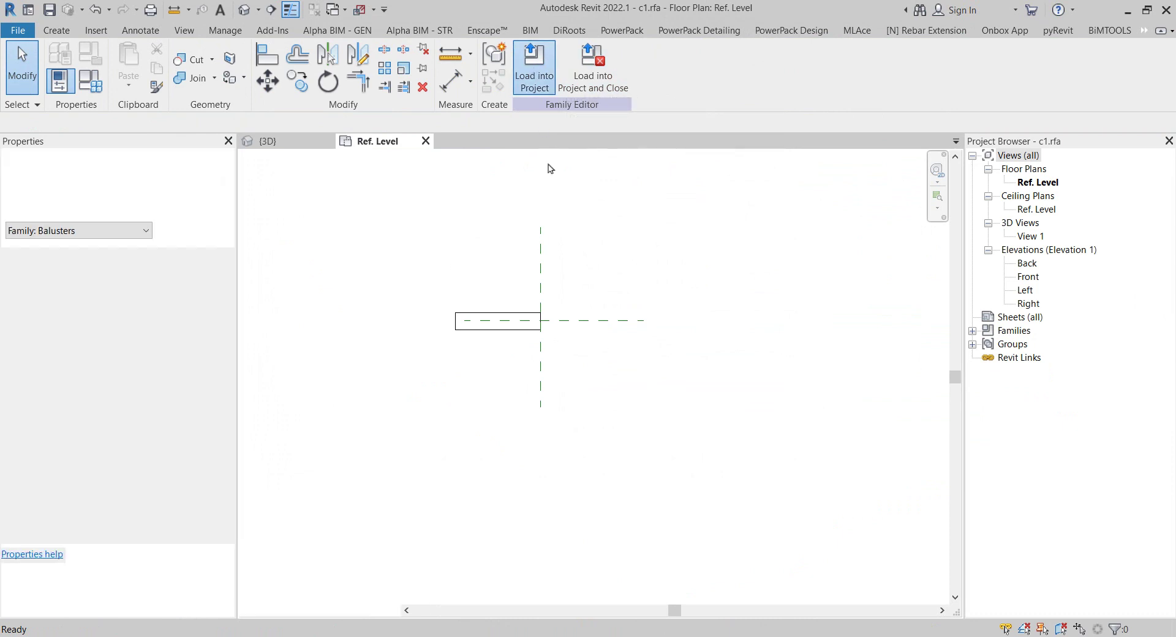
# - In the project 3D view, set the railing type's regular baluster family to c1 : c1 and apply
pyautogui.hotkey('ctrl', 'Tab')
pyautogui.click(375, 143)
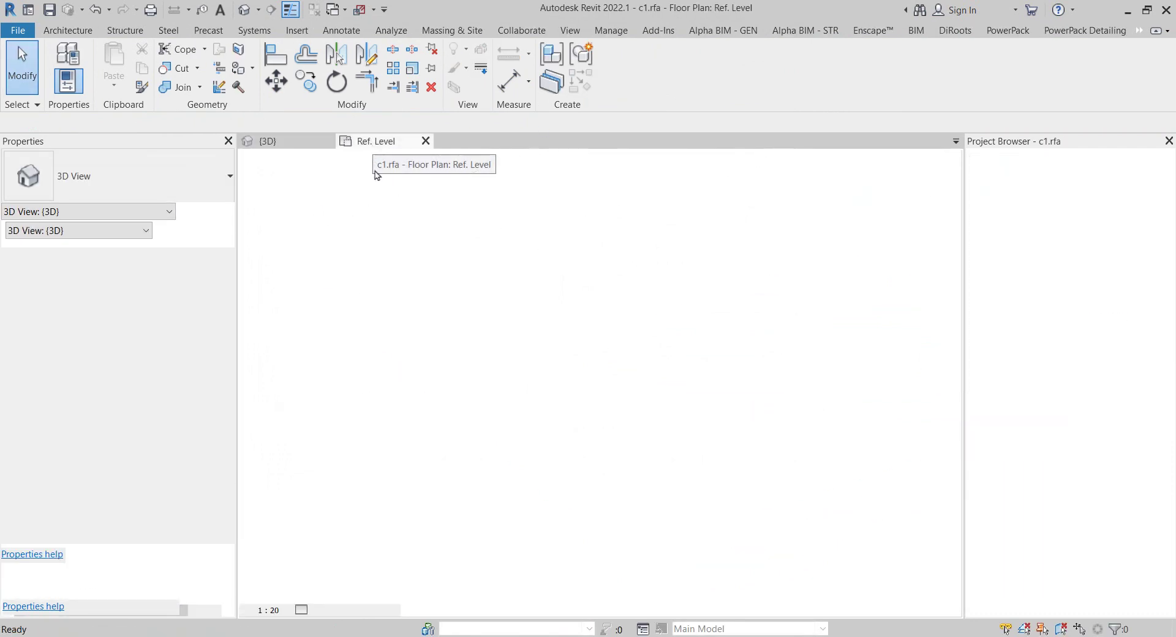
pyautogui.click(314, 142)
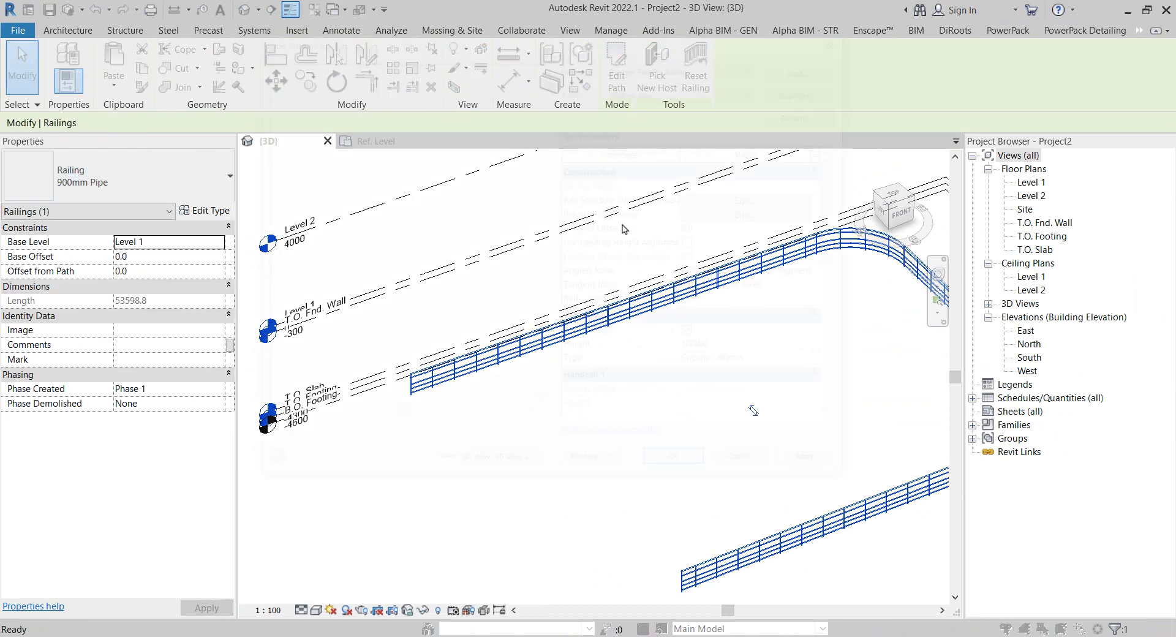
pyautogui.click(748, 218)
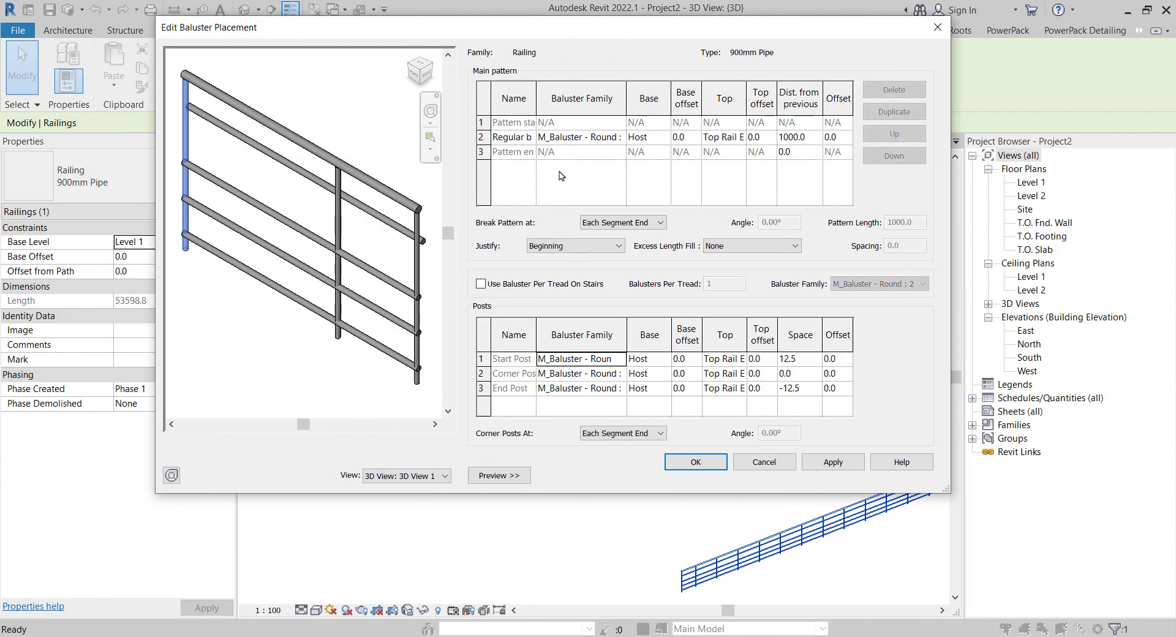
pyautogui.click(617, 141)
pyautogui.click(620, 137)
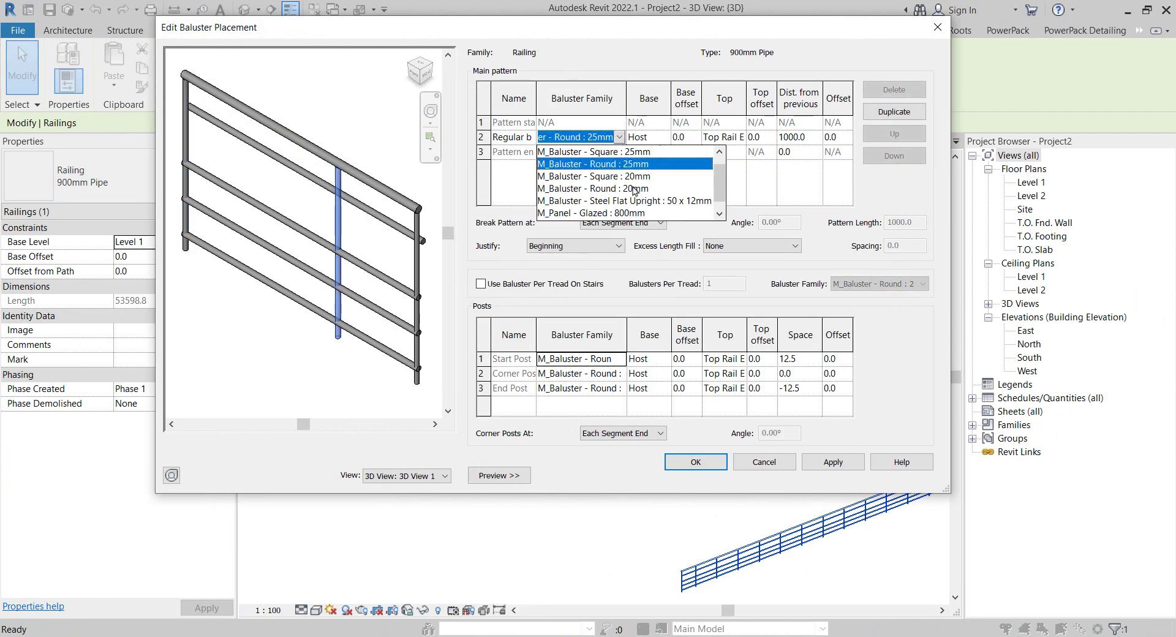
pyautogui.scroll(1, 626, 215)
pyautogui.scroll(-2, 613, 188)
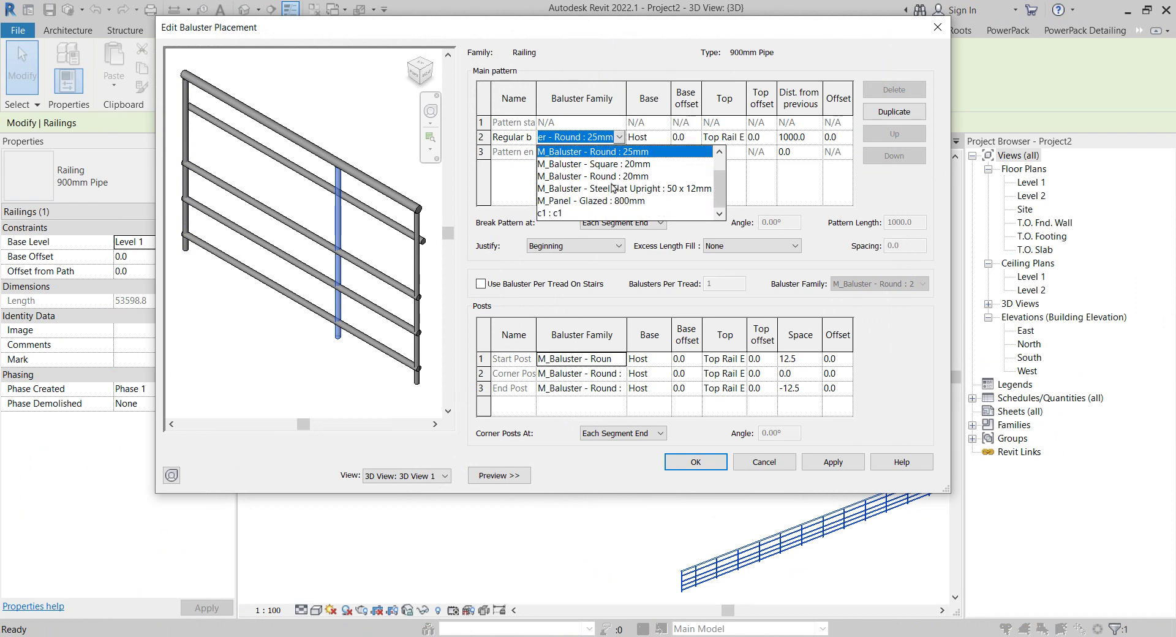
pyautogui.press('Escape')
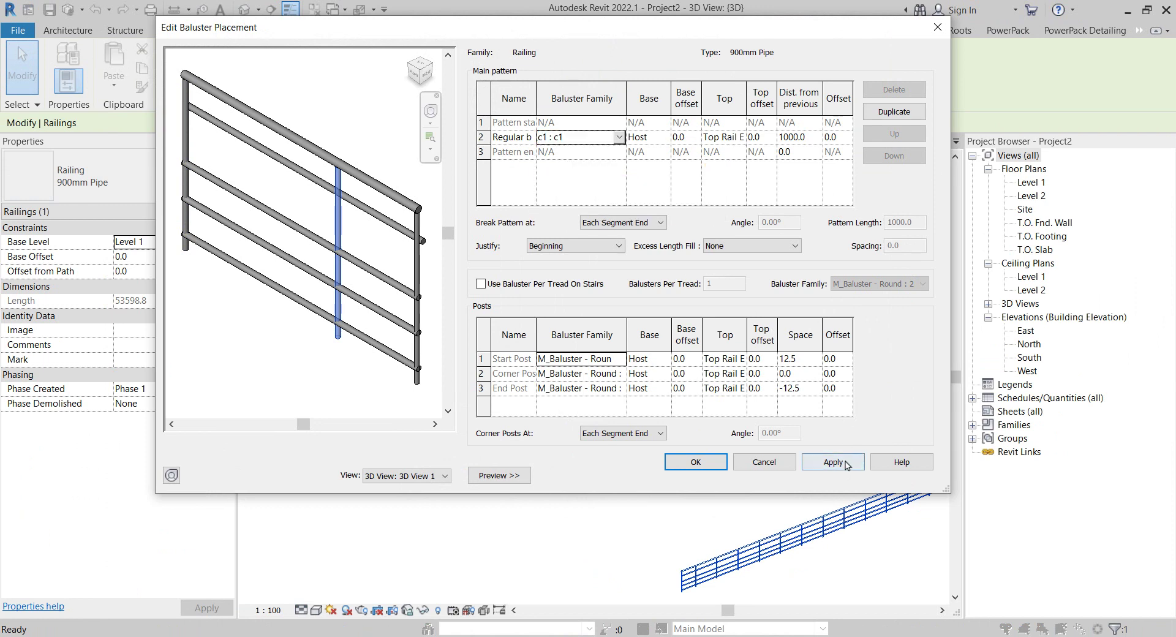
pyautogui.click(846, 464)
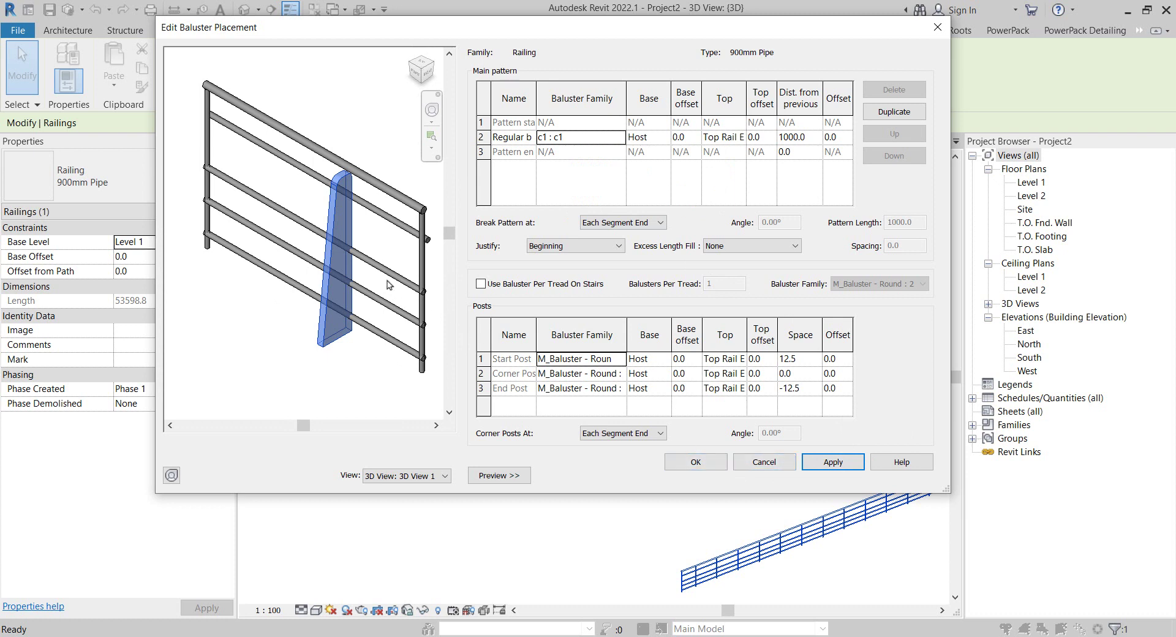
pyautogui.keyDown('shift'); pyautogui.moveTo(387, 285); pyautogui.dragTo(296, 248, button='middle'); pyautogui.keyUp('shift')
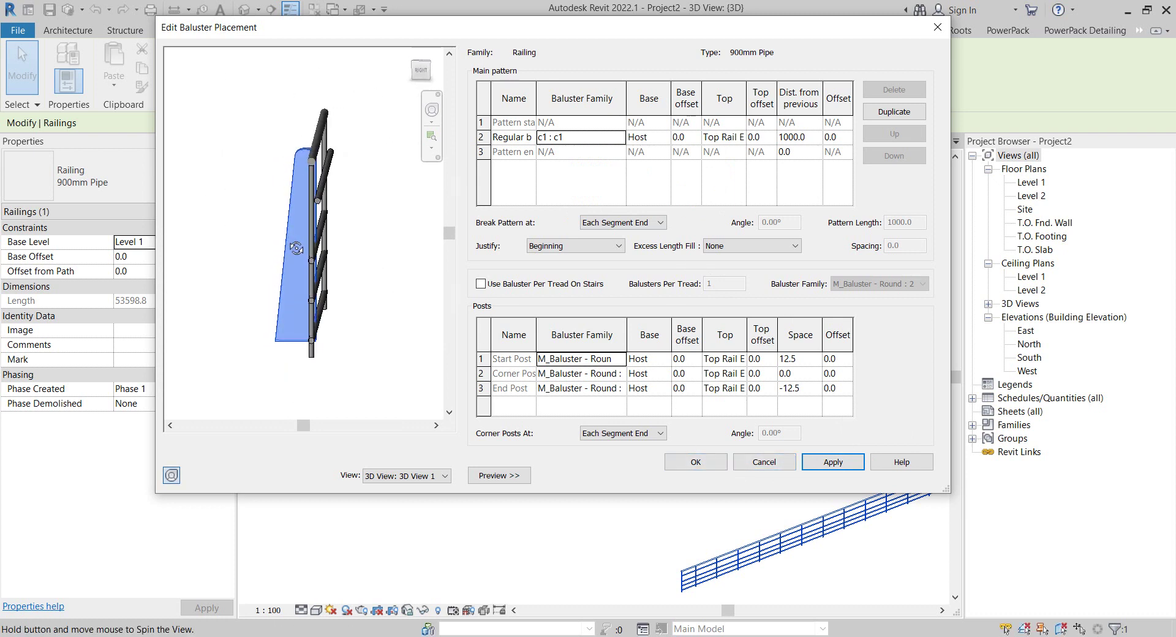
pyautogui.moveTo(297, 248)
pyautogui.keyDown('shift'); pyautogui.mouseDown(button='middle')
pyautogui.moveTo(251, 279)
pyautogui.moveTo(369, 263)
pyautogui.mouseUp(button='middle'); pyautogui.keyUp('shift')
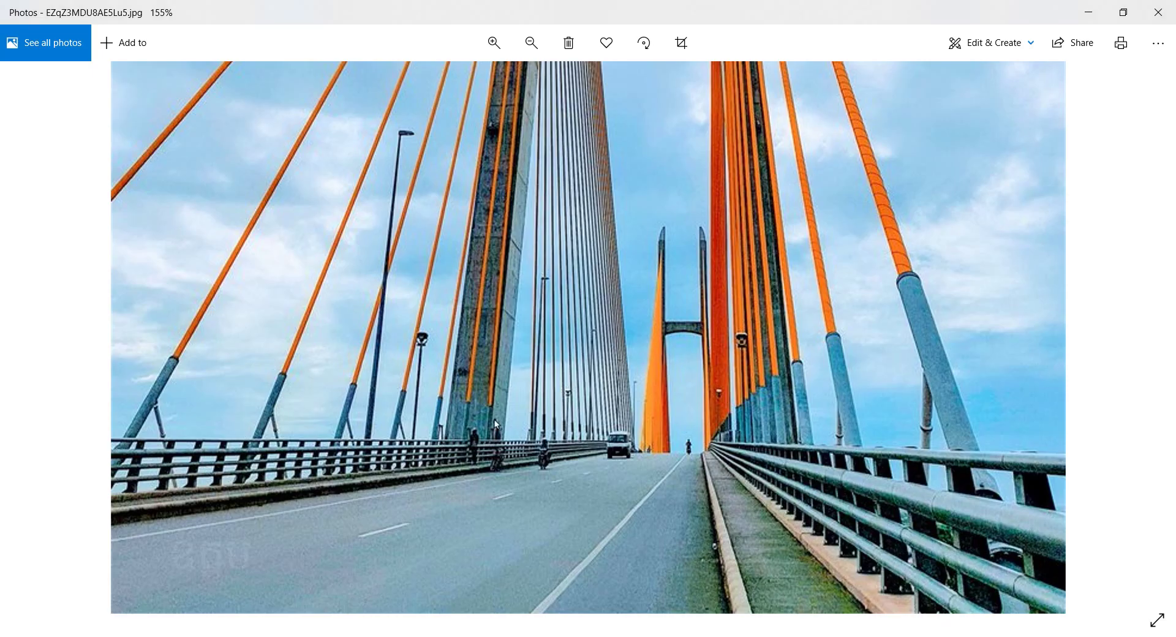
pyautogui.scroll(3, 281, 481)
pyautogui.scroll(3, 318, 398)
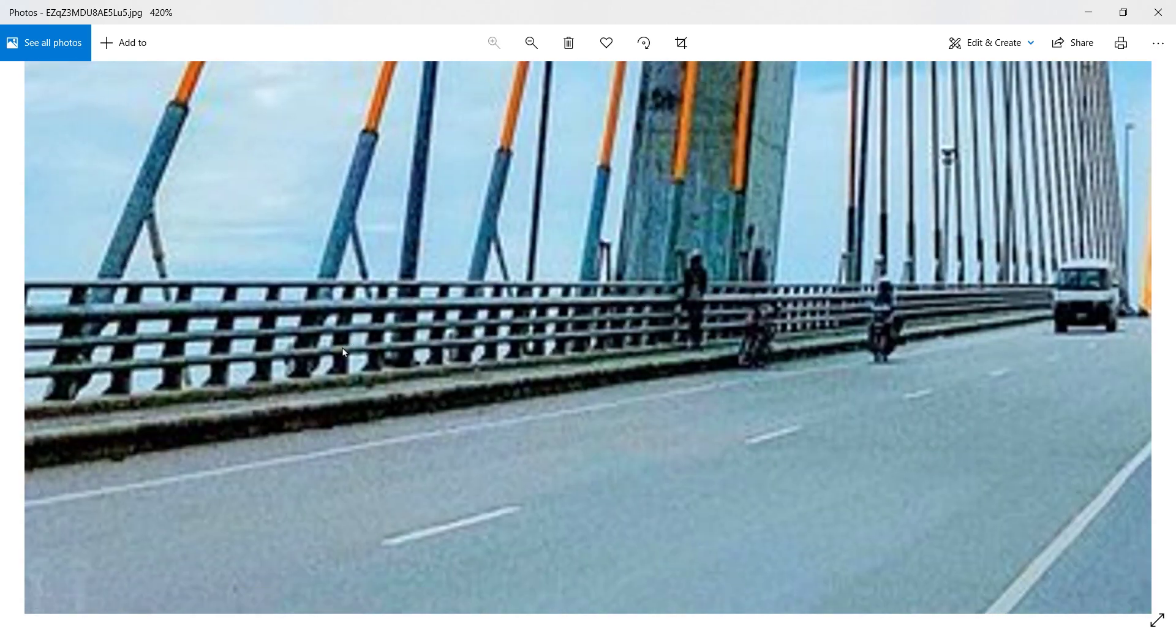
pyautogui.scroll(-5, 376, 334)
pyautogui.scroll(-2, 428, 349)
pyautogui.scroll(4, 691, 543)
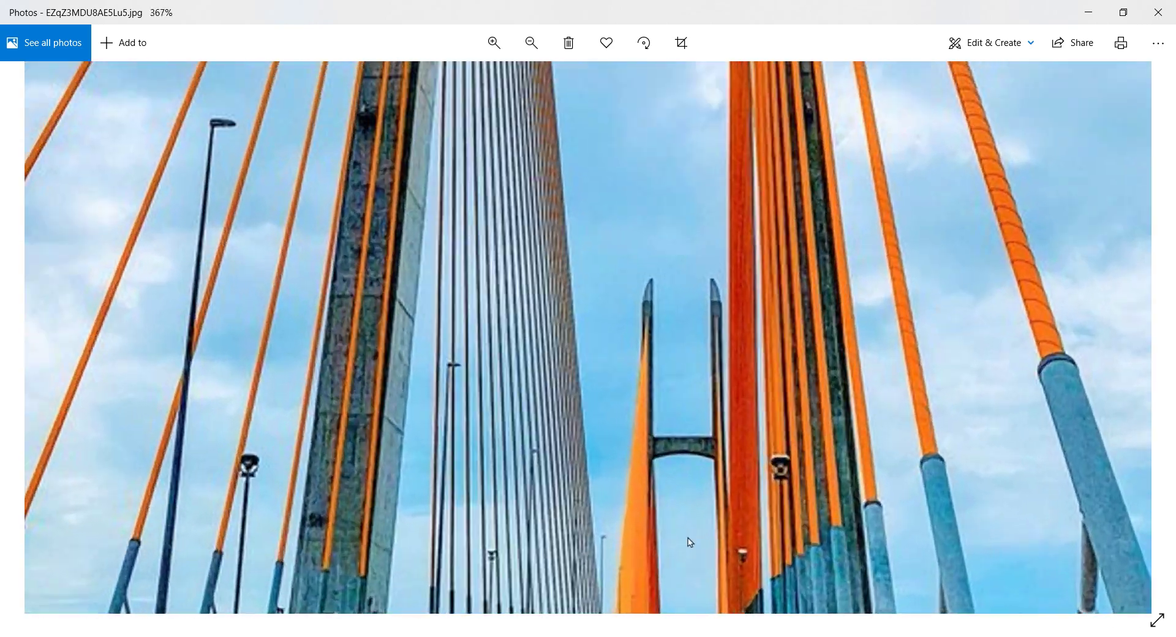
pyautogui.scroll(3, 714, 190)
pyautogui.scroll(-4, 714, 191)
pyautogui.scroll(1, 402, 354)
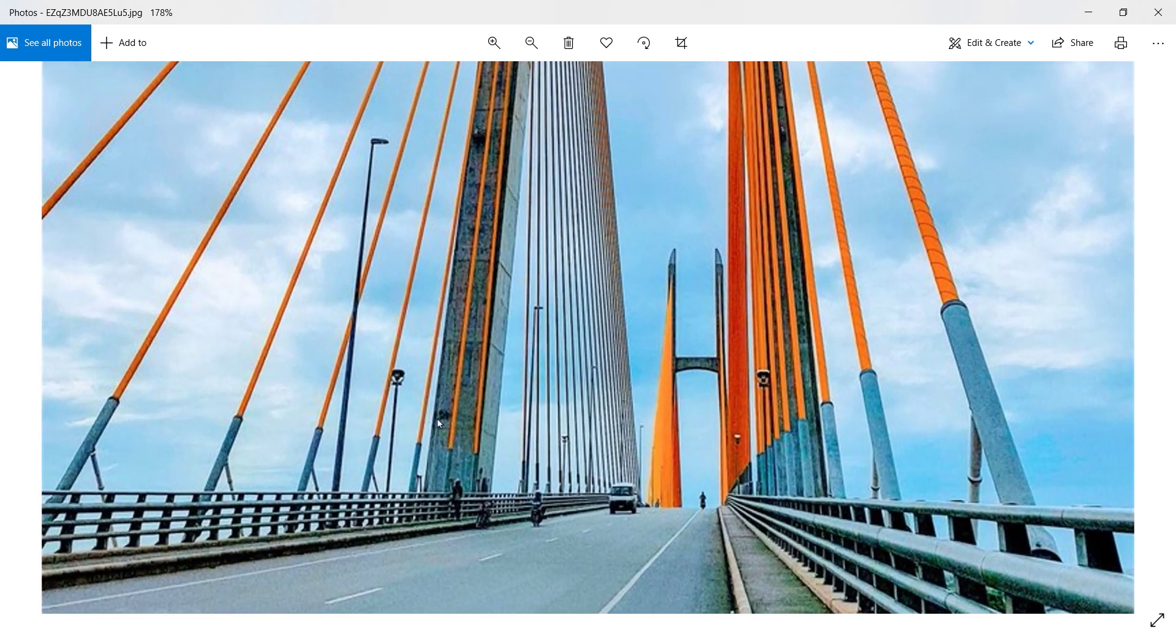
pyautogui.scroll(1, 403, 354)
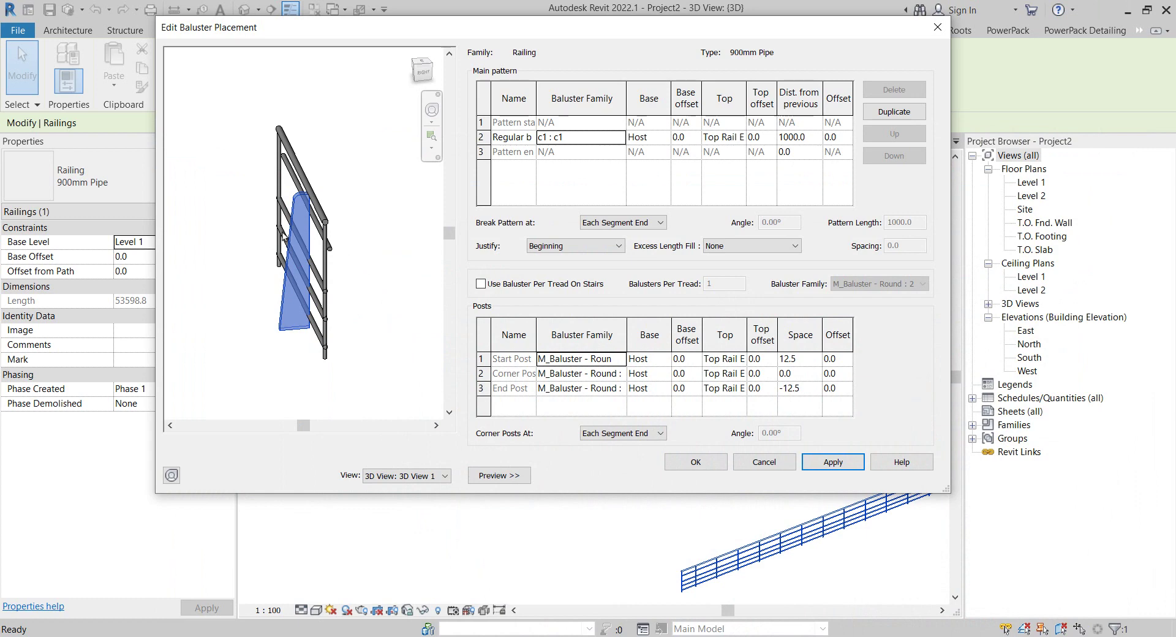
# - Inspect the new plate baluster in the preview, then close both railing dialogs and return to c1.rfa
pyautogui.moveTo(284, 239)
pyautogui.keyDown('shift'); pyautogui.mouseDown(button='middle')
pyautogui.moveTo(310, 307)
pyautogui.moveTo(415, 374)
pyautogui.moveTo(277, 340)
pyautogui.mouseUp(button='middle'); pyautogui.keyUp('shift')
pyautogui.scroll(4, 336, 310)
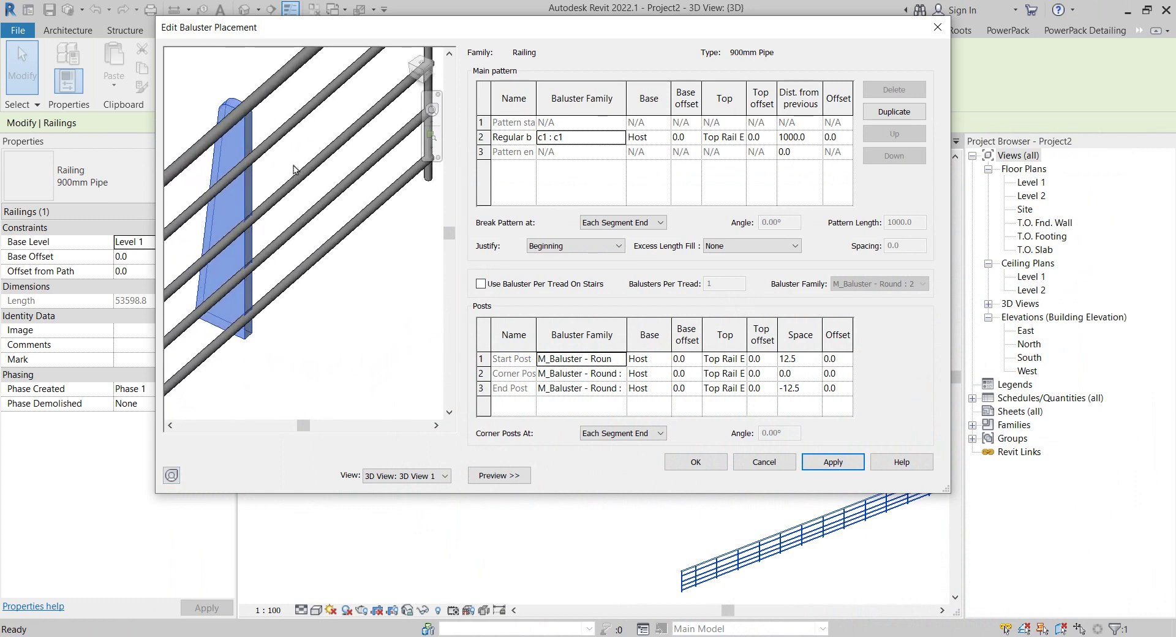
pyautogui.moveTo(293, 169)
pyautogui.keyDown('shift'); pyautogui.mouseDown(button='middle')
pyautogui.moveTo(371, 212)
pyautogui.moveTo(344, 172)
pyautogui.moveTo(333, 294)
pyautogui.moveTo(399, 360)
pyautogui.moveTo(331, 228)
pyautogui.moveTo(368, 258)
pyautogui.mouseUp(button='middle'); pyautogui.keyUp('shift')
pyautogui.scroll(3, 341, 152)
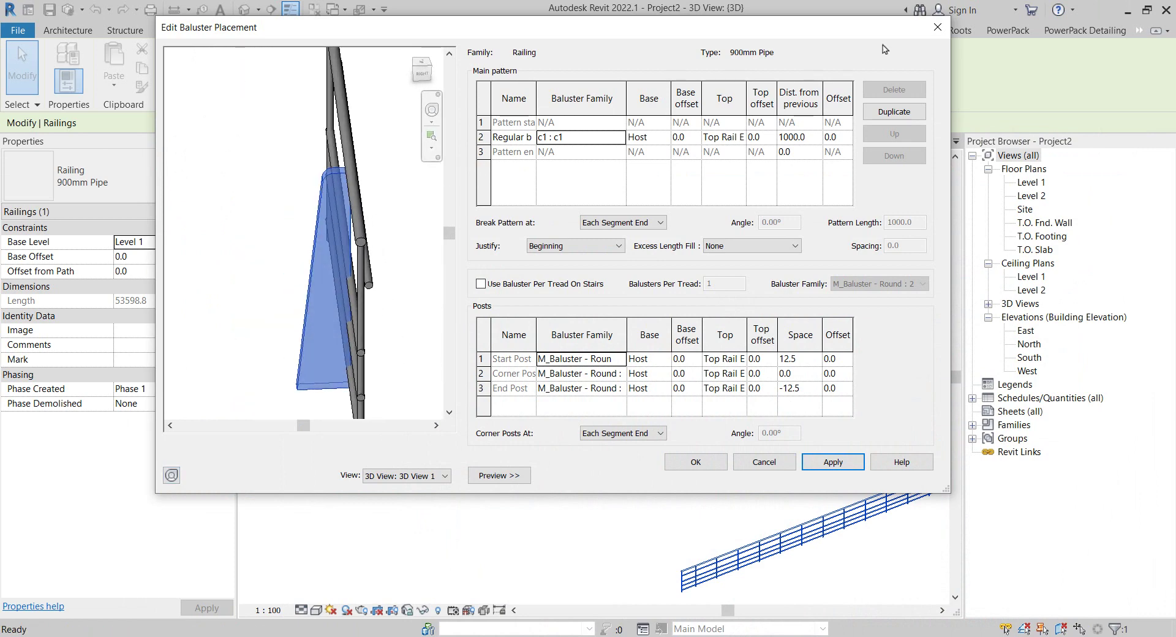
pyautogui.click(947, 35)
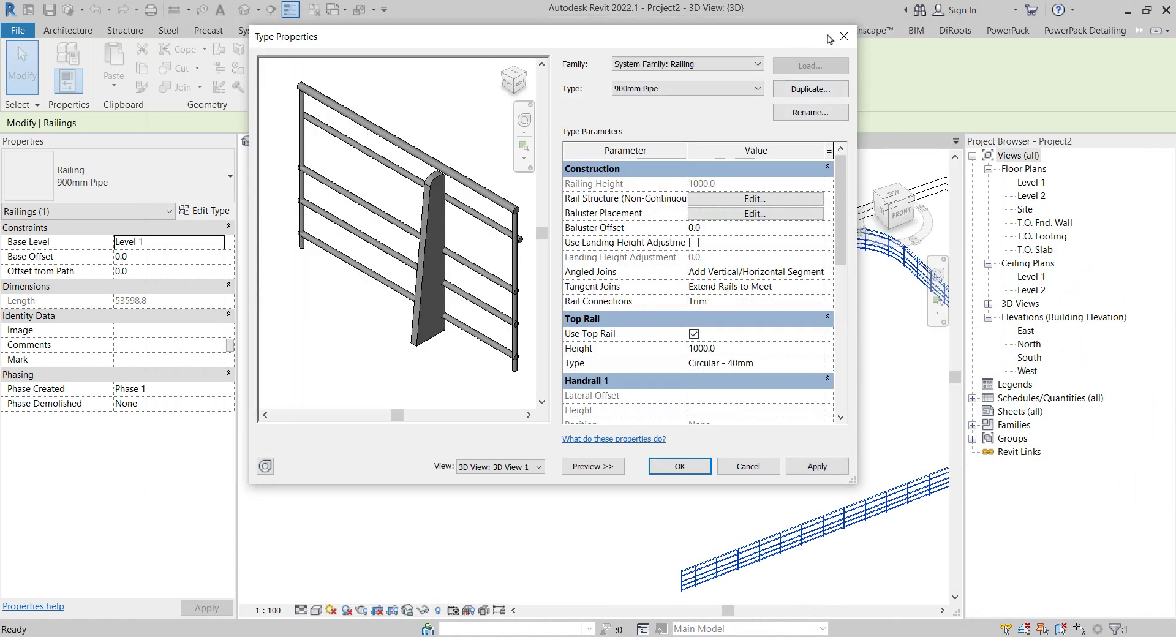
pyautogui.click(844, 36)
pyautogui.press('Escape')
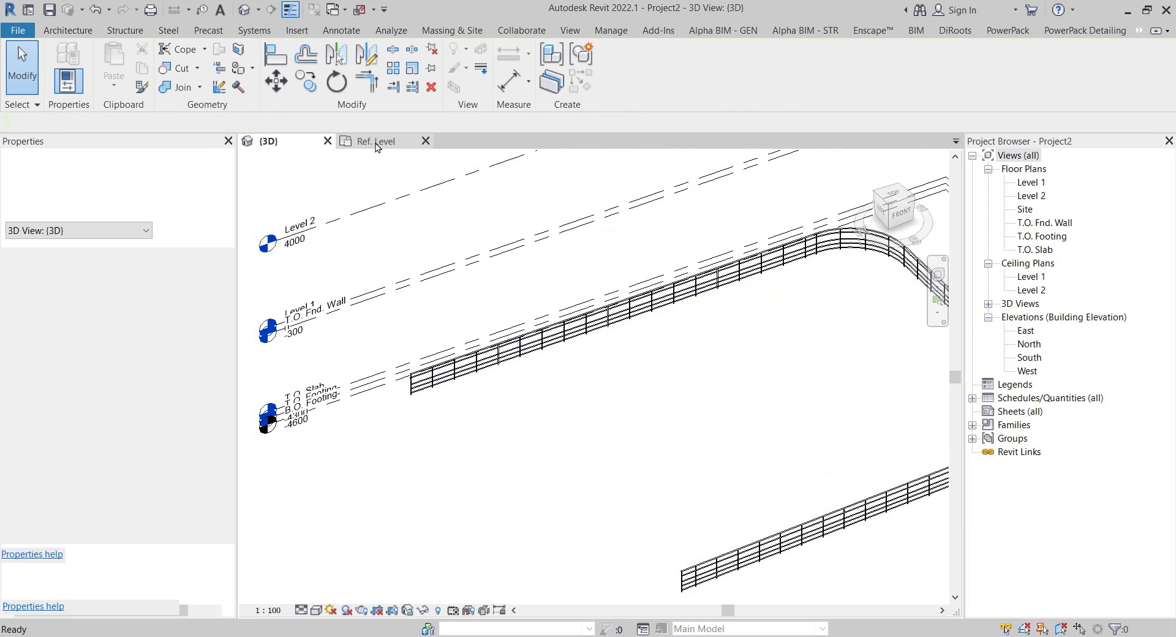
pyautogui.click(377, 145)
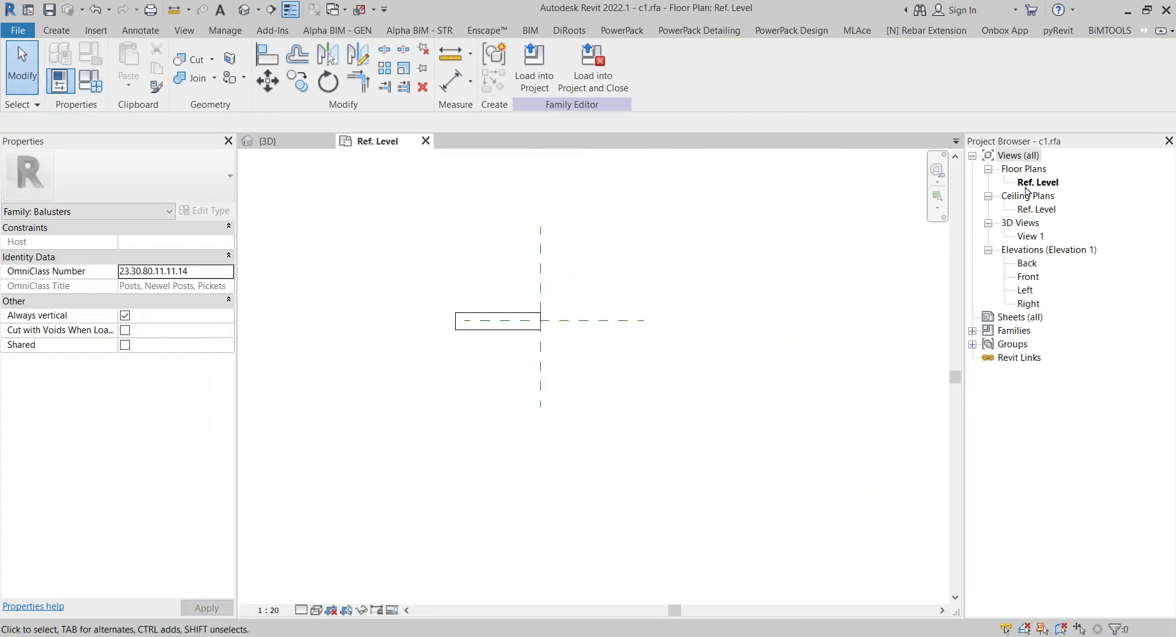
# - Add an EQ dimension and a 38 width dimension to the baluster rectangle
pyautogui.scroll(5, 553, 334)
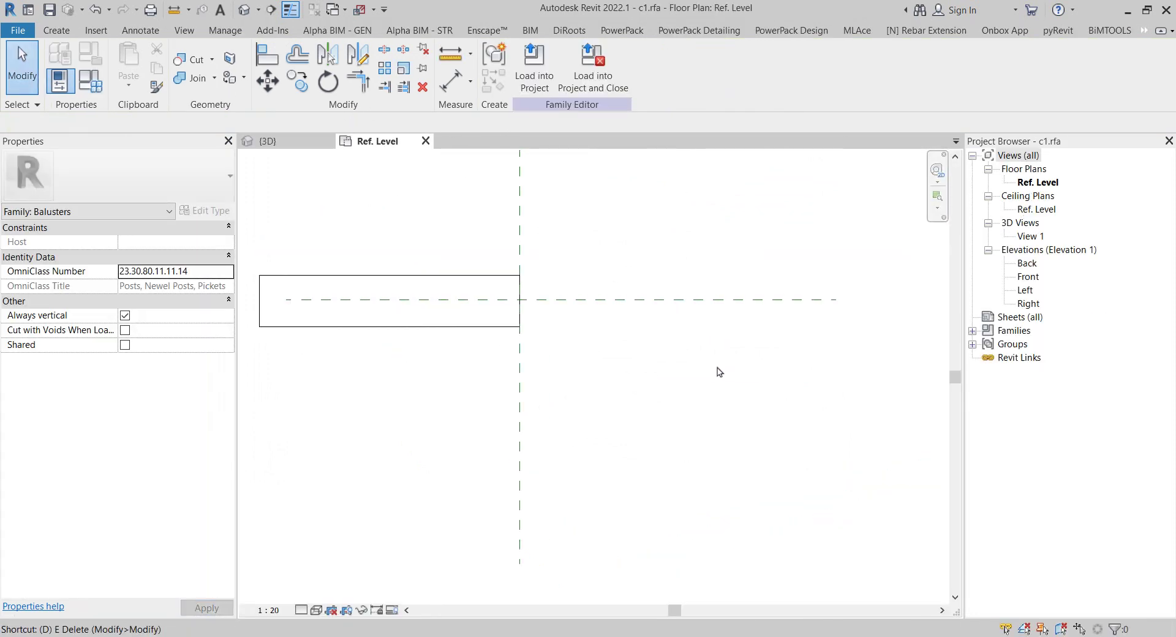
pyautogui.press('i')
pyautogui.scroll(3, 553, 343)
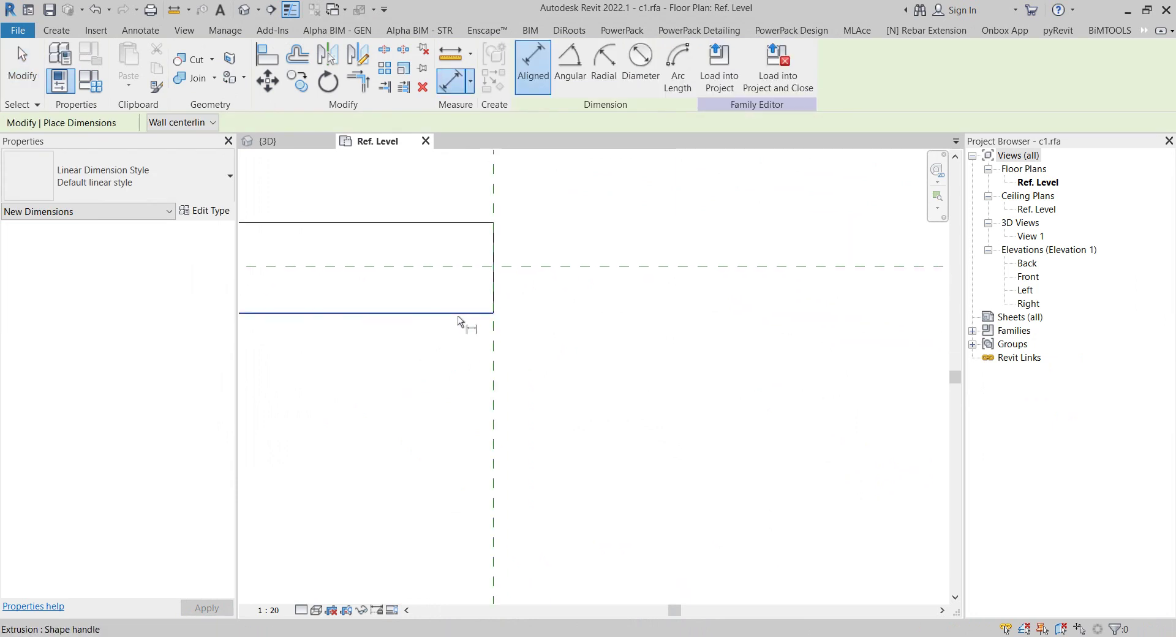
pyautogui.click(460, 320)
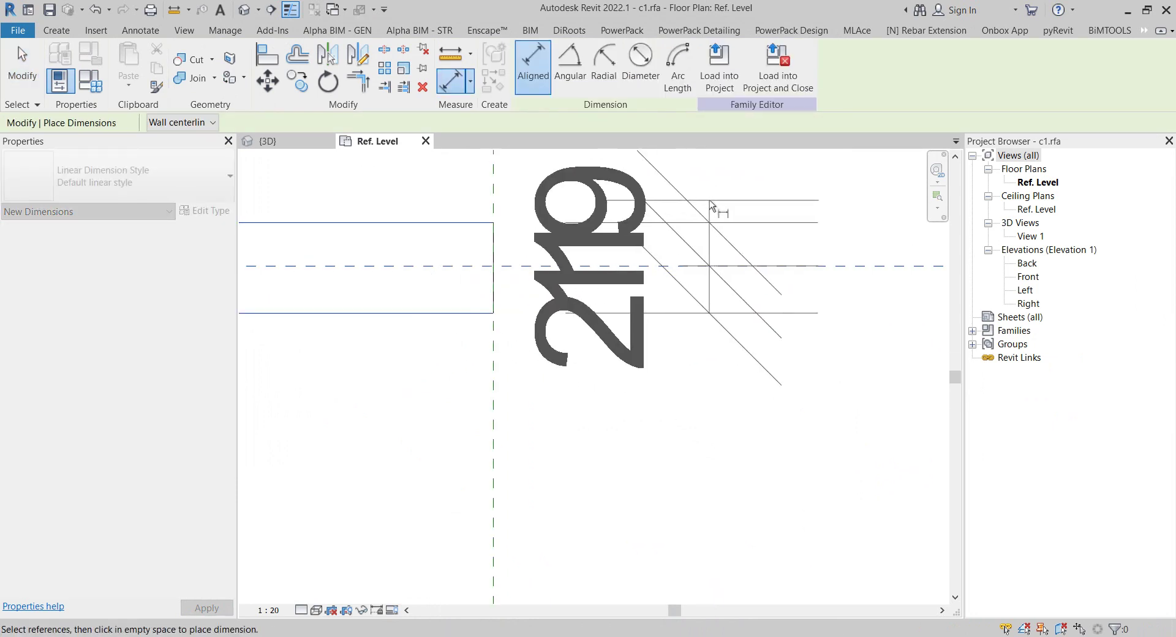
pyautogui.click(582, 269)
pyautogui.scroll(-5, 683, 273)
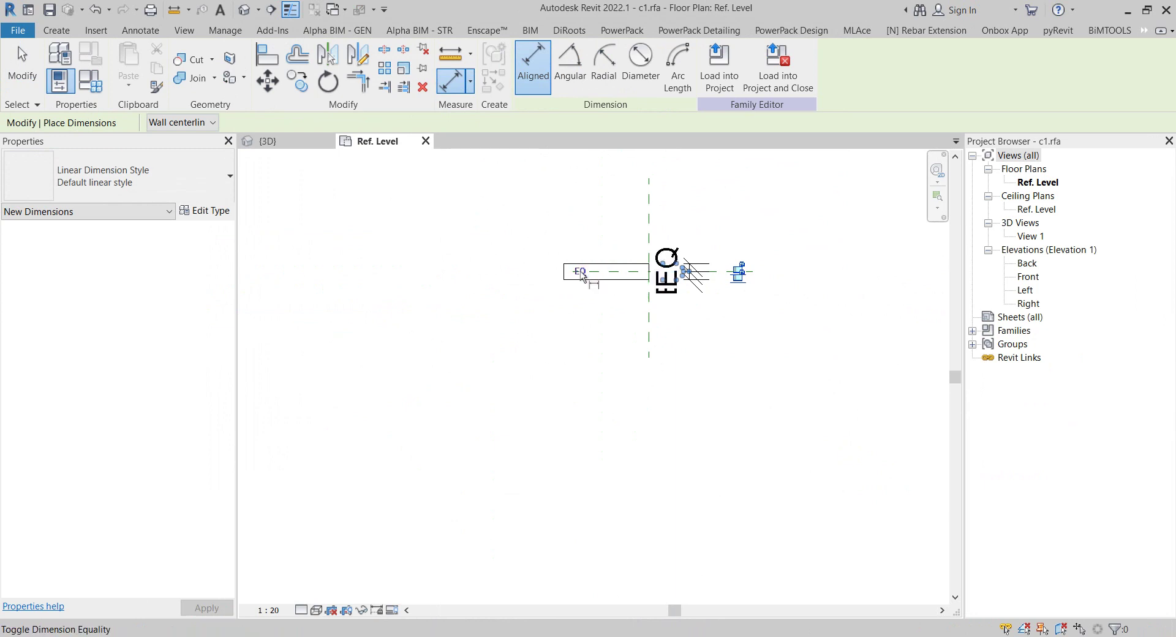
pyautogui.scroll(1, 581, 274)
pyautogui.click(564, 270)
pyautogui.click(781, 348)
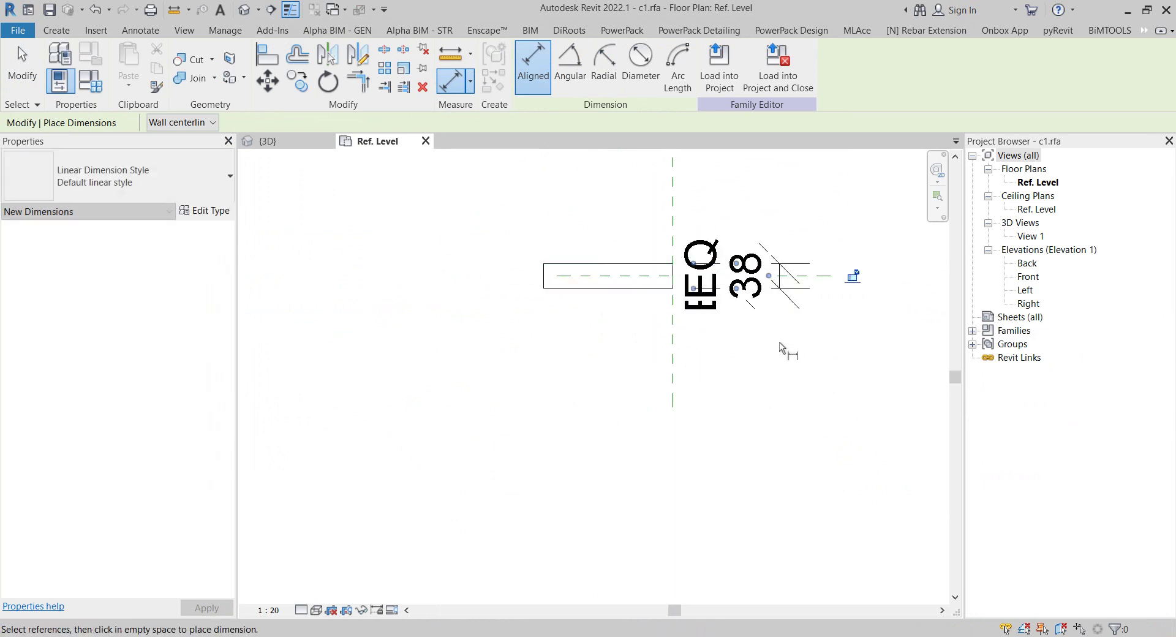
pyautogui.press('Escape')
pyautogui.press('Escape')
# - Label the 38 dimension with new type parameter a, set it to 20, and view in 3D
pyautogui.click(746, 276)
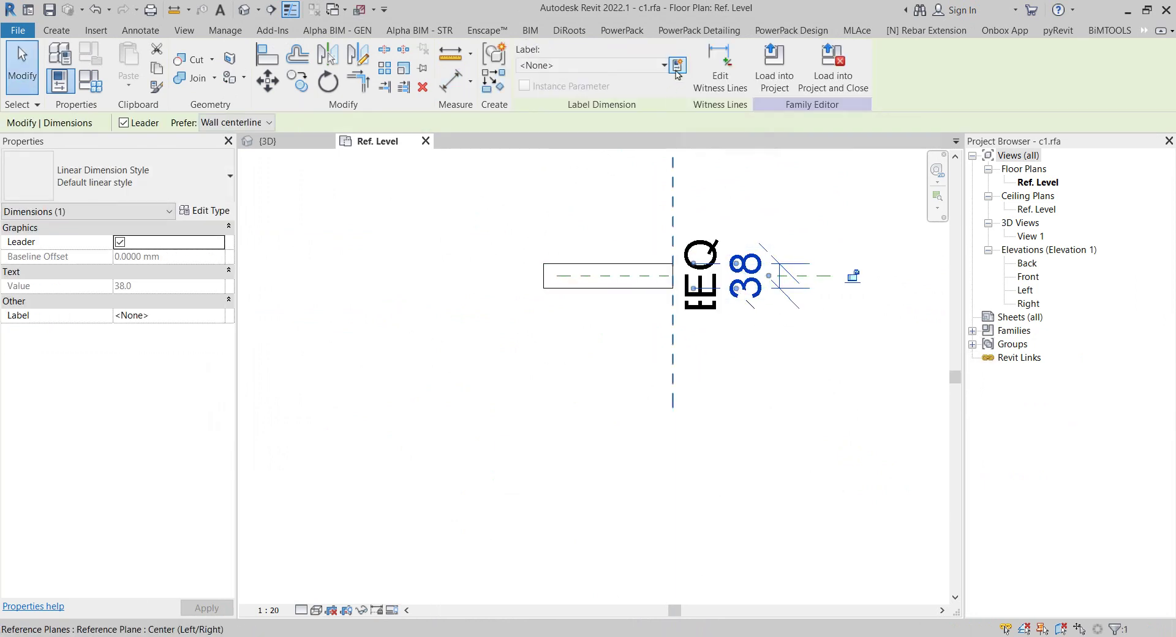
pyautogui.click(676, 69)
pyautogui.write('a')
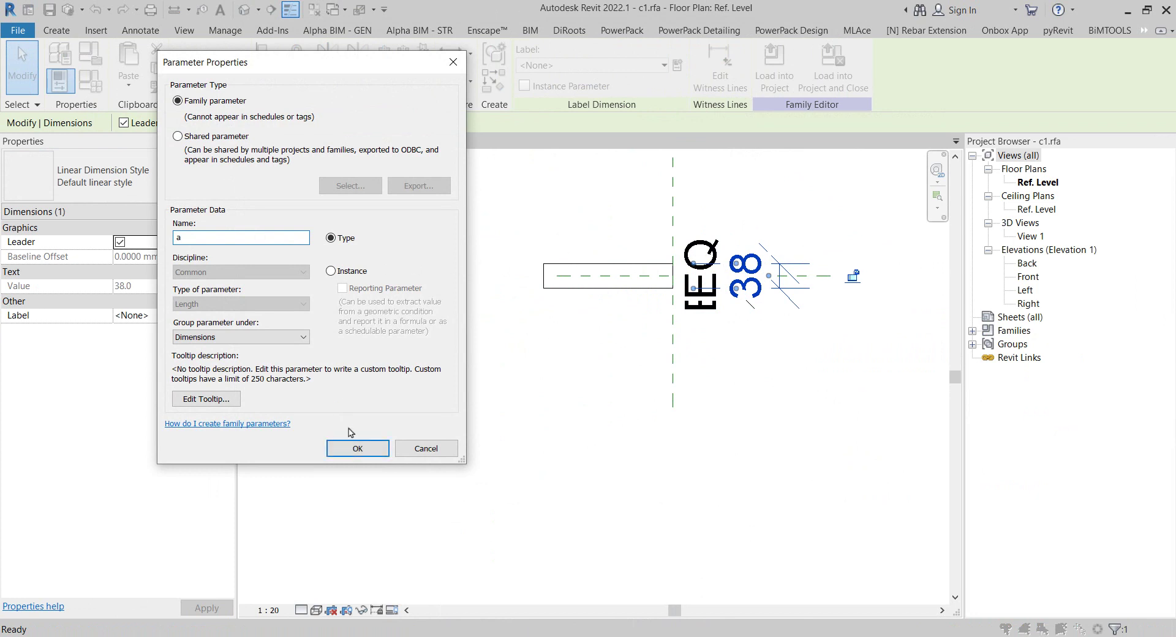
pyautogui.click(354, 450)
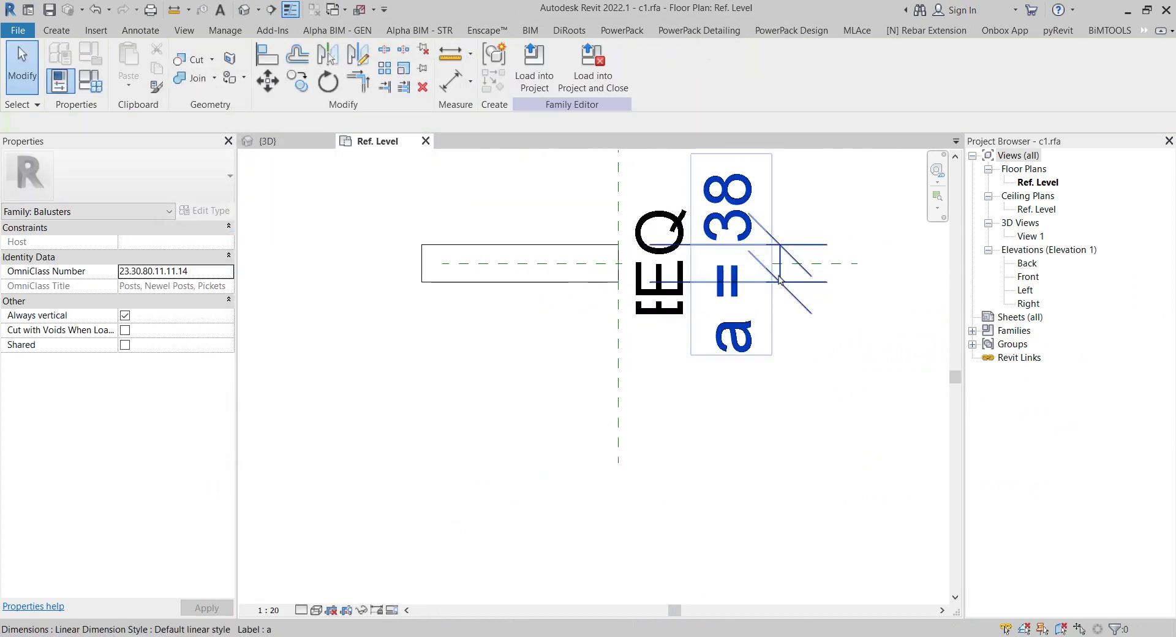
pyautogui.click(758, 262)
pyautogui.click(762, 264)
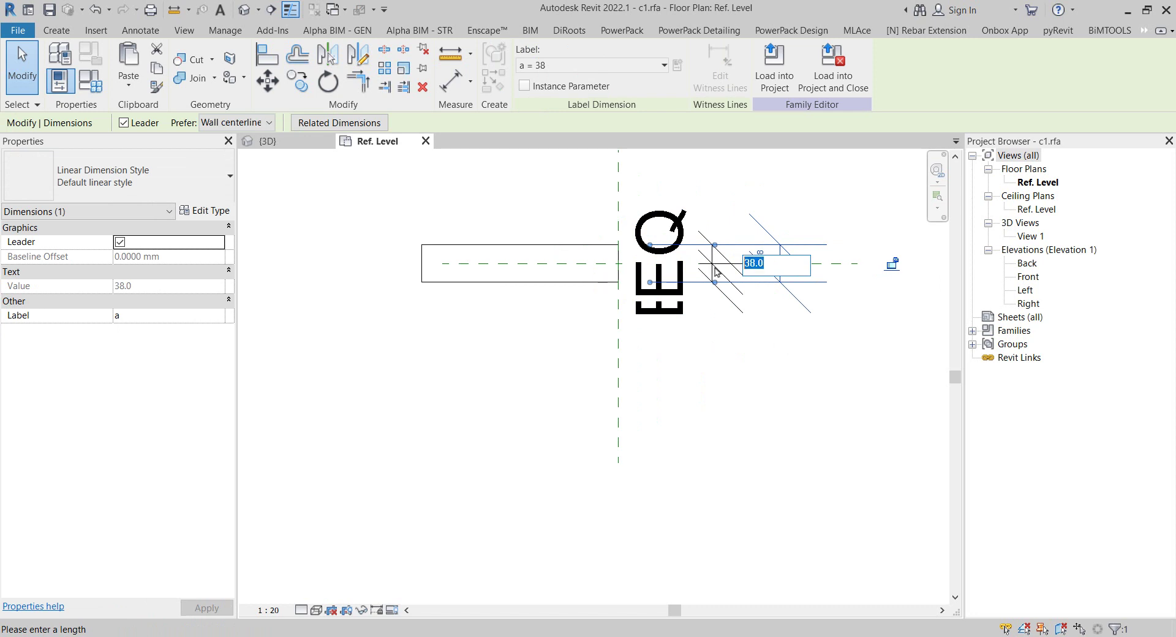
pyautogui.press('Return')
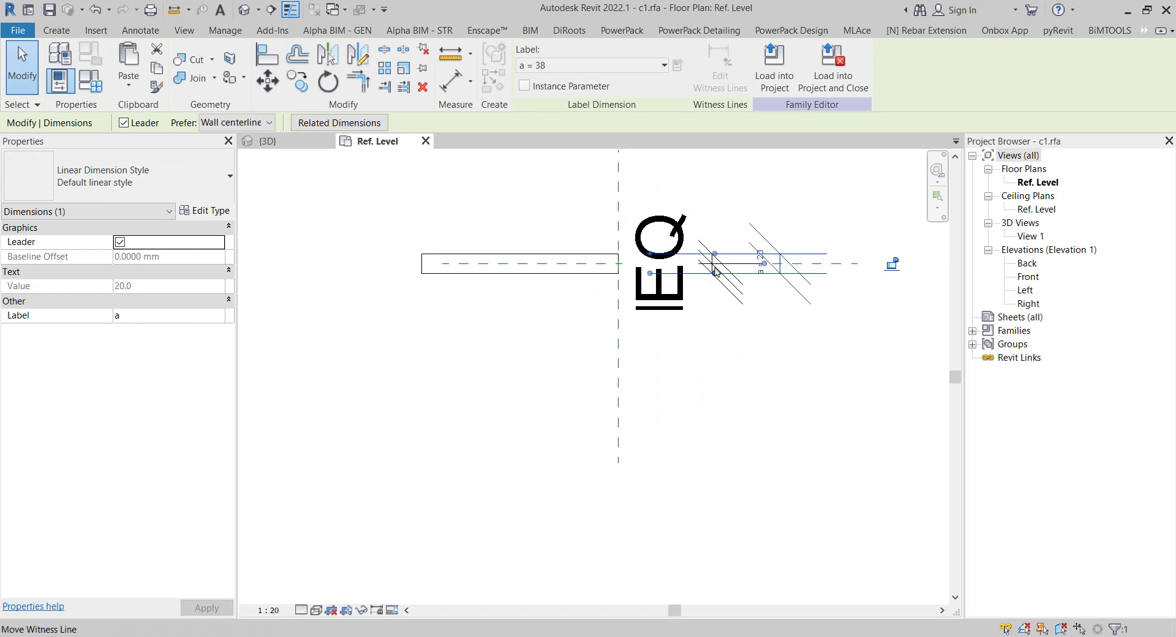
pyautogui.click(716, 346)
pyautogui.scroll(-2, 717, 347)
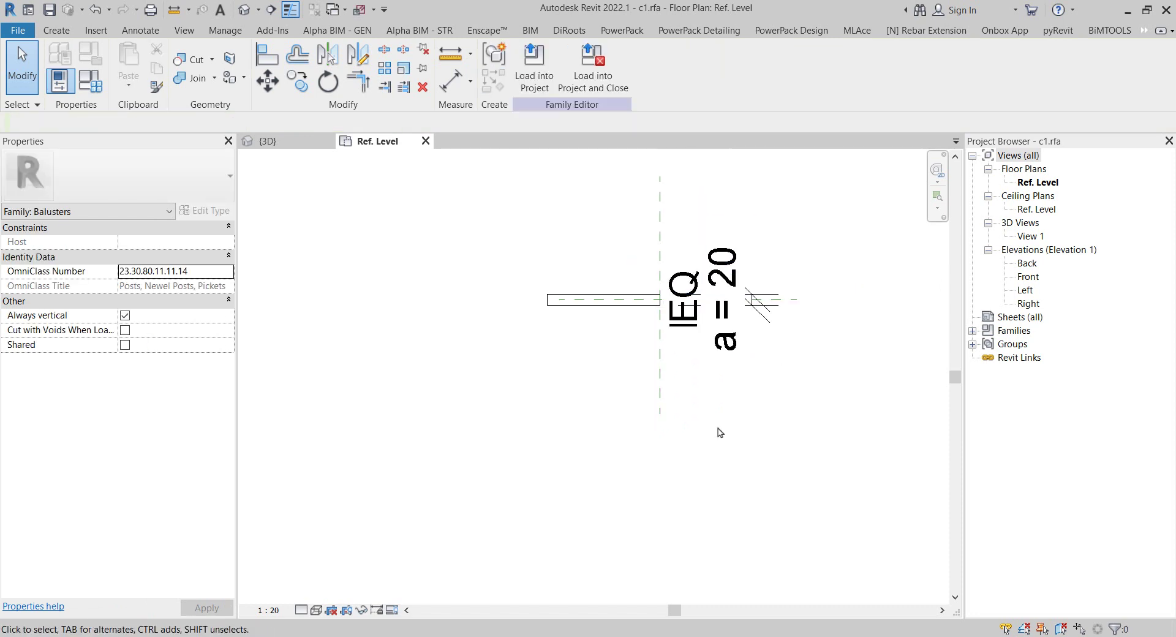
pyautogui.scroll(-1, 496, 300)
pyautogui.moveTo(497, 300)
pyautogui.mouseDown(button='middle')
pyautogui.moveTo(543, 166)
pyautogui.moveTo(594, 402)
pyautogui.mouseUp(button='middle')
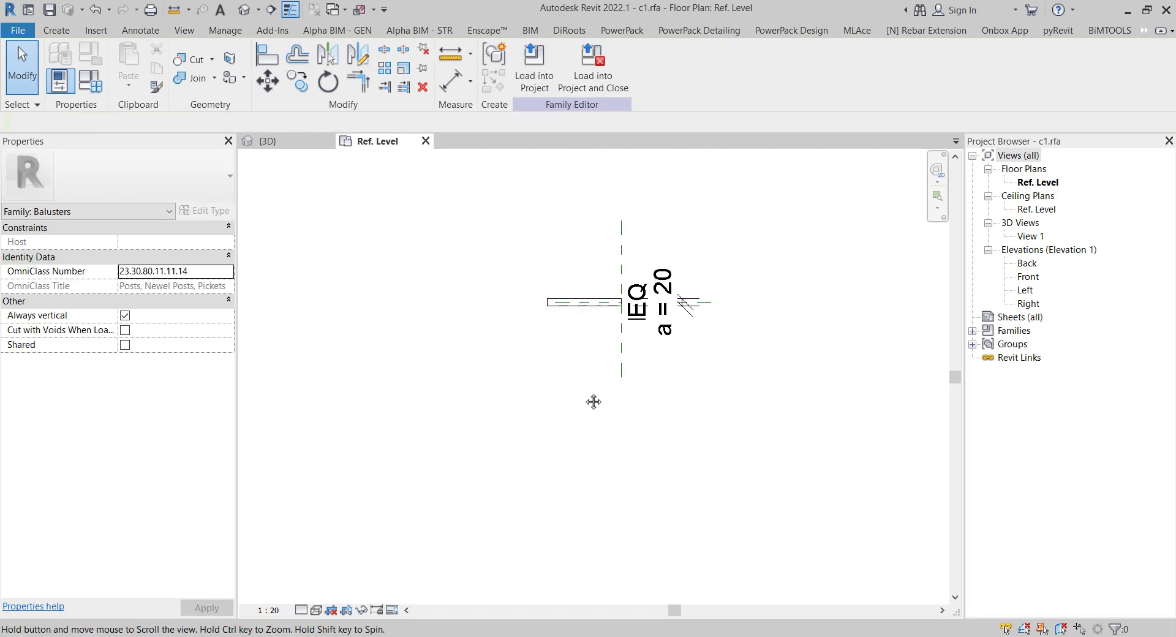
pyautogui.click(244, 9)
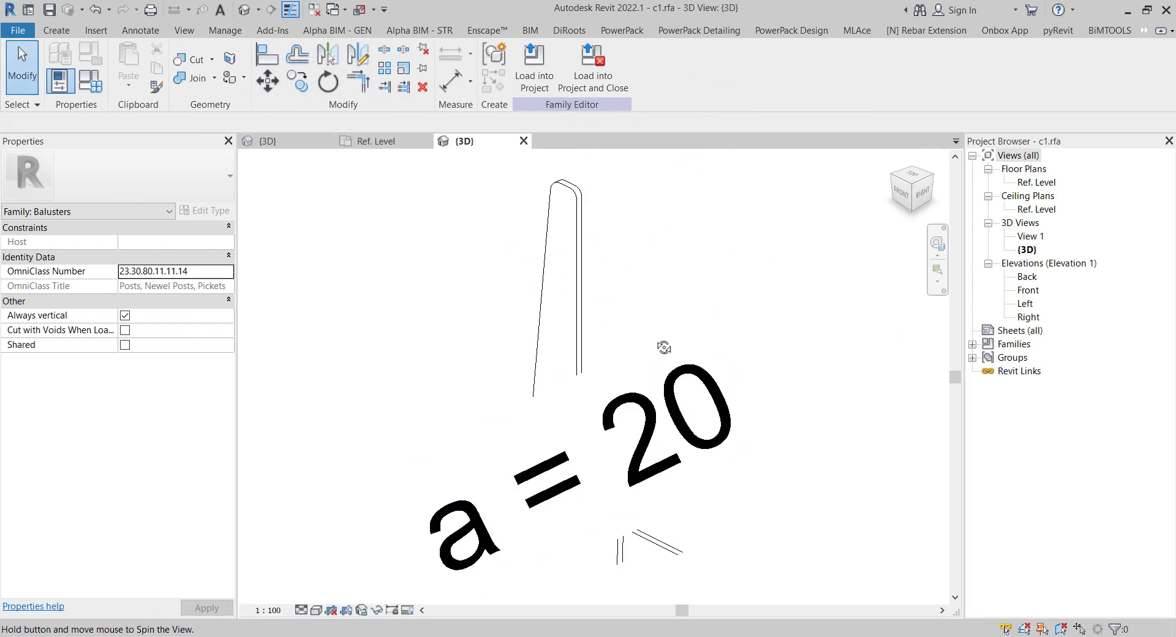
# - Hide dimensions in the 3D view via Visibility/Graphics annotation categories
pyautogui.moveTo(662, 340)
pyautogui.keyDown('shift'); pyautogui.mouseDown(button='middle')
pyautogui.moveTo(766, 409)
pyautogui.moveTo(648, 429)
pyautogui.mouseUp(button='middle'); pyautogui.keyUp('shift')
pyautogui.press('v')
pyautogui.press('v')
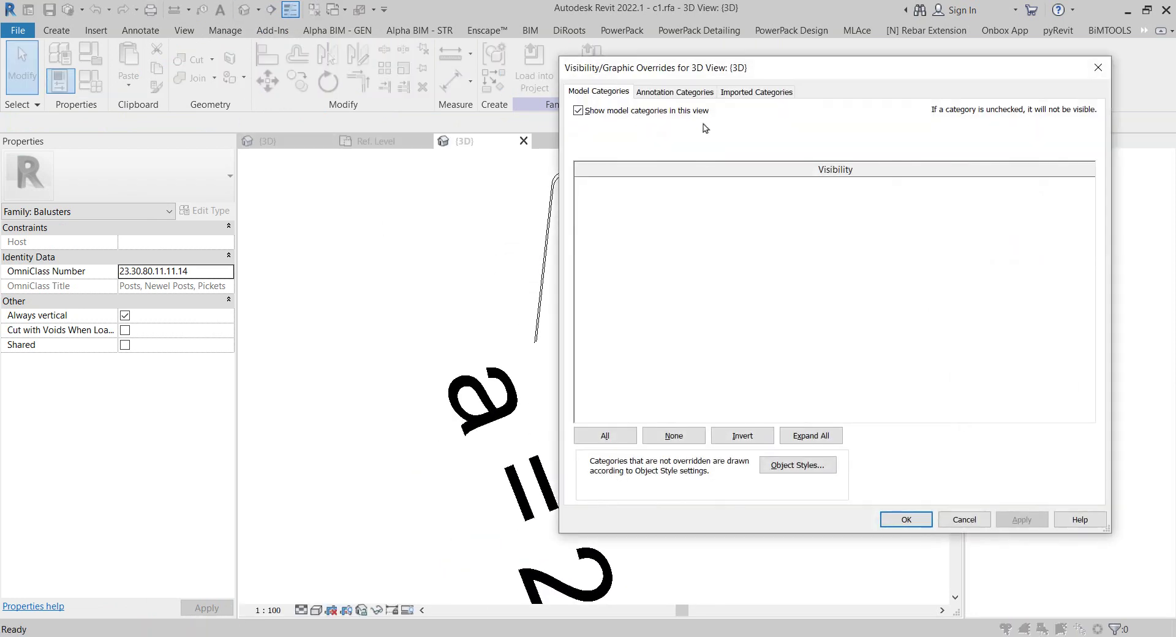
pyautogui.click(685, 92)
pyautogui.click(596, 183)
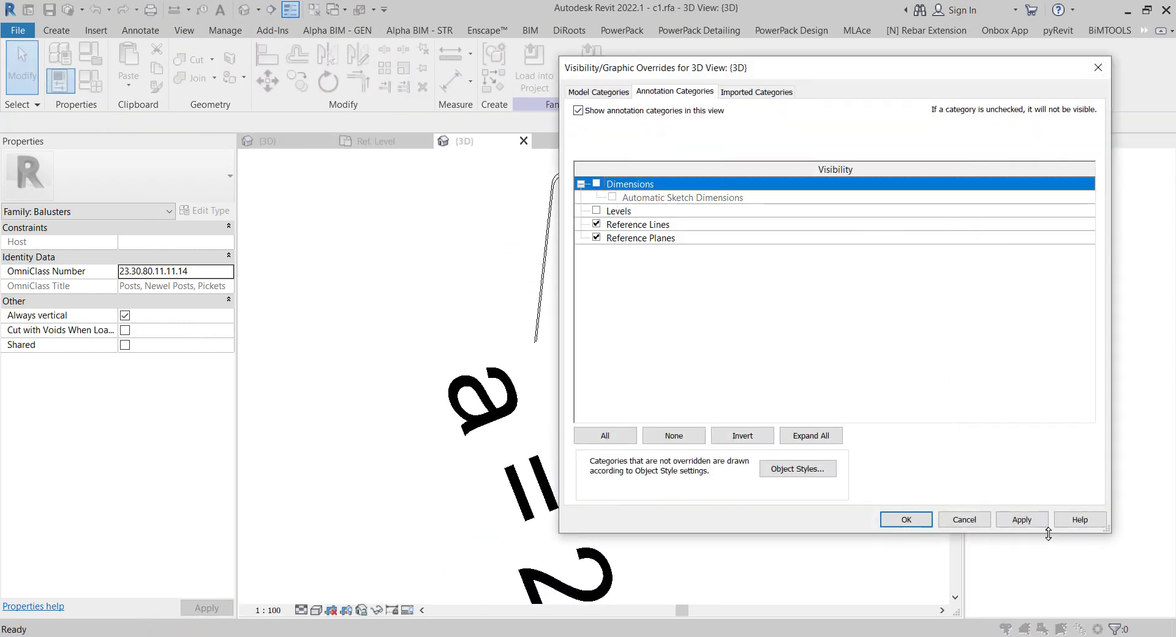
pyautogui.click(1022, 519)
pyautogui.click(906, 519)
pyautogui.moveTo(533, 483)
pyautogui.keyDown('shift'); pyautogui.mouseDown(button='middle')
pyautogui.moveTo(643, 491)
pyautogui.moveTo(392, 498)
pyautogui.moveTo(698, 366)
pyautogui.moveTo(772, 373)
pyautogui.mouseUp(button='middle'); pyautogui.keyUp('shift')
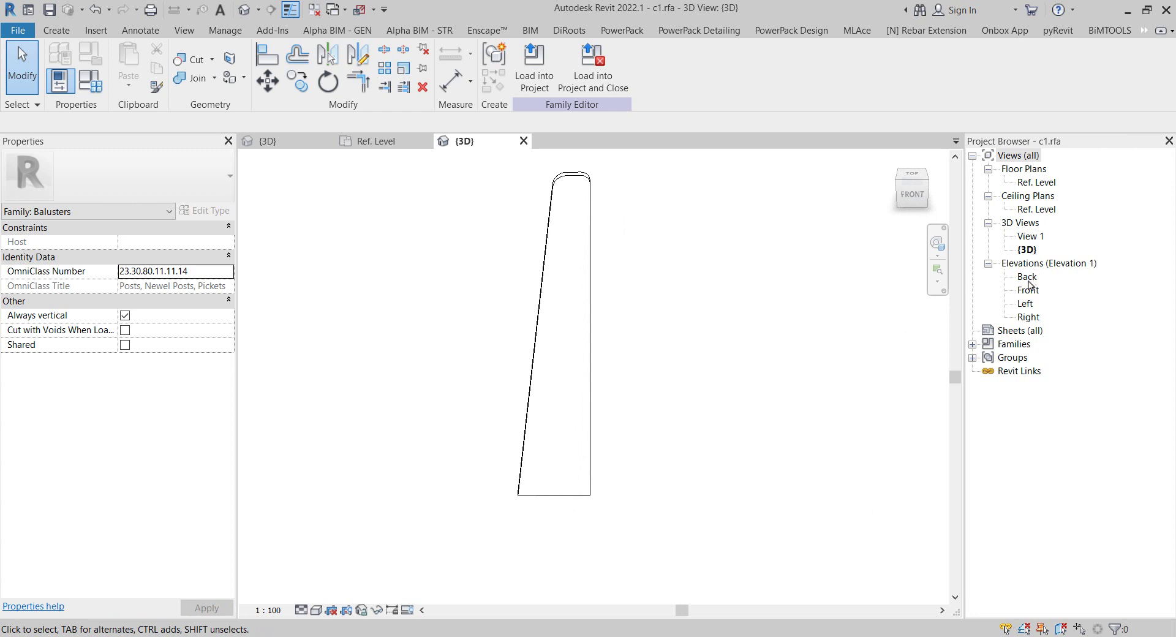
# - Start a new extrusion in the Back elevation on the Center reference plane
pyautogui.doubleClick(1029, 281)
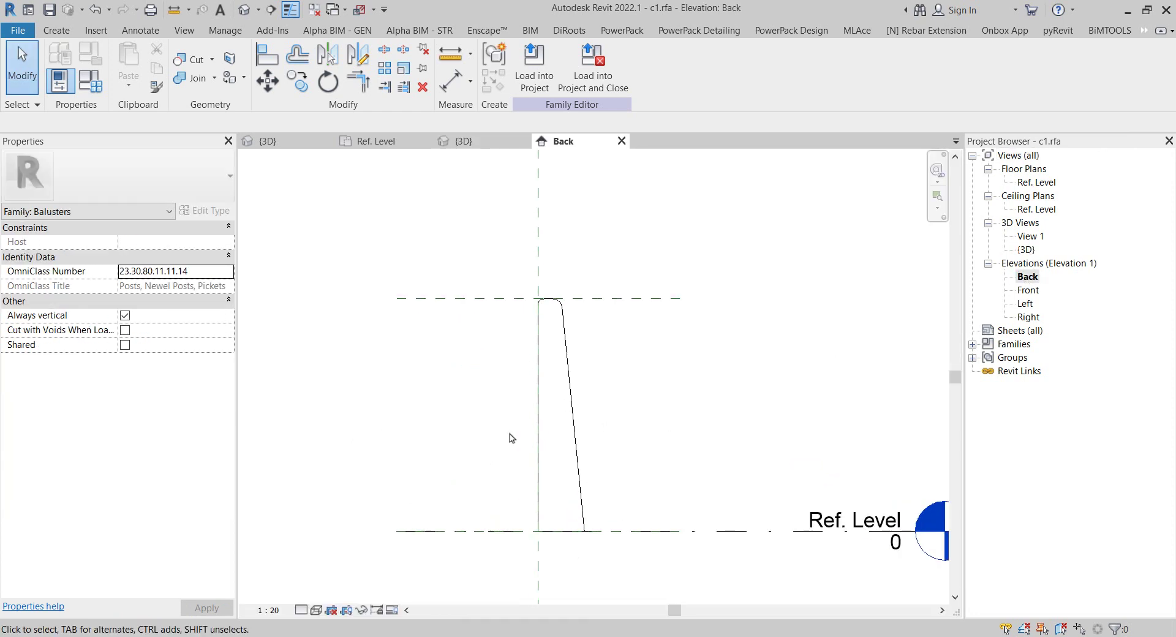
pyautogui.moveTo(511, 438); pyautogui.dragTo(514, 319, button='middle')
pyautogui.scroll(1, 543, 456)
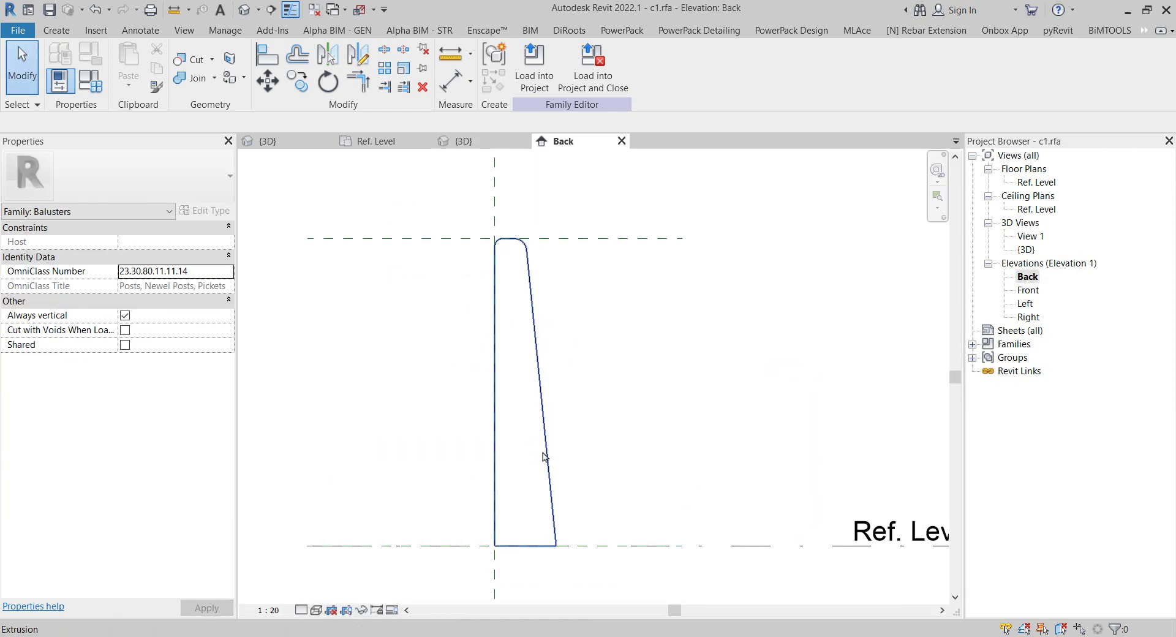
pyautogui.click(56, 30)
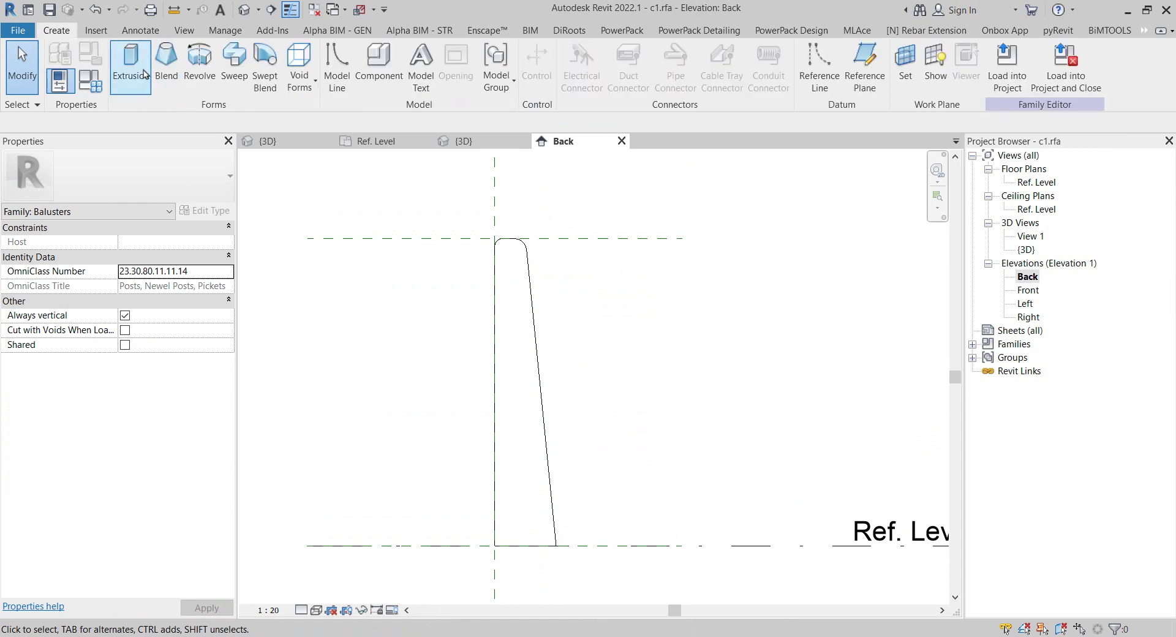
pyautogui.click(145, 75)
pyautogui.click(818, 150)
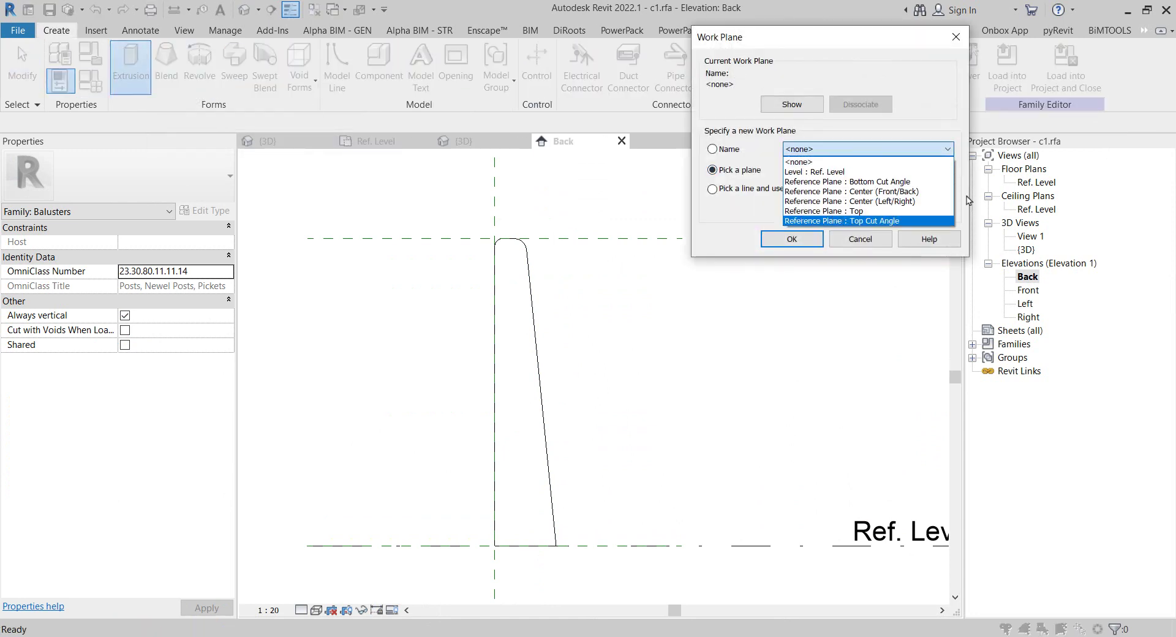
pyautogui.click(851, 191)
pyautogui.click(793, 239)
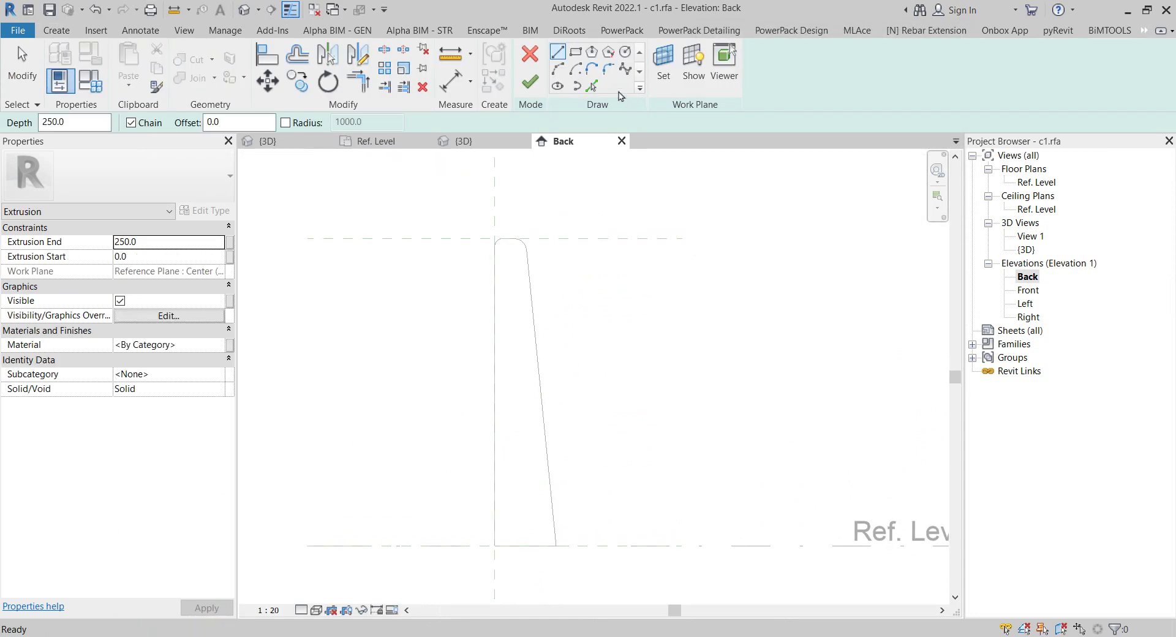
# - Pick the baluster's rounded top and slanted edges as sketch lines with a 20 offset
pyautogui.click(591, 85)
pyautogui.scroll(3, 512, 215)
pyautogui.scroll(2, 512, 215)
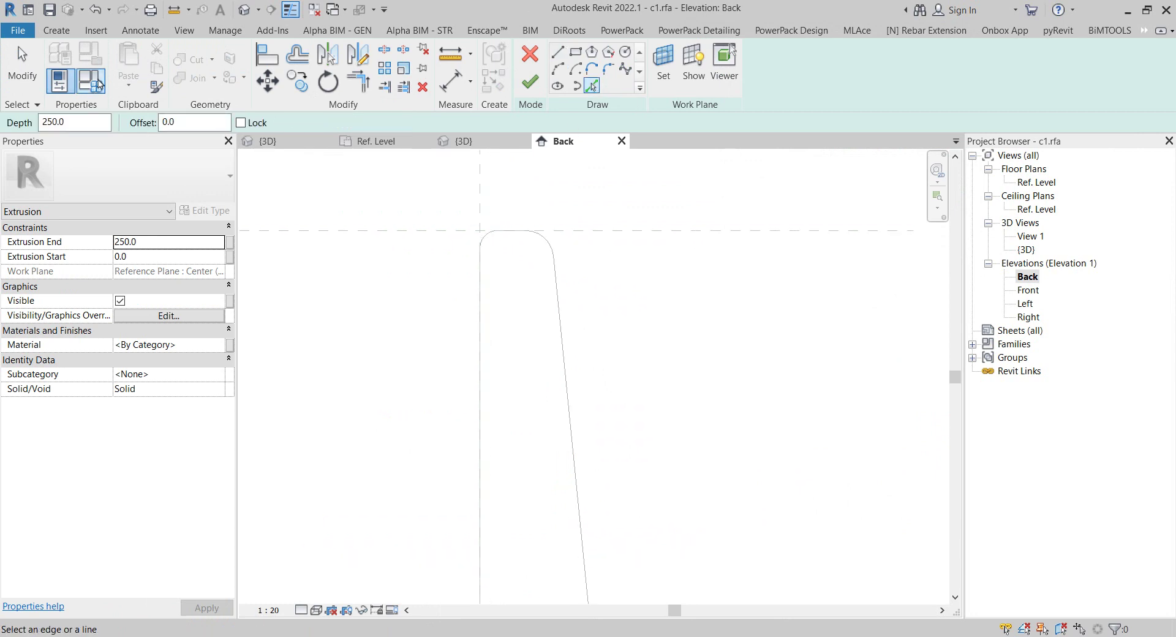
pyautogui.doubleClick(161, 123)
pyautogui.write('20')
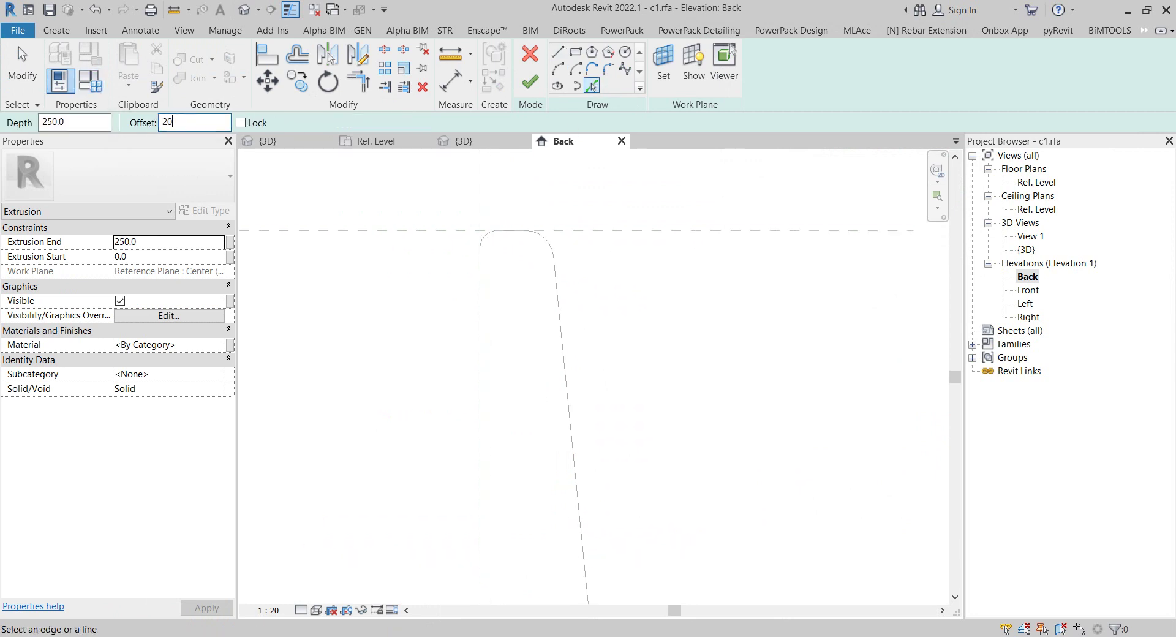
pyautogui.press('Return')
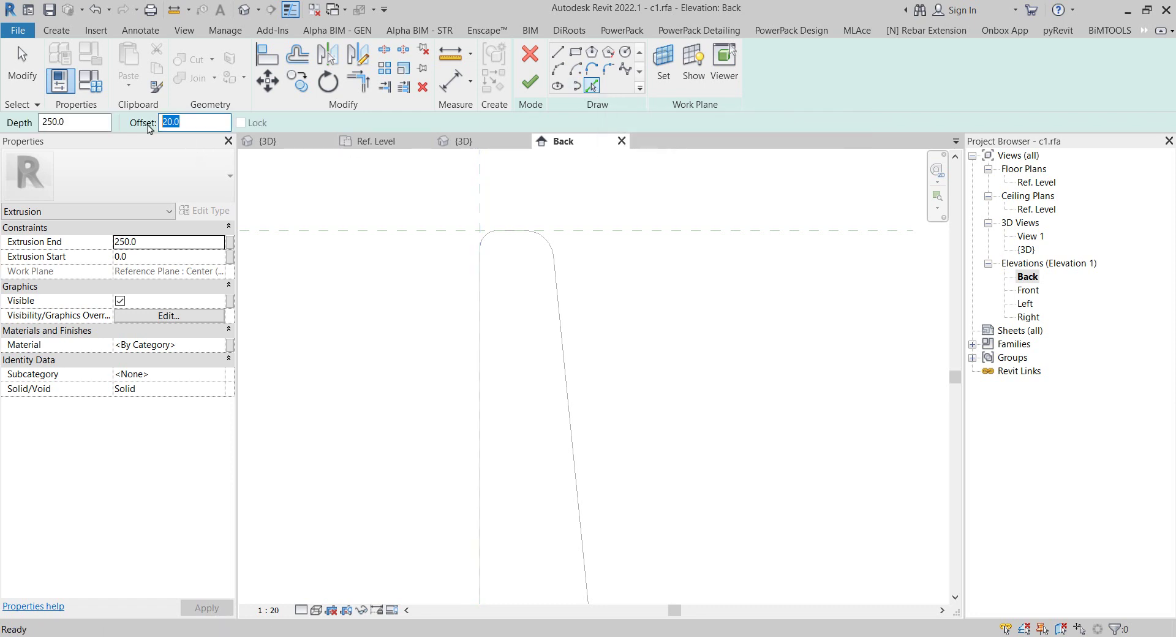
pyautogui.click(503, 231)
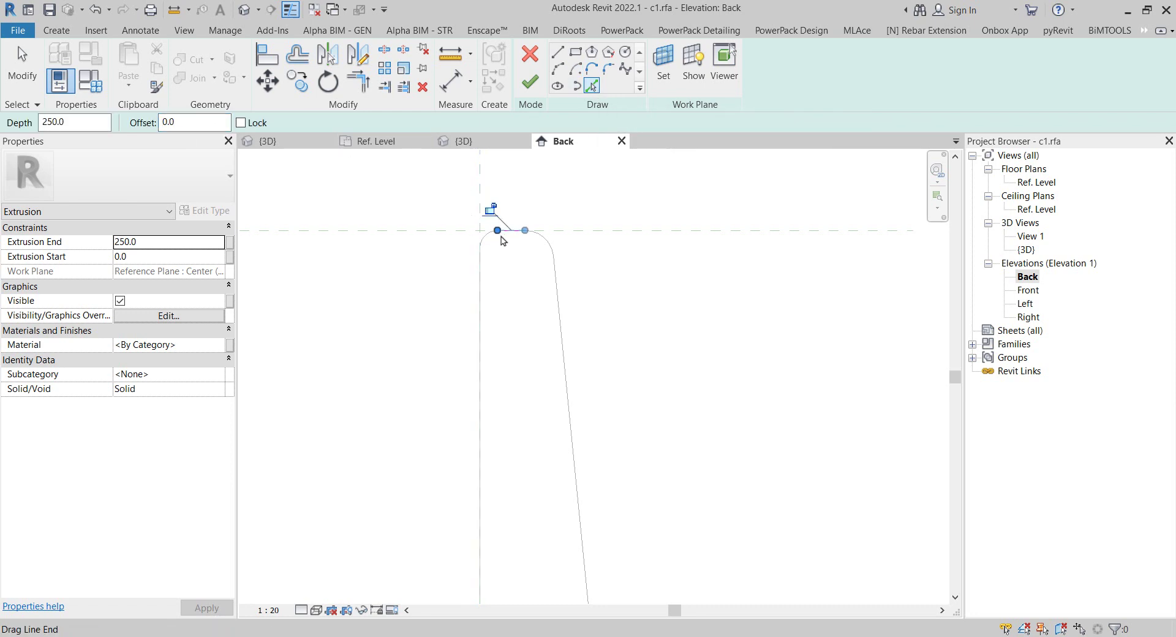
pyautogui.scroll(1, 497, 242)
pyautogui.scroll(-1, 499, 239)
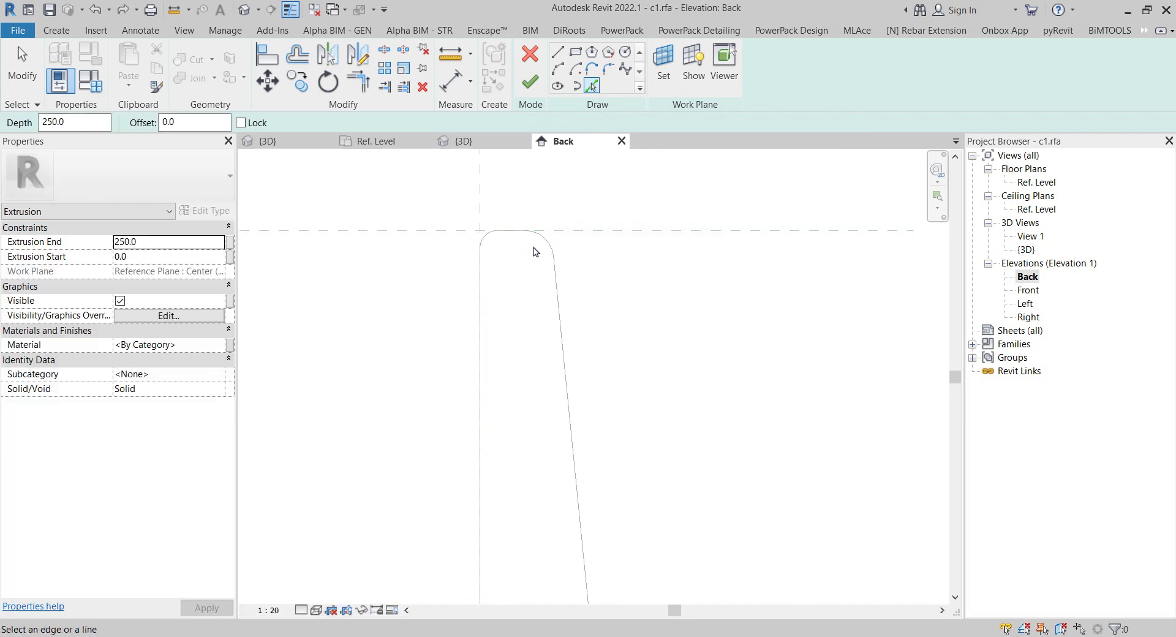
pyautogui.click(559, 312)
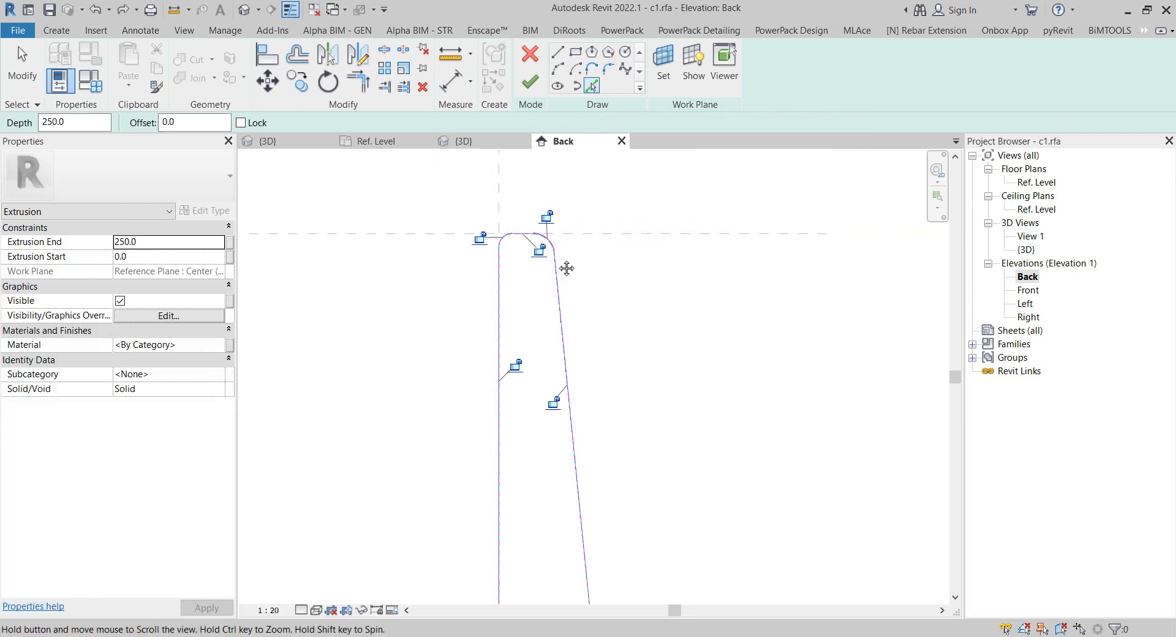
pyautogui.click(622, 141)
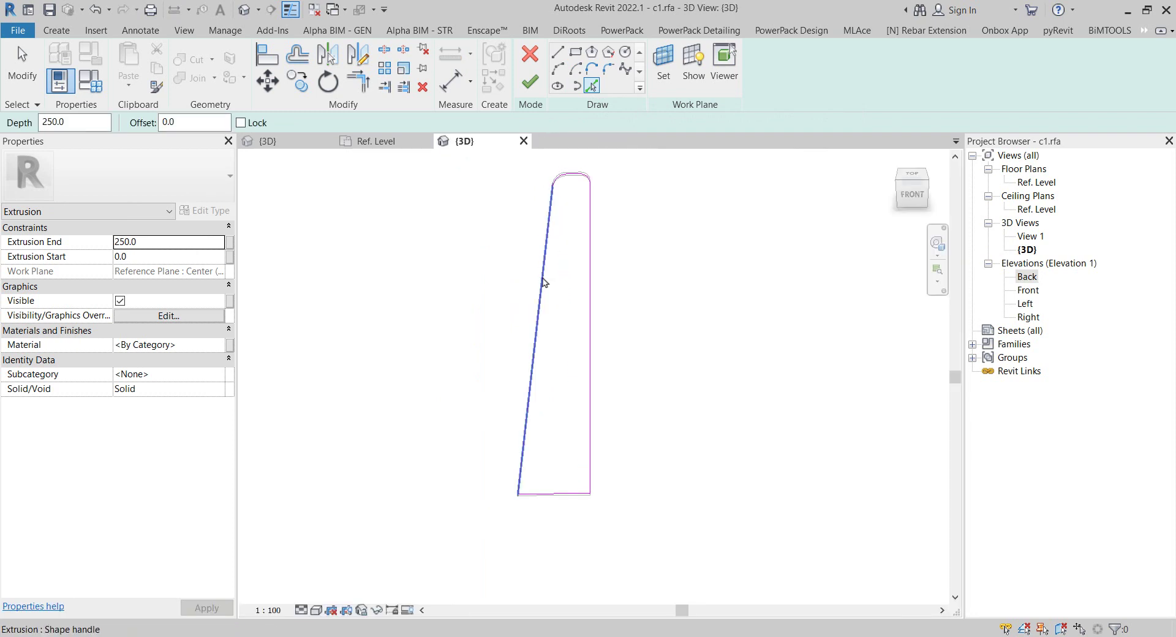
pyautogui.click(377, 146)
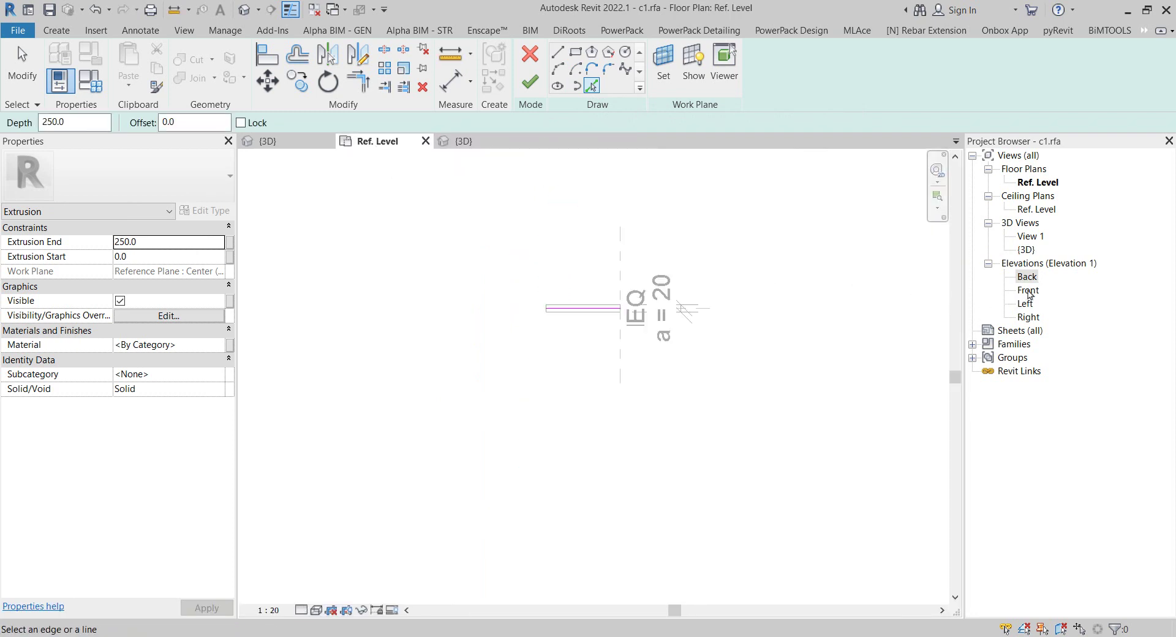
pyautogui.doubleClick(1027, 277)
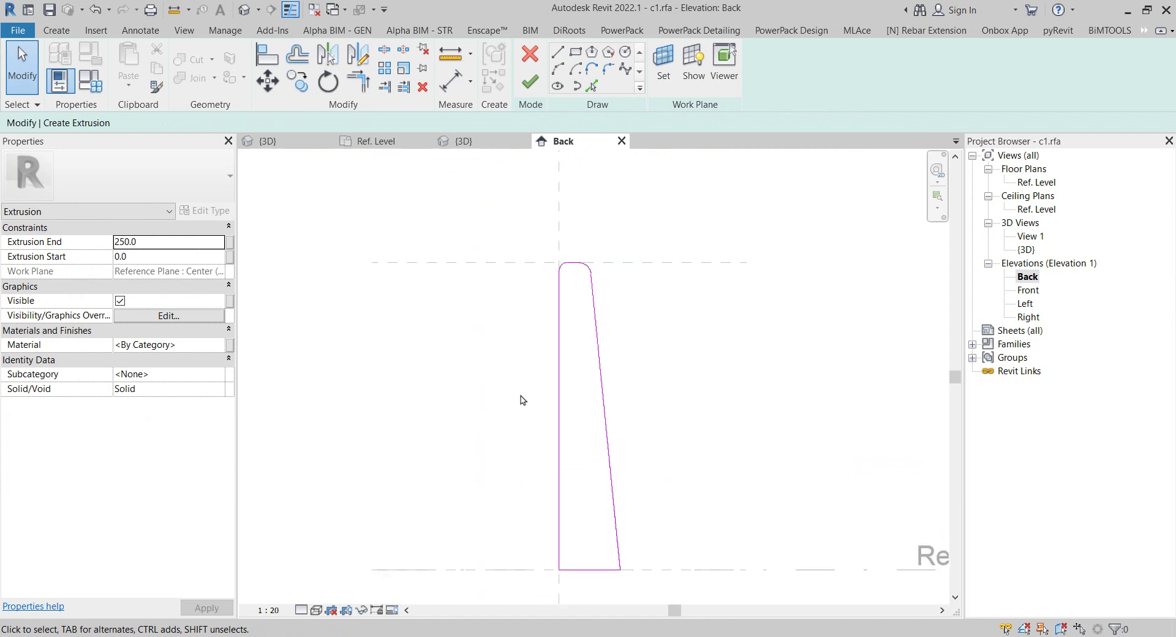
# - Add offset sketch lines along the sloped edge, top edge and top-left arc
pyautogui.click(593, 87)
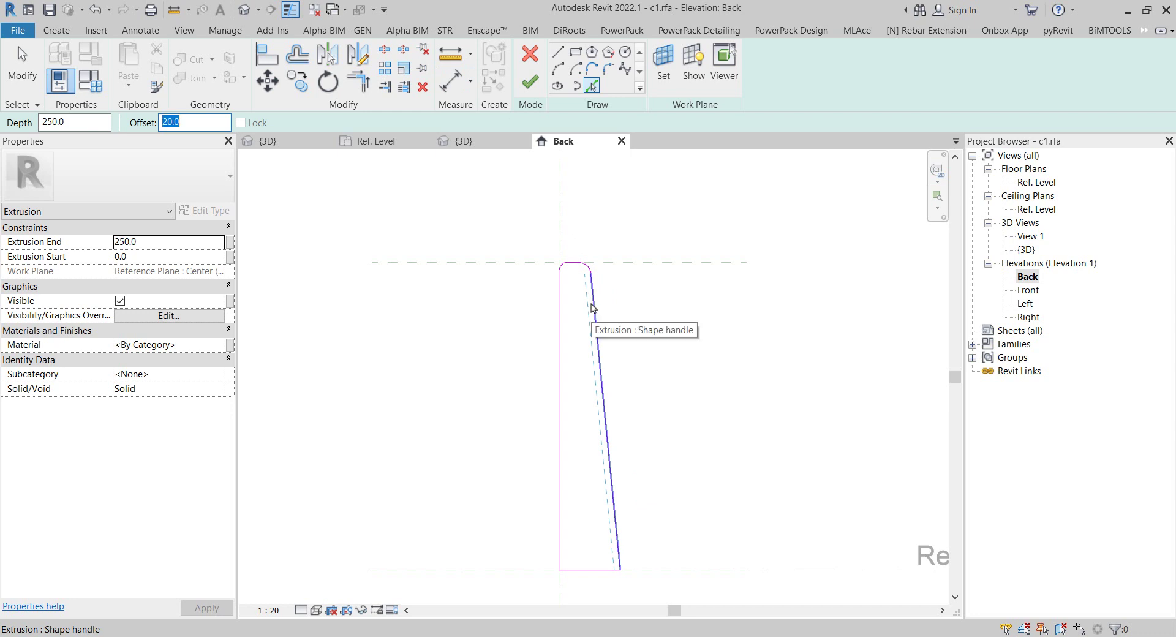
pyautogui.click(592, 307)
pyautogui.scroll(3, 584, 275)
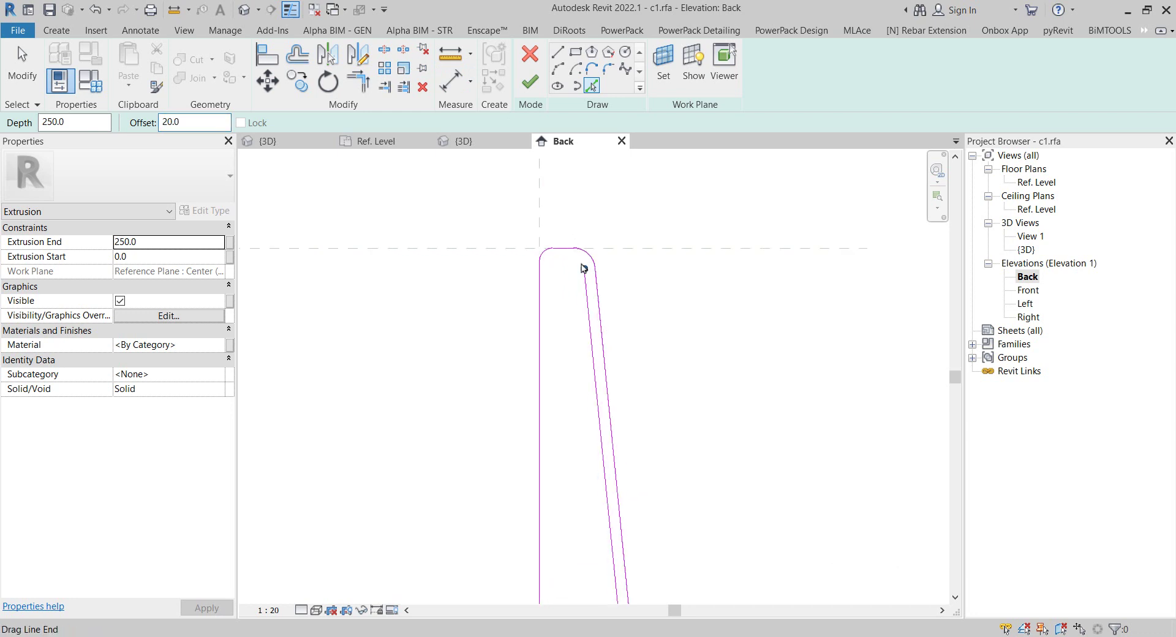
pyautogui.click(558, 253)
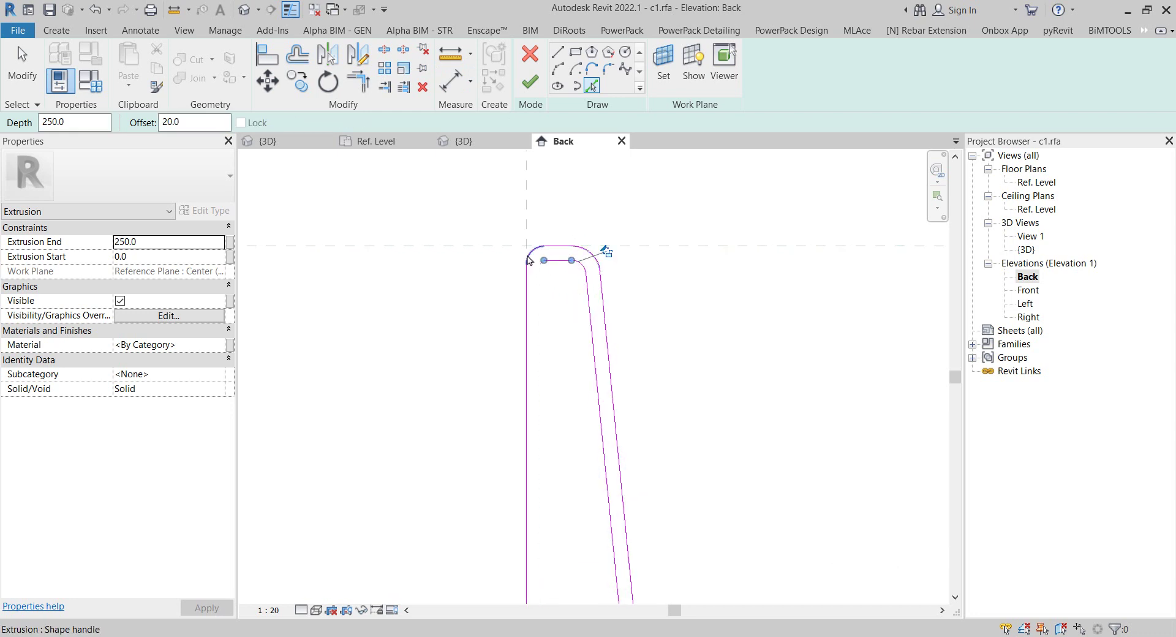
pyautogui.click(533, 249)
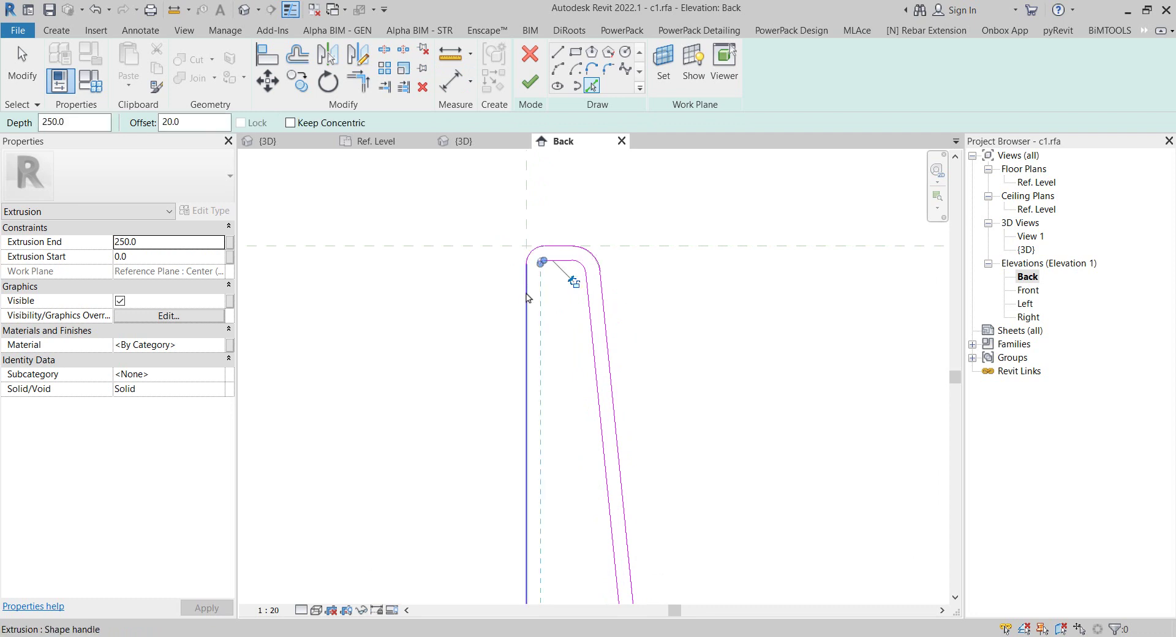
pyautogui.moveTo(570, 349); pyautogui.dragTo(609, 278, button='middle')
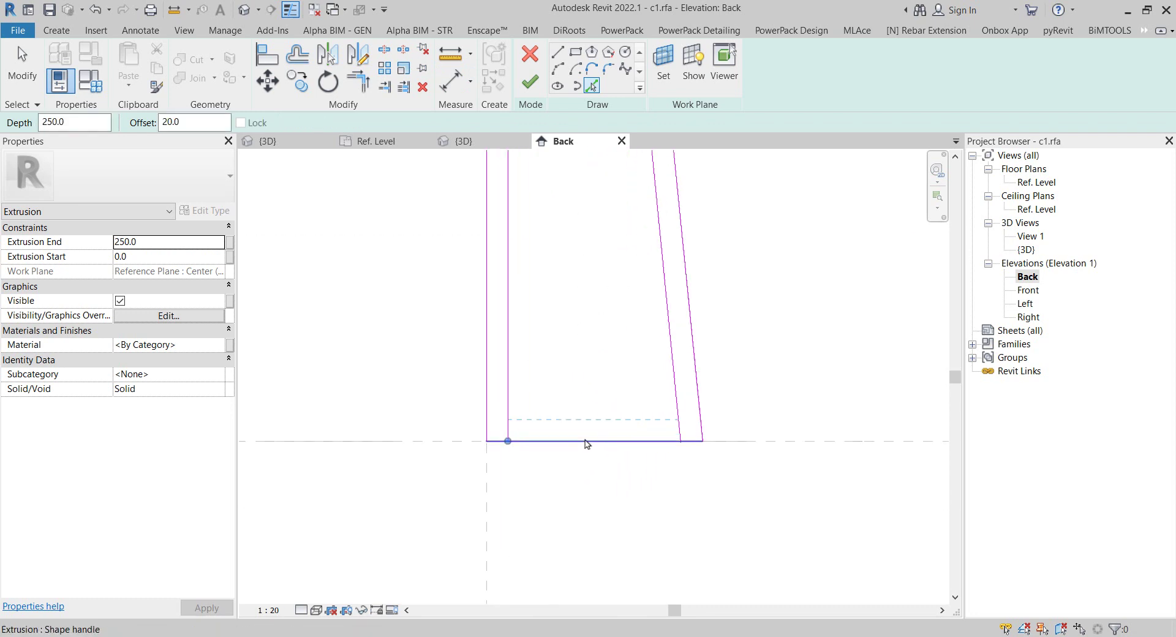
pyautogui.scroll(1, 587, 444)
pyautogui.rightClick(762, 296)
pyautogui.rightClick(810, 305)
pyautogui.click(824, 313)
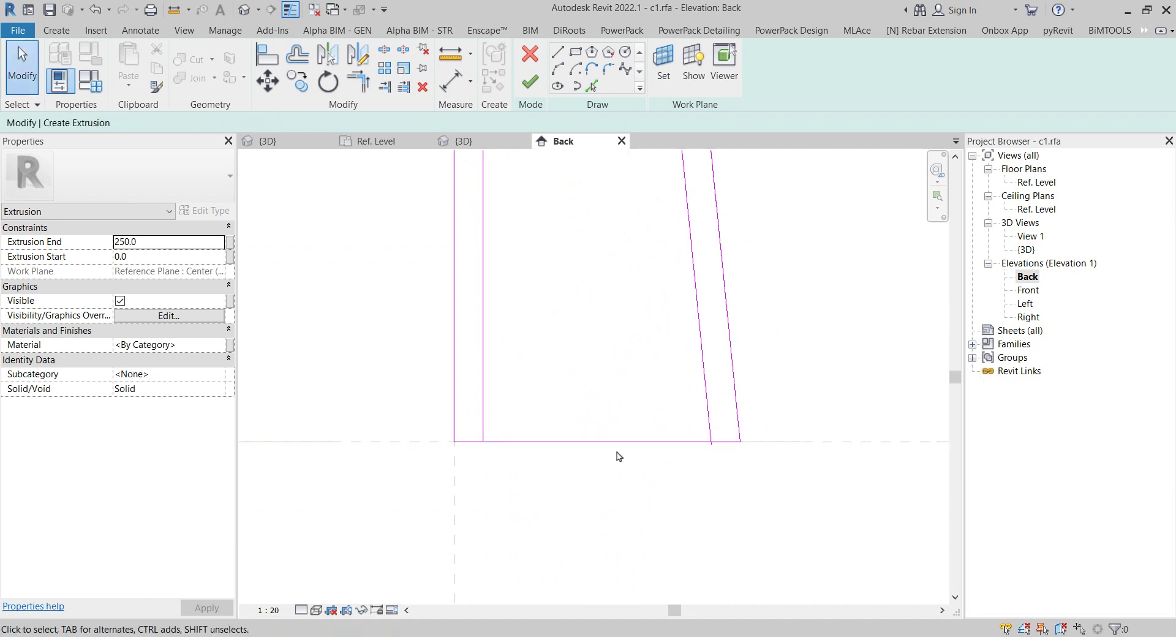
pyautogui.moveTo(619, 457)
pyautogui.mouseDown(button='middle')
pyautogui.moveTo(615, 401)
pyautogui.moveTo(465, 262)
pyautogui.moveTo(506, 339)
pyautogui.mouseUp(button='middle')
pyautogui.scroll(1, 460, 245)
# - Split and trim the bottom sketch lines to close the profile, then finish the extrusion
pyautogui.press('s')
pyautogui.press('l')
pyautogui.click(470, 265)
pyautogui.press('t')
pyautogui.press('r')
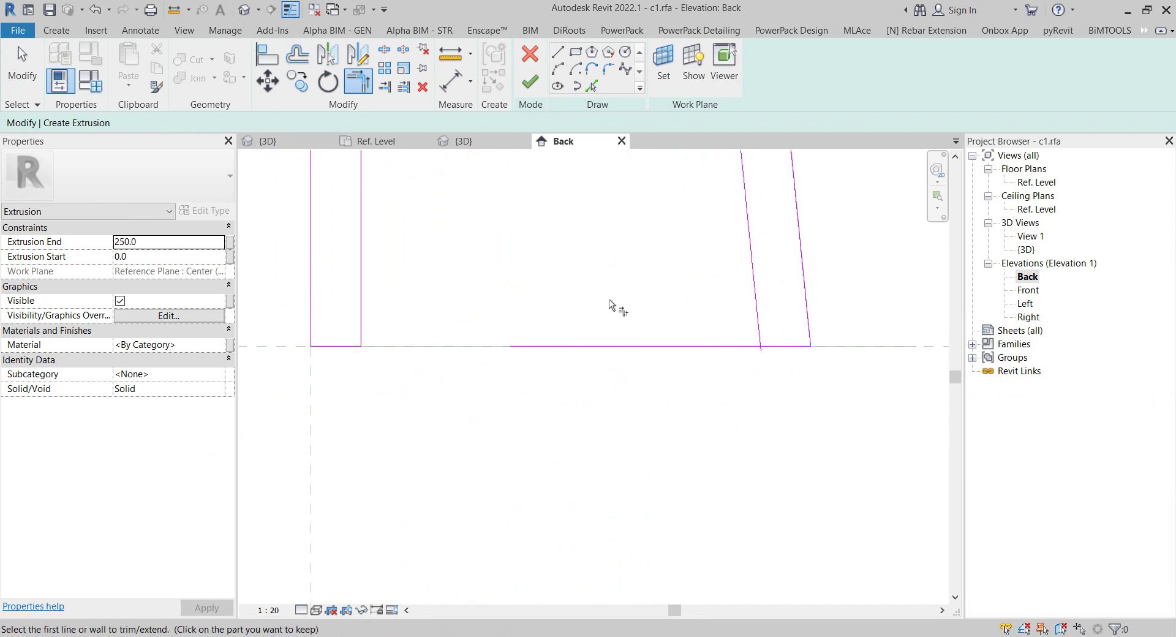
pyautogui.moveTo(609, 300); pyautogui.dragTo(609, 334, button='middle')
pyautogui.click(760, 362)
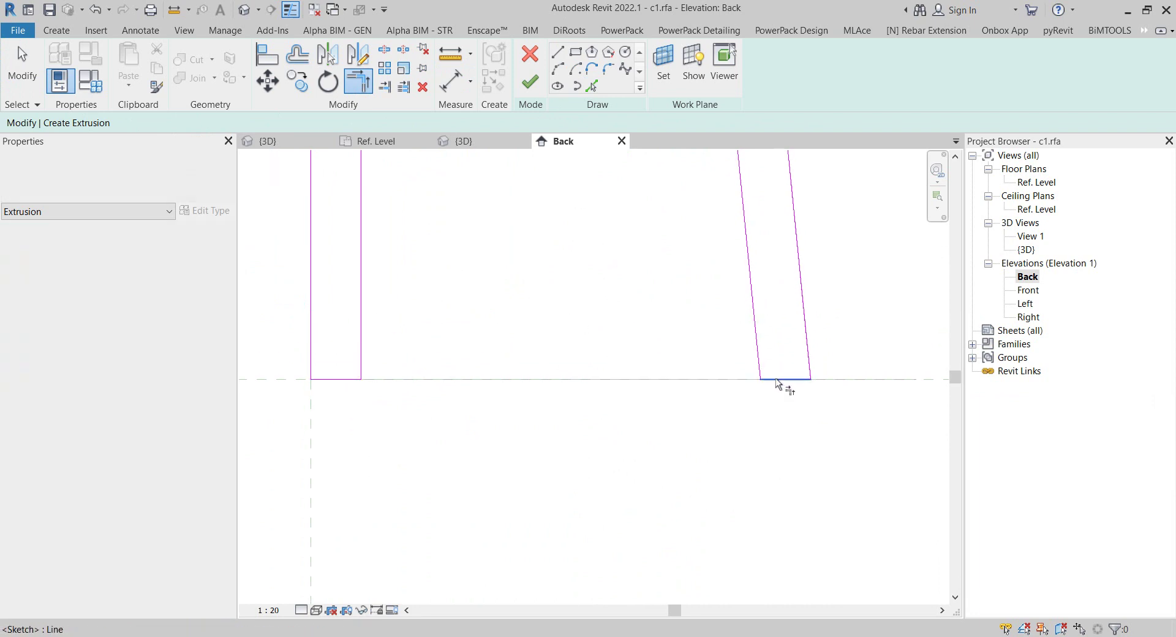
pyautogui.moveTo(763, 126); pyautogui.dragTo(708, 329, button='middle')
pyautogui.scroll(3, 708, 328)
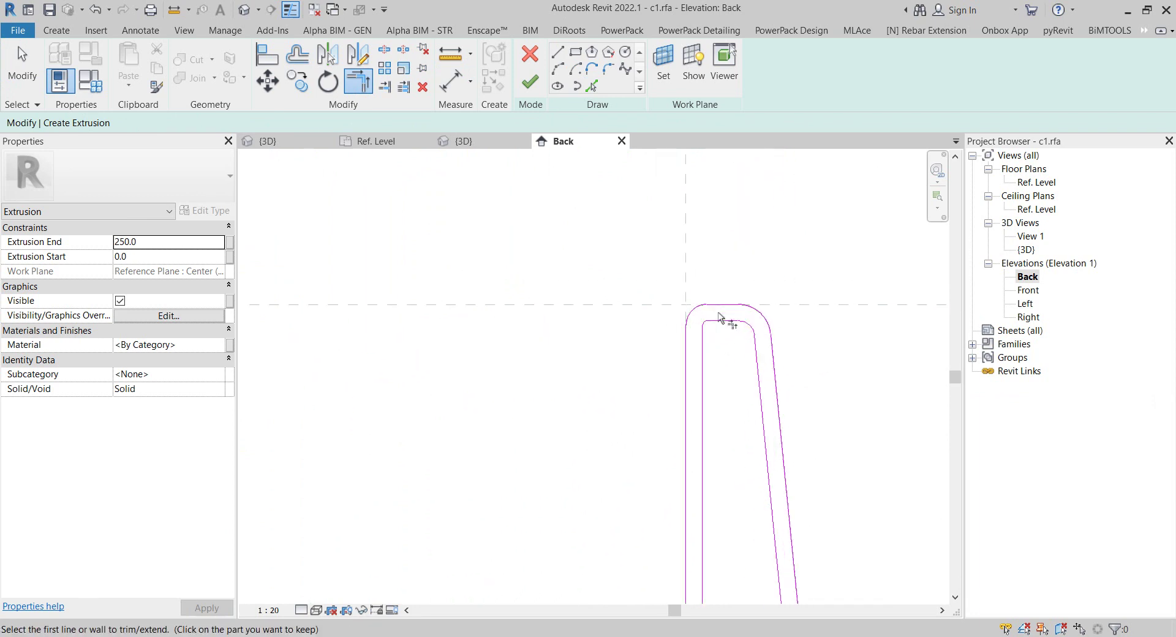
pyautogui.scroll(2, 722, 318)
pyautogui.click(530, 82)
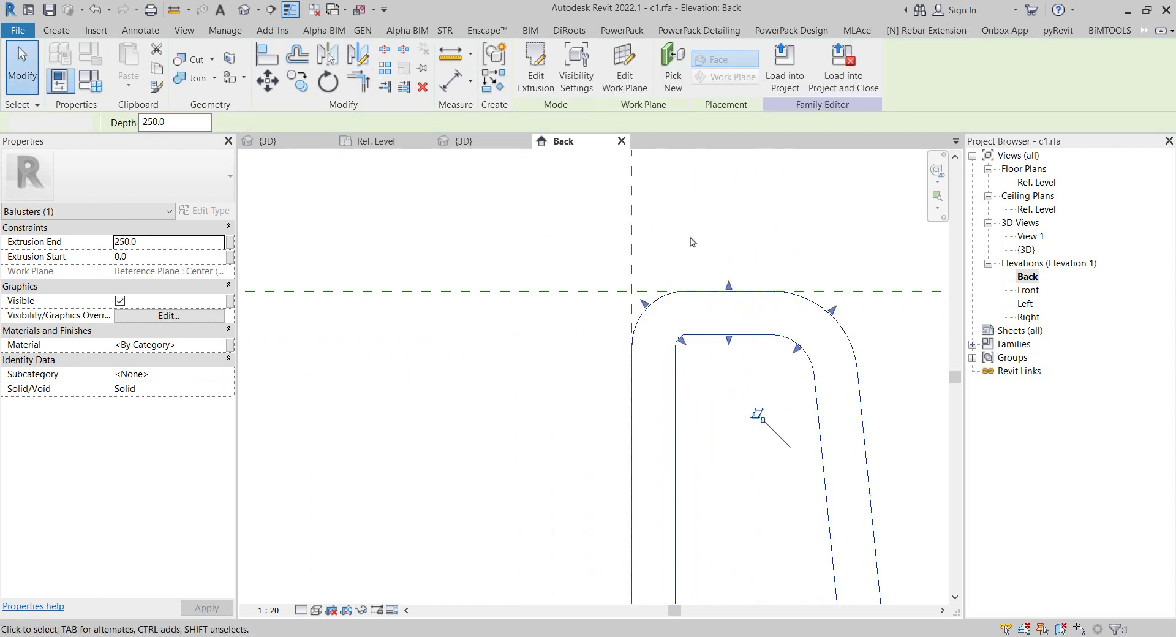
# - In the Ref. Level plan, drag the extrusion's faces inward to thin the baluster
pyautogui.press('Escape')
pyautogui.scroll(-2, 695, 243)
pyautogui.doubleClick(1039, 182)
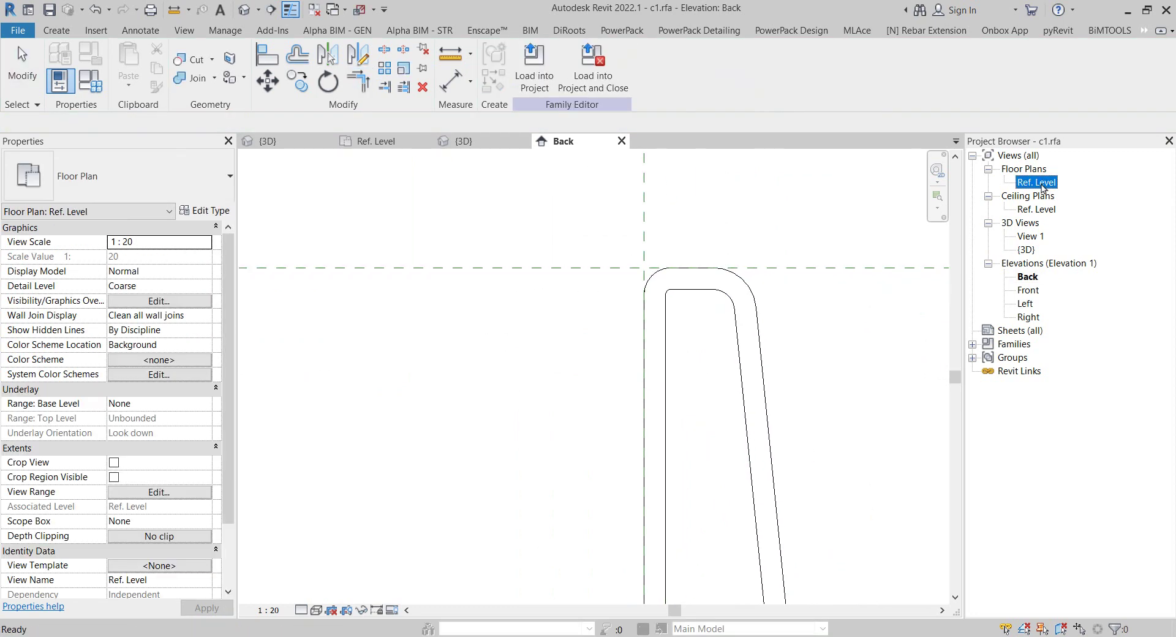
pyautogui.click(685, 383)
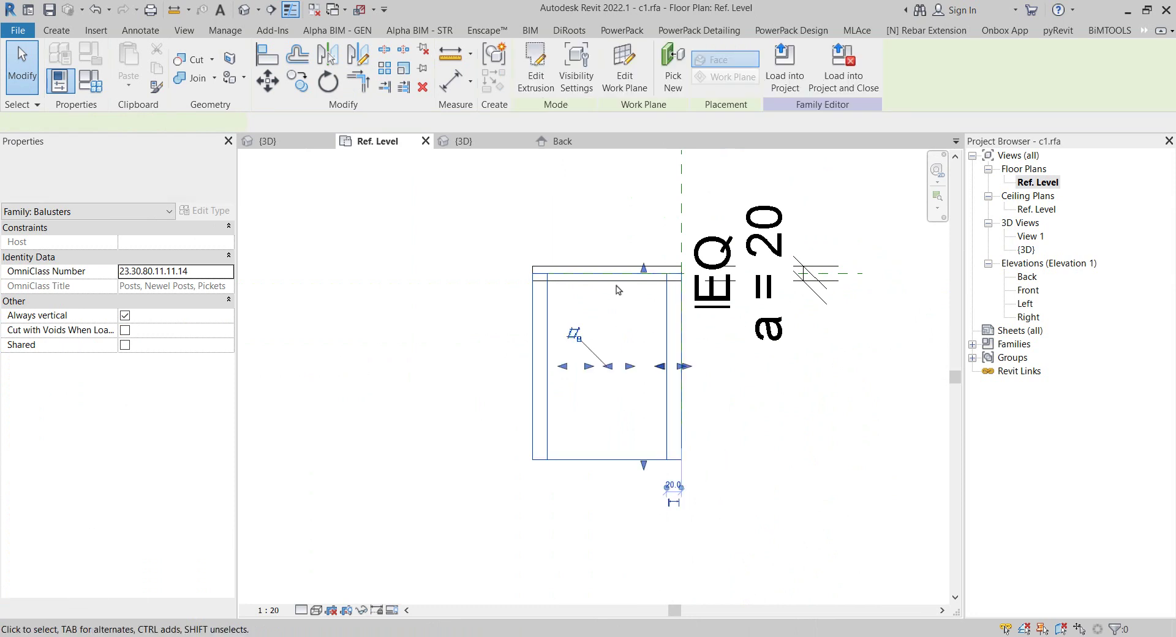
pyautogui.moveTo(644, 260); pyautogui.dragTo(644, 244)
pyautogui.moveTo(644, 463); pyautogui.dragTo(644, 302)
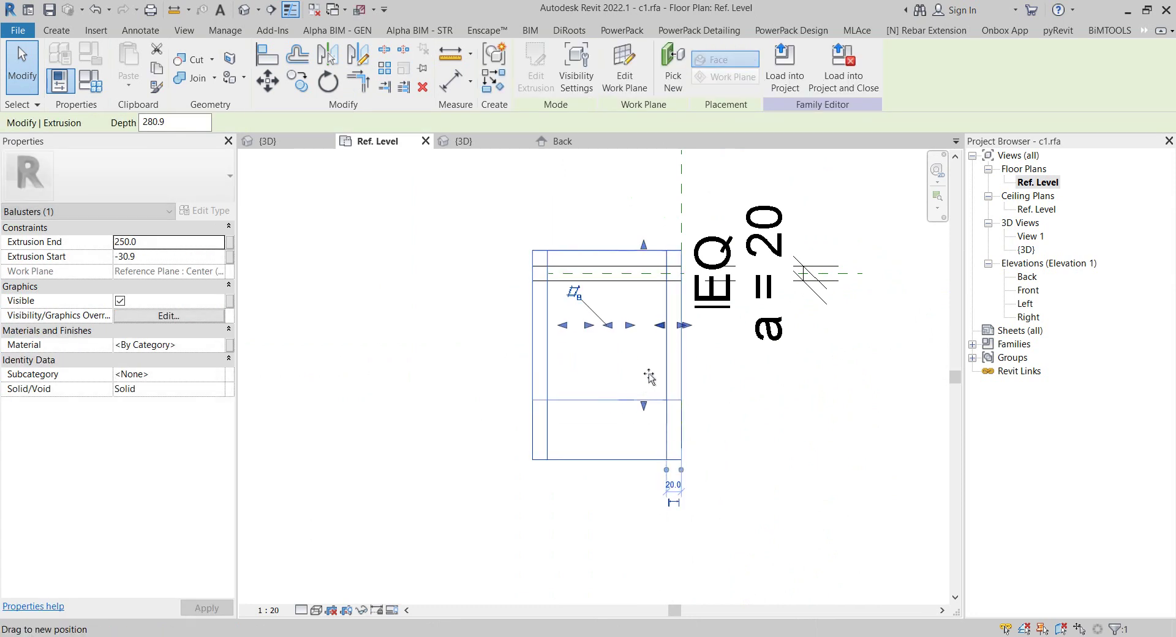
pyautogui.scroll(2, 643, 279)
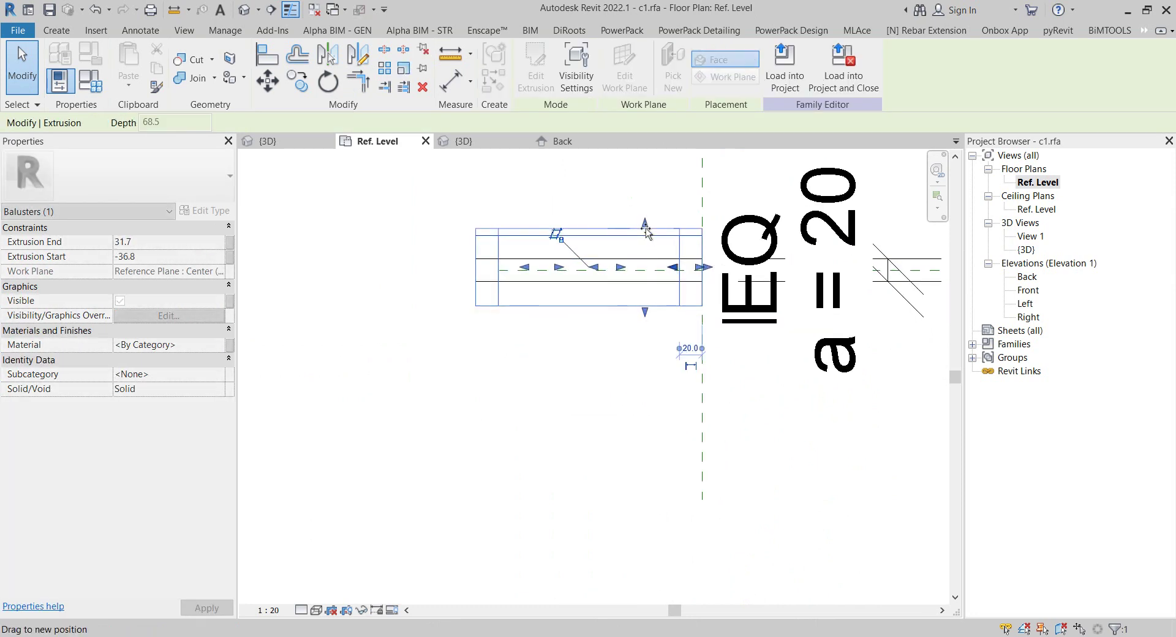
pyautogui.click(622, 426)
pyautogui.scroll(1, 620, 419)
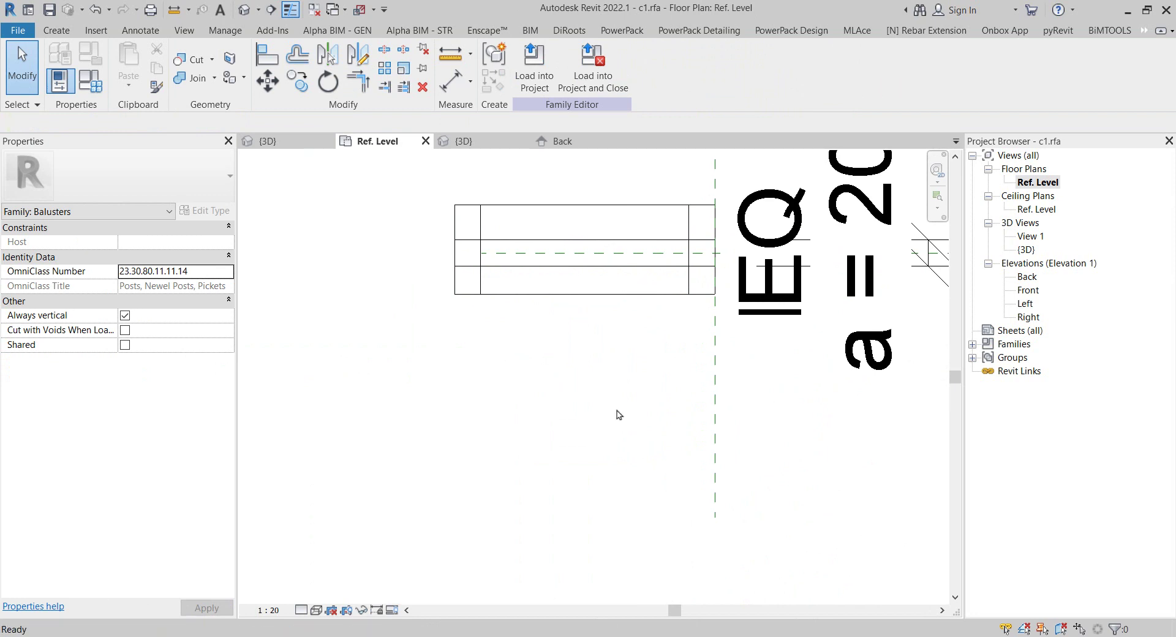
# - Add an equalized aligned dimension across the baluster's thickness
pyautogui.press('d')
pyautogui.press('i')
pyautogui.click(662, 265)
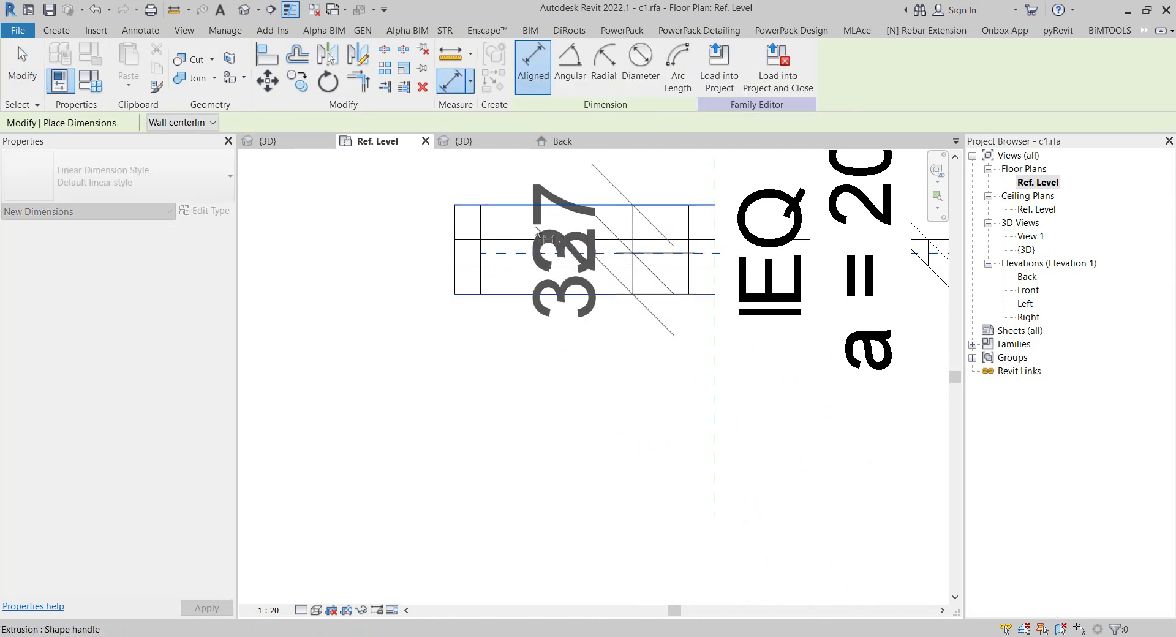
pyautogui.scroll(-2, 536, 232)
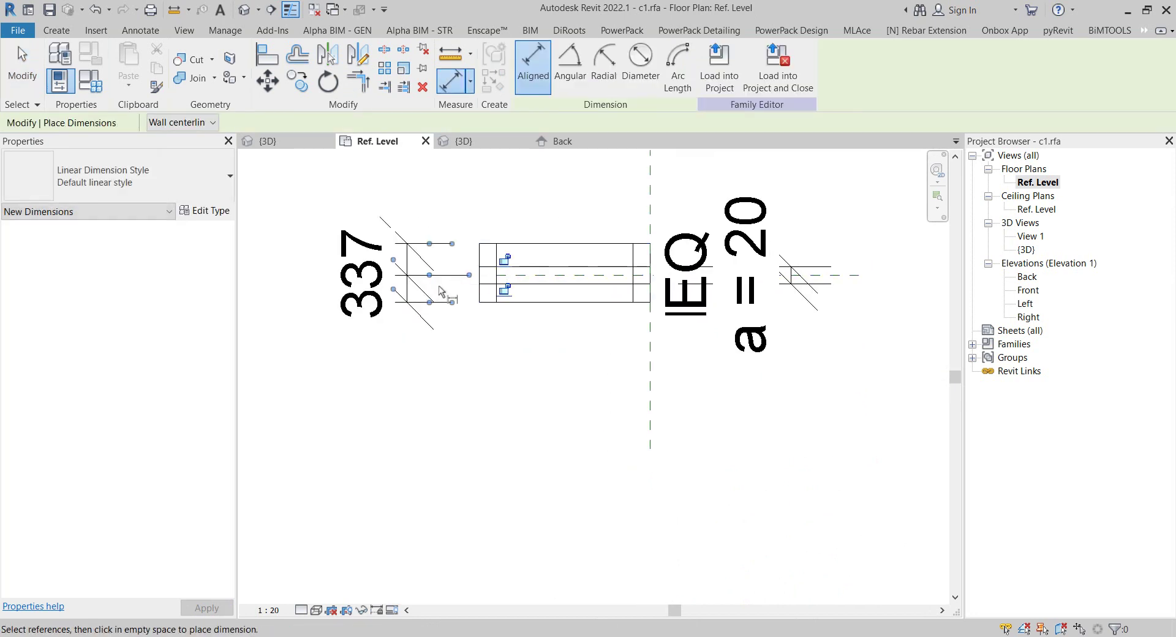
pyautogui.scroll(-1, 417, 288)
pyautogui.scroll(-2, 319, 292)
pyautogui.click(295, 279)
pyautogui.scroll(2, 451, 264)
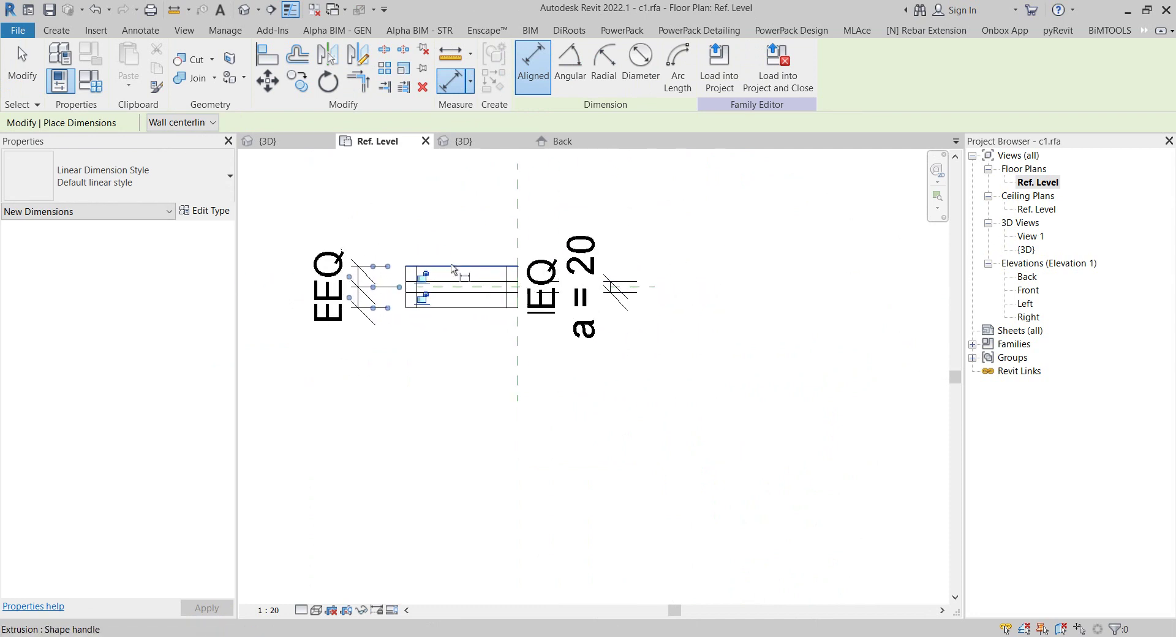
pyautogui.click(279, 449)
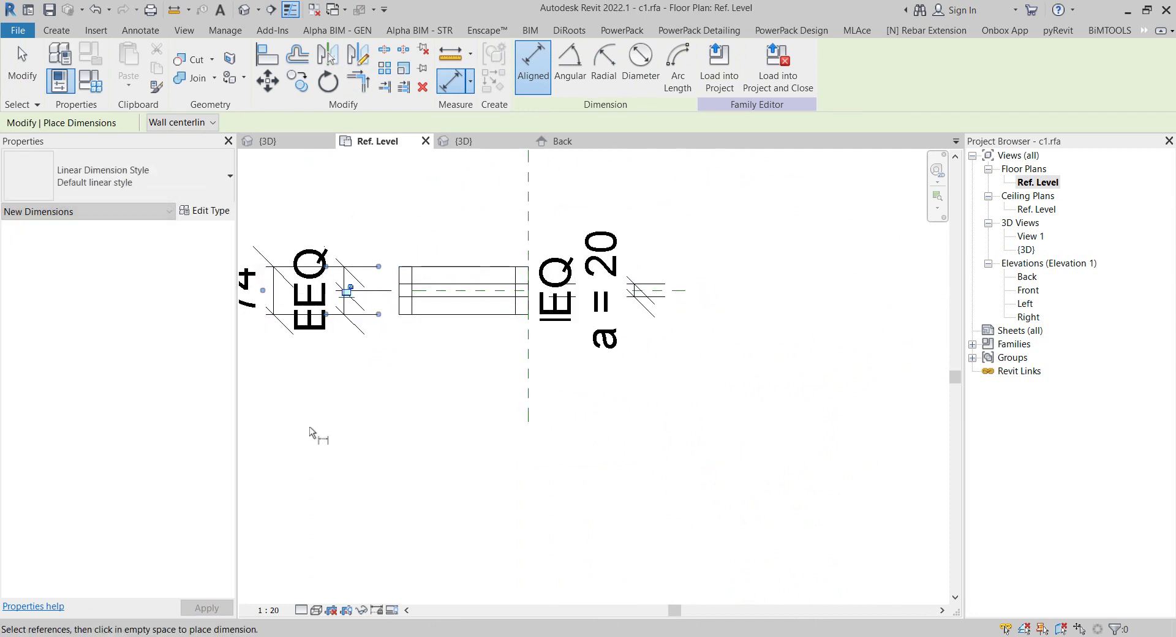
pyautogui.moveTo(310, 439); pyautogui.dragTo(444, 409, button='middle')
pyautogui.press('Escape')
# - Label the 74 thickness dimension with new type parameter b set to 80, then view in 3D
pyautogui.click(410, 258)
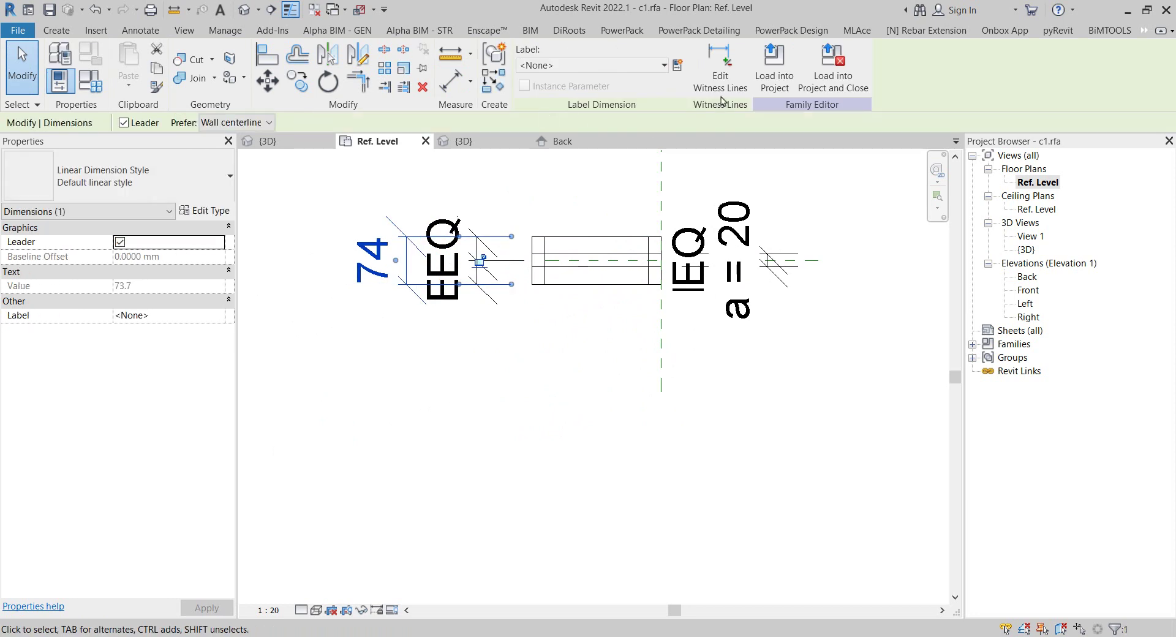
pyautogui.click(677, 65)
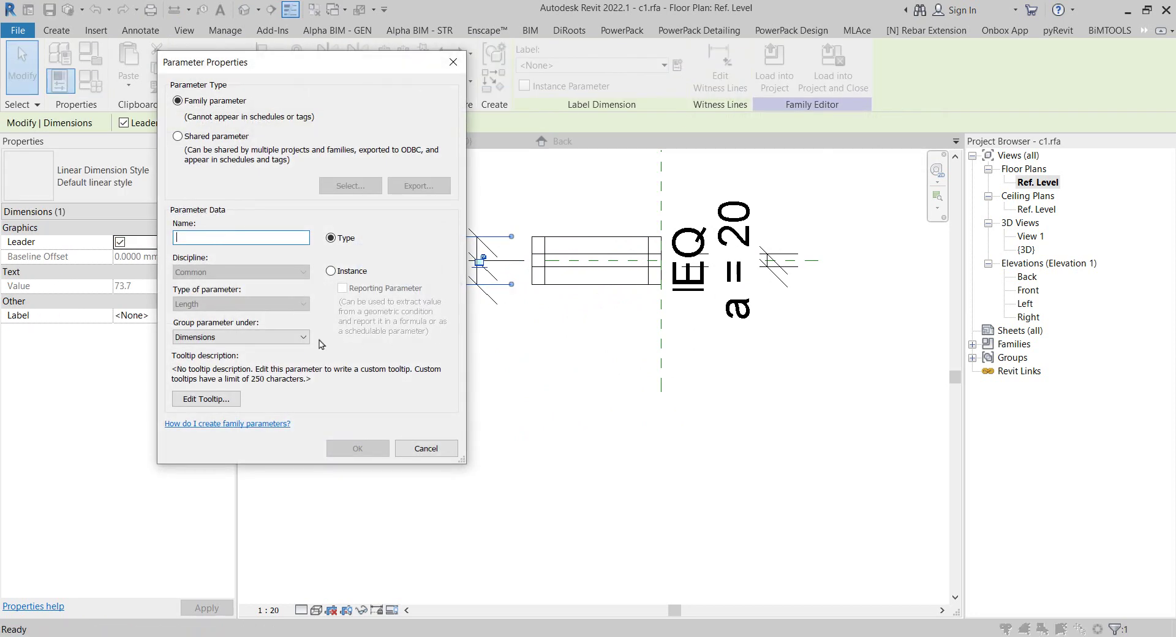
pyautogui.write('b')
pyautogui.click(349, 447)
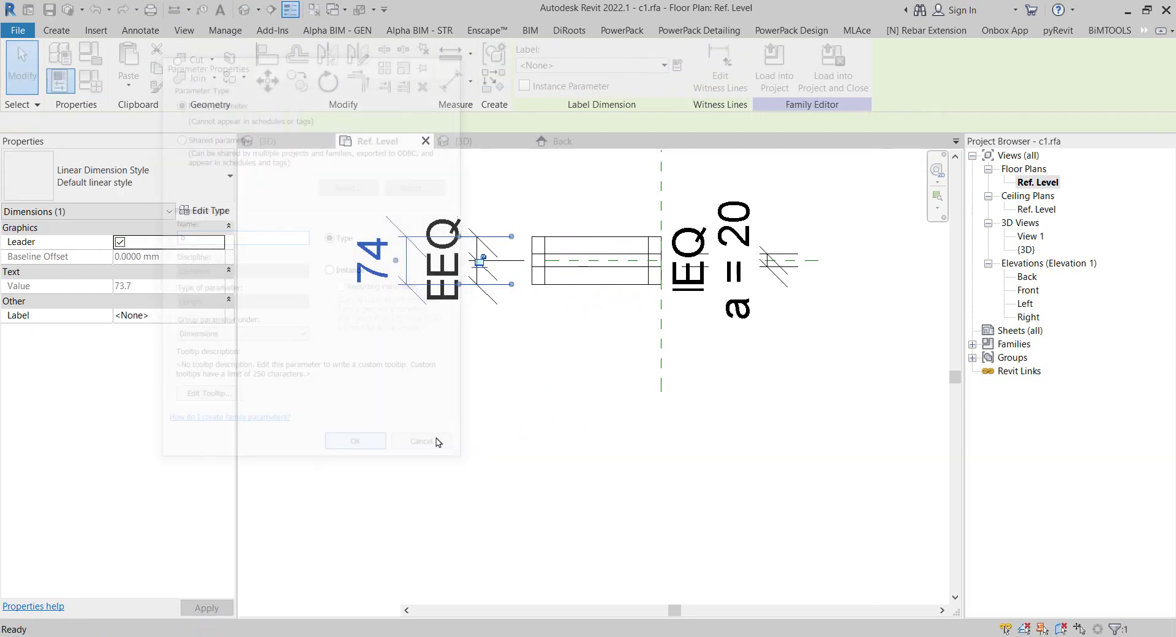
pyautogui.scroll(1, 390, 268)
pyautogui.scroll(1, 390, 268)
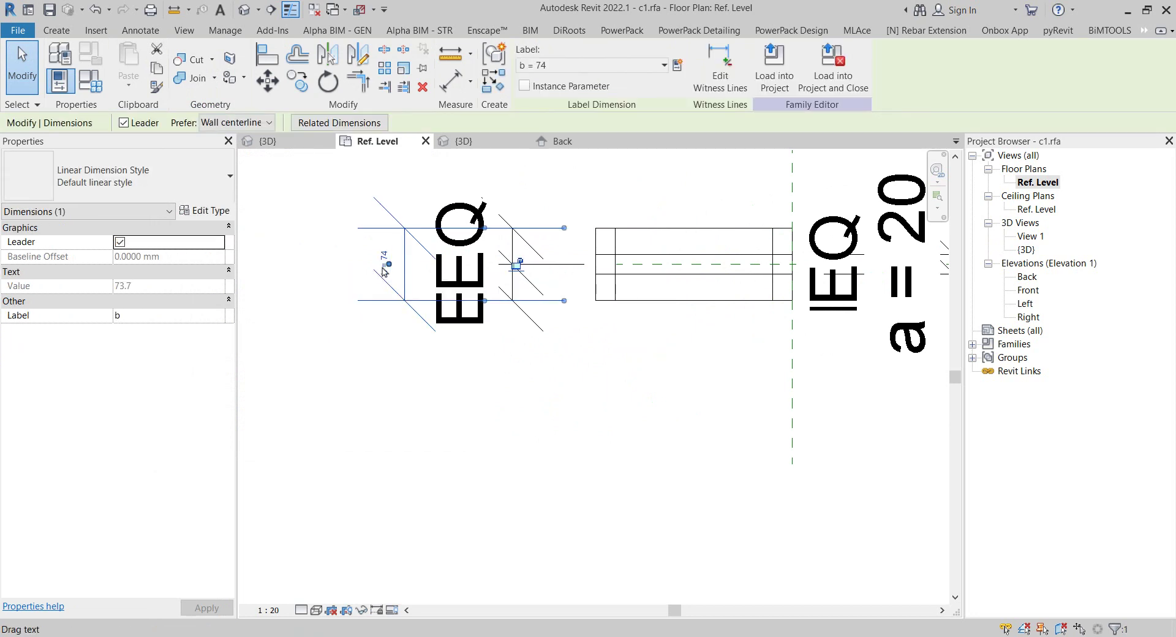
pyautogui.click(381, 257)
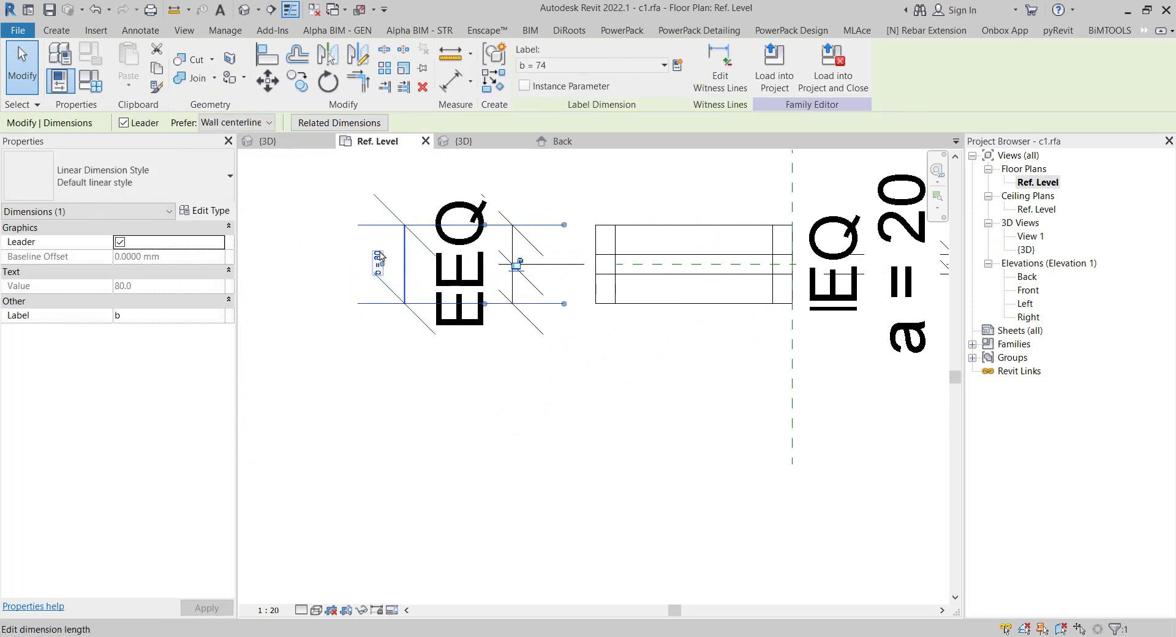
pyautogui.click(658, 427)
pyautogui.click(238, 12)
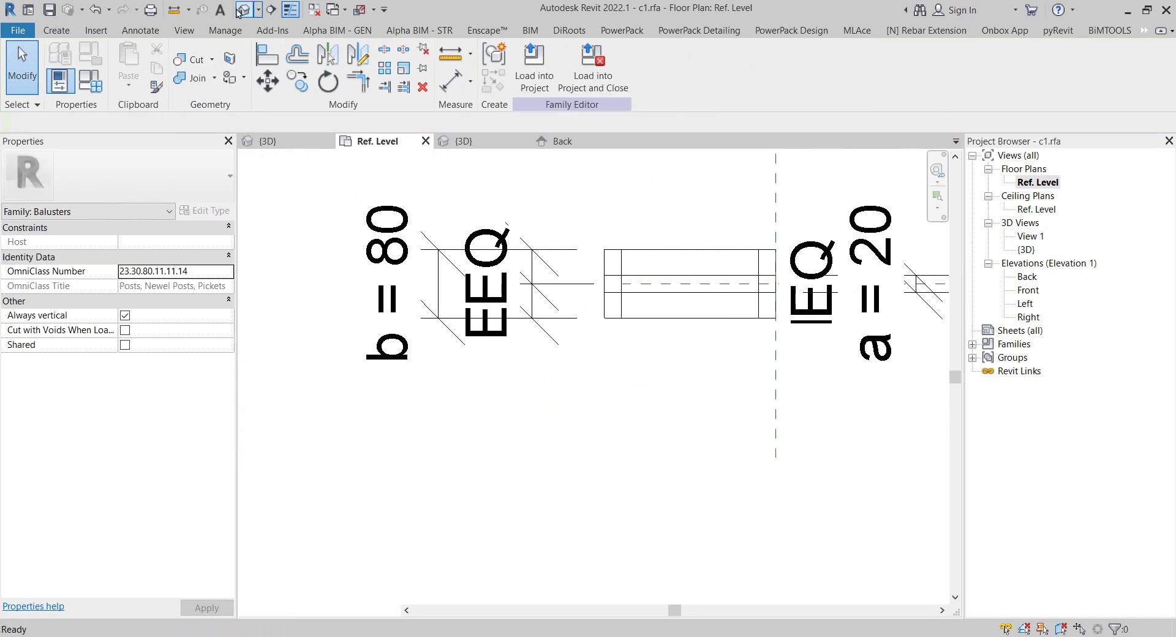
pyautogui.moveTo(741, 404)
pyautogui.keyDown('shift'); pyautogui.mouseDown(button='middle')
pyautogui.moveTo(520, 279)
pyautogui.moveTo(834, 270)
pyautogui.moveTo(833, 259)
pyautogui.moveTo(637, 257)
pyautogui.mouseUp(button='middle'); pyautogui.keyUp('shift')
pyautogui.scroll(5, 521, 279)
pyautogui.click(835, 231)
pyautogui.press('Escape')
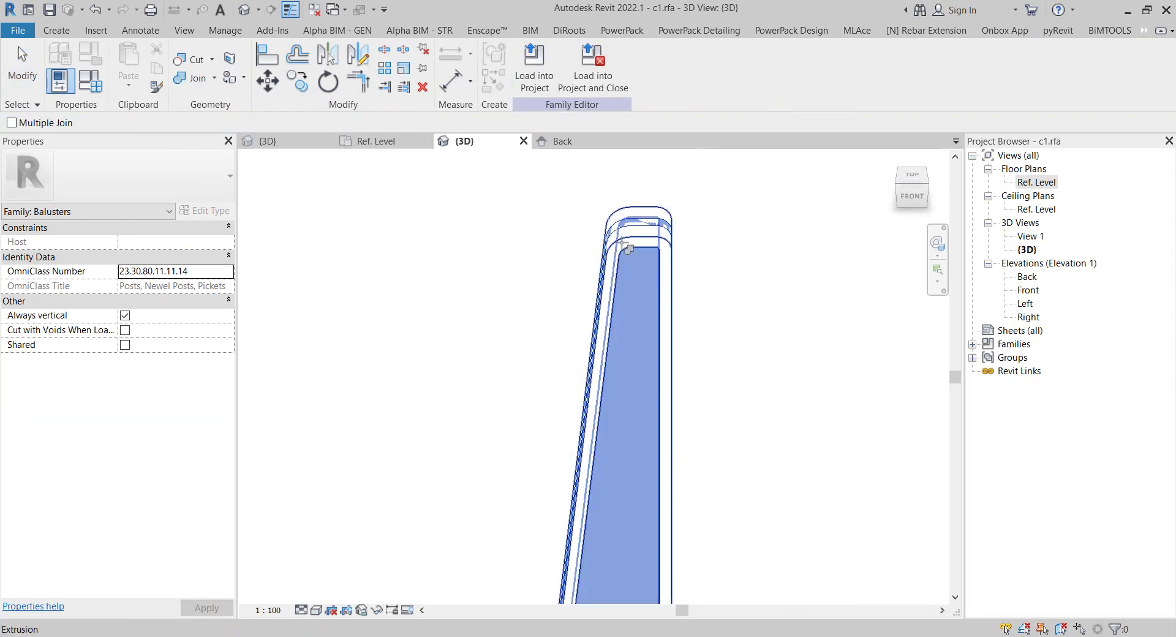
pyautogui.rightClick(744, 239)
pyautogui.click(753, 248)
pyautogui.rightClick(752, 247)
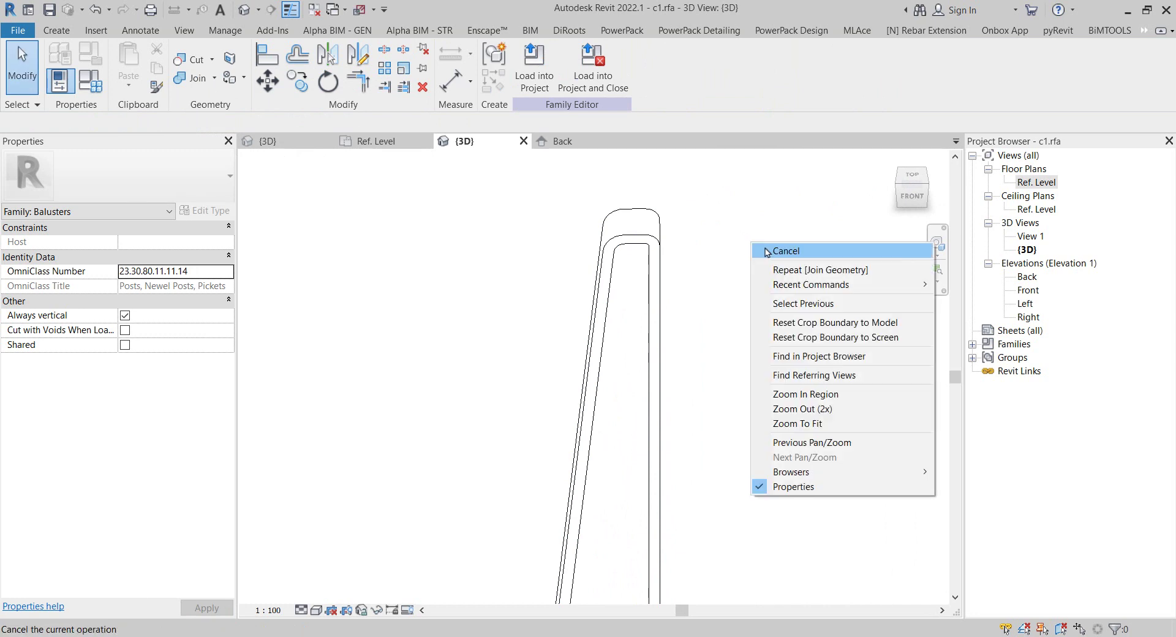
pyautogui.click(760, 247)
pyautogui.moveTo(735, 323)
pyautogui.keyDown('shift'); pyautogui.mouseDown(button='middle')
pyautogui.moveTo(829, 291)
pyautogui.moveTo(766, 255)
pyautogui.moveTo(360, 258)
pyautogui.moveTo(722, 386)
pyautogui.moveTo(507, 499)
pyautogui.moveTo(800, 369)
pyautogui.mouseUp(button='middle'); pyautogui.keyUp('shift')
pyautogui.doubleClick(1044, 185)
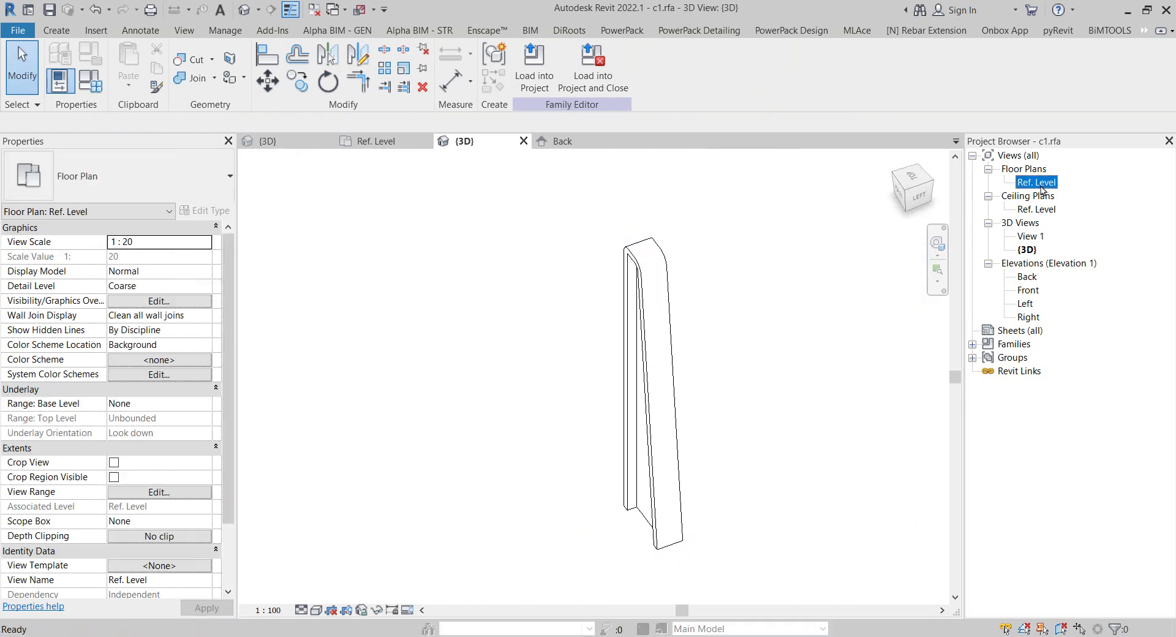
pyautogui.scroll(-5, 691, 300)
pyautogui.scroll(-2, 692, 300)
pyautogui.scroll(2, 661, 334)
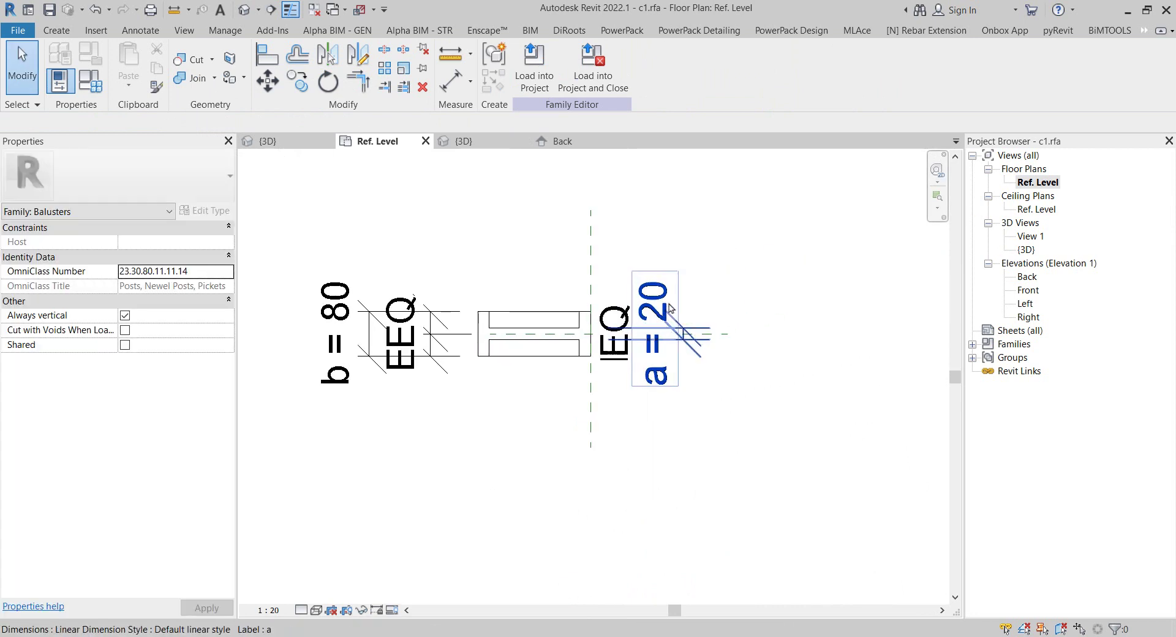
pyautogui.rightClick(697, 229)
pyautogui.click(708, 239)
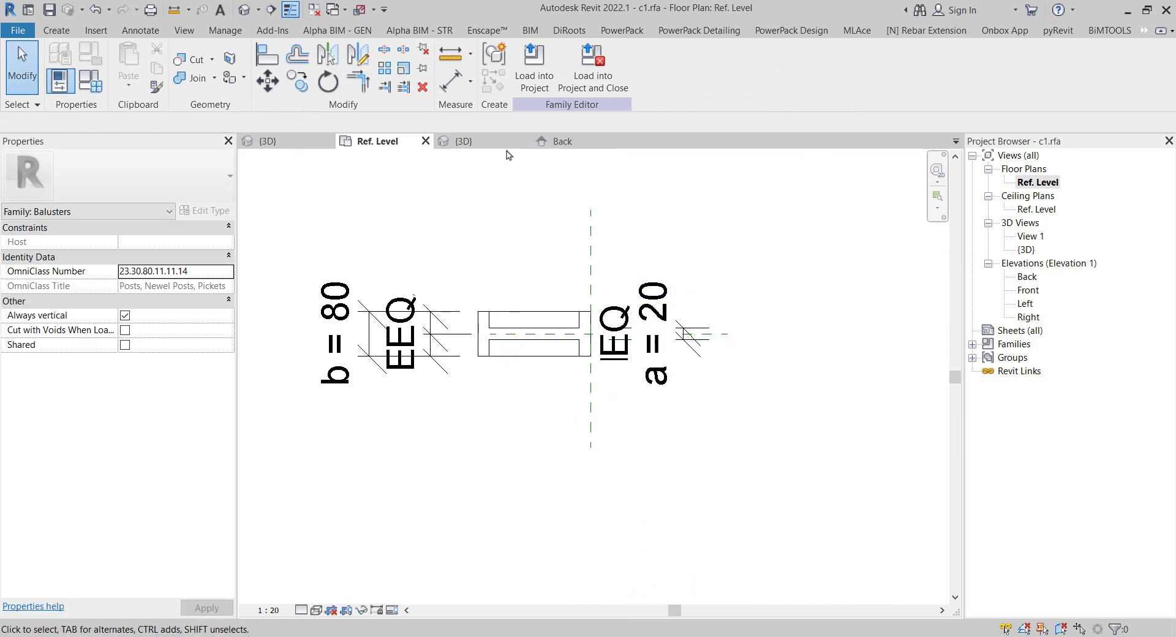
# - Review the Base Plate family's model and family types without making changes
pyautogui.click(1128, 10)
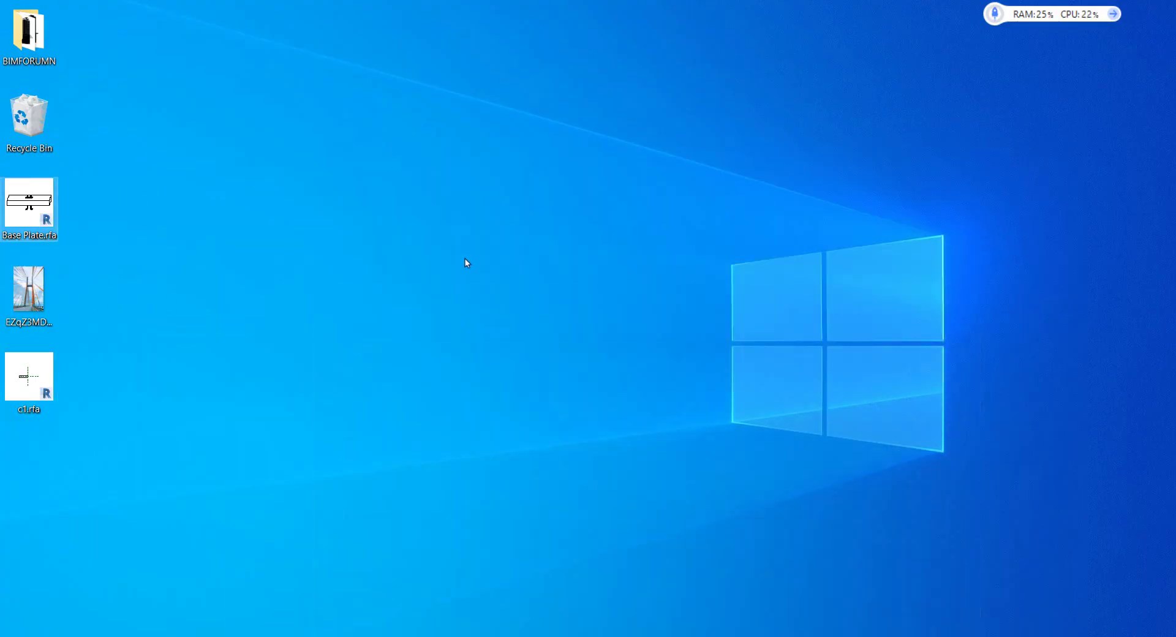
pyautogui.click(672, 626)
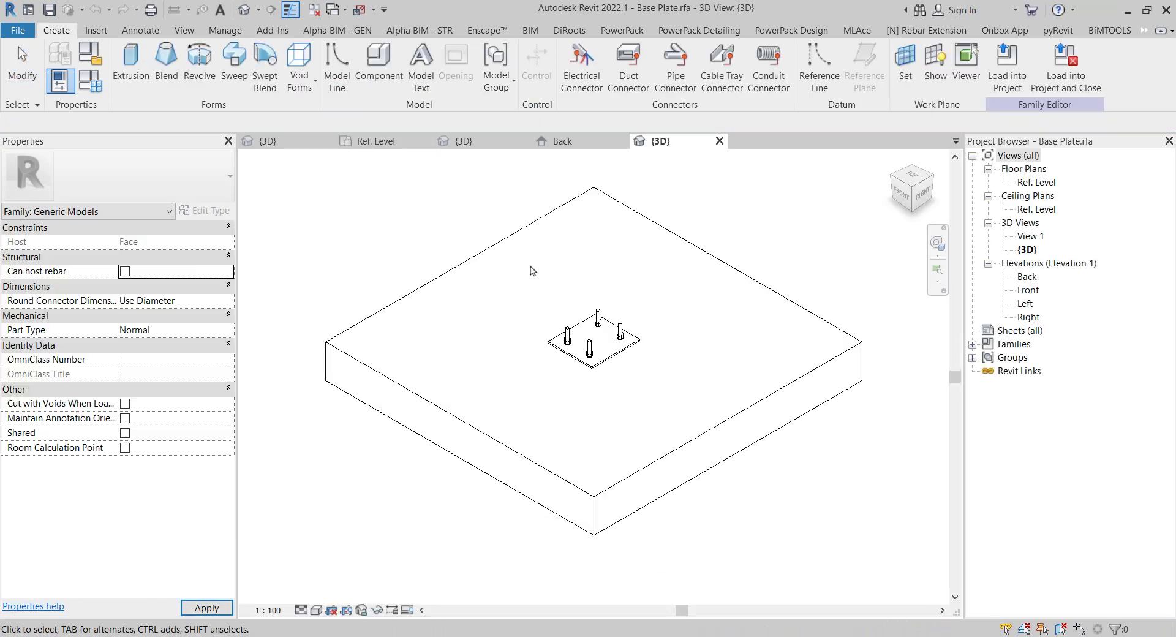
pyautogui.moveTo(637, 332)
pyautogui.keyDown('shift'); pyautogui.mouseDown(button='middle')
pyautogui.moveTo(651, 371)
pyautogui.moveTo(638, 375)
pyautogui.mouseUp(button='middle'); pyautogui.keyUp('shift')
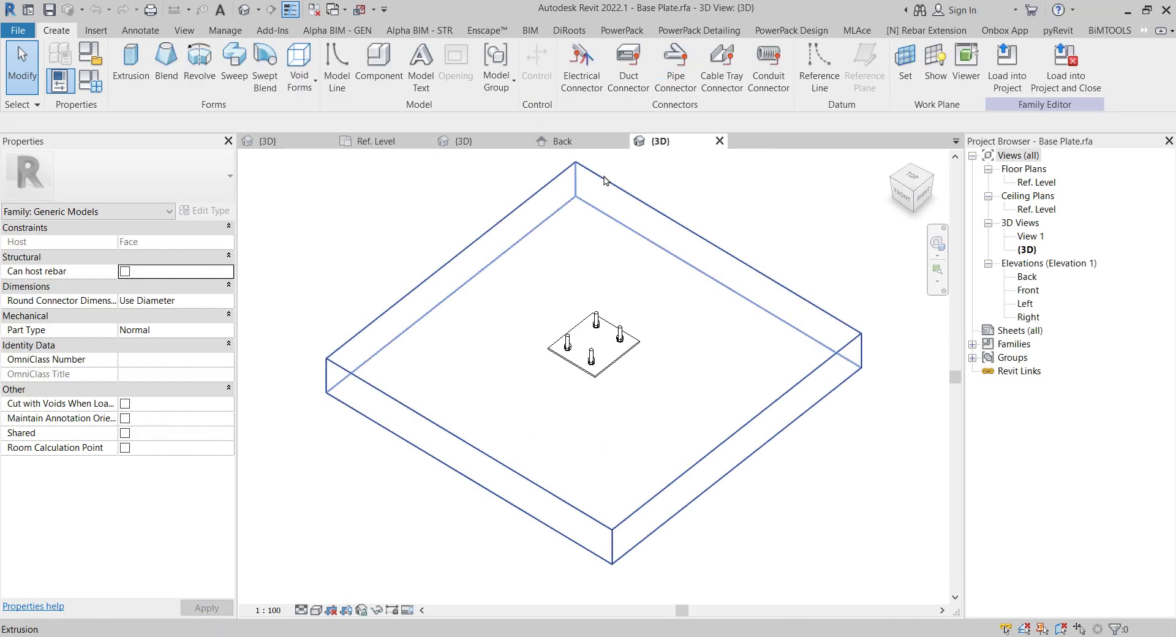
pyautogui.click(97, 92)
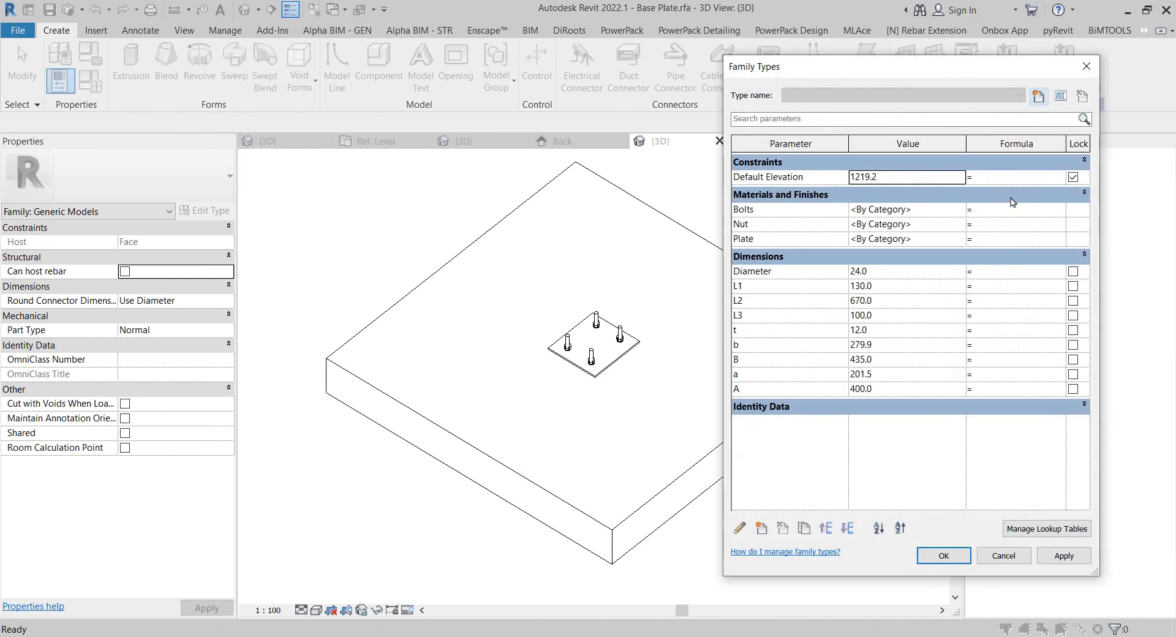
pyautogui.click(1087, 67)
# - Load the Base Plate family into c1.rfa only, leaving Project2 unticked
pyautogui.click(994, 77)
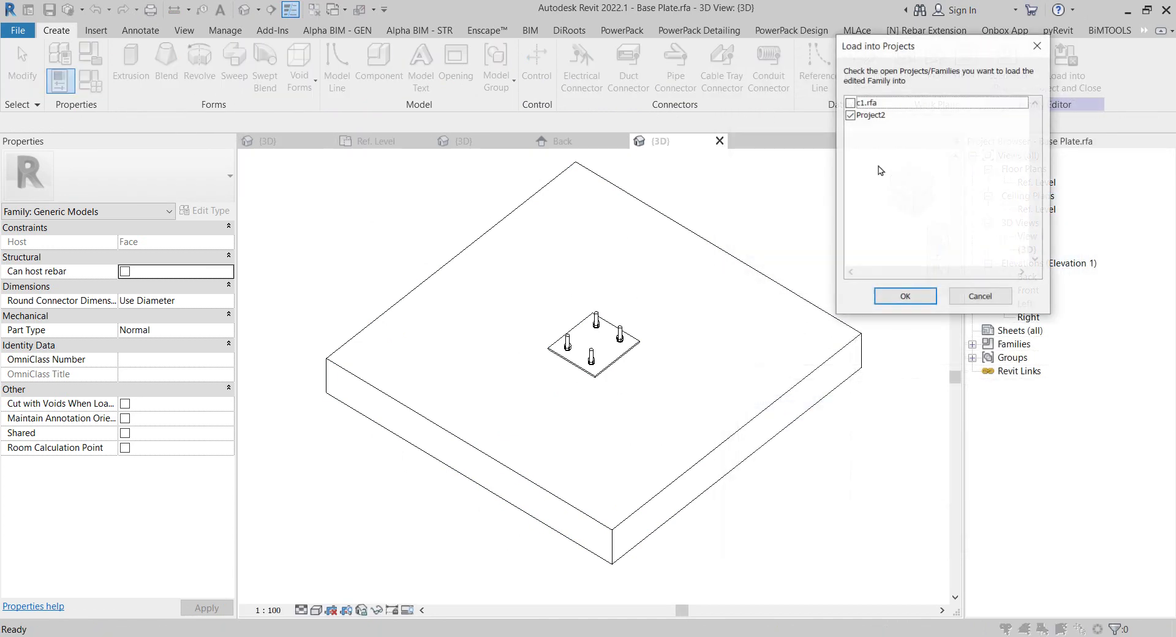
pyautogui.click(855, 104)
pyautogui.click(850, 103)
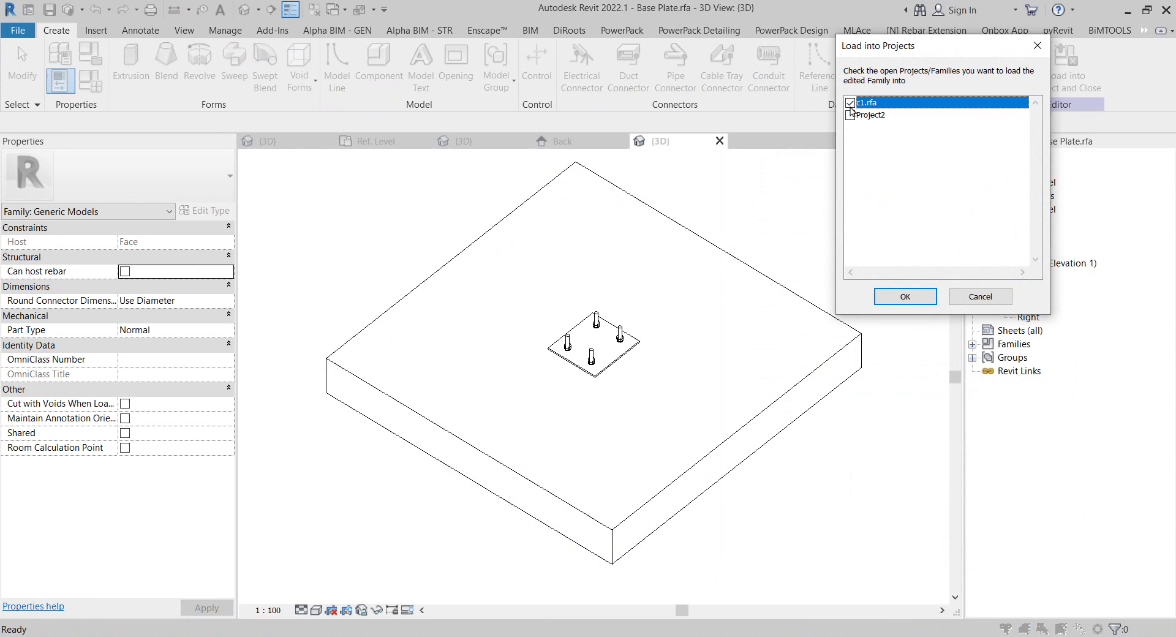
pyautogui.click(912, 296)
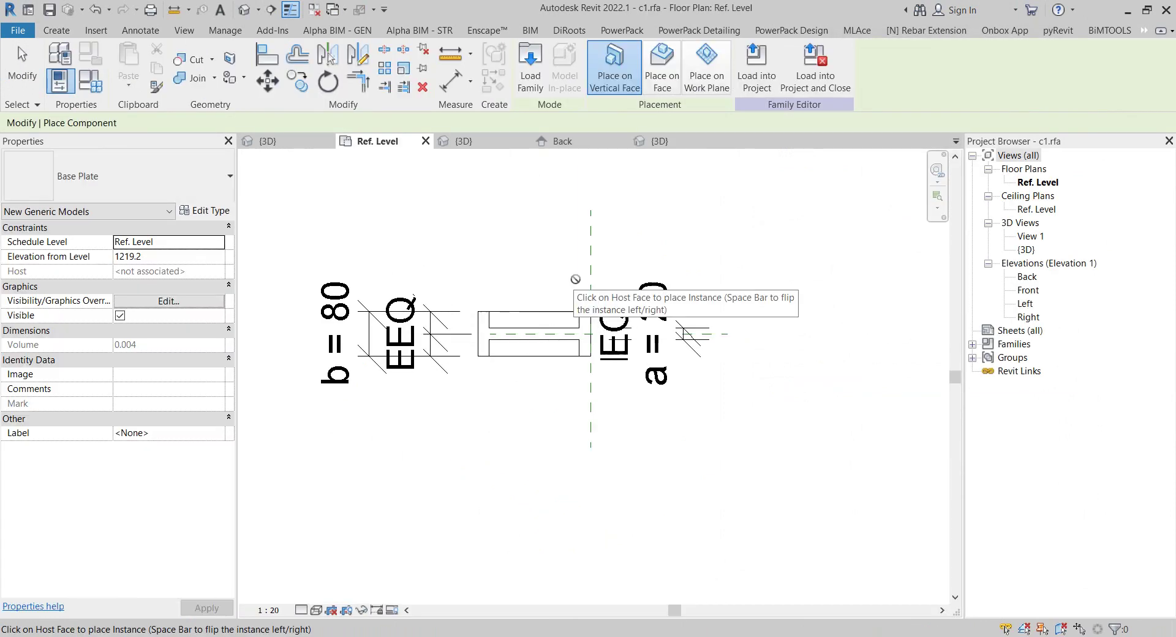
# - Place one Base Plate on the level's work plane at the reference-plane centre, then view the Back elevation
pyautogui.click(706, 68)
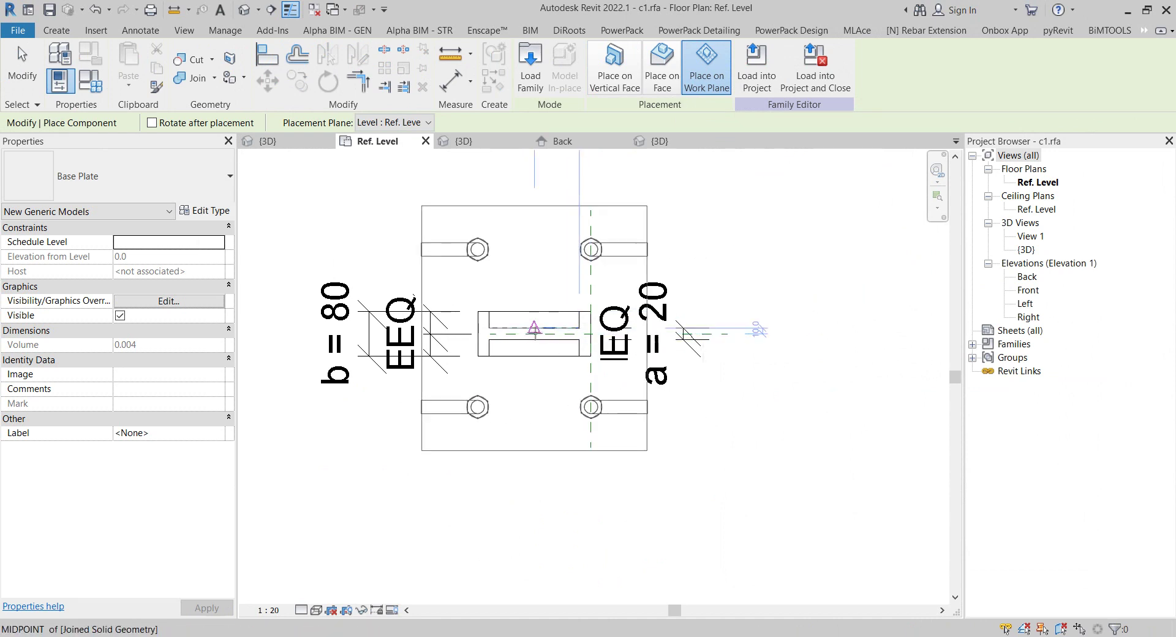
pyautogui.scroll(2, 534, 329)
pyautogui.scroll(2, 535, 334)
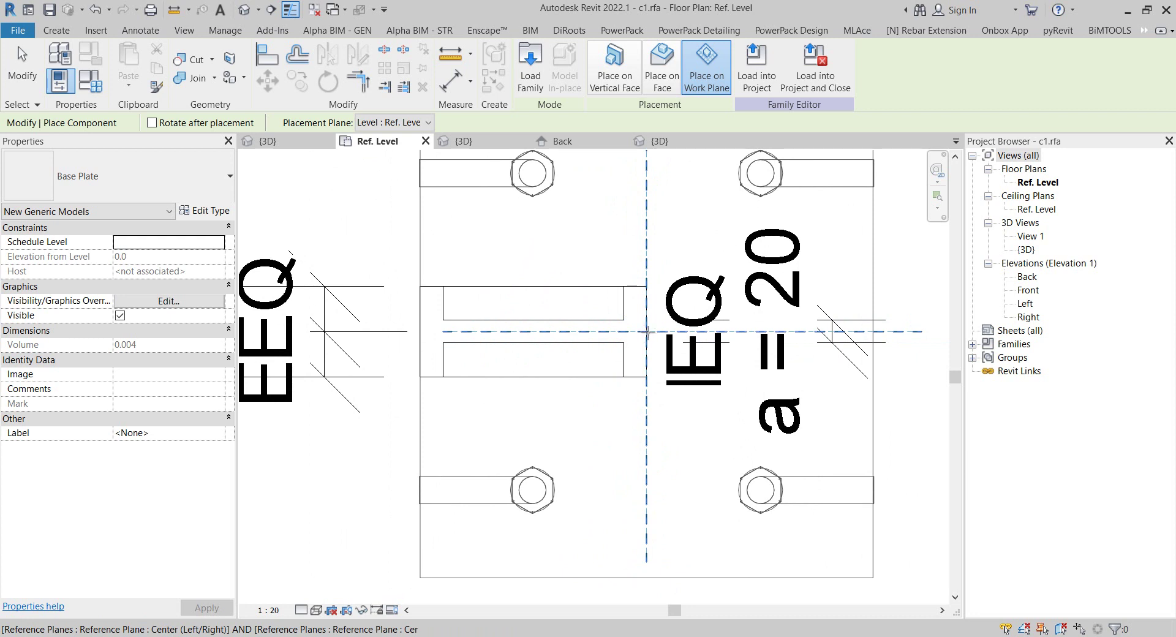
pyautogui.scroll(-3, 648, 331)
pyautogui.scroll(2, 650, 330)
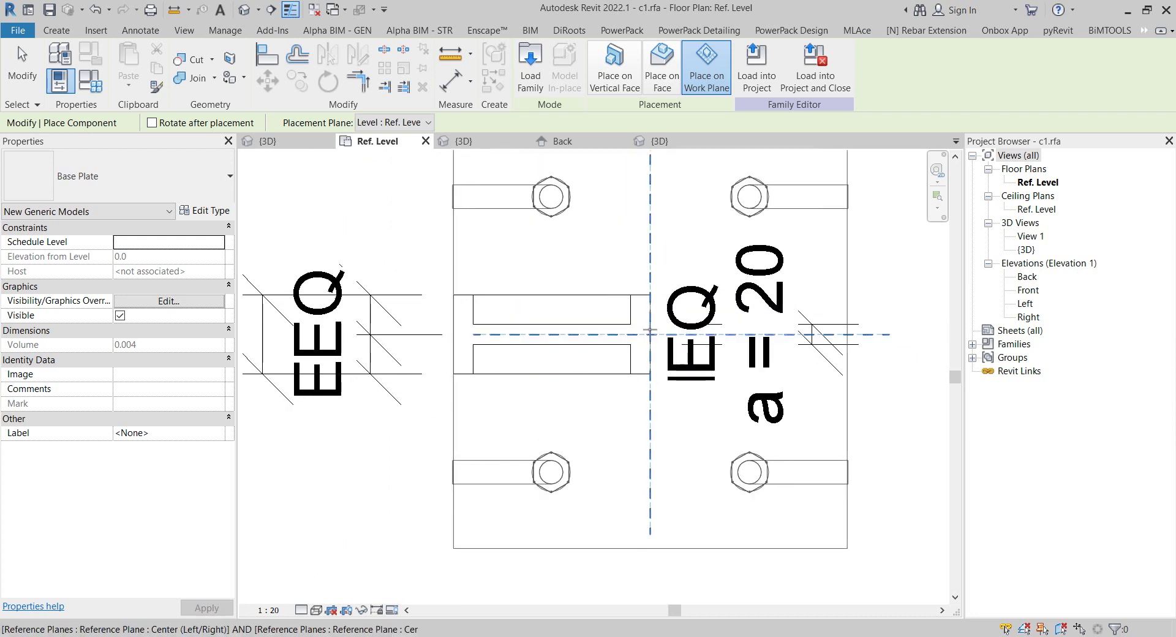
pyautogui.rightClick(434, 229)
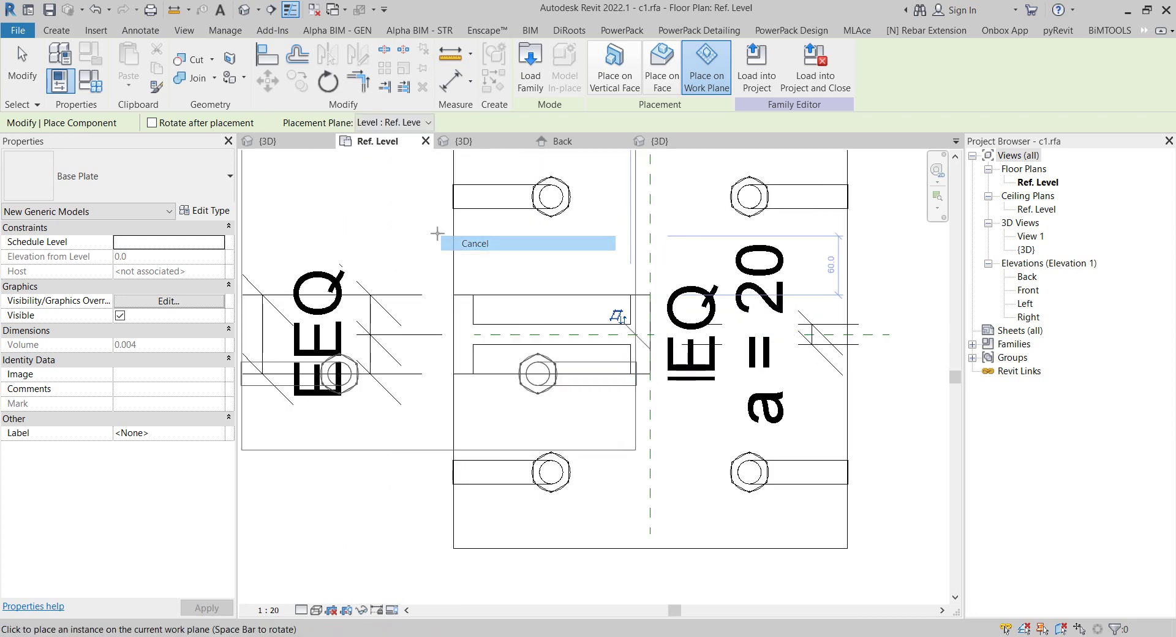
pyautogui.click(439, 236)
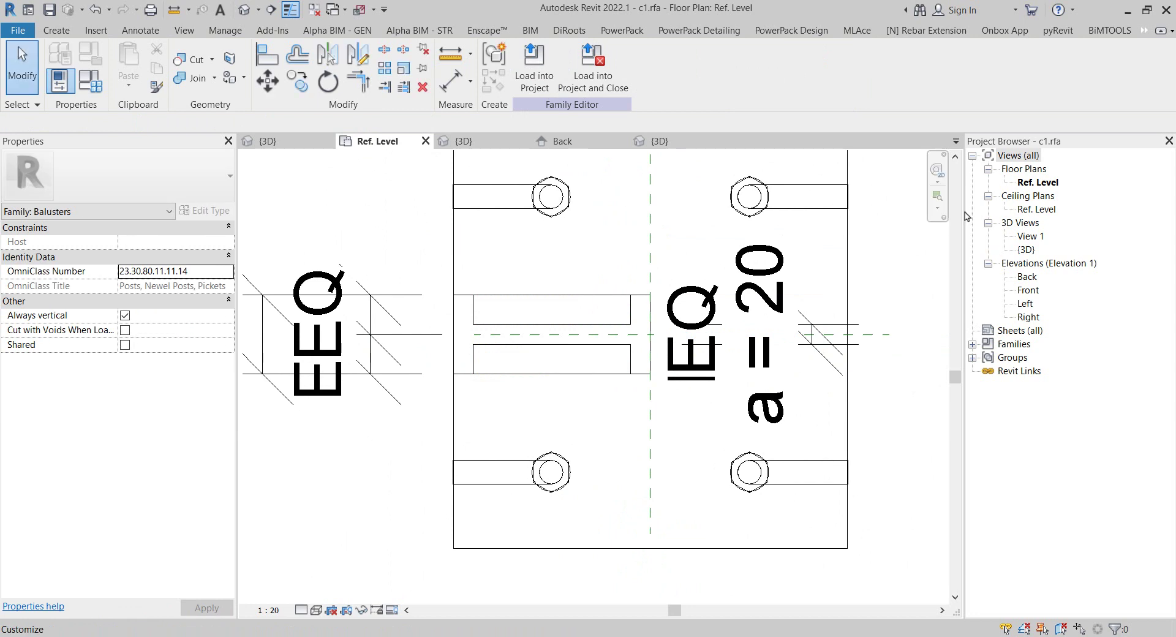
pyautogui.doubleClick(1033, 275)
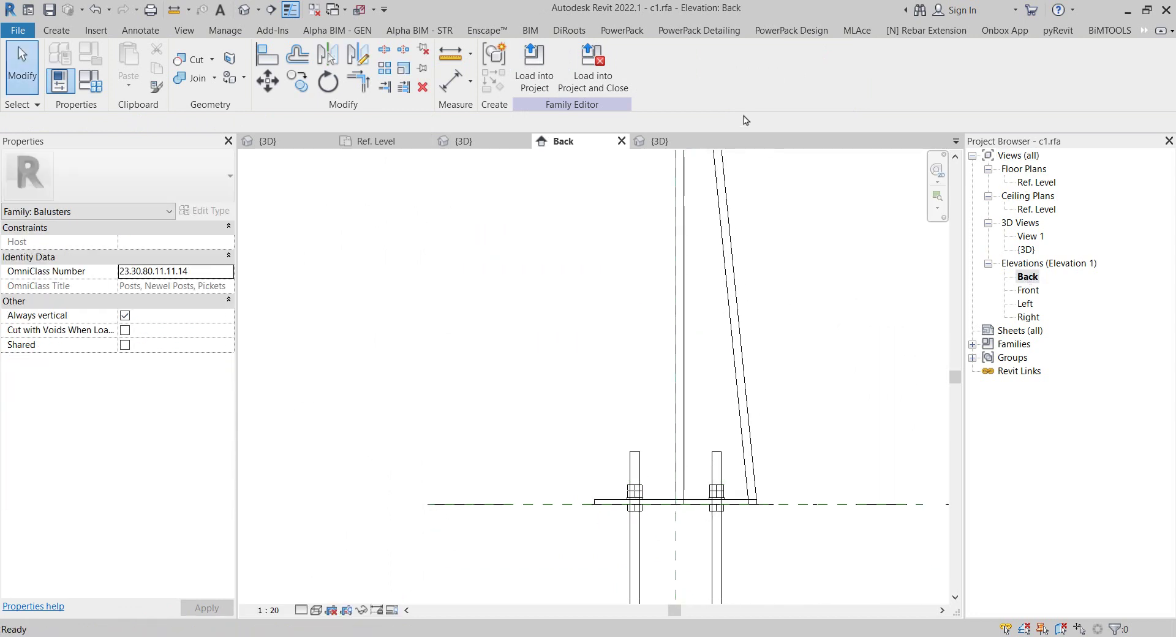
# - Look over the Project2 {3D} and Base Plate {3D} views, then close the Base Plate {3D} view
pyautogui.scroll(-3, 741, 396)
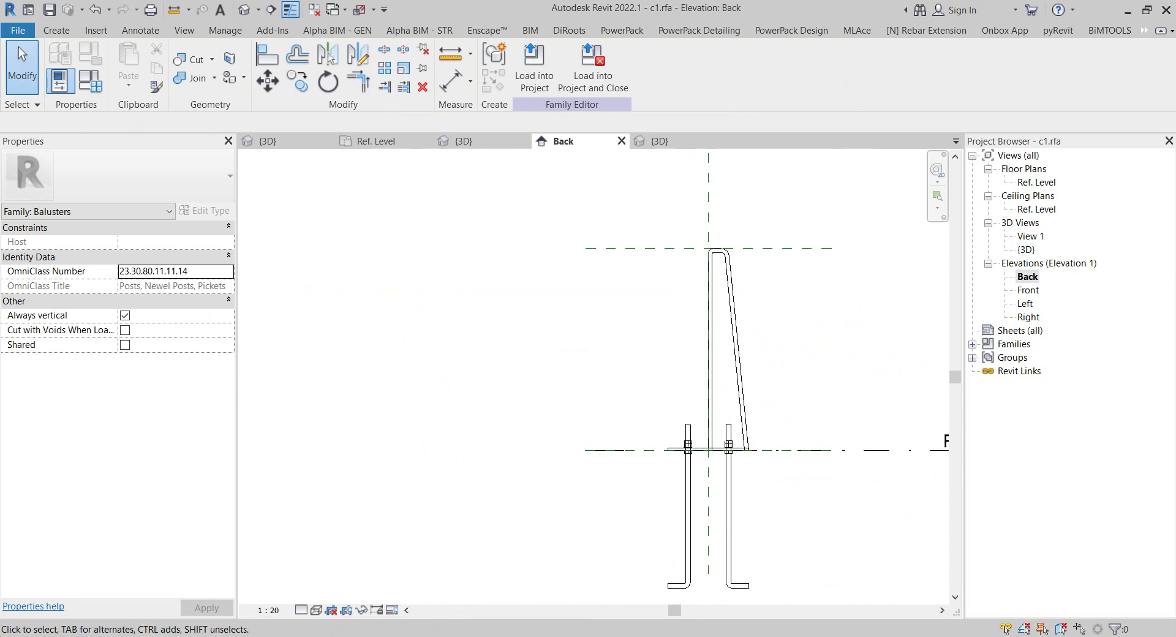
pyautogui.click(289, 142)
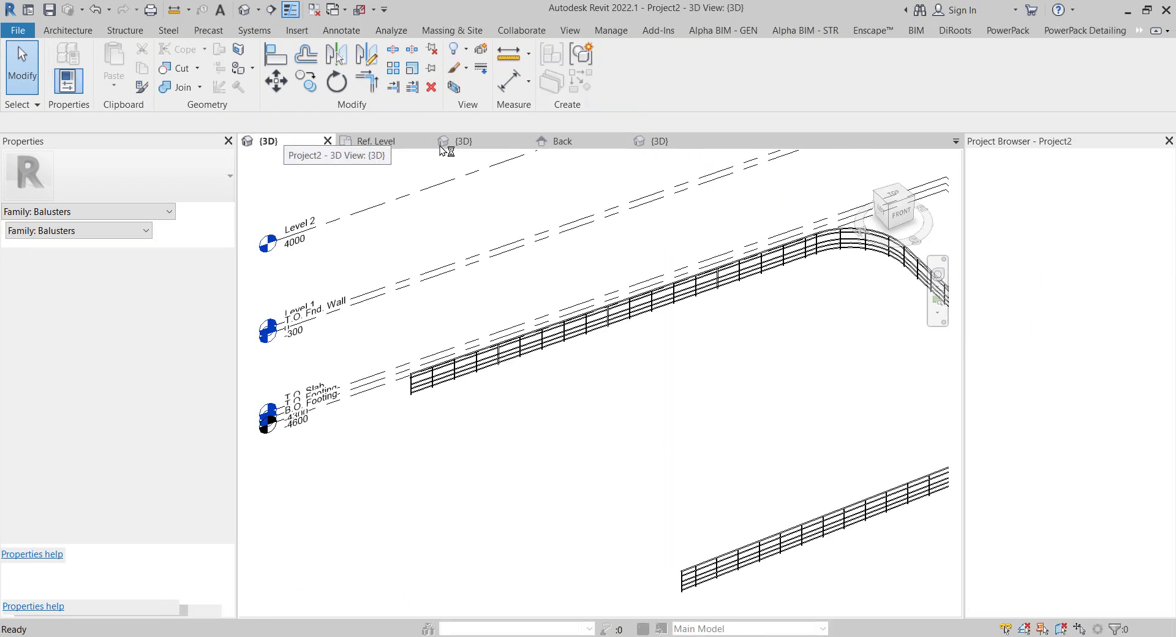
pyautogui.scroll(3, 444, 362)
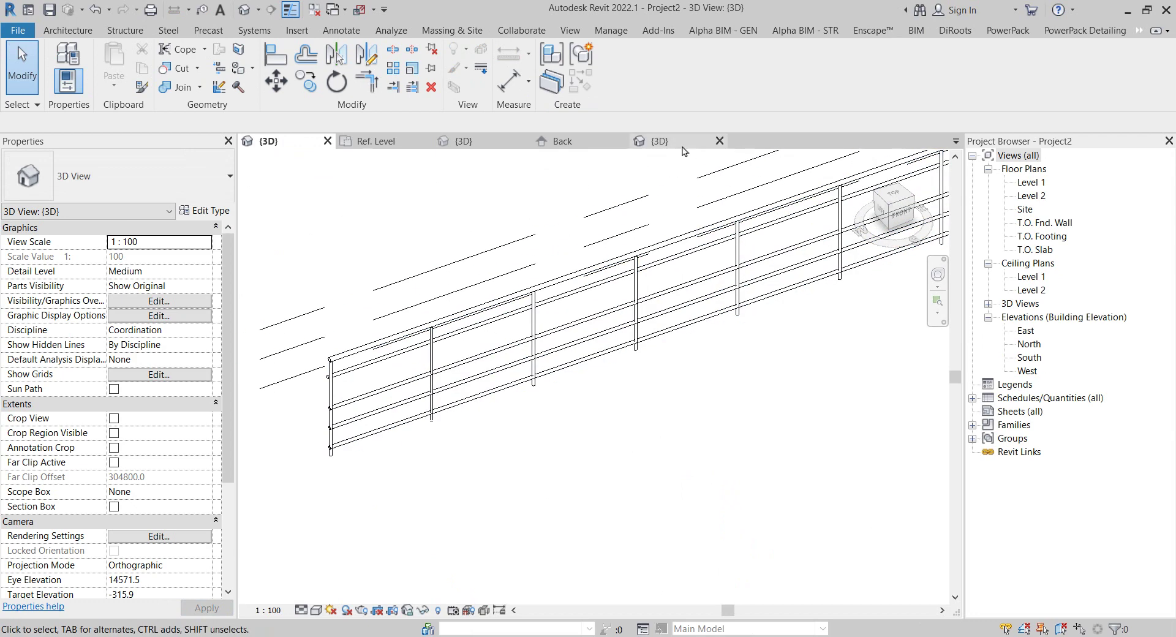
pyautogui.click(660, 142)
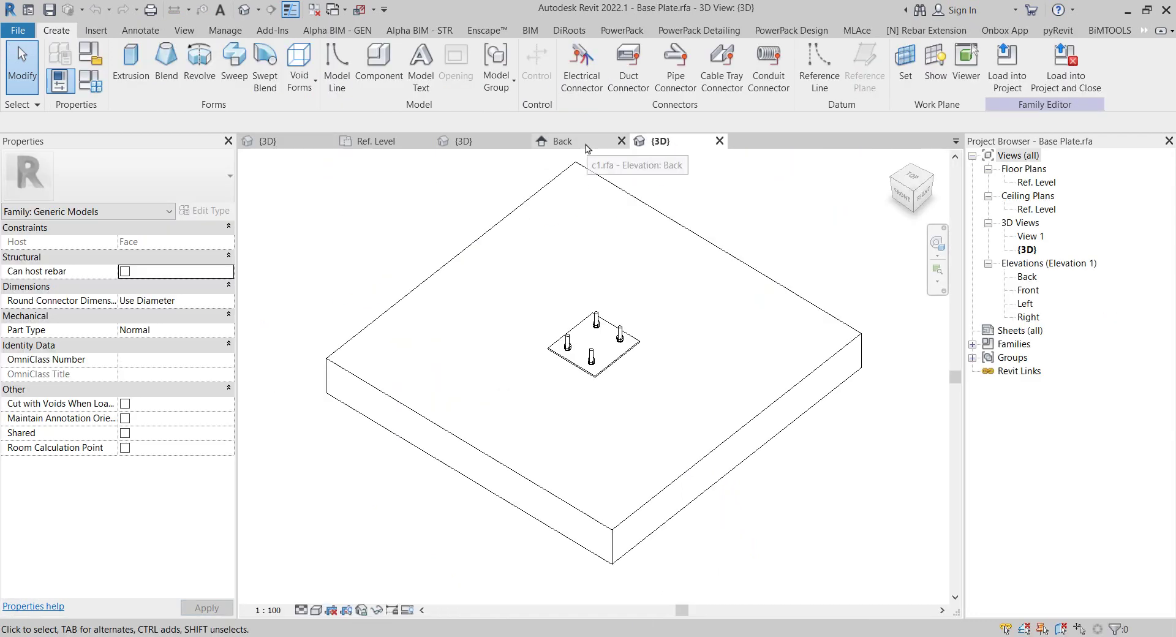
pyautogui.click(576, 142)
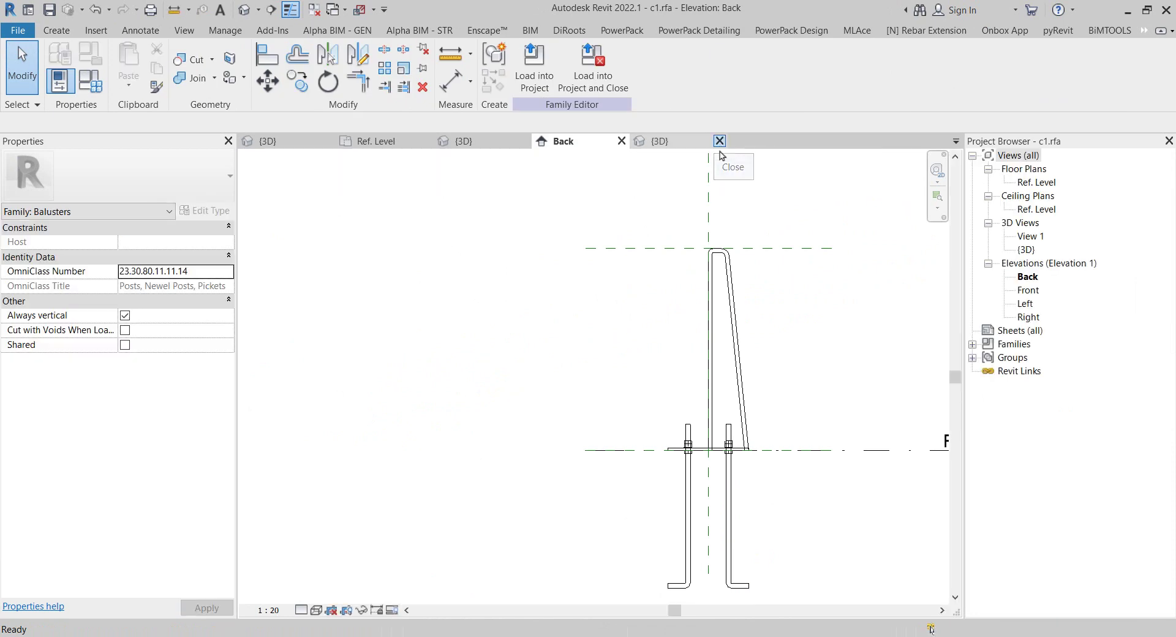
pyautogui.click(719, 141)
pyautogui.moveTo(608, 178); pyautogui.dragTo(588, 196, button='middle')
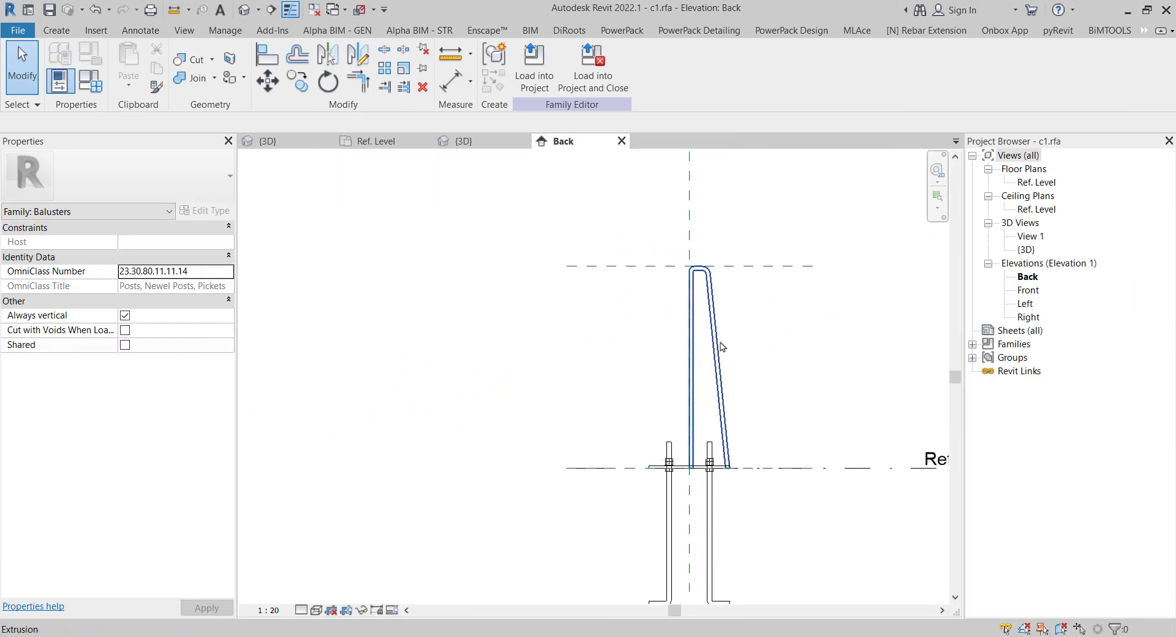
pyautogui.click(737, 361)
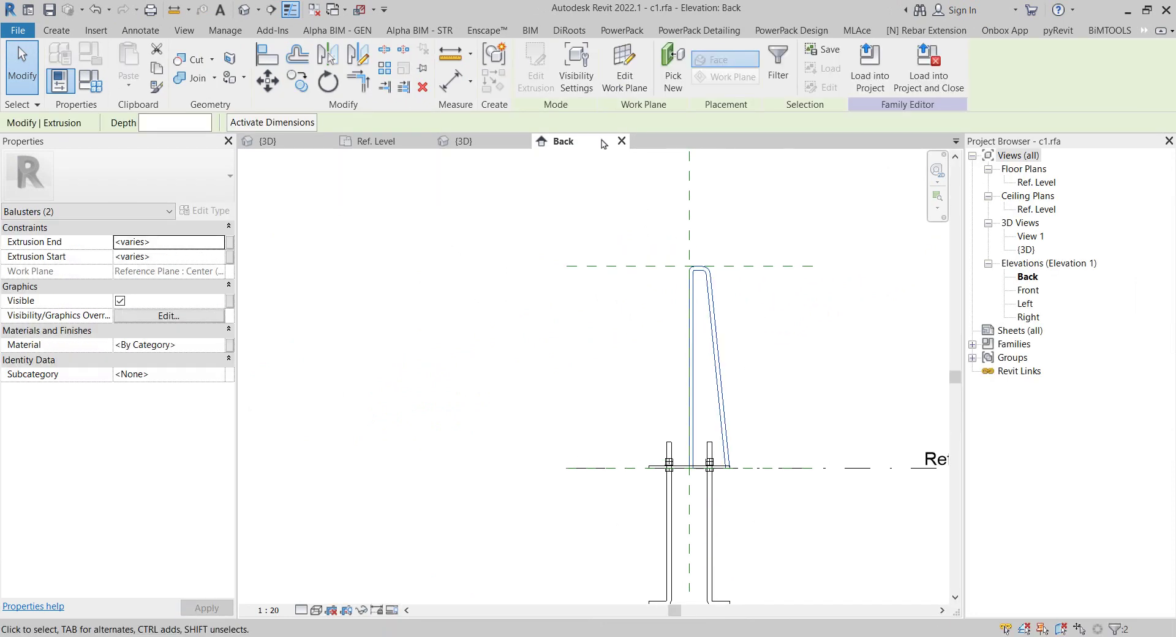
pyautogui.scroll(2, 685, 313)
pyautogui.click(684, 313)
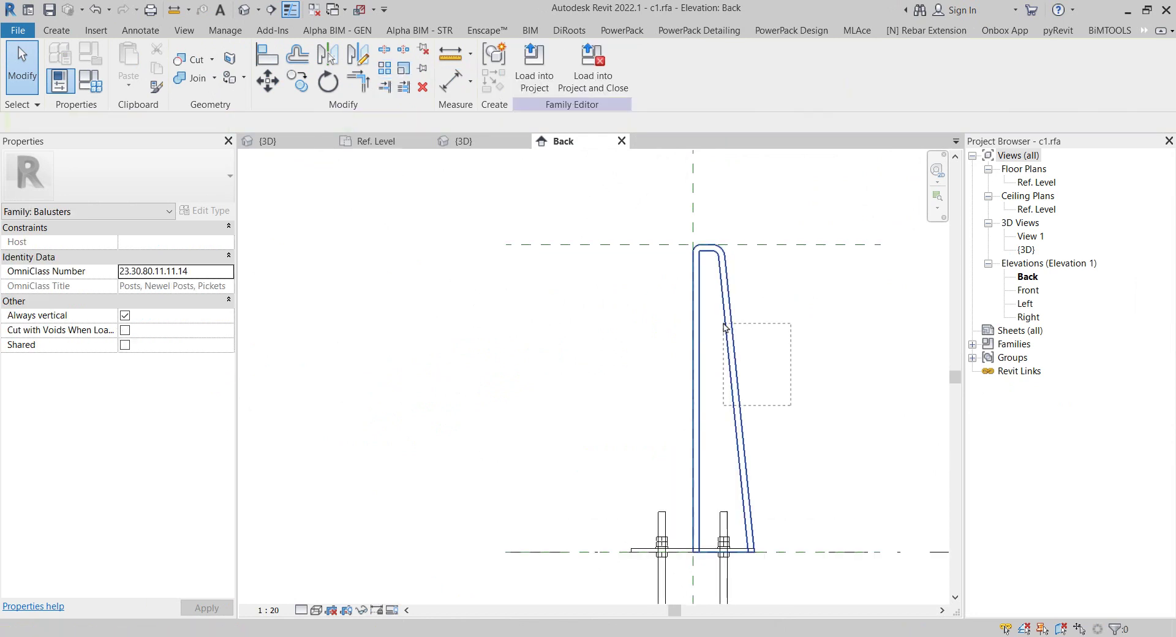
pyautogui.click(714, 305)
pyautogui.click(268, 81)
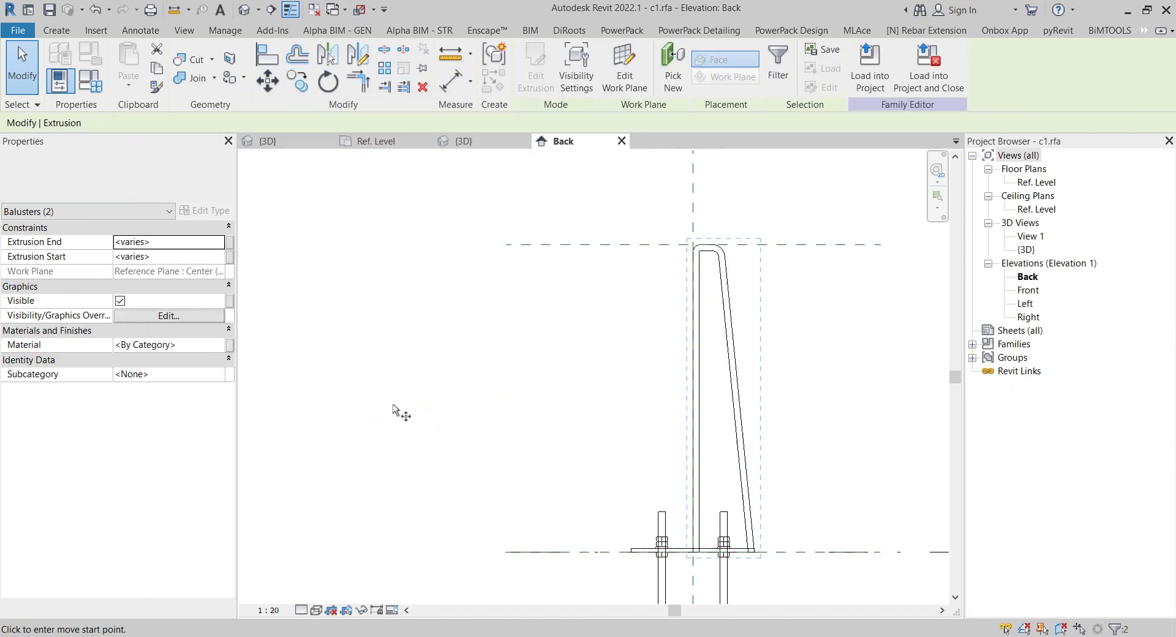
pyautogui.scroll(1, 722, 565)
pyautogui.scroll(2, 722, 565)
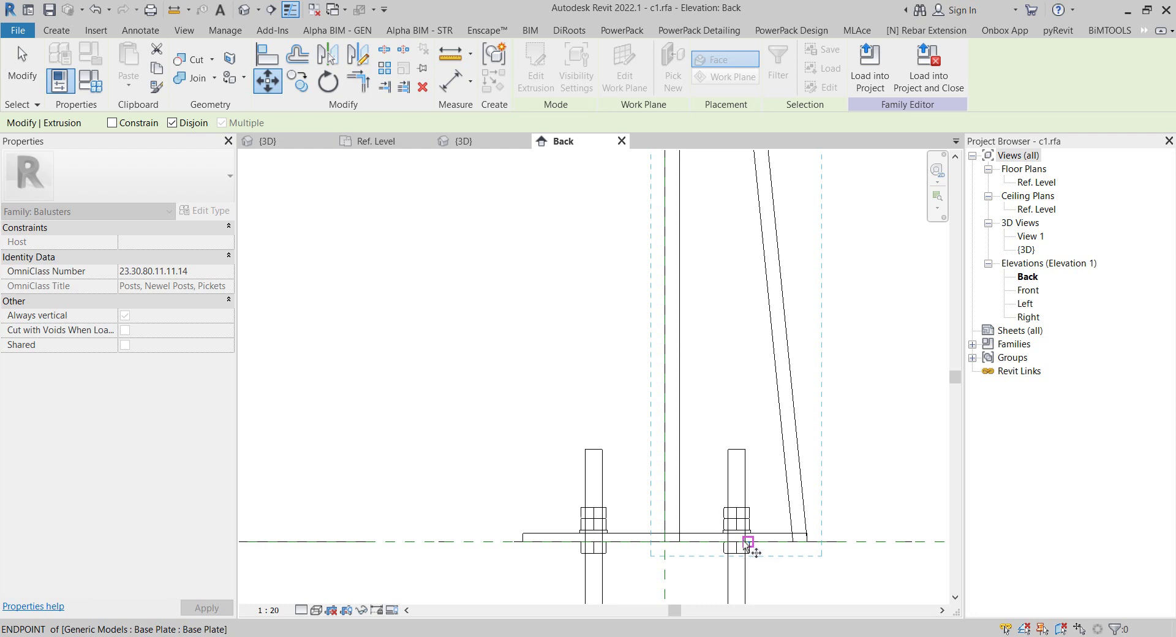
pyautogui.click(666, 542)
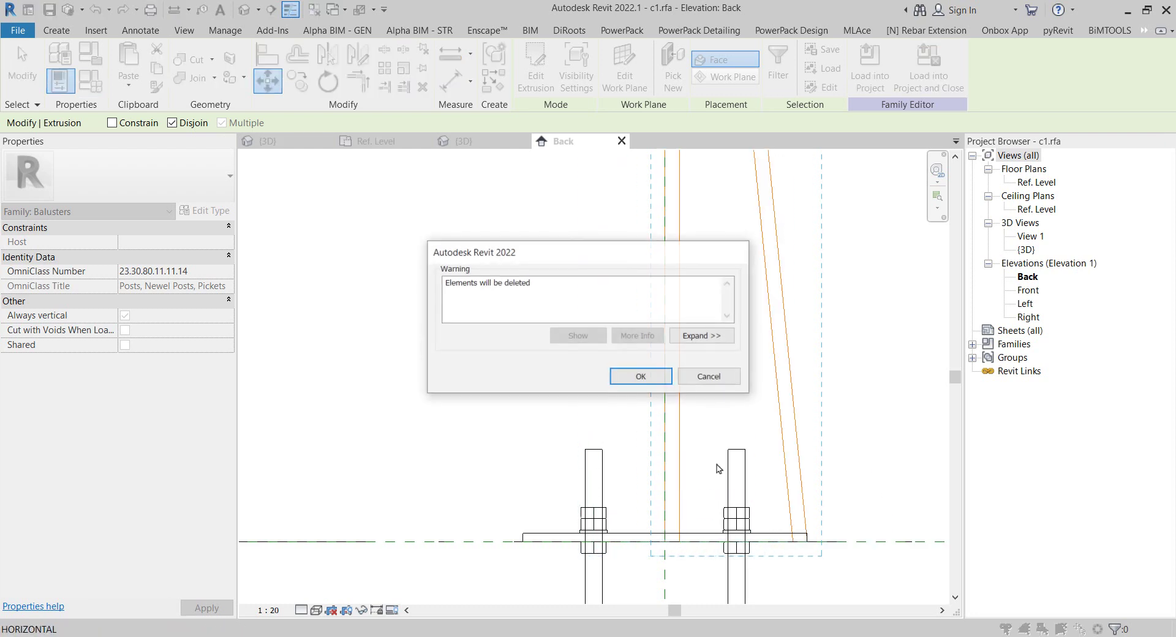
pyautogui.click(714, 379)
pyautogui.scroll(-2, 788, 433)
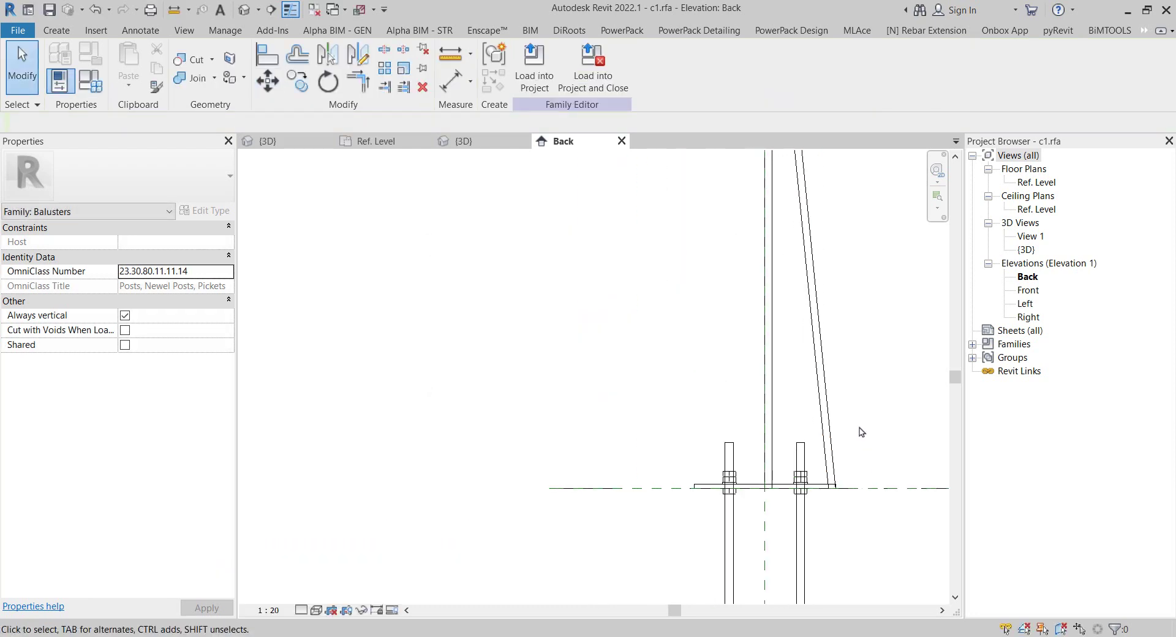
pyautogui.moveTo(788, 433); pyautogui.dragTo(501, 296, button='middle')
pyautogui.hotkey('ctrl', 'z')
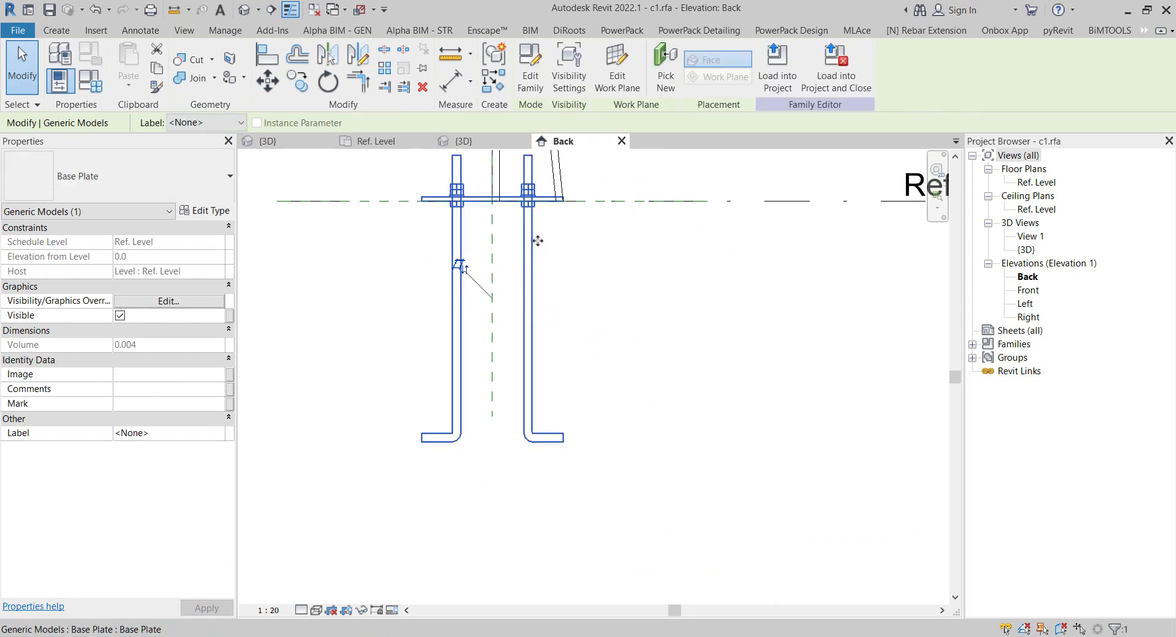
# - Select the base plate and zoom in on the plate and its bolts
pyautogui.click(651, 345)
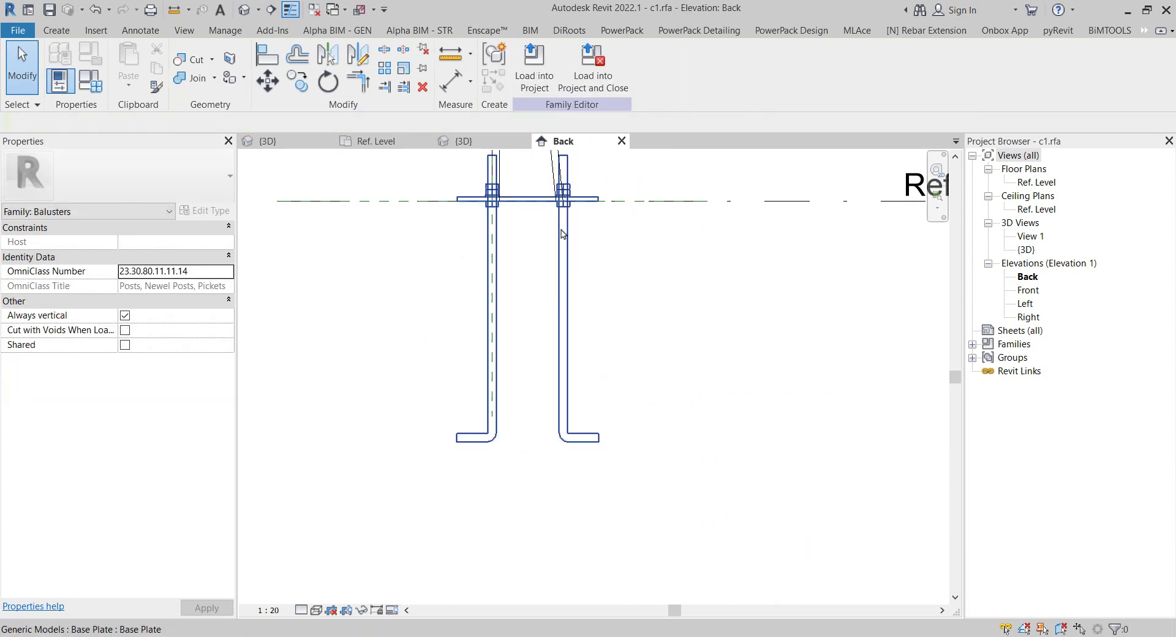
pyautogui.click(495, 263)
pyautogui.moveTo(654, 290); pyautogui.dragTo(689, 443)
pyautogui.moveTo(673, 356); pyautogui.dragTo(699, 549, button='middle')
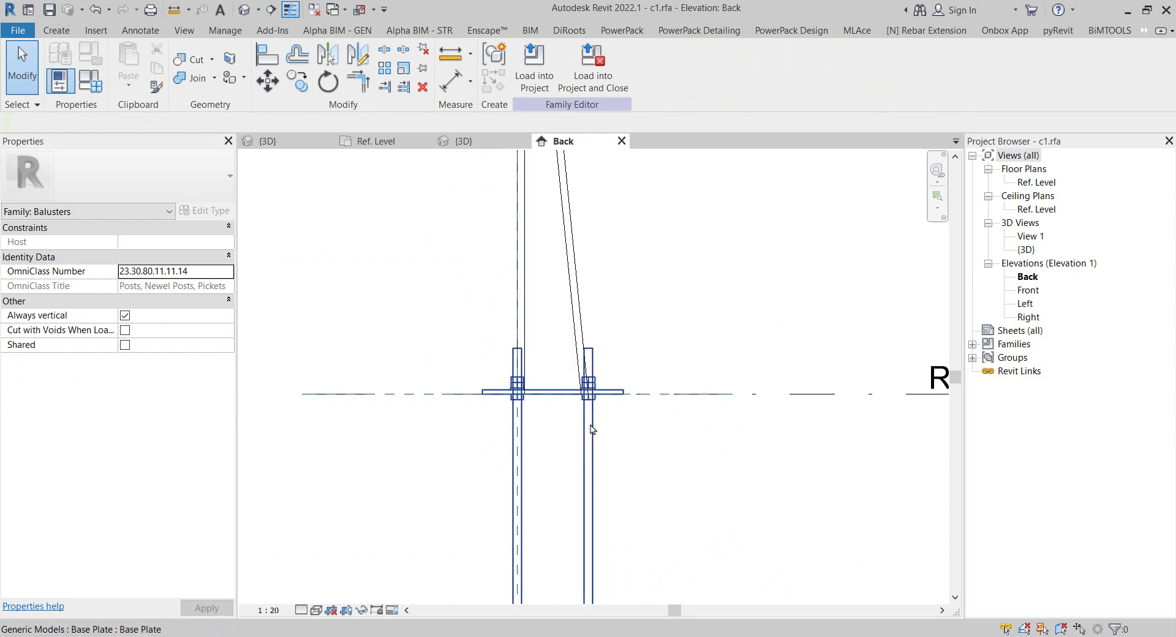
pyautogui.click(549, 392)
pyautogui.moveTo(549, 394)
pyautogui.mouseDown(button='middle')
pyautogui.moveTo(549, 295)
pyautogui.moveTo(559, 336)
pyautogui.mouseUp(button='middle')
pyautogui.scroll(2, 549, 295)
pyautogui.scroll(1, 559, 335)
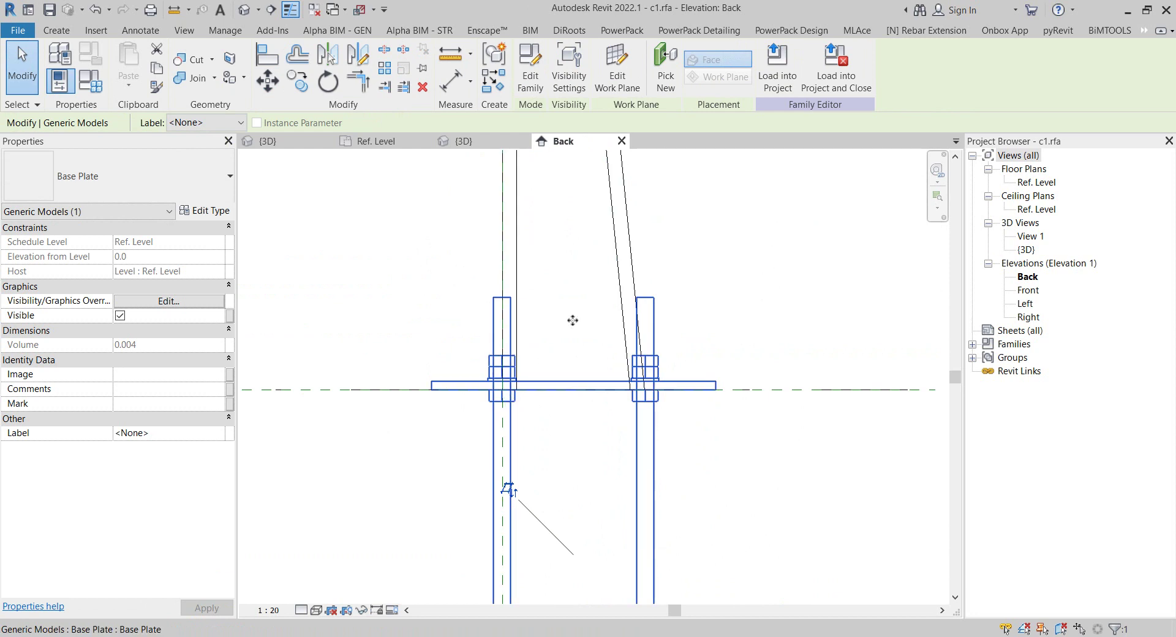
pyautogui.scroll(1, 571, 321)
pyautogui.click(712, 257)
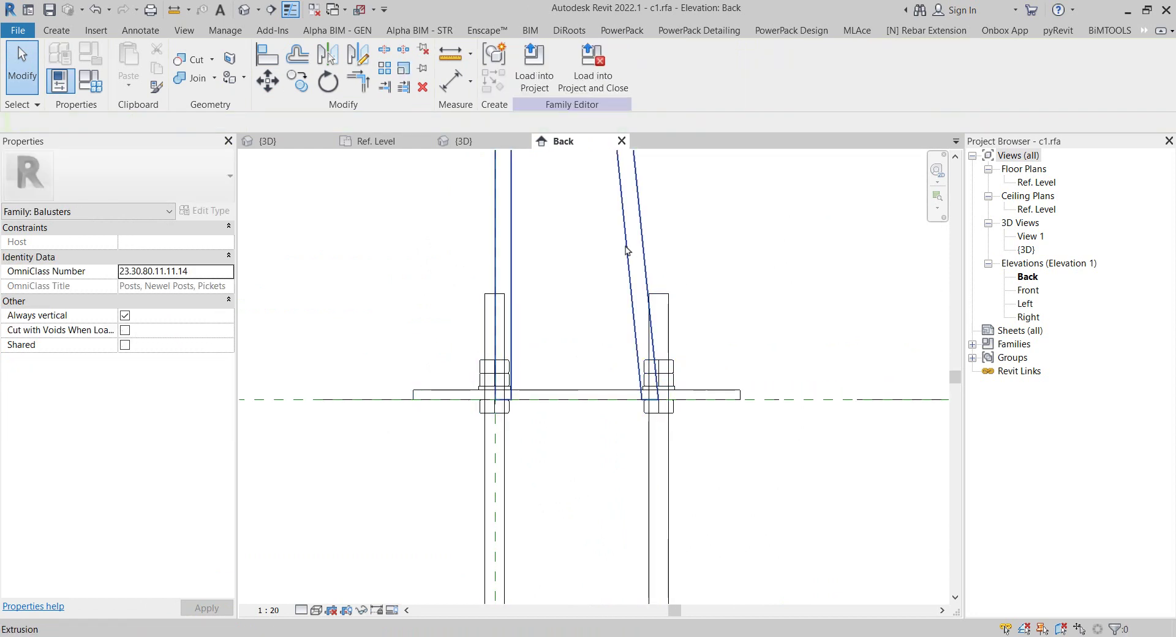
pyautogui.scroll(-2, 608, 235)
# - Orbit the default 3D view of the baluster and show Family Types with a = 20, b = 80
pyautogui.click(248, 11)
pyautogui.keyDown('shift'); pyautogui.moveTo(468, 204); pyautogui.dragTo(425, 428, button='middle'); pyautogui.keyUp('shift')
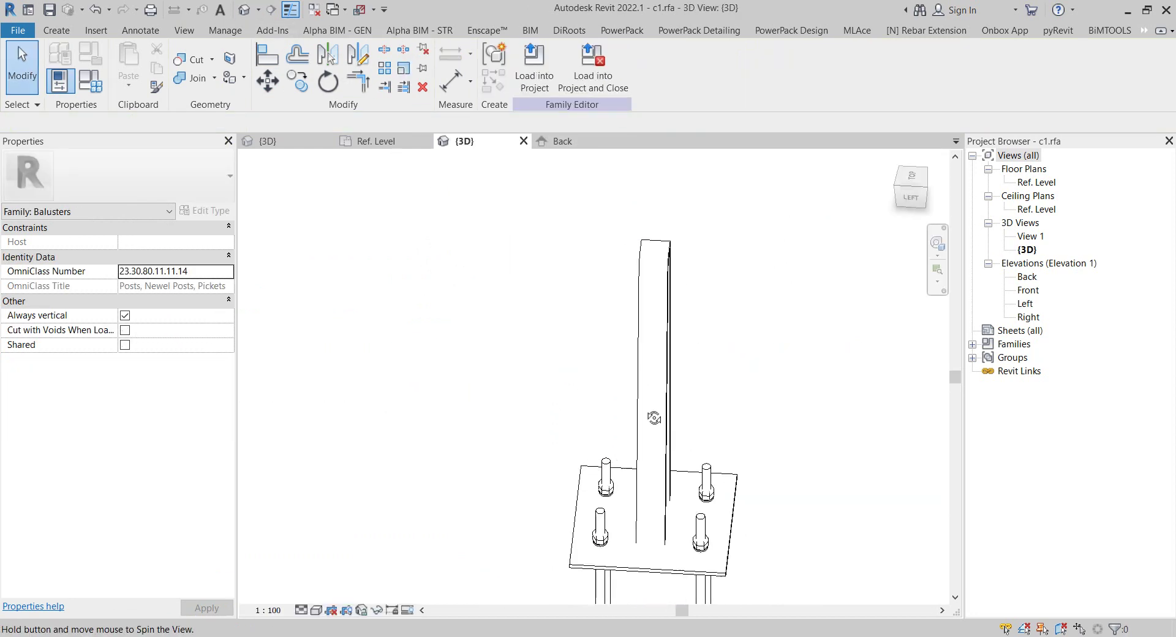
pyautogui.moveTo(700, 535)
pyautogui.keyDown('shift'); pyautogui.mouseDown(button='middle')
pyautogui.moveTo(821, 504)
pyautogui.moveTo(822, 347)
pyautogui.moveTo(756, 181)
pyautogui.moveTo(708, 371)
pyautogui.mouseUp(button='middle'); pyautogui.keyUp('shift')
pyautogui.click(708, 371)
pyautogui.moveTo(723, 321)
pyautogui.keyDown('shift'); pyautogui.mouseDown(button='middle')
pyautogui.moveTo(837, 480)
pyautogui.moveTo(437, 231)
pyautogui.mouseUp(button='middle'); pyautogui.keyUp('shift')
pyautogui.click(92, 89)
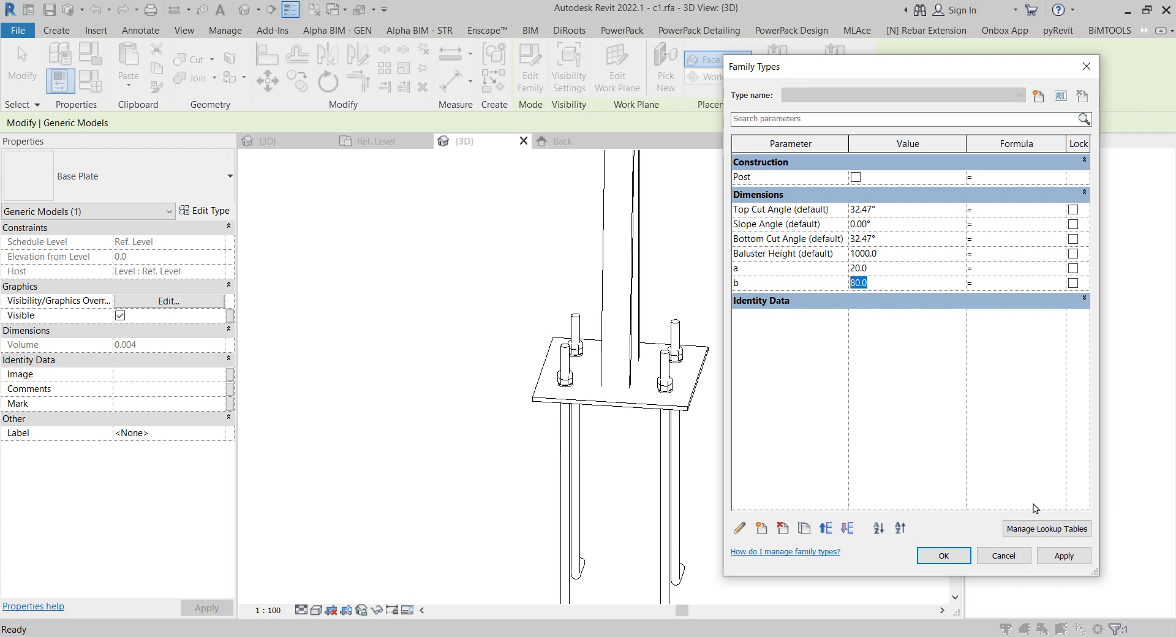
# - Review the c1 family's type parameters again, closing them without changes
pyautogui.click(1003, 556)
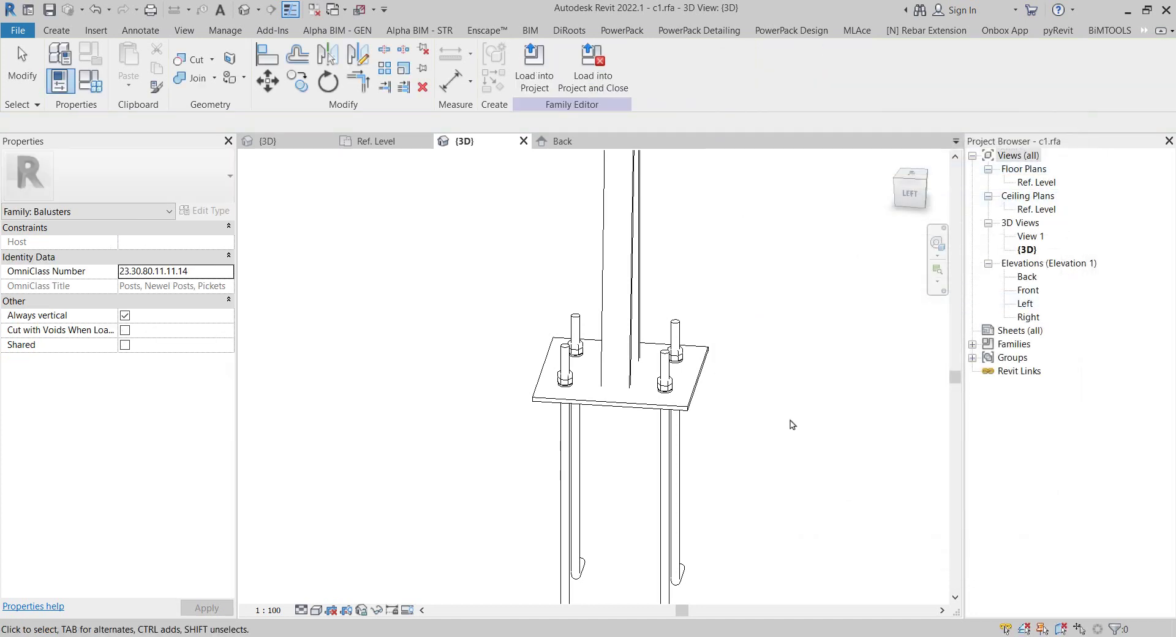
pyautogui.click(700, 402)
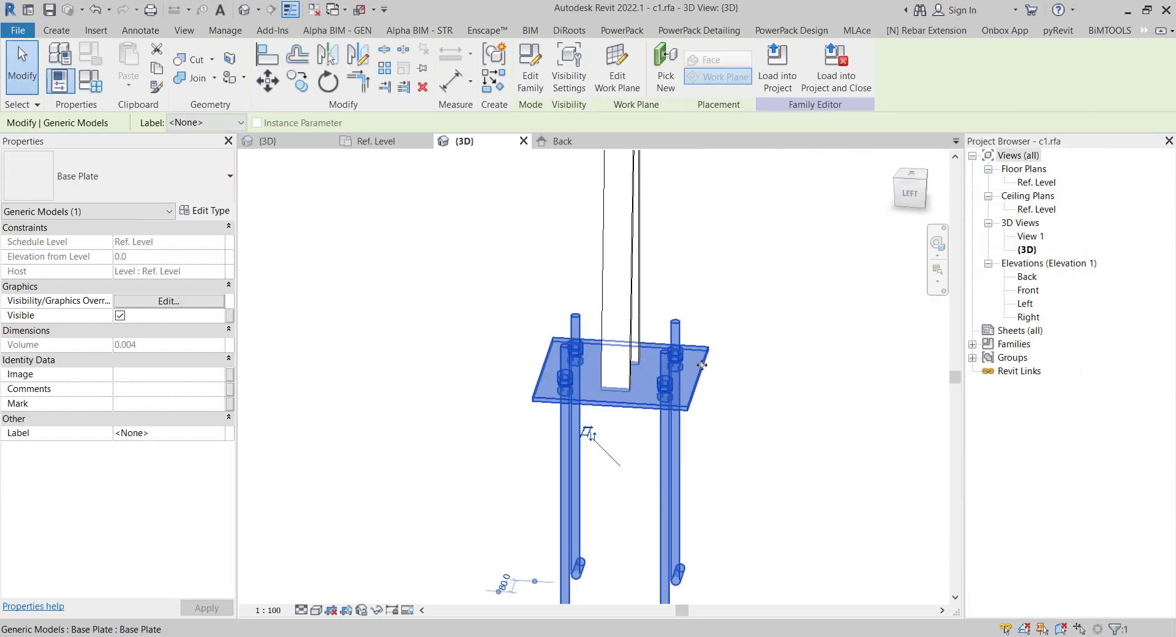
pyautogui.click(96, 89)
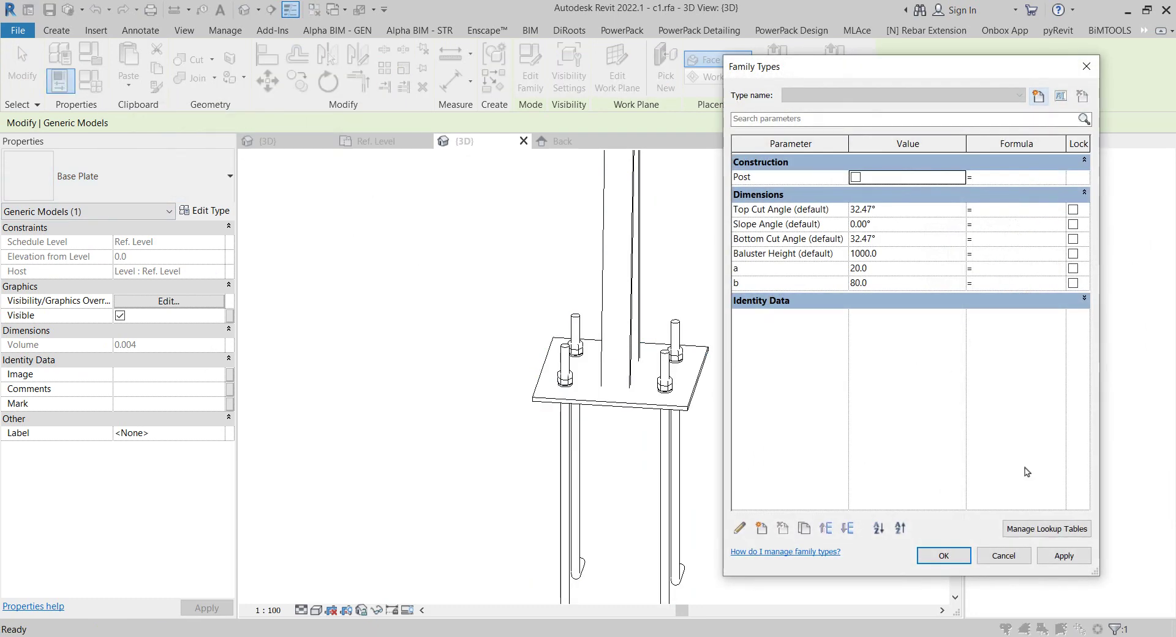
pyautogui.click(1009, 559)
pyautogui.click(701, 399)
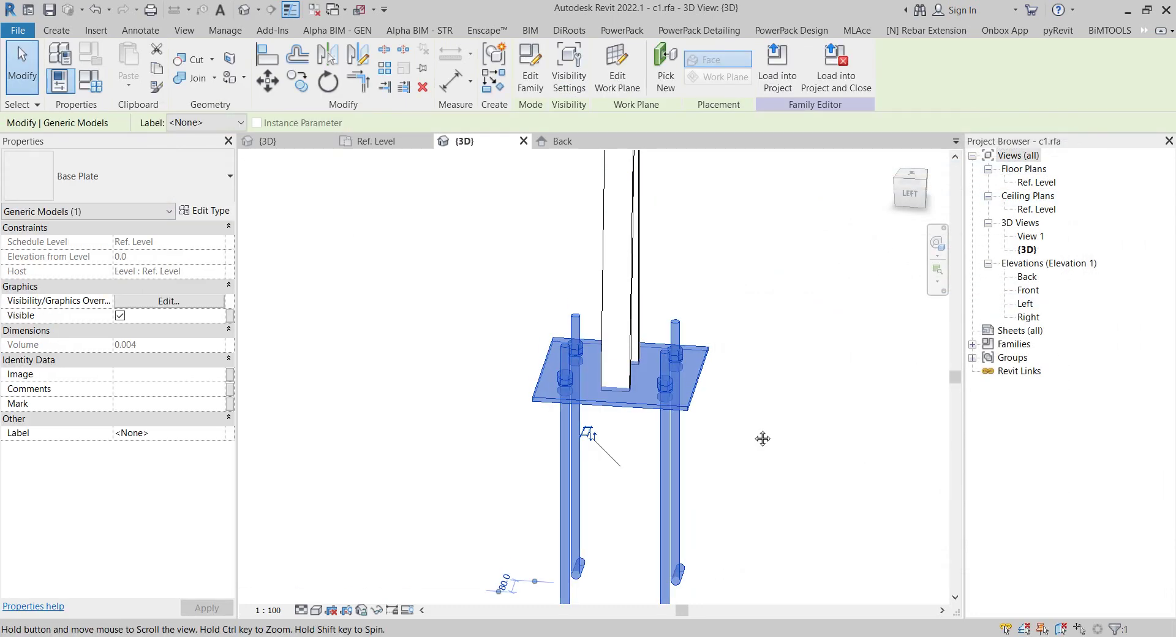
pyautogui.keyDown('shift'); pyautogui.moveTo(762, 438); pyautogui.dragTo(641, 466, button='middle'); pyautogui.keyUp('shift')
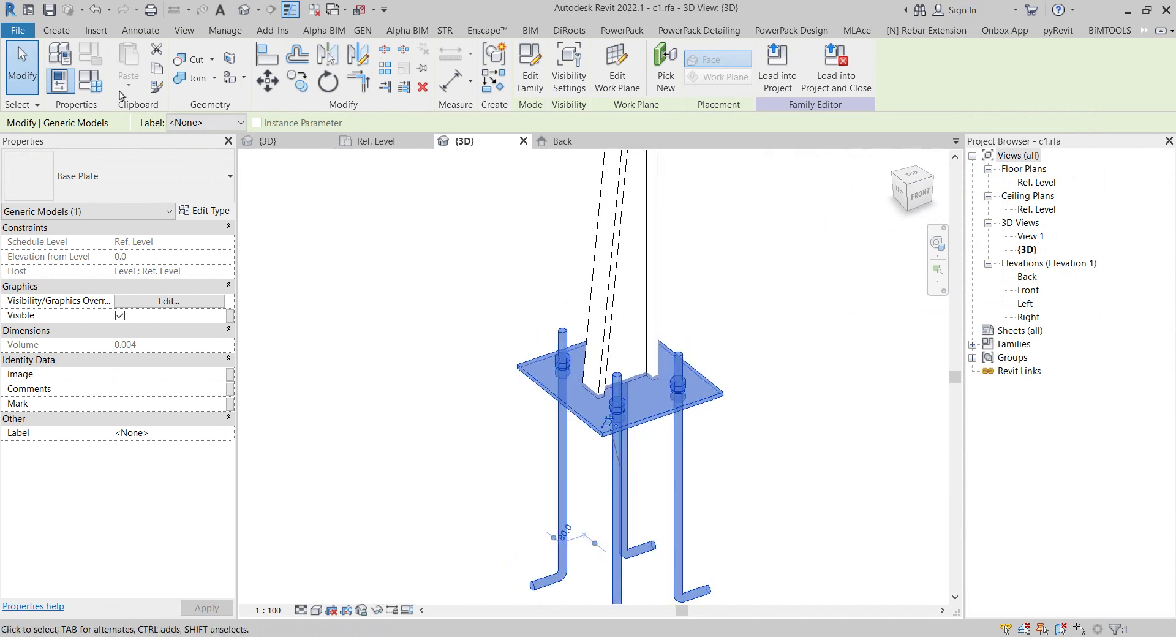
pyautogui.click(91, 81)
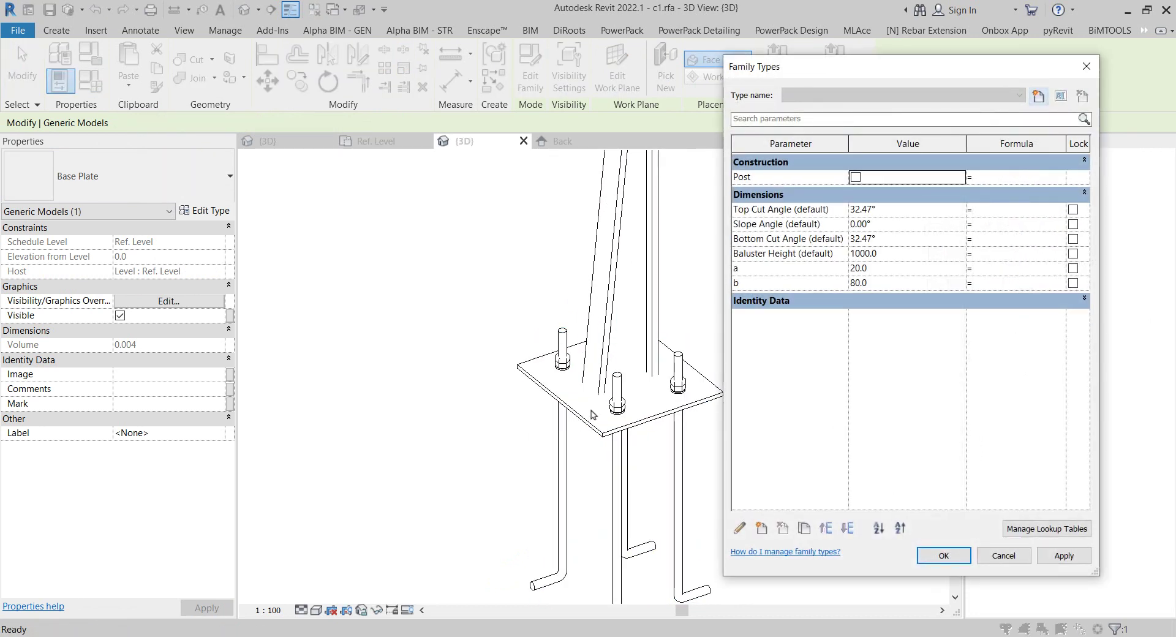
pyautogui.click(1004, 556)
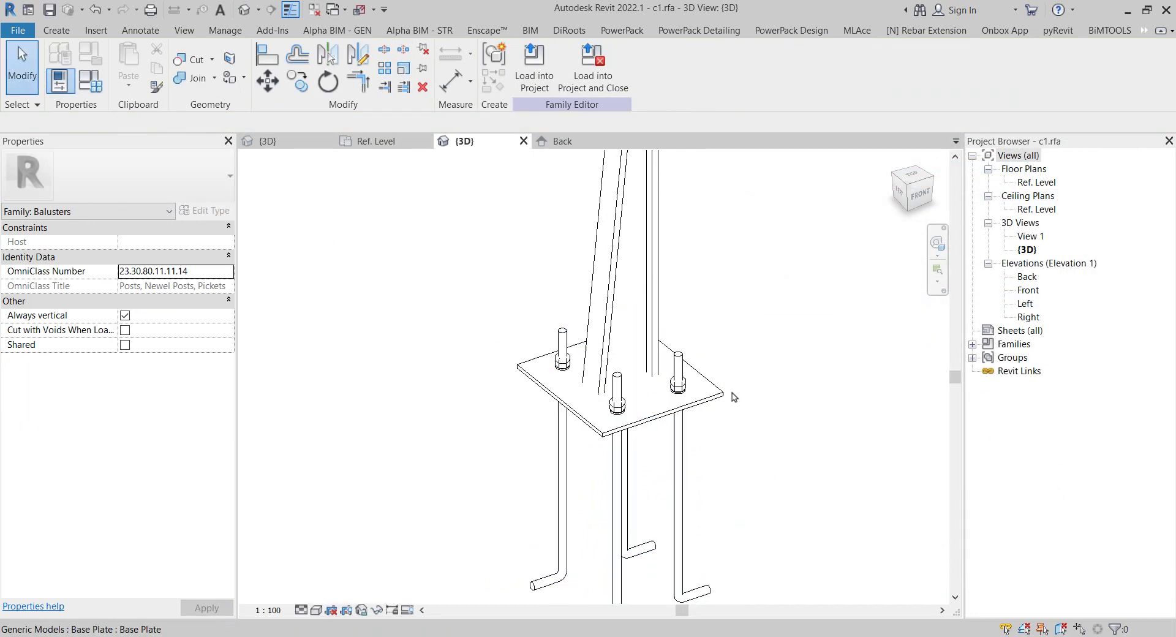
# - In the Back elevation with inactive views closed, select the base plate and Edit Family
pyautogui.click(560, 141)
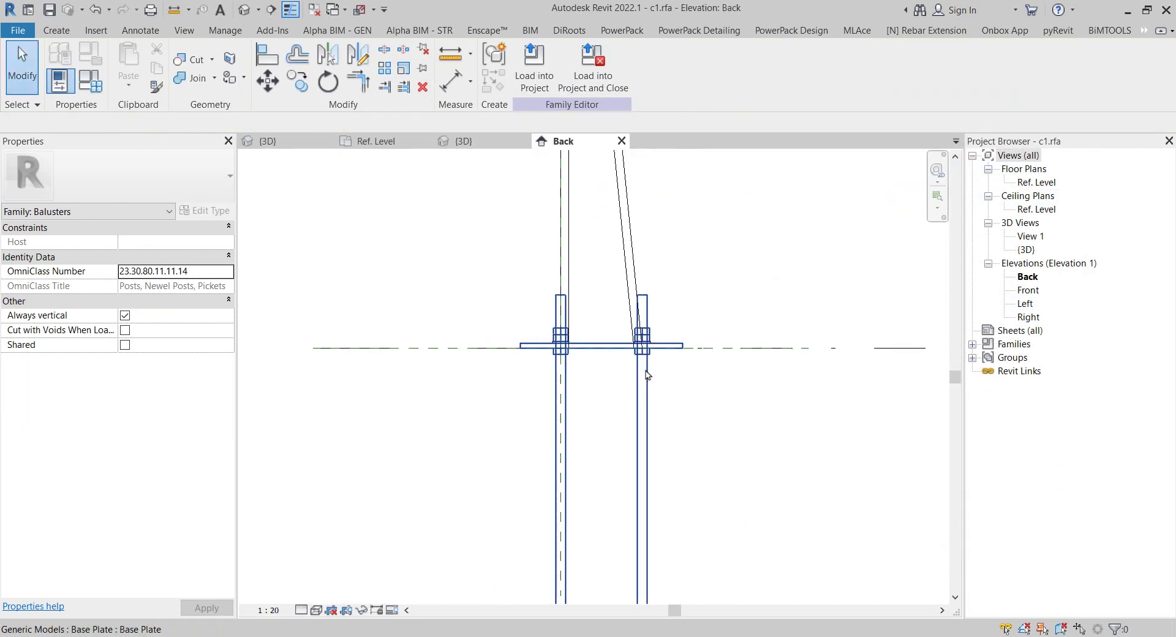
pyautogui.scroll(-3, 647, 375)
pyautogui.click(315, 12)
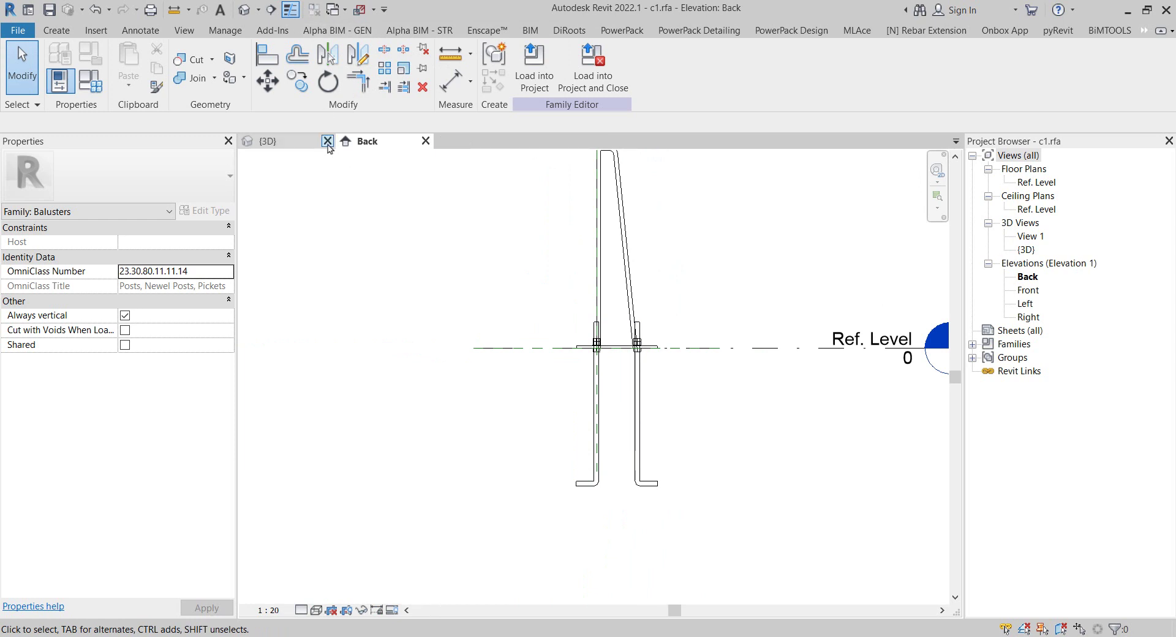
pyautogui.click(631, 399)
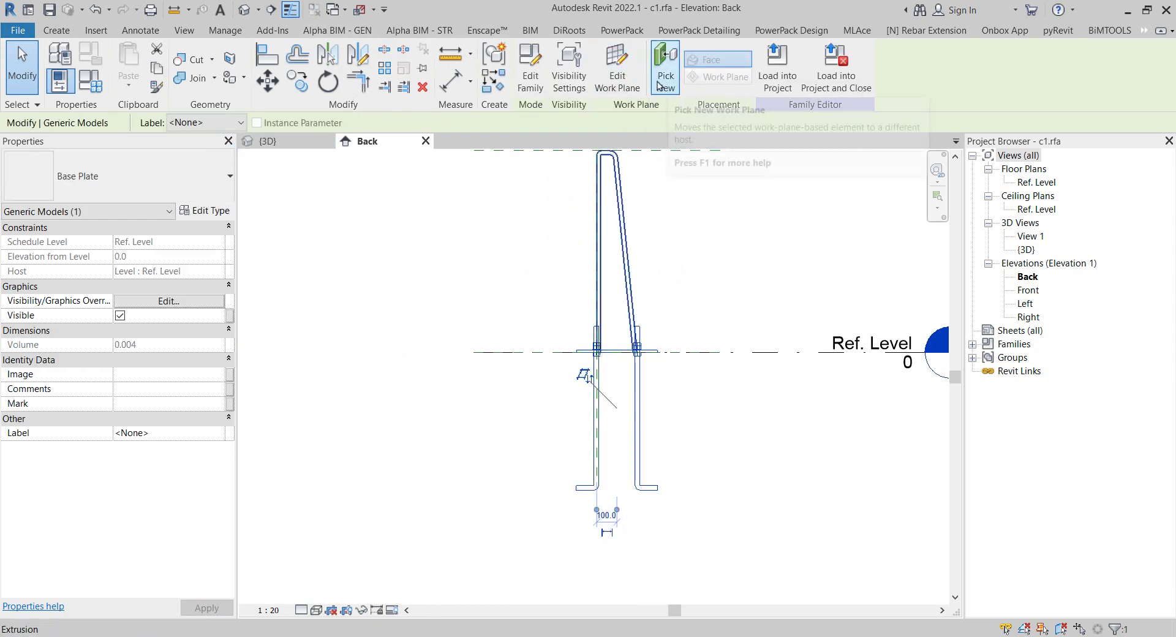
pyautogui.click(531, 73)
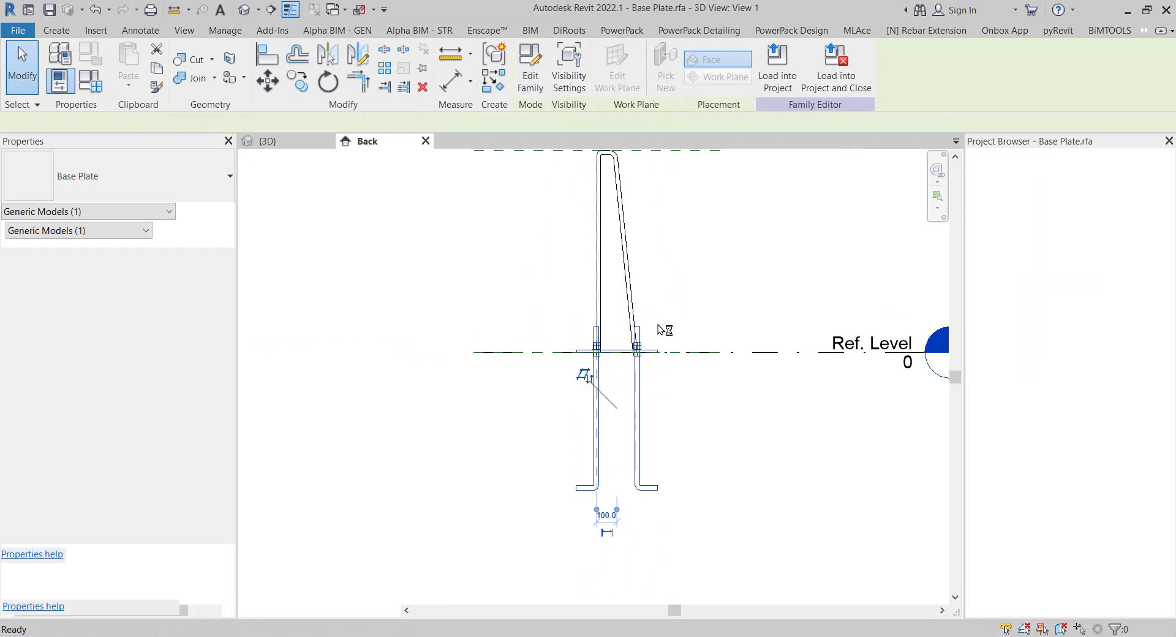
# - Set the Base Plate type parameters L2 = 350, b = 150 and B = 250, then apply and close
pyautogui.click(98, 85)
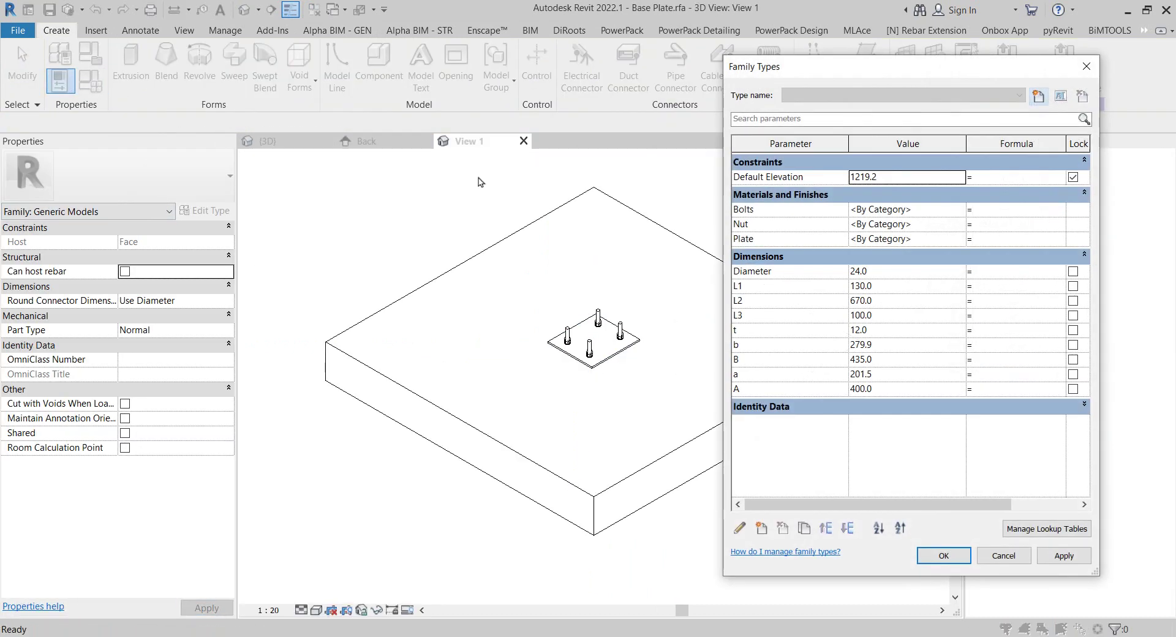
pyautogui.click(881, 292)
pyautogui.click(894, 304)
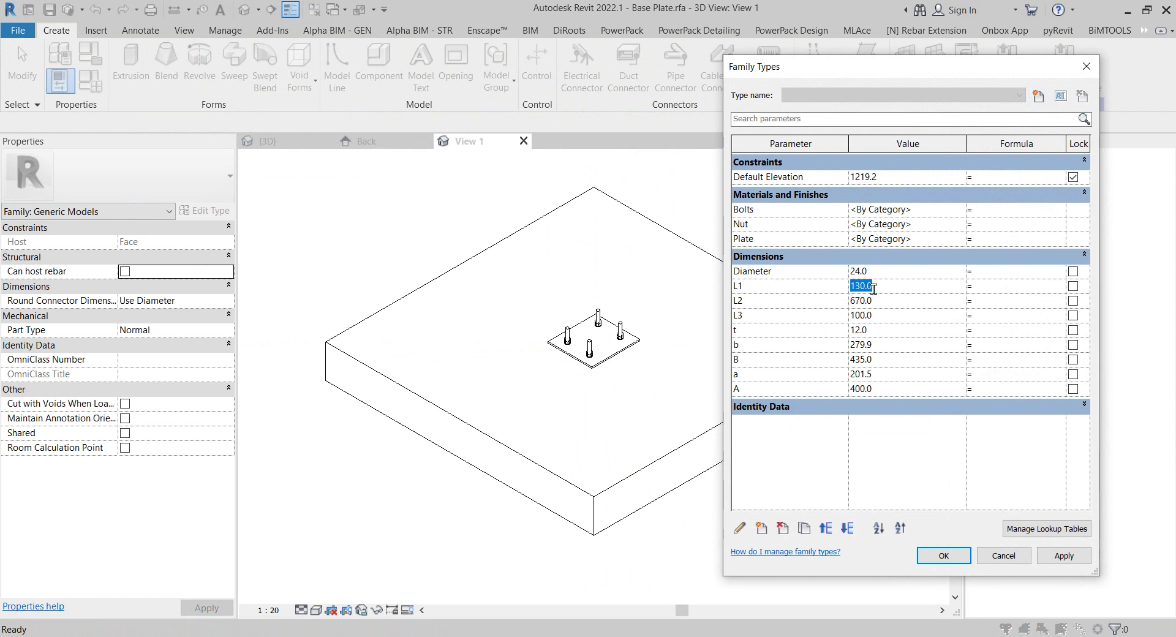
pyautogui.click(892, 307)
pyautogui.moveTo(876, 301); pyautogui.dragTo(862, 301)
pyautogui.write('350')
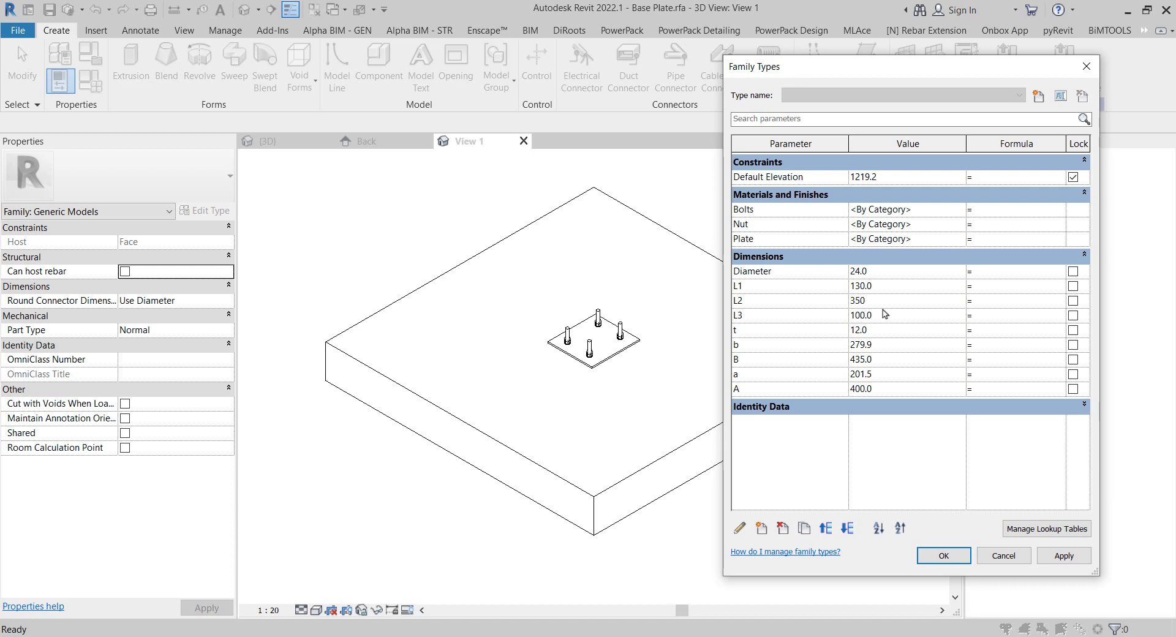
pyautogui.click(1065, 556)
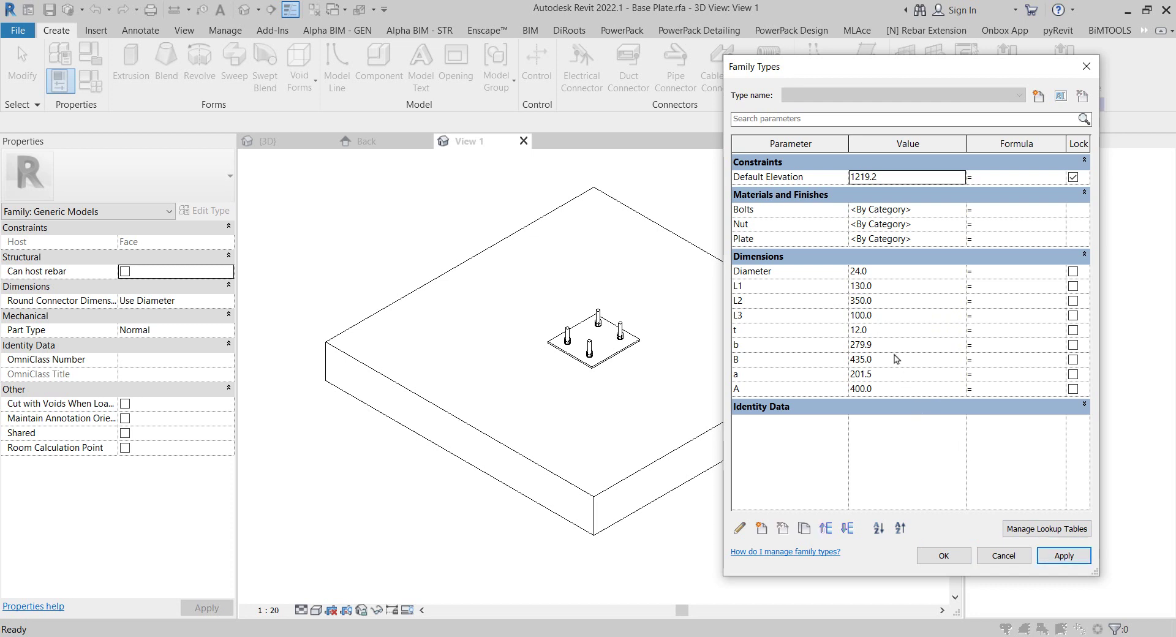
pyautogui.click(886, 330)
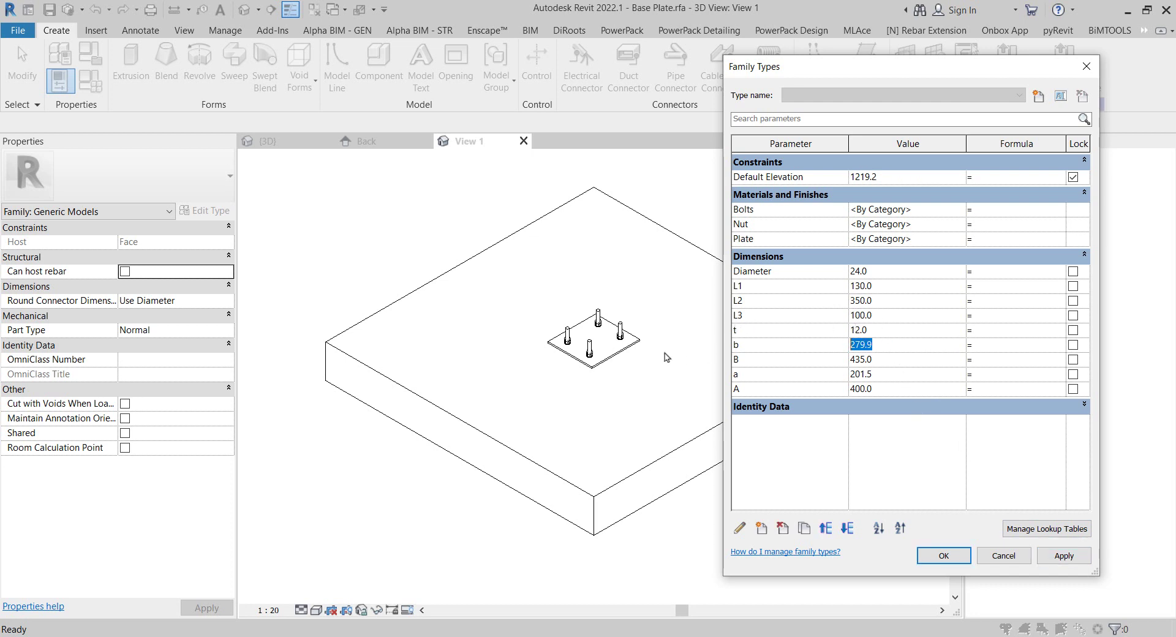
pyautogui.click(891, 350)
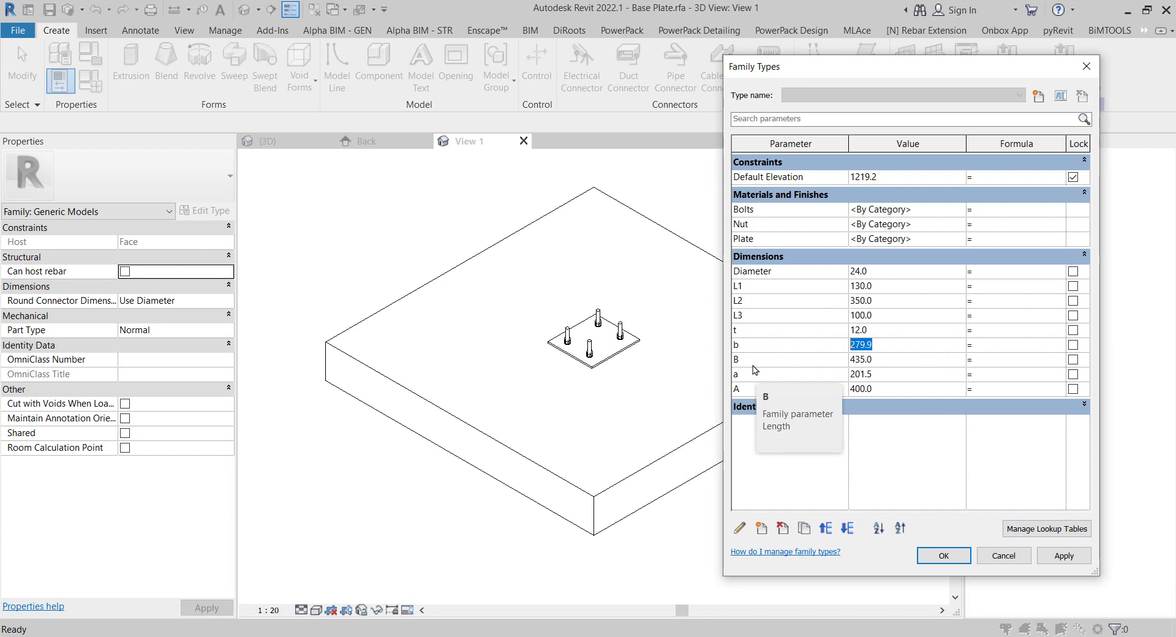
pyautogui.write('150.0')
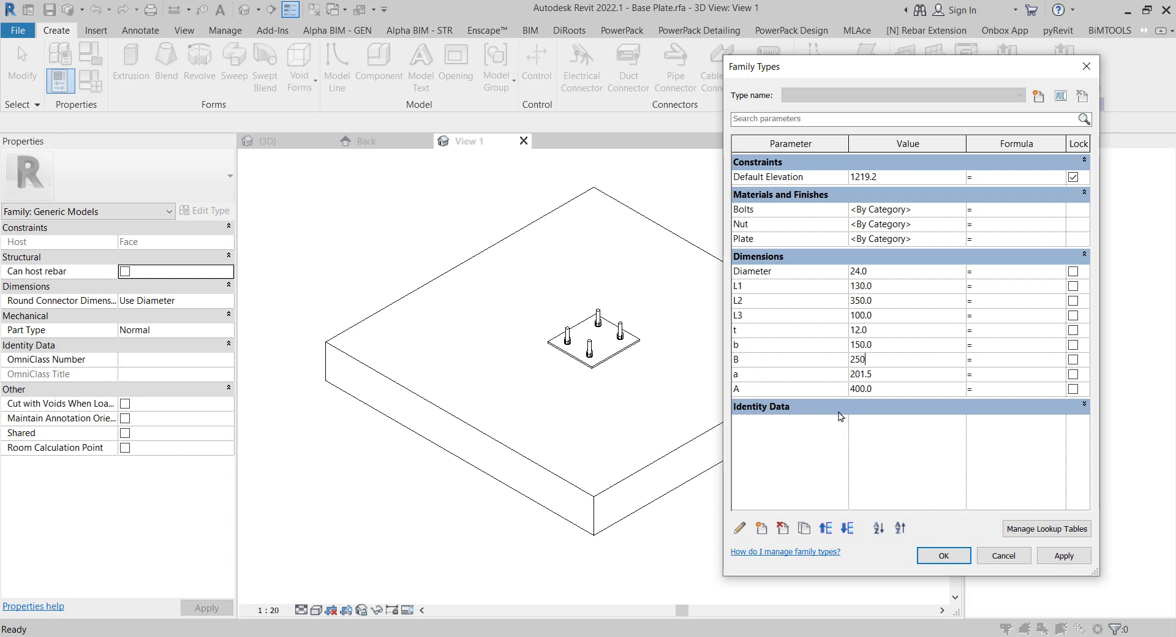
pyautogui.click(1064, 555)
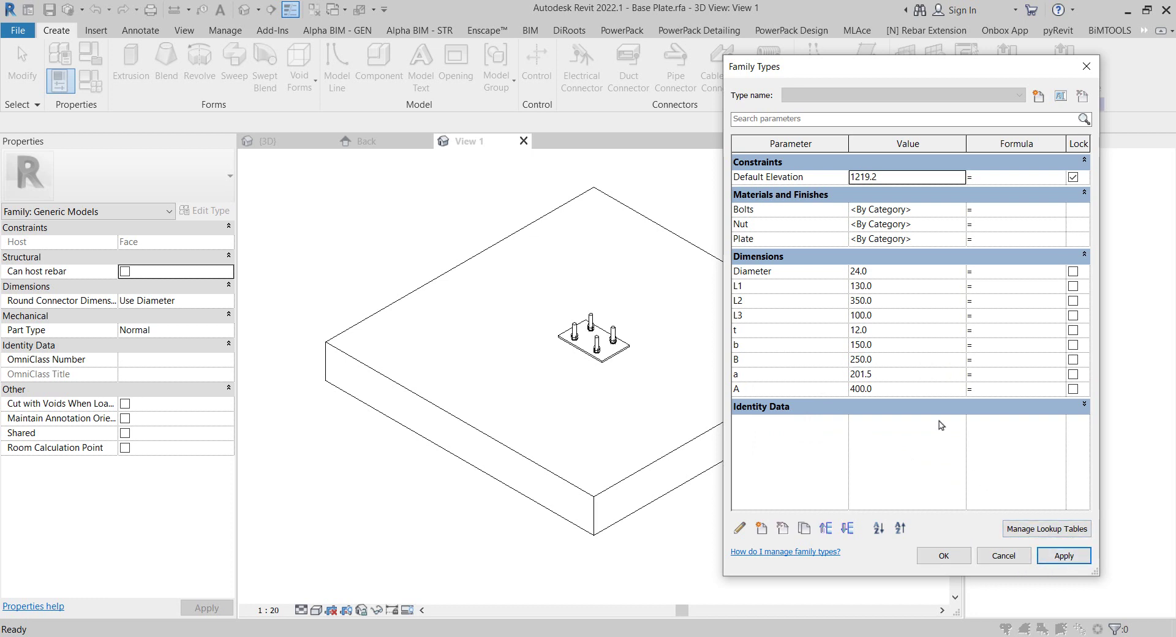
pyautogui.click(862, 380)
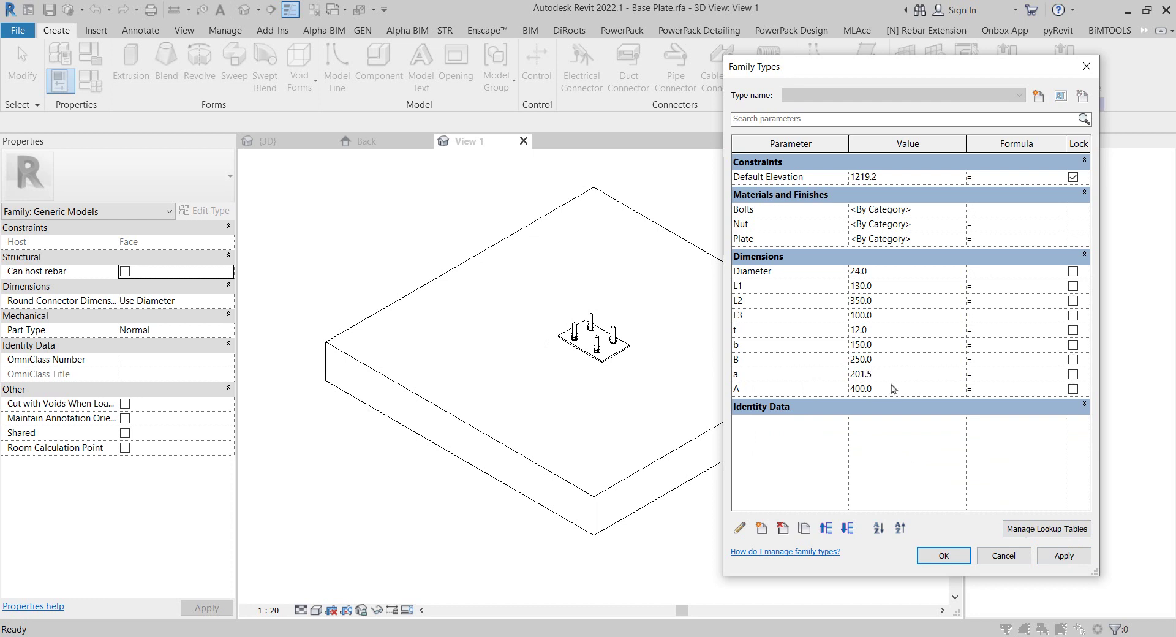
pyautogui.click(944, 556)
# - Open the Ref. Level floor plan and frame dimensions a = 201, b = 150, B = 250
pyautogui.scroll(-2, 803, 528)
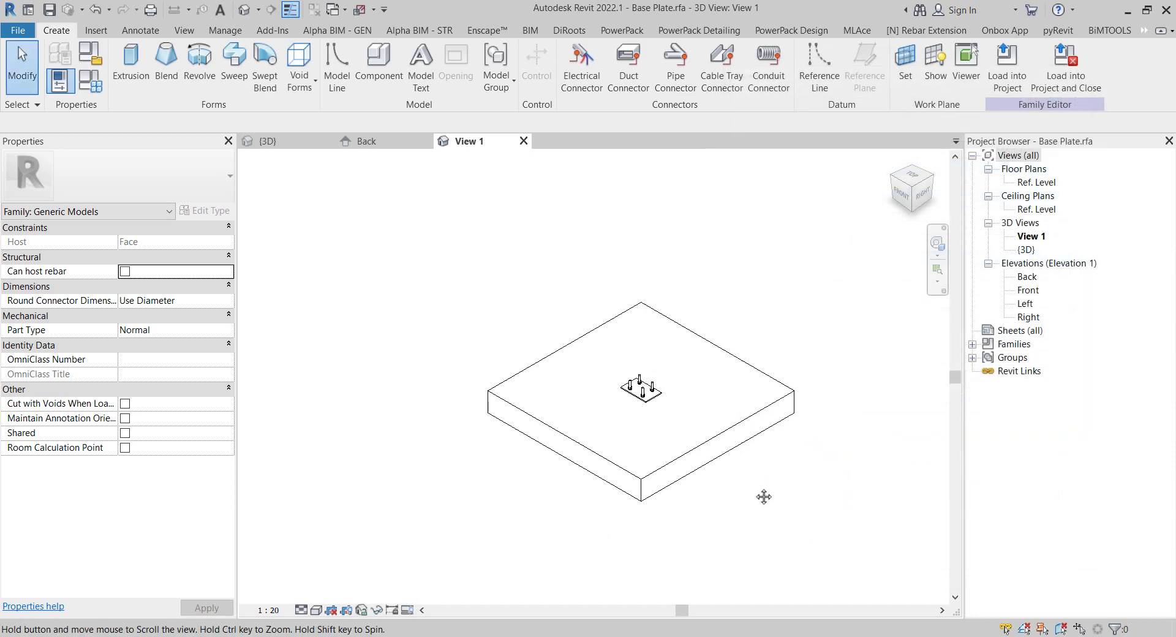
pyautogui.moveTo(838, 496)
pyautogui.keyDown('shift'); pyautogui.mouseDown(button='middle')
pyautogui.moveTo(508, 363)
pyautogui.moveTo(557, 266)
pyautogui.moveTo(557, 307)
pyautogui.mouseUp(button='middle'); pyautogui.keyUp('shift')
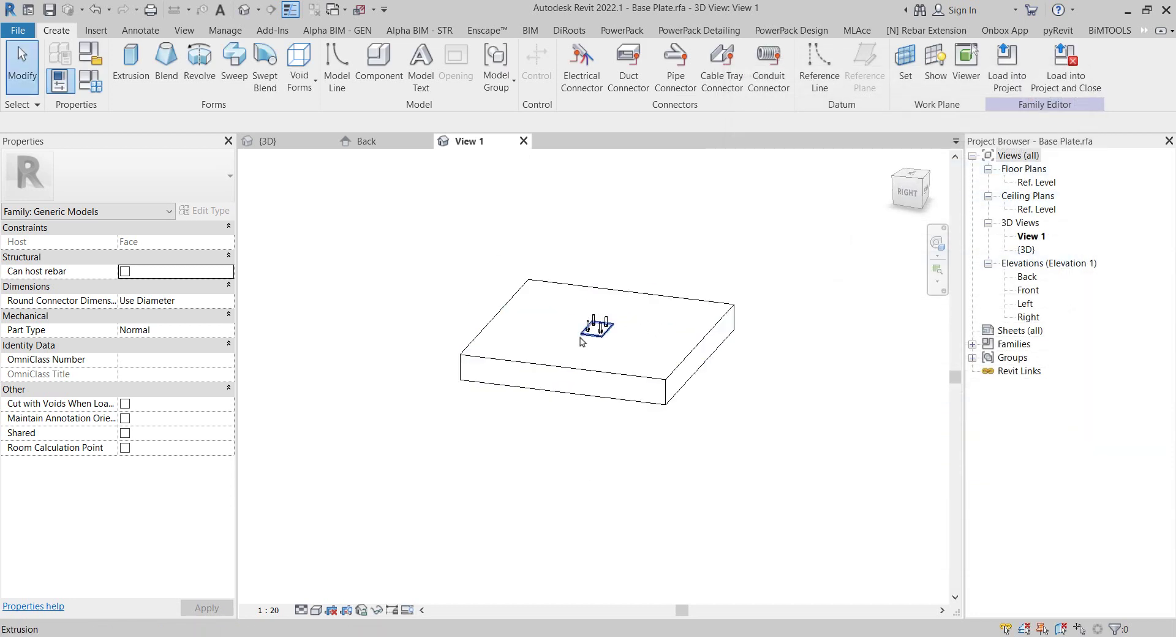
pyautogui.moveTo(604, 381)
pyautogui.keyDown('shift'); pyautogui.mouseDown(button='middle')
pyautogui.moveTo(650, 392)
pyautogui.moveTo(491, 347)
pyautogui.mouseUp(button='middle'); pyautogui.keyUp('shift')
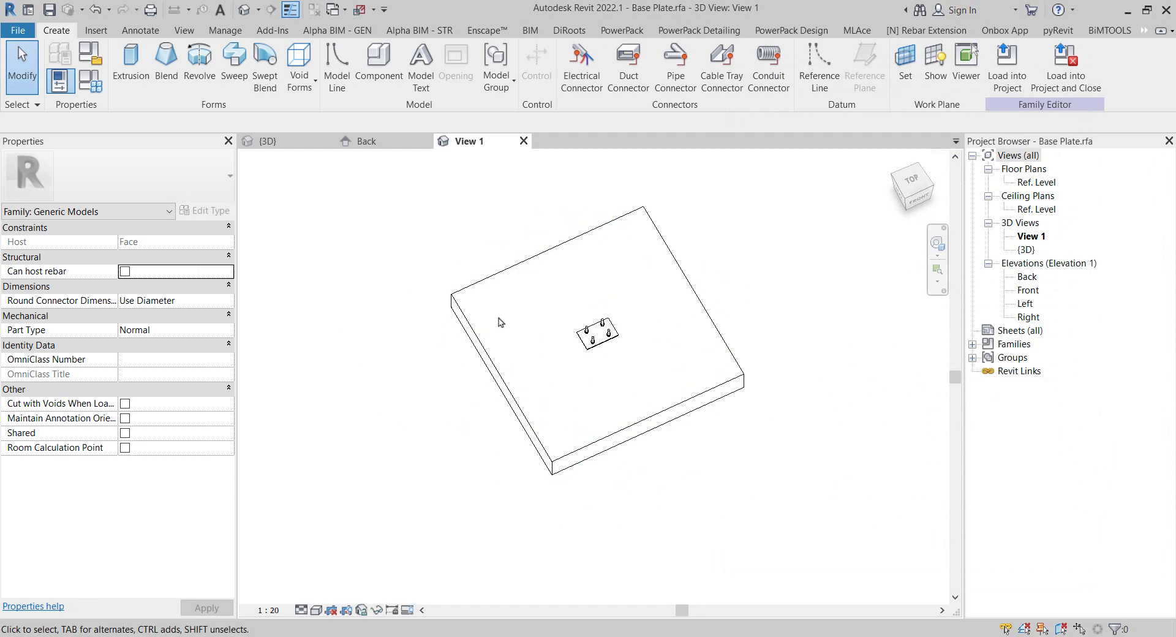
pyautogui.scroll(2, 598, 330)
pyautogui.scroll(2, 603, 333)
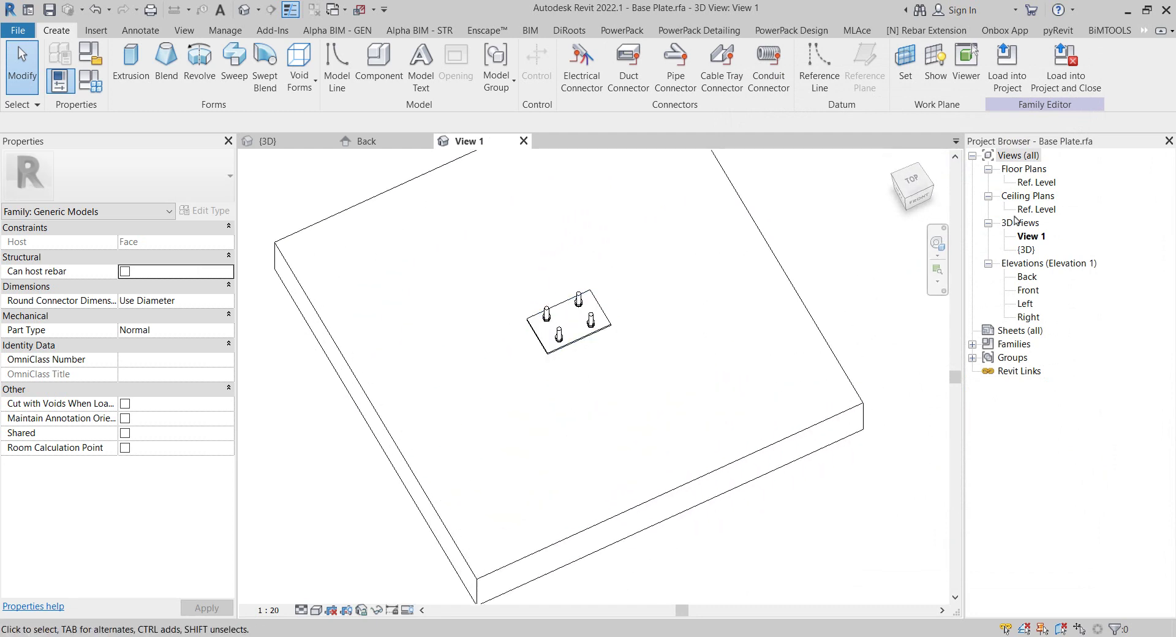
pyautogui.click(1037, 183)
pyautogui.doubleClick(1036, 182)
pyautogui.scroll(3, 762, 398)
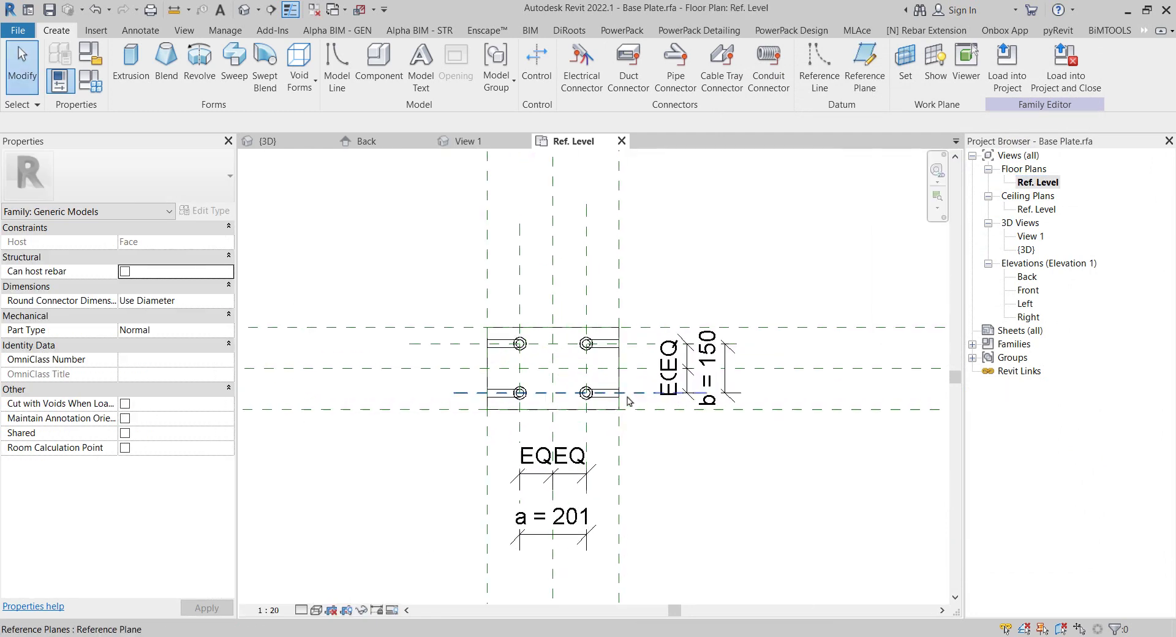
pyautogui.scroll(-2, 761, 398)
pyautogui.moveTo(842, 422)
pyautogui.mouseDown(button='middle')
pyautogui.moveTo(512, 422)
pyautogui.moveTo(637, 383)
pyautogui.mouseUp(button='middle')
pyautogui.scroll(-2, 511, 422)
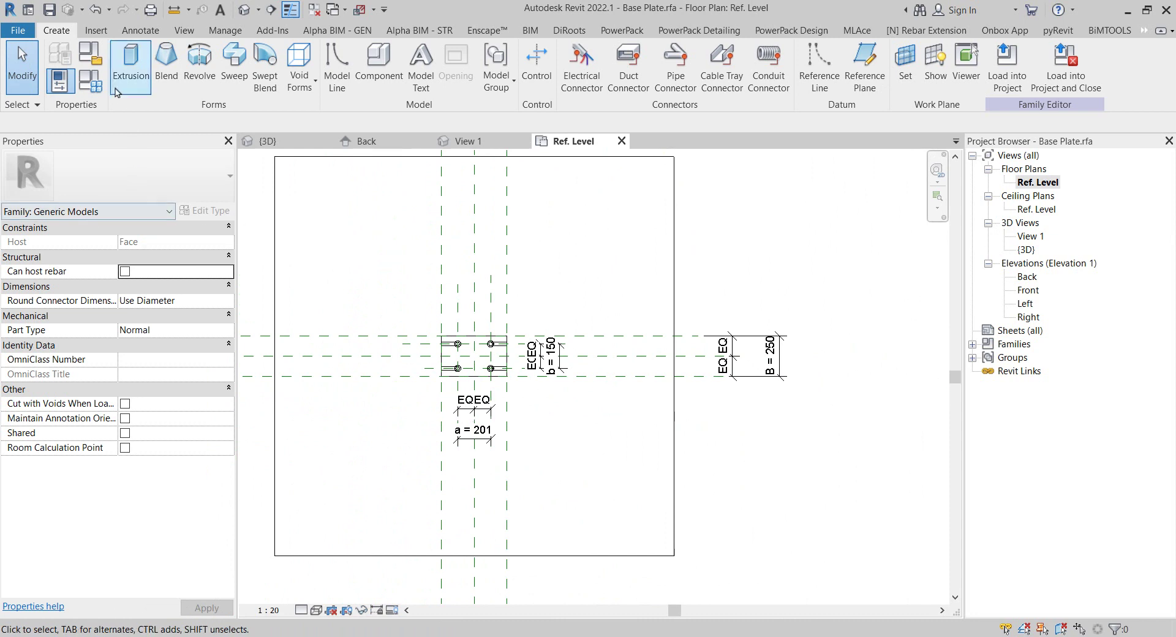
# - Change bolt spacing a to 100 and start loading the Base Plate into the baluster family
pyautogui.click(91, 79)
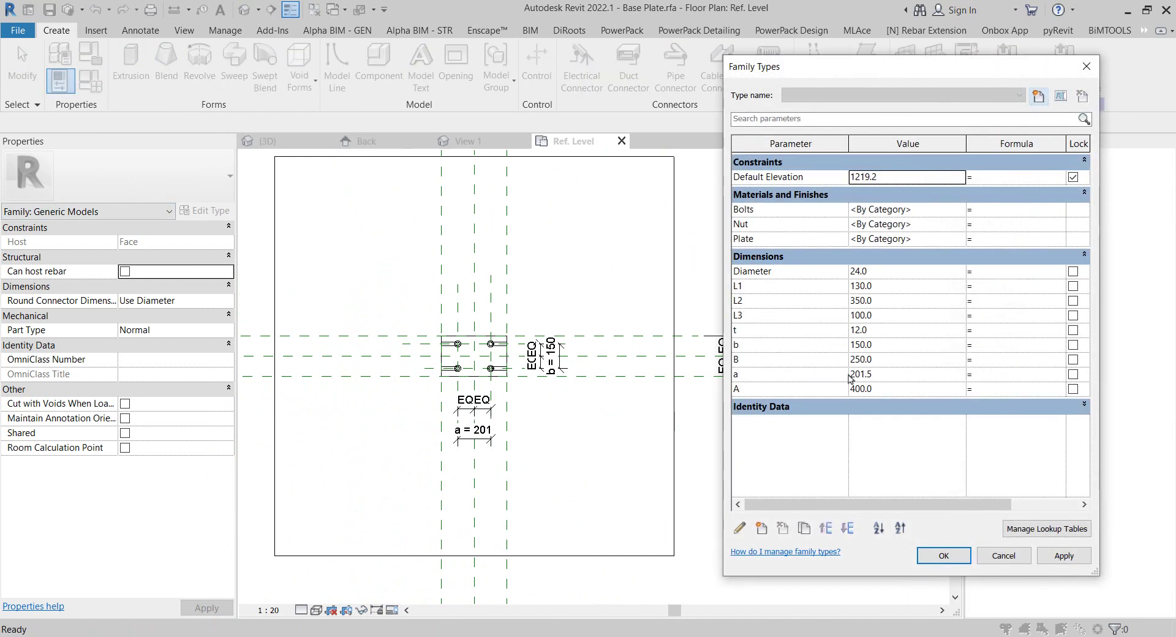
pyautogui.click(895, 373)
pyautogui.write('100')
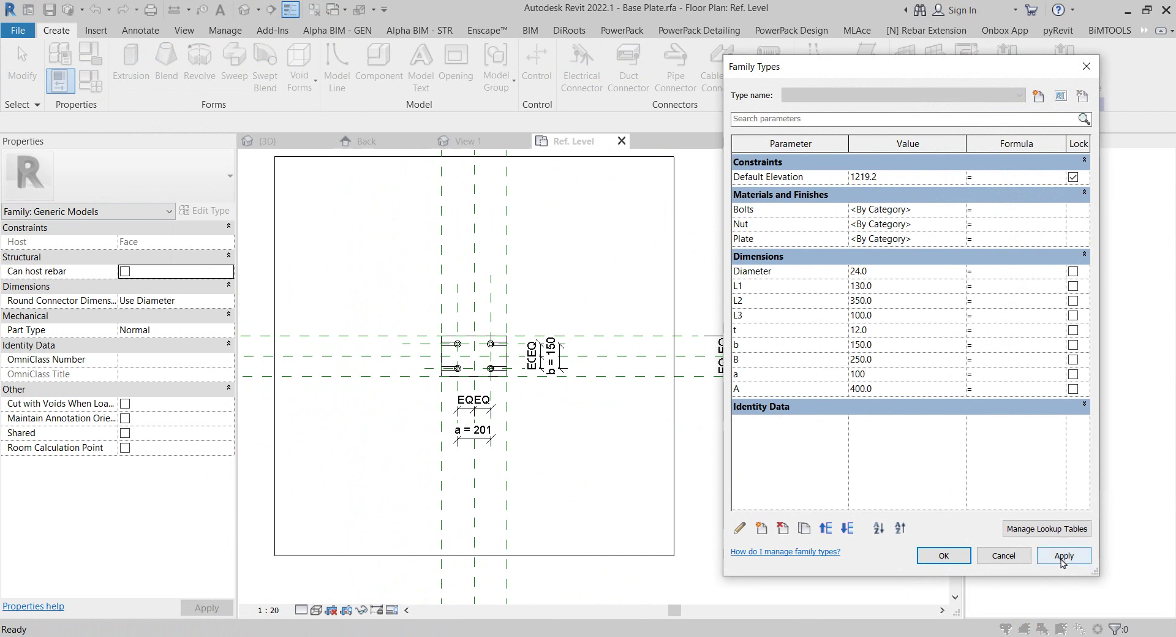
pyautogui.click(1063, 557)
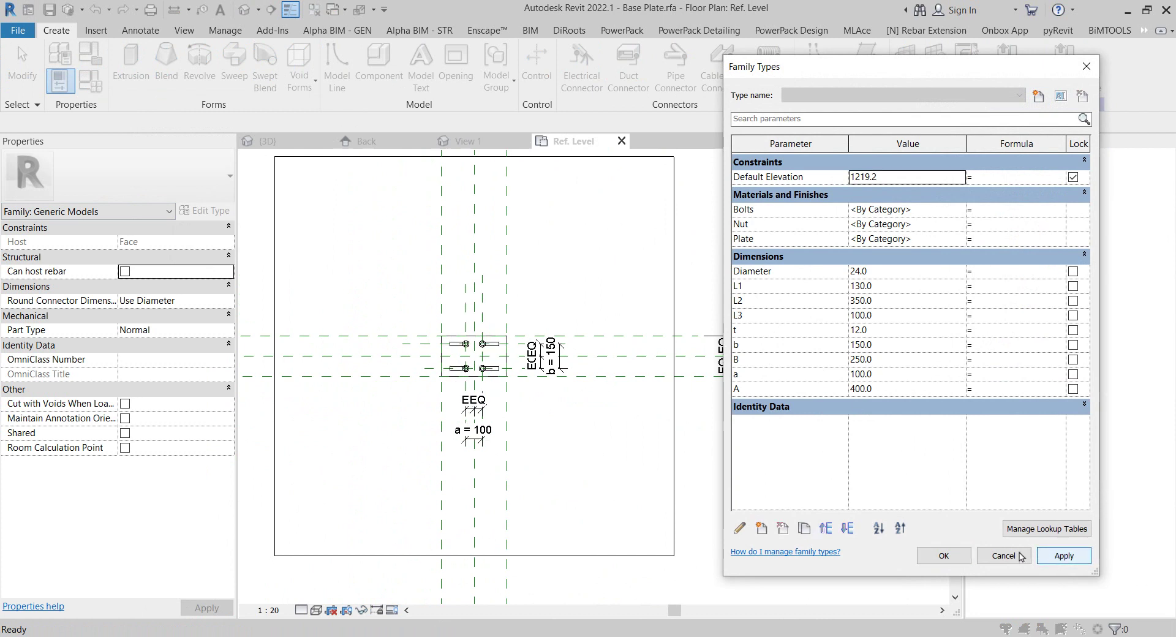
pyautogui.click(944, 556)
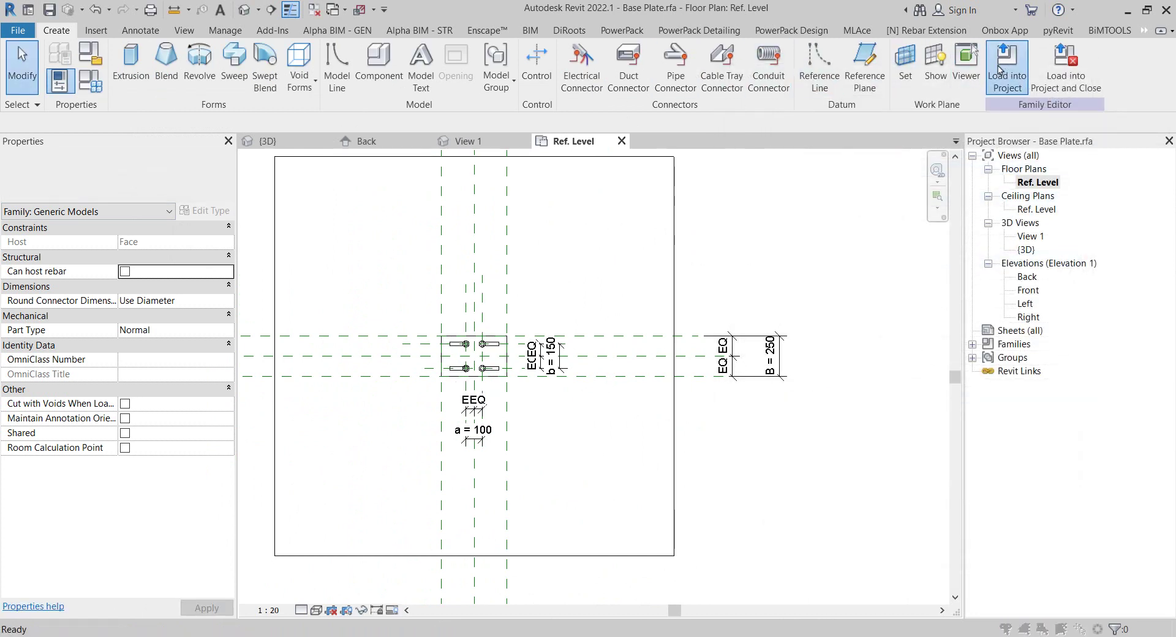
pyautogui.click(1000, 69)
# - Load the edited Base Plate into c1.rfa, replacing the old one, and orbit the 3D view
pyautogui.click(905, 296)
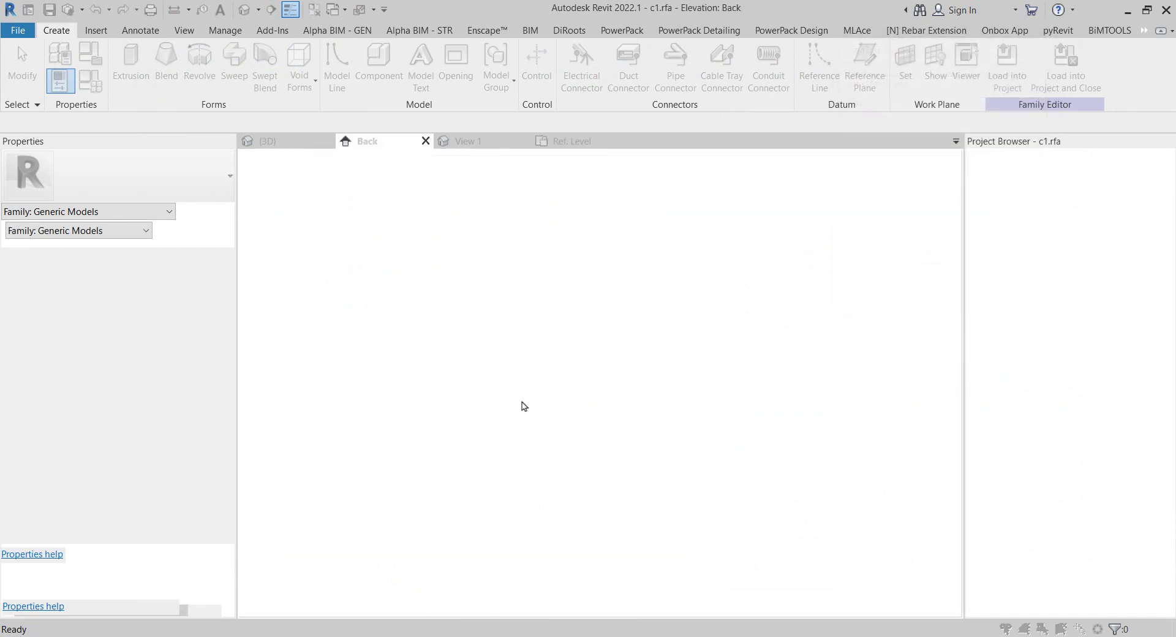
pyautogui.click(541, 338)
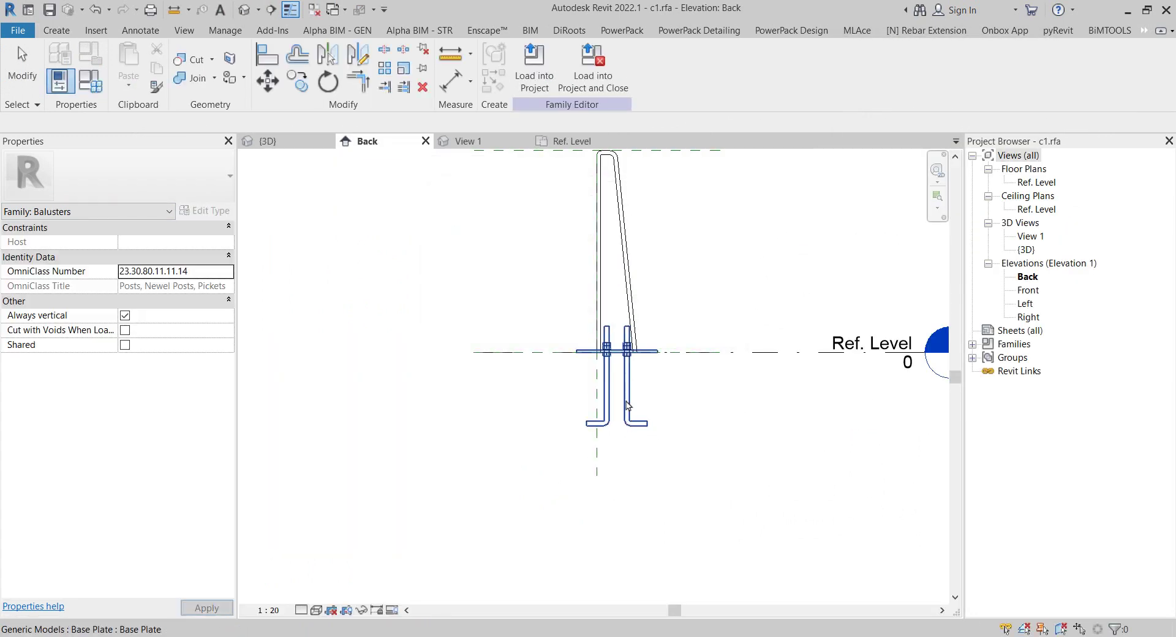
pyautogui.click(244, 9)
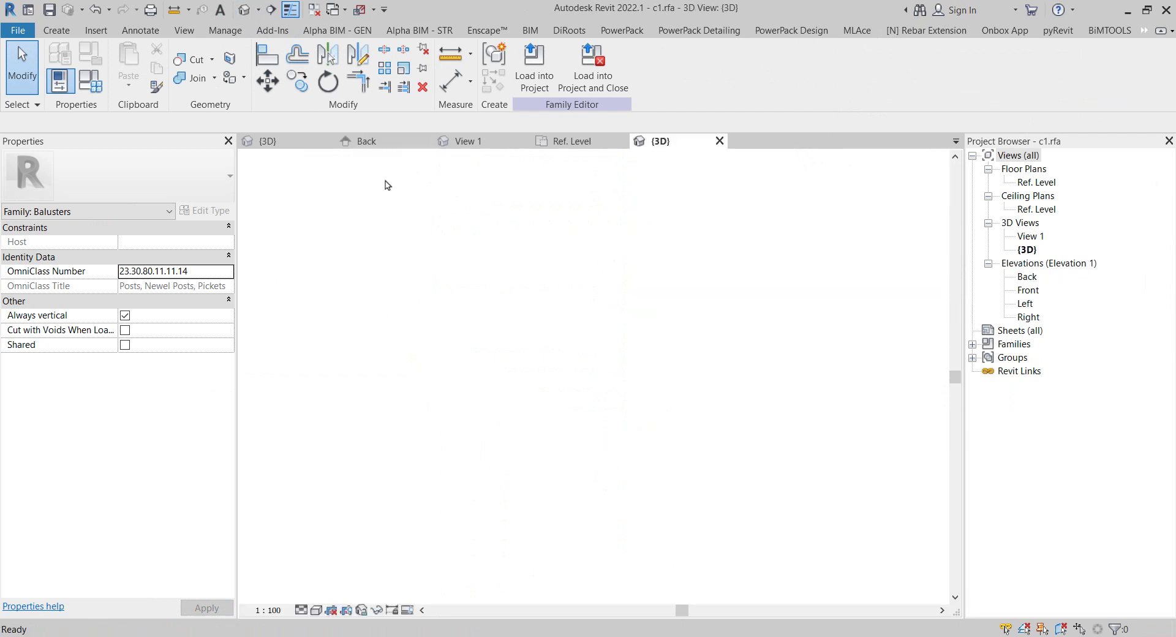
pyautogui.moveTo(730, 388)
pyautogui.keyDown('shift'); pyautogui.mouseDown(button='middle')
pyautogui.moveTo(671, 504)
pyautogui.moveTo(696, 394)
pyautogui.mouseUp(button='middle'); pyautogui.keyUp('shift')
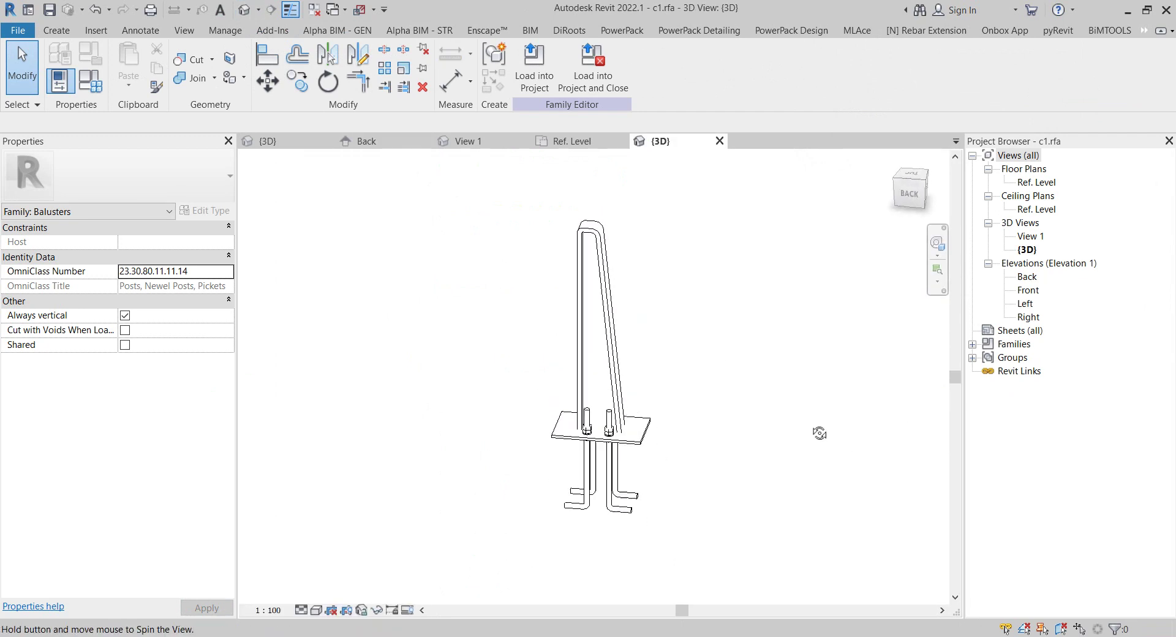
pyautogui.moveTo(685, 335); pyautogui.dragTo(500, 273)
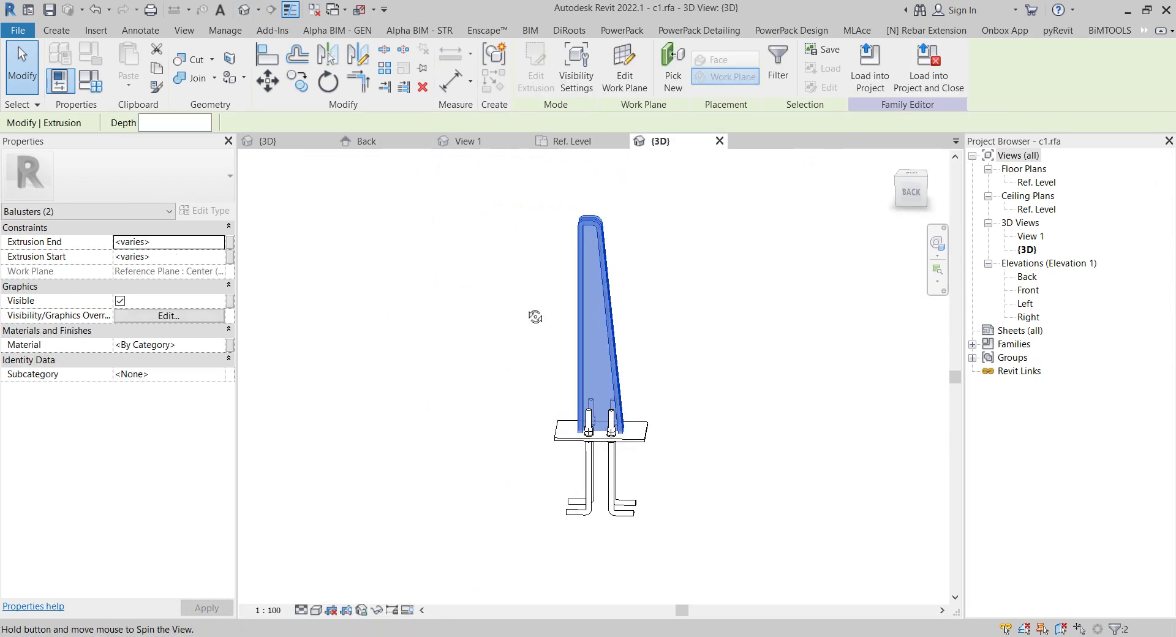
# - Join the tapered post extrusions with the base plate, then show the Back elevation
pyautogui.keyDown('shift'); pyautogui.moveTo(536, 318); pyautogui.dragTo(549, 234, button='middle'); pyautogui.keyUp('shift')
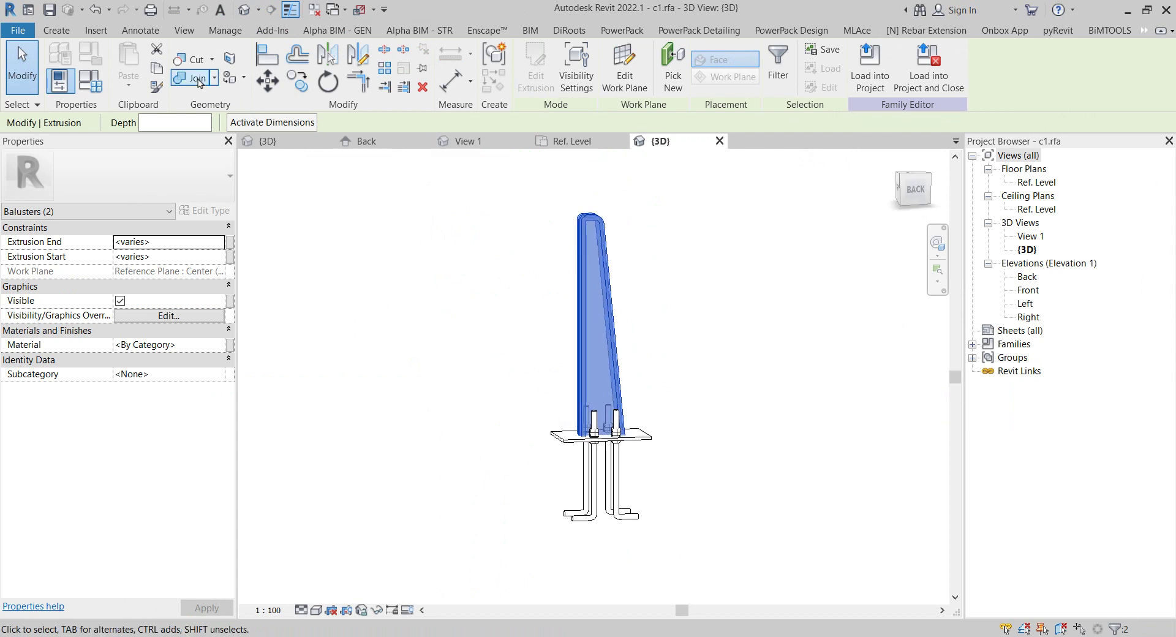
pyautogui.click(191, 78)
pyautogui.click(626, 374)
pyautogui.click(654, 438)
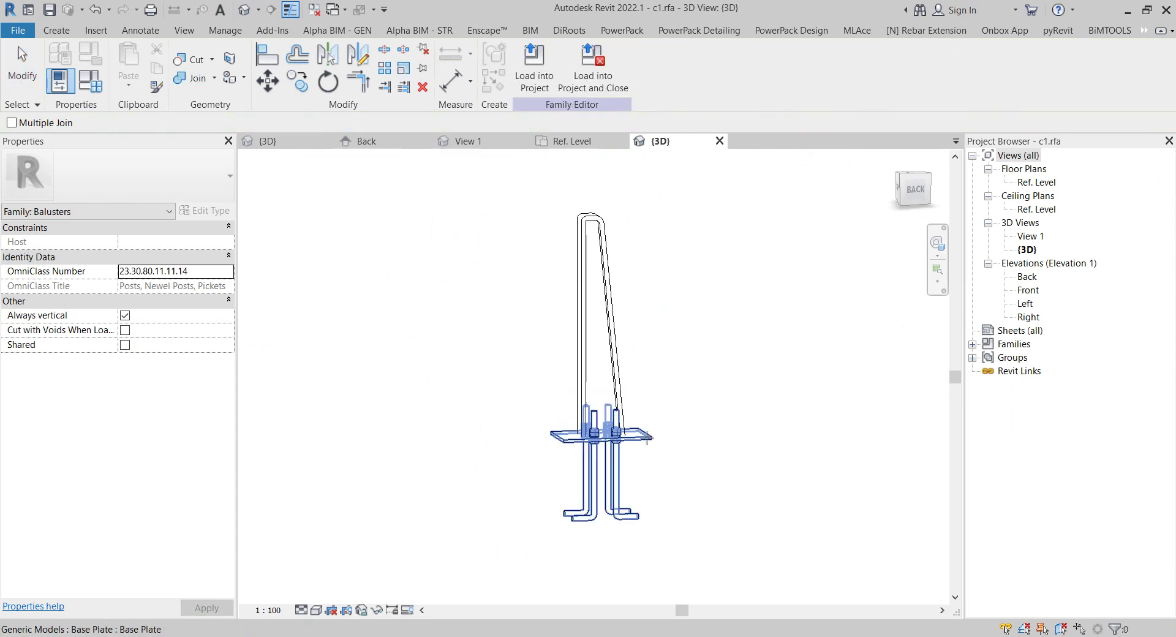
pyautogui.click(635, 444)
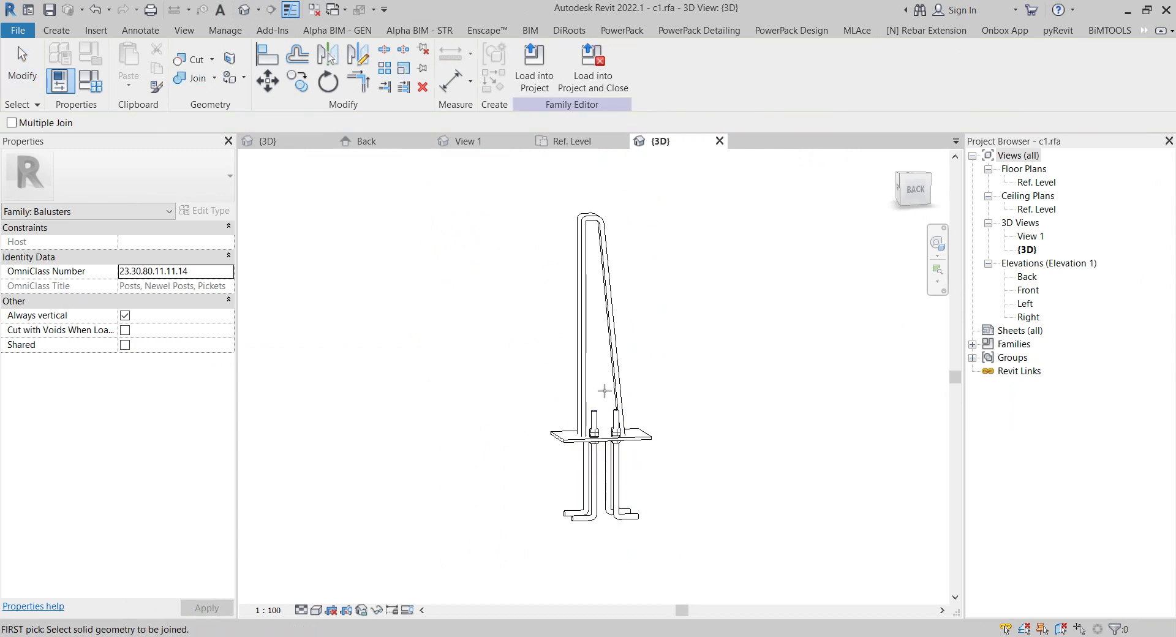
pyautogui.rightClick(698, 323)
pyautogui.click(723, 334)
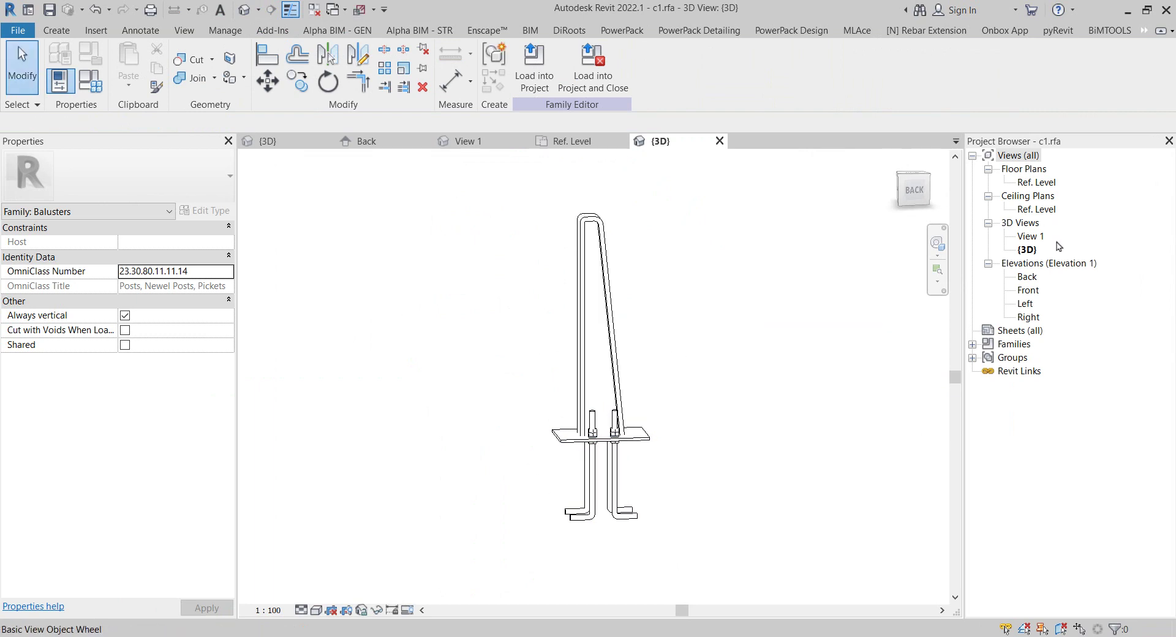
pyautogui.doubleClick(1028, 277)
# - Select the base plate and frame it and its anchors in the Back elevation
pyautogui.scroll(4, 758, 396)
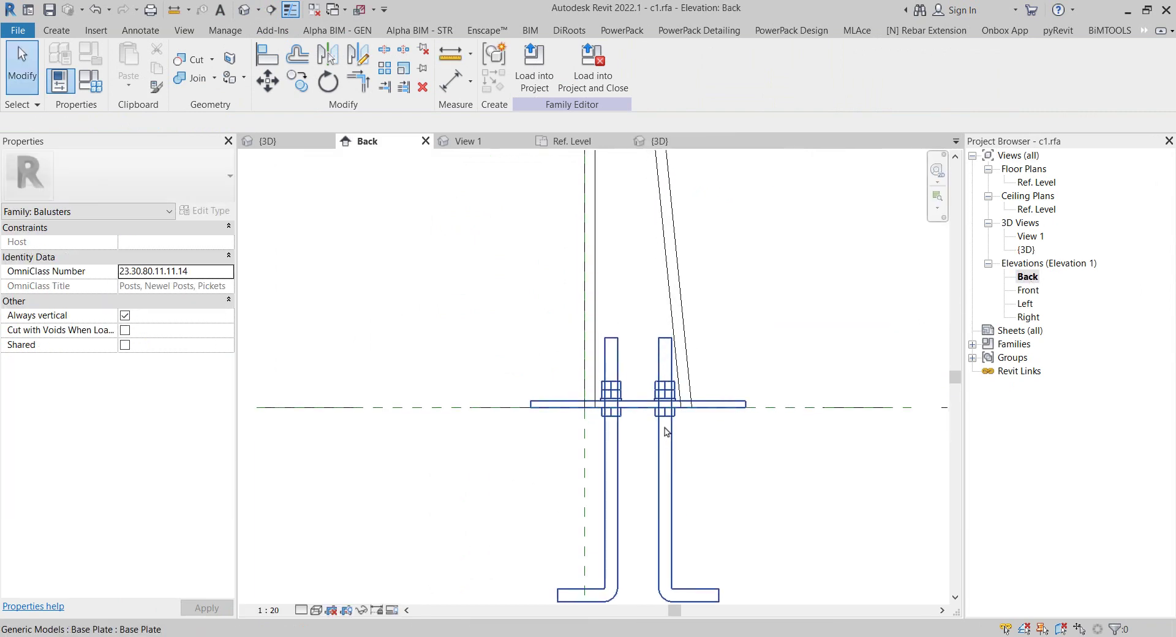
pyautogui.scroll(3, 758, 395)
pyautogui.click(758, 395)
pyautogui.moveTo(733, 447); pyautogui.dragTo(549, 468, button='middle')
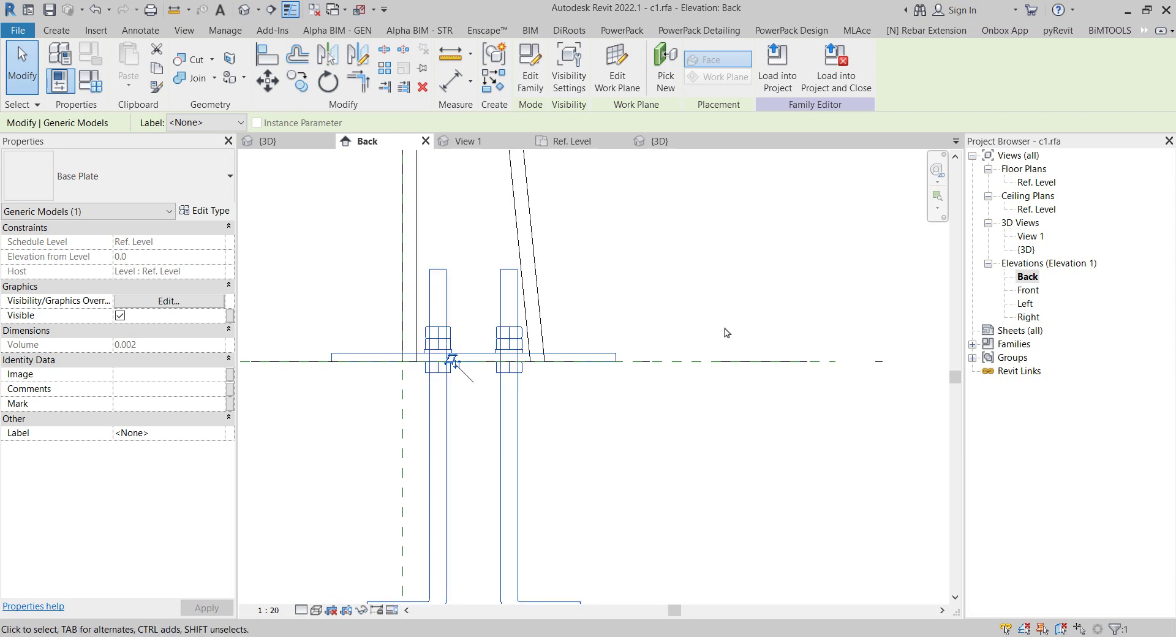
pyautogui.scroll(-3, 745, 357)
pyautogui.moveTo(746, 356); pyautogui.dragTo(919, 362, button='middle')
pyautogui.scroll(-2, 919, 361)
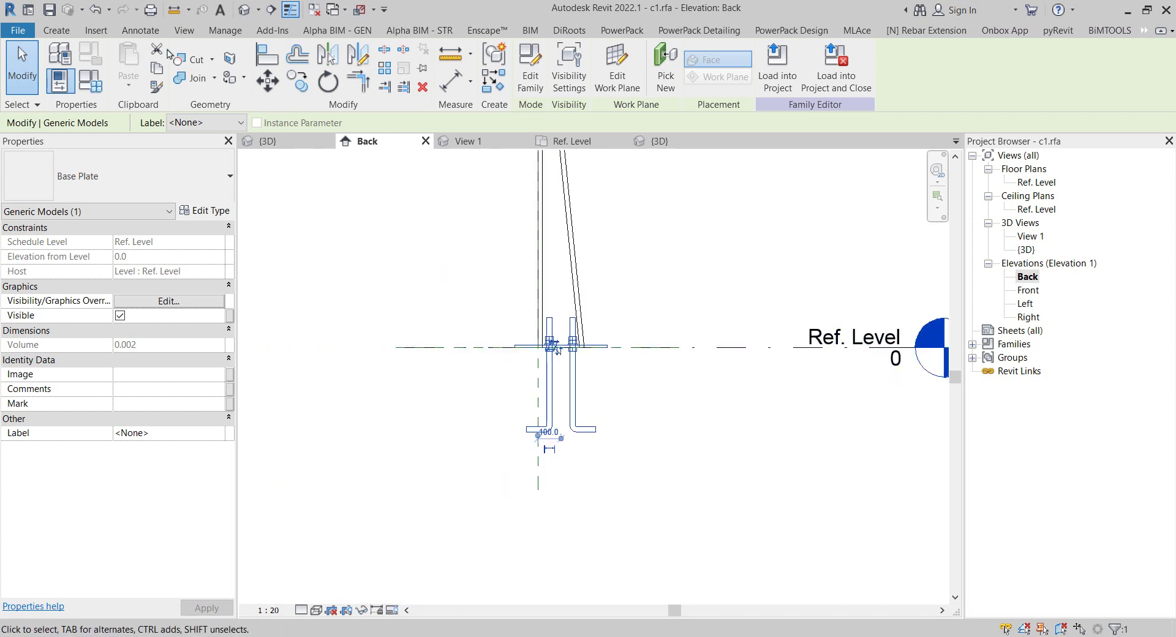
# - Move the base plate 12 up with Constrain off, snapping it to the reference plane
pyautogui.click(267, 80)
pyautogui.scroll(3, 551, 318)
pyautogui.scroll(3, 539, 361)
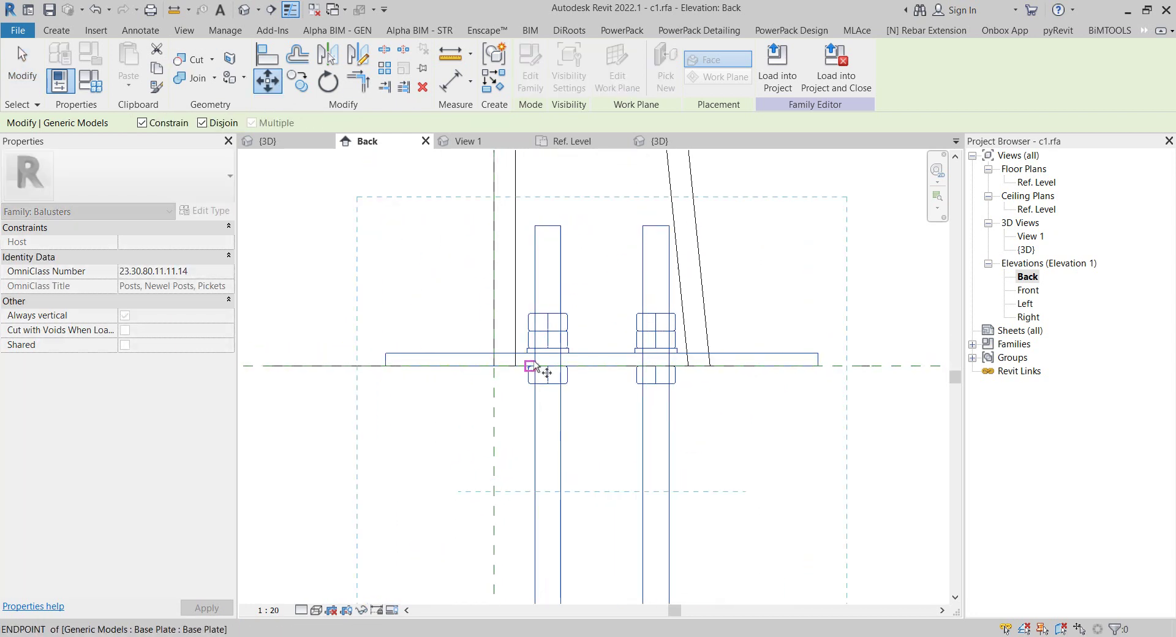
pyautogui.click(493, 353)
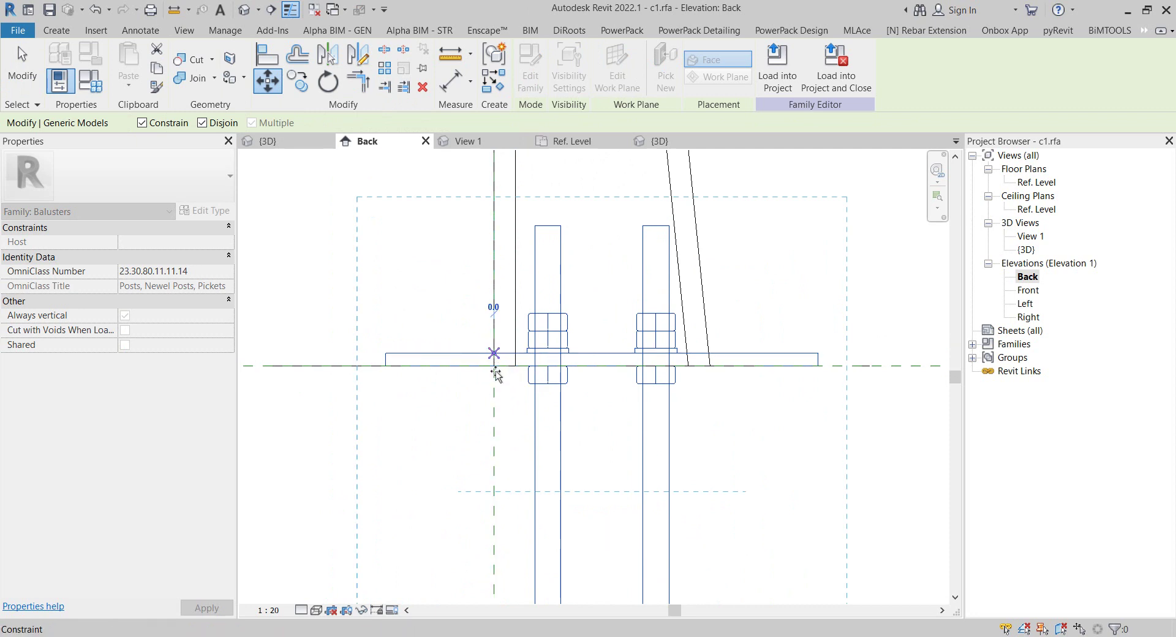
pyautogui.click(147, 123)
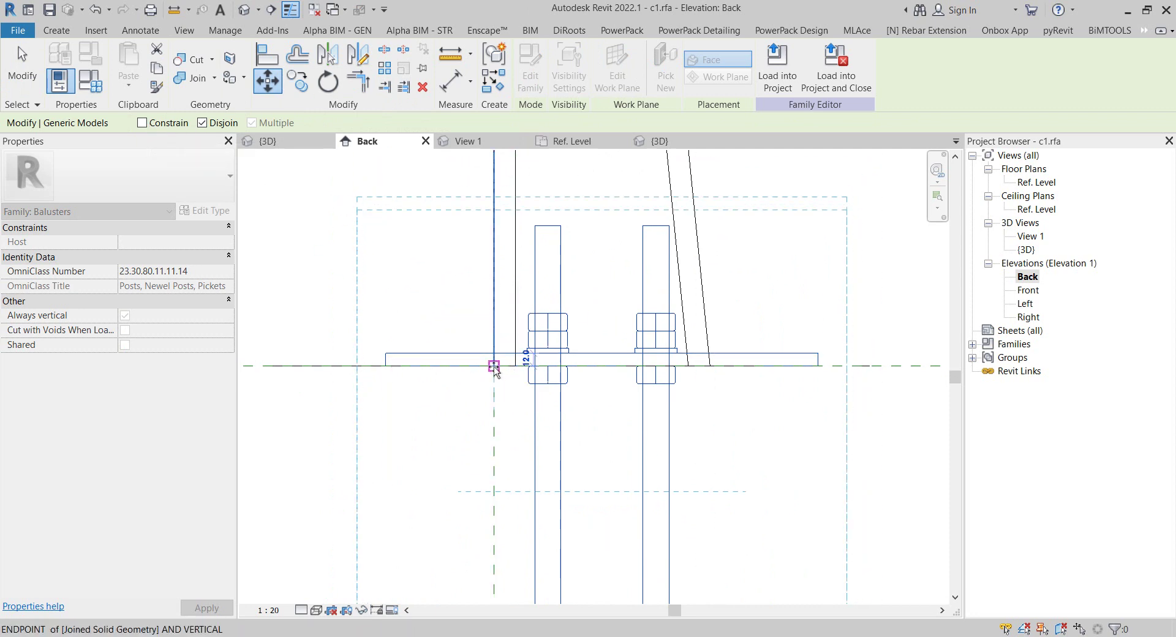
pyautogui.click(494, 366)
pyautogui.press('Escape')
pyautogui.scroll(-3, 745, 465)
pyautogui.moveTo(746, 465)
pyautogui.mouseDown(button='middle')
pyautogui.moveTo(636, 276)
pyautogui.moveTo(651, 383)
pyautogui.mouseUp(button='middle')
pyautogui.scroll(2, 652, 384)
pyautogui.moveTo(686, 514); pyautogui.dragTo(589, 390)
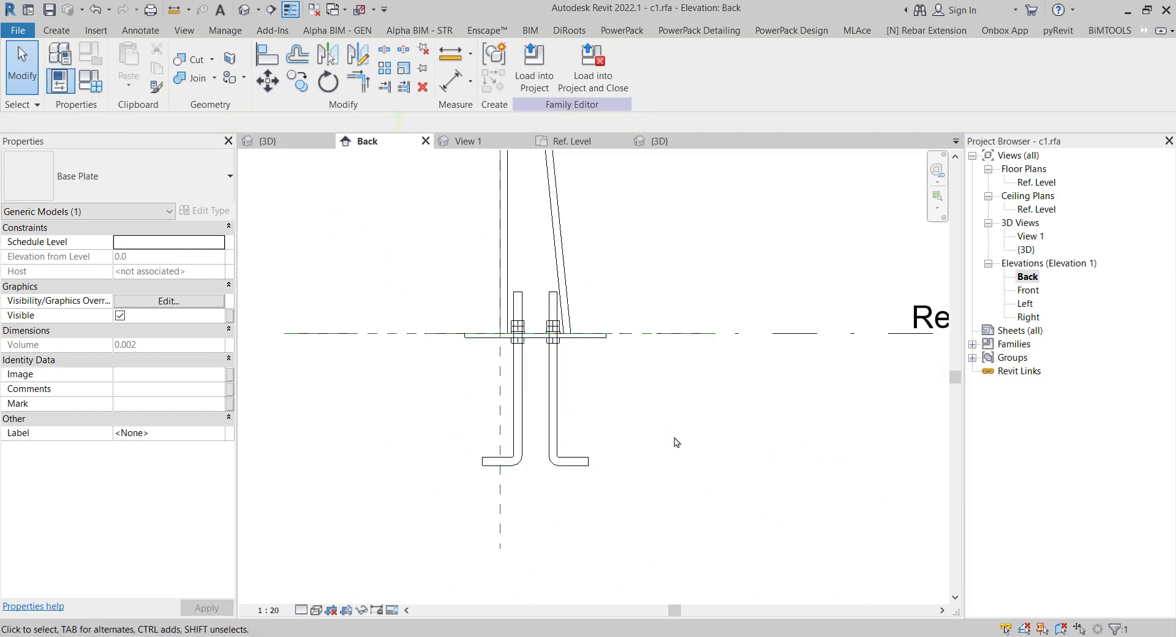
pyautogui.press('Escape')
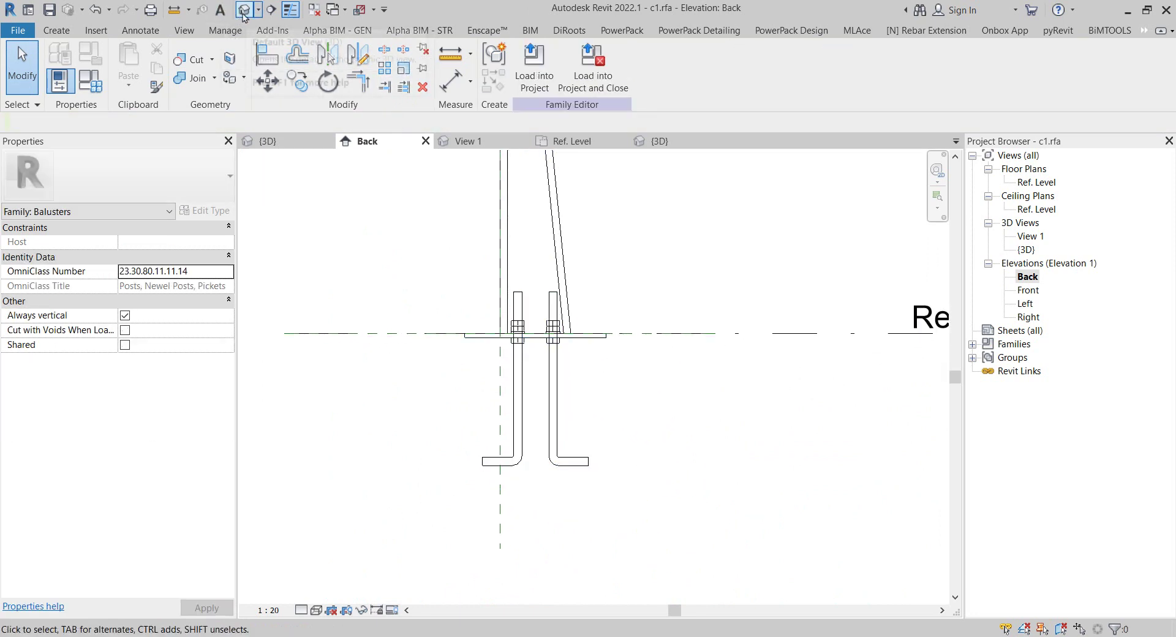
# - From the default 3D view, open the Base Plate family and show its Ref. Level plan
pyautogui.click(243, 12)
pyautogui.moveTo(552, 402)
pyautogui.keyDown('shift'); pyautogui.mouseDown(button='middle')
pyautogui.moveTo(368, 429)
pyautogui.moveTo(659, 478)
pyautogui.mouseUp(button='middle'); pyautogui.keyUp('shift')
pyautogui.click(623, 483)
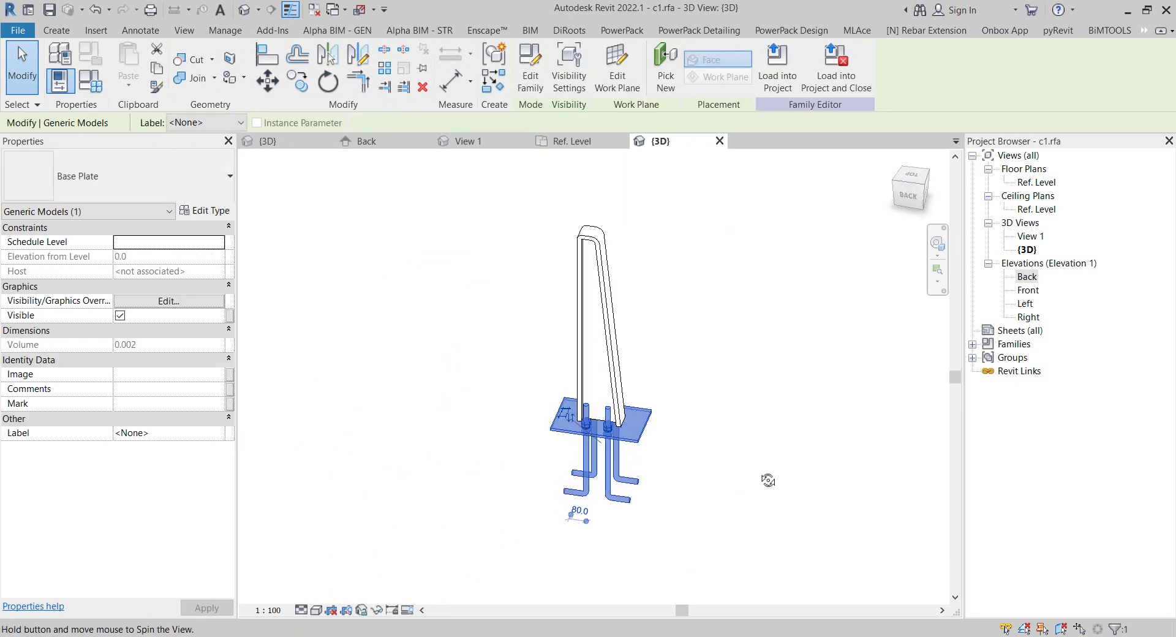
pyautogui.click(769, 481)
pyautogui.keyDown('shift'); pyautogui.moveTo(793, 464); pyautogui.dragTo(778, 318, button='middle'); pyautogui.keyUp('shift')
pyautogui.click(568, 142)
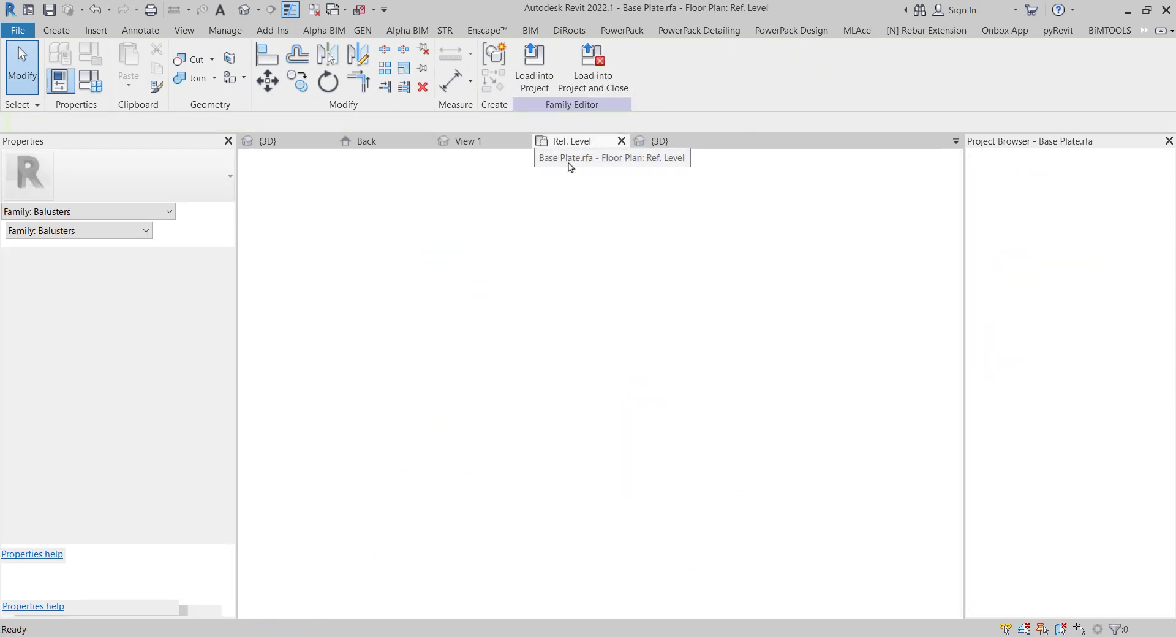
# - Set the bolt Diameter to 14.0 in Family Types
pyautogui.click(84, 89)
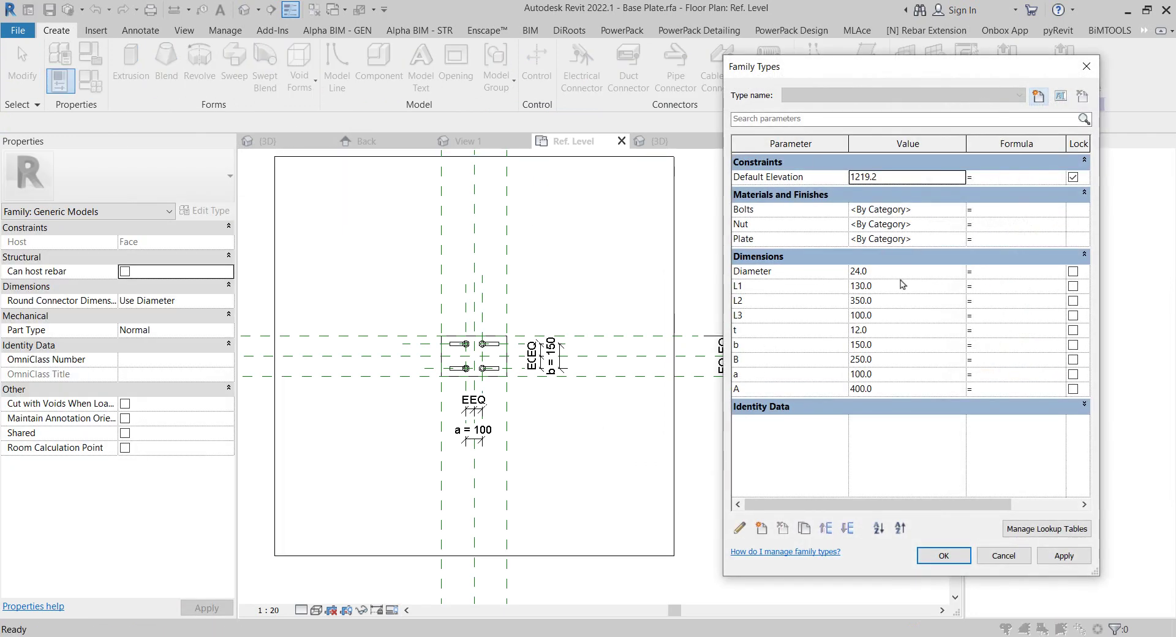
pyautogui.click(894, 272)
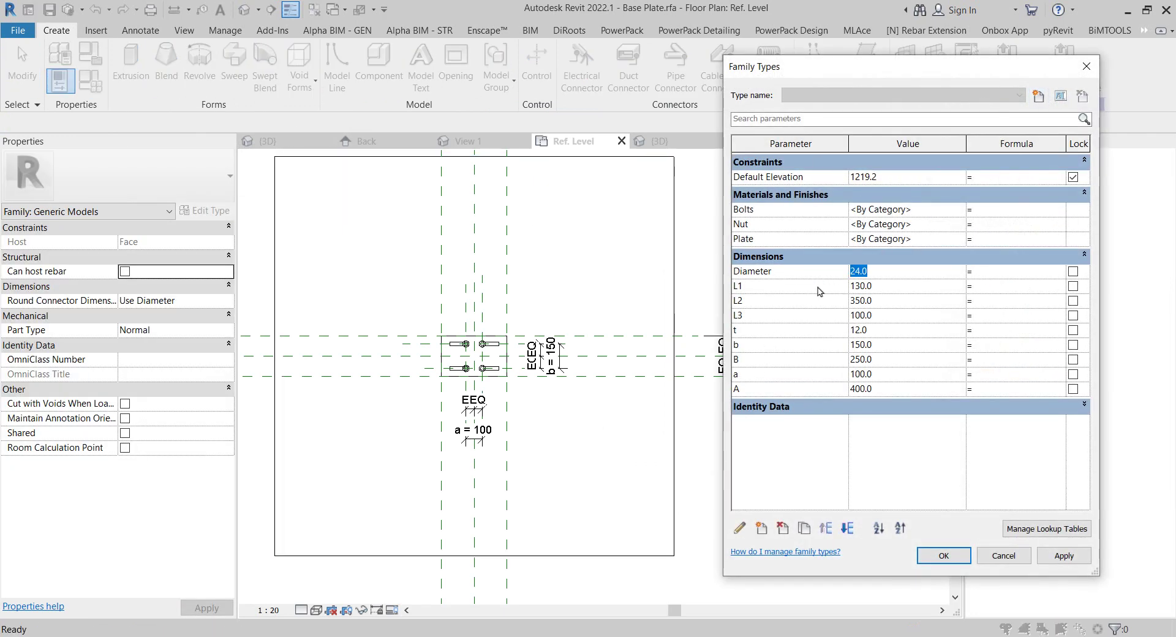
pyautogui.write('14')
pyautogui.click(1060, 556)
pyautogui.click(971, 565)
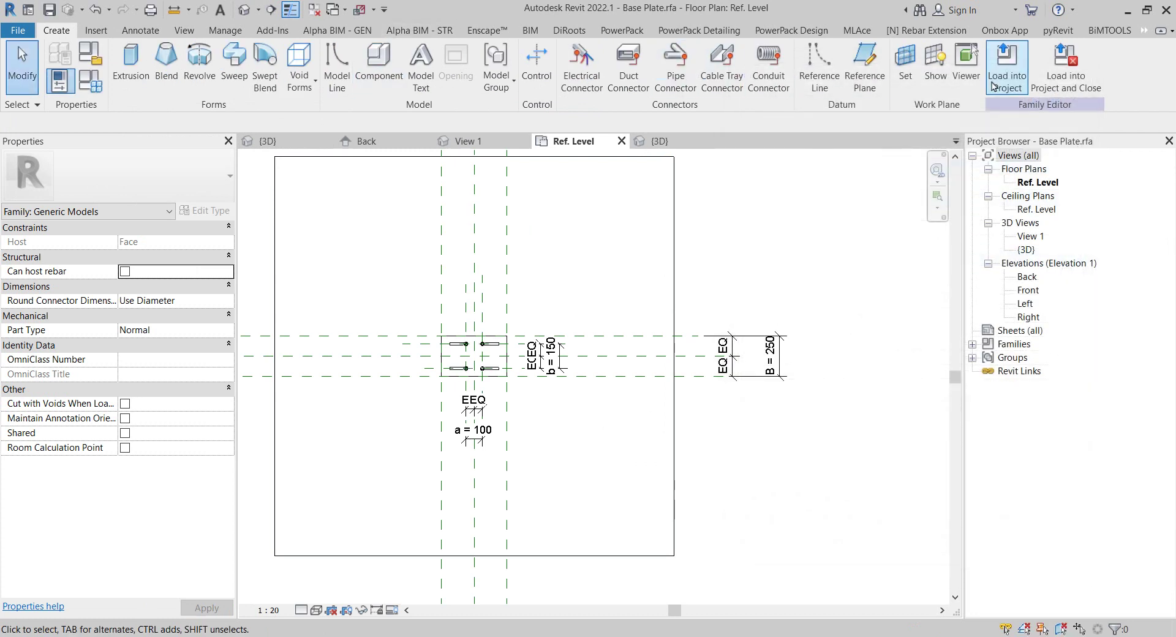
# - Reload the Base Plate into c1.rfa, overwriting the existing version and its parameter values
pyautogui.click(1006, 67)
pyautogui.click(907, 297)
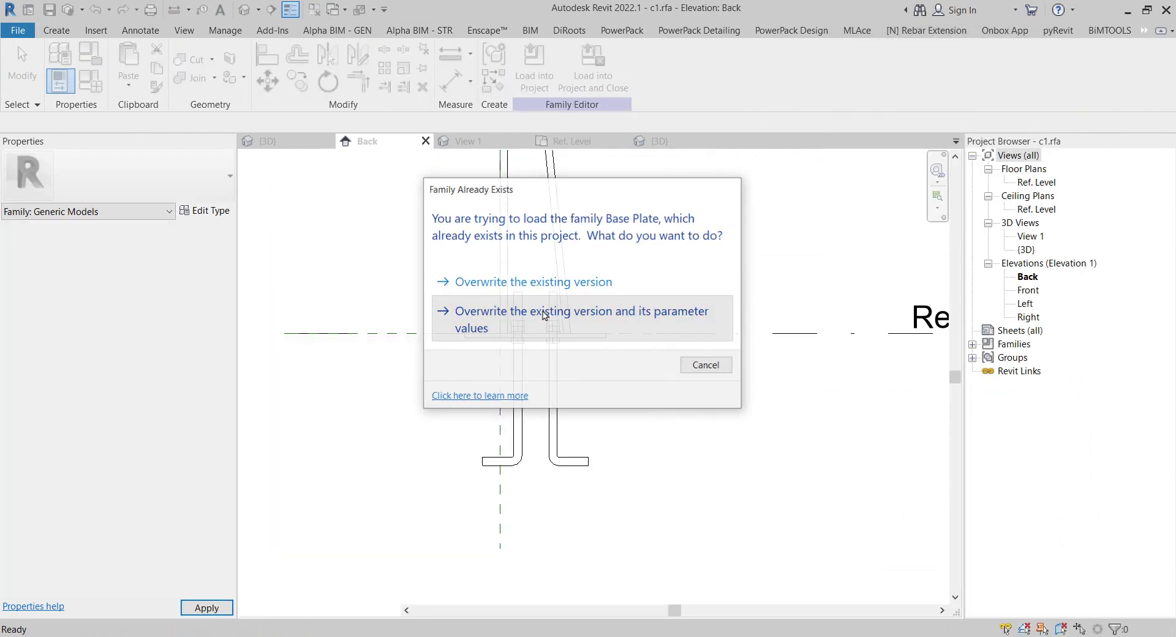
pyautogui.click(550, 337)
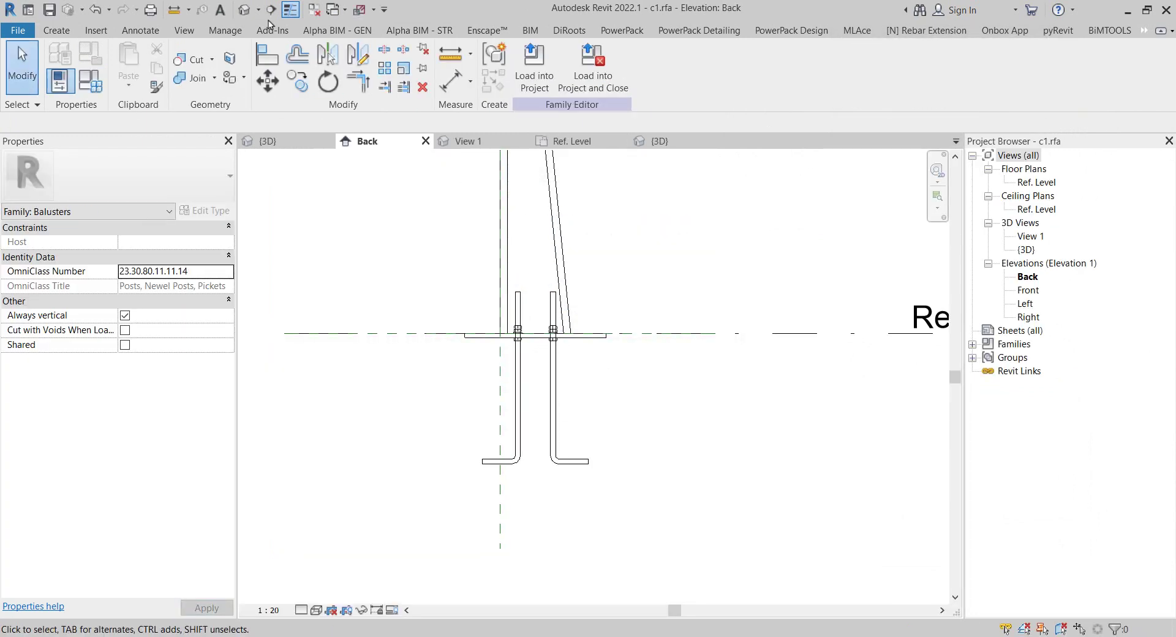
pyautogui.click(244, 9)
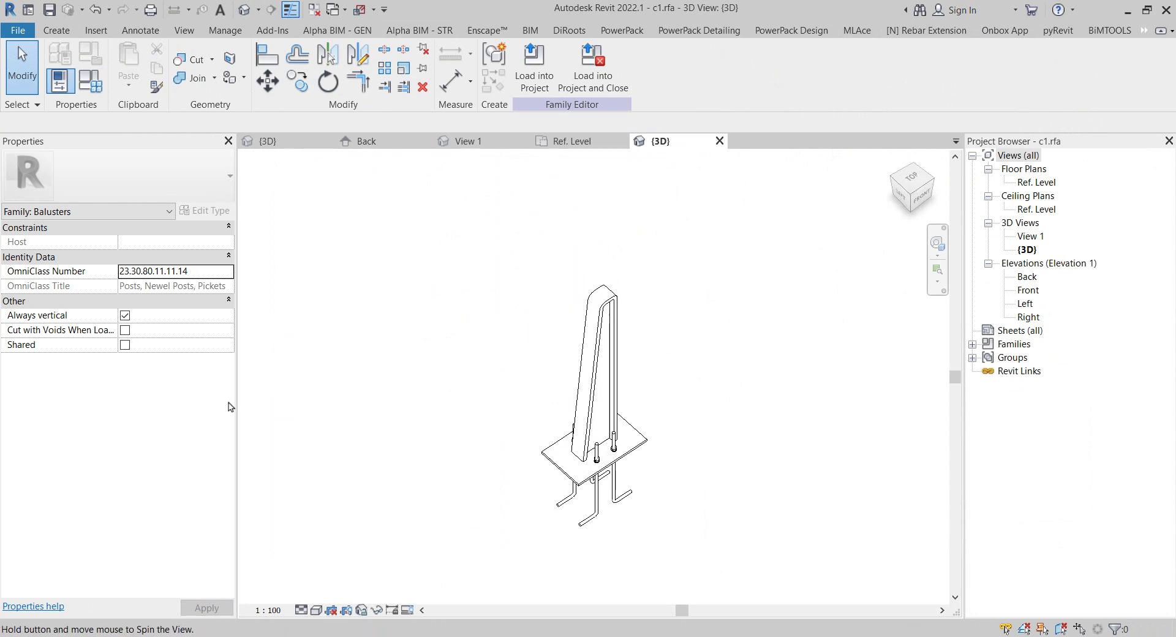
# - Load the updated baluster into Project2, overwriting the existing c1 family
pyautogui.keyDown('shift'); pyautogui.moveTo(599, 362); pyautogui.dragTo(613, 367, button='middle'); pyautogui.keyUp('shift')
pyautogui.click(534, 62)
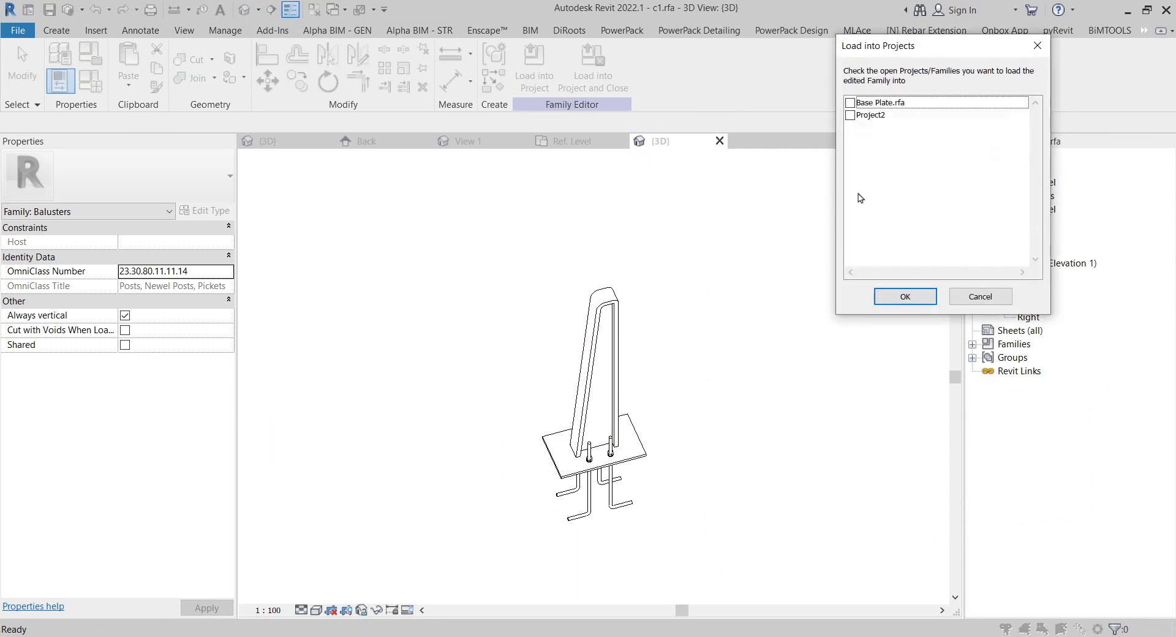
pyautogui.click(851, 115)
pyautogui.click(906, 296)
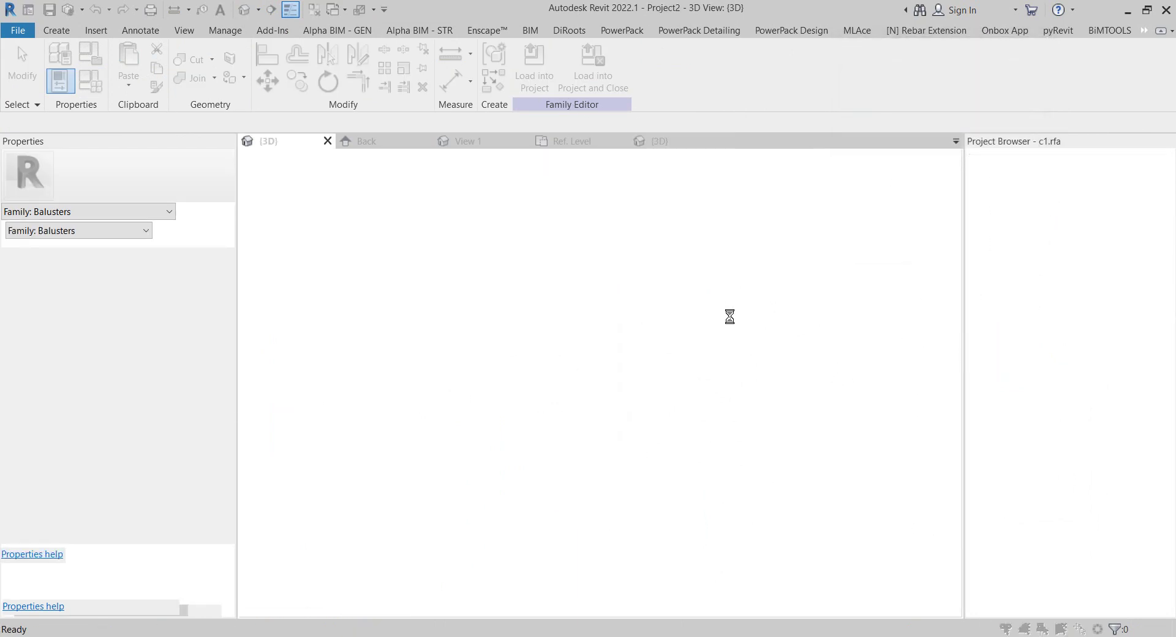
pyautogui.click(585, 315)
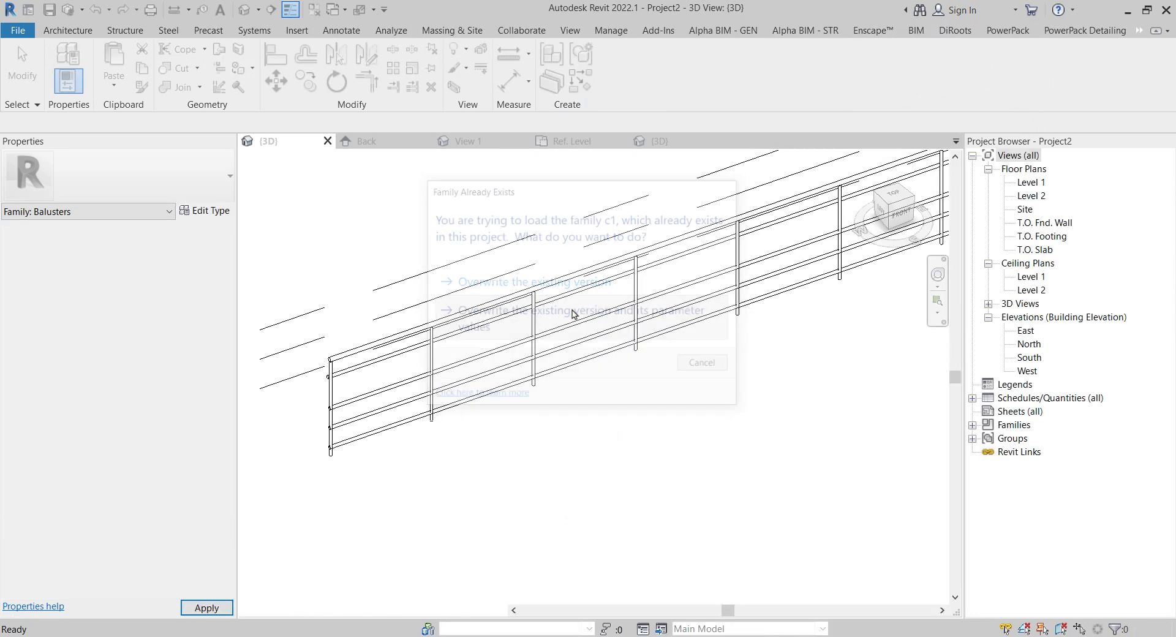
# - Duplicate the railing's 900mm Pipe type as 'rail' and open its baluster placement settings
pyautogui.click(423, 346)
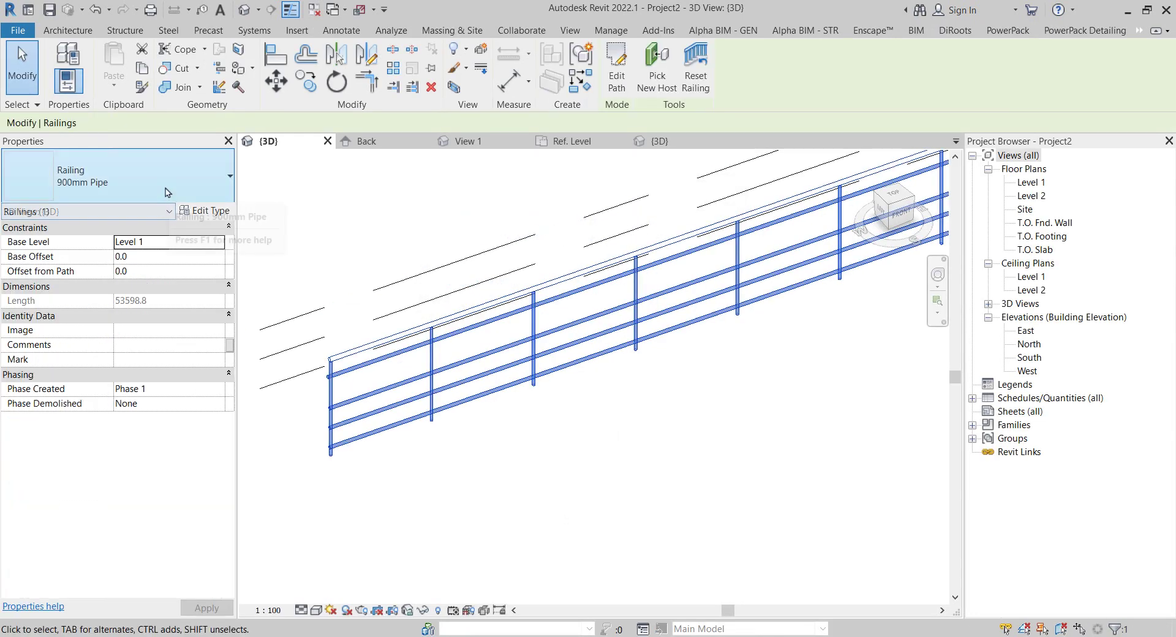
pyautogui.click(167, 189)
pyautogui.click(166, 190)
pyautogui.click(201, 211)
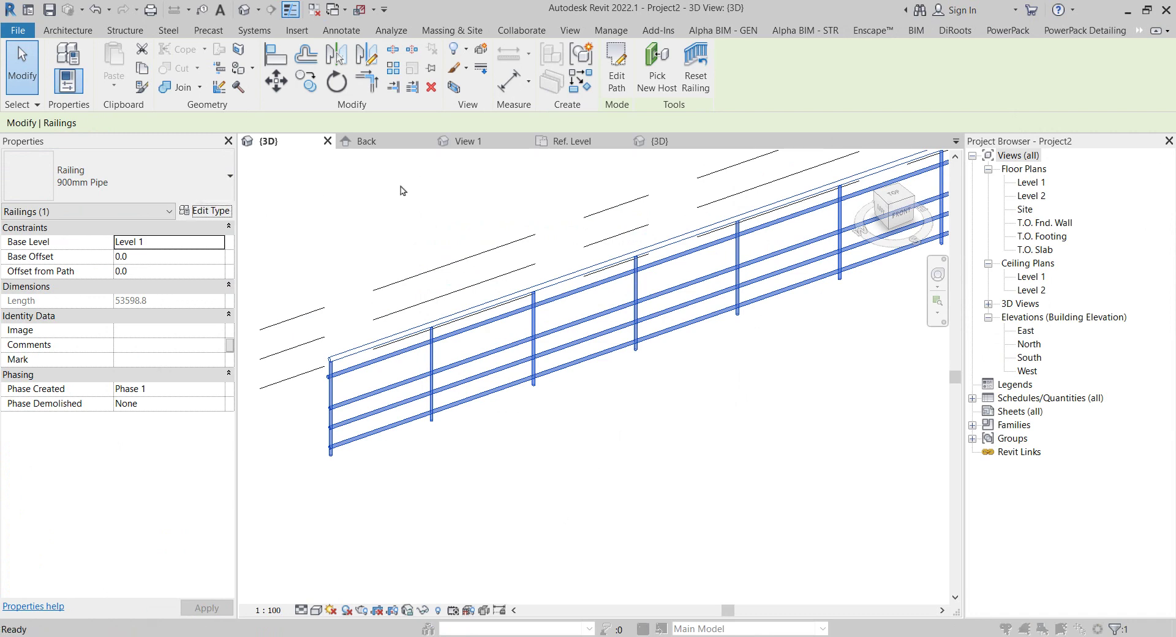
pyautogui.click(820, 92)
pyautogui.write('rail')
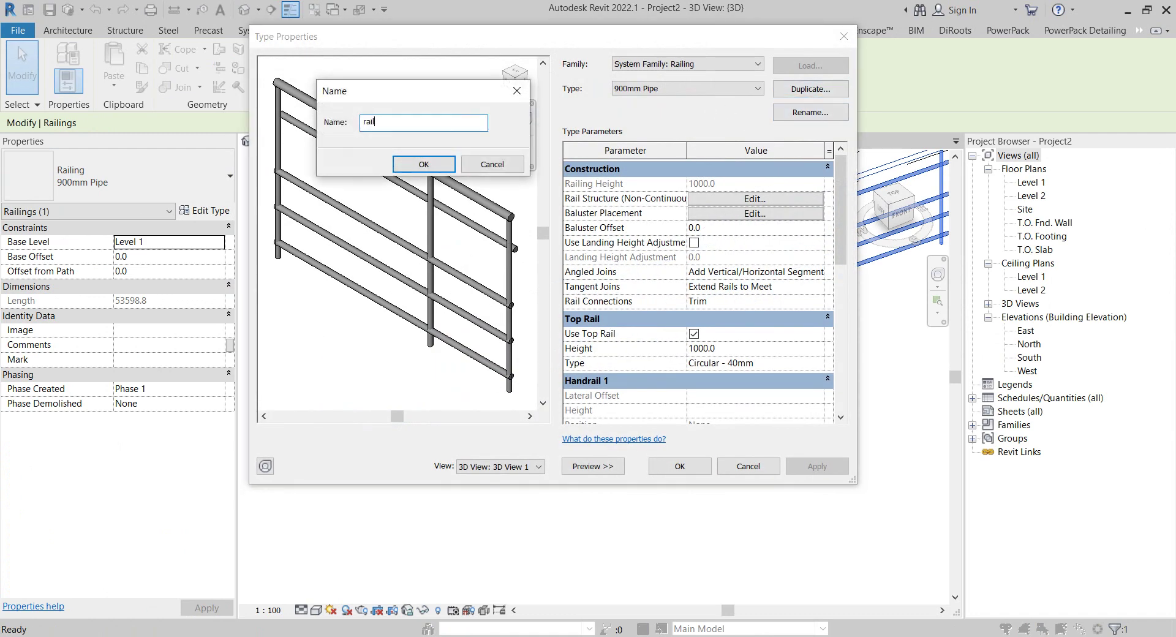
pyautogui.click(393, 163)
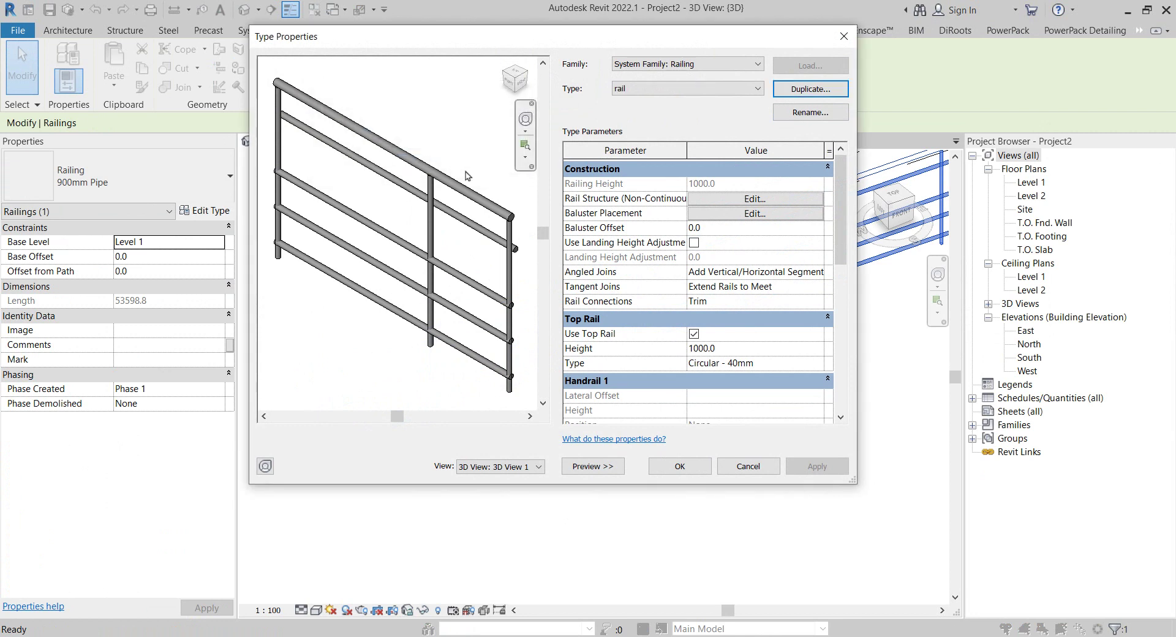
pyautogui.click(729, 213)
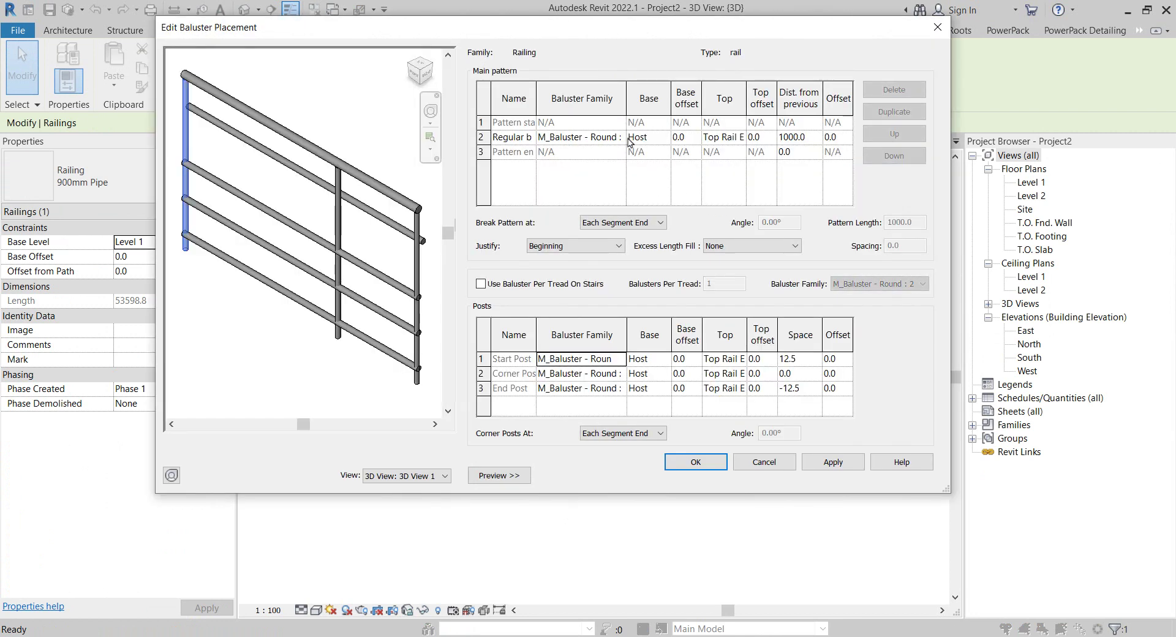
# - Set the regular baluster family to c1 : c1 and apply it to the preview
pyautogui.click(626, 138)
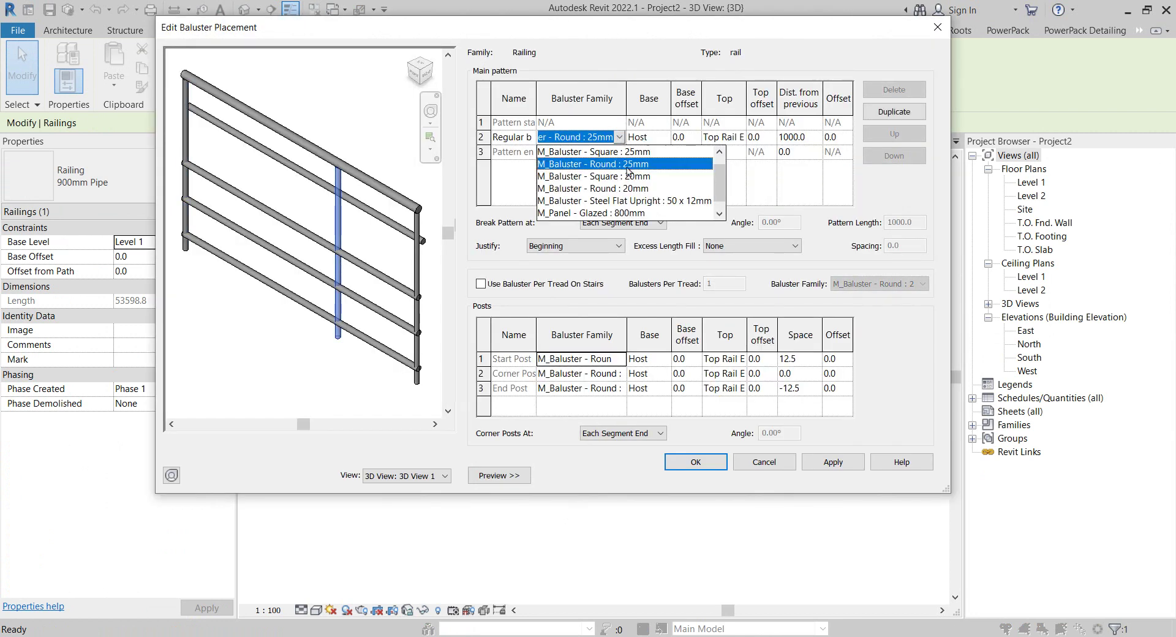
pyautogui.scroll(-1, 637, 205)
pyautogui.click(570, 214)
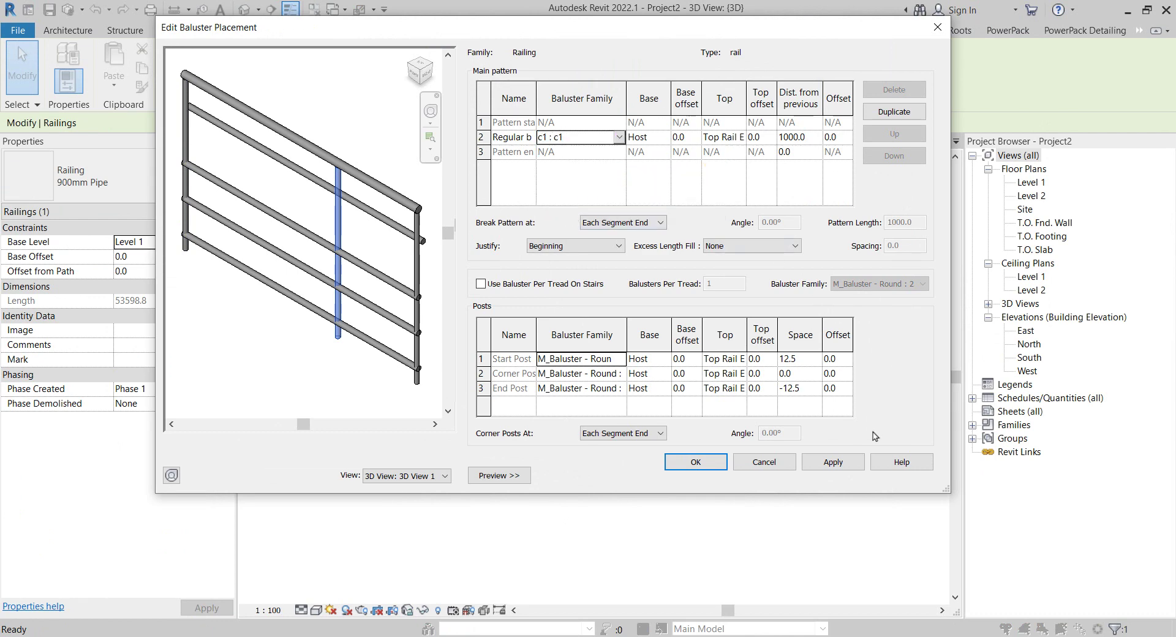
pyautogui.click(833, 462)
pyautogui.moveTo(367, 315)
pyautogui.keyDown('shift'); pyautogui.mouseDown(button='middle')
pyautogui.moveTo(190, 327)
pyautogui.moveTo(268, 321)
pyautogui.mouseUp(button='middle'); pyautogui.keyUp('shift')
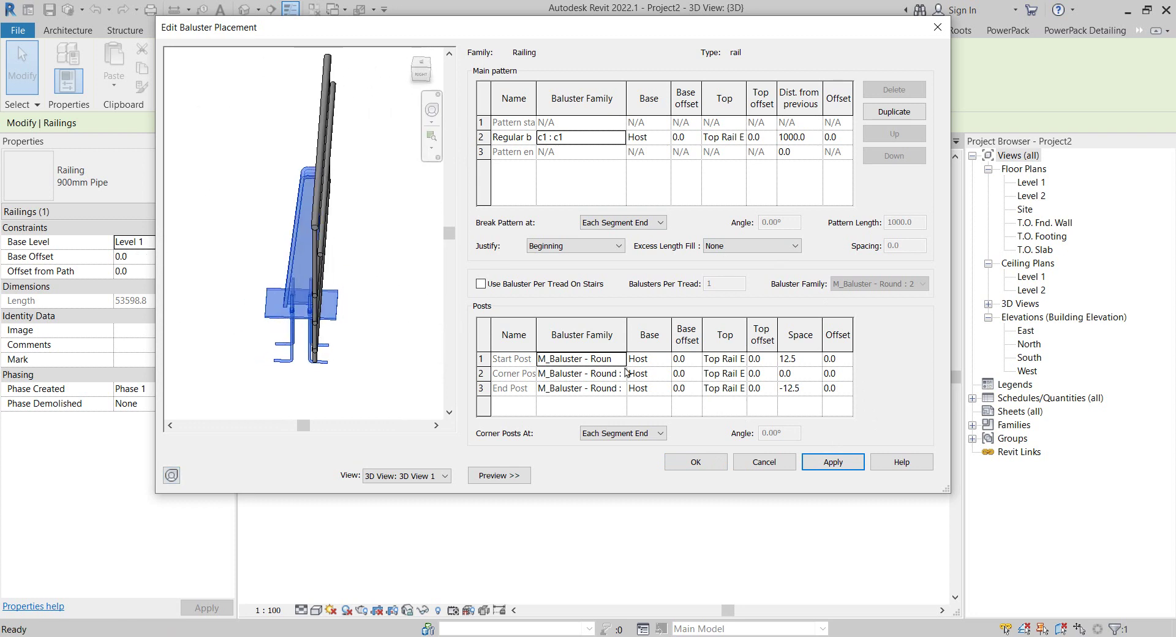
# - Make the start, corner and end posts use c1 : c1 and apply
pyautogui.click(621, 359)
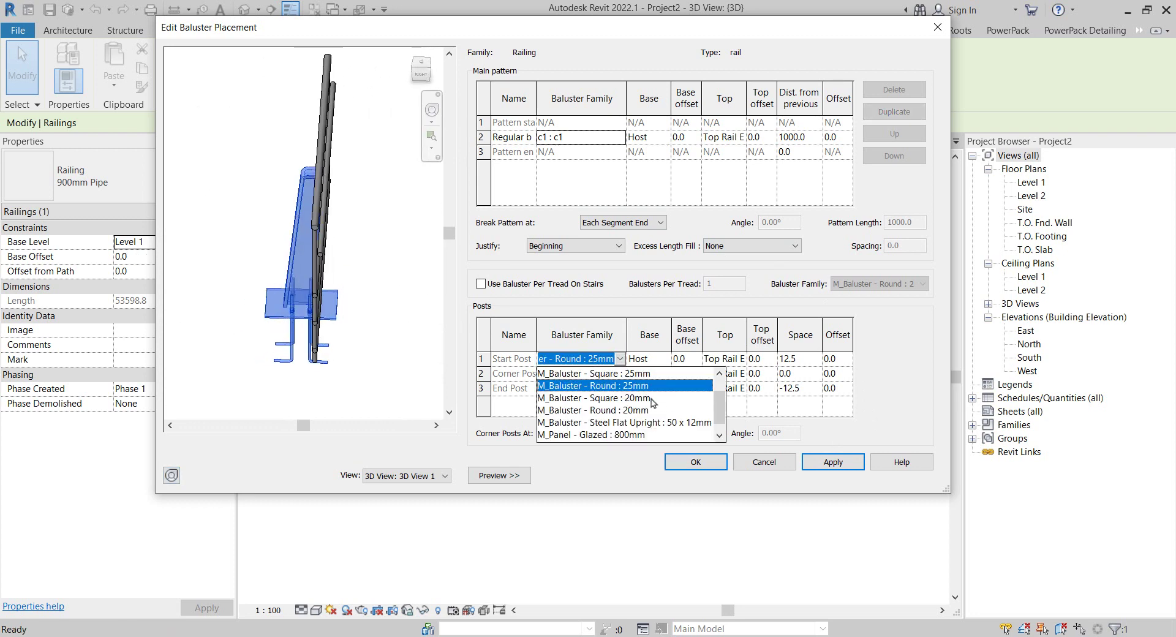
pyautogui.scroll(1, 637, 399)
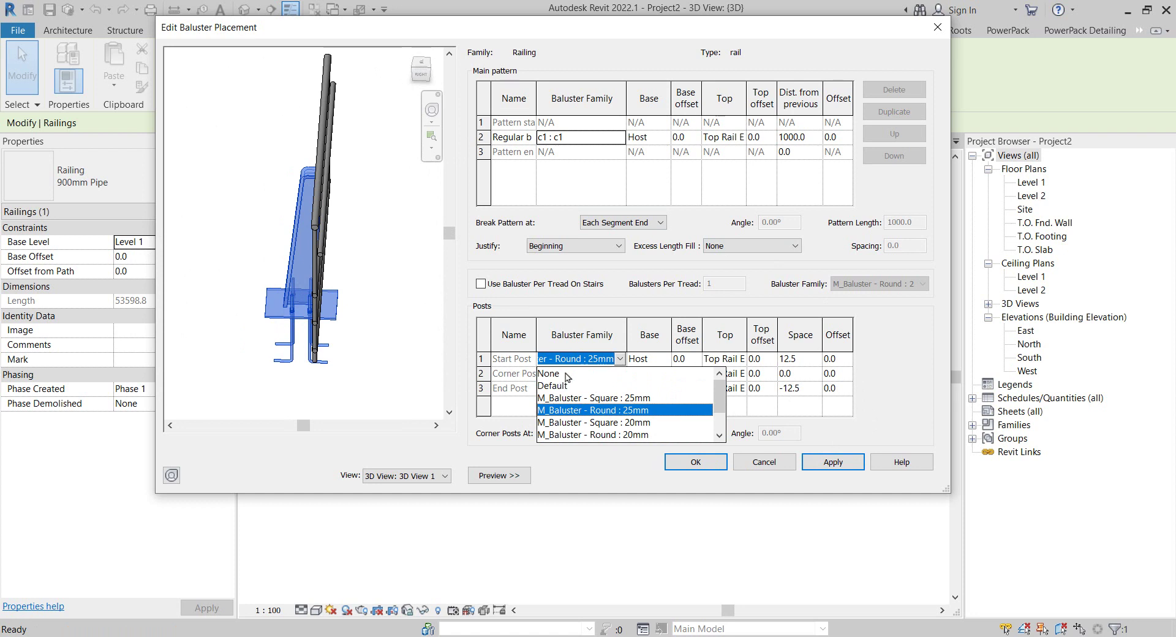
pyautogui.scroll(-1, 636, 402)
pyautogui.click(569, 438)
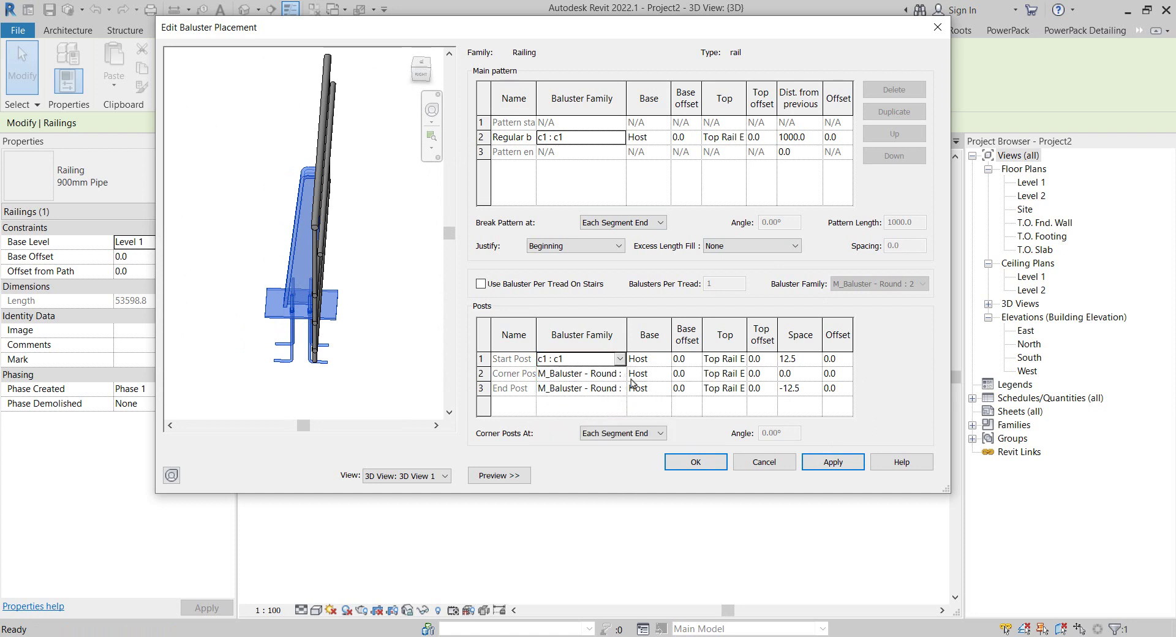
pyautogui.click(620, 374)
pyautogui.click(620, 374)
pyautogui.scroll(-1, 612, 404)
pyautogui.click(570, 455)
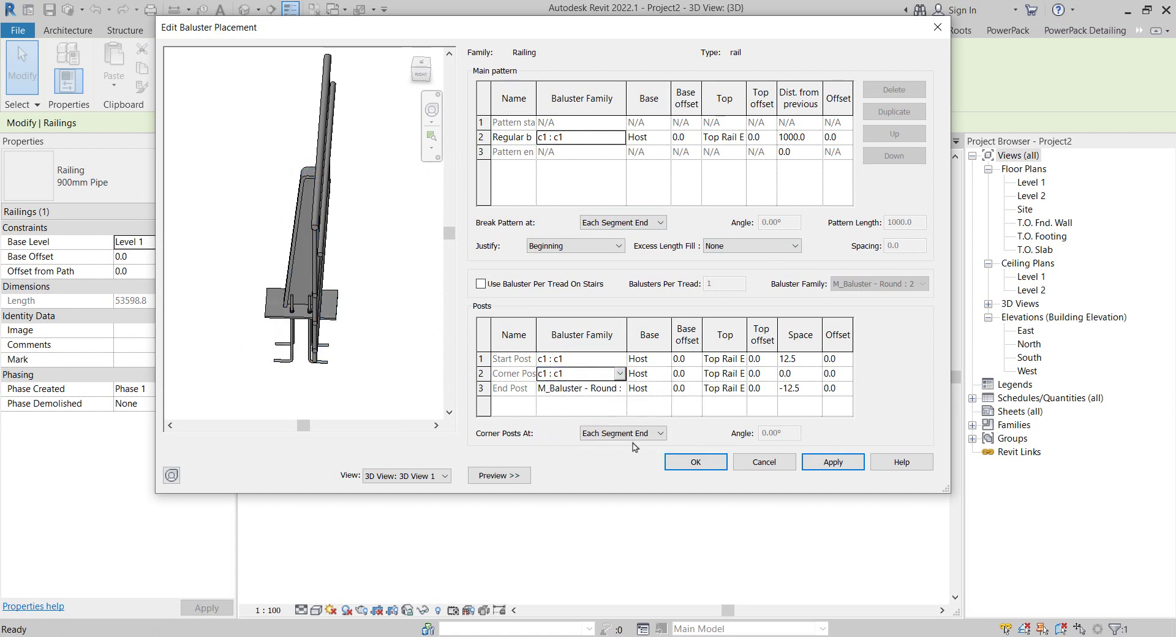
pyautogui.click(620, 389)
pyautogui.scroll(-1, 569, 461)
pyautogui.scroll(-1, 568, 461)
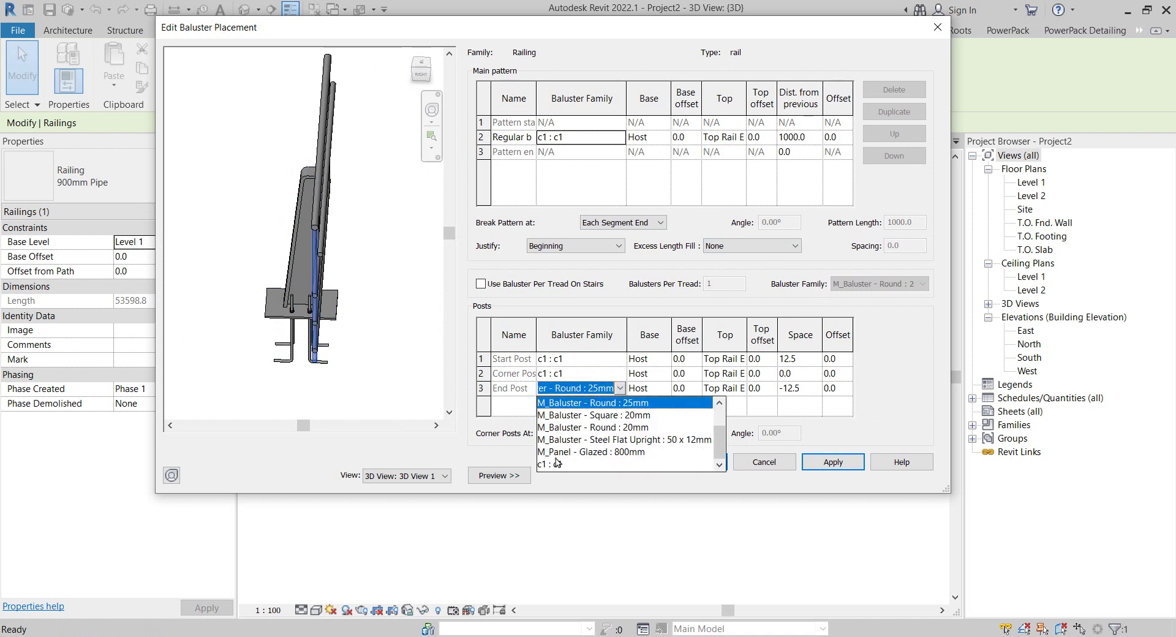
pyautogui.click(570, 465)
pyautogui.click(821, 470)
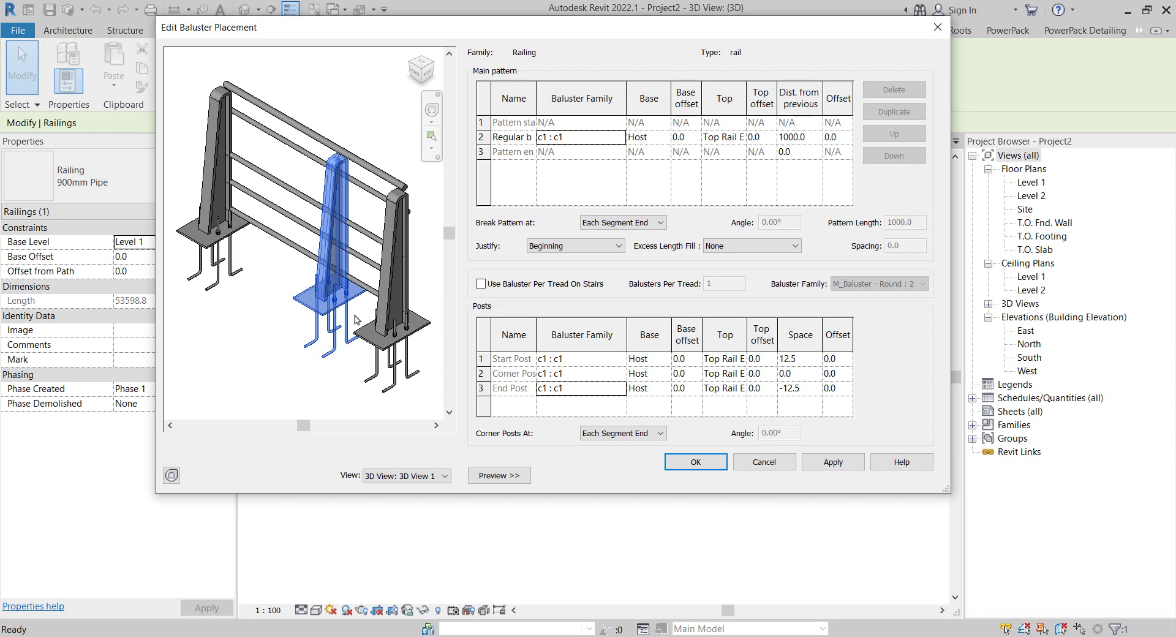
# - Orbit the preview and check the 1000.0 spacing between regular balusters
pyautogui.moveTo(355, 319)
pyautogui.keyDown('shift'); pyautogui.mouseDown(button='middle')
pyautogui.moveTo(238, 335)
pyautogui.moveTo(700, 345)
pyautogui.moveTo(636, 301)
pyautogui.moveTo(764, 319)
pyautogui.mouseUp(button='middle'); pyautogui.keyUp('shift')
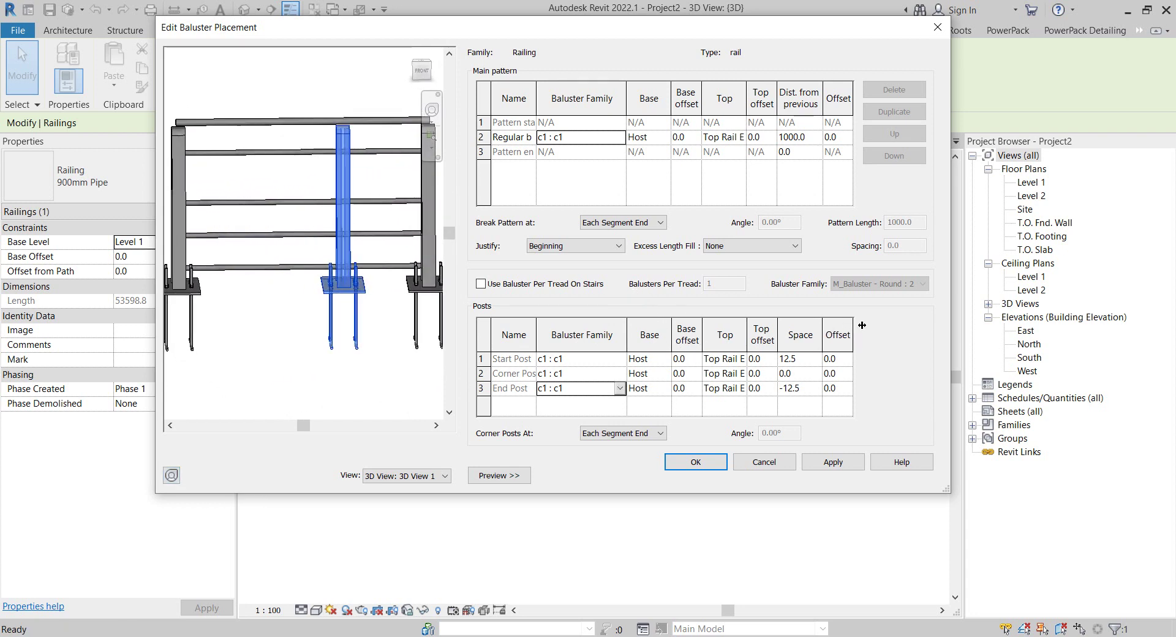
pyautogui.click(797, 137)
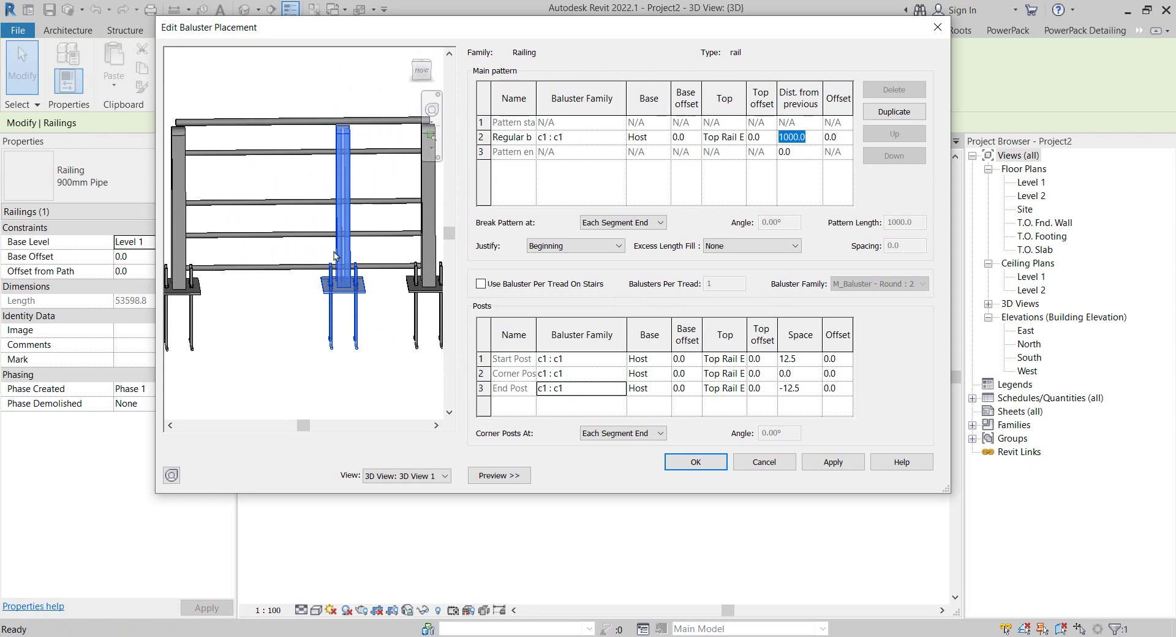
pyautogui.moveTo(202, 250)
pyautogui.keyDown('shift'); pyautogui.mouseDown(button='middle')
pyautogui.moveTo(454, 217)
pyautogui.moveTo(222, 226)
pyautogui.moveTo(345, 201)
pyautogui.moveTo(328, 188)
pyautogui.moveTo(564, 402)
pyautogui.mouseUp(button='middle'); pyautogui.keyUp('shift')
# - Open the rail structure settings and locate Rails 1–4 in the preview
pyautogui.click(696, 463)
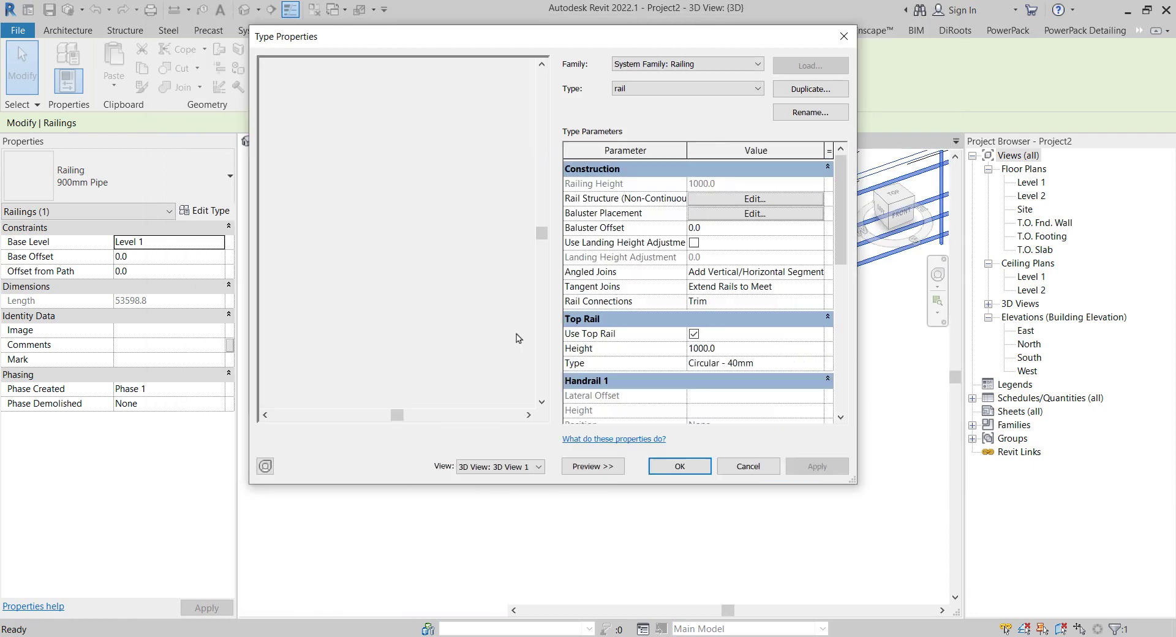
pyautogui.click(721, 199)
pyautogui.keyDown('shift'); pyautogui.moveTo(298, 238); pyautogui.dragTo(266, 243, button='middle'); pyautogui.keyUp('shift')
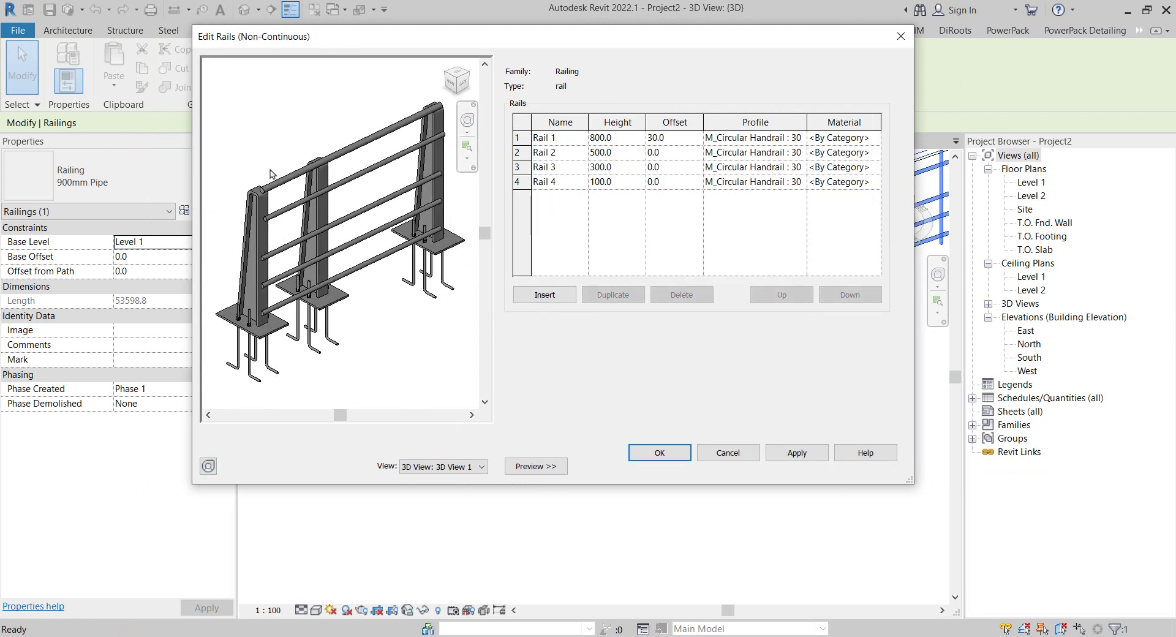
pyautogui.click(619, 140)
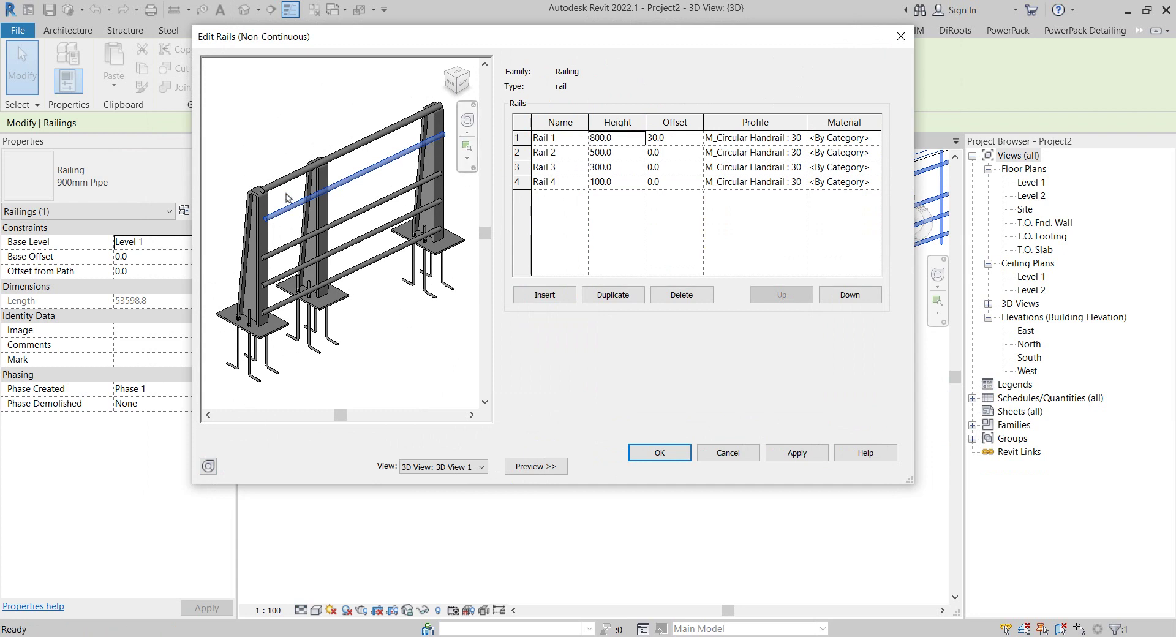
pyautogui.keyDown('shift'); pyautogui.moveTo(288, 197); pyautogui.dragTo(389, 134, button='middle'); pyautogui.keyUp('shift')
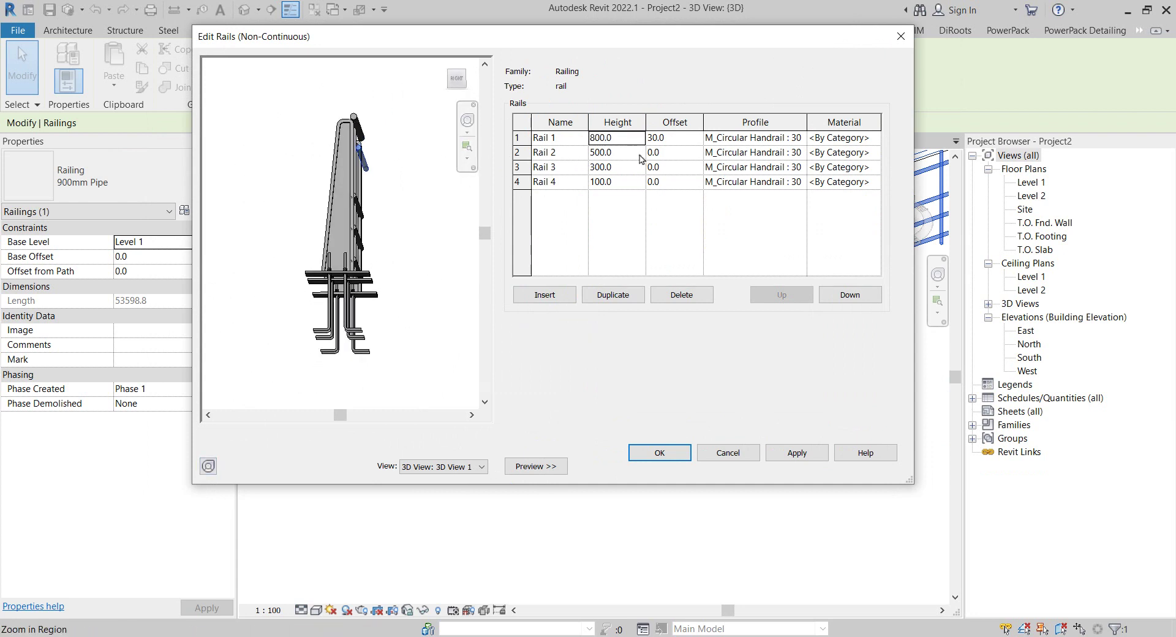
pyautogui.click(635, 143)
pyautogui.click(603, 157)
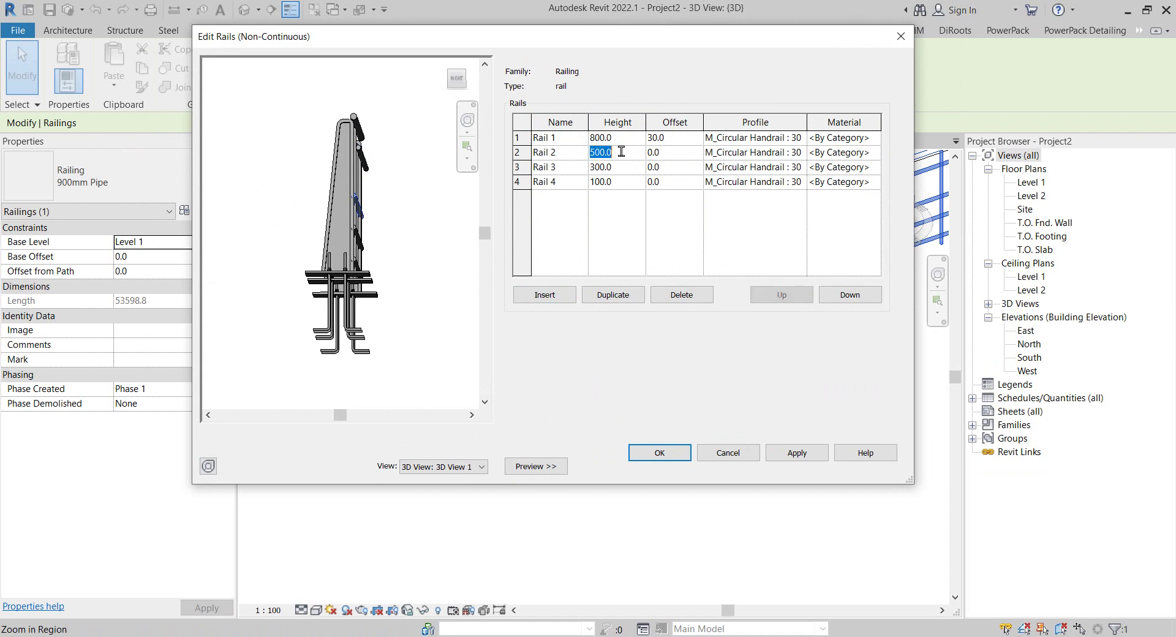
pyautogui.click(634, 166)
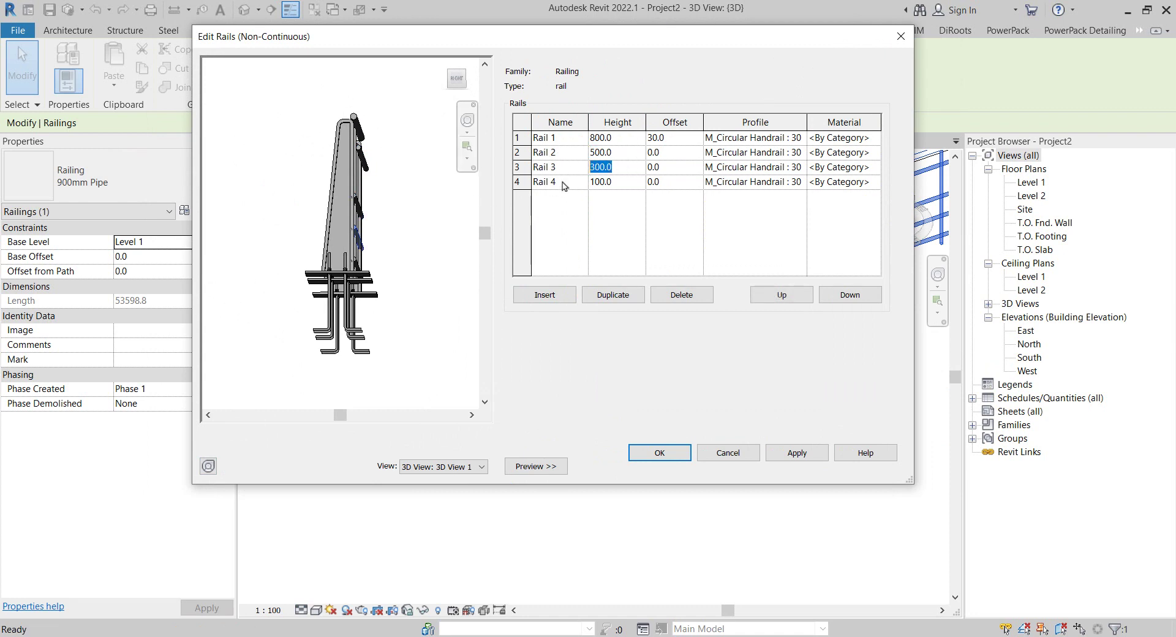
pyautogui.click(612, 182)
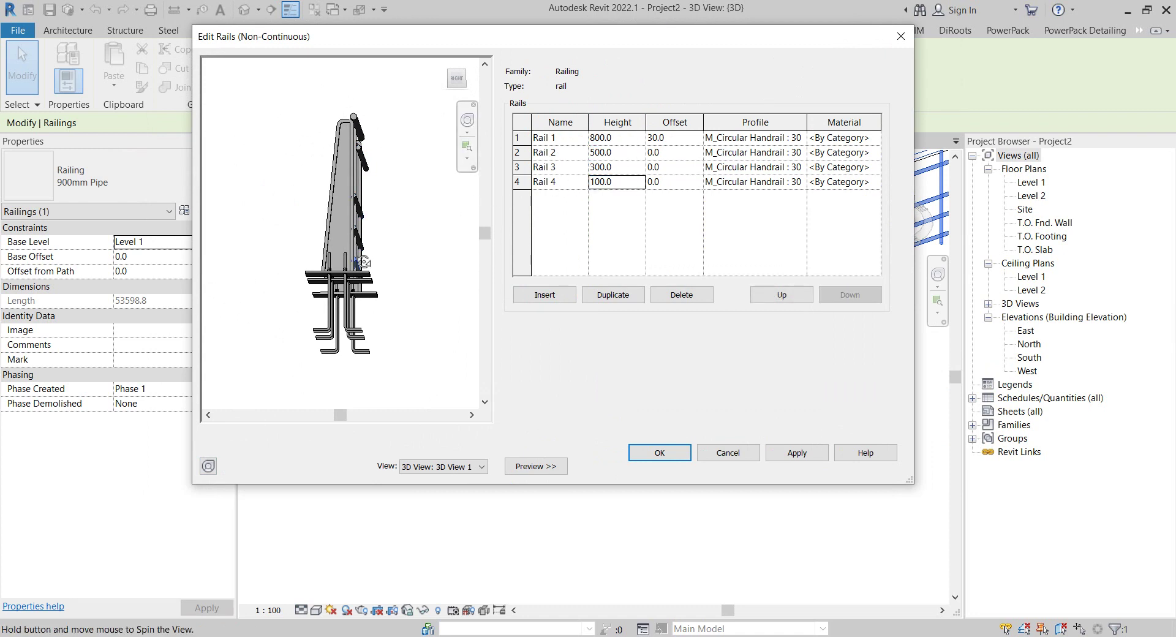
pyautogui.moveTo(367, 257)
pyautogui.keyDown('shift'); pyautogui.mouseDown(button='middle')
pyautogui.moveTo(290, 309)
pyautogui.moveTo(311, 309)
pyautogui.mouseUp(button='middle'); pyautogui.keyUp('shift')
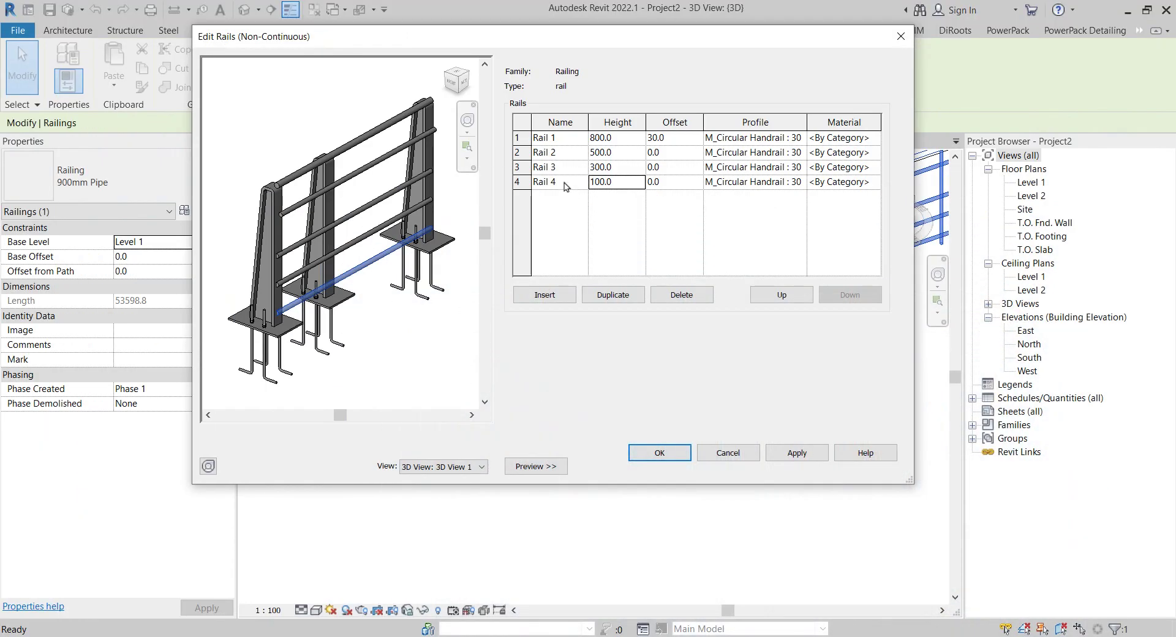
# - Delete Rail 4 and apply the change to the preview
pyautogui.click(565, 186)
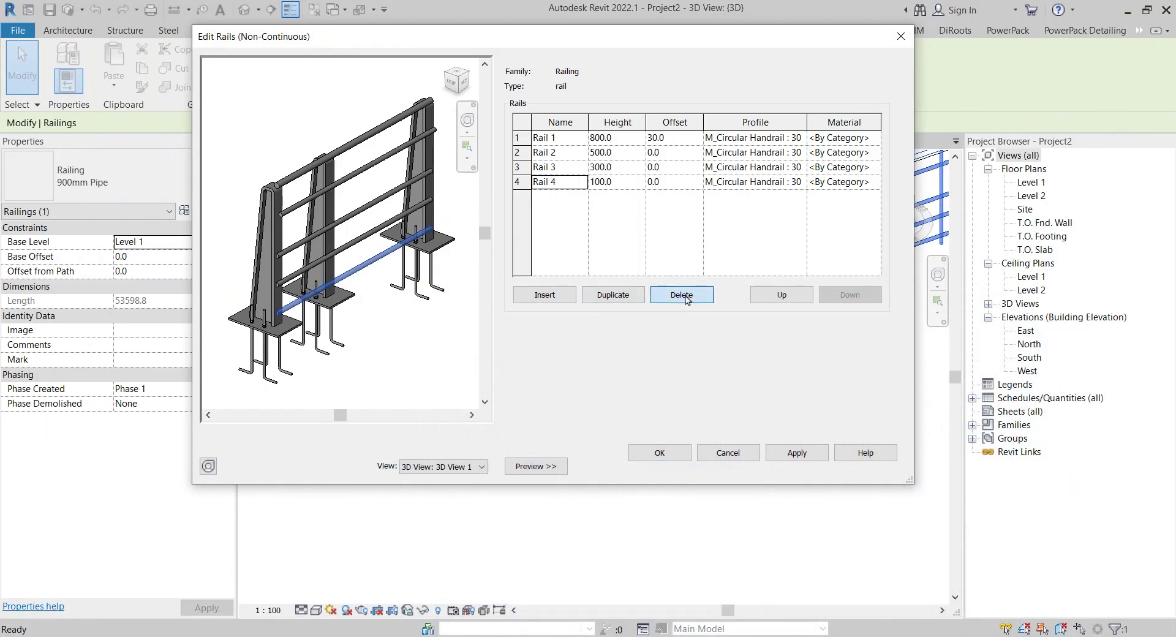
pyautogui.click(680, 295)
pyautogui.click(797, 453)
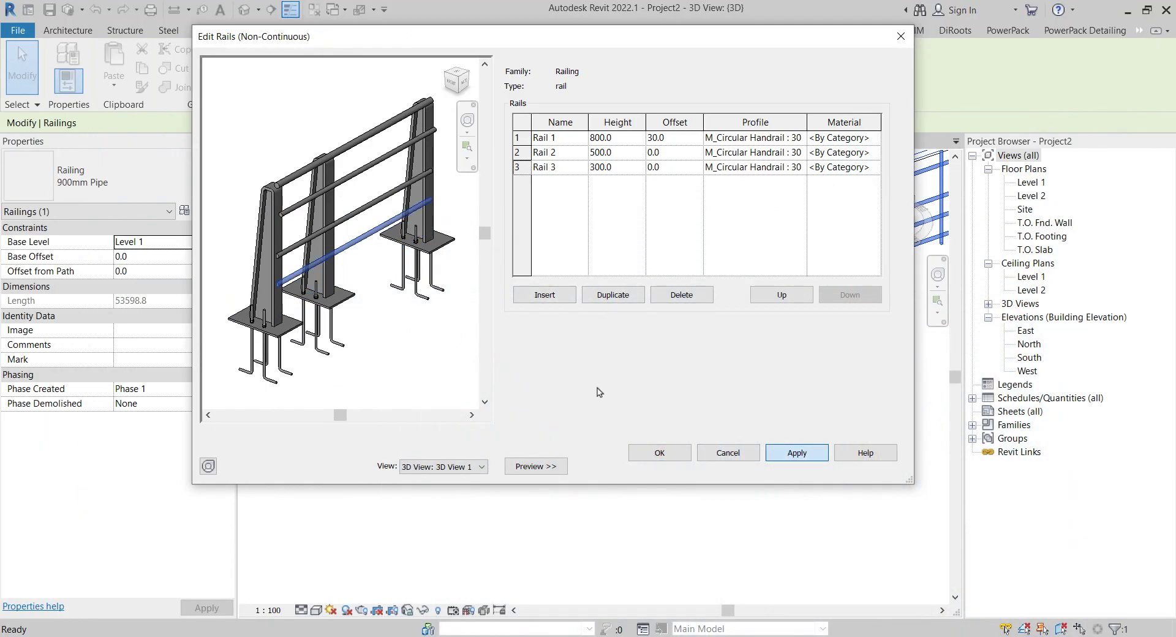
pyautogui.keyDown('shift'); pyautogui.moveTo(308, 265); pyautogui.dragTo(307, 258, button='middle'); pyautogui.keyUp('shift')
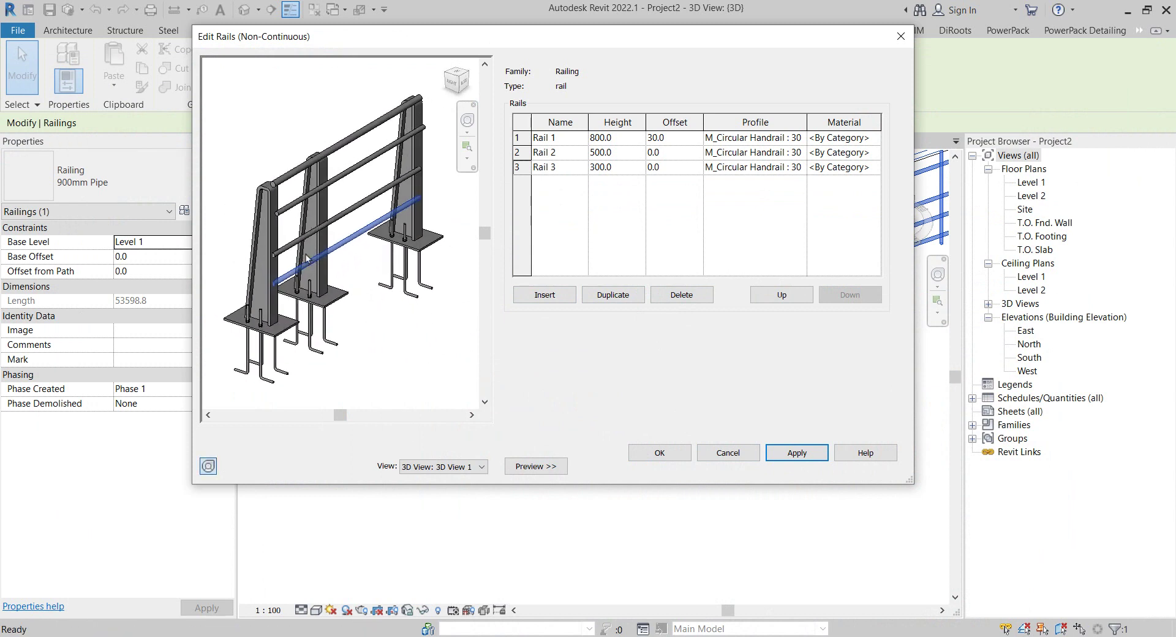
# - Set Rail 3 to height 200.0 and offset 20.0, then accept the rail structure
pyautogui.click(613, 168)
pyautogui.write('200')
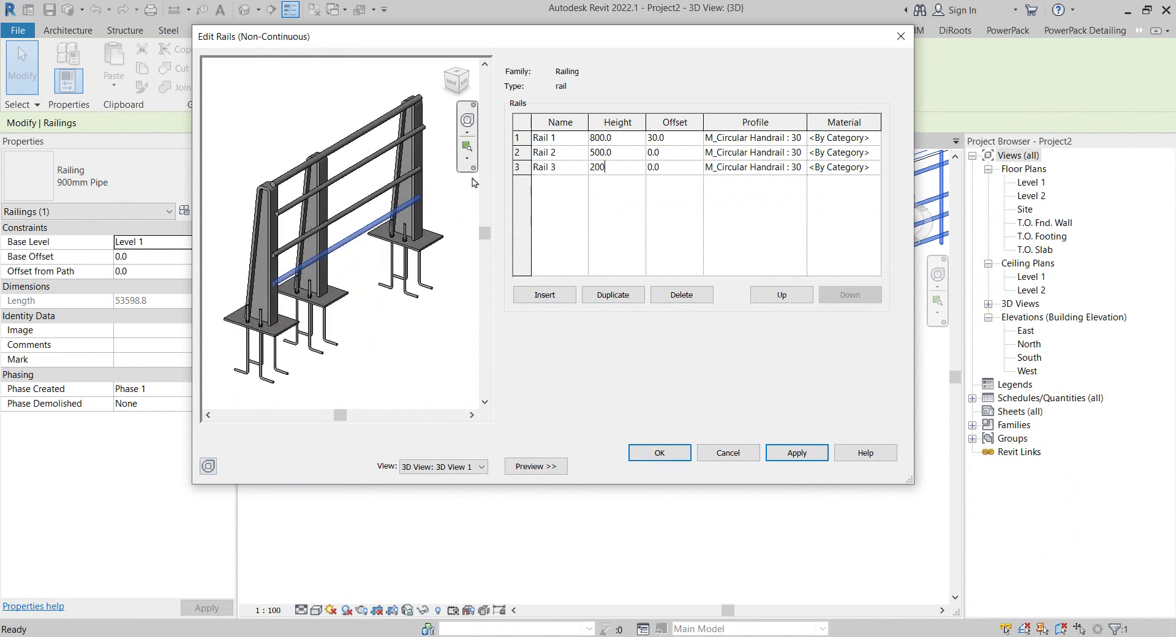
pyautogui.click(810, 452)
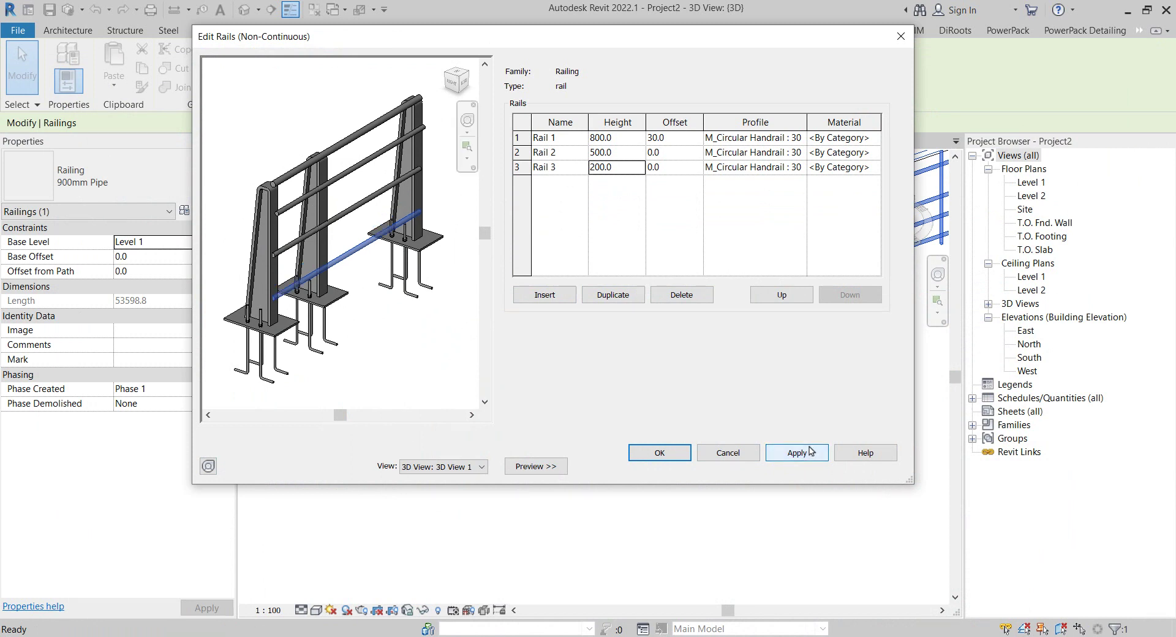
pyautogui.click(451, 81)
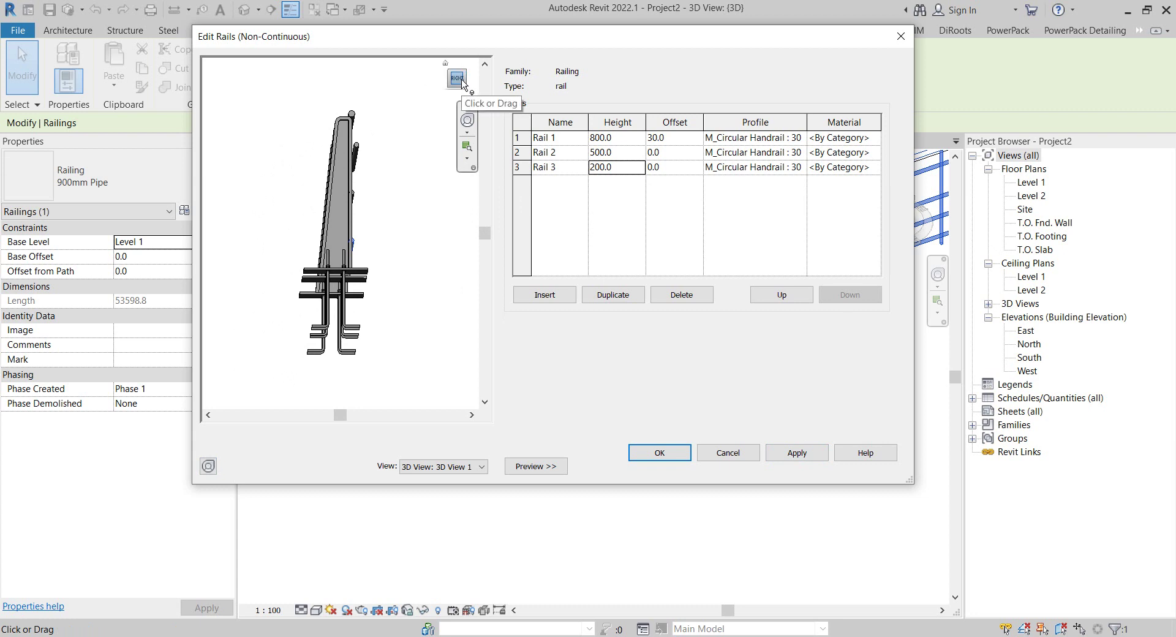
pyautogui.scroll(2, 362, 264)
pyautogui.scroll(3, 361, 265)
pyautogui.scroll(3, 362, 264)
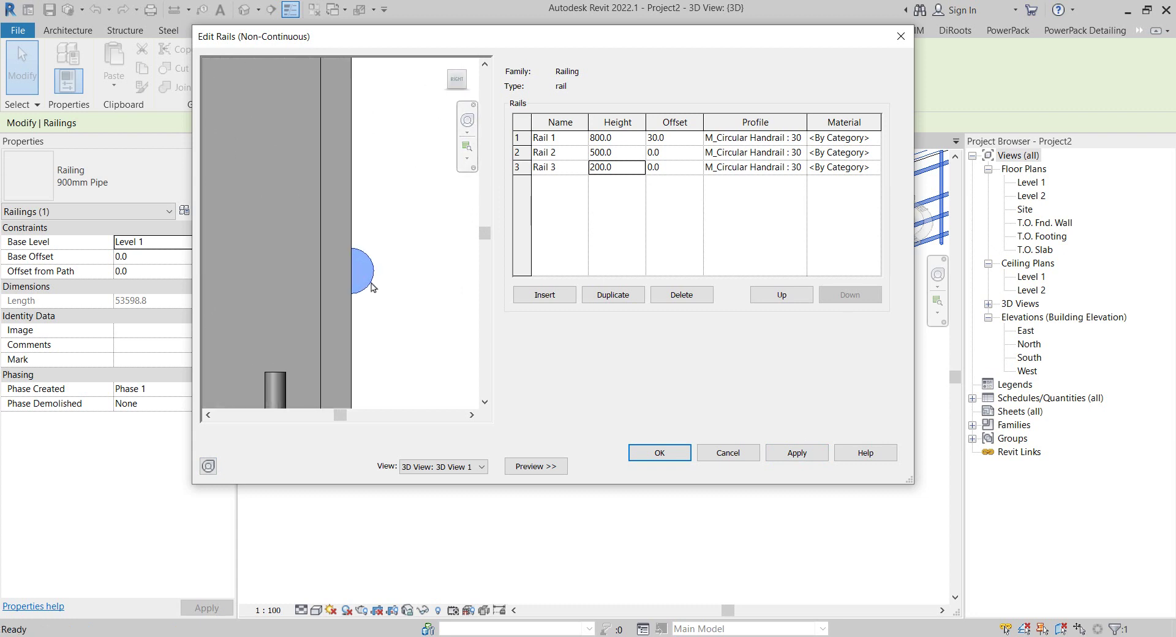
pyautogui.click(678, 168)
pyautogui.write('10')
pyautogui.click(812, 453)
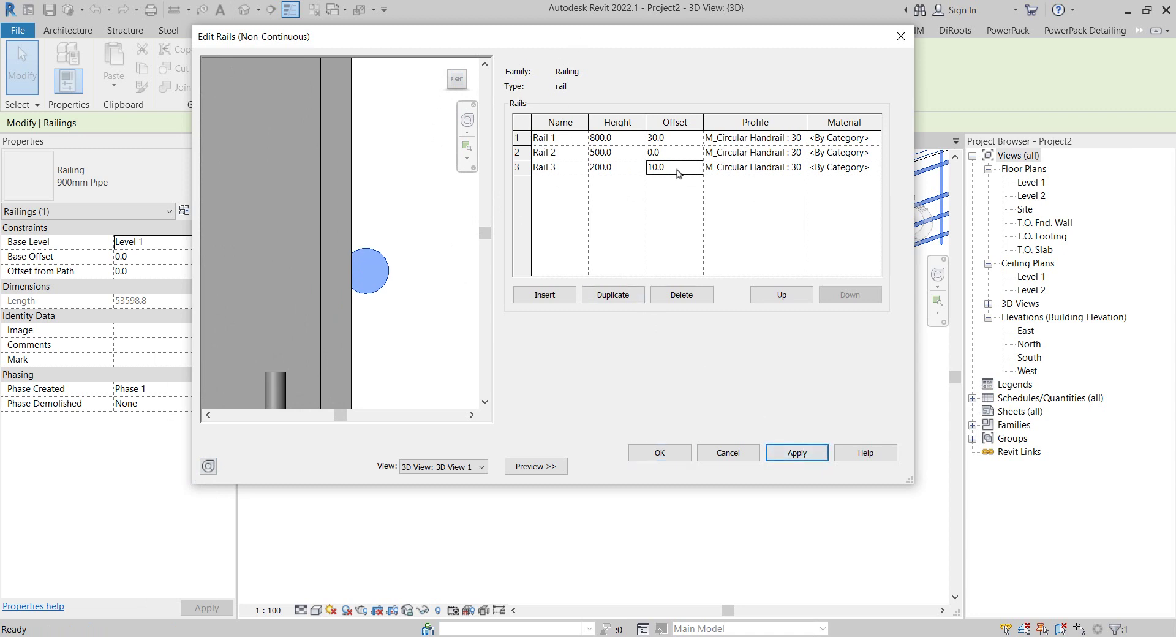
pyautogui.click(677, 170)
pyautogui.write('20')
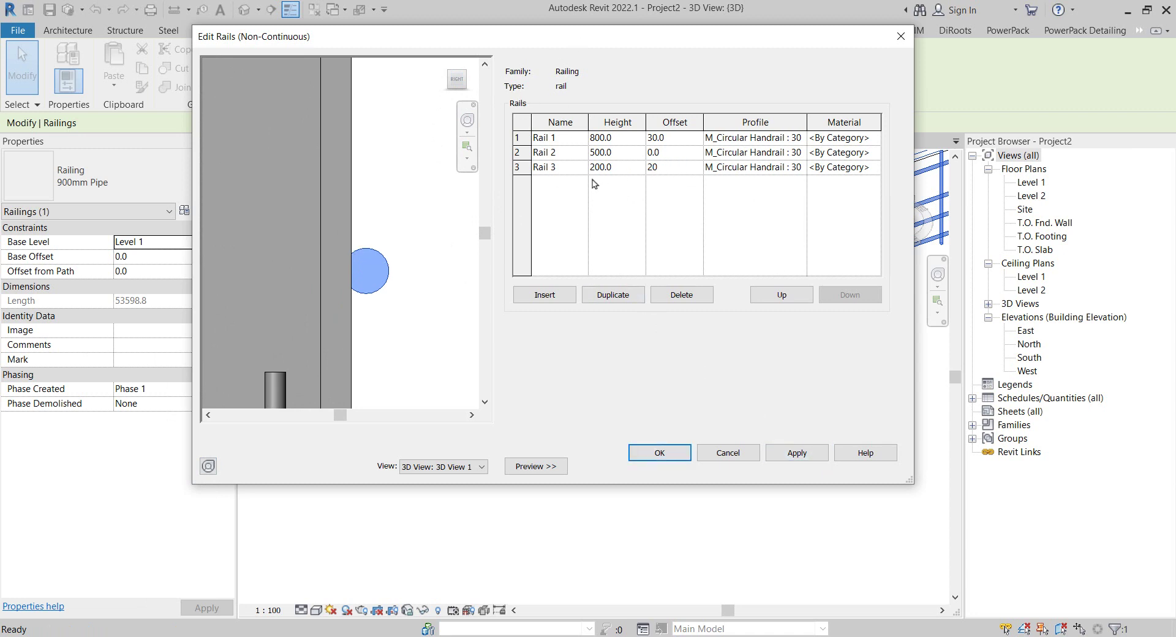
pyautogui.click(806, 453)
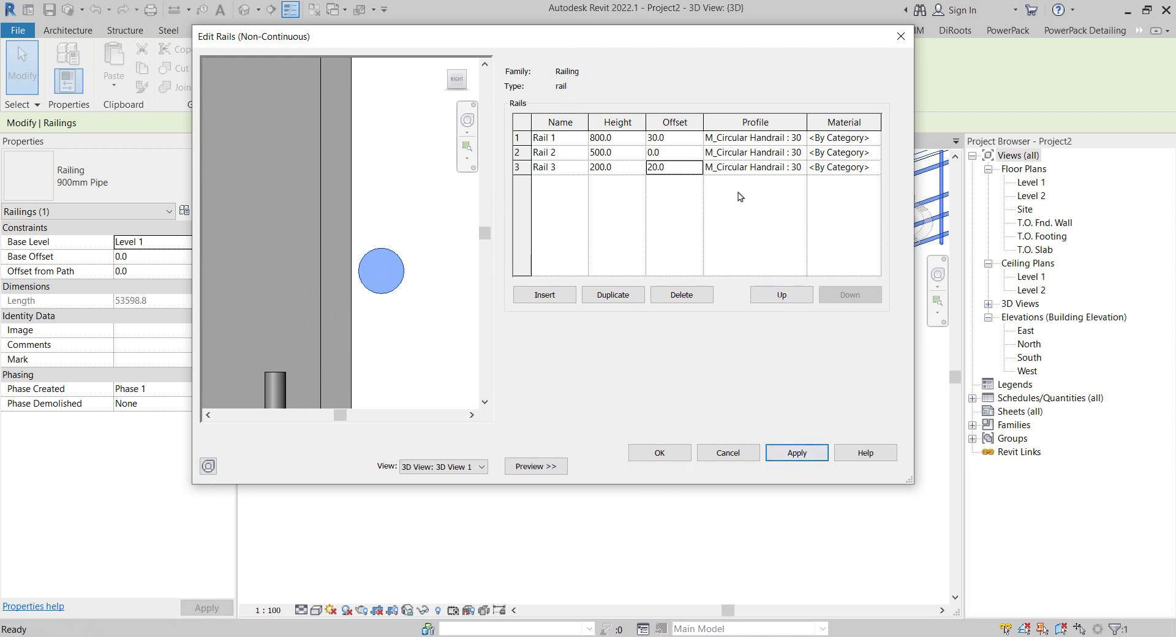
pyautogui.click(666, 453)
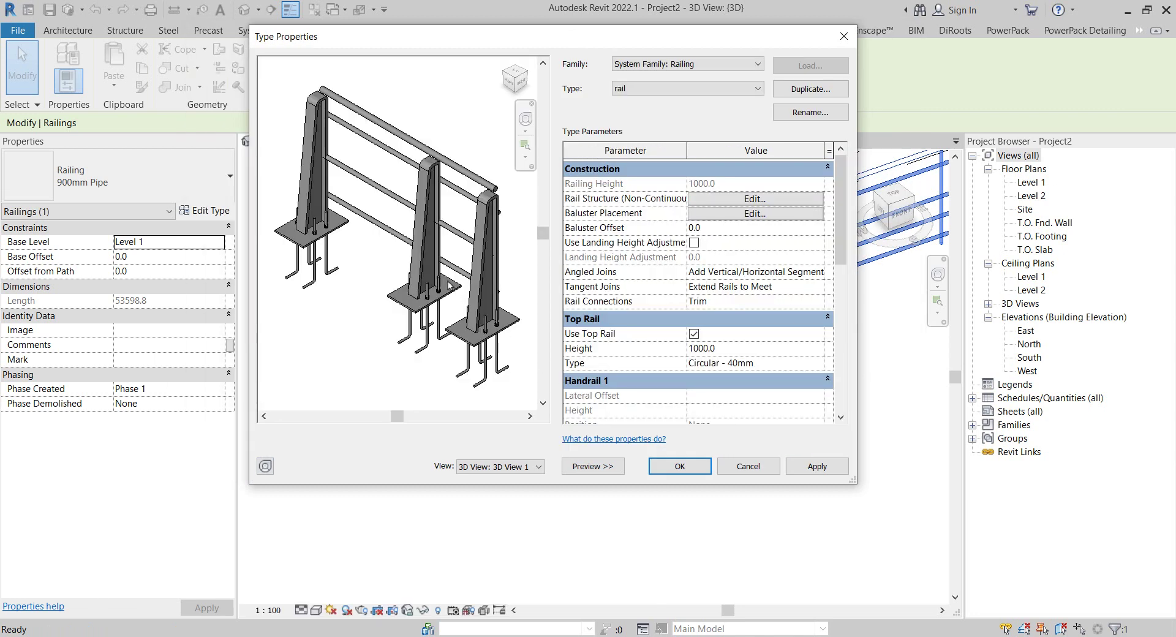
# - Apply the rail type changes and clear the railing selection
pyautogui.scroll(2, 392, 263)
pyautogui.scroll(2, 344, 282)
pyautogui.scroll(2, 337, 294)
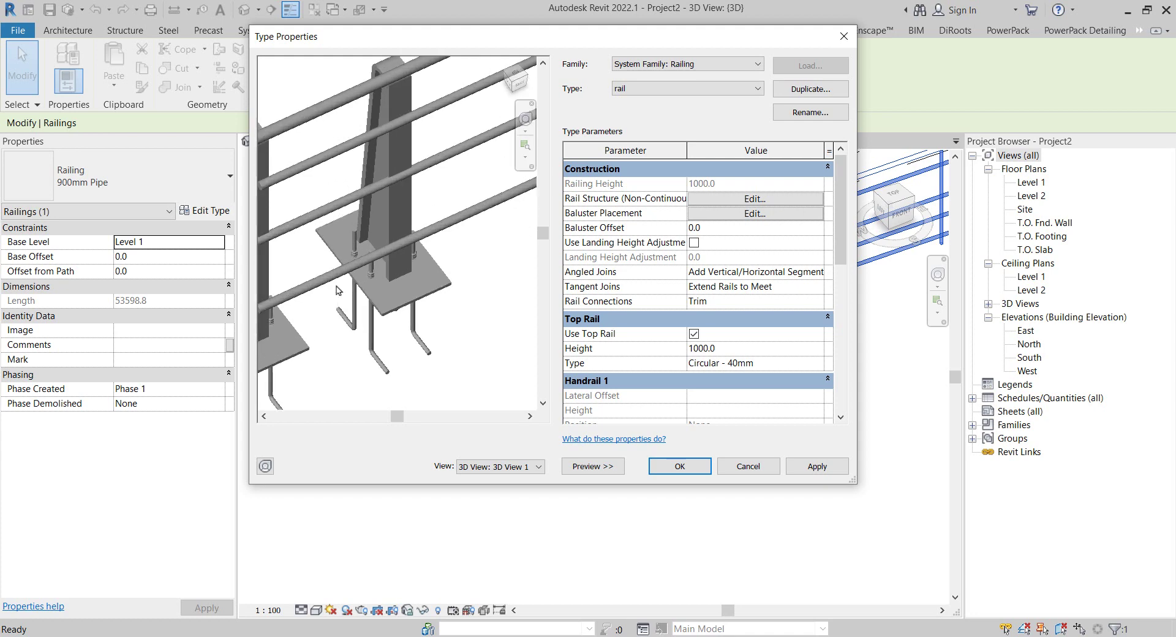
pyautogui.scroll(-2, 327, 276)
pyautogui.scroll(-2, 405, 313)
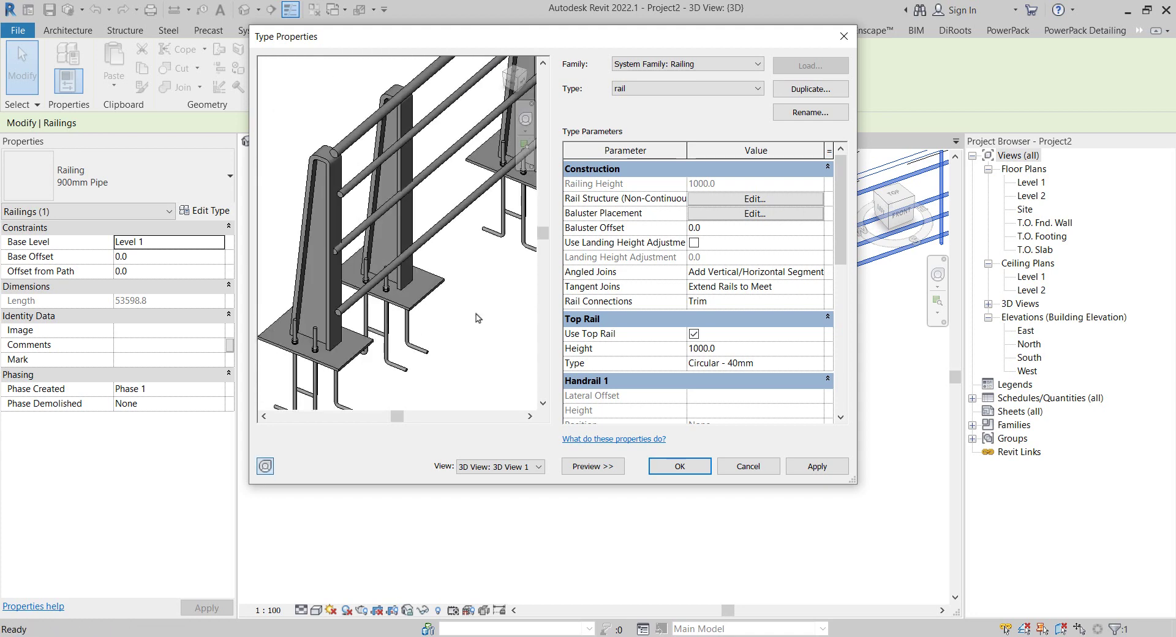
pyautogui.click(679, 466)
pyautogui.rightClick(455, 209)
pyautogui.click(467, 216)
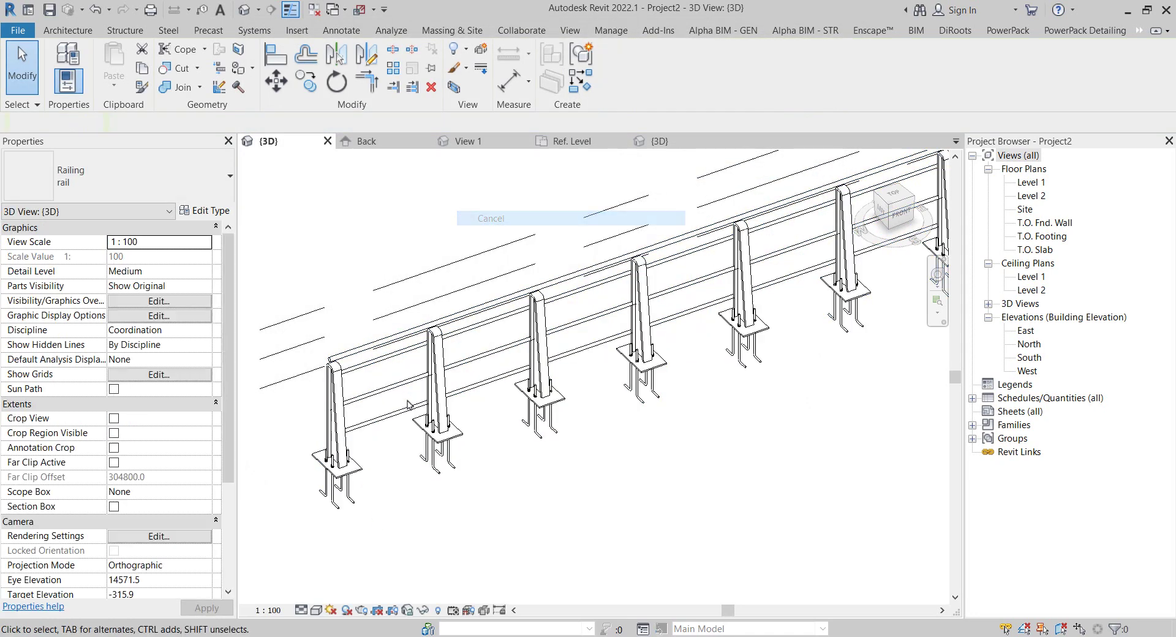
# - Orbit, zoom and pan the 3D view to review the three-rail railing on c1 posts
pyautogui.moveTo(467, 216)
pyautogui.keyDown('shift'); pyautogui.mouseDown(button='middle')
pyautogui.moveTo(472, 449)
pyautogui.moveTo(690, 359)
pyautogui.moveTo(649, 206)
pyautogui.mouseUp(button='middle'); pyautogui.keyUp('shift')
pyautogui.scroll(-3, 717, 305)
pyautogui.click(857, 422)
pyautogui.moveTo(856, 422)
pyautogui.keyDown('shift'); pyautogui.mouseDown(button='middle')
pyautogui.moveTo(897, 434)
pyautogui.moveTo(556, 504)
pyautogui.moveTo(753, 469)
pyautogui.mouseUp(button='middle'); pyautogui.keyUp('shift')
pyautogui.scroll(-2, 517, 181)
pyautogui.click(754, 468)
pyautogui.scroll(2, 800, 354)
pyautogui.scroll(2, 815, 386)
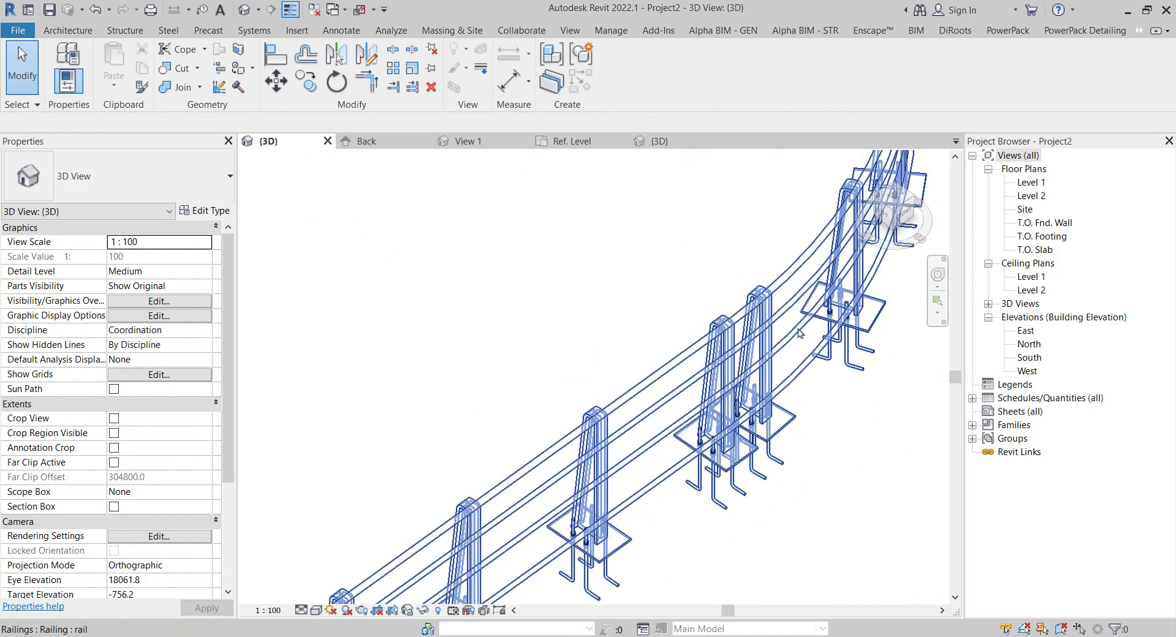
pyautogui.scroll(3, 832, 419)
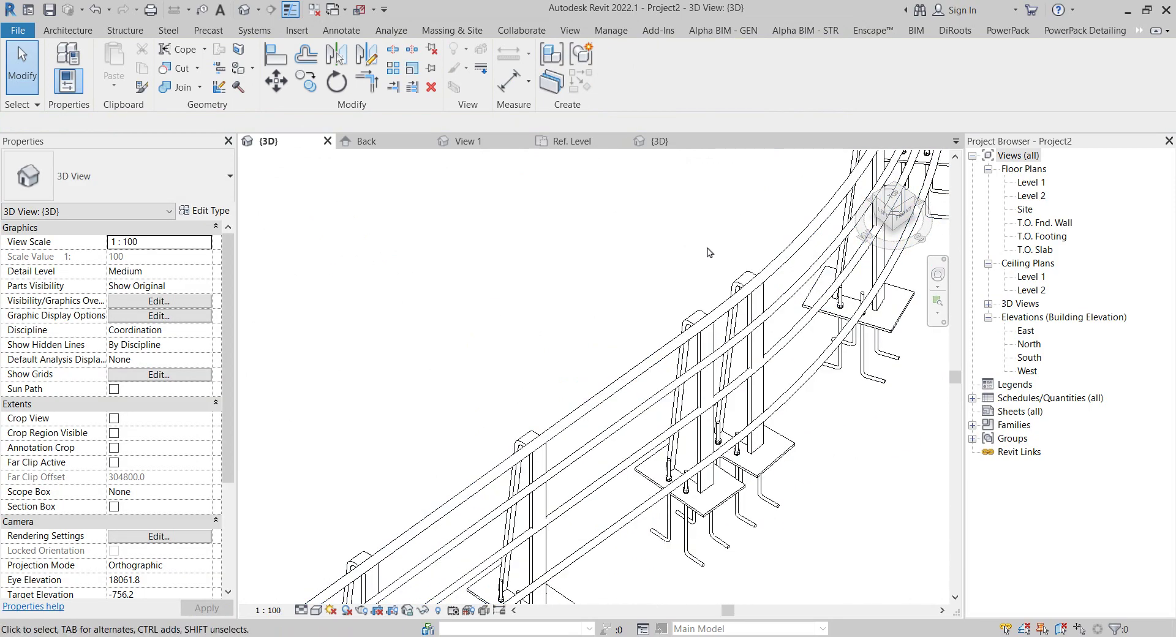
pyautogui.scroll(-4, 704, 251)
pyautogui.moveTo(833, 362)
pyautogui.mouseDown(button='middle')
pyautogui.moveTo(748, 337)
pyautogui.moveTo(810, 355)
pyautogui.mouseUp(button='middle')
pyautogui.scroll(-2, 751, 338)
pyautogui.scroll(-2, 757, 343)
pyautogui.scroll(-2, 763, 348)
pyautogui.scroll(-2, 769, 353)
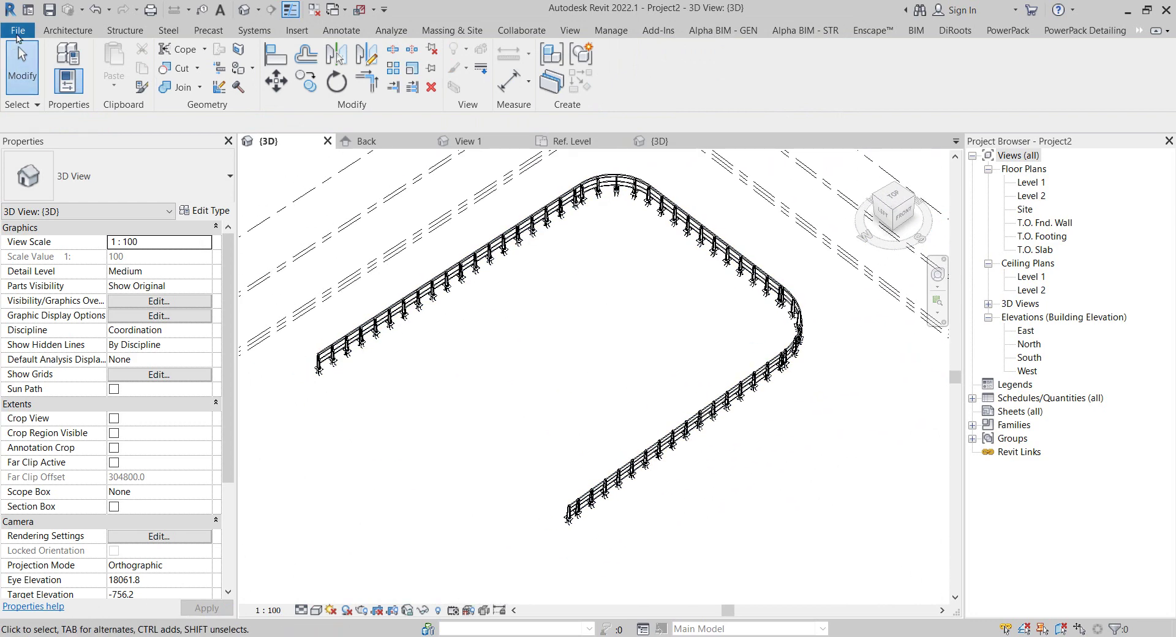
# - Start a new family from a template and browse into the English templates folder
pyautogui.click(19, 30)
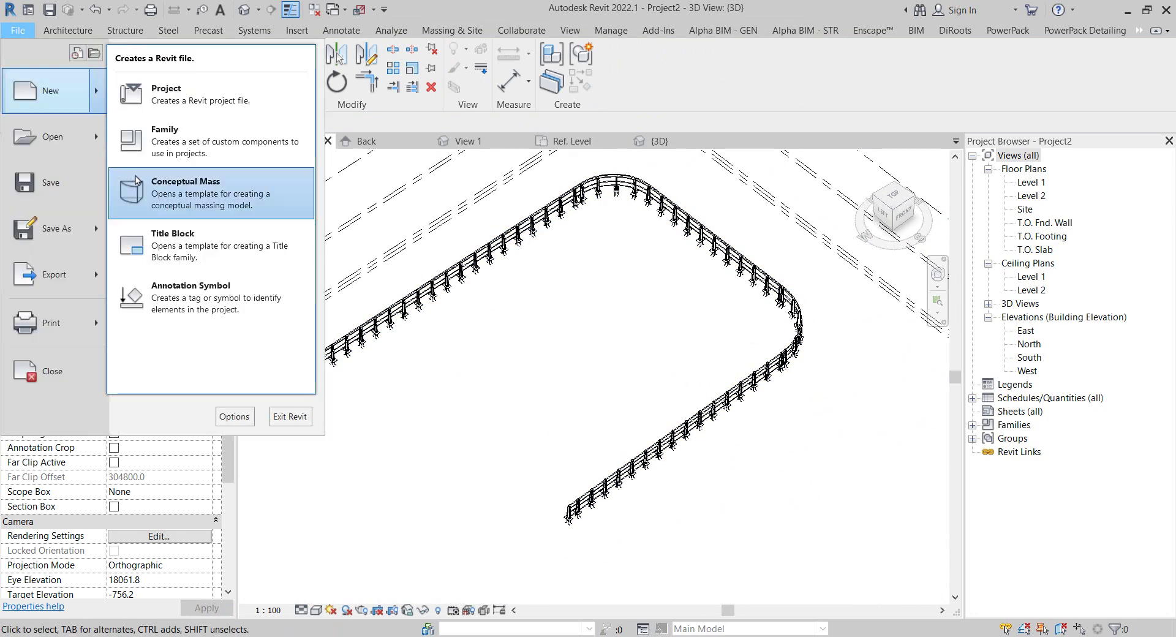
pyautogui.click(153, 140)
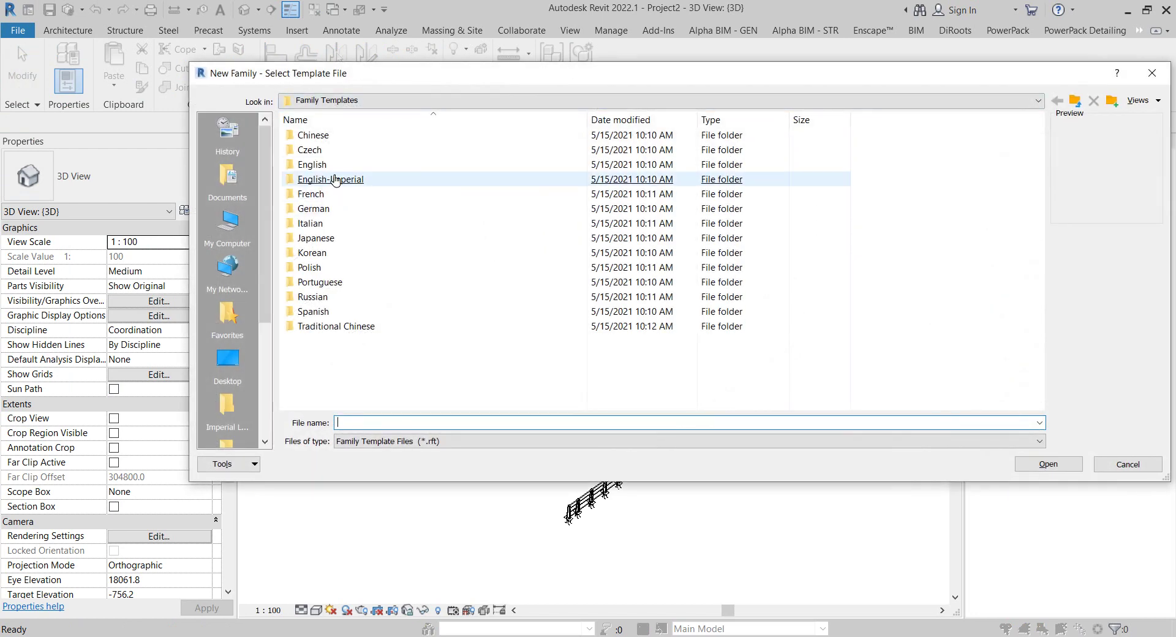
pyautogui.doubleClick(325, 164)
pyautogui.scroll(-3, 489, 253)
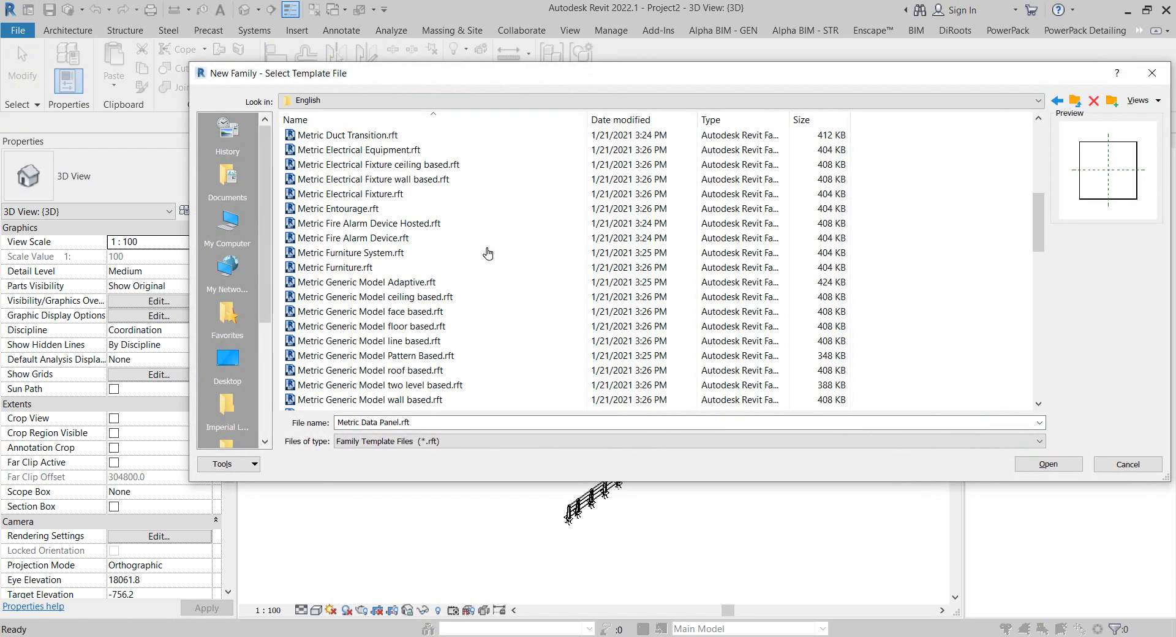
pyautogui.scroll(-6, 488, 253)
pyautogui.scroll(-3, 489, 253)
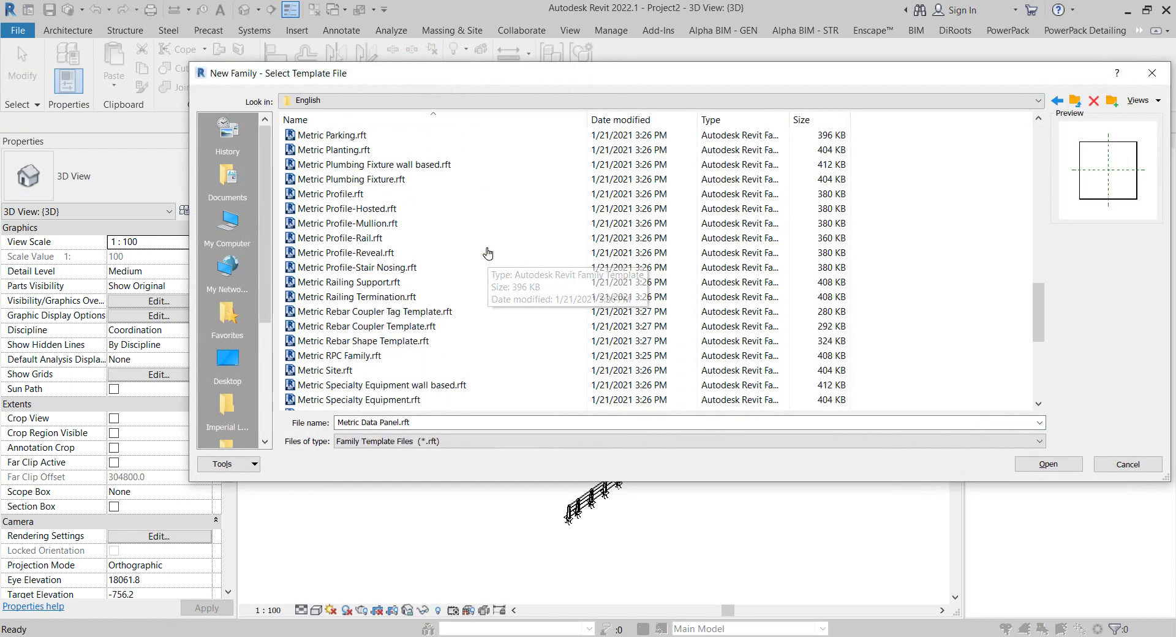
pyautogui.scroll(-2, 488, 253)
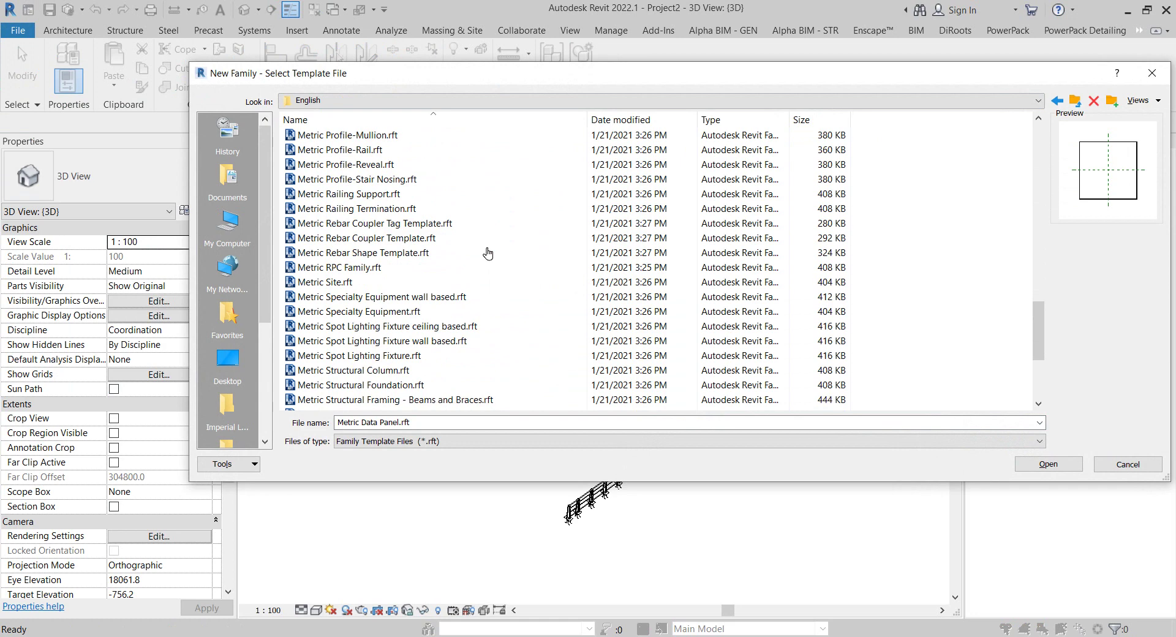
# - Open the Metric Profile template as new family Family2 and cancel the active command
pyautogui.click(400, 135)
pyautogui.click(402, 164)
pyautogui.scroll(1, 404, 177)
pyautogui.scroll(1, 404, 177)
pyautogui.click(400, 178)
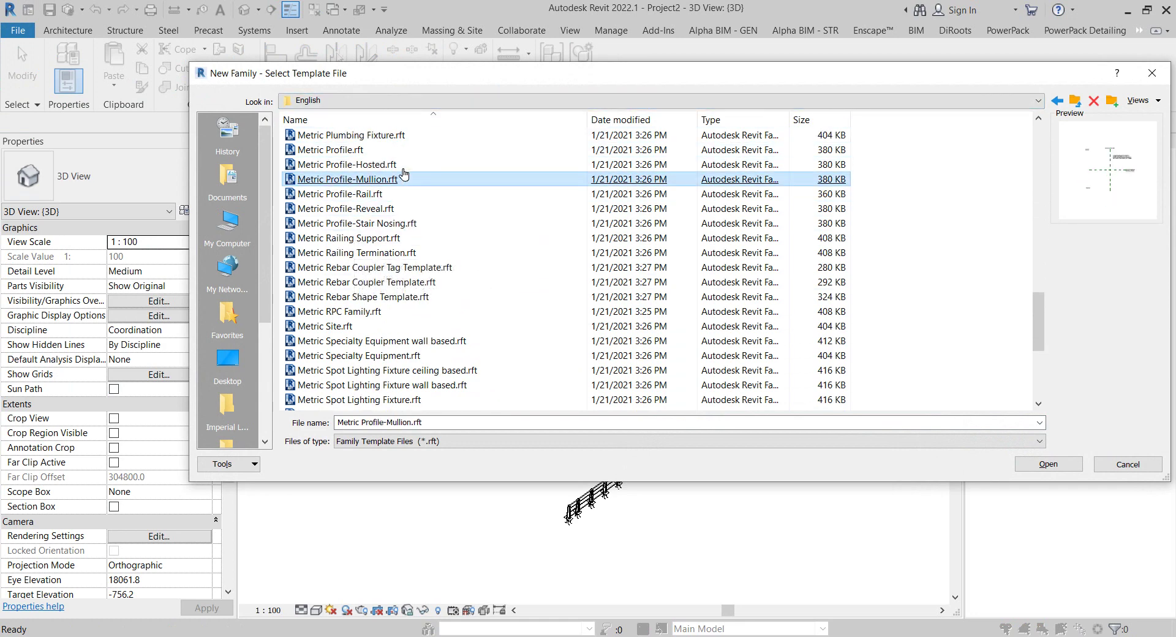
pyautogui.click(397, 163)
pyautogui.click(399, 152)
pyautogui.doubleClick(399, 151)
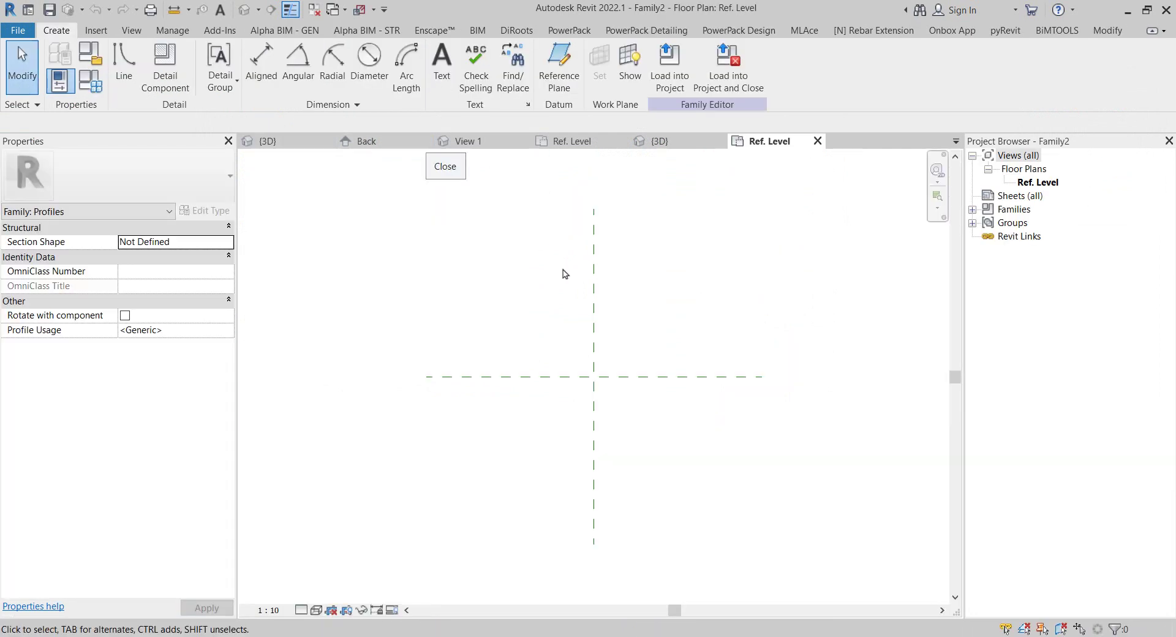
pyautogui.rightClick(656, 240)
pyautogui.click(677, 248)
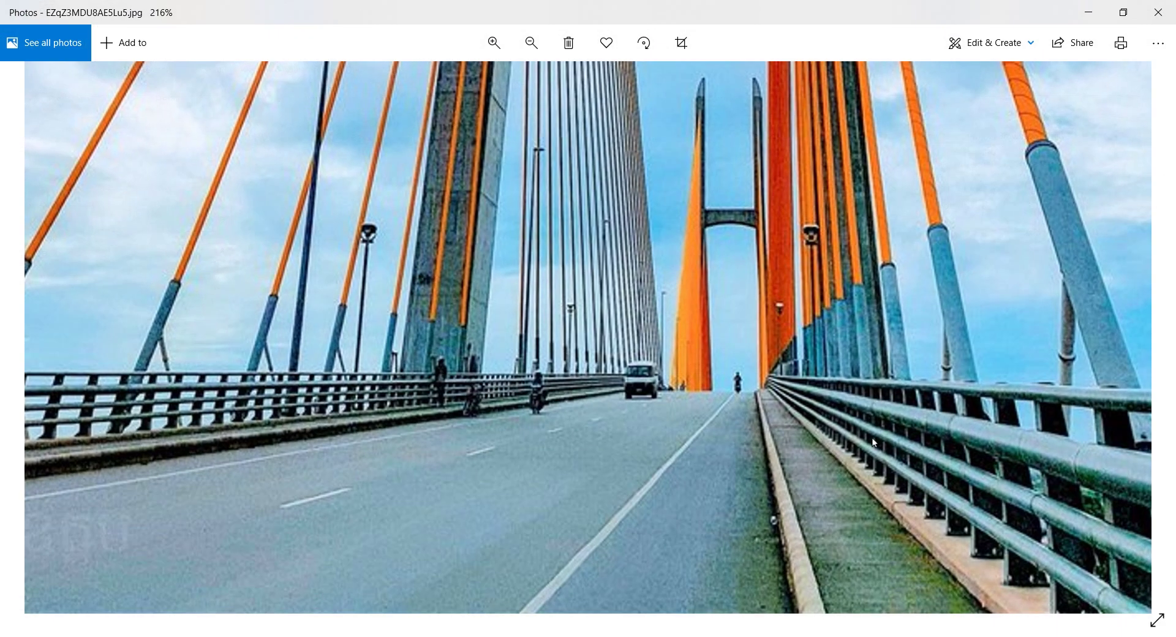
# - Zoom the bridge photo to 420%, pan across the railing and road, then minimise Photos
pyautogui.scroll(2, 915, 453)
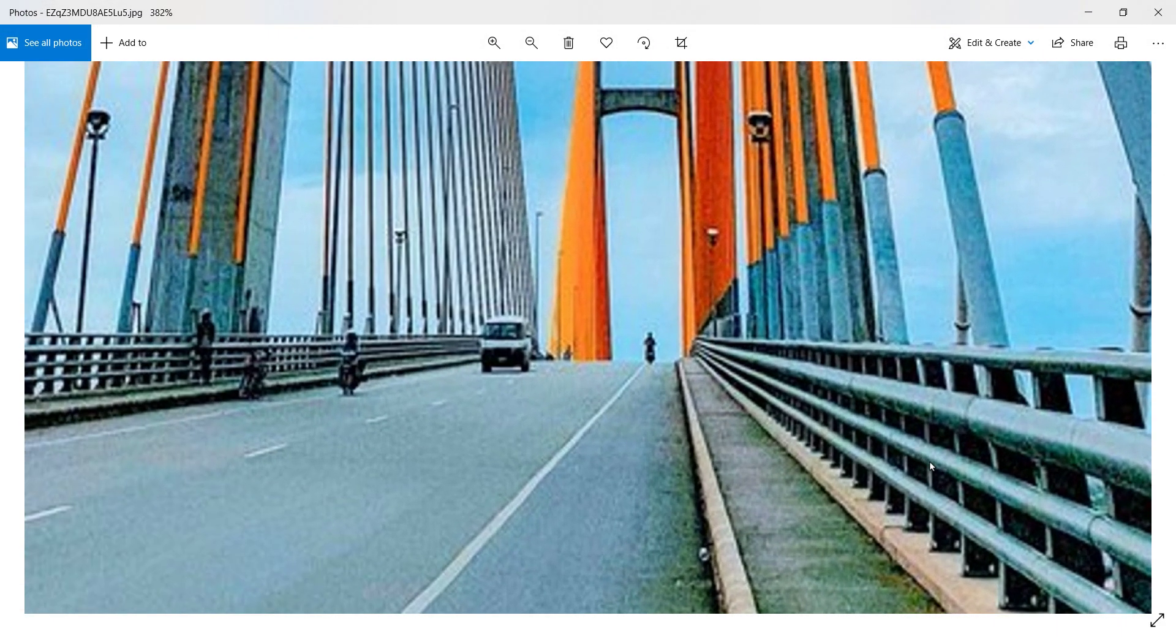
pyautogui.scroll(2, 858, 398)
pyautogui.scroll(1, 735, 306)
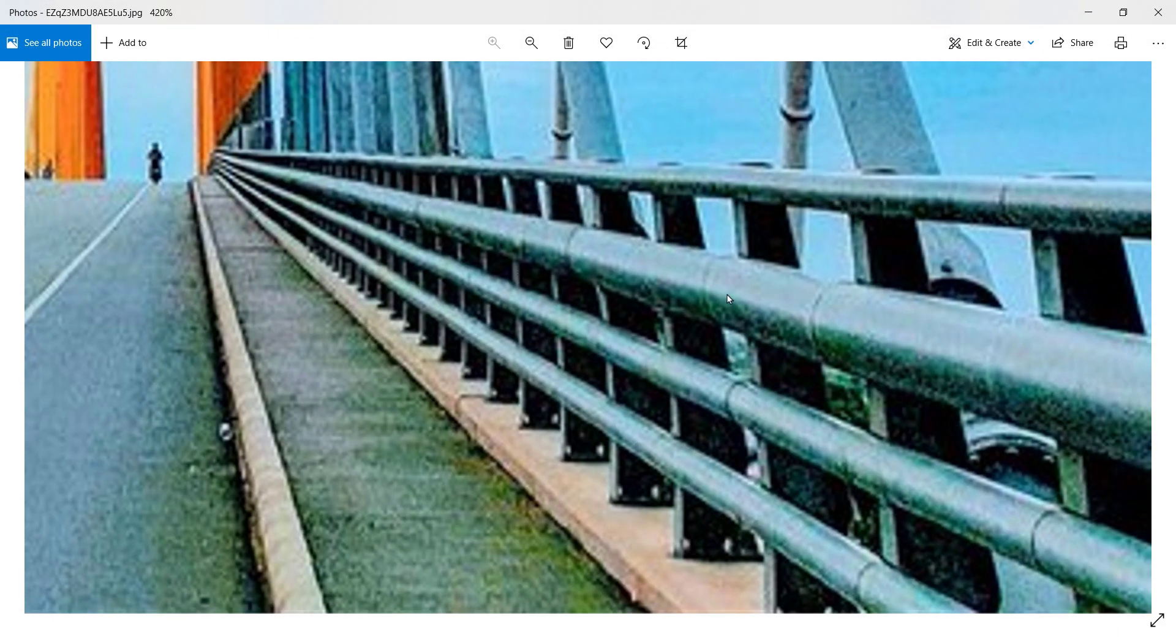
pyautogui.moveTo(733, 411); pyautogui.dragTo(822, 231)
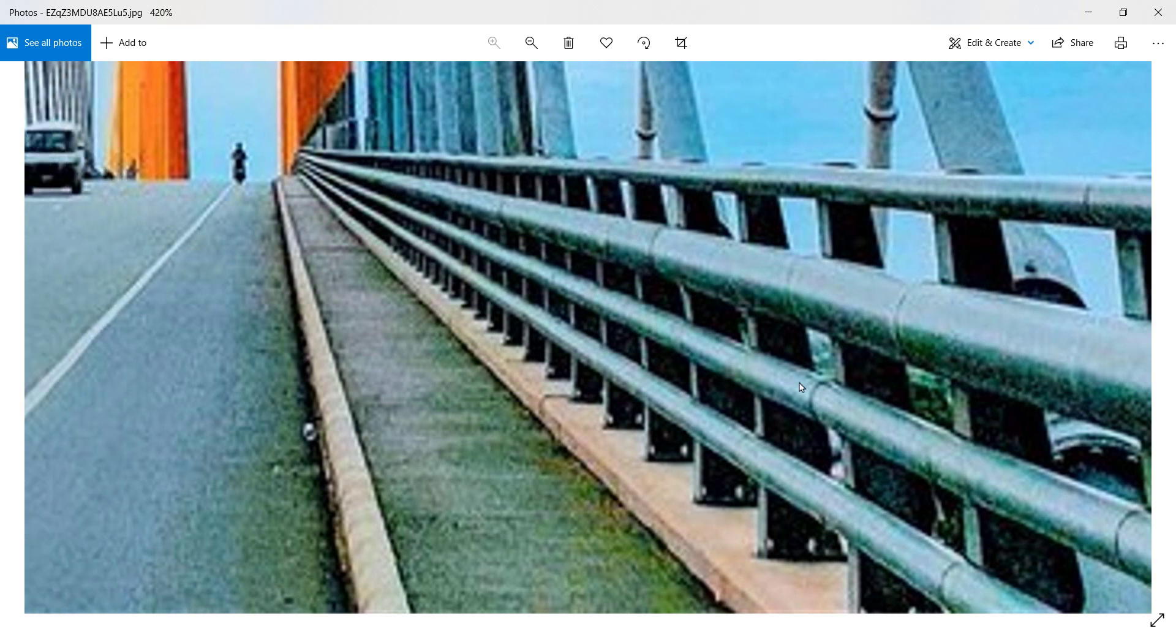
pyautogui.moveTo(801, 388)
pyautogui.mouseDown()
pyautogui.moveTo(965, 288)
pyautogui.moveTo(656, 271)
pyautogui.mouseUp()
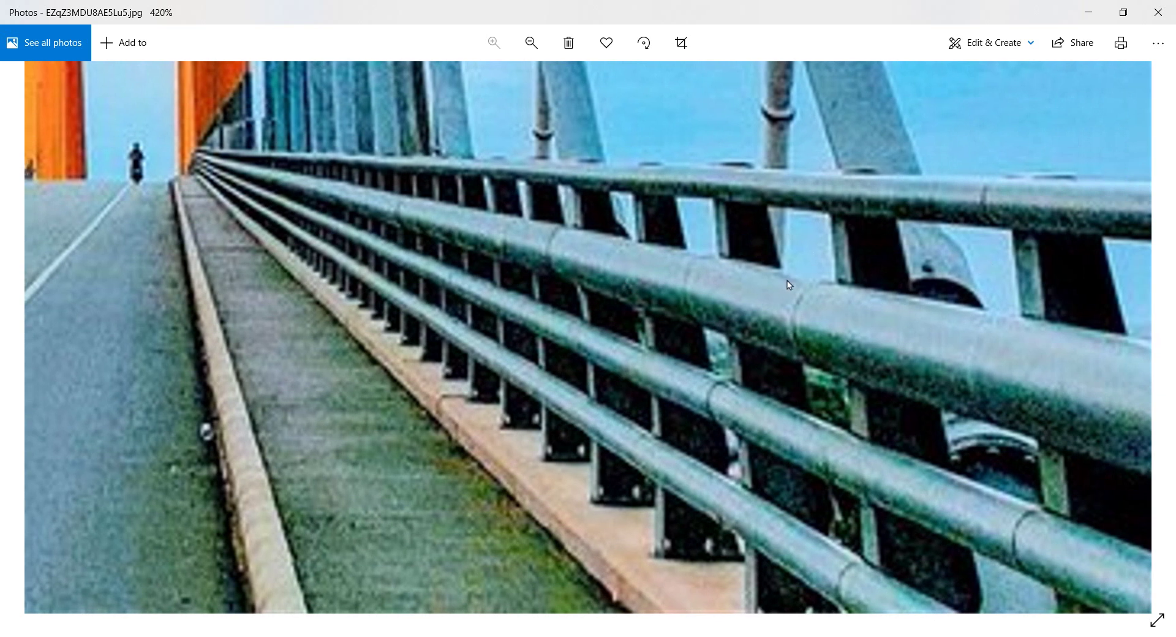
pyautogui.moveTo(788, 283); pyautogui.dragTo(803, 227)
pyautogui.moveTo(613, 245); pyautogui.dragTo(829, 220)
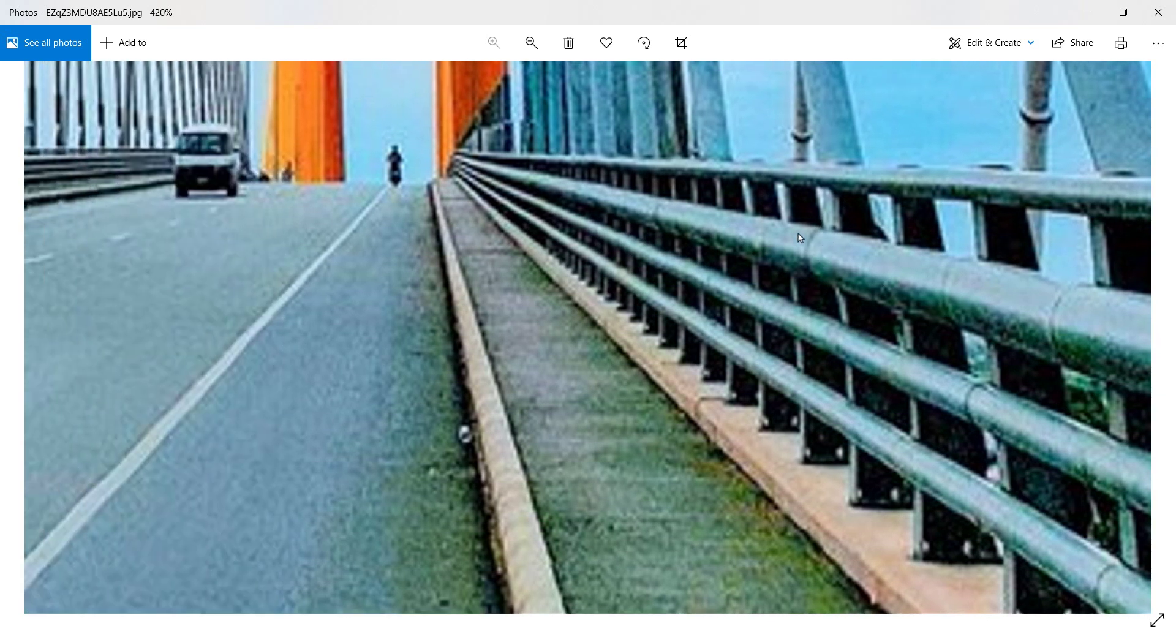
pyautogui.hscroll(2, 799, 233)
pyautogui.hscroll(3, 582, 283)
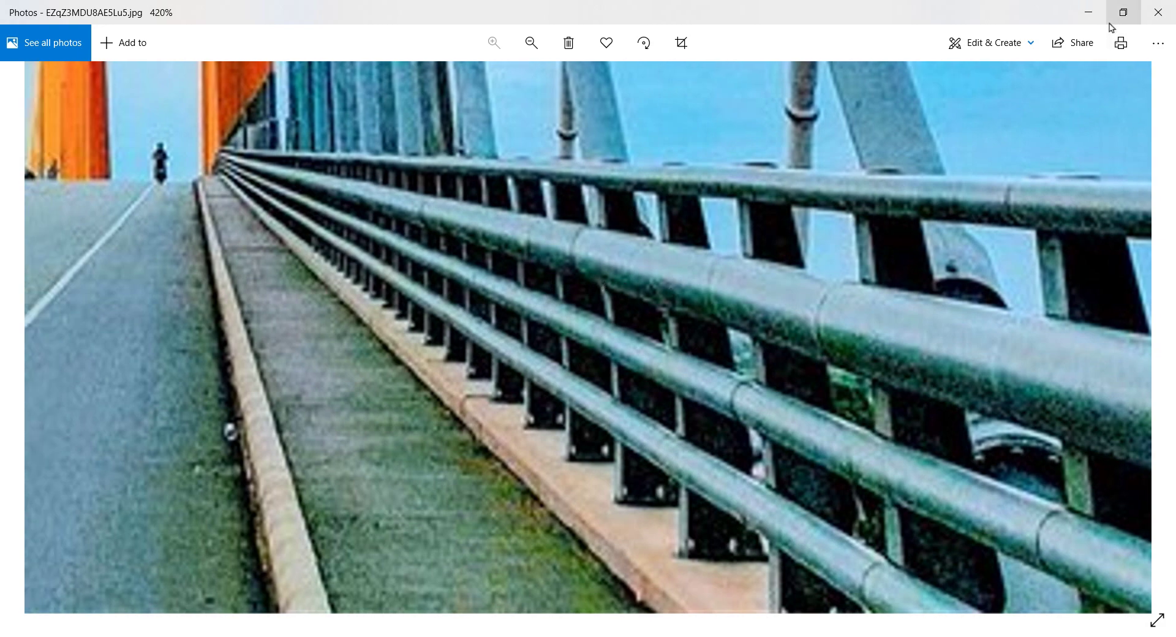
pyautogui.click(1089, 12)
pyautogui.rightClick(756, 253)
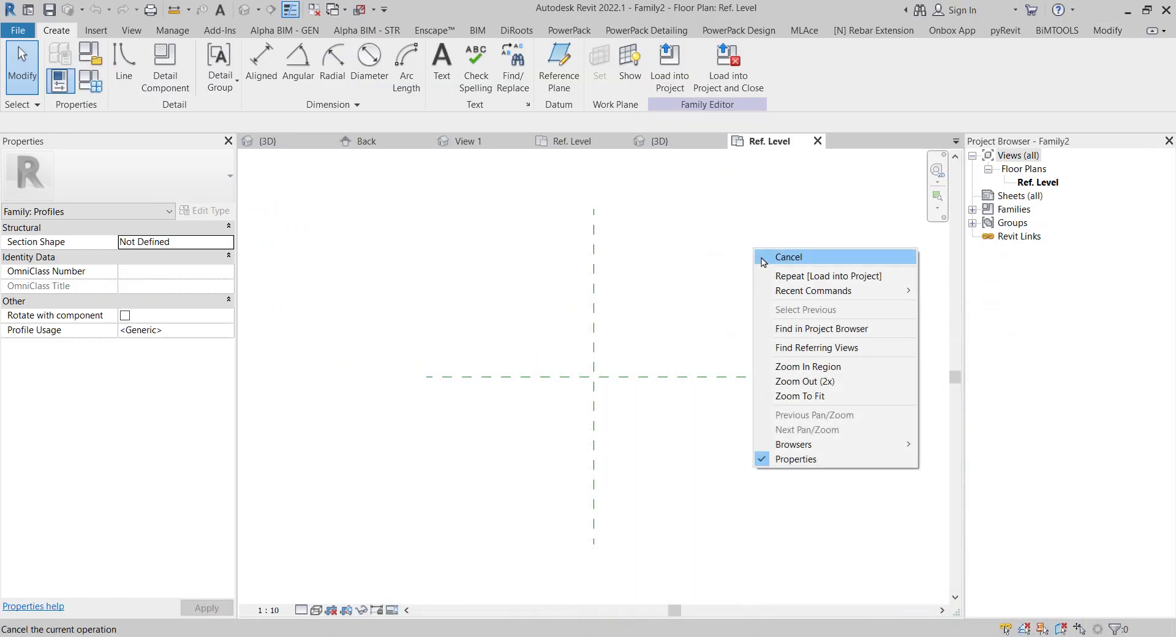
# - Draw a circle profile line centred on the reference-plane intersection with radius 50.0
pyautogui.click(761, 258)
pyautogui.click(124, 65)
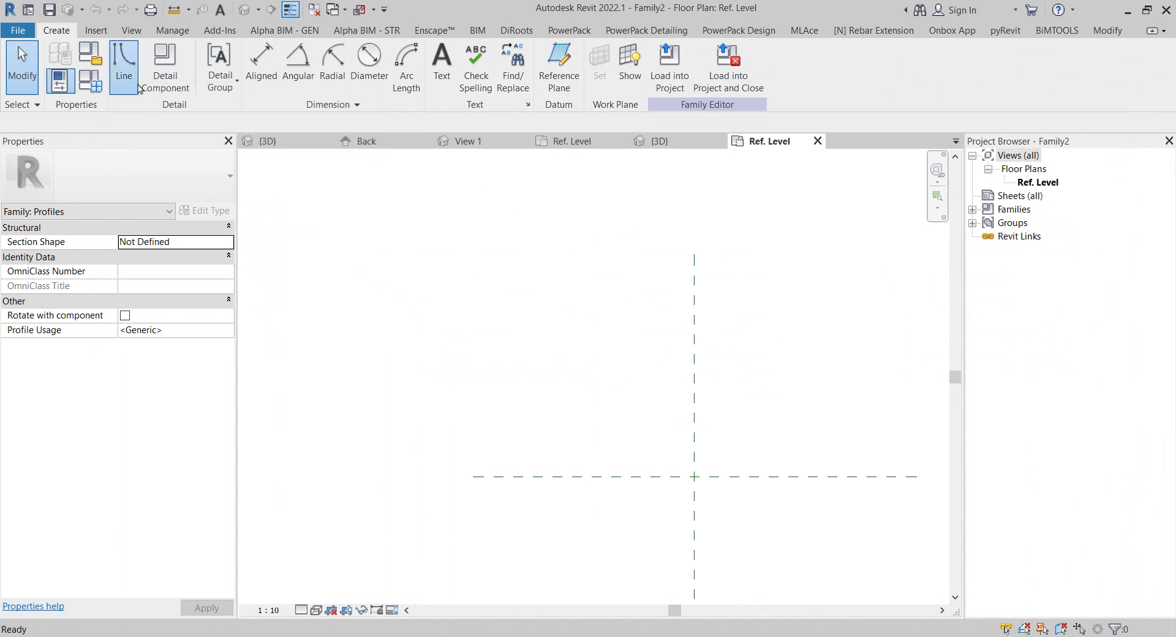
pyautogui.click(591, 51)
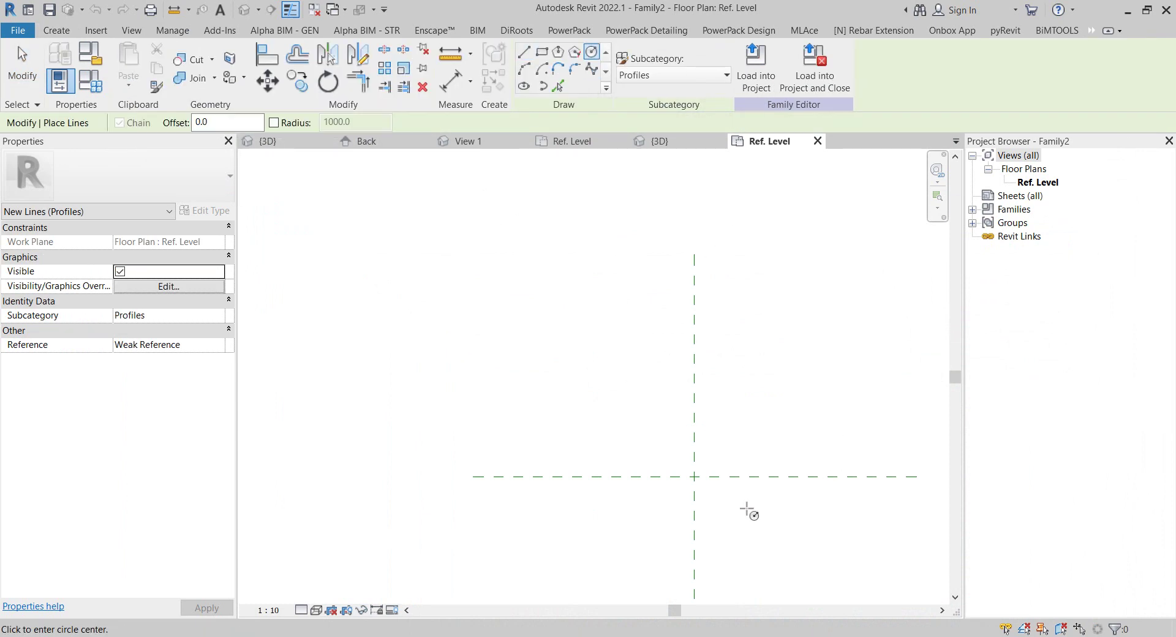
pyautogui.click(694, 476)
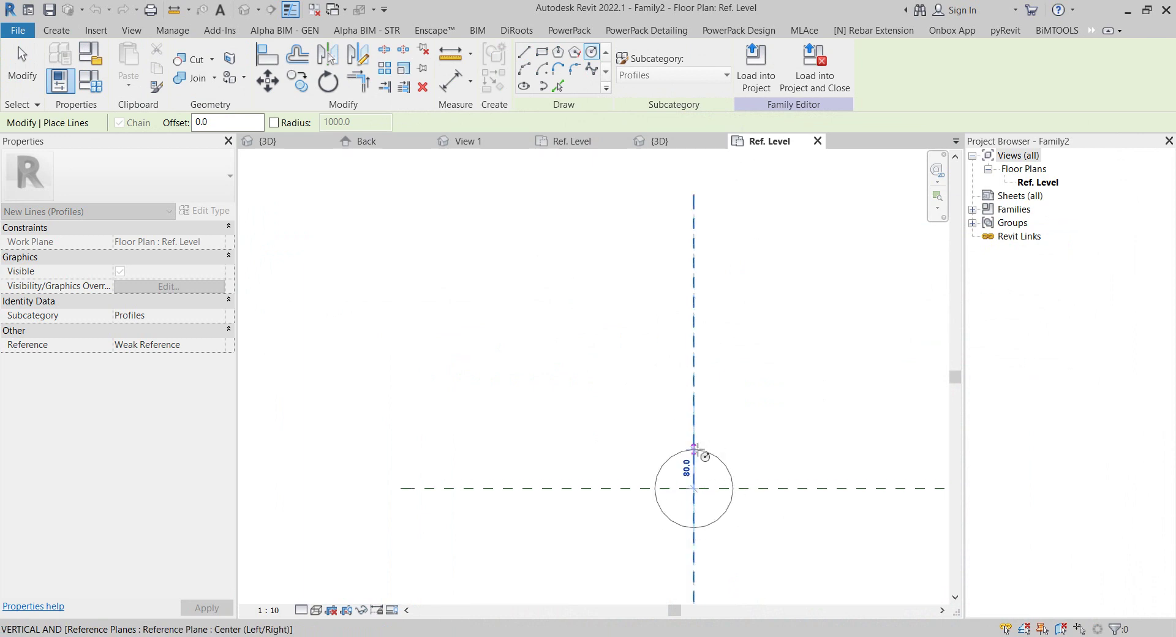
pyautogui.scroll(5, 697, 446)
pyautogui.moveTo(696, 450); pyautogui.dragTo(671, 284, button='middle')
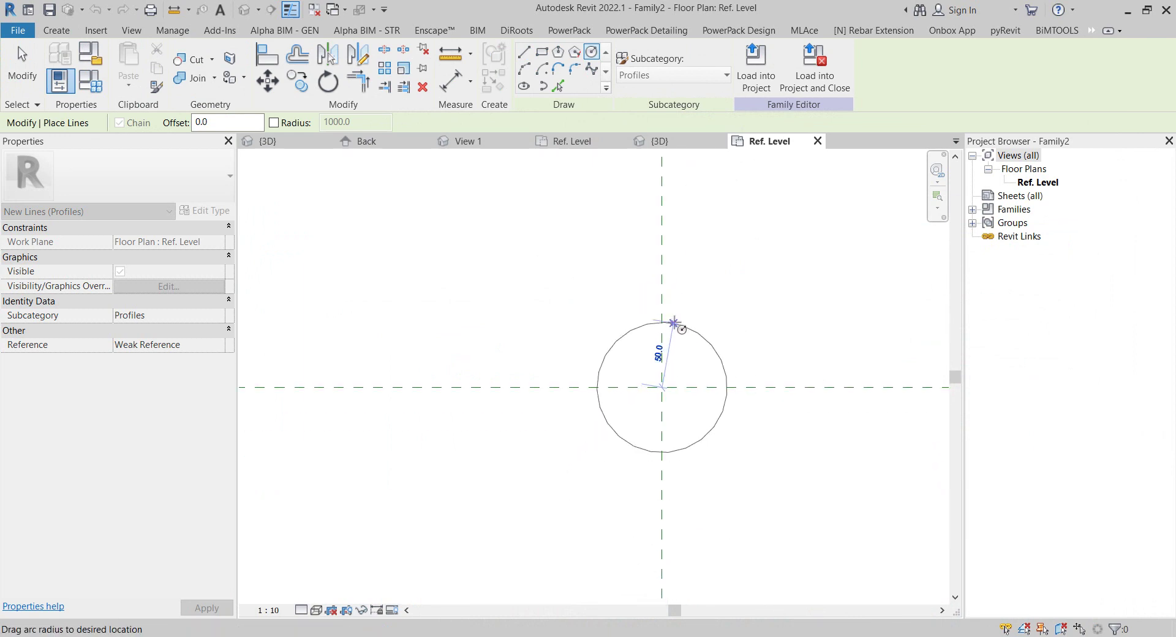
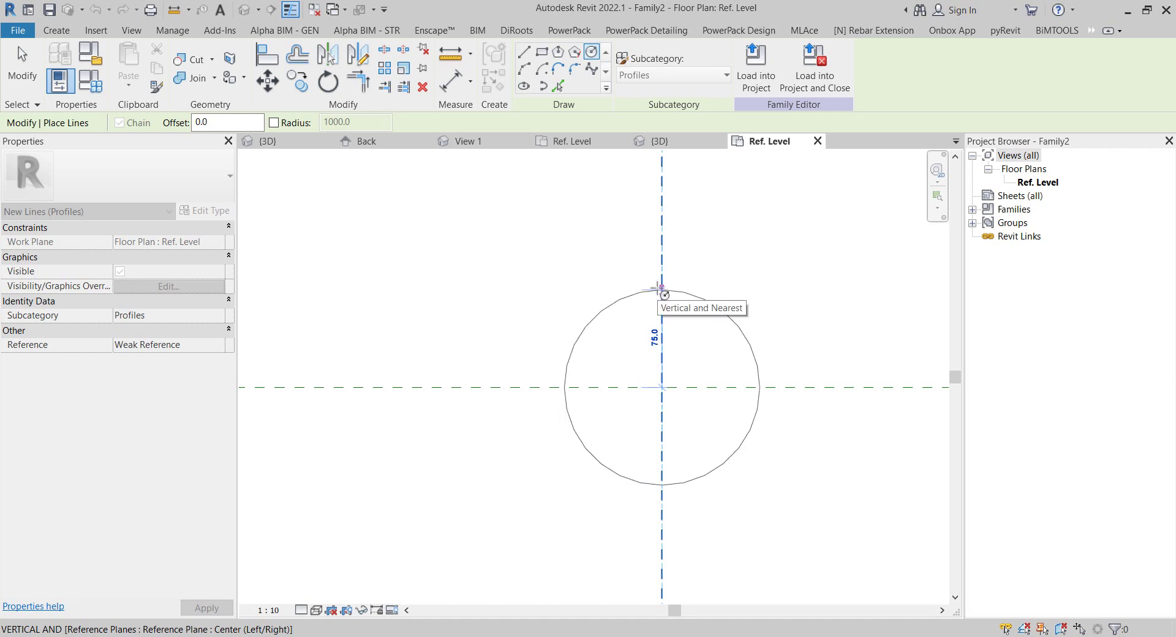
# - Complete the 75 mm radius circle centred on the reference-plane intersection and stop drawing
pyautogui.click(660, 289)
pyautogui.rightClick(728, 260)
pyautogui.click(730, 265)
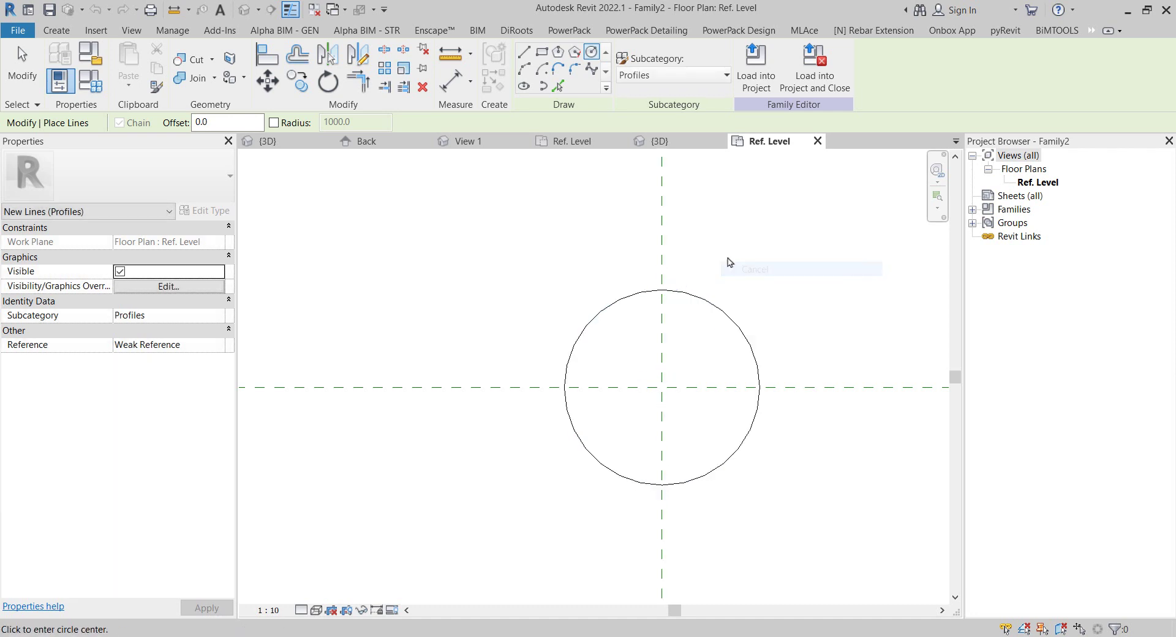
# - Select the finished circle to check its properties, then bring up the File menu
pyautogui.click(717, 309)
pyautogui.scroll(-3, 717, 310)
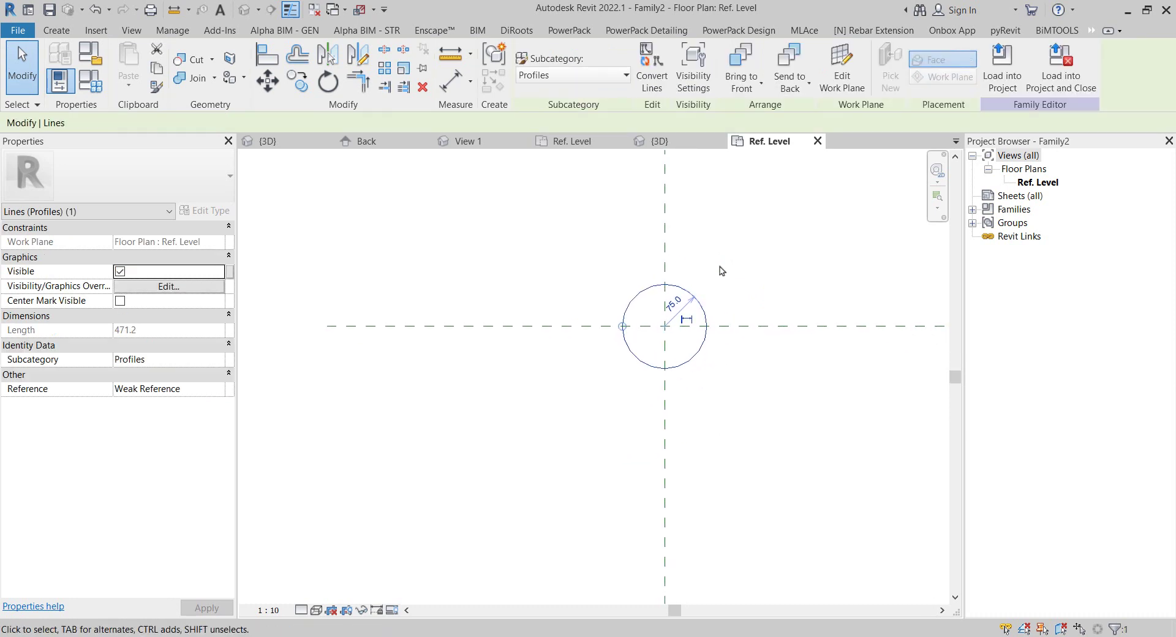
pyautogui.click(721, 270)
pyautogui.click(703, 312)
pyautogui.click(620, 231)
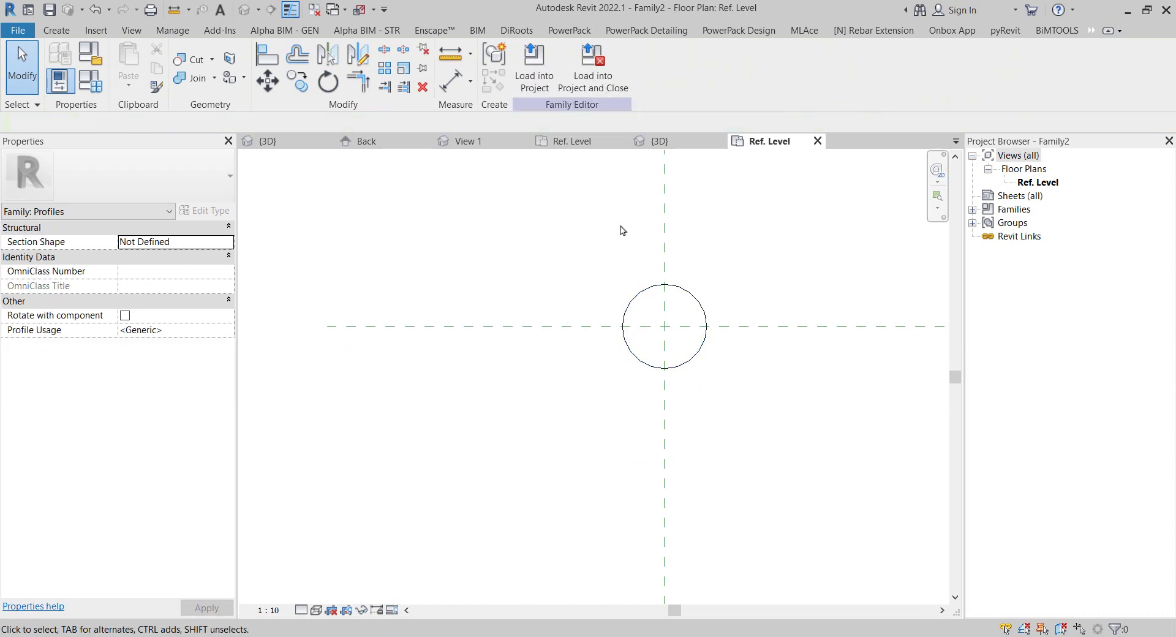
pyautogui.click(18, 30)
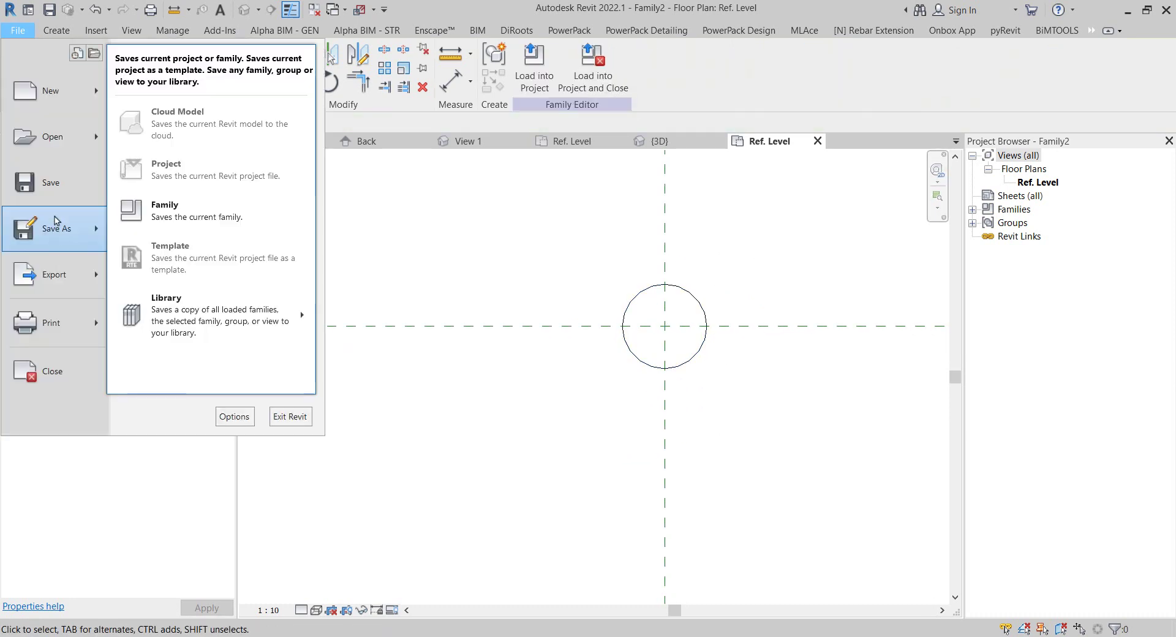
# - Save the profile family as 150.rfa and load it into Project2
pyautogui.click(157, 202)
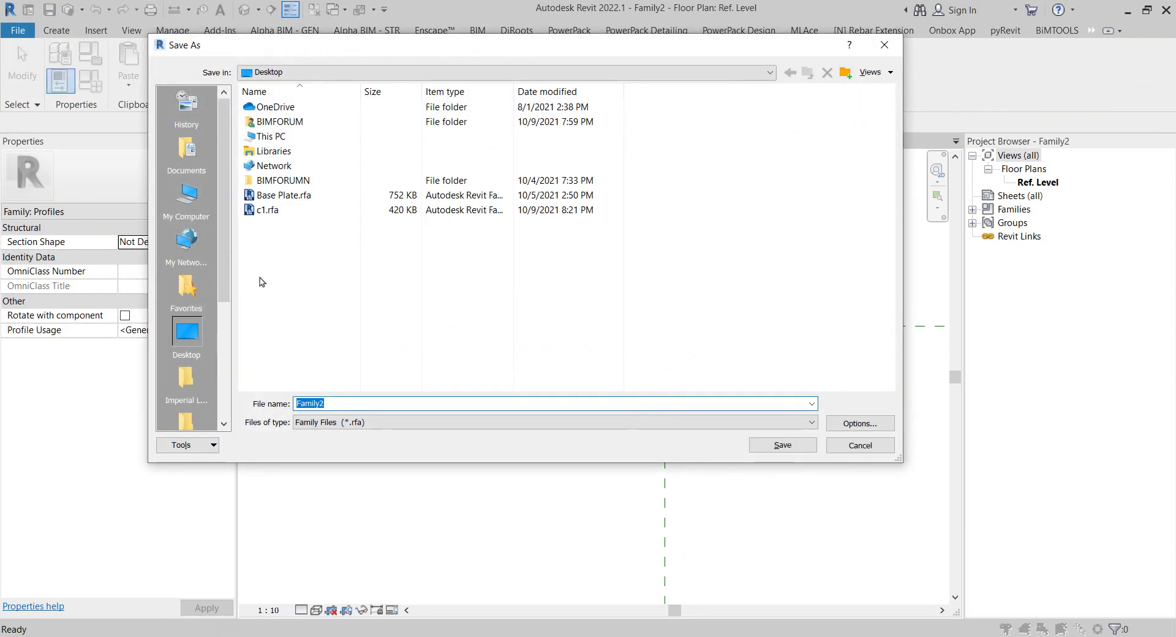
pyautogui.doubleClick(335, 405)
pyautogui.click(775, 445)
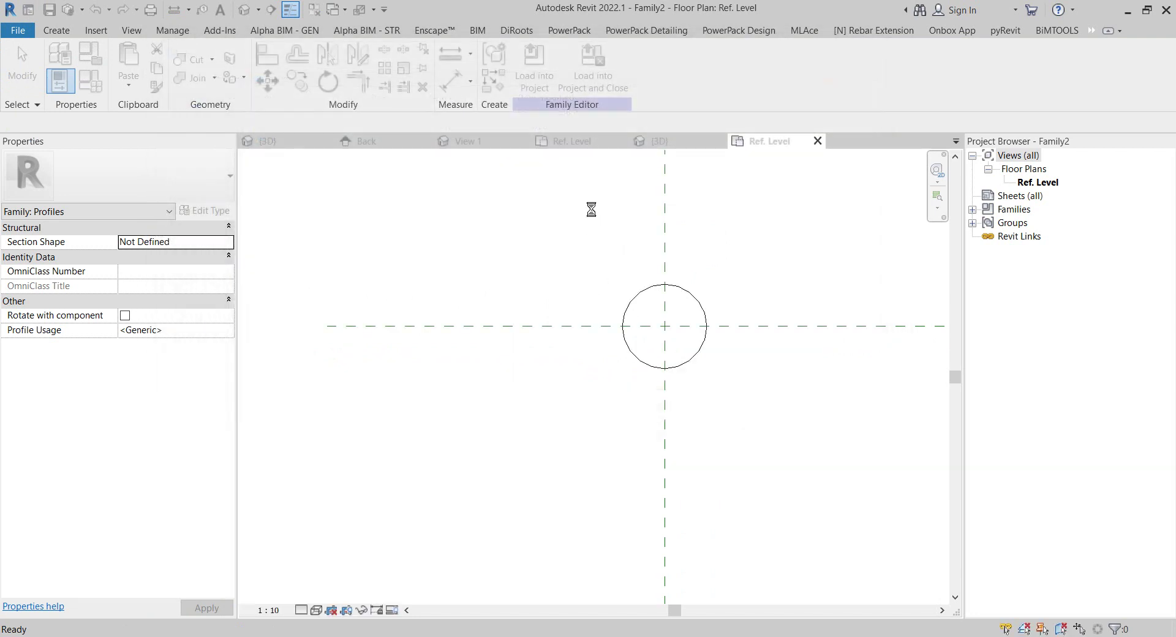
pyautogui.click(536, 72)
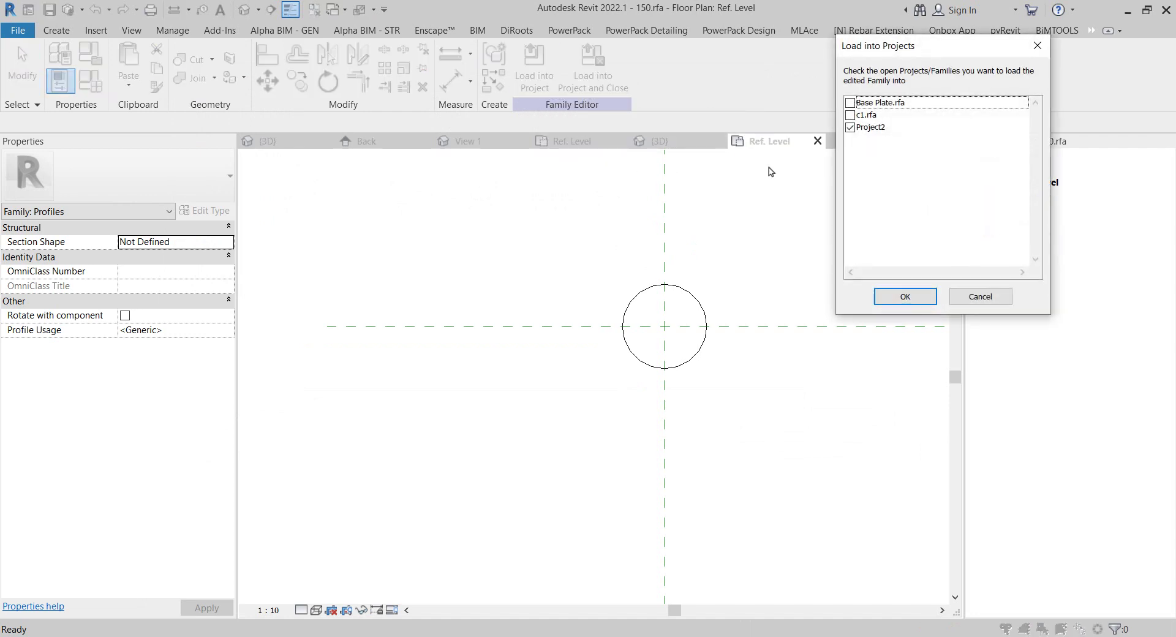
pyautogui.click(931, 299)
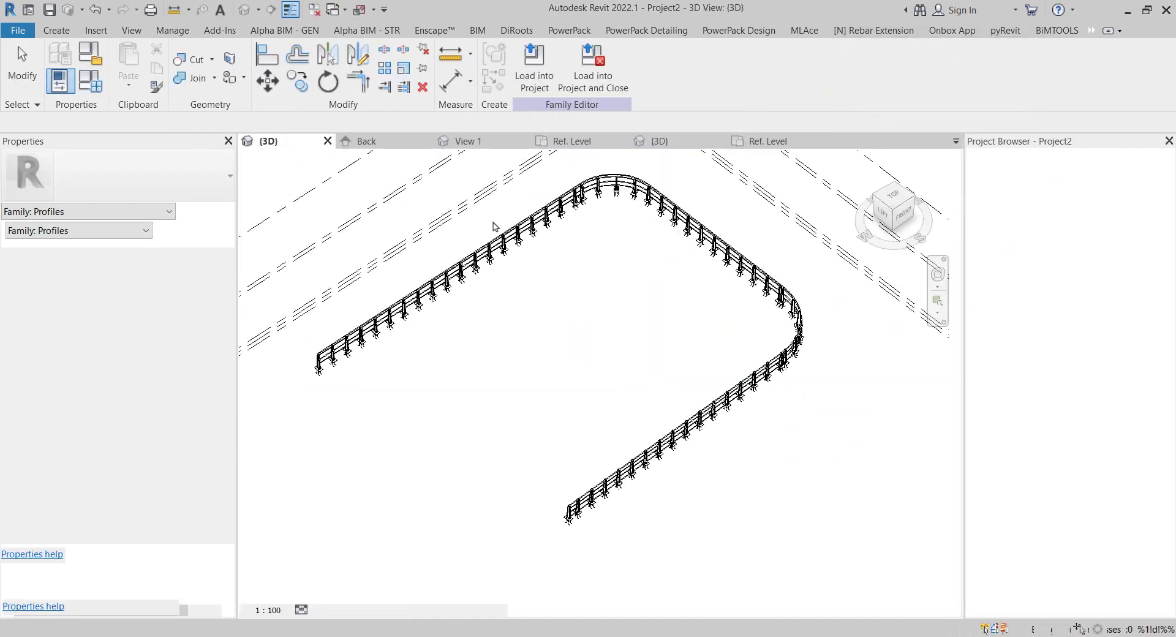
# - Open the 'rail' type's rail structure editor, widened to show Rail 1–3 at 800, 500 and 200
pyautogui.click(431, 275)
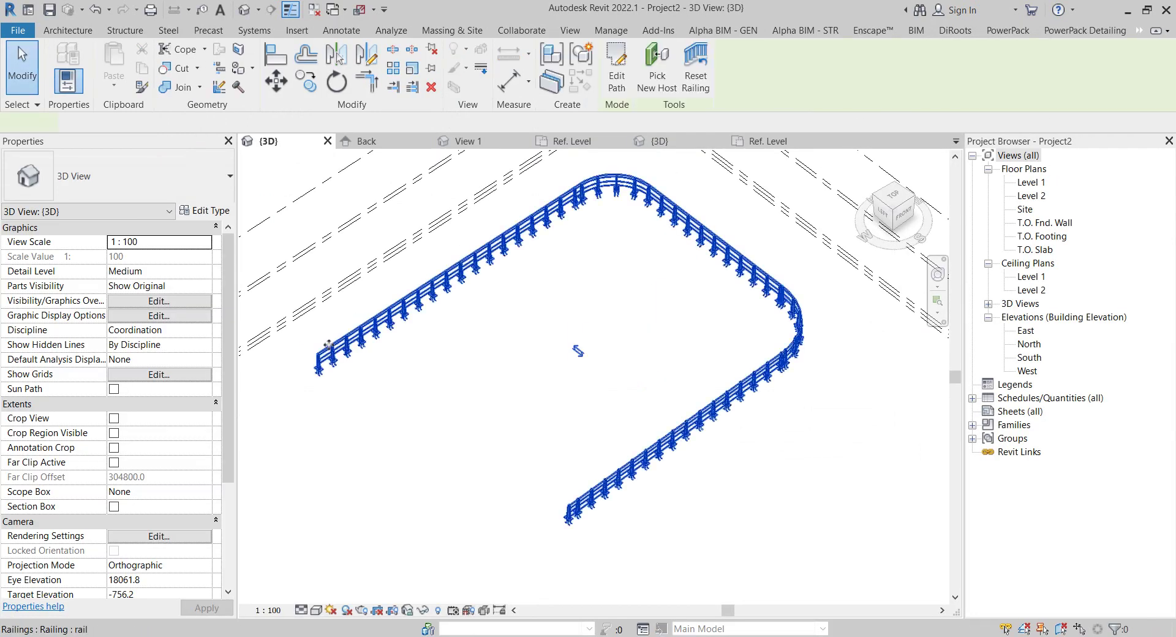
pyautogui.scroll(3, 346, 337)
pyautogui.scroll(2, 346, 337)
pyautogui.doubleClick(346, 337)
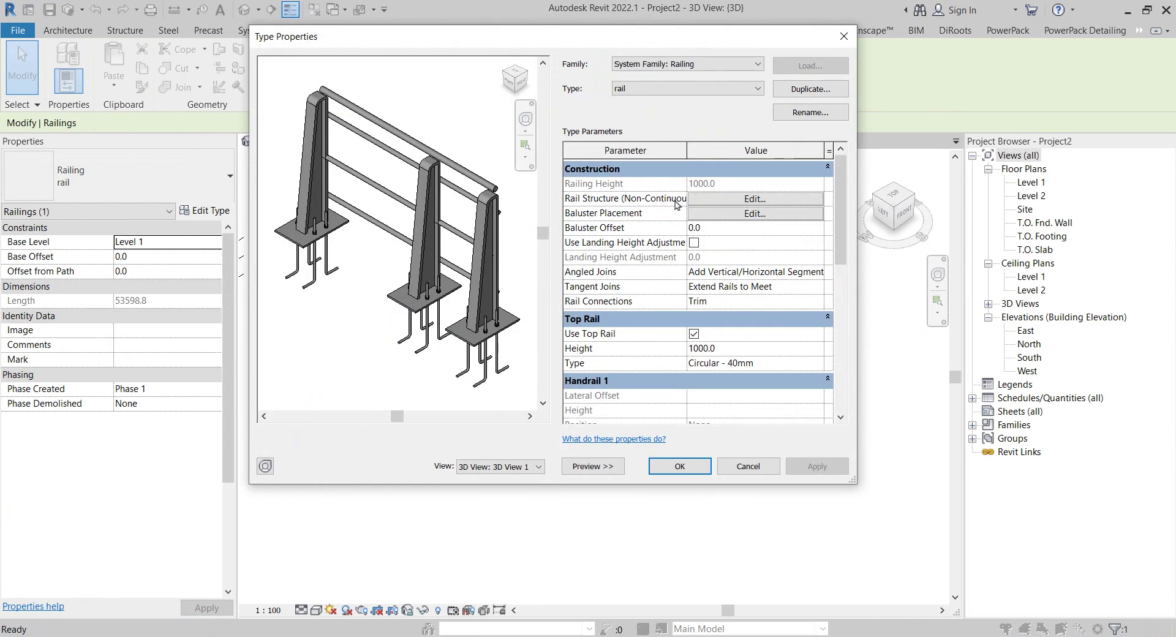
pyautogui.click(746, 202)
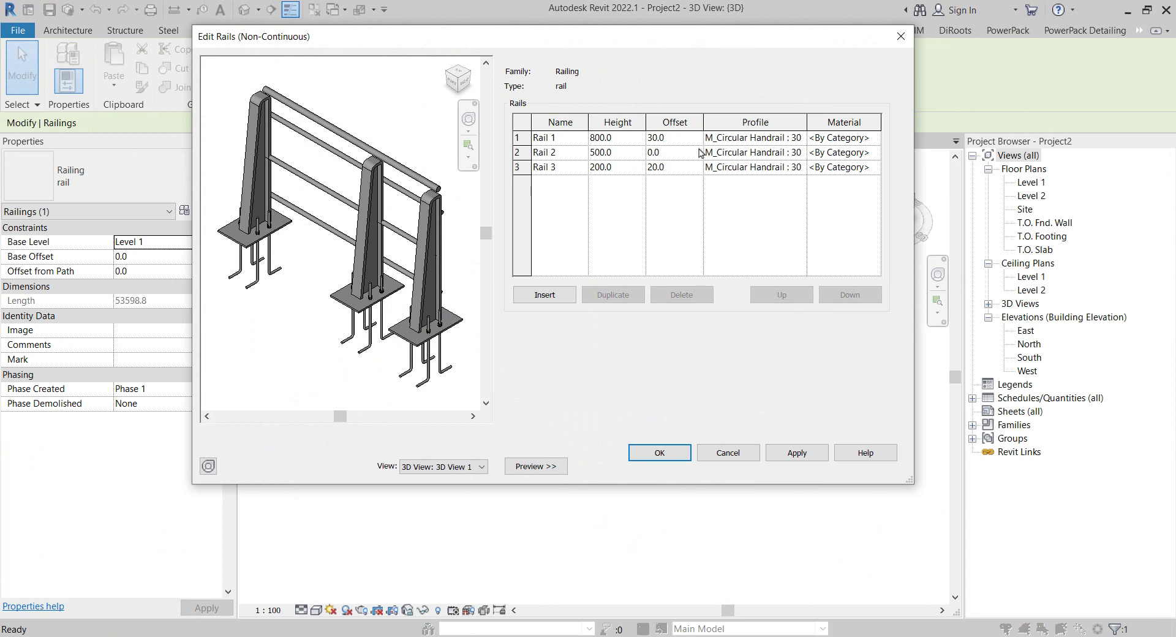
pyautogui.moveTo(613, 41); pyautogui.dragTo(394, 64)
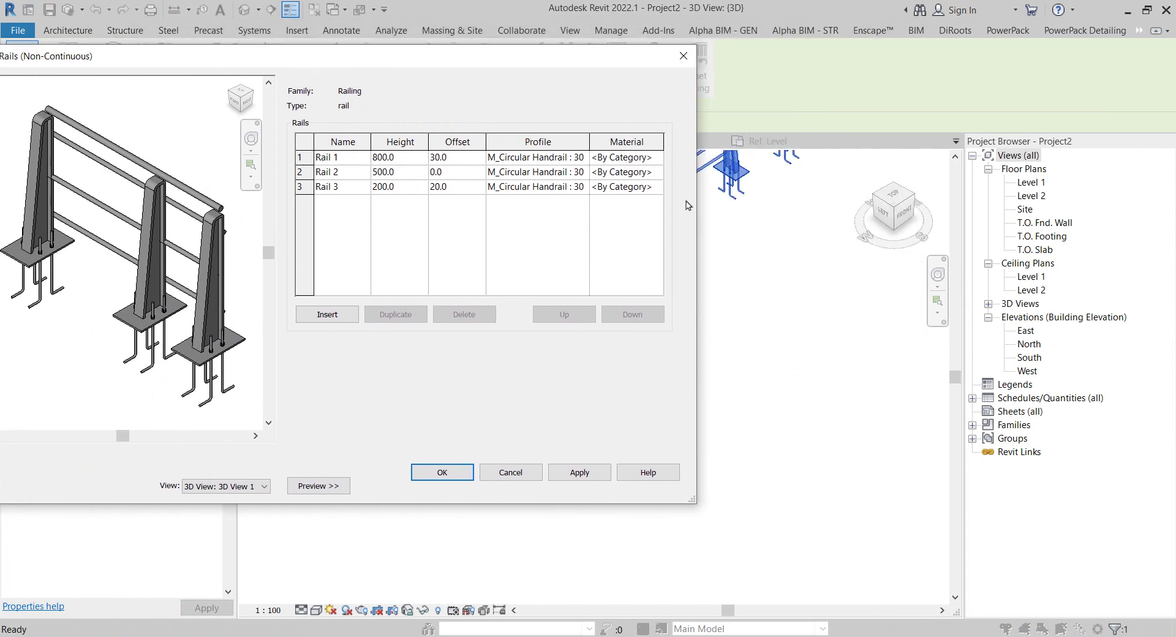
pyautogui.moveTo(699, 211); pyautogui.dragTo(882, 227)
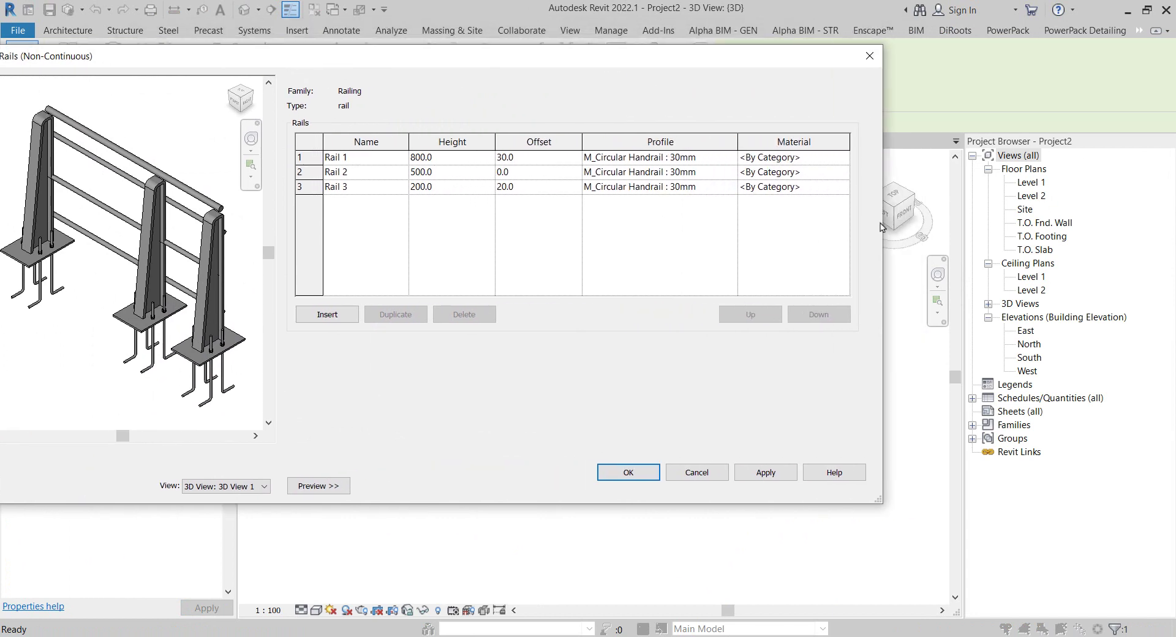
pyautogui.click(421, 173)
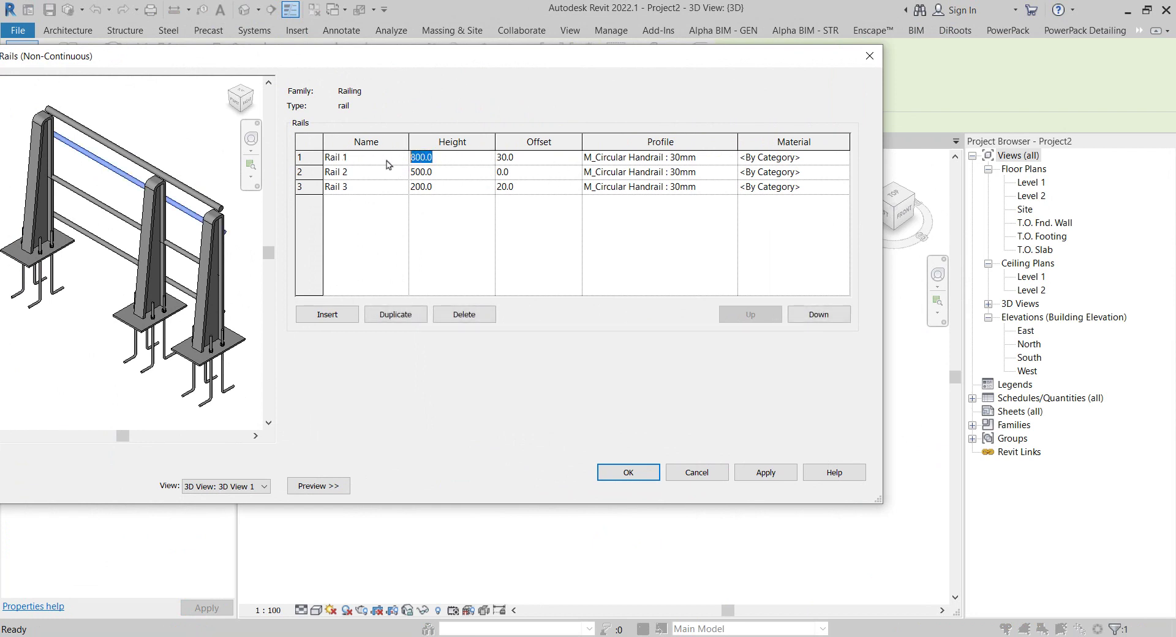
# - Set Rail 1's profile to 150 : 150, apply it, and view the preview from the Right side
pyautogui.click(731, 158)
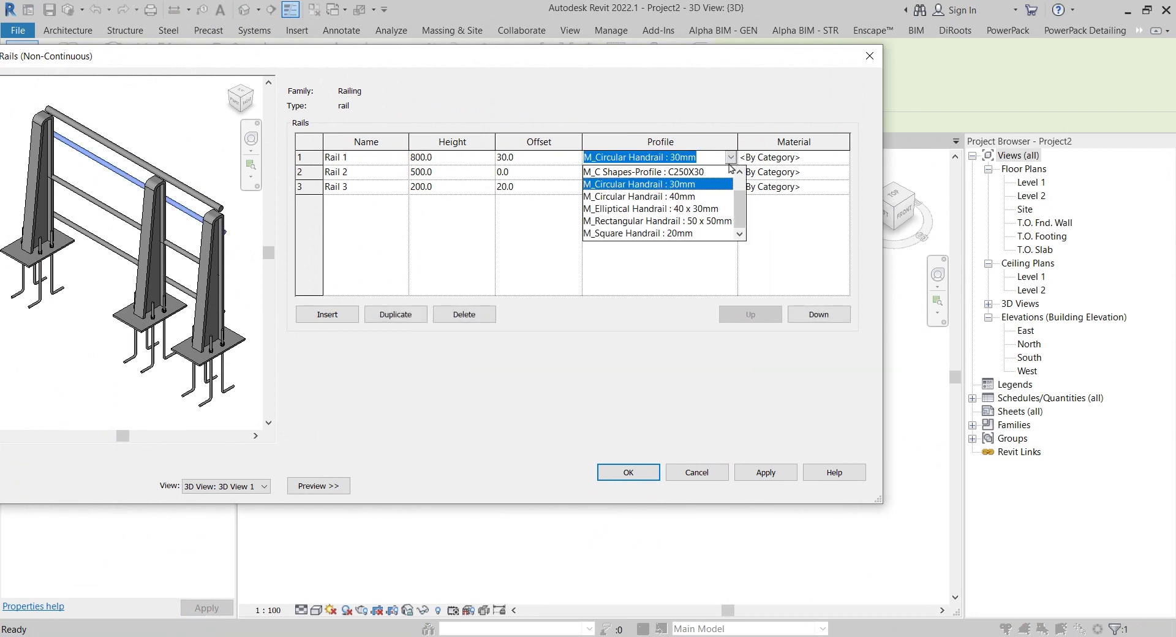
pyautogui.scroll(1, 724, 209)
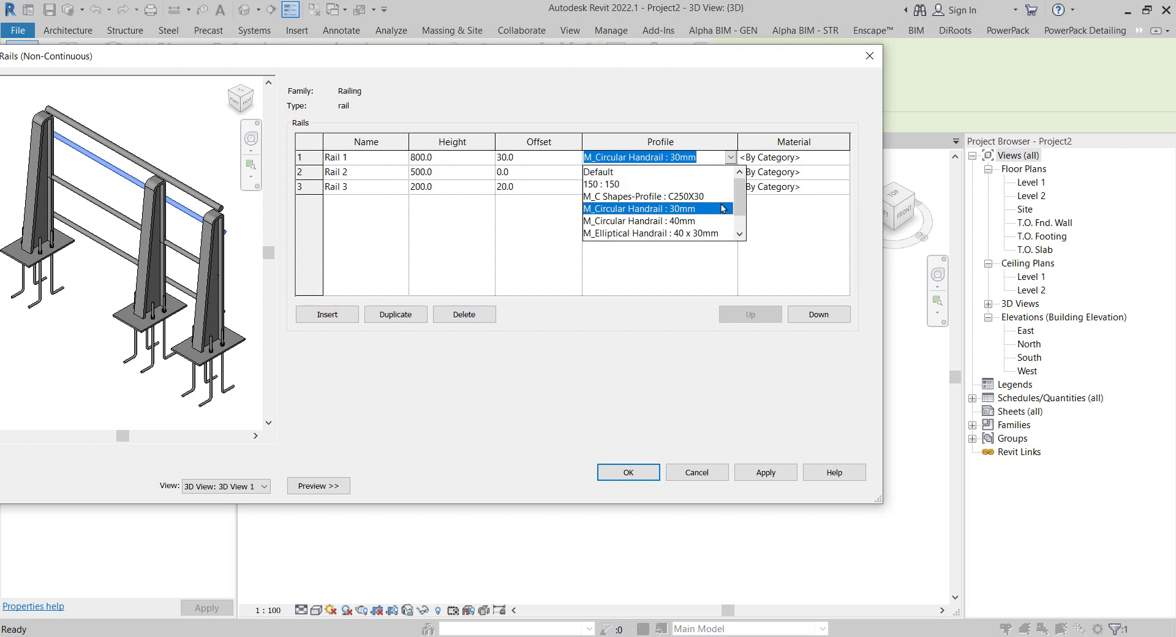
pyautogui.click(607, 185)
pyautogui.click(768, 477)
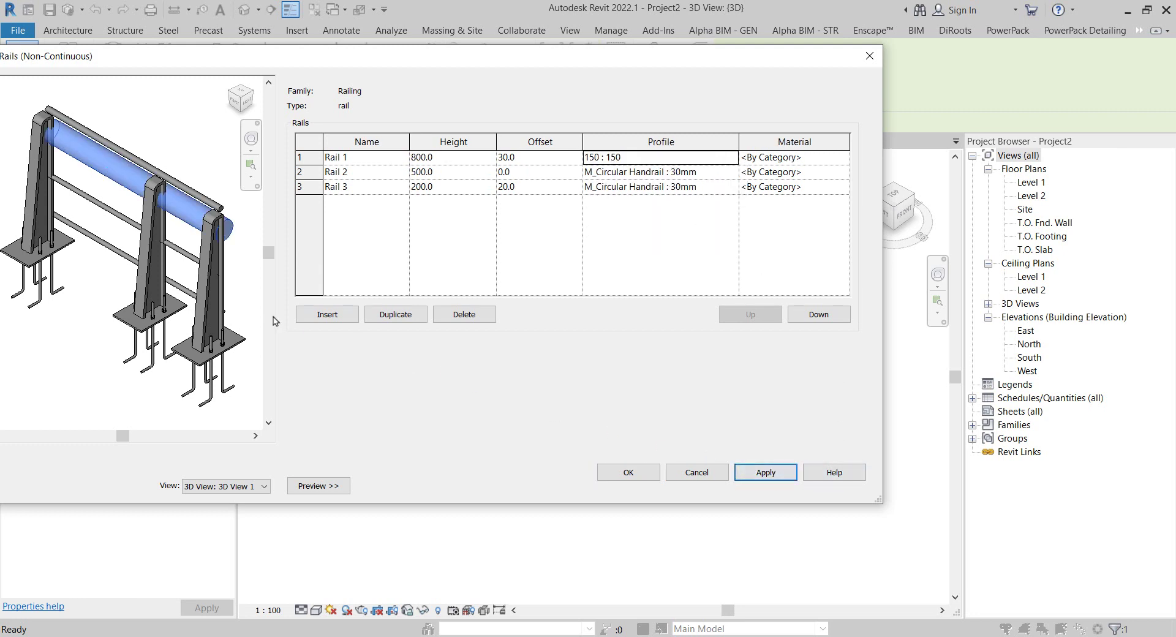
pyautogui.keyDown('shift'); pyautogui.moveTo(232, 301); pyautogui.dragTo(155, 150, button='middle'); pyautogui.keyUp('shift')
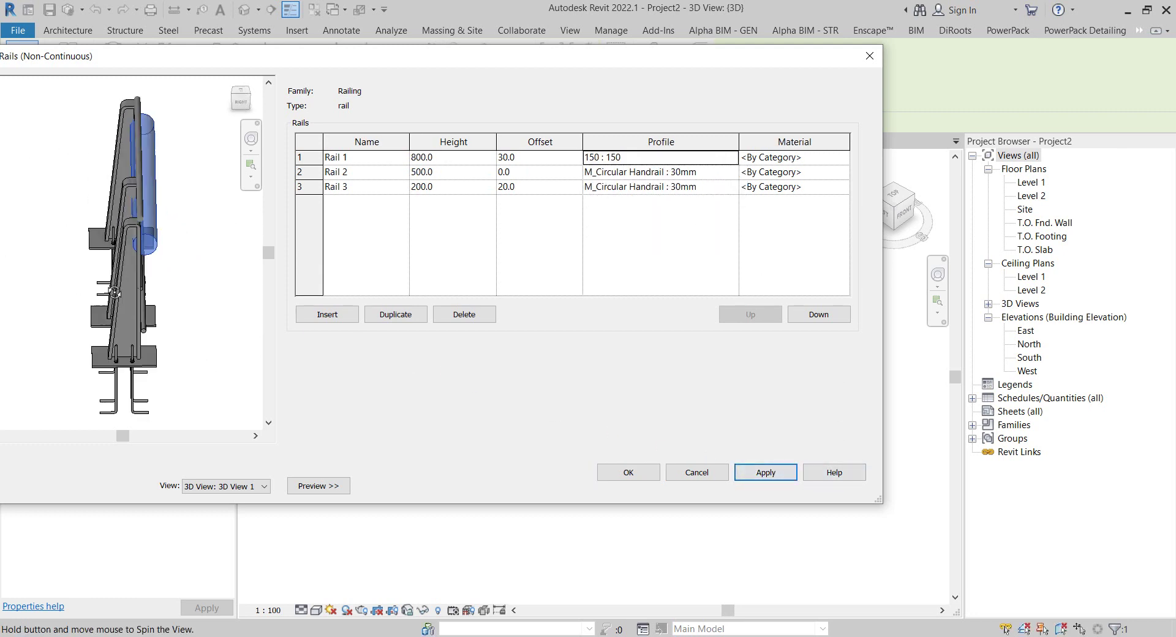
pyautogui.click(235, 104)
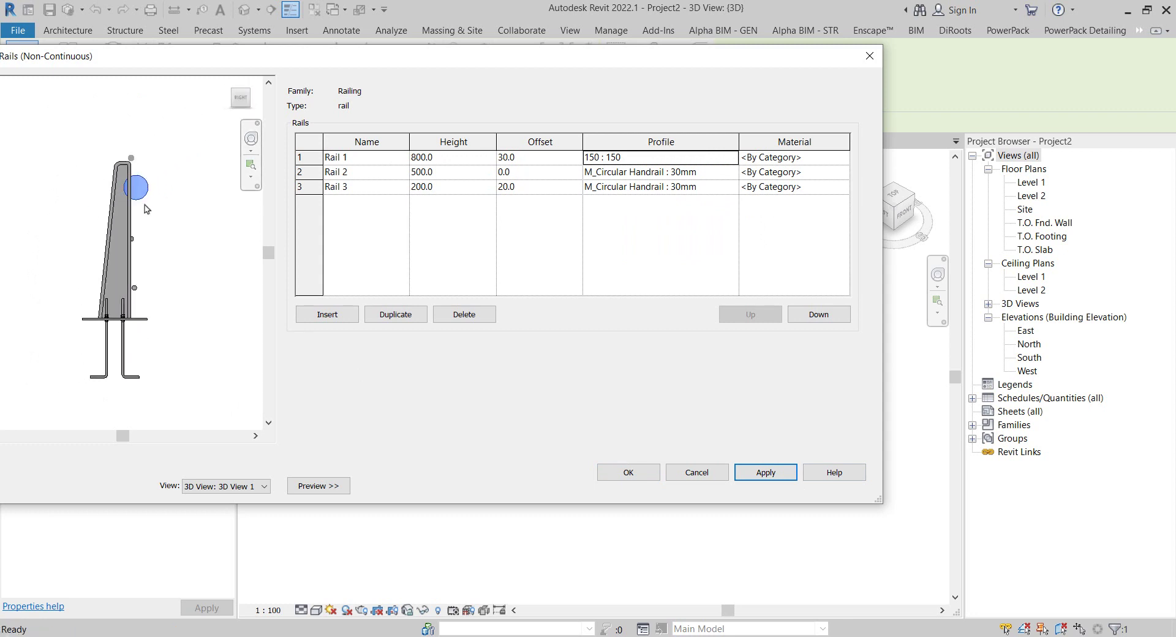
pyautogui.scroll(2, 144, 199)
pyautogui.scroll(2, 138, 187)
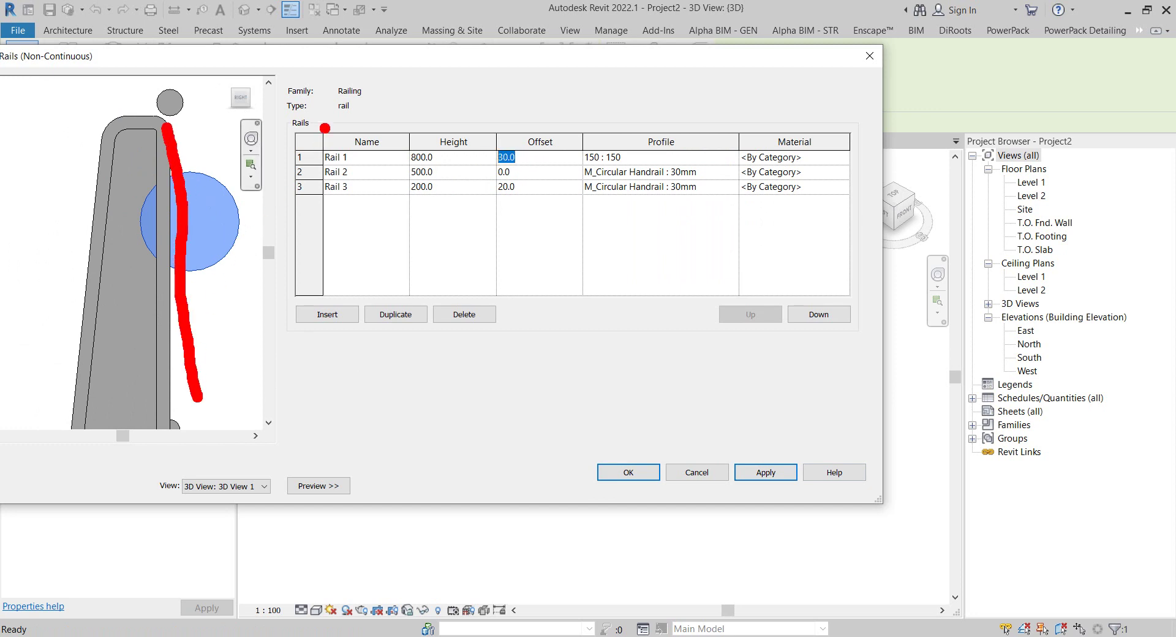
pyautogui.moveTo(325, 128); pyautogui.dragTo(359, 424)
pyautogui.moveTo(212, 261); pyautogui.dragTo(539, 241)
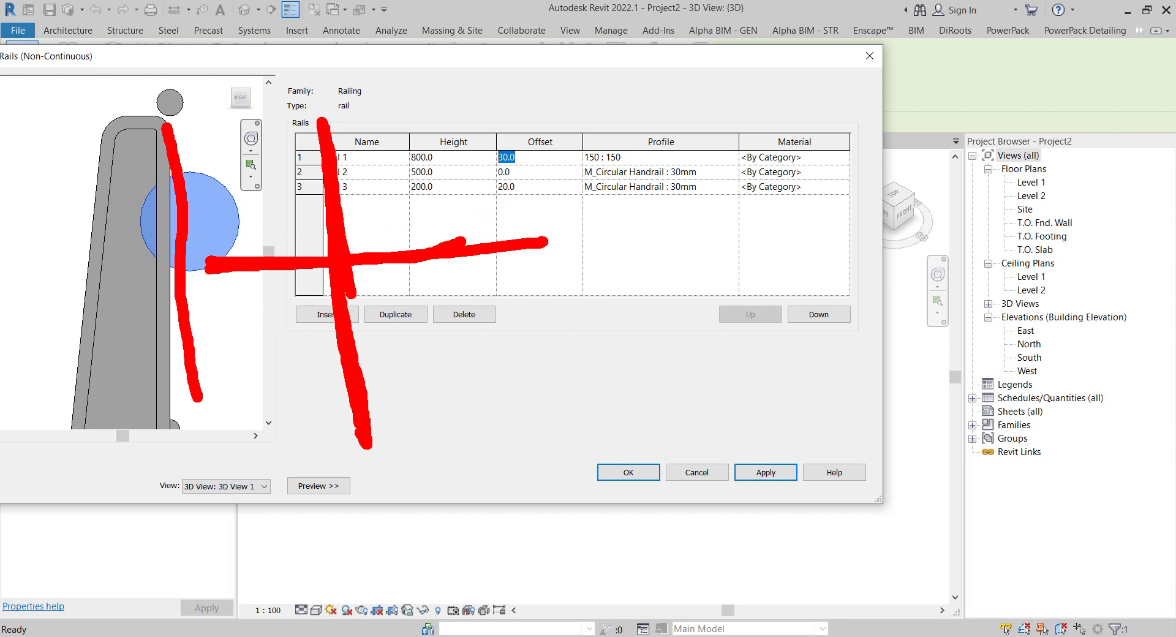
pyautogui.moveTo(212, 408); pyautogui.dragTo(176, 199)
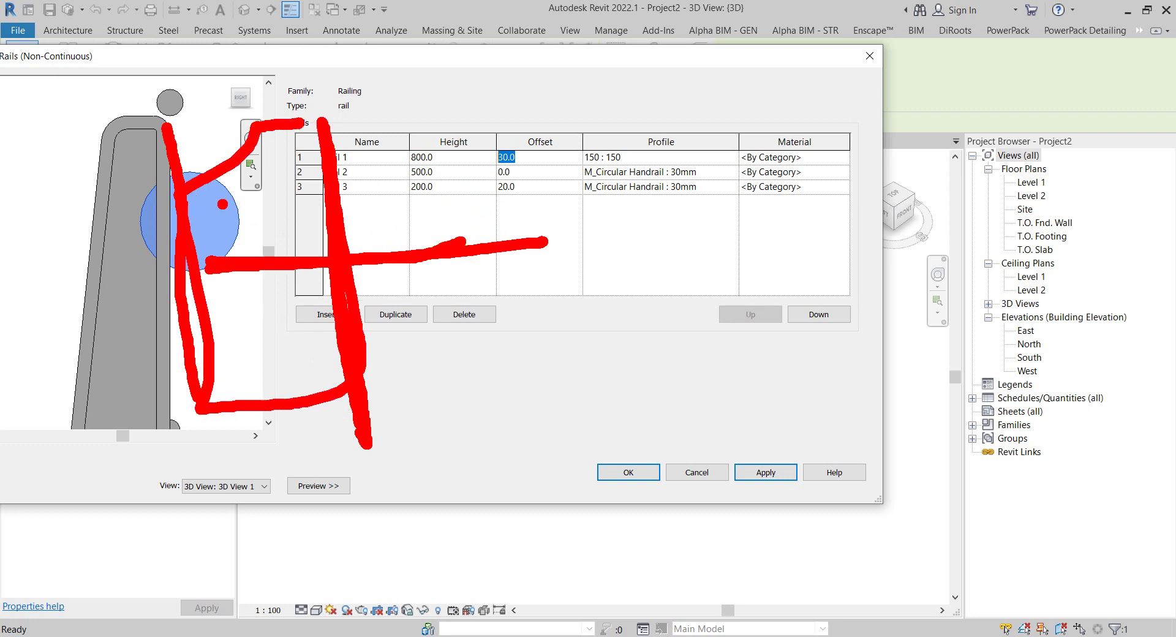
pyautogui.moveTo(689, 99); pyautogui.dragTo(843, 228)
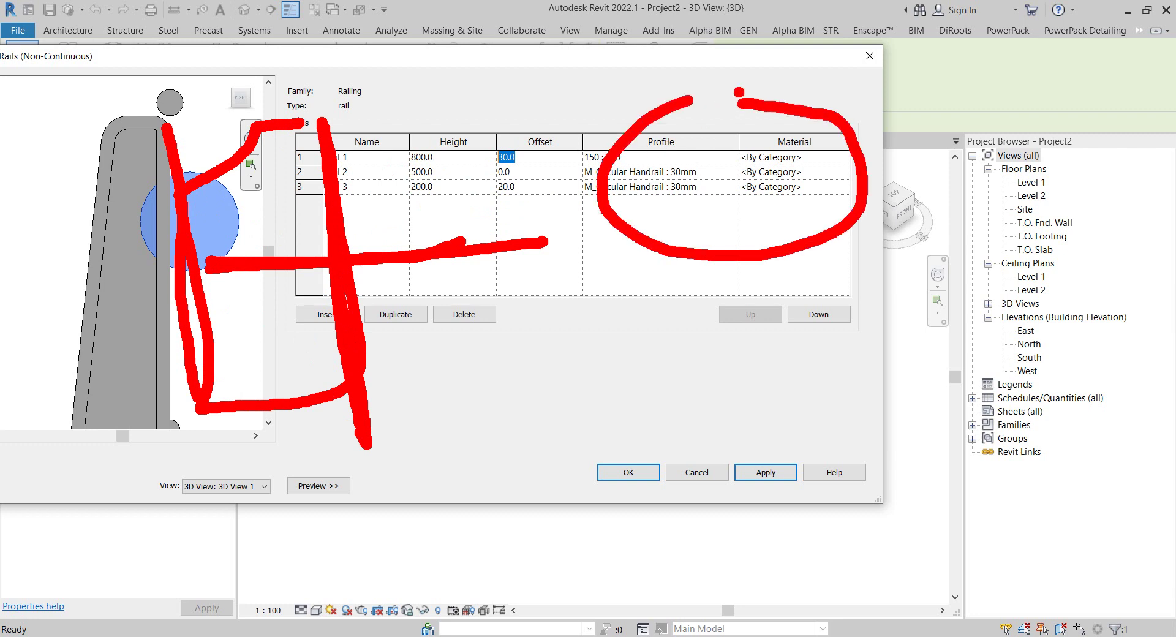
pyautogui.moveTo(722, 29); pyautogui.dragTo(731, 418)
pyautogui.moveTo(539, 196); pyautogui.dragTo(1011, 174)
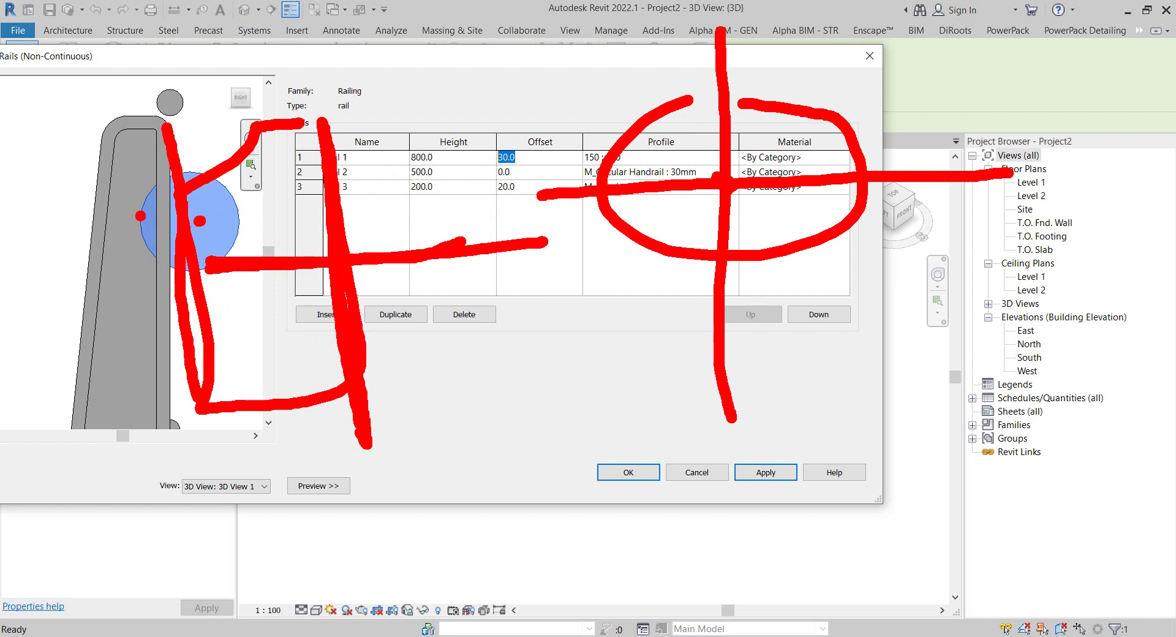
pyautogui.press('Escape')
pyautogui.write('40')
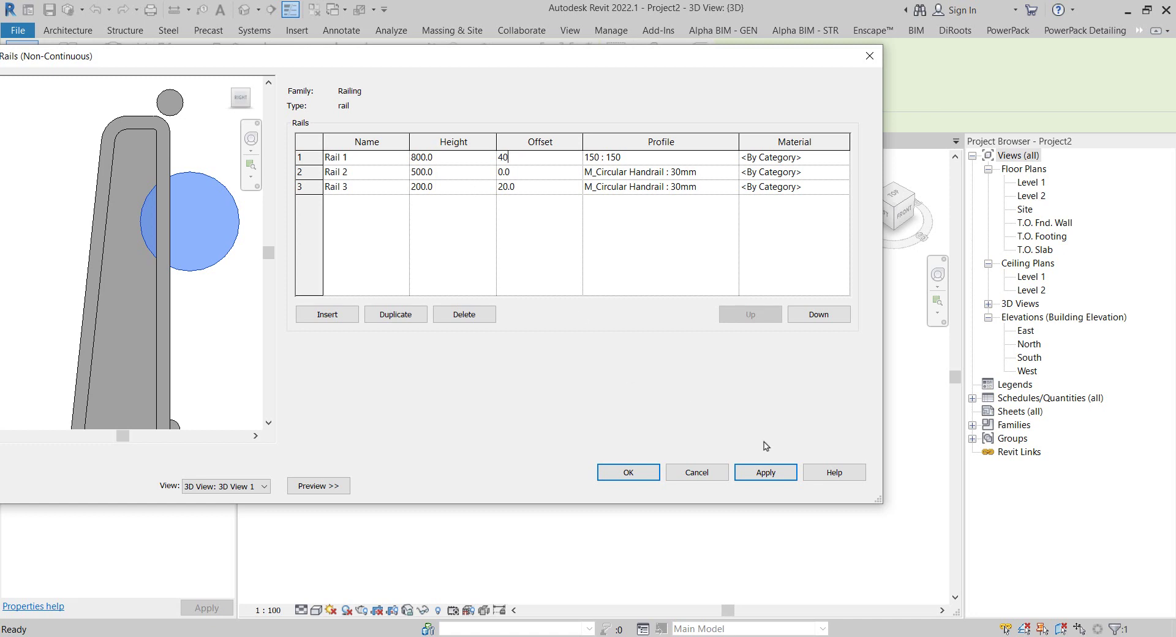
# - Try a 40 offset for Rail 1, then settle on 75.0 and confirm the rail structure
pyautogui.click(744, 472)
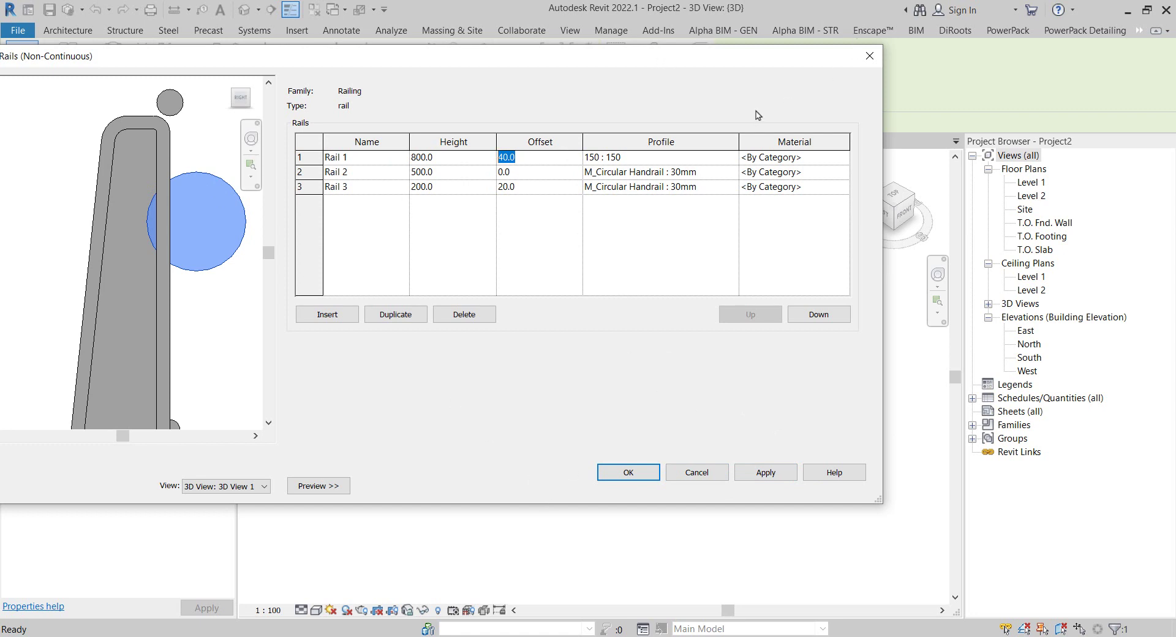
pyautogui.moveTo(739, 63); pyautogui.dragTo(823, 145)
pyautogui.write('75')
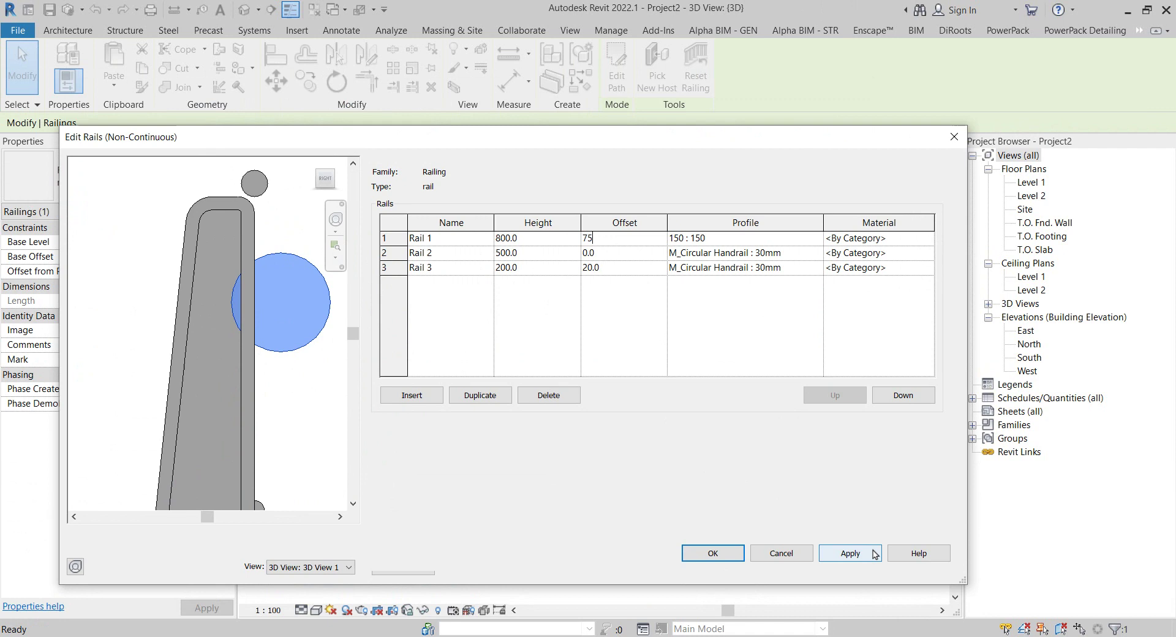
pyautogui.click(874, 554)
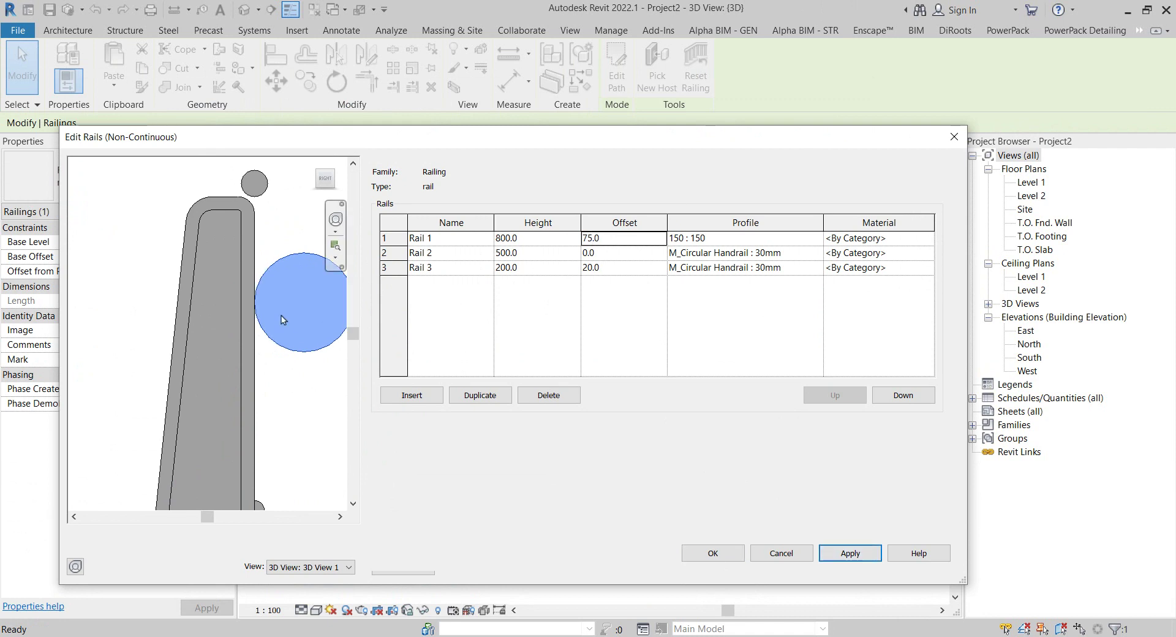
pyautogui.scroll(-2, 283, 320)
pyautogui.scroll(1, 282, 315)
pyautogui.scroll(1, 282, 313)
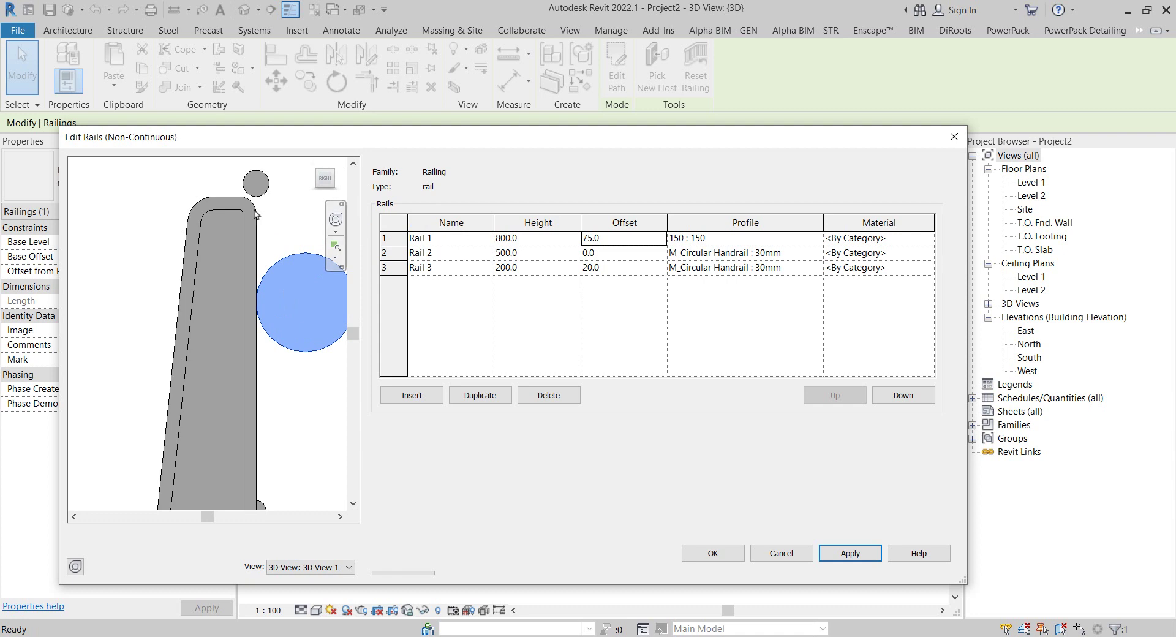
pyautogui.scroll(-2, 255, 291)
pyautogui.moveTo(252, 355); pyautogui.dragTo(232, 309, button='middle')
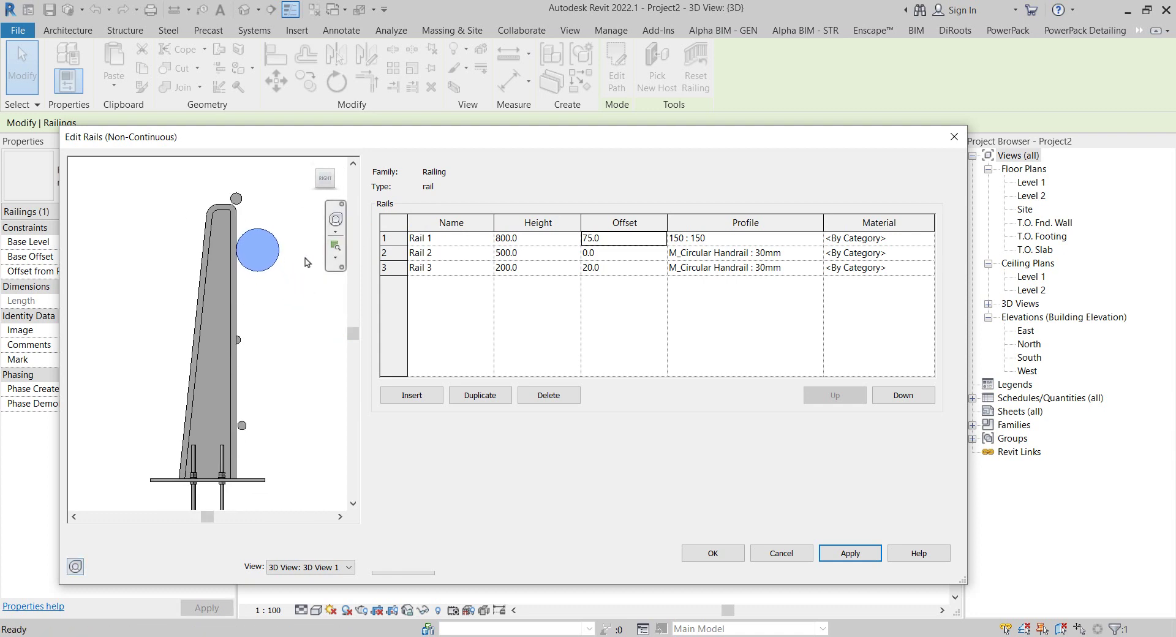
pyautogui.click(728, 555)
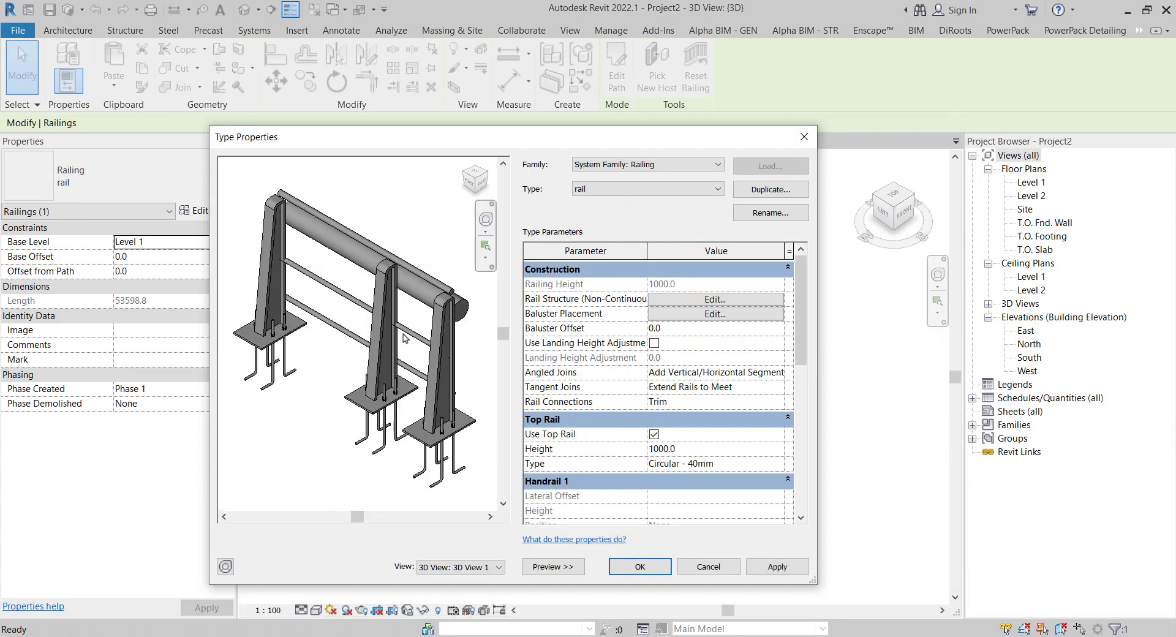
# - Keep the type changes and orbit around the railing with its enlarged circular Rail 1
pyautogui.click(639, 567)
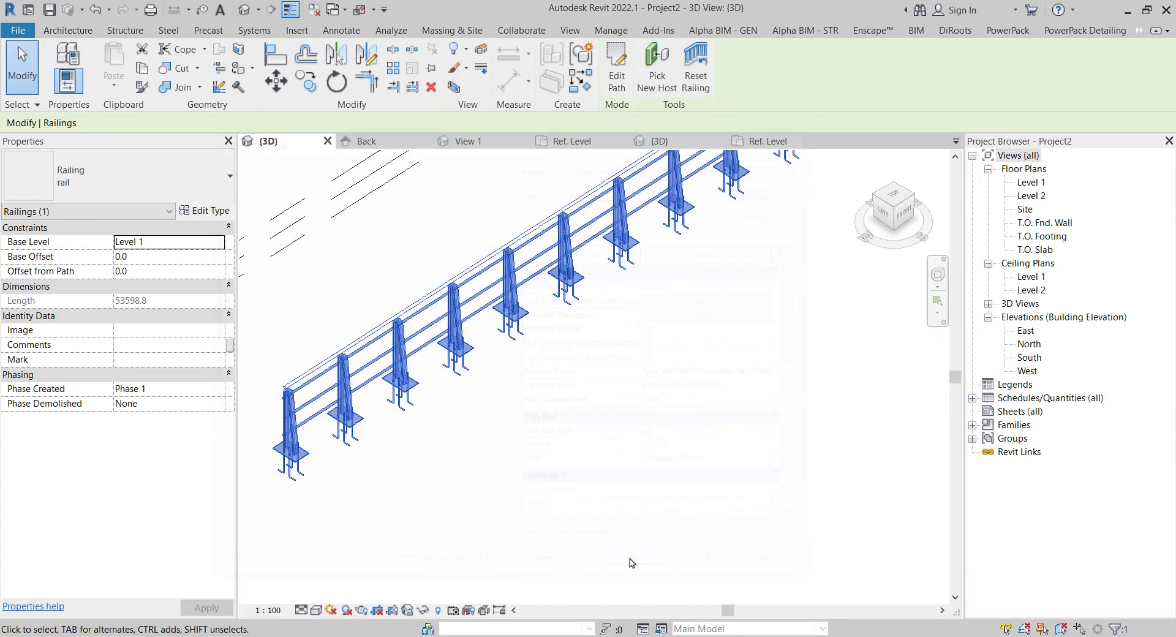
pyautogui.click(571, 437)
pyautogui.scroll(5, 294, 301)
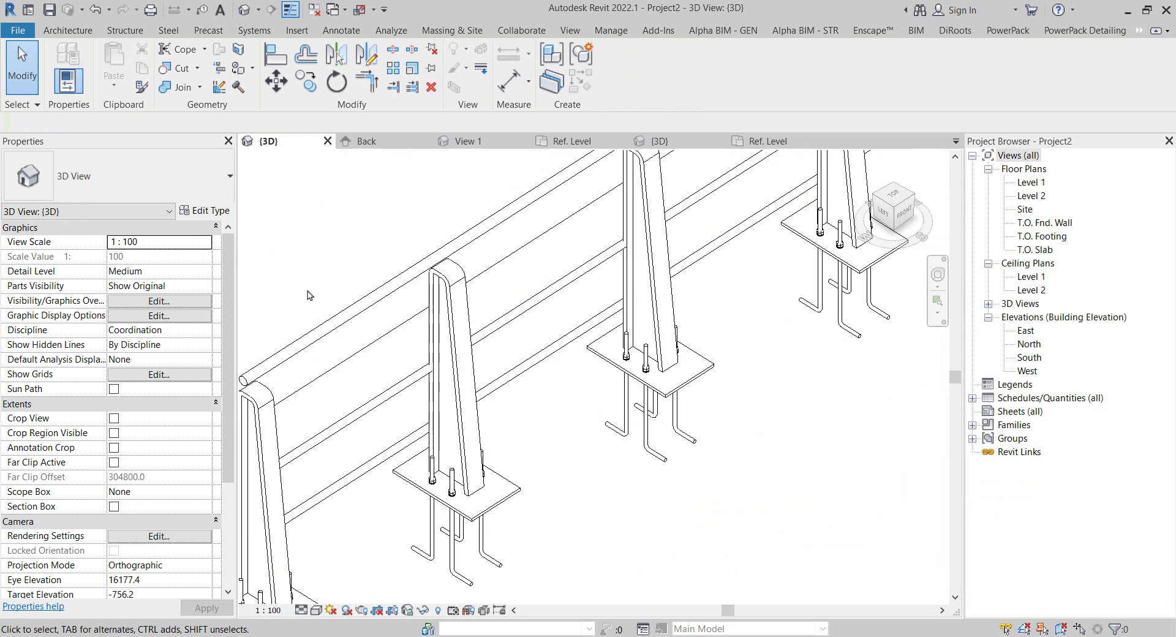
pyautogui.scroll(-3, 308, 295)
pyautogui.moveTo(308, 295)
pyautogui.keyDown('shift'); pyautogui.mouseDown(button='middle')
pyautogui.moveTo(518, 423)
pyautogui.moveTo(581, 333)
pyautogui.moveTo(615, 397)
pyautogui.moveTo(704, 385)
pyautogui.moveTo(740, 397)
pyautogui.mouseUp(button='middle'); pyautogui.keyUp('shift')
pyautogui.click(518, 422)
pyautogui.press('Escape')
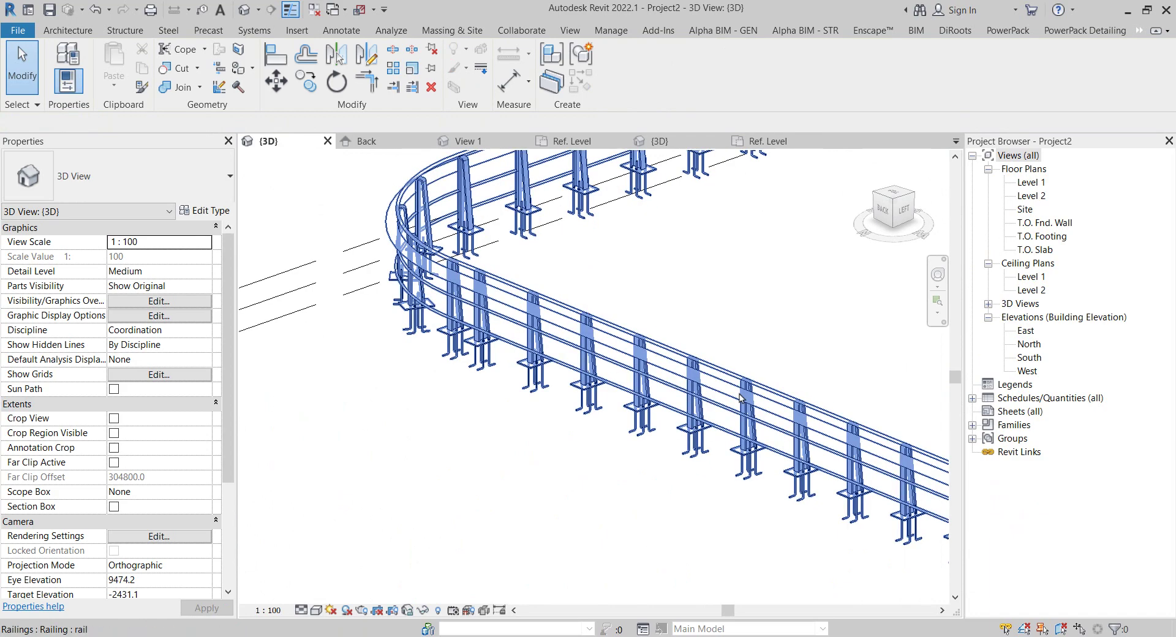
# - Enter Edit Path on the curved railing and inspect its lower sketch segments
pyautogui.click(686, 399)
pyautogui.scroll(-5, 686, 399)
pyautogui.moveTo(454, 315); pyautogui.dragTo(449, 366, button='middle')
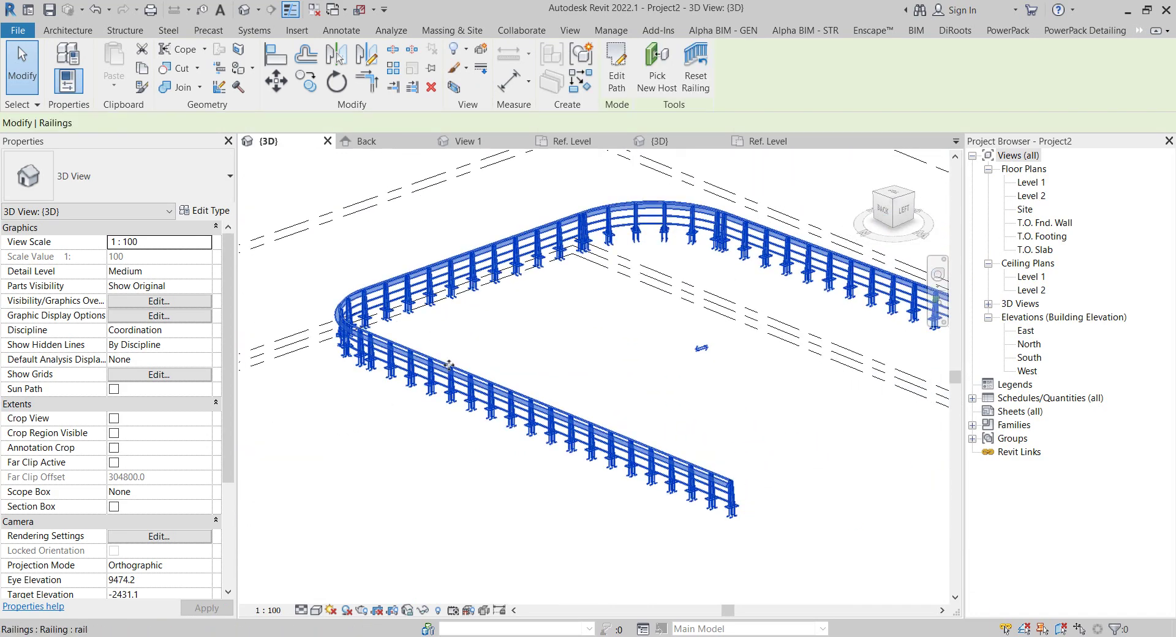
pyautogui.click(617, 74)
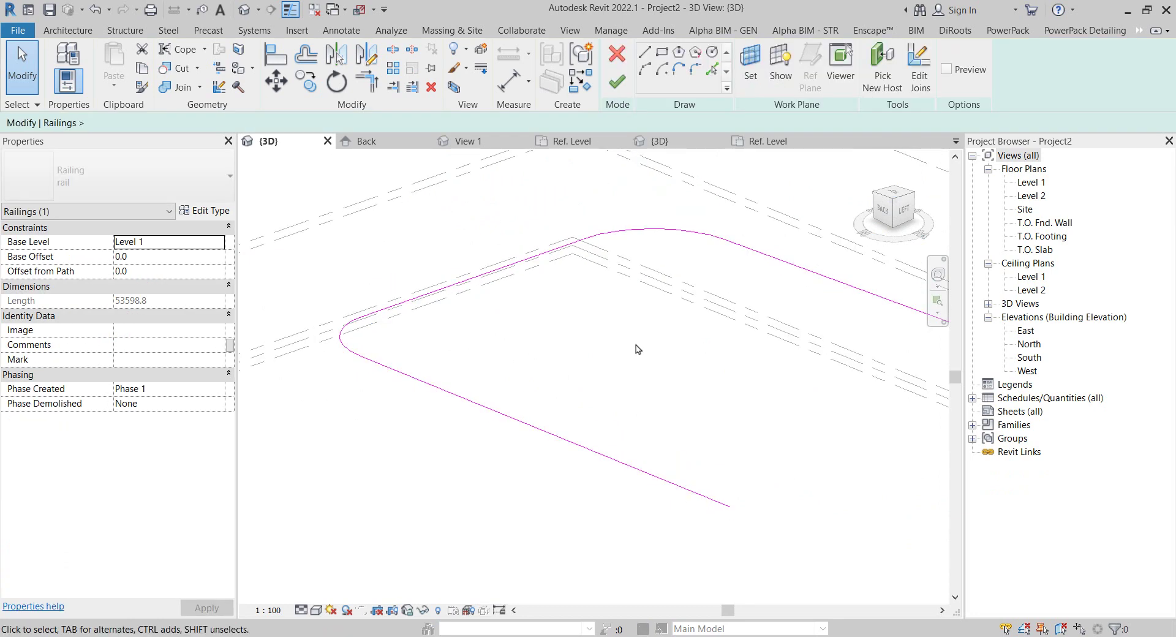
pyautogui.click(735, 507)
pyautogui.scroll(-1, 710, 426)
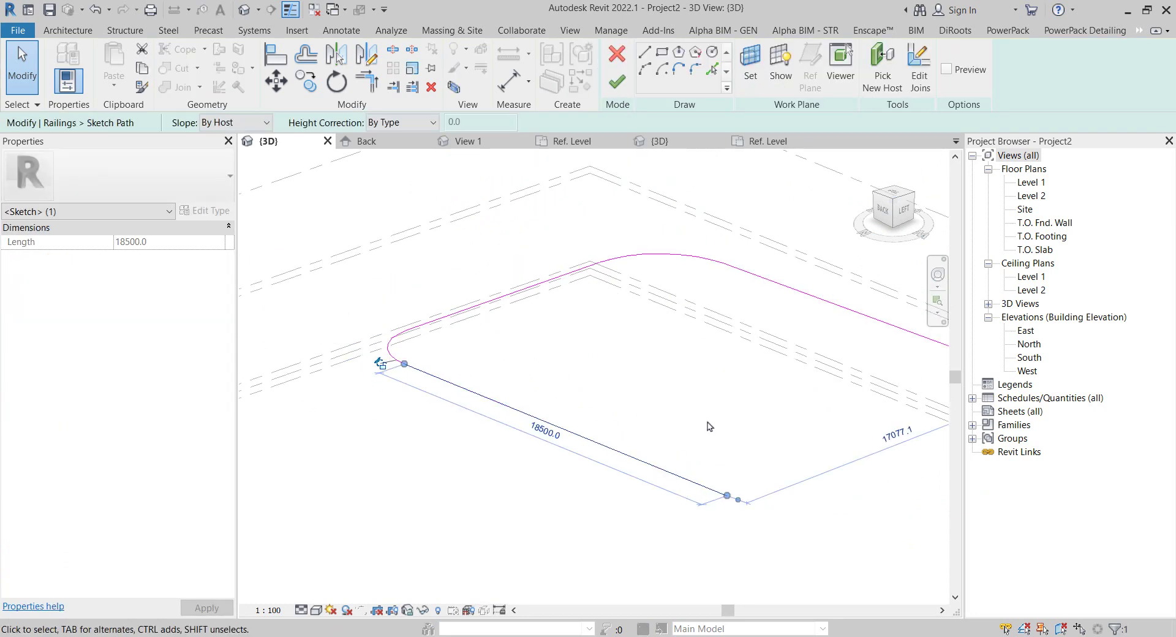
pyautogui.scroll(-2, 710, 426)
pyautogui.press('Escape')
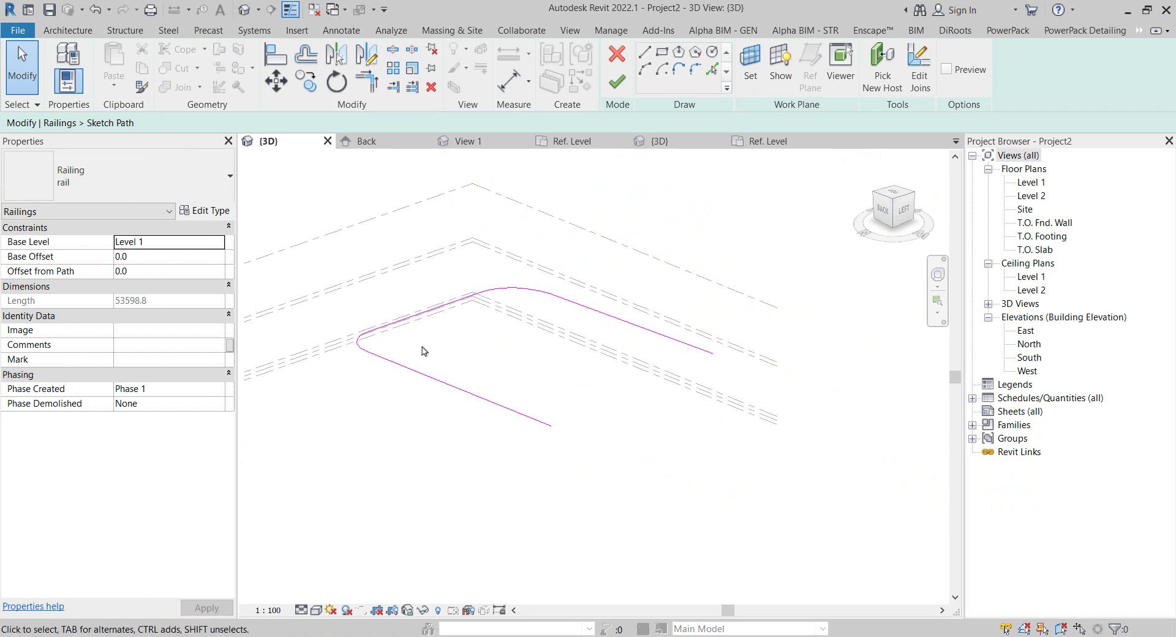
pyautogui.click(424, 376)
# - Finish the path edit so the curved railing is rebuilt
pyautogui.click(549, 386)
pyautogui.click(617, 82)
pyautogui.click(618, 367)
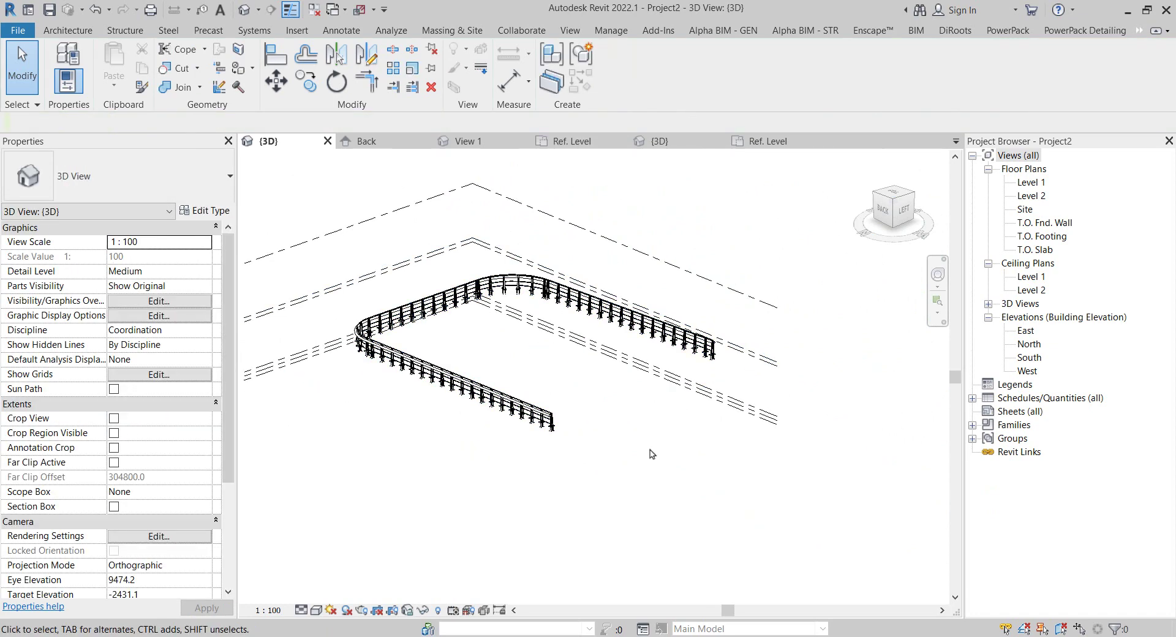
pyautogui.moveTo(650, 454)
pyautogui.keyDown('shift'); pyautogui.mouseDown(button='middle')
pyautogui.moveTo(594, 419)
pyautogui.moveTo(398, 459)
pyautogui.mouseUp(button='middle'); pyautogui.keyUp('shift')
pyautogui.scroll(5, 395, 225)
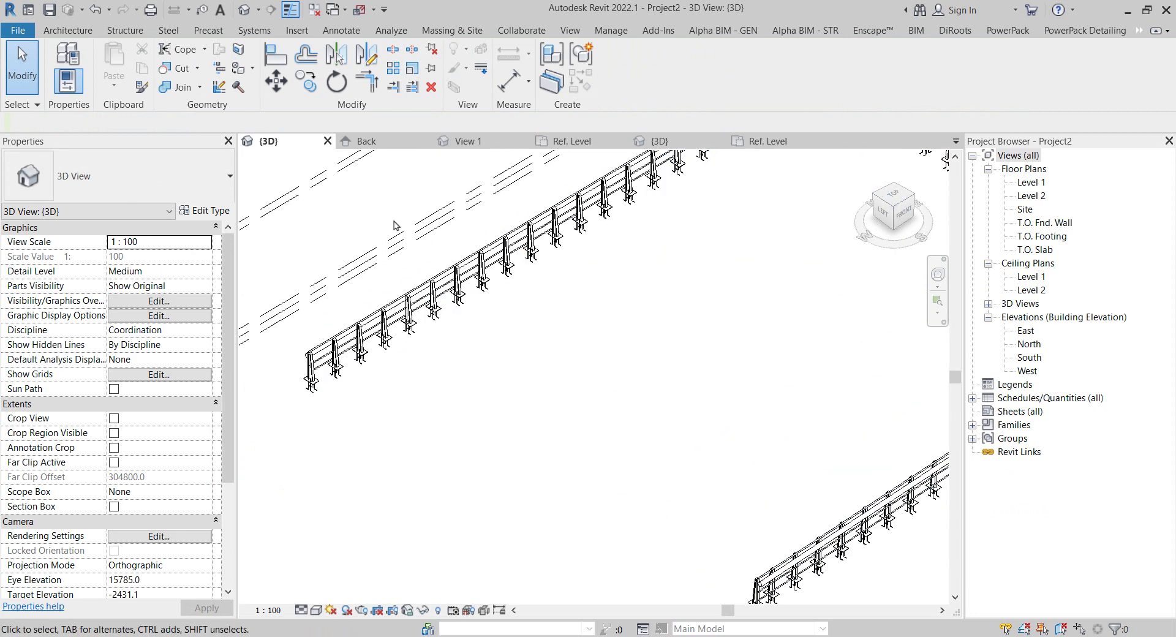
# - Sketch a new 13600-long straight railing path on T.O. Footing and finish it
pyautogui.click(84, 31)
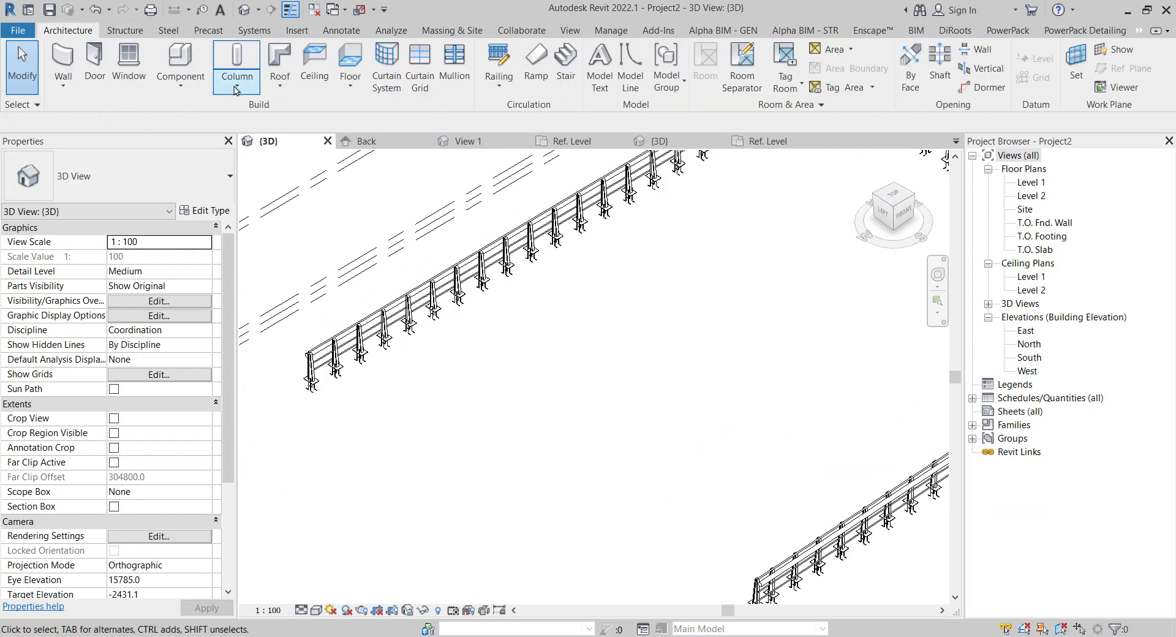
pyautogui.click(491, 92)
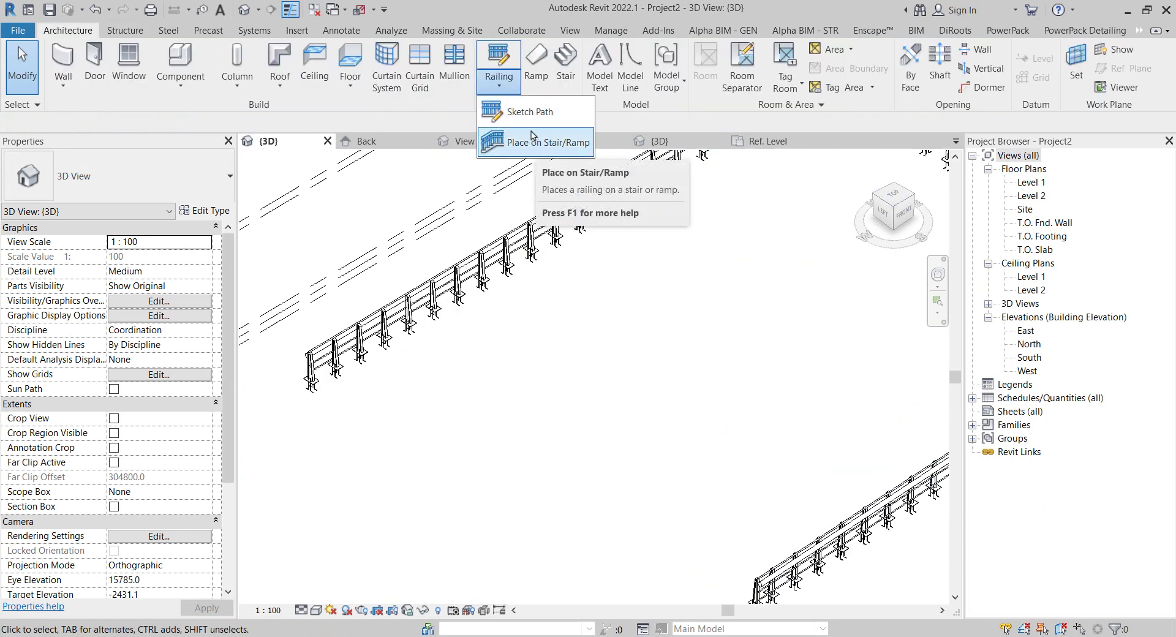
pyautogui.click(521, 112)
pyautogui.scroll(-2, 511, 414)
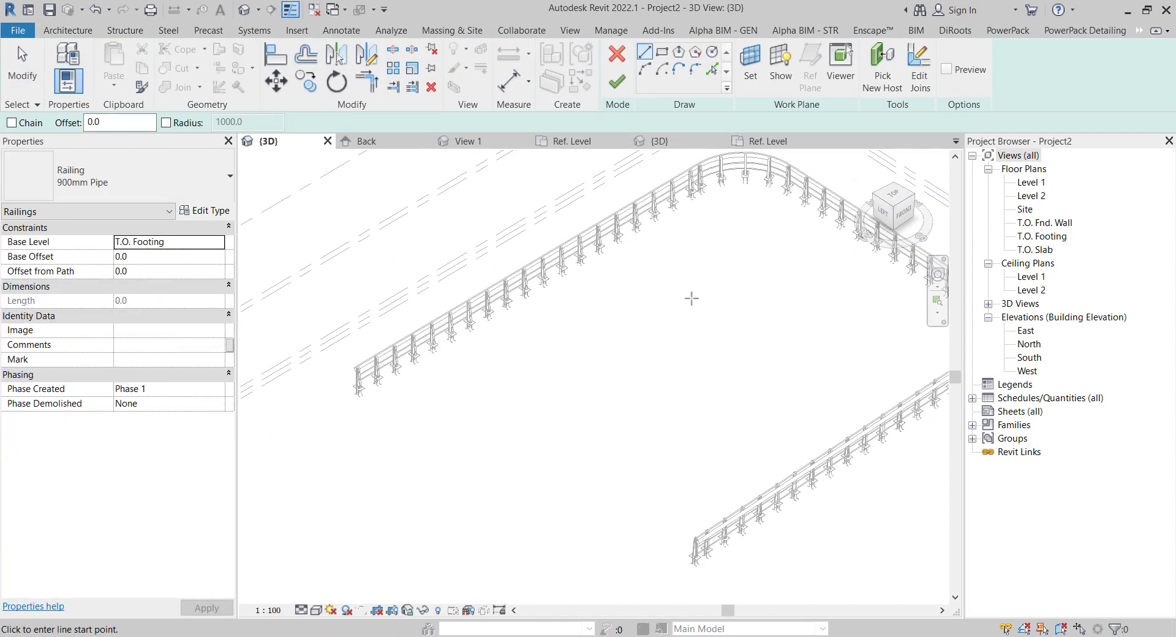
pyautogui.click(743, 279)
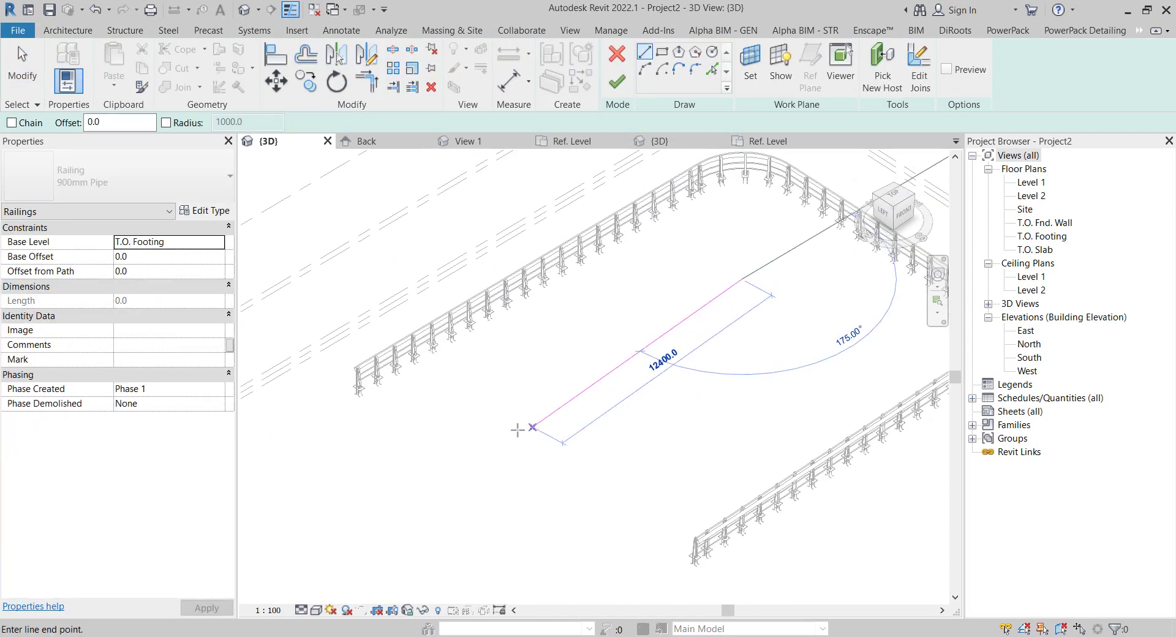
pyautogui.click(500, 433)
pyautogui.click(617, 82)
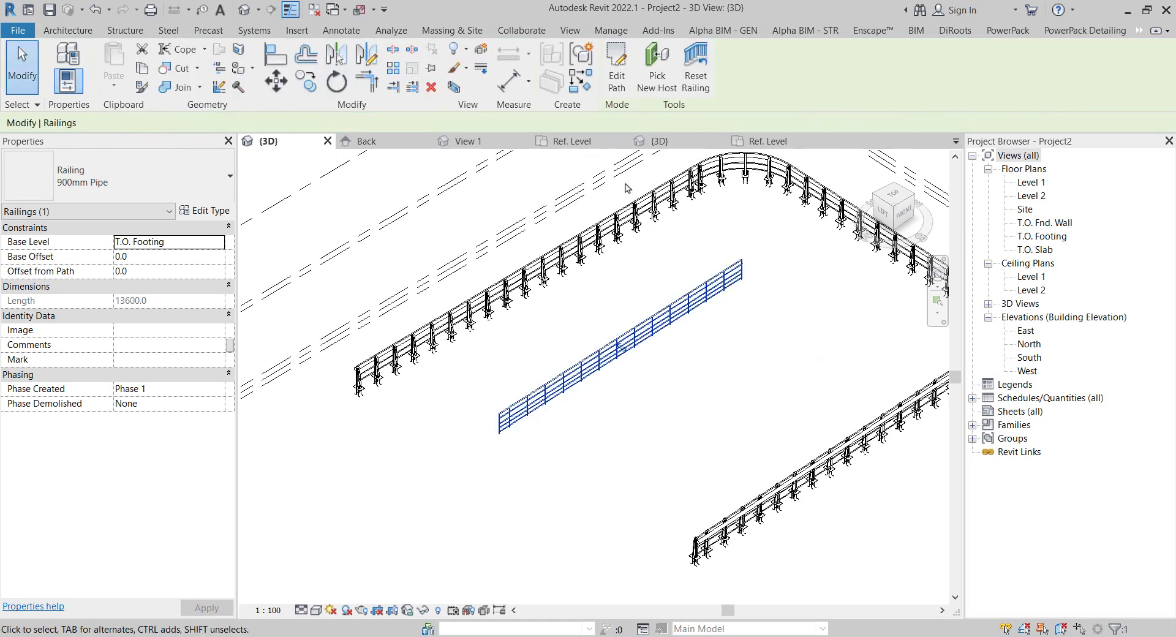
# - Switch the new straight railing to the 'rail' type
pyautogui.scroll(2, 604, 395)
pyautogui.click(592, 373)
pyautogui.click(583, 360)
pyautogui.click(209, 179)
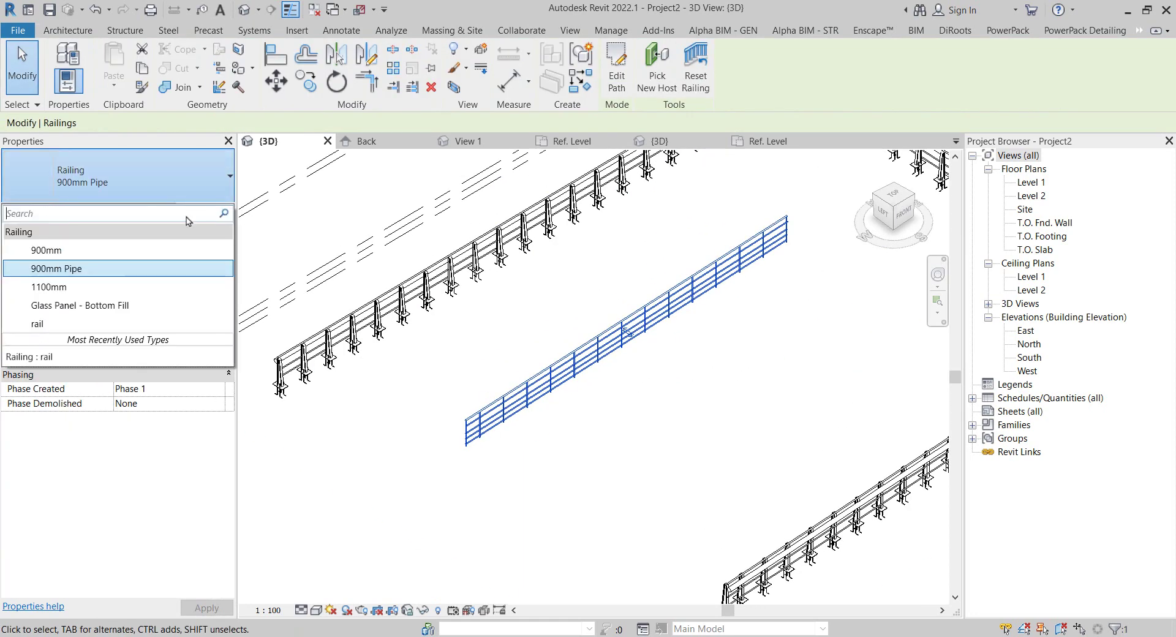
pyautogui.click(99, 324)
# - Sketch a second straight 'rail'-type railing parallel to the first
pyautogui.click(525, 504)
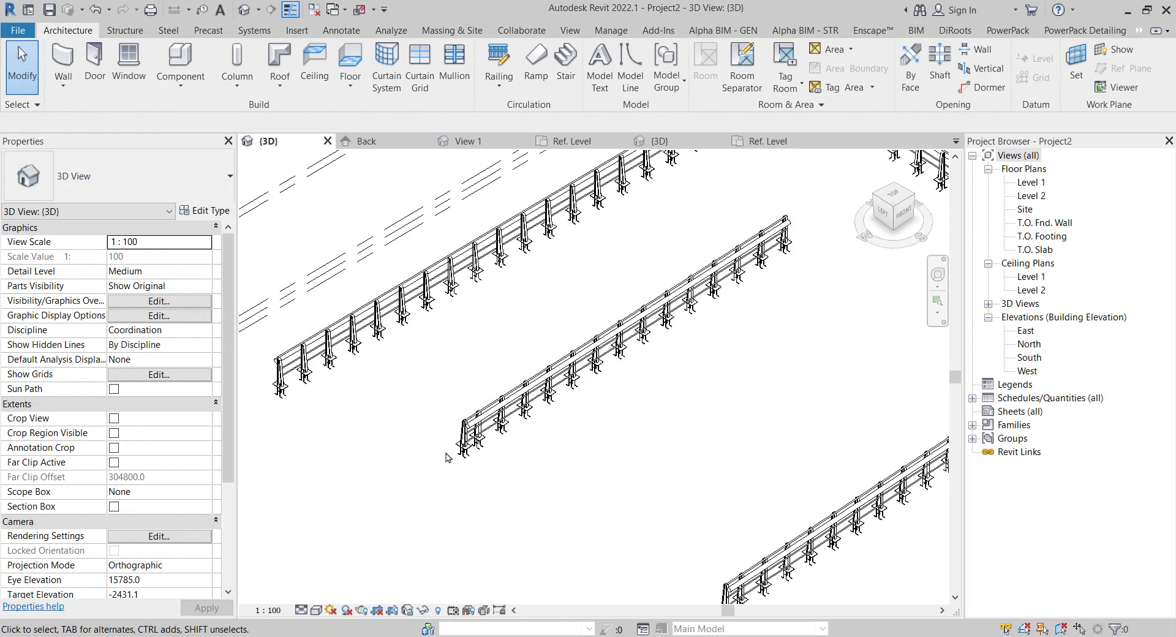
pyautogui.scroll(-2, 536, 392)
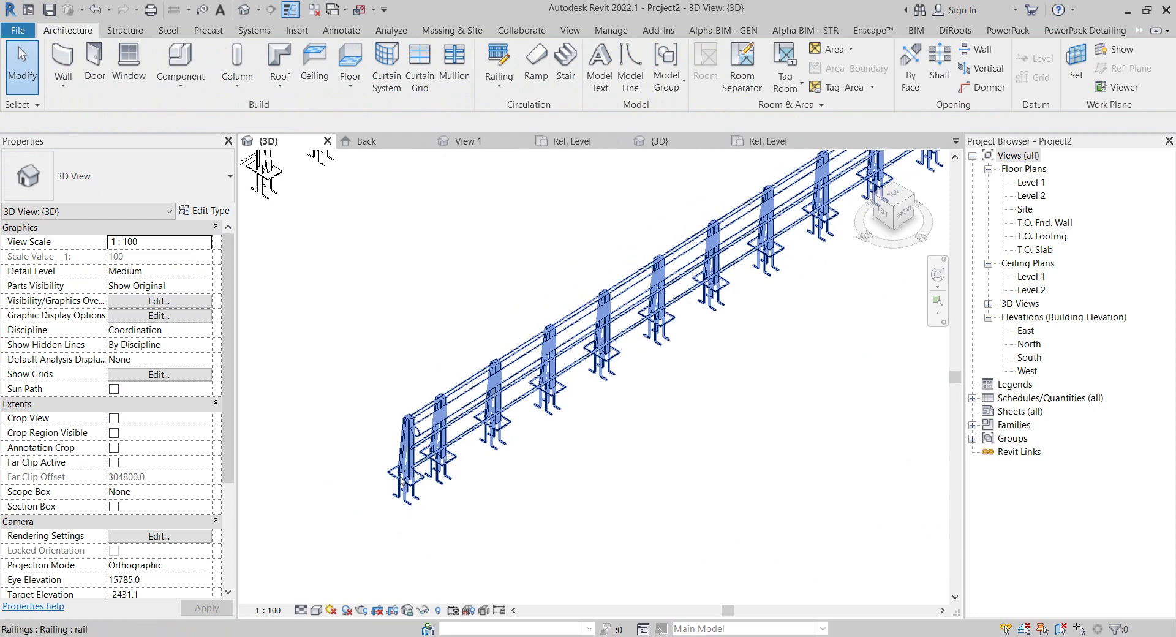
pyautogui.click(493, 92)
pyautogui.click(521, 110)
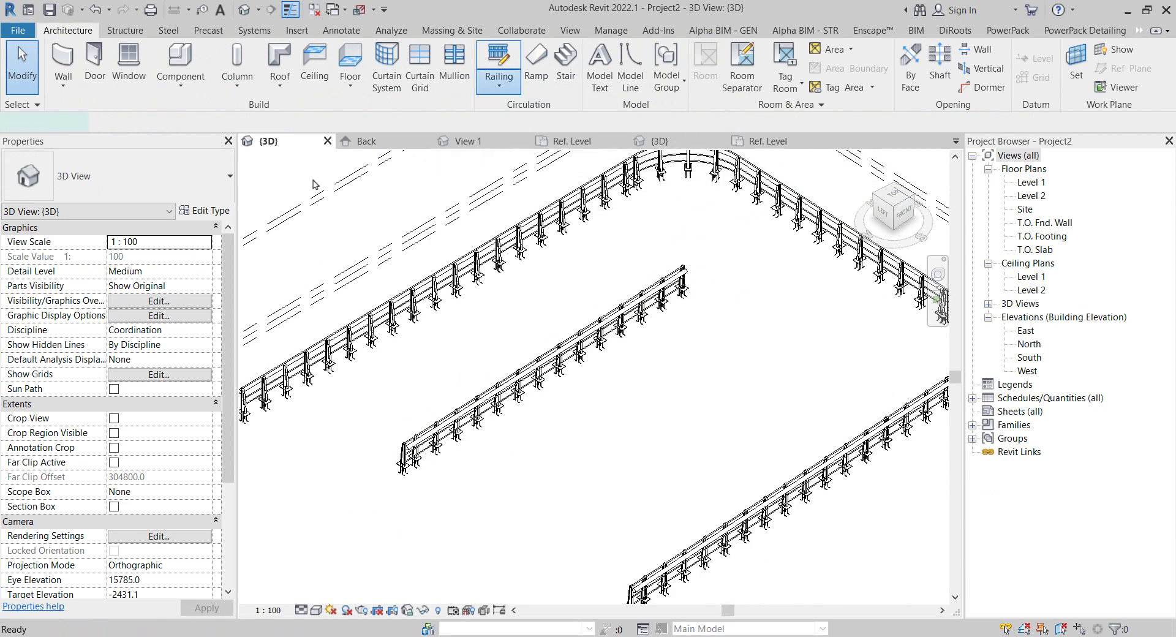
pyautogui.click(139, 184)
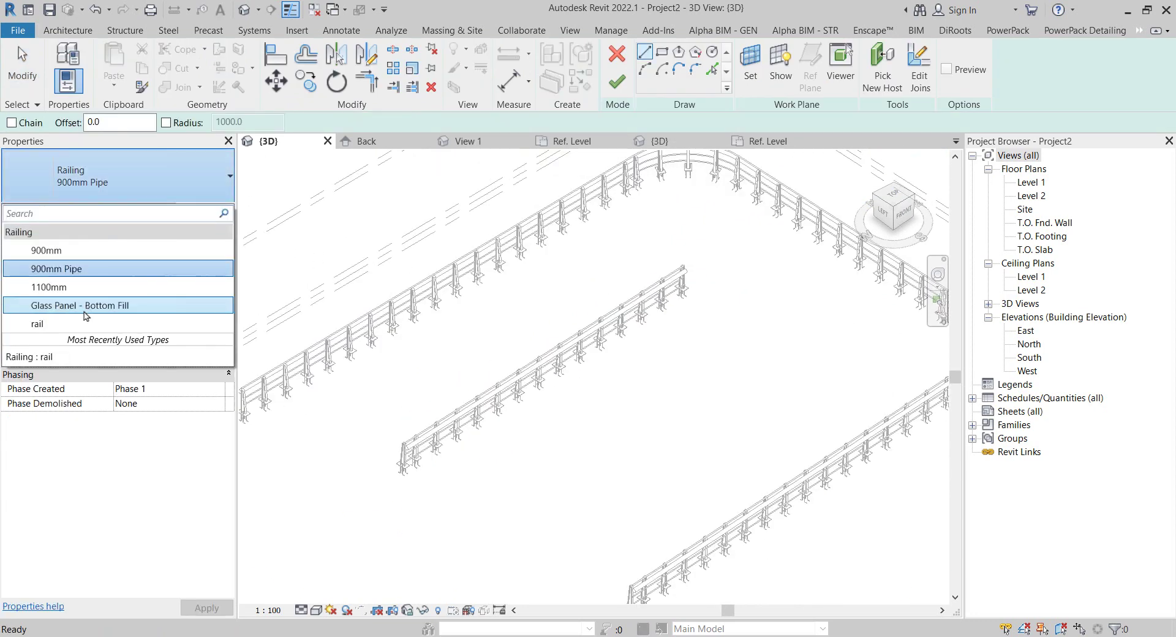
pyautogui.click(61, 322)
pyautogui.click(450, 501)
pyautogui.click(727, 339)
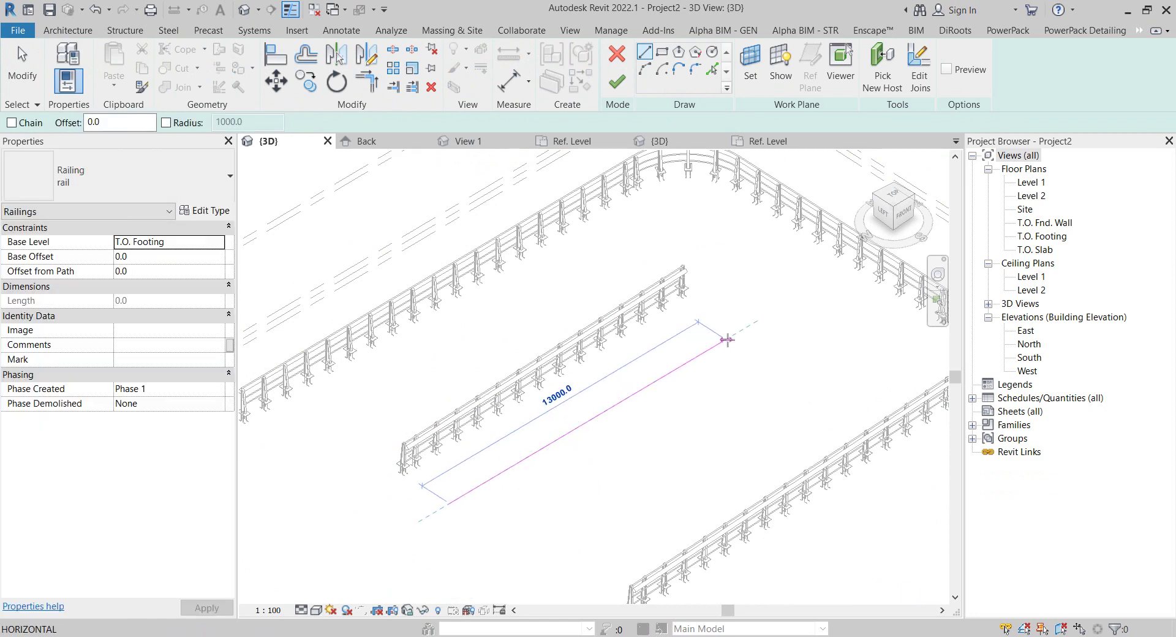
pyautogui.click(617, 82)
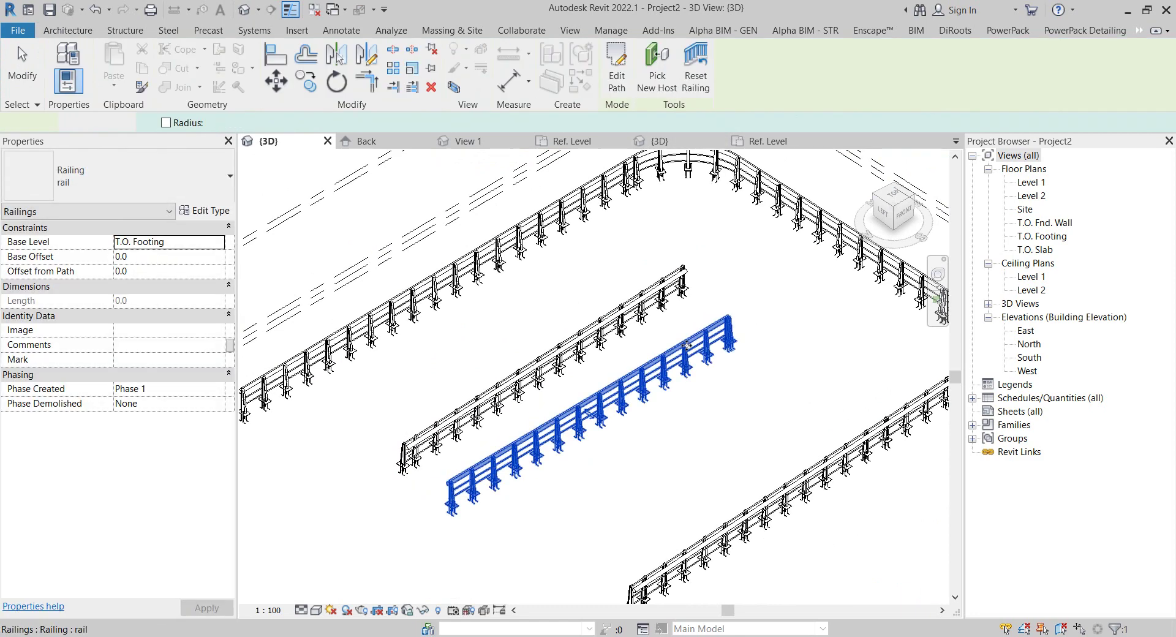
# - Sketch a third straight railing path running to the lower left beside the others
pyautogui.click(693, 414)
pyautogui.scroll(2, 695, 416)
pyautogui.moveTo(694, 417); pyautogui.dragTo(692, 392, button='middle')
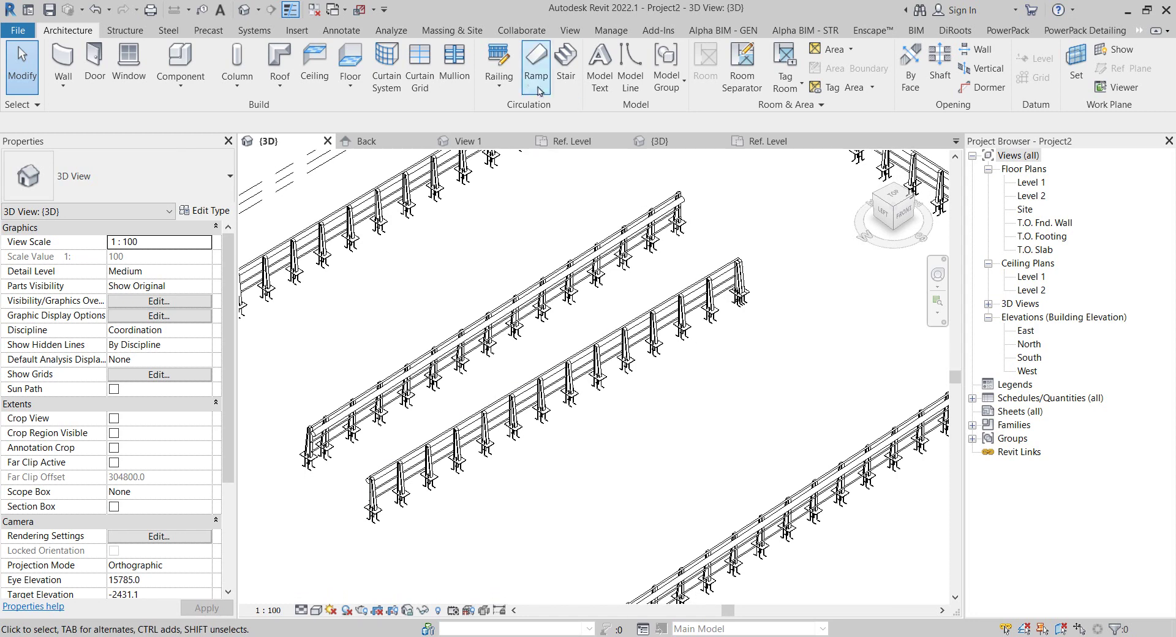
pyautogui.click(499, 84)
pyautogui.click(530, 112)
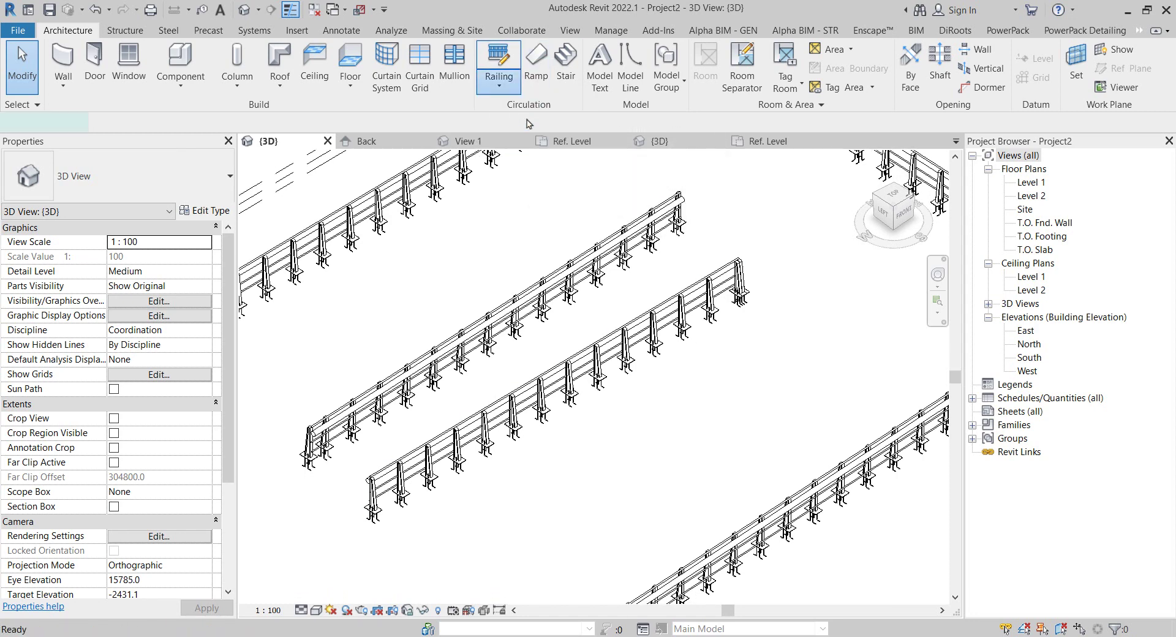
pyautogui.click(809, 313)
pyautogui.click(436, 565)
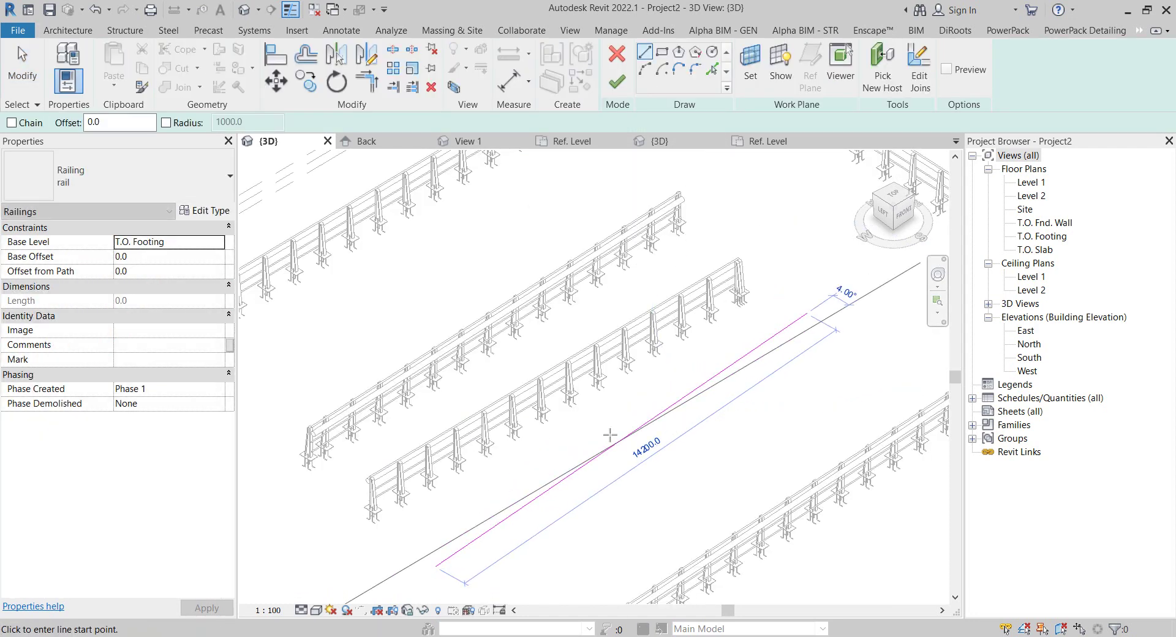
pyautogui.click(615, 84)
pyautogui.click(796, 264)
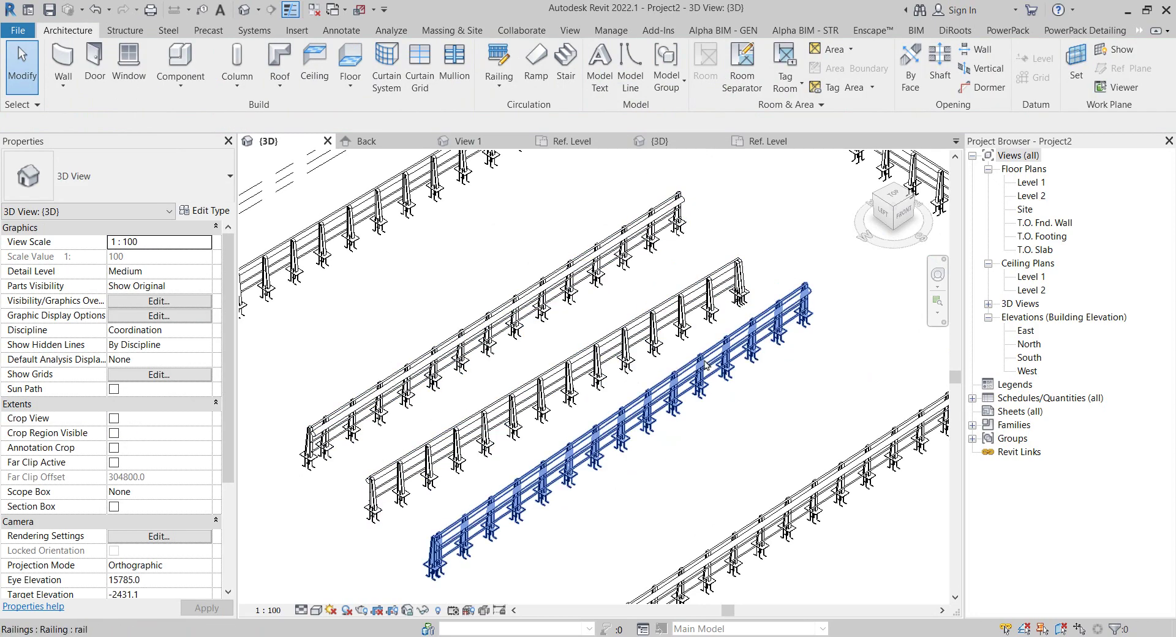
# - Zoom out to show all the railings, then go to the Level 1 floor plan
pyautogui.moveTo(543, 284)
pyautogui.mouseDown(button='middle')
pyautogui.moveTo(607, 438)
pyautogui.moveTo(587, 429)
pyautogui.mouseUp(button='middle')
pyautogui.scroll(-2, 610, 440)
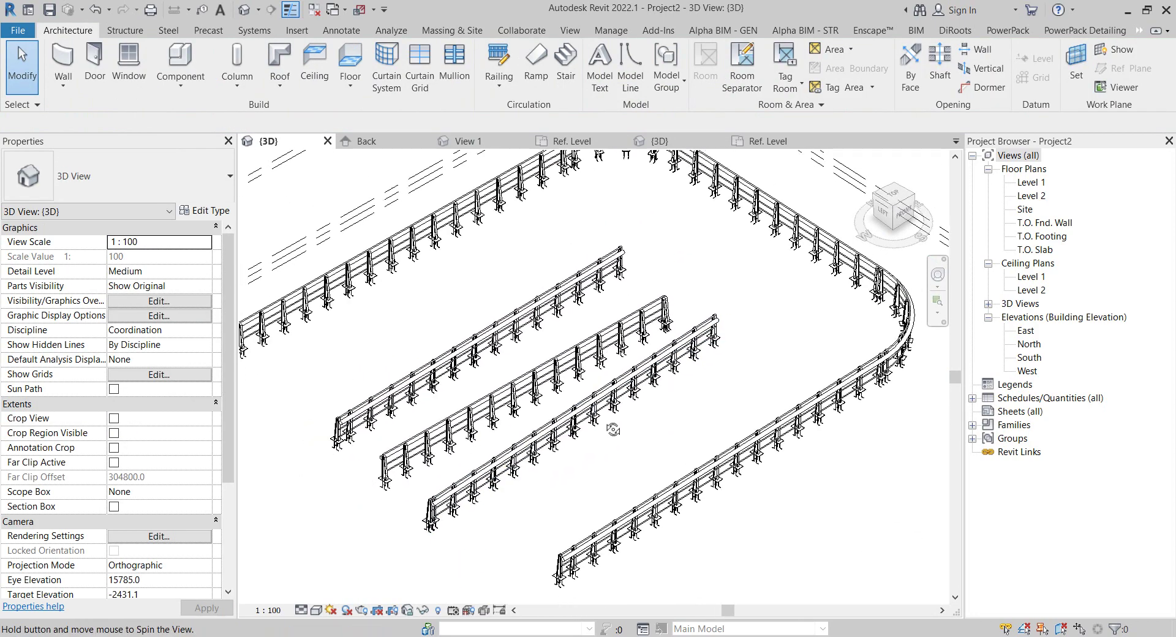
pyautogui.click(891, 205)
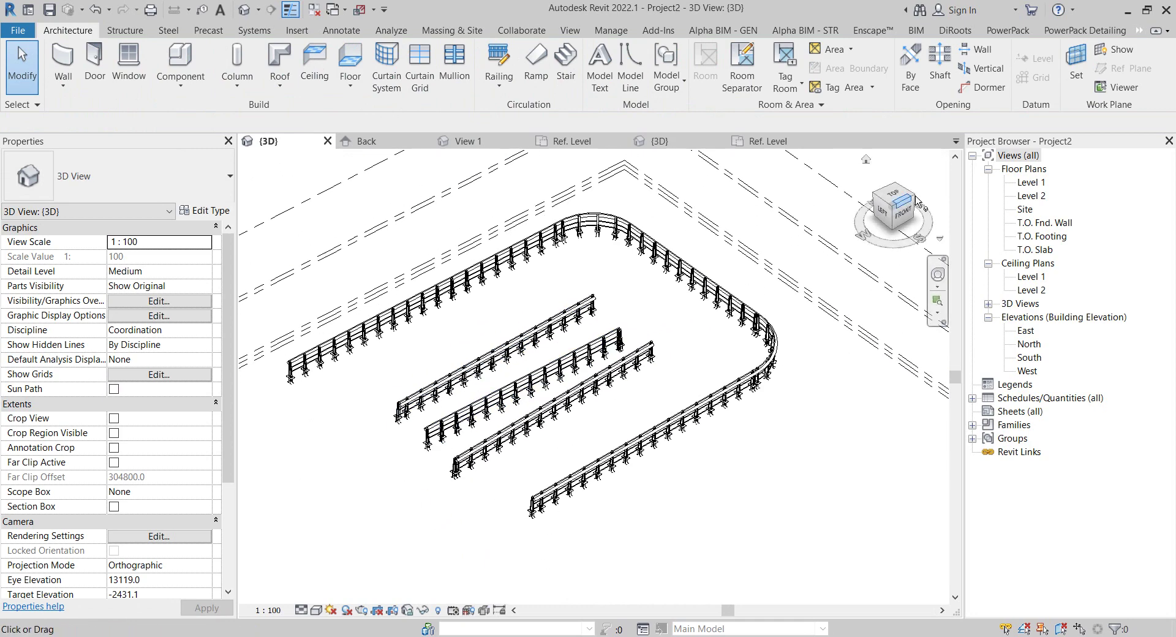
pyautogui.doubleClick(1029, 183)
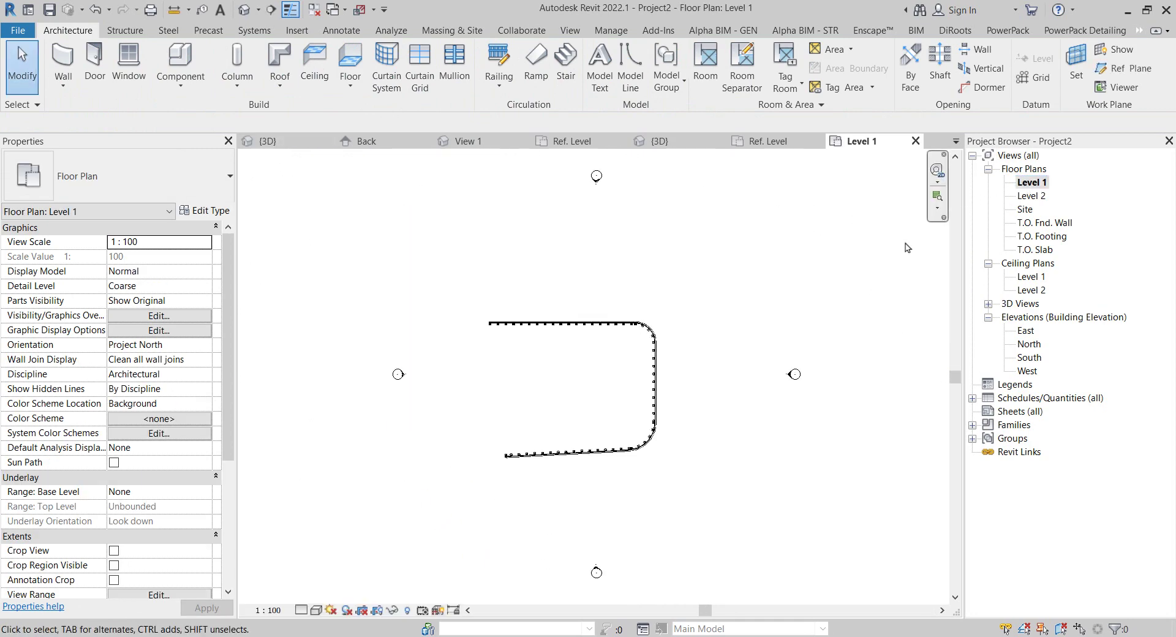
# - Draw a 13200 × 3300 rectangular structural floor boundary on Level 1 and finish it
pyautogui.scroll(2, 593, 341)
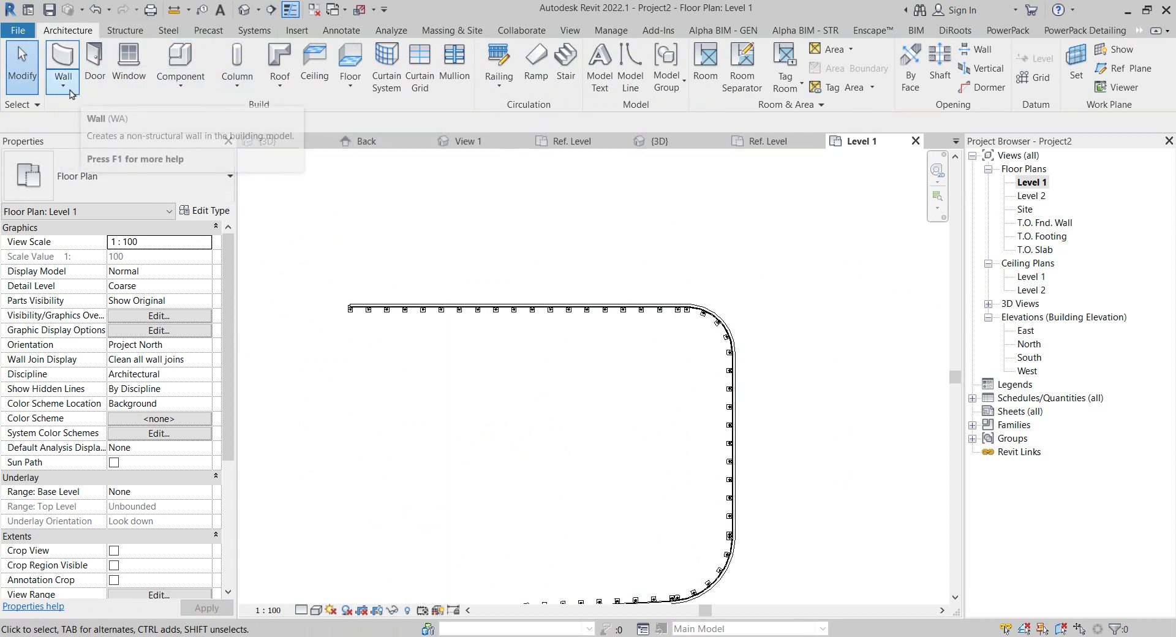
pyautogui.click(125, 30)
pyautogui.click(163, 86)
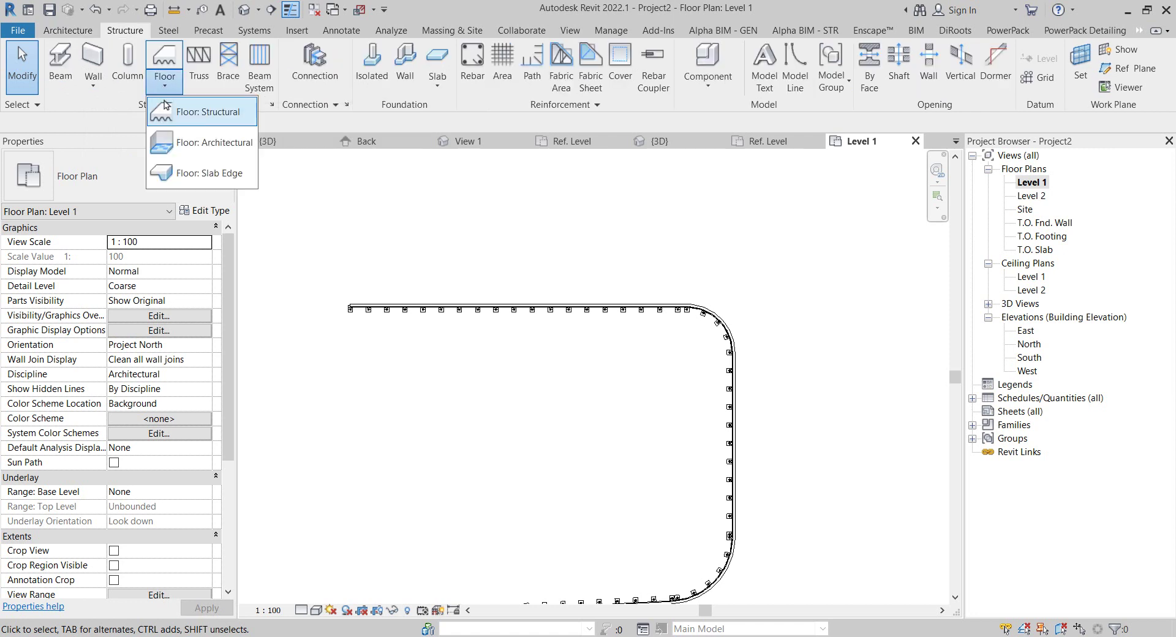
pyautogui.click(205, 113)
pyautogui.click(746, 50)
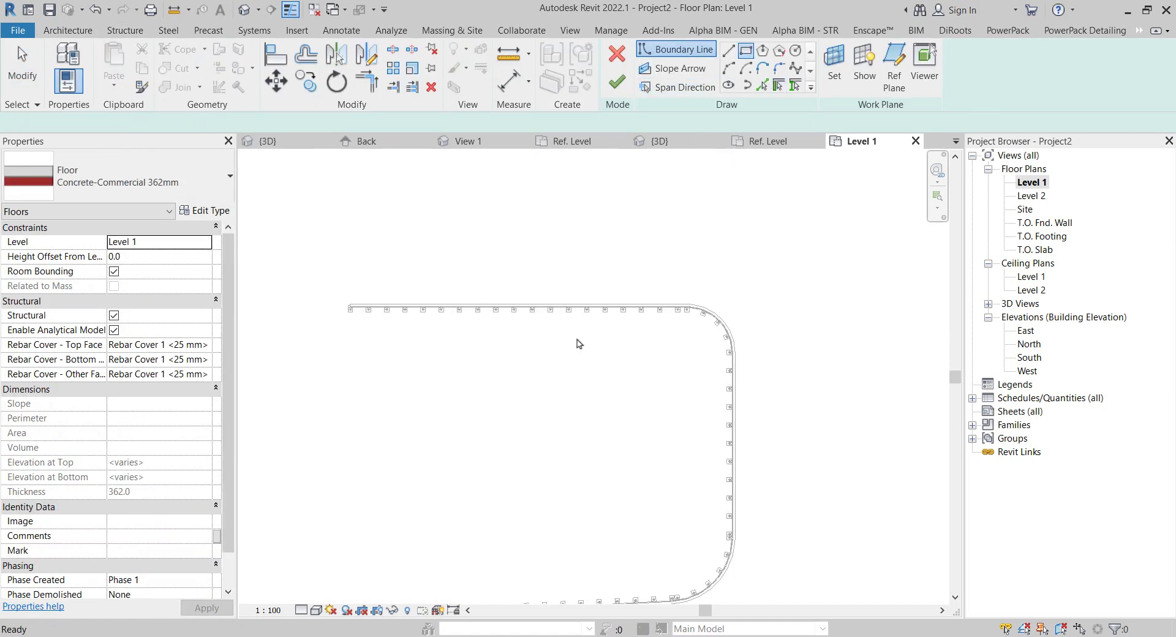
pyautogui.click(384, 402)
pyautogui.click(625, 461)
pyautogui.click(617, 81)
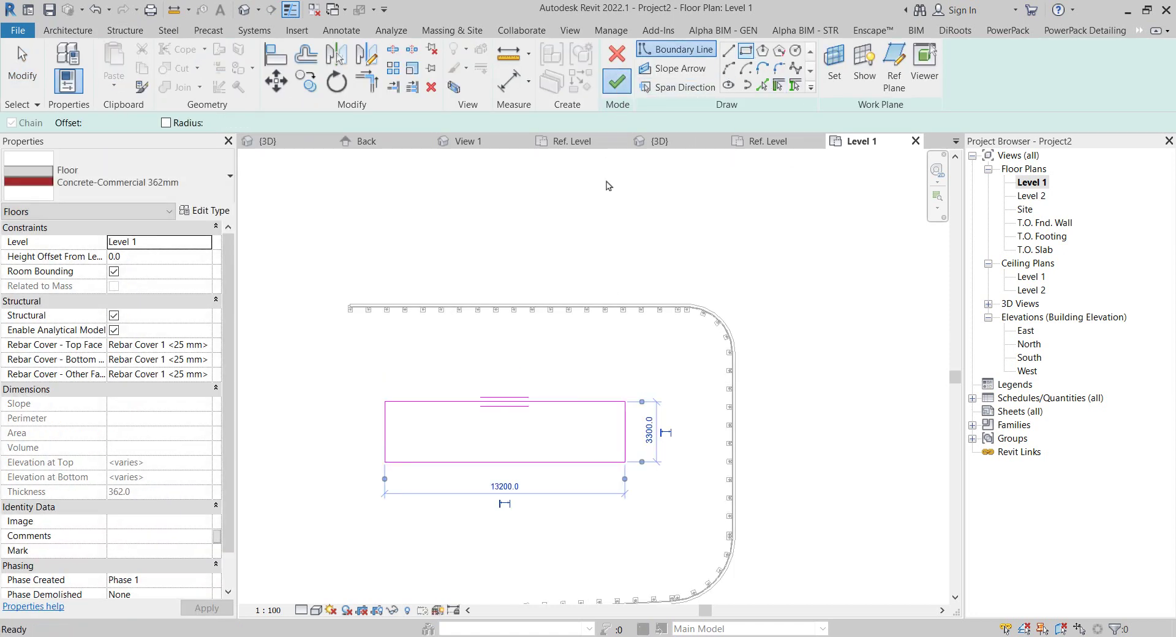
# - In the default 3D view, set the short inner railing's Base Level to Level 1
pyautogui.click(244, 12)
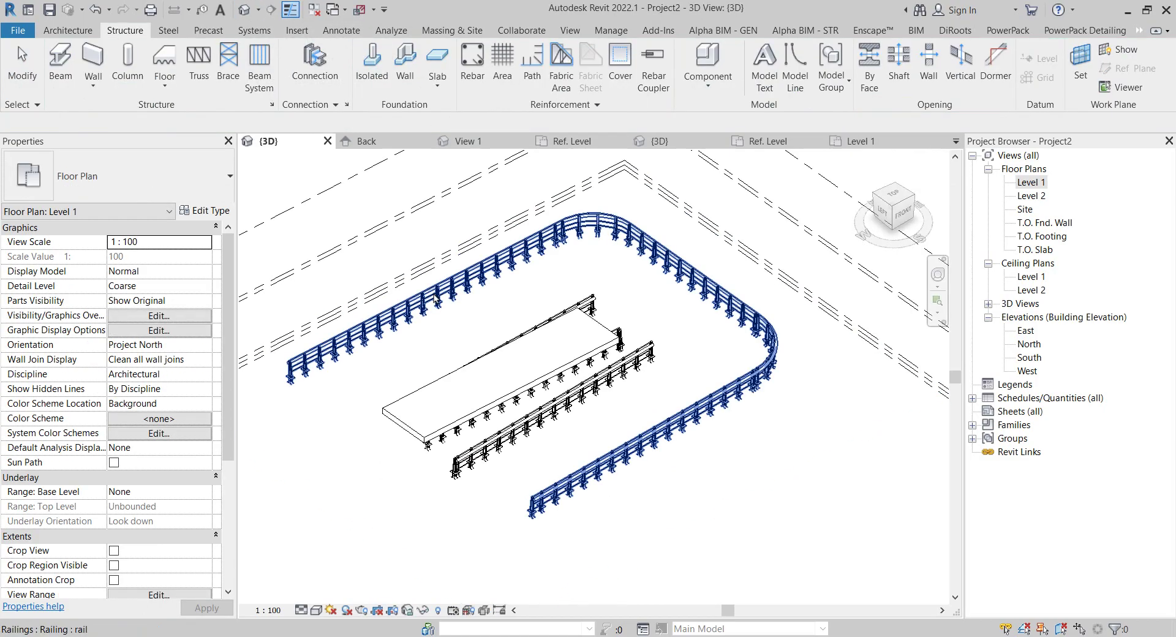
pyautogui.scroll(3, 527, 368)
pyautogui.moveTo(589, 399)
pyautogui.keyDown('shift'); pyautogui.mouseDown(button='middle')
pyautogui.moveTo(623, 427)
pyautogui.moveTo(564, 351)
pyautogui.mouseUp(button='middle'); pyautogui.keyUp('shift')
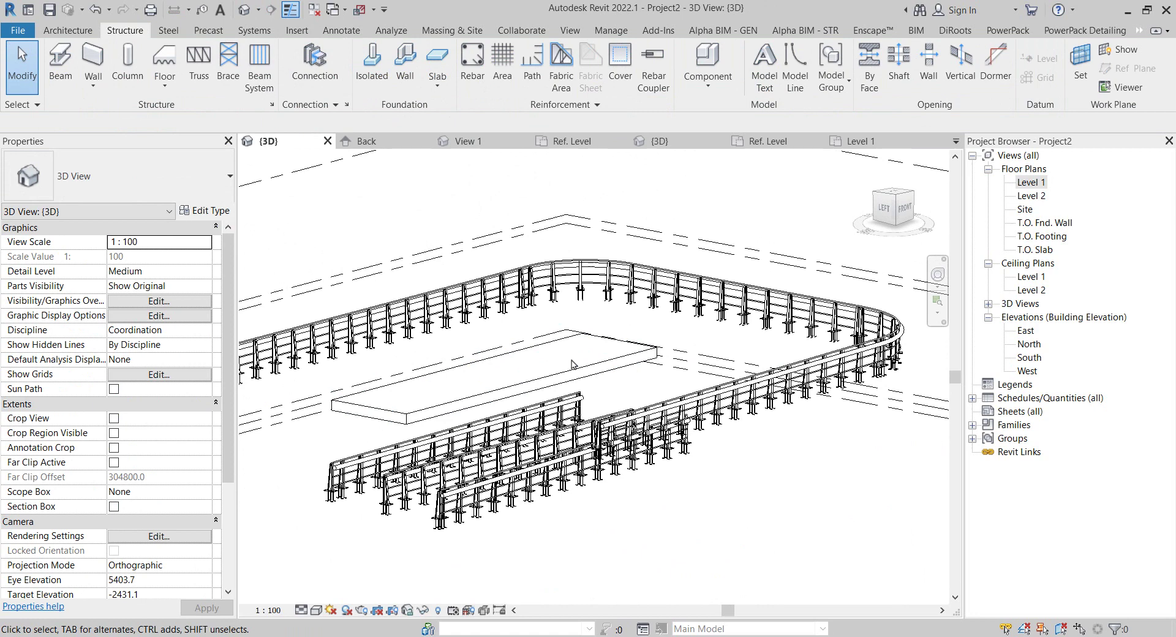
pyautogui.click(572, 363)
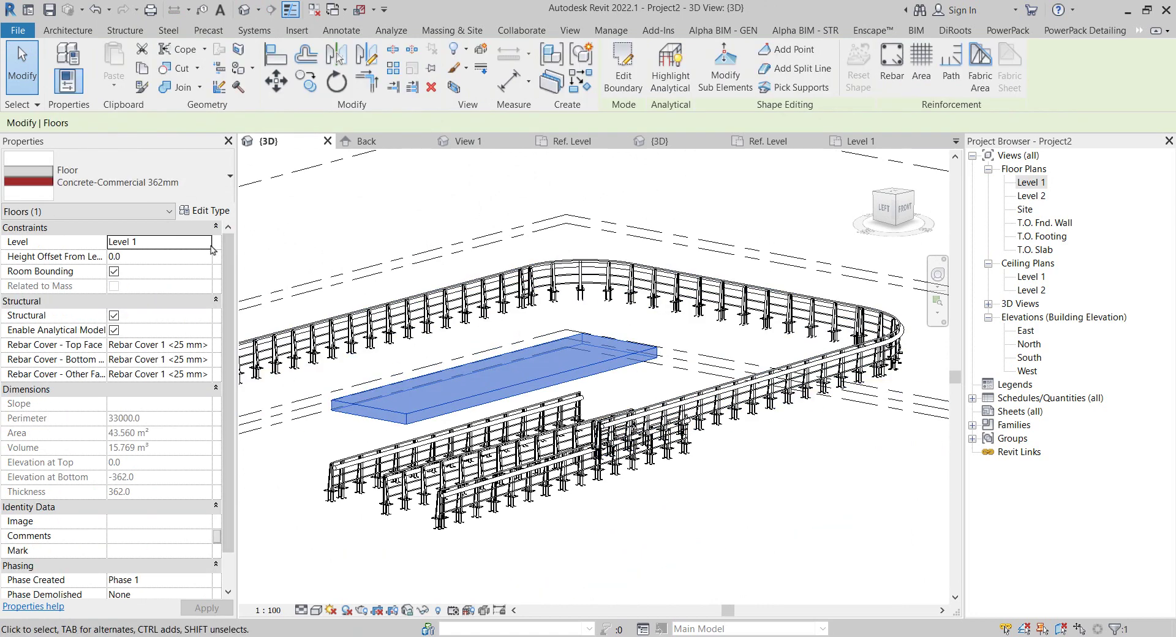
pyautogui.click(352, 450)
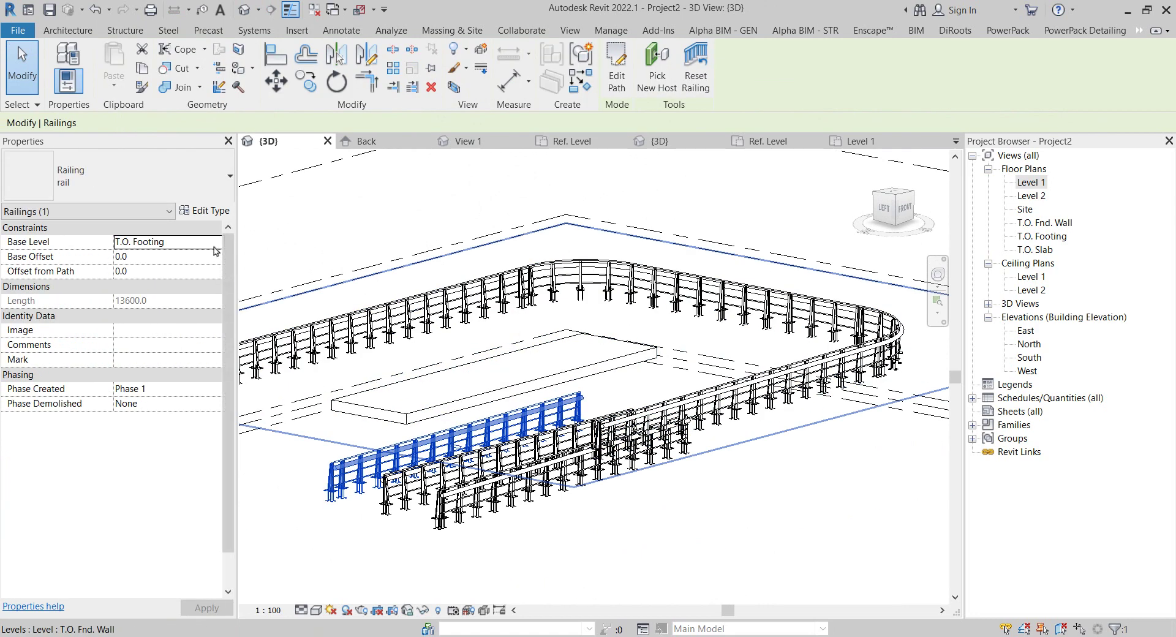
pyautogui.click(214, 247)
pyautogui.click(177, 306)
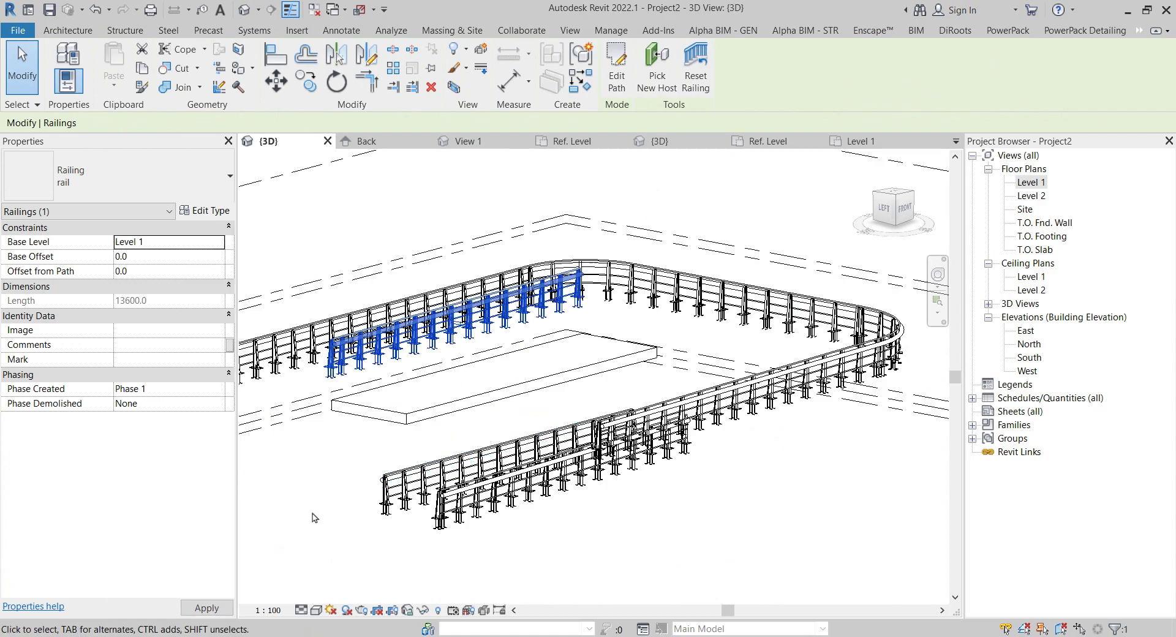
pyautogui.click(394, 580)
# - Try Pick New Host to host the inner railing on the floor slab
pyautogui.moveTo(466, 552)
pyautogui.keyDown('shift'); pyautogui.mouseDown(button='middle')
pyautogui.moveTo(394, 580)
pyautogui.moveTo(296, 513)
pyautogui.mouseUp(button='middle'); pyautogui.keyUp('shift')
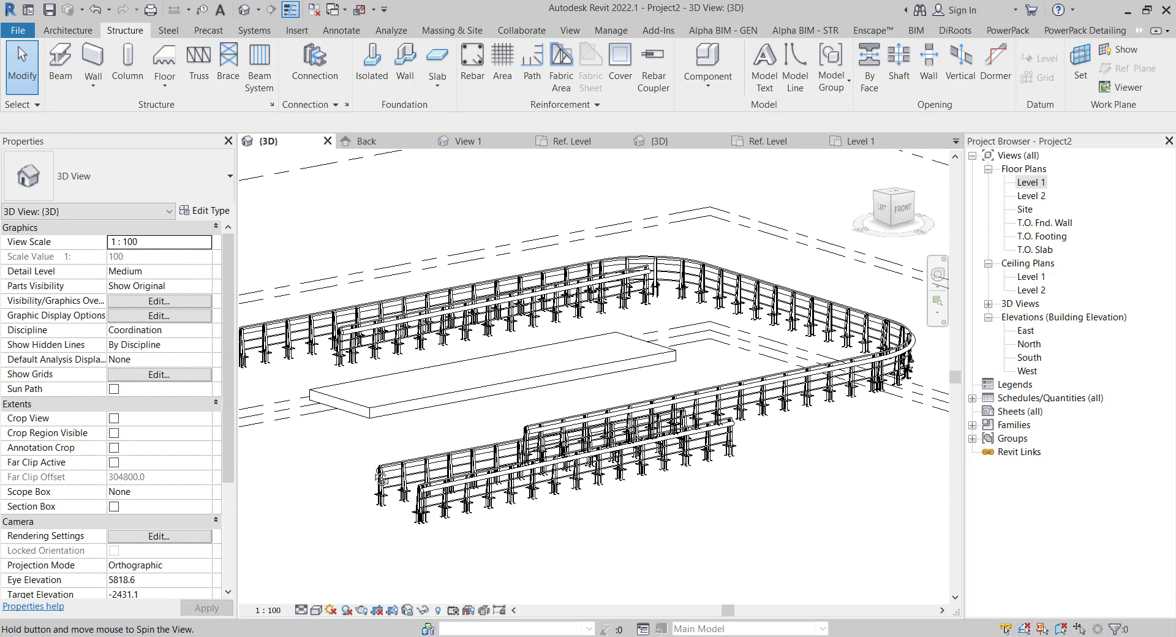
pyautogui.keyDown('shift'); pyautogui.moveTo(382, 478); pyautogui.dragTo(389, 326, button='middle'); pyautogui.keyUp('shift')
pyautogui.click(389, 325)
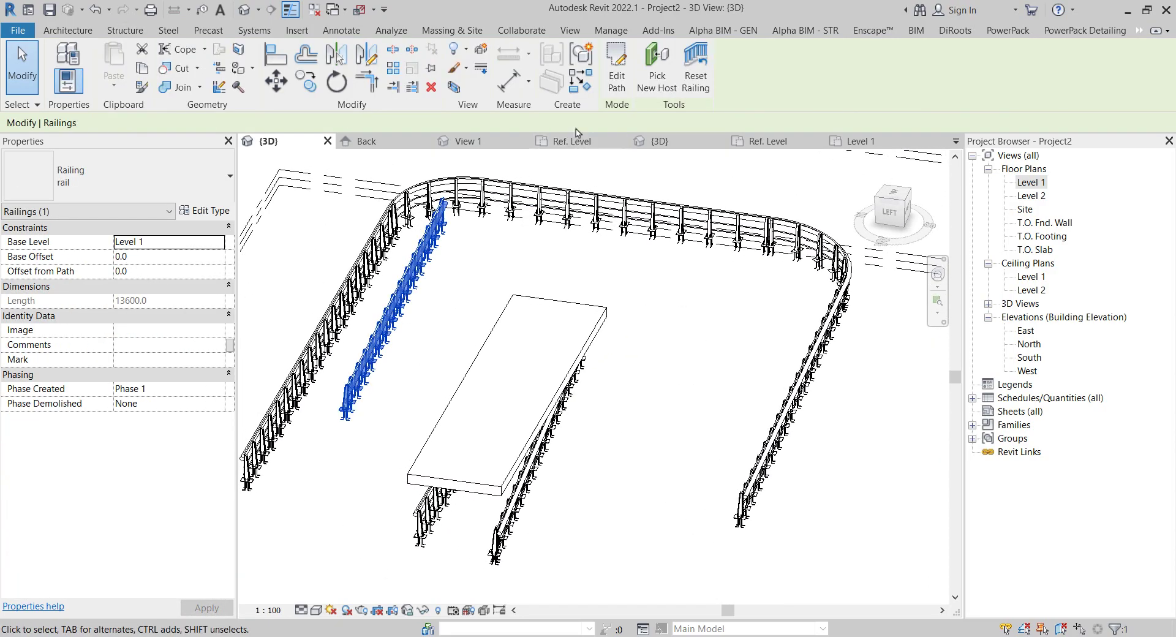
pyautogui.click(657, 67)
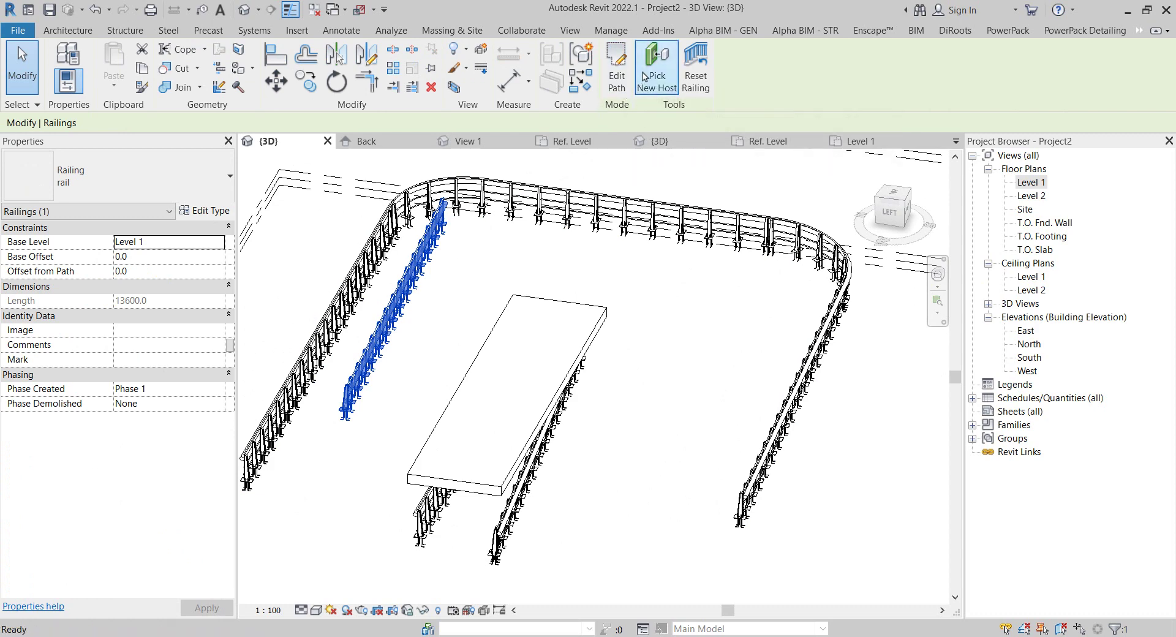
pyautogui.click(494, 351)
pyautogui.click(498, 377)
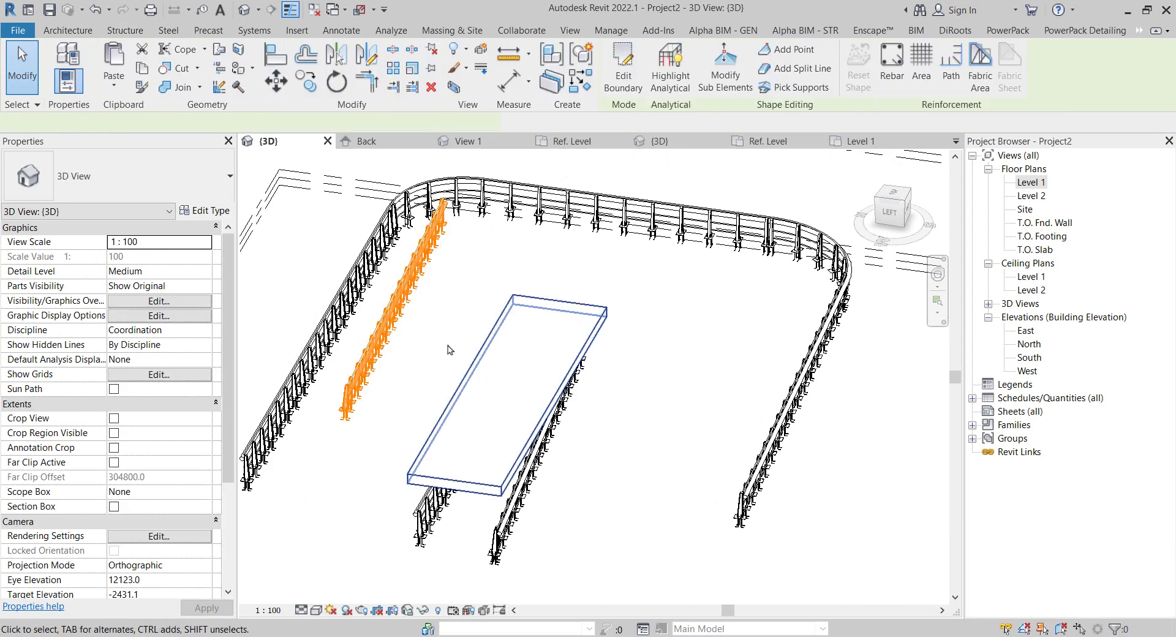
pyautogui.press('Escape')
# - Open the inner left railing's sketched path with Edit Path and finish it unchanged
pyautogui.keyDown('shift'); pyautogui.moveTo(397, 324); pyautogui.dragTo(427, 433, button='middle'); pyautogui.keyUp('shift')
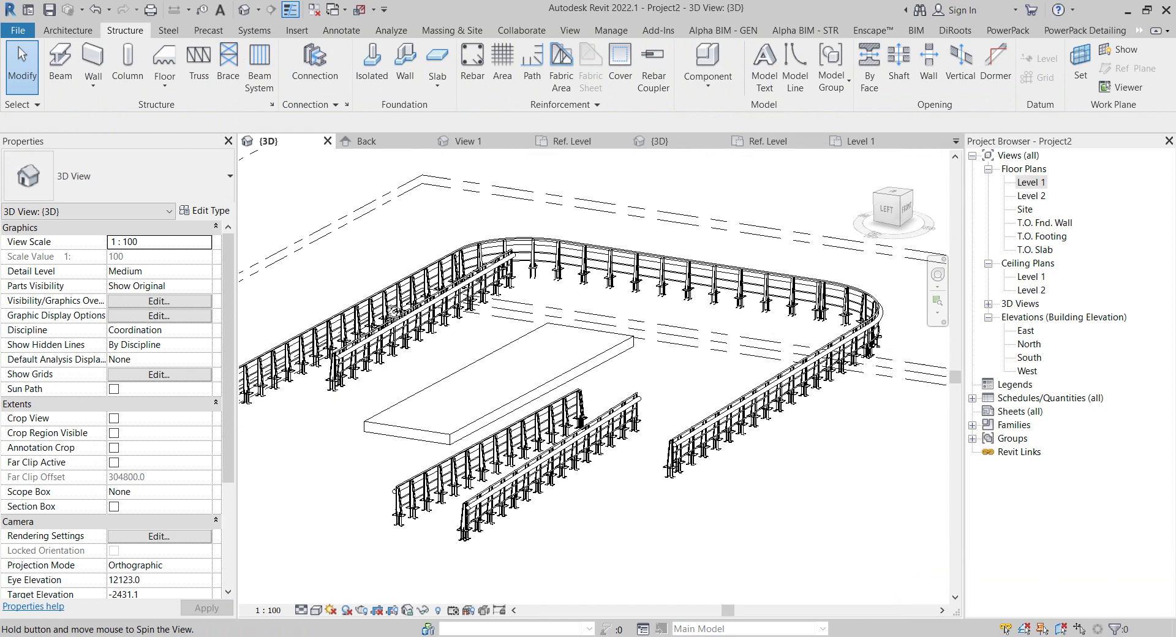
pyautogui.click(439, 309)
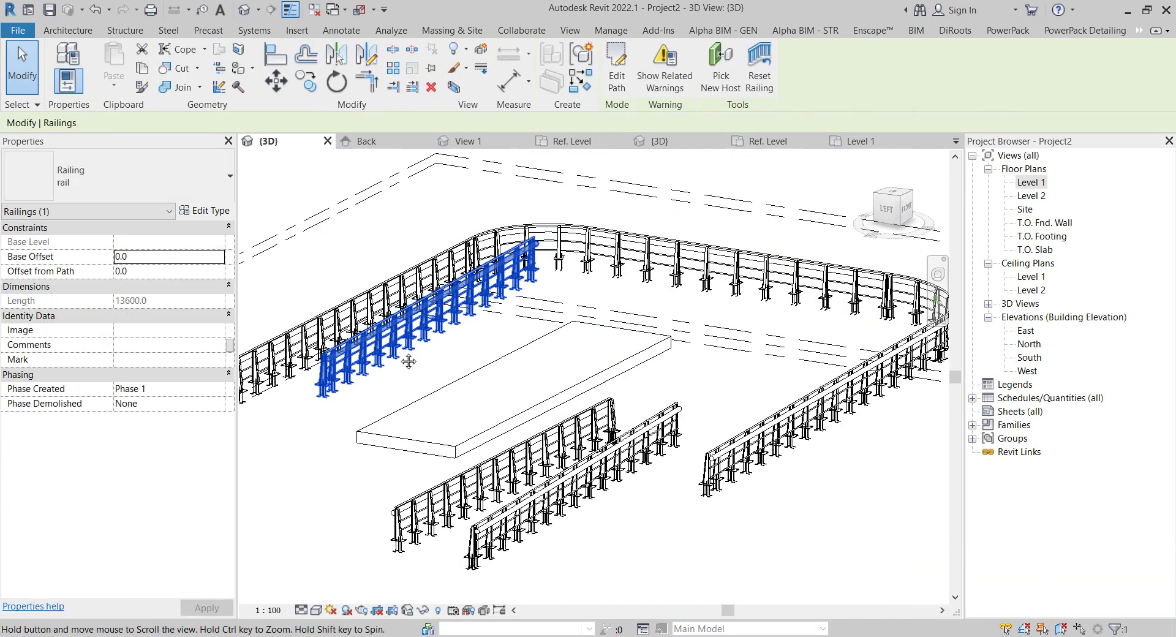
pyautogui.keyDown('shift'); pyautogui.moveTo(438, 309); pyautogui.dragTo(467, 341, button='middle'); pyautogui.keyUp('shift')
pyautogui.click(616, 68)
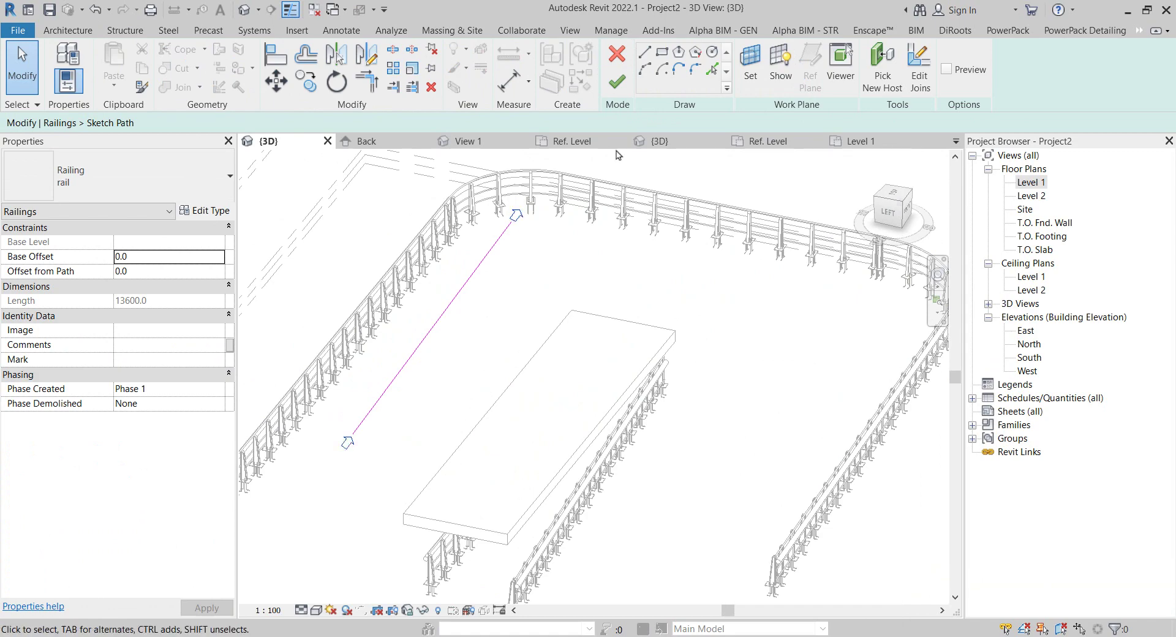
pyautogui.click(617, 81)
pyautogui.click(551, 306)
pyautogui.scroll(2, 438, 329)
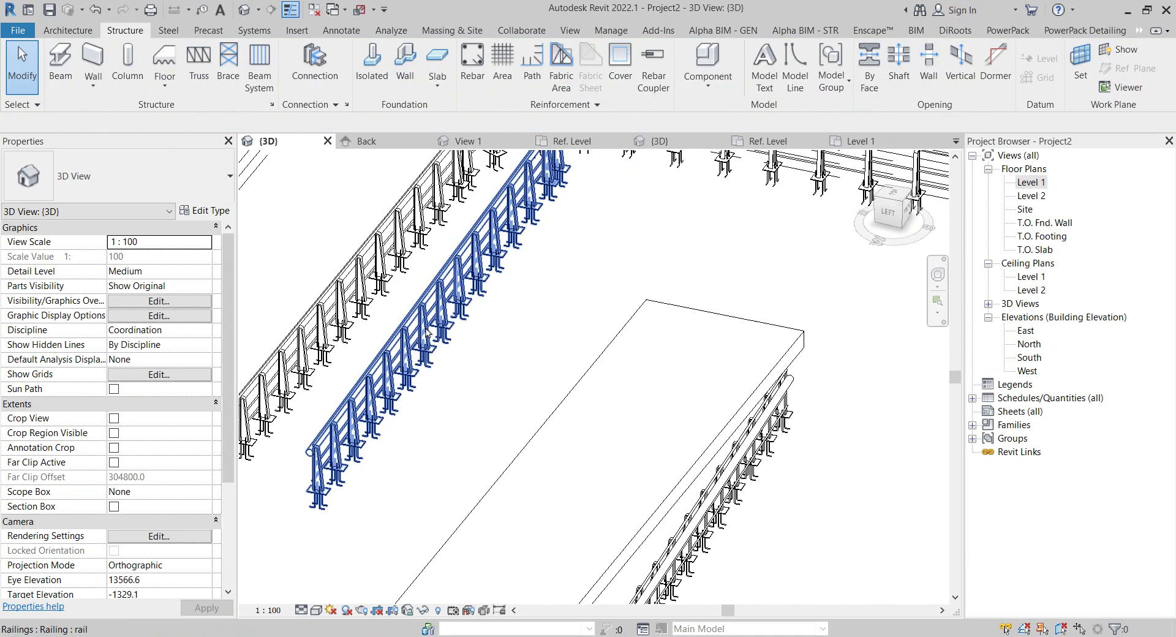
pyautogui.scroll(-2, 519, 350)
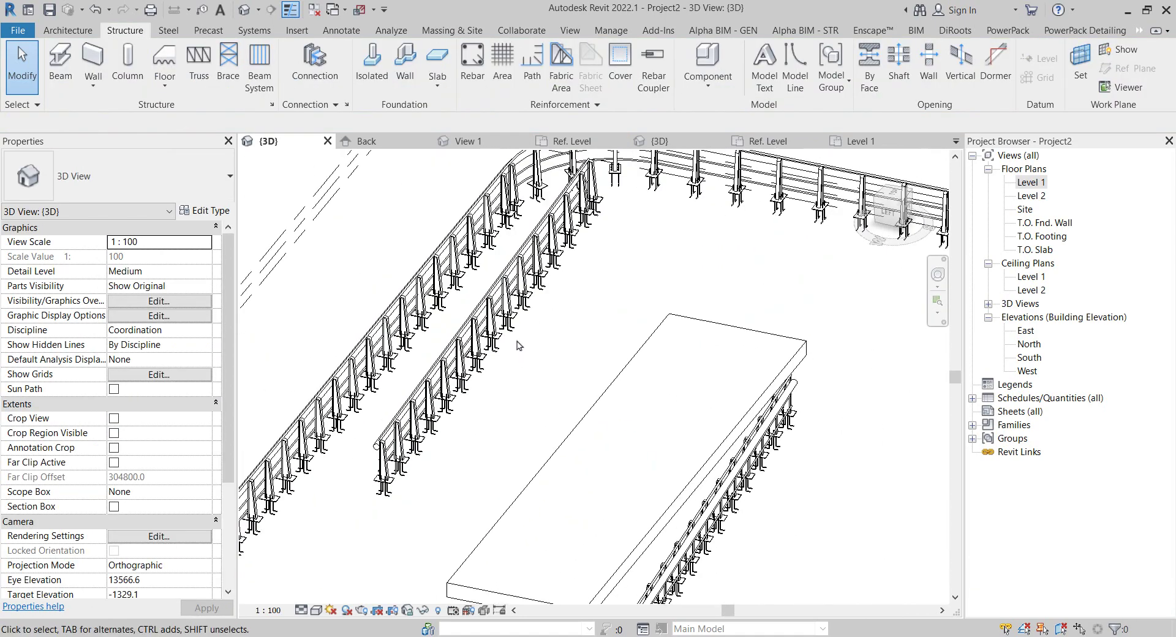
# - Select the inner railing within the loop and orbit around it without changing anything
pyautogui.keyDown('shift'); pyautogui.moveTo(518, 345); pyautogui.dragTo(469, 355, button='middle'); pyautogui.keyUp('shift')
pyautogui.click(470, 355)
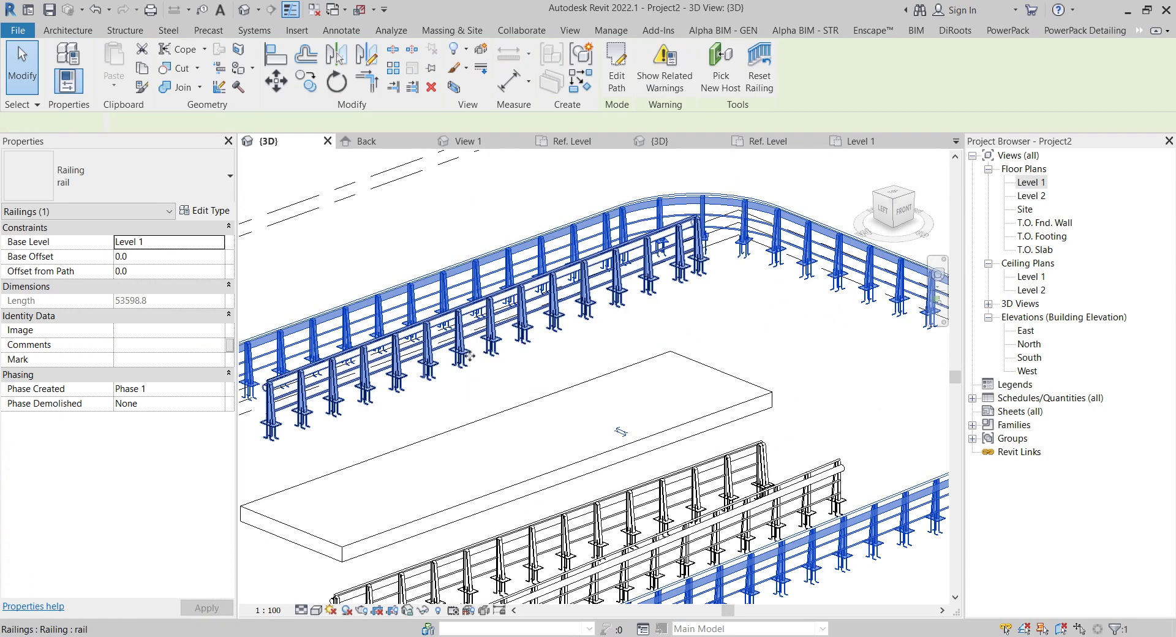
pyautogui.click(470, 355)
pyautogui.rightClick(555, 351)
pyautogui.click(587, 281)
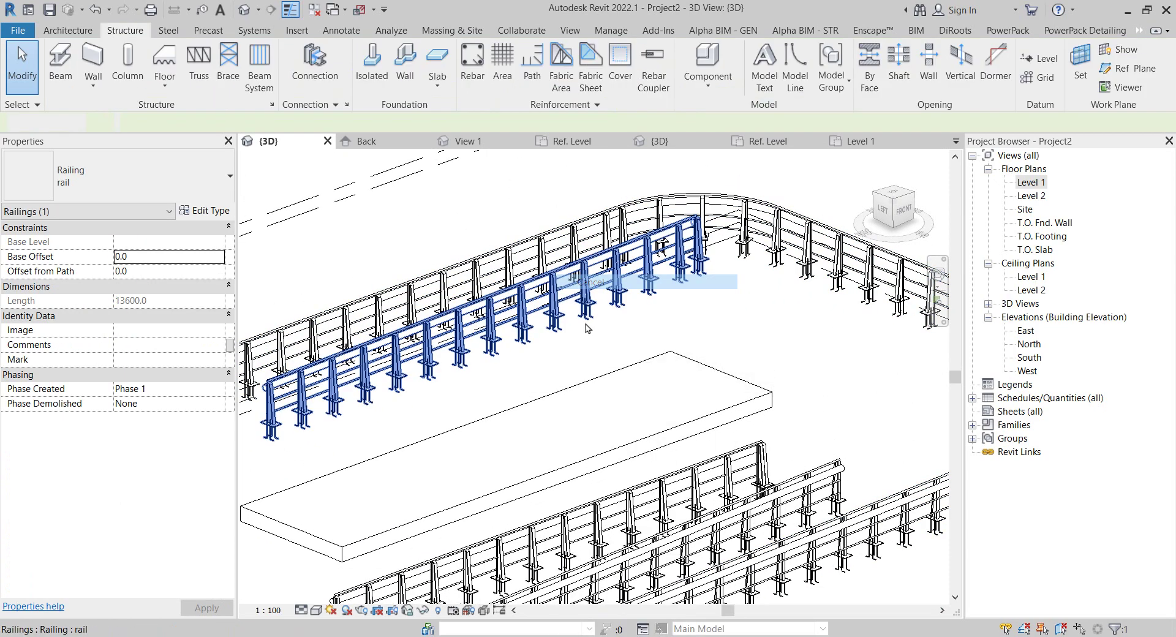
pyautogui.scroll(2, 520, 373)
pyautogui.scroll(4, 460, 414)
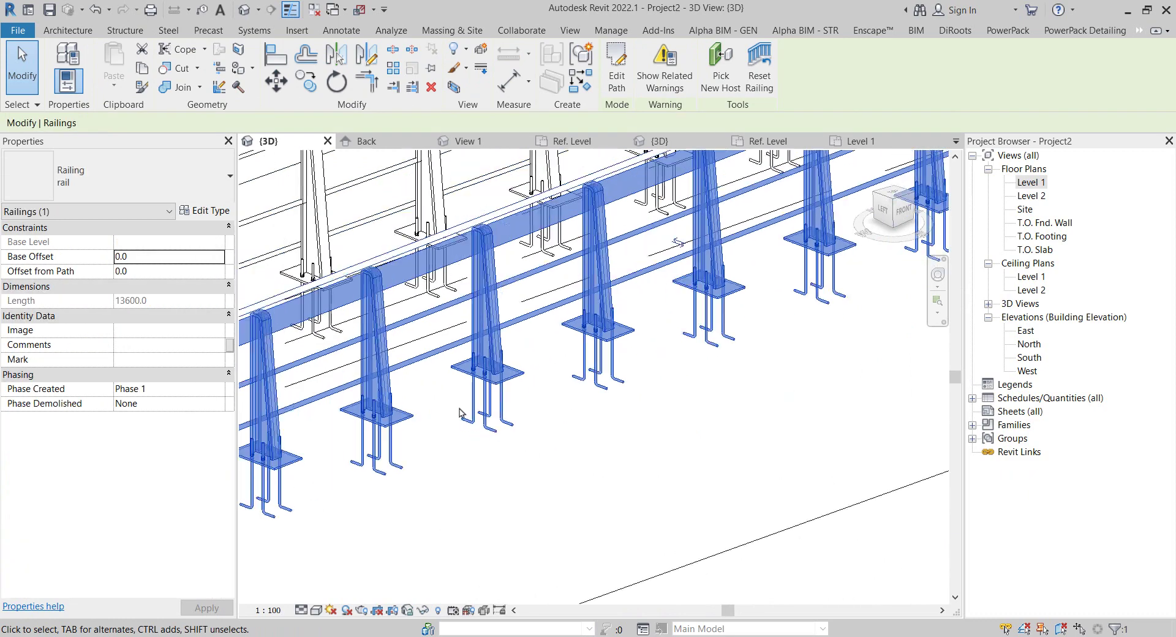
pyautogui.scroll(-5, 460, 413)
pyautogui.keyDown('shift'); pyautogui.moveTo(461, 413); pyautogui.dragTo(702, 437, button='middle'); pyautogui.keyUp('shift')
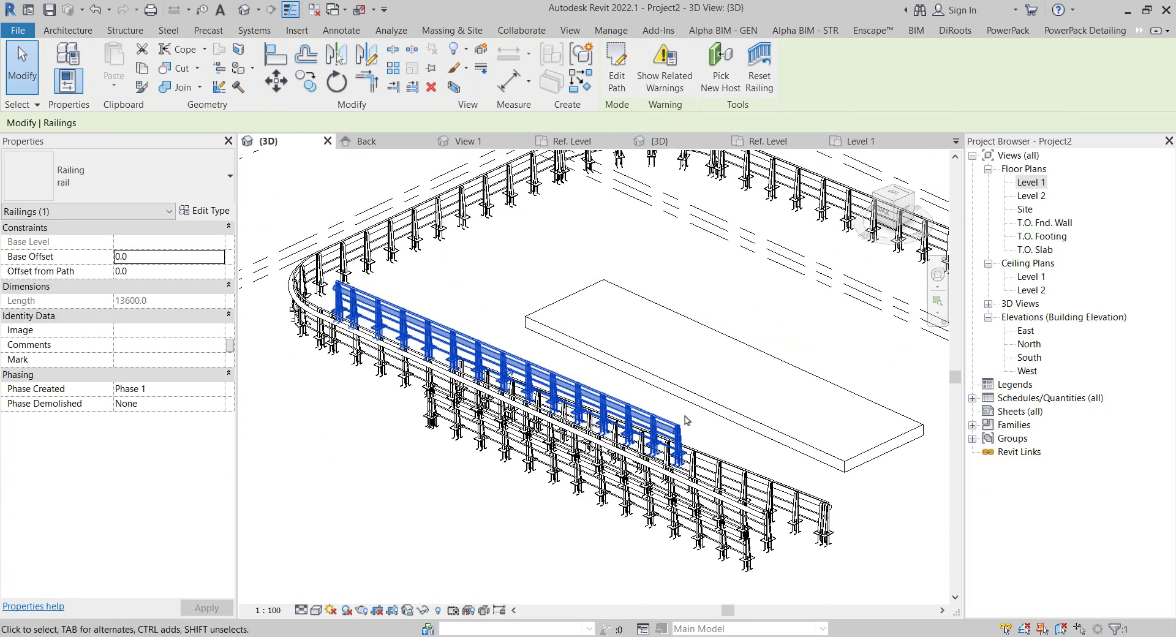
pyautogui.click(686, 420)
# - Zoom and orbit to a top-down angle to inspect the railing at slab level
pyautogui.scroll(3, 472, 255)
pyautogui.scroll(3, 472, 255)
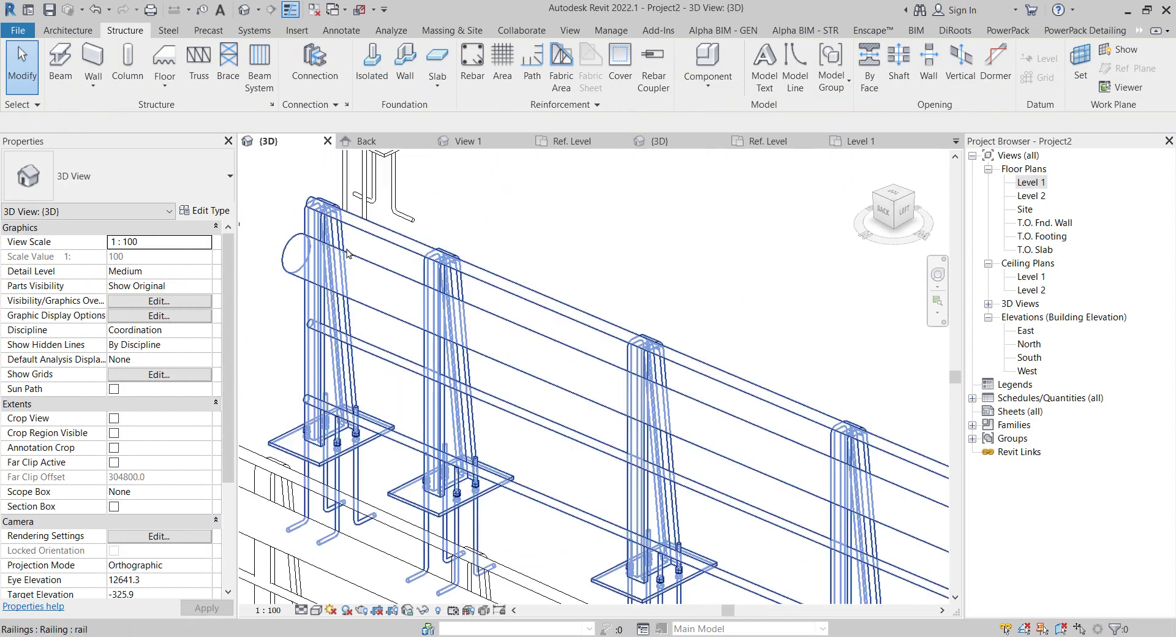
pyautogui.click(472, 255)
pyautogui.scroll(-2, 472, 255)
pyautogui.moveTo(472, 255)
pyautogui.keyDown('shift'); pyautogui.mouseDown(button='middle')
pyautogui.moveTo(612, 433)
pyautogui.moveTo(481, 486)
pyautogui.moveTo(581, 468)
pyautogui.mouseUp(button='middle'); pyautogui.keyUp('shift')
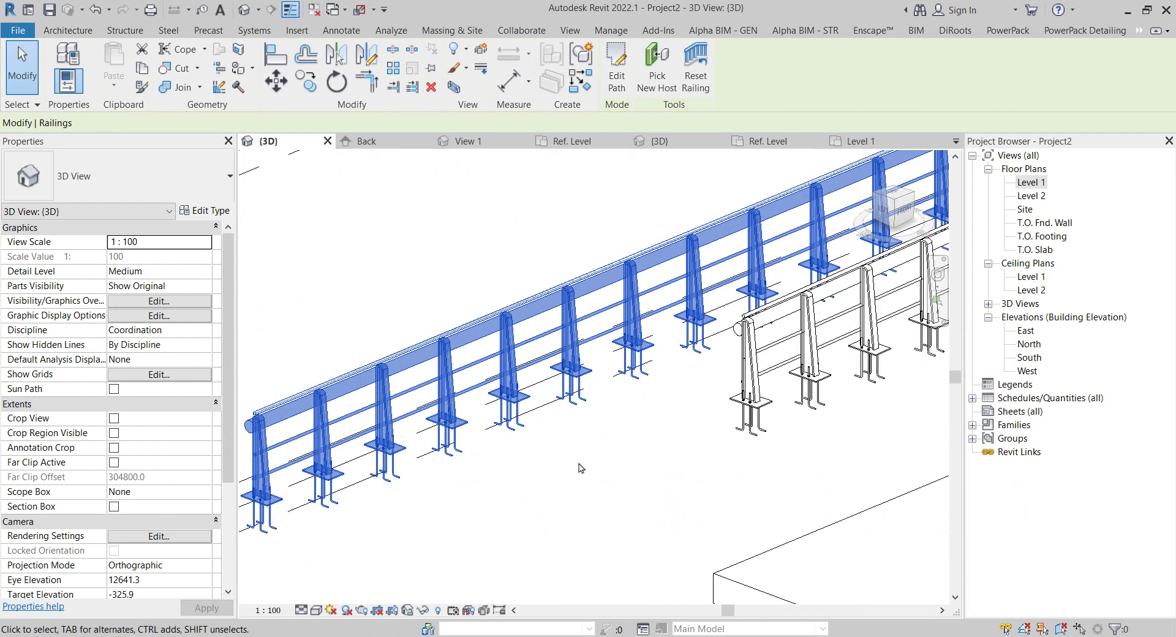
pyautogui.click(581, 469)
pyautogui.scroll(3, 581, 468)
pyautogui.scroll(3, 581, 468)
pyautogui.click(702, 466)
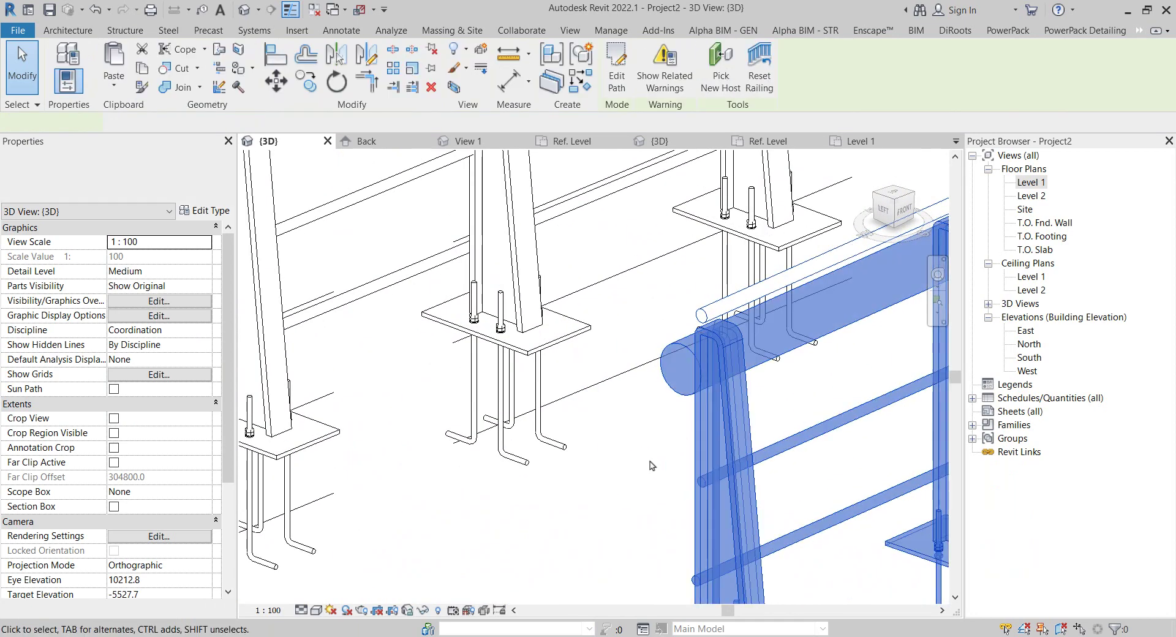
pyautogui.click(651, 466)
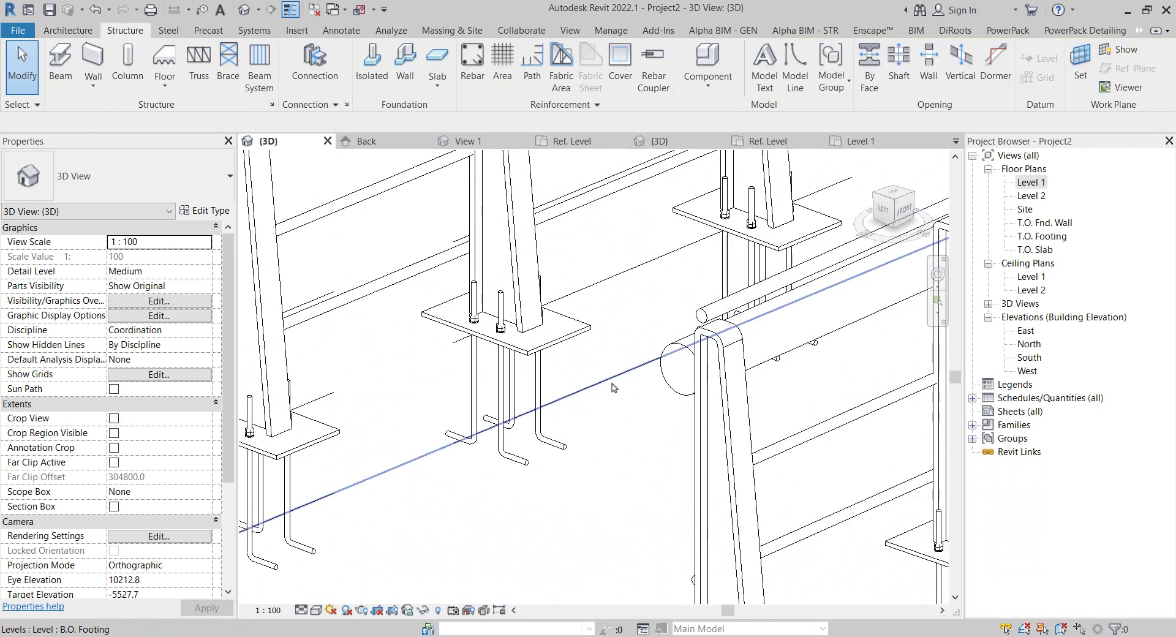
# - Close all view tabs except the 3D view and expand Families > Profiles to the 150 family
pyautogui.click(315, 10)
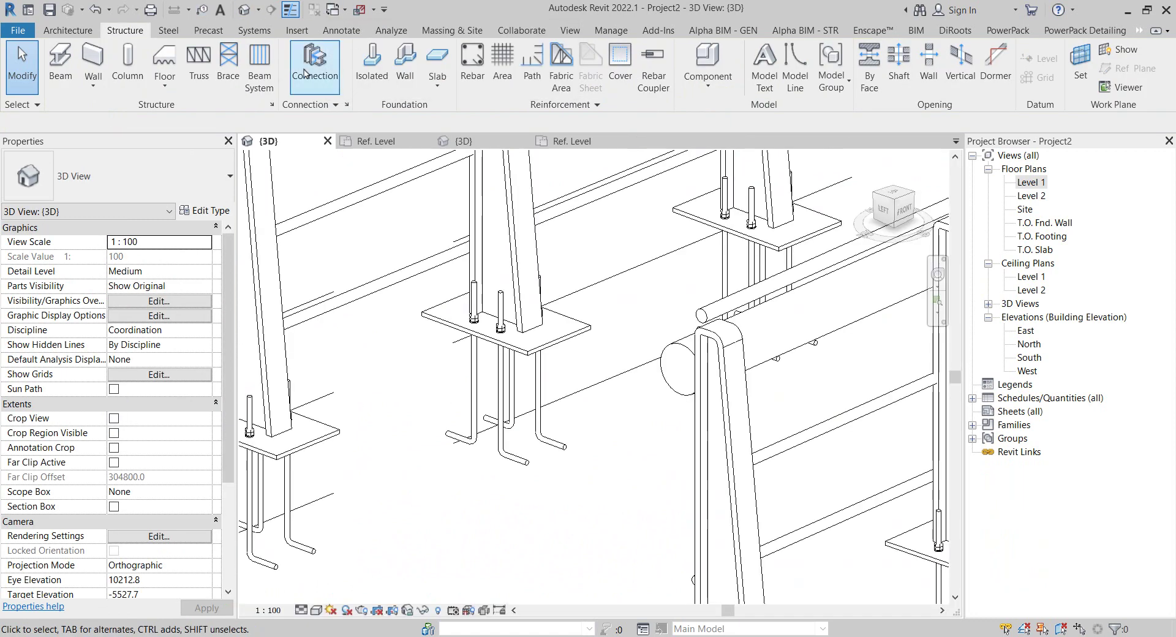
pyautogui.click(973, 425)
pyautogui.scroll(-1, 1000, 418)
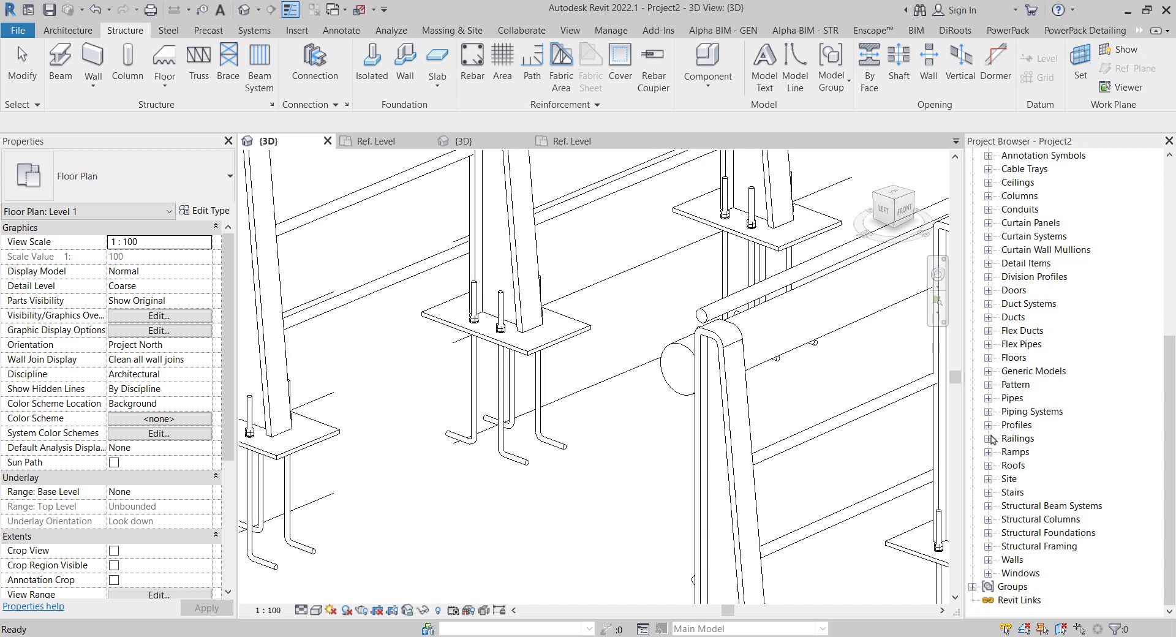
pyautogui.click(989, 425)
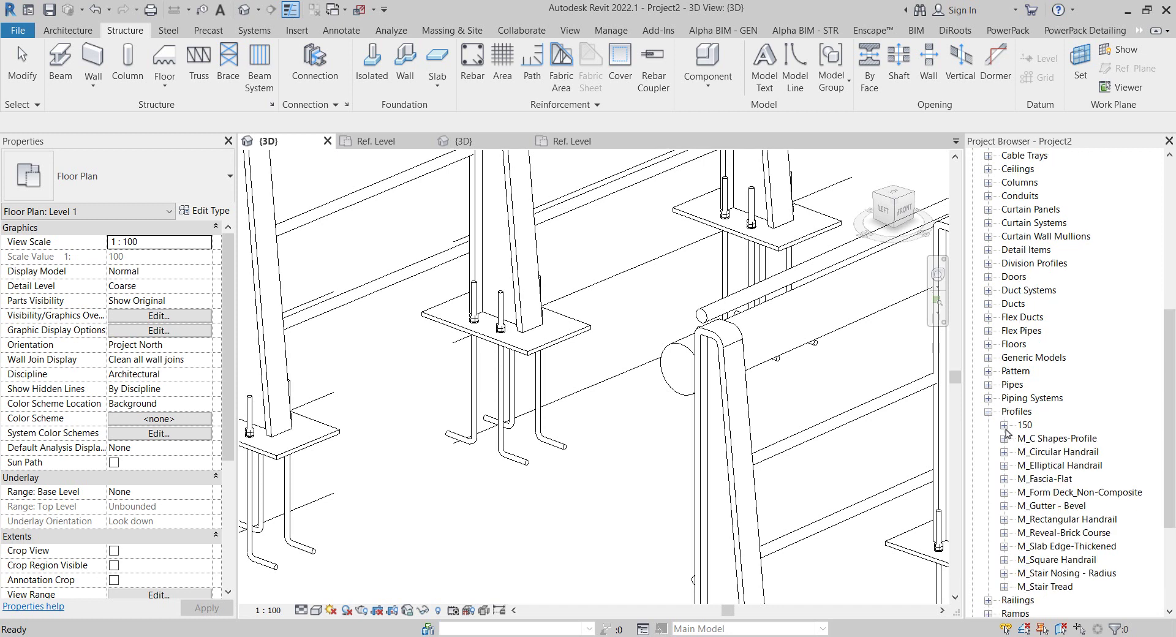
pyautogui.click(1004, 425)
# - Duplicate the 150 profile type as a new type named 120
pyautogui.rightClick(1027, 429)
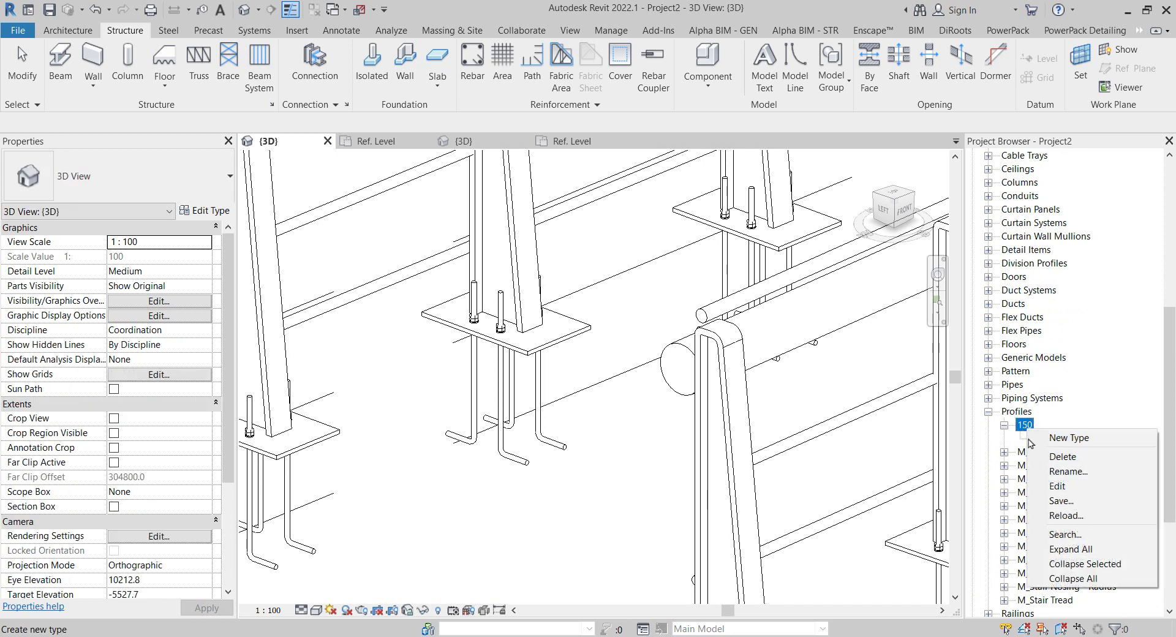
pyautogui.click(1035, 439)
pyautogui.rightClick(1035, 439)
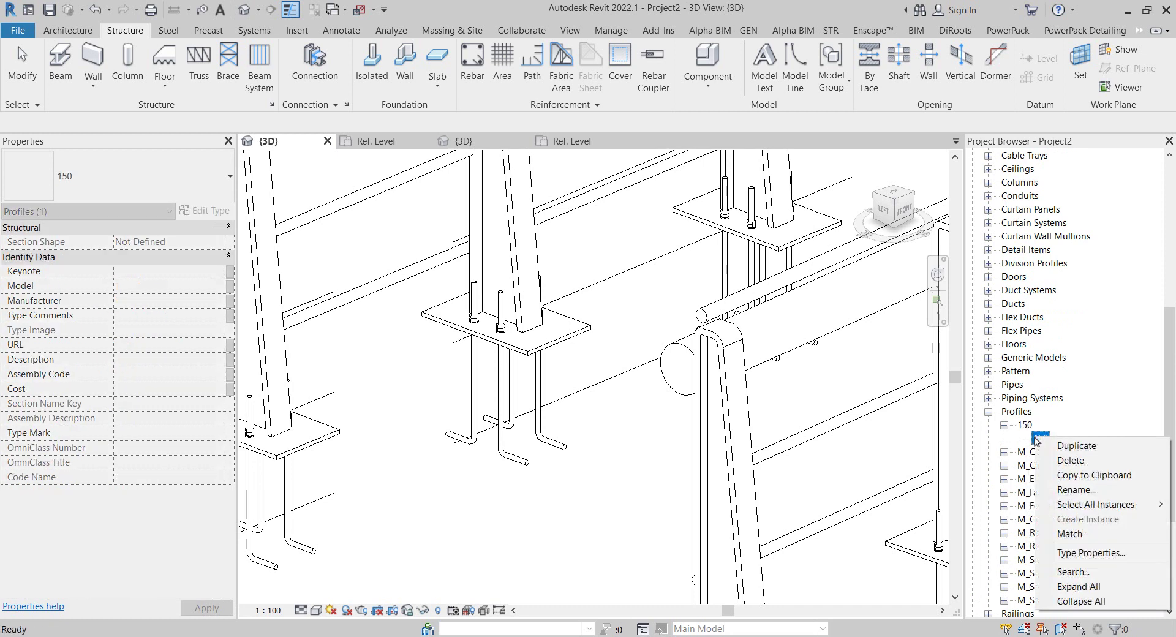
pyautogui.click(1049, 445)
pyautogui.write('120')
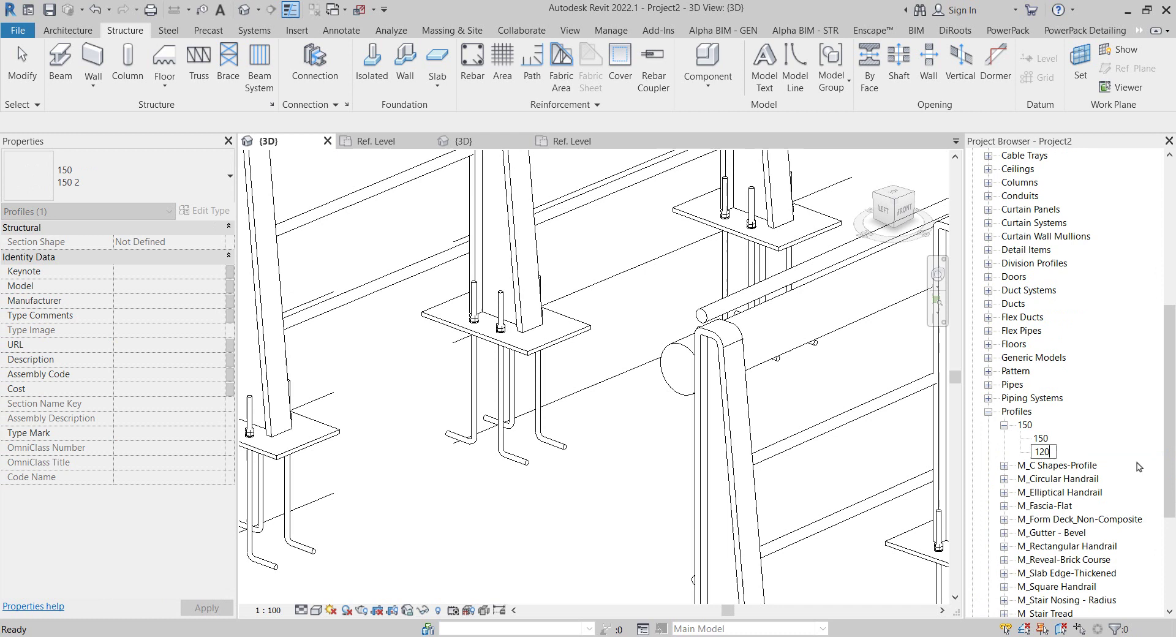
pyautogui.press('Return')
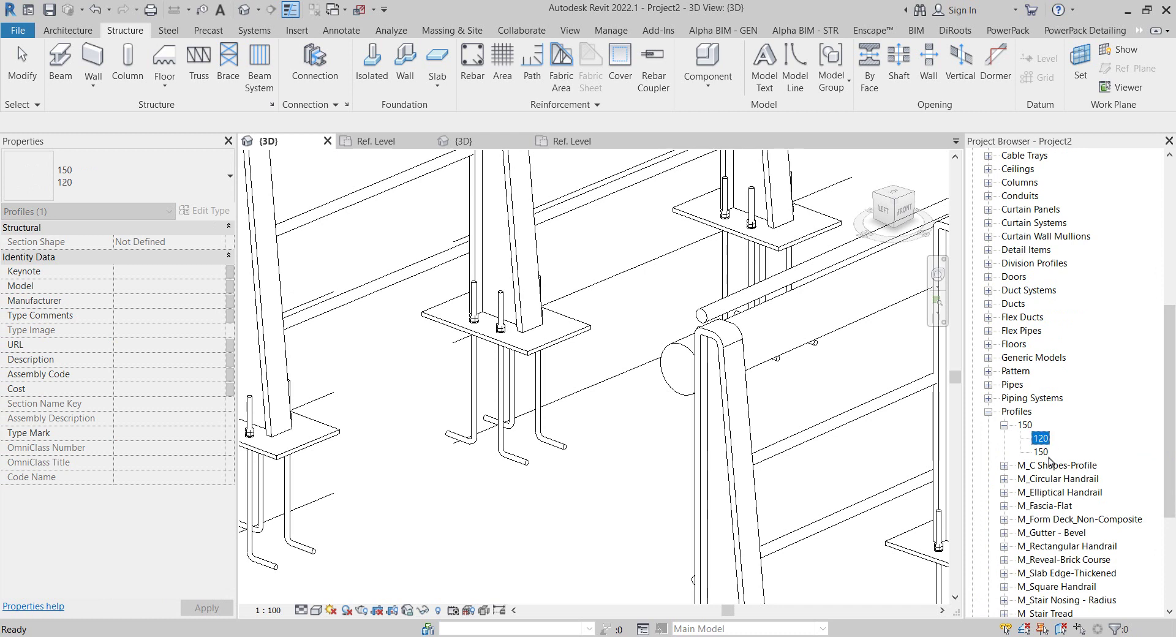
# - Open the 120 type's properties, compare the 120 and 150 types, and close the dialog
pyautogui.rightClick(1042, 440)
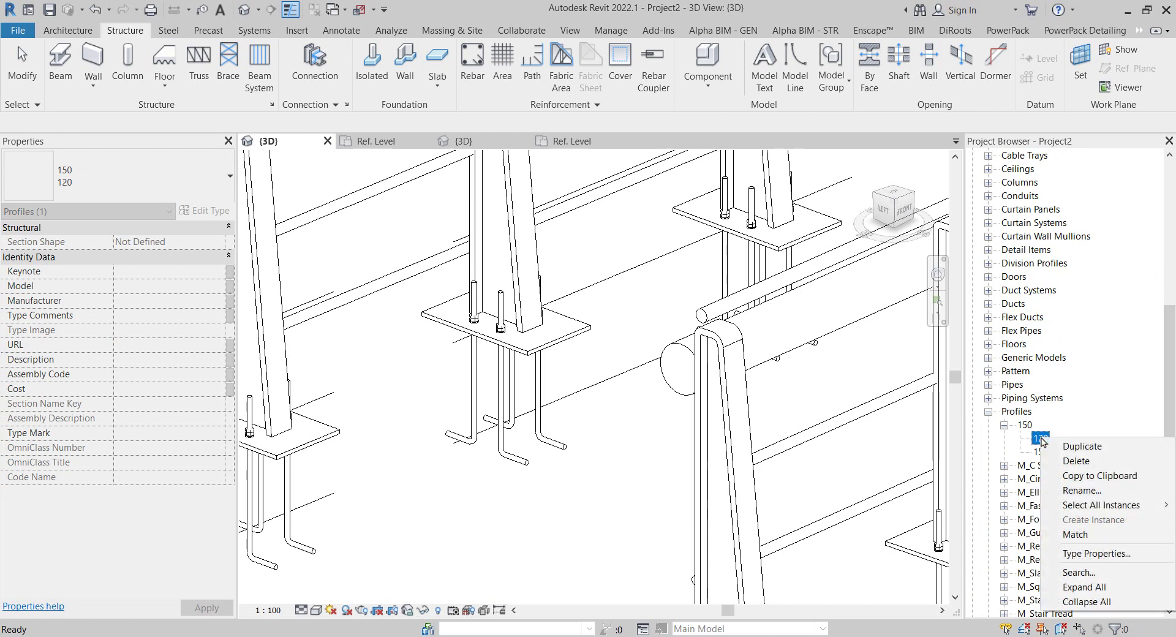
pyautogui.click(1097, 553)
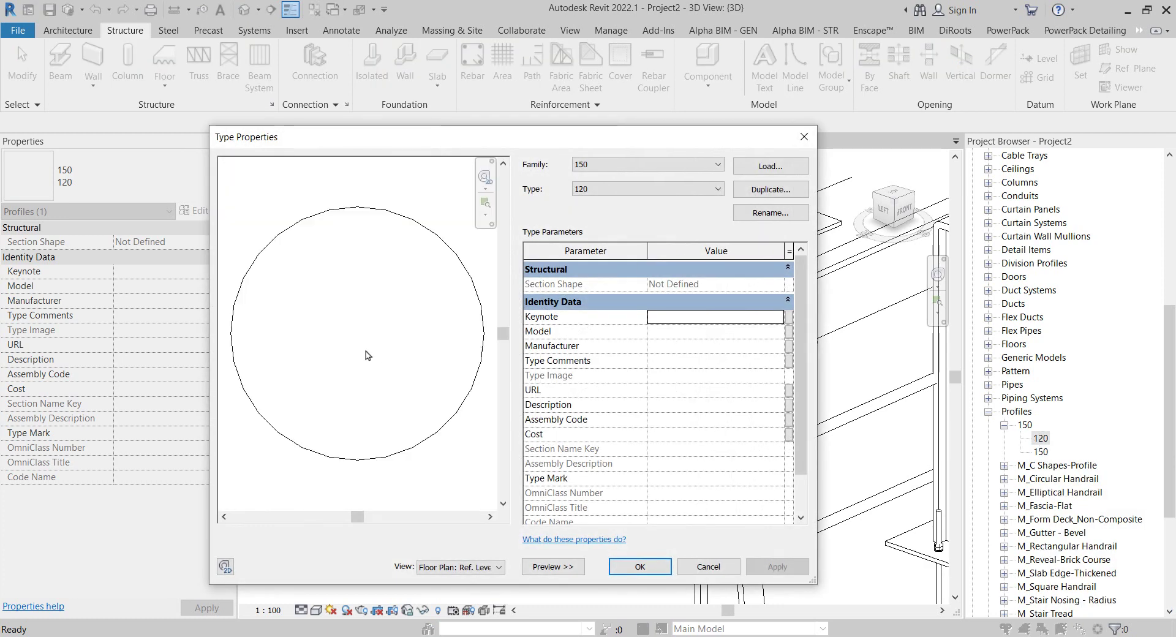
pyautogui.scroll(-1, 380, 337)
pyautogui.scroll(1, 381, 337)
pyautogui.scroll(2, 386, 337)
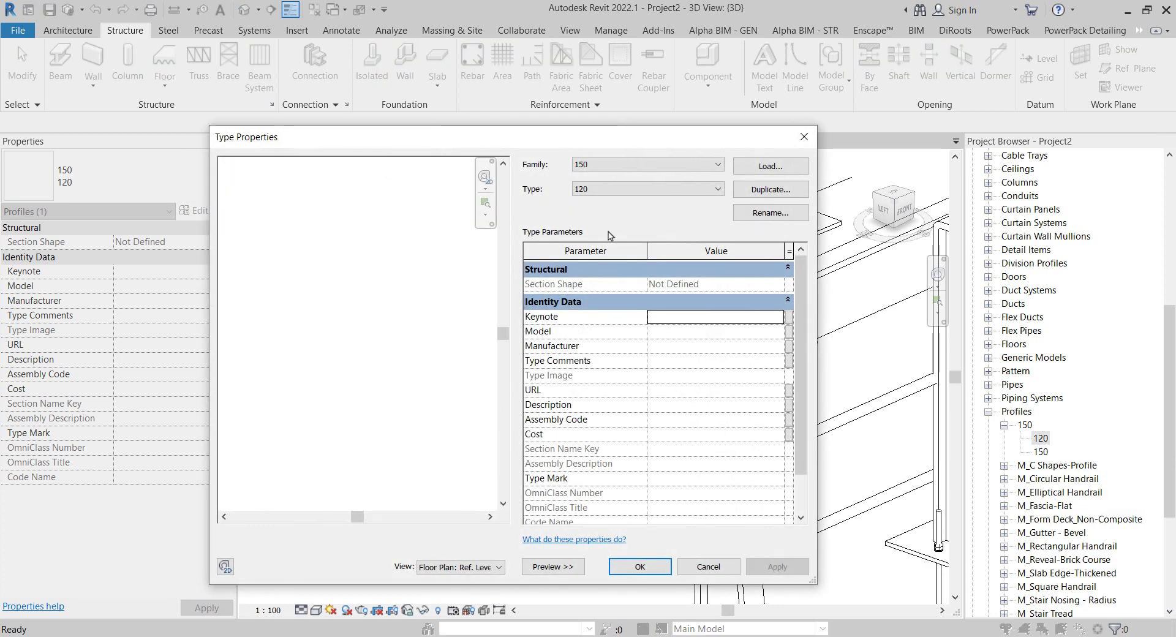
pyautogui.scroll(-1, 383, 336)
pyautogui.scroll(-1, 384, 336)
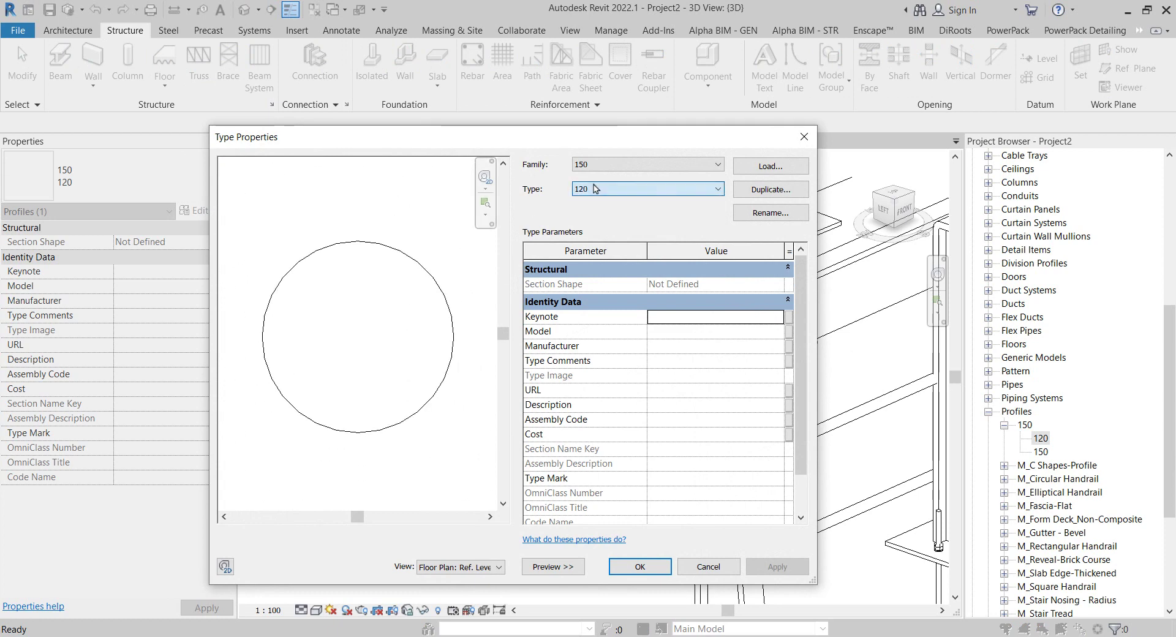
pyautogui.click(595, 189)
pyautogui.click(599, 211)
pyautogui.click(612, 189)
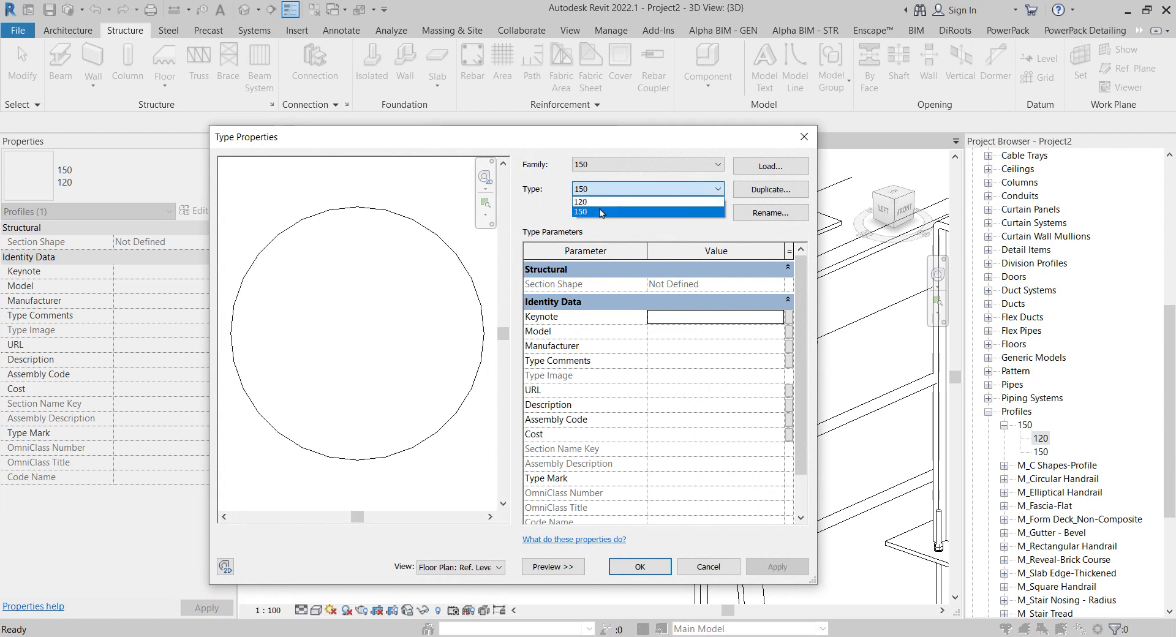
pyautogui.click(589, 202)
pyautogui.click(800, 146)
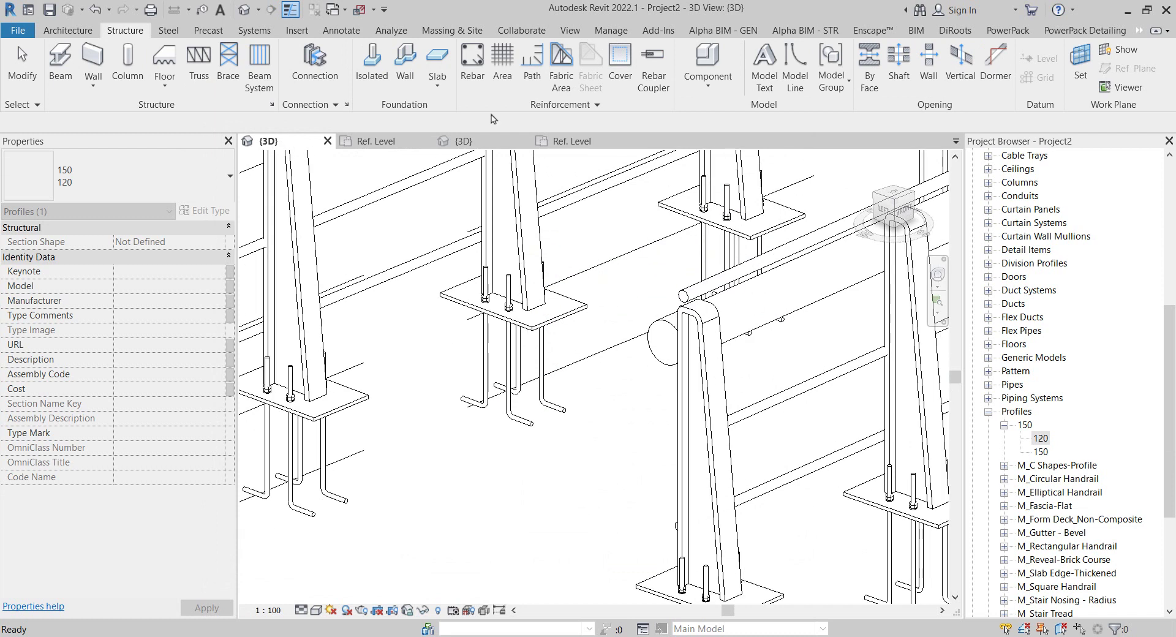
# - In the 150 profile family's plan view, place a ⌀150 diameter dimension on the circle
pyautogui.click(570, 141)
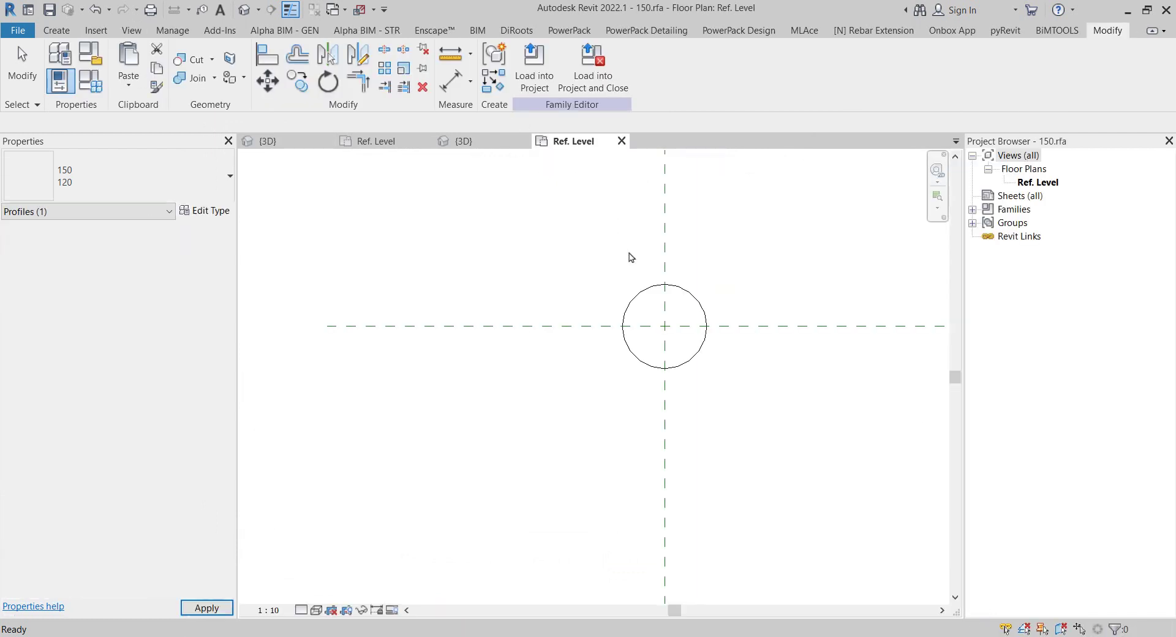
pyautogui.click(674, 287)
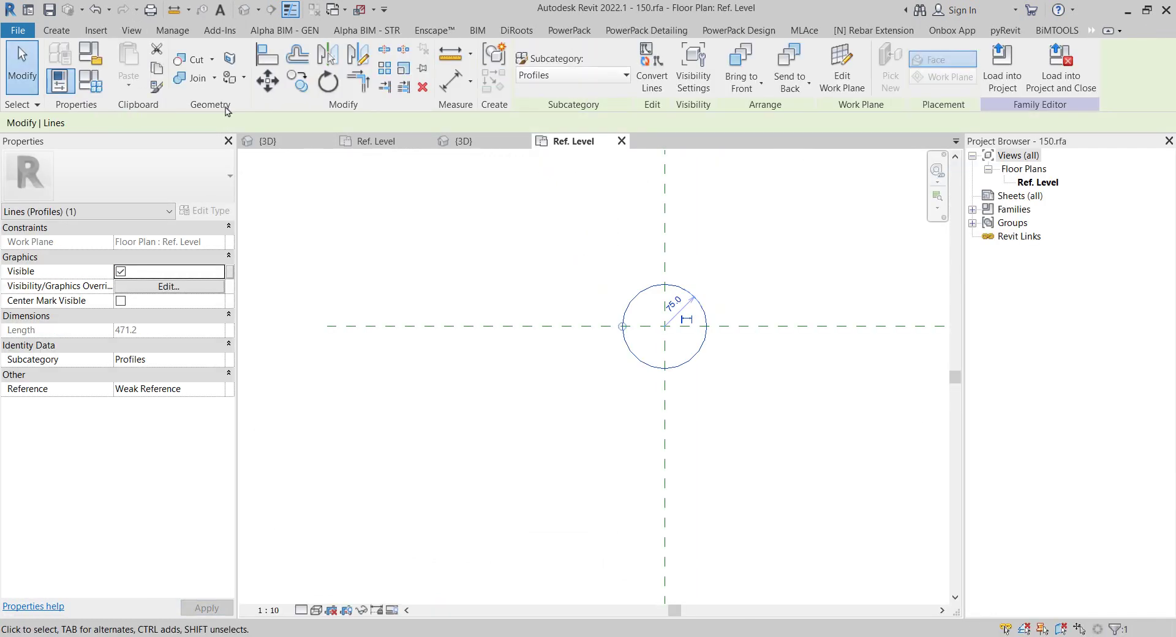
pyautogui.click(401, 235)
pyautogui.press('d')
pyautogui.press('i')
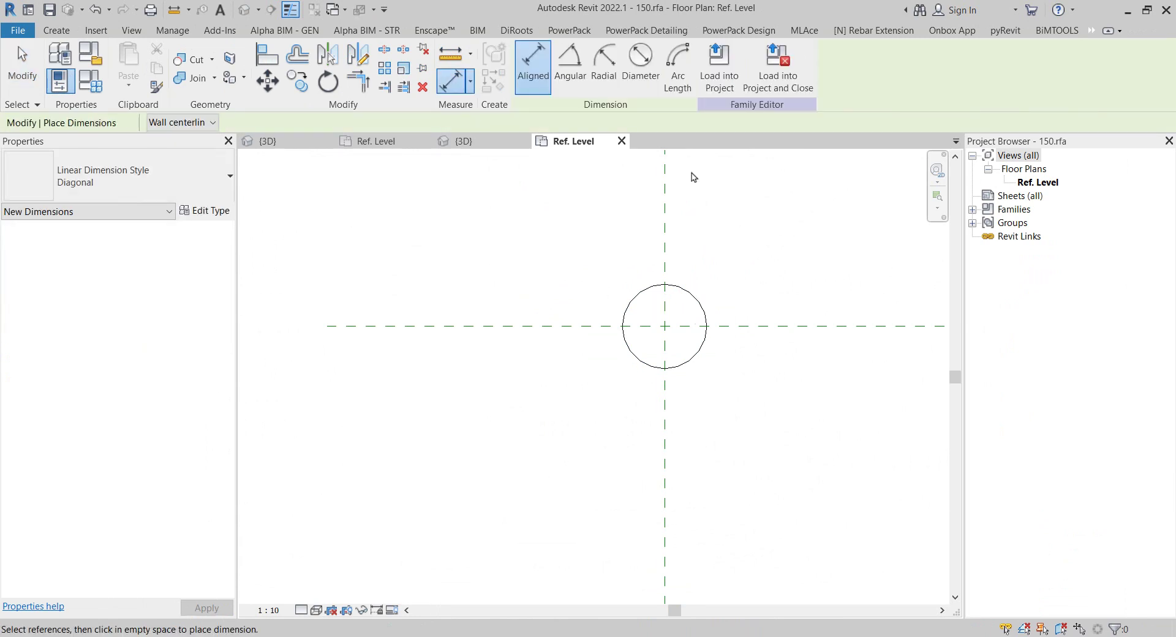
pyautogui.click(640, 64)
pyautogui.click(702, 317)
pyautogui.click(538, 220)
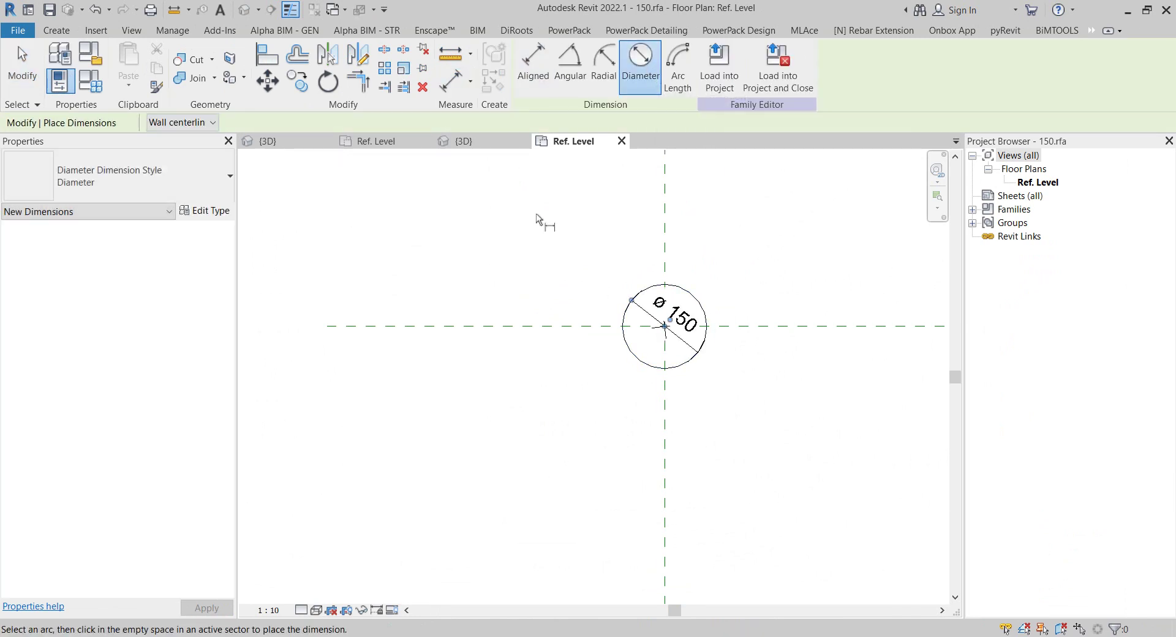
pyautogui.rightClick(538, 220)
pyautogui.click(572, 225)
# - Label the diameter dimension with a new type parameter named 'a'
pyautogui.click(644, 312)
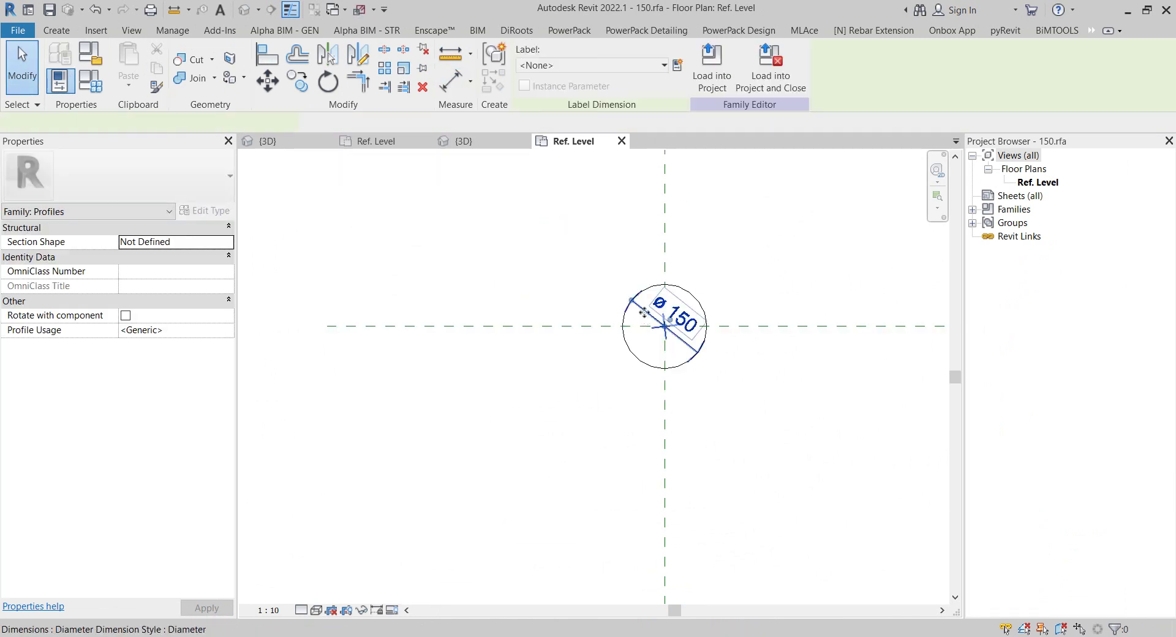
pyautogui.click(643, 312)
pyautogui.click(677, 64)
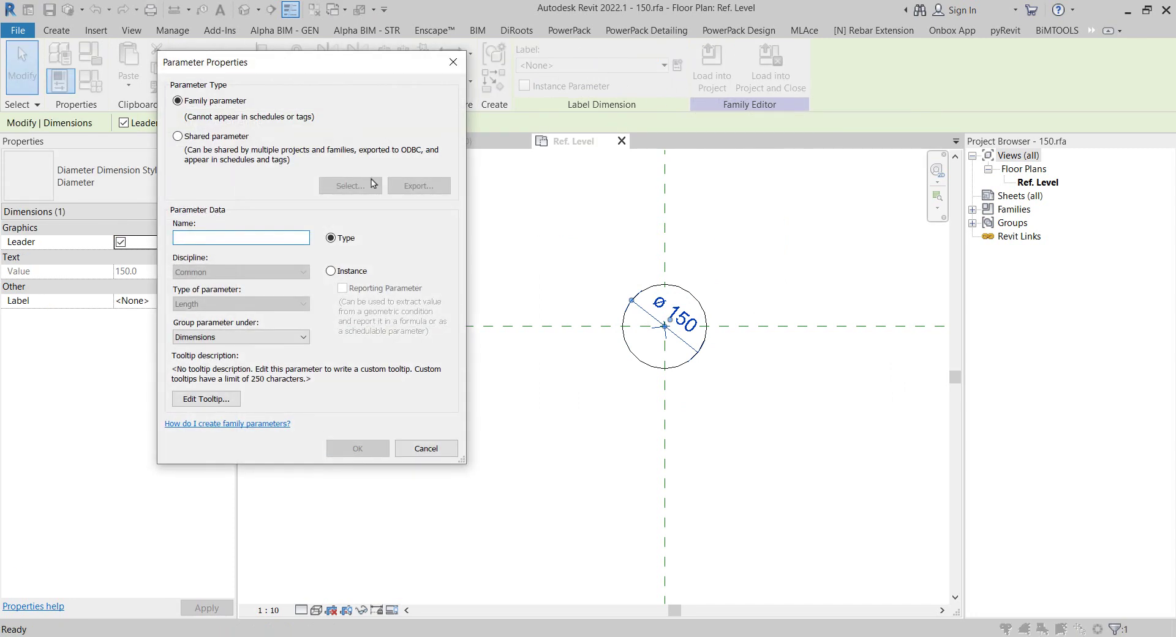
pyautogui.write('a')
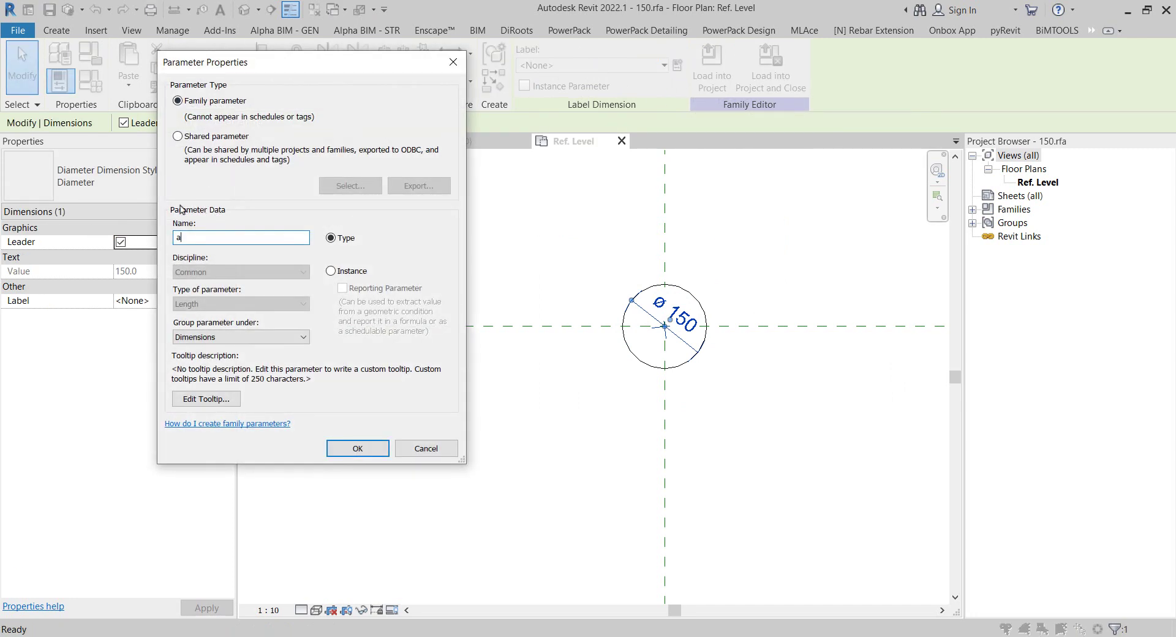
pyautogui.click(358, 448)
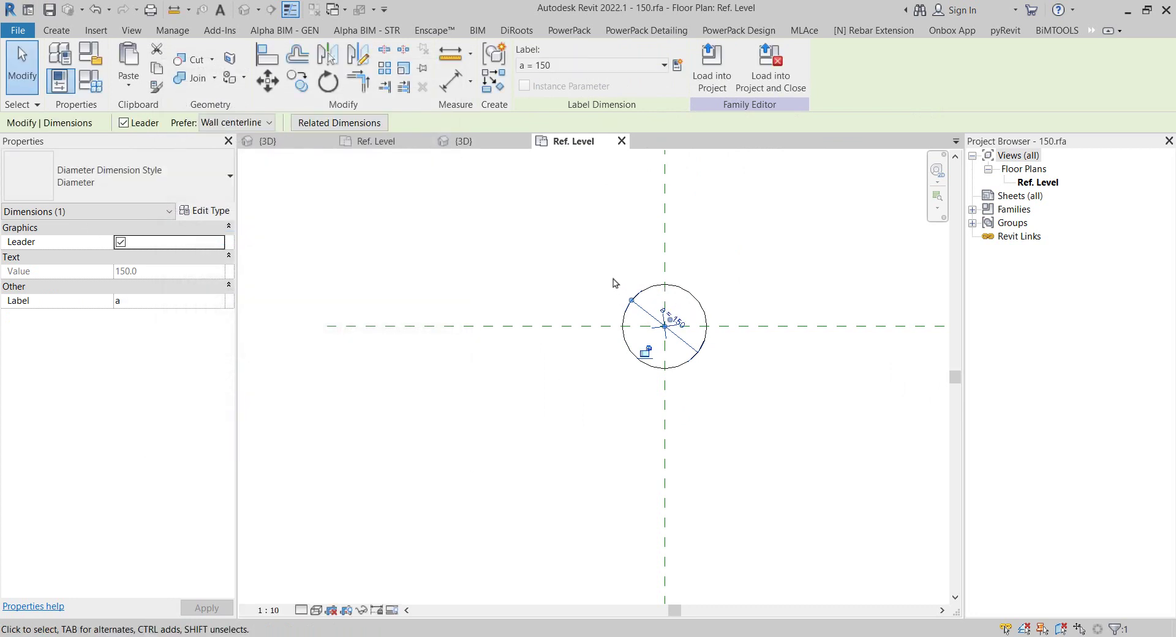
pyautogui.click(620, 245)
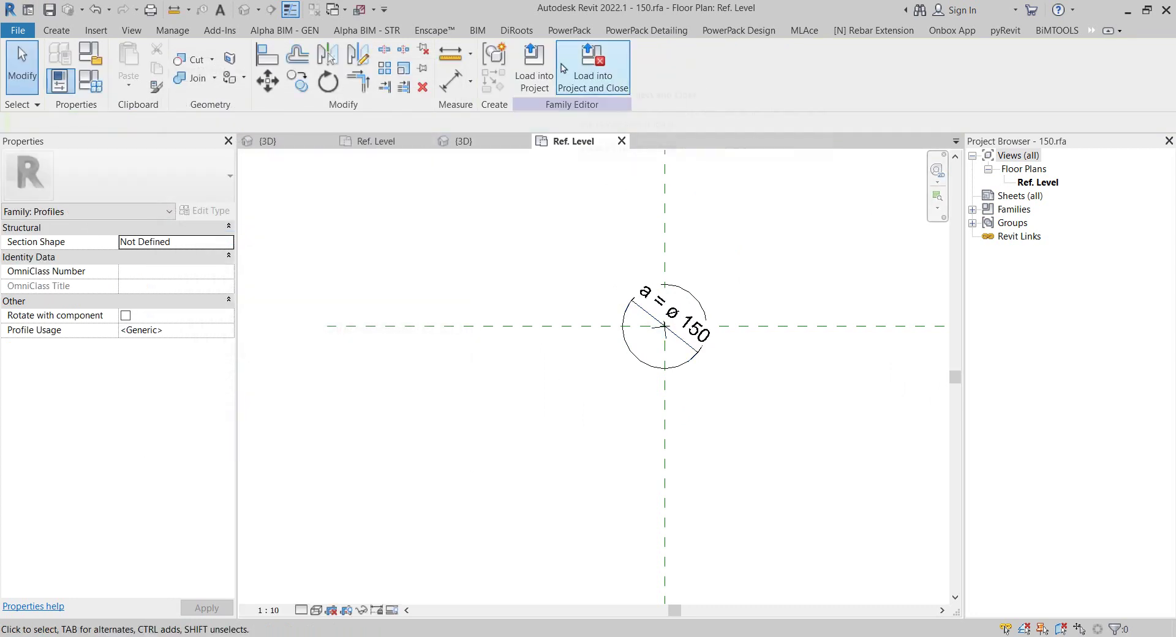
# - Load the 150 profile family into Project2, overwriting the existing version
pyautogui.click(593, 65)
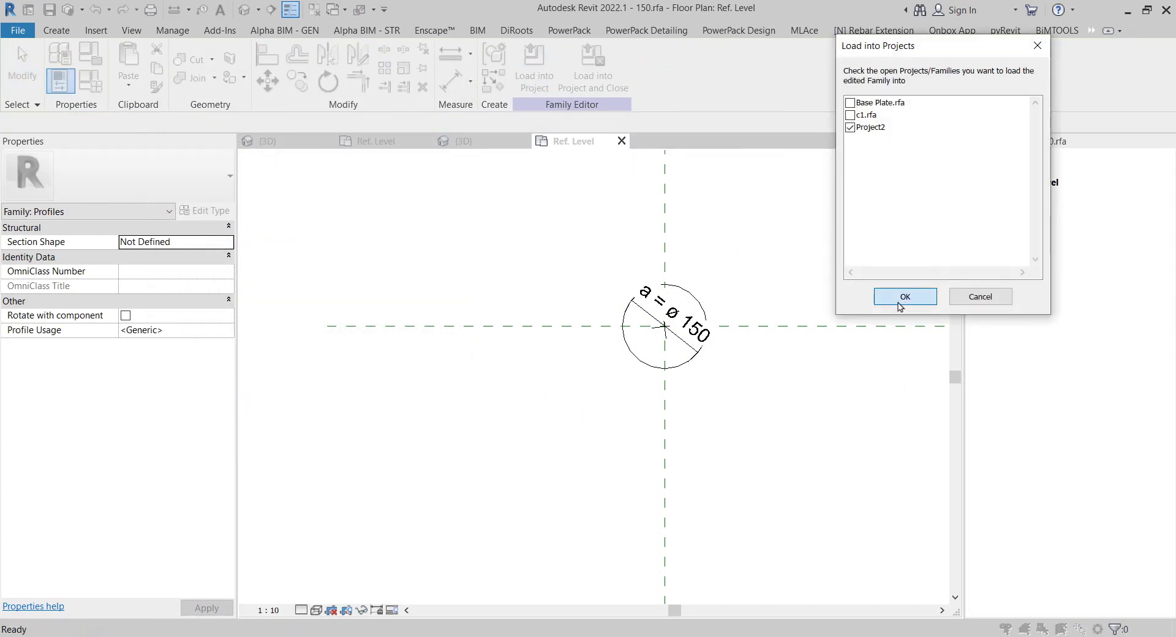
pyautogui.click(905, 296)
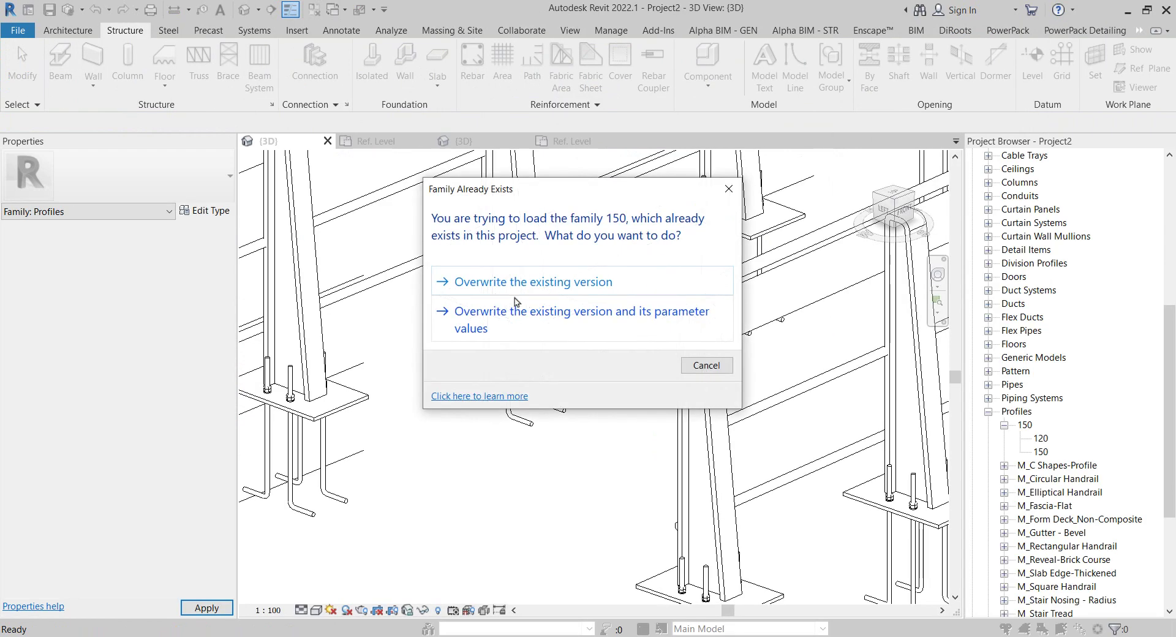
pyautogui.click(491, 283)
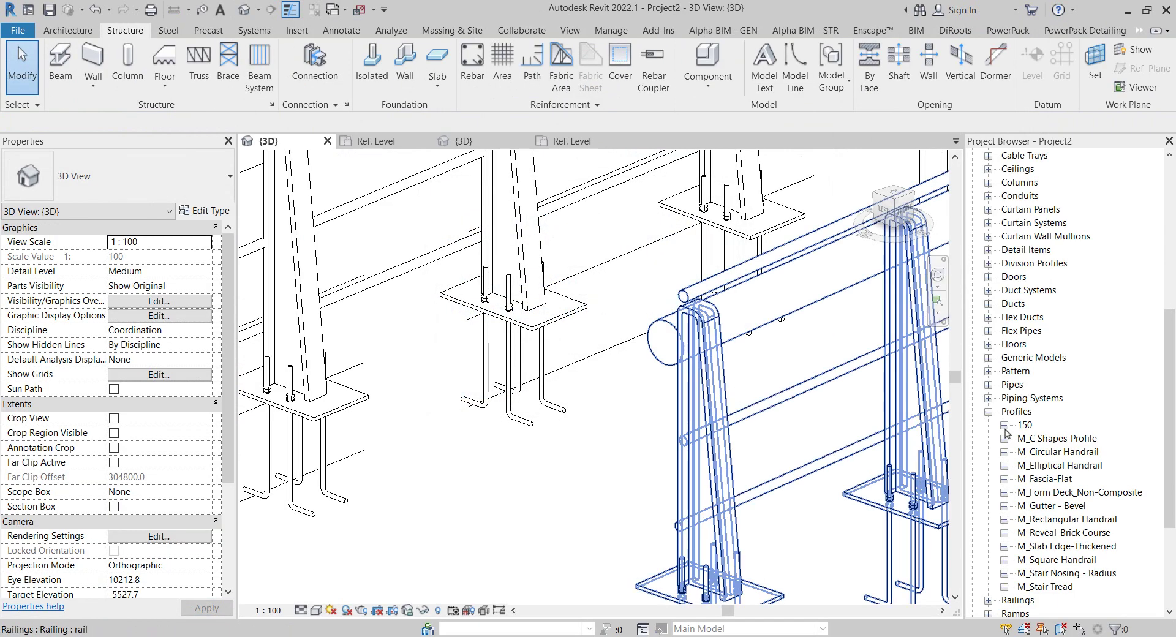
# - Set the 120 profile type's diameter parameter a to 120
pyautogui.click(1005, 424)
pyautogui.click(1036, 439)
pyautogui.doubleClick(1036, 439)
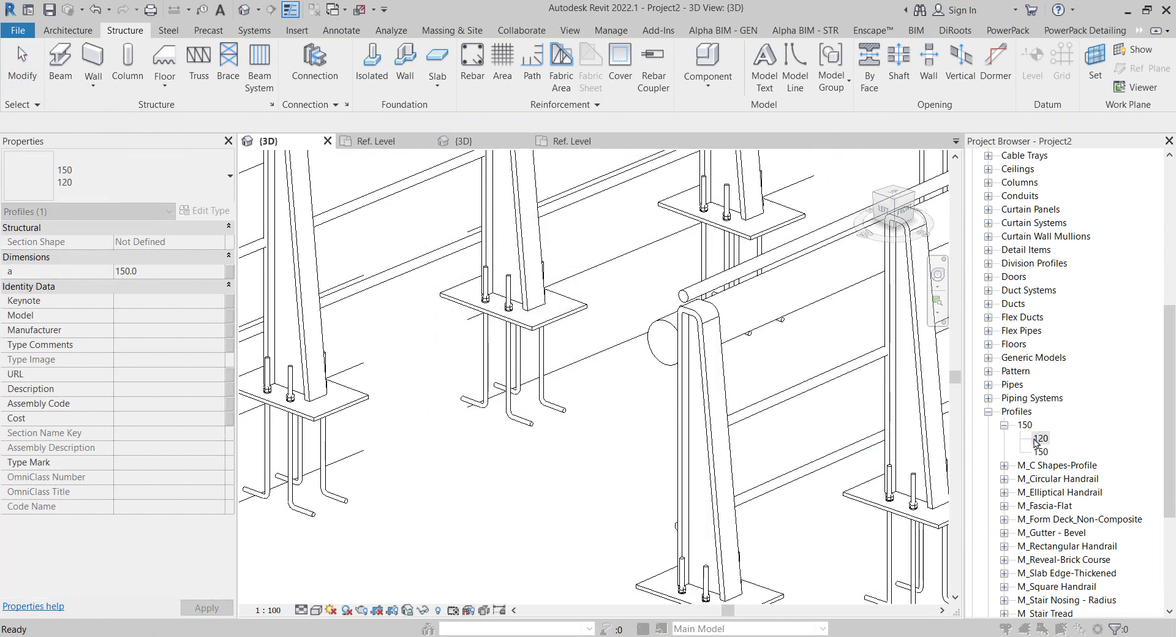
pyautogui.moveTo(671, 319); pyautogui.dragTo(584, 314)
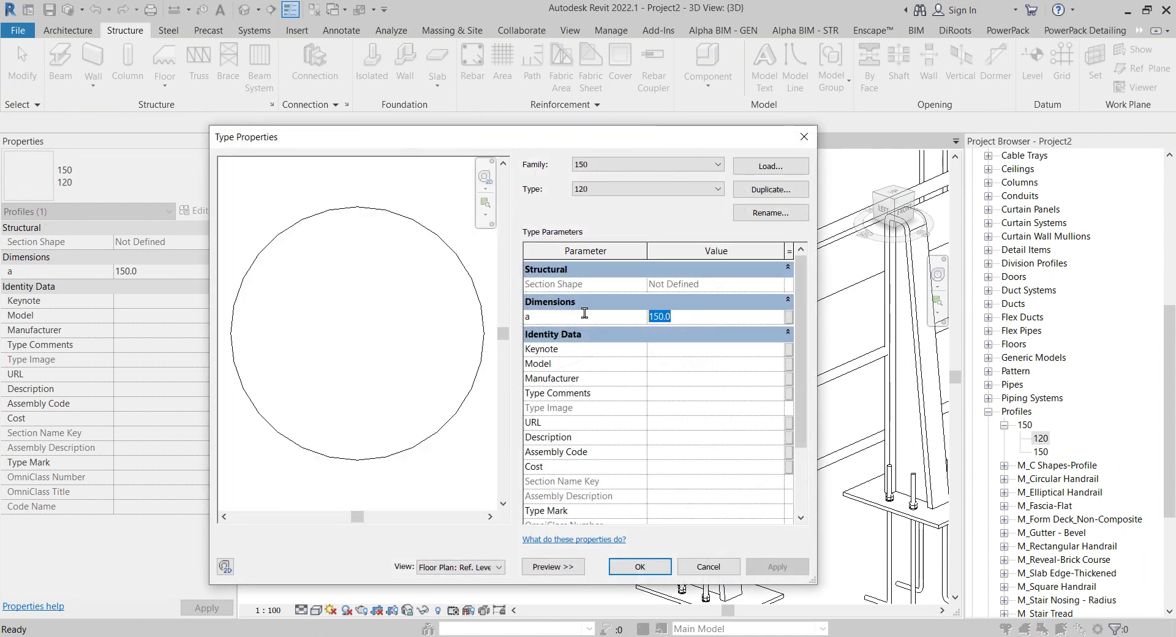
pyautogui.write('120')
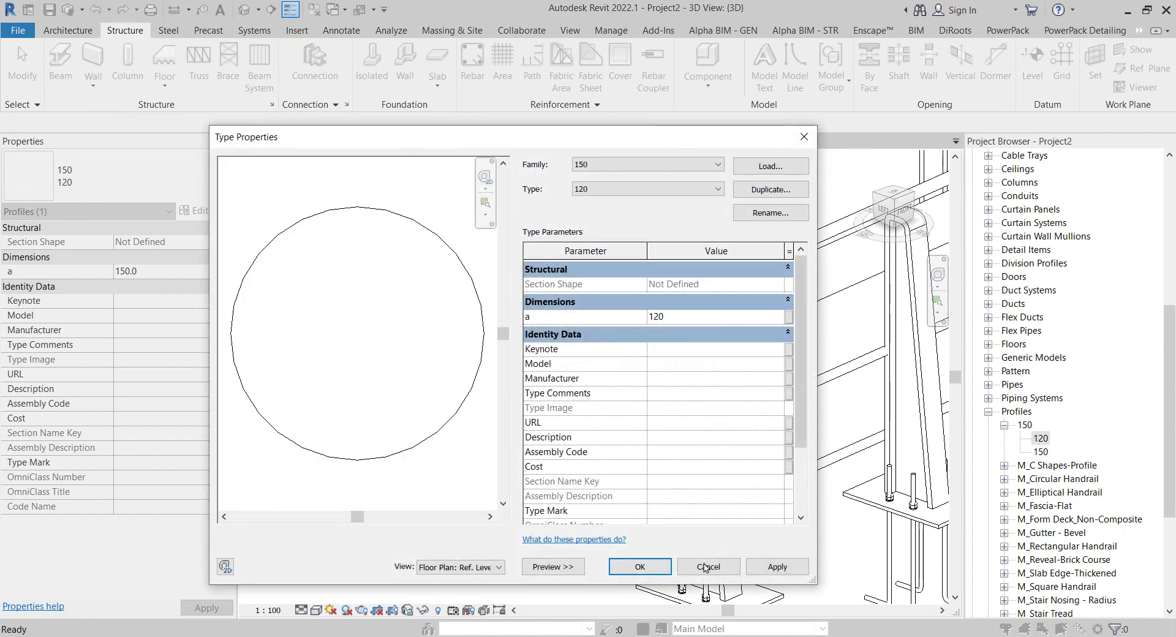
pyautogui.click(773, 568)
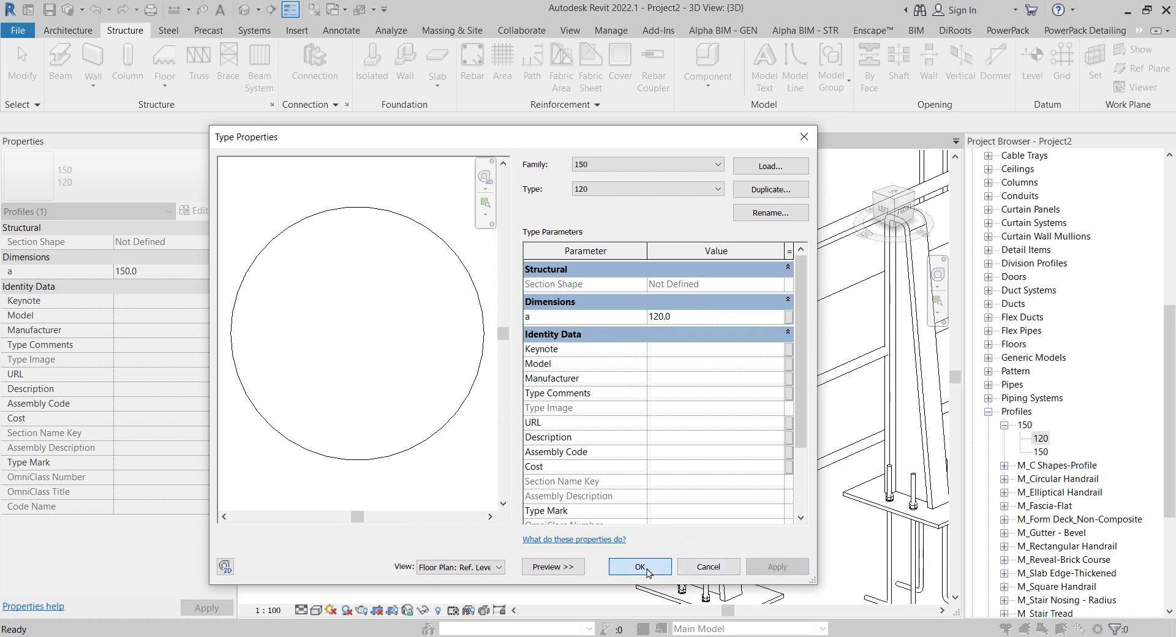
pyautogui.click(639, 567)
# - Duplicate the 120 profile type as a new type named 100
pyautogui.click(1041, 438)
pyautogui.rightClick(1044, 438)
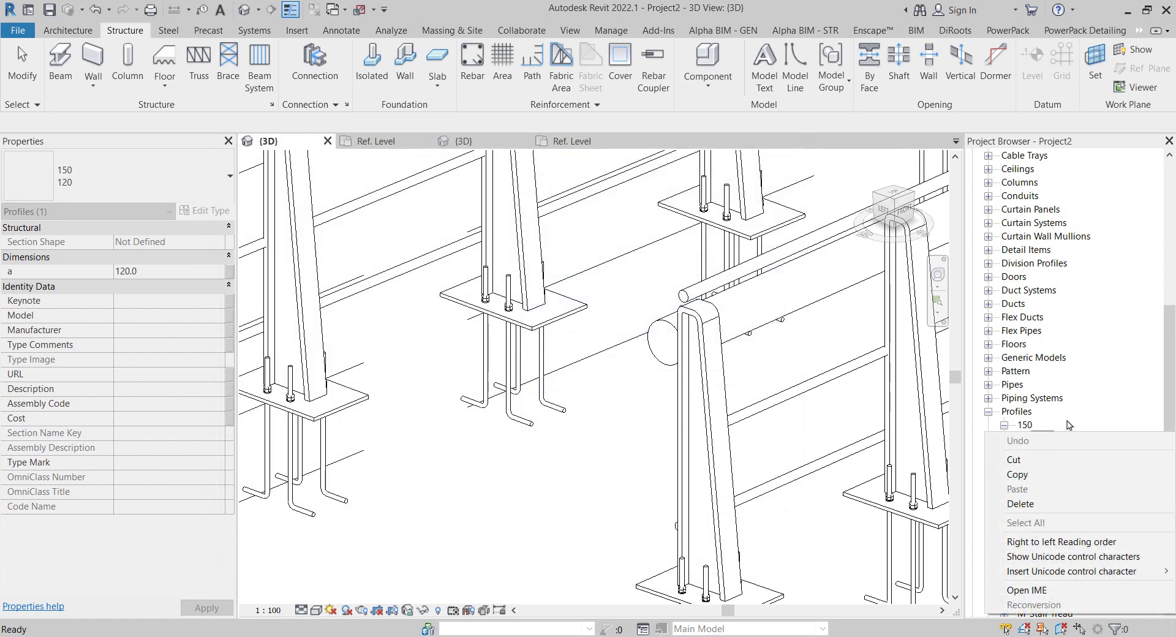
pyautogui.press('Escape')
pyautogui.rightClick(1042, 446)
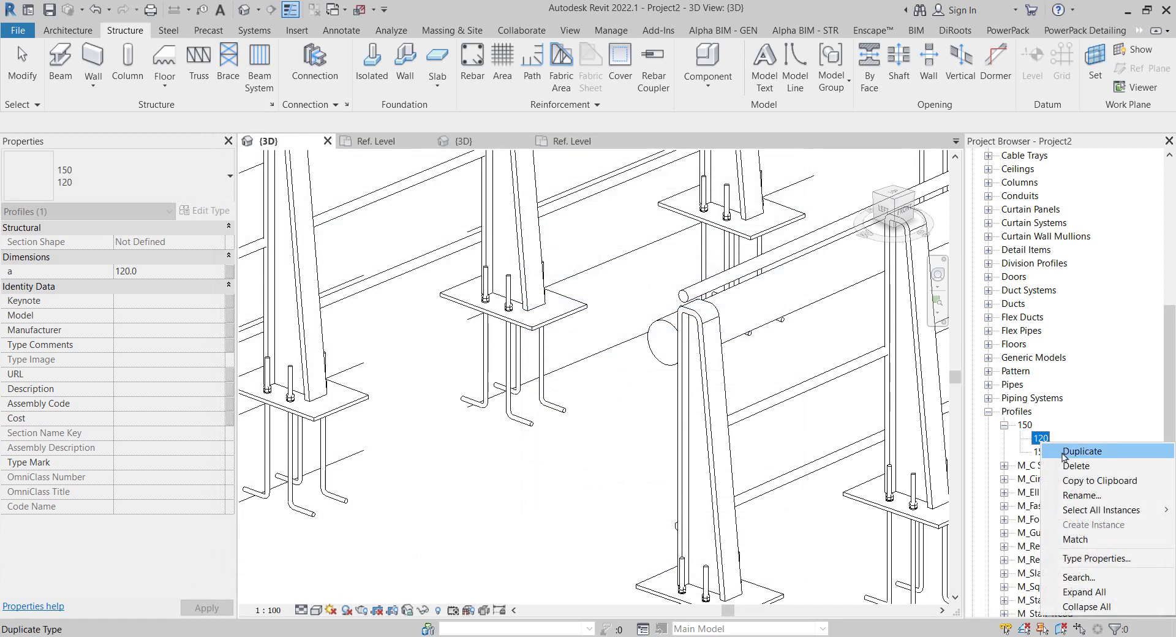
pyautogui.click(1051, 446)
pyautogui.write('100')
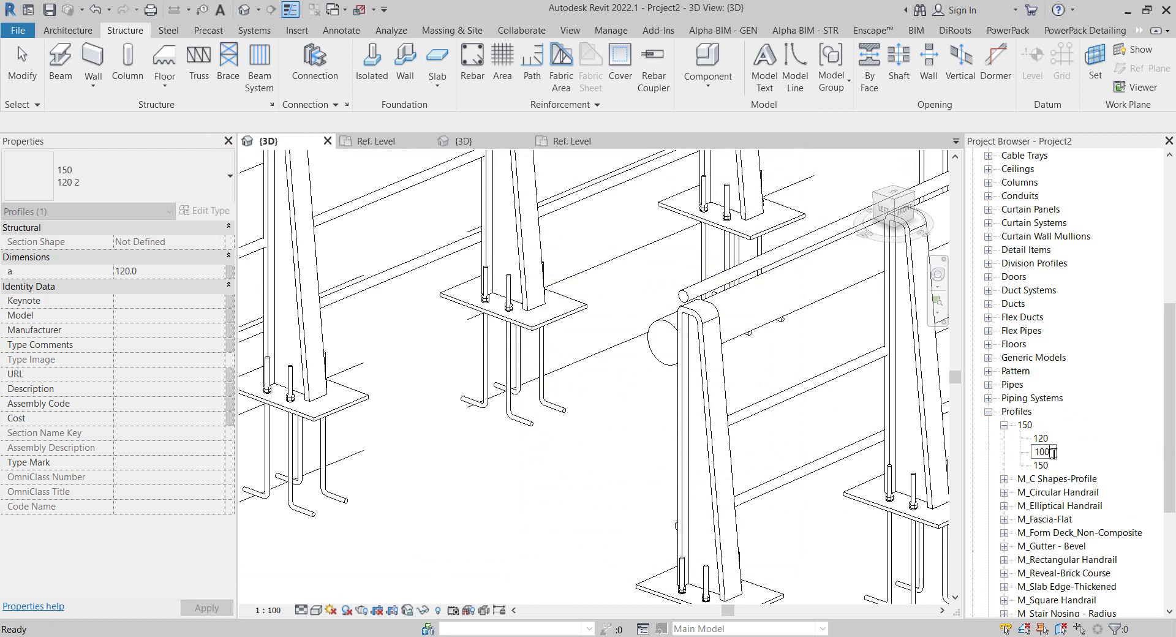
pyautogui.press('Return')
# - Set the 100 type's diameter a to 100, then select the rail railing in 3D
pyautogui.rightClick(1041, 436)
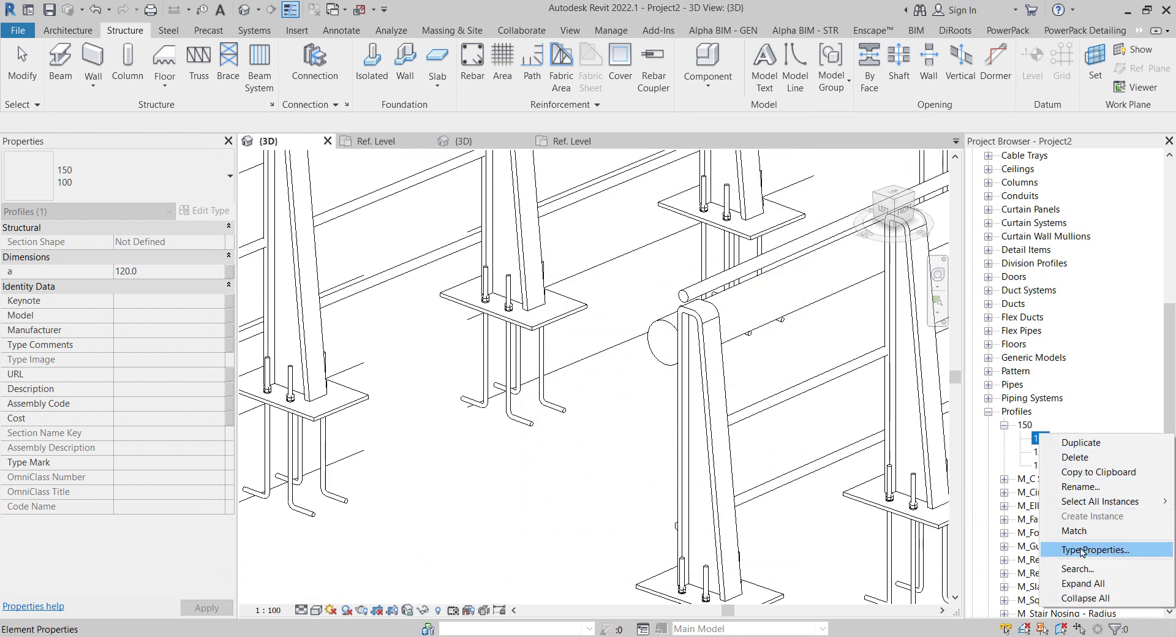
pyautogui.click(1087, 431)
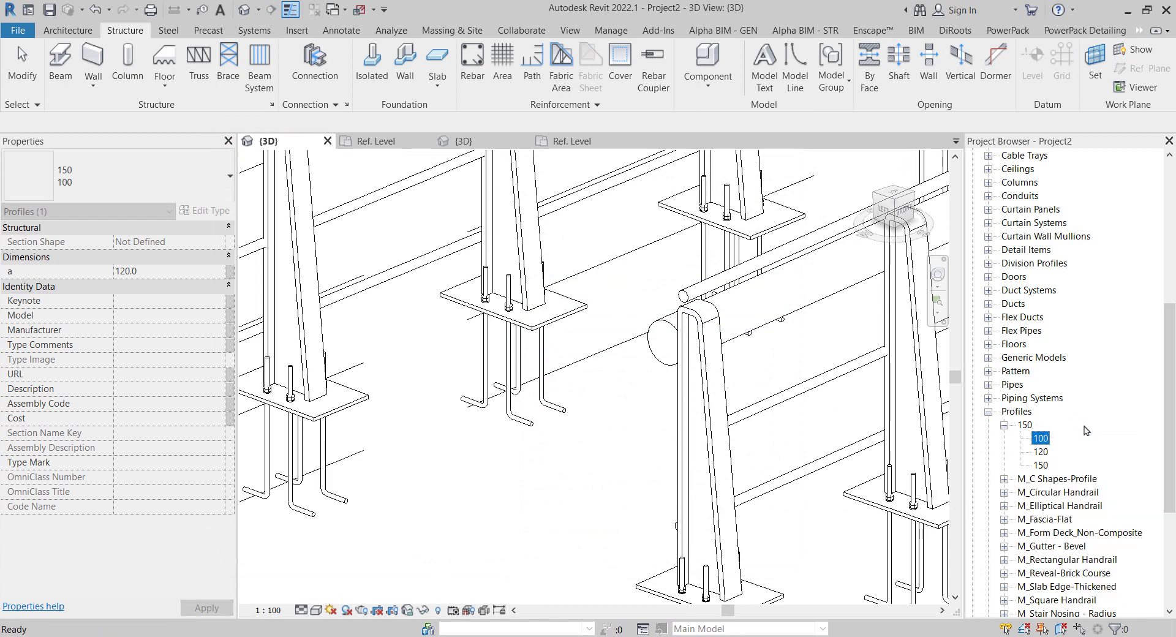
pyautogui.doubleClick(1046, 441)
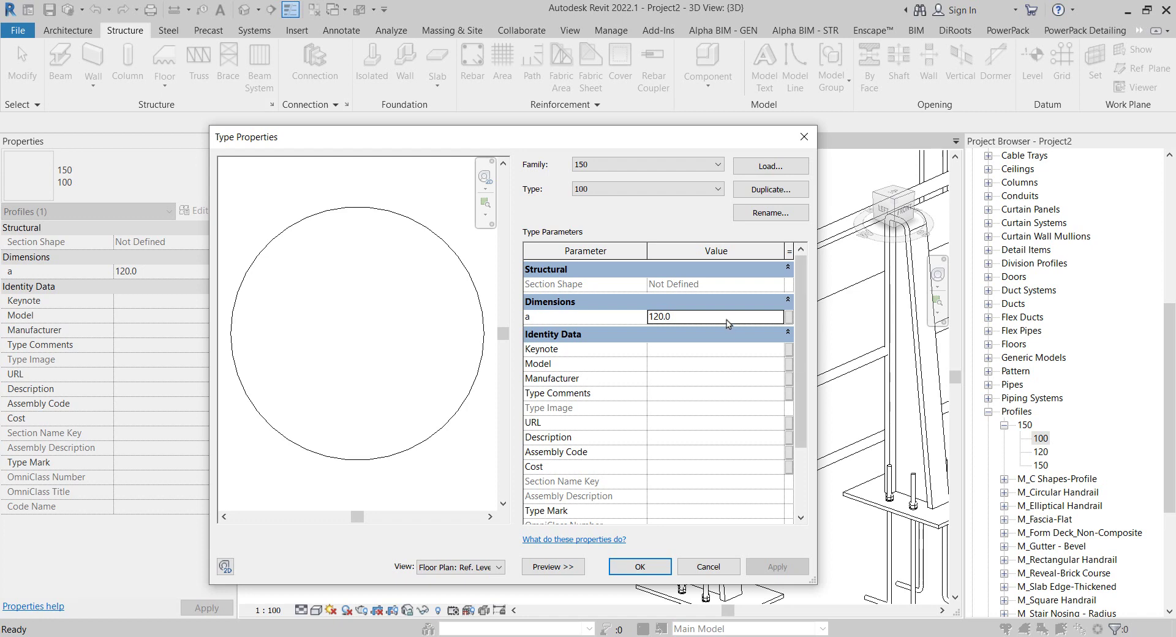
pyautogui.click(727, 320)
pyautogui.write('100')
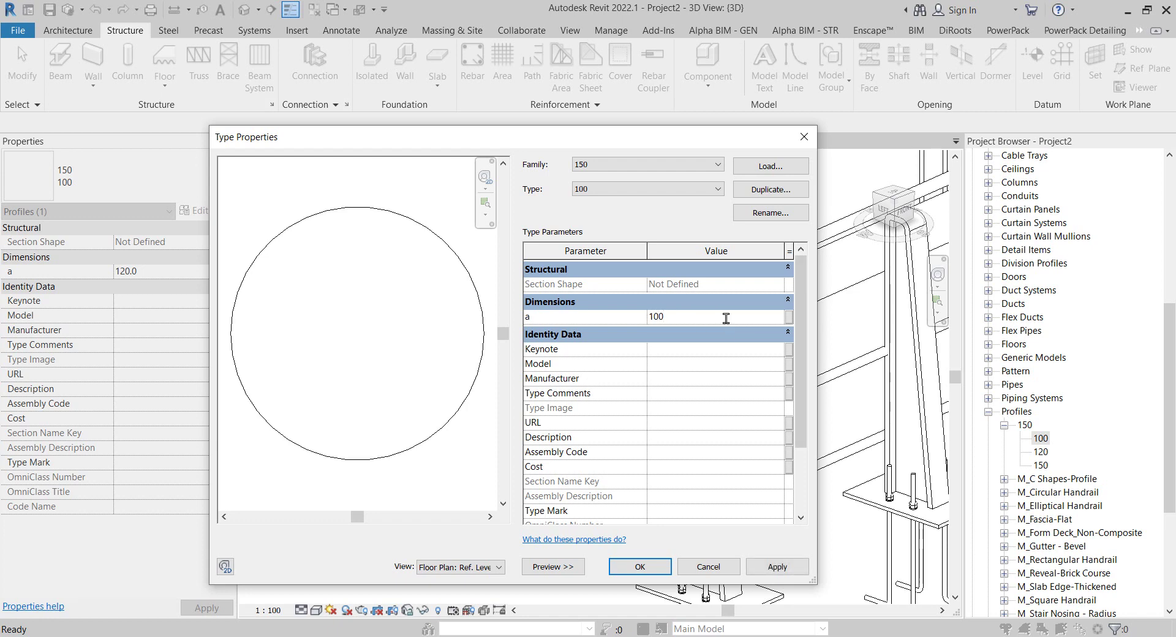
pyautogui.click(777, 567)
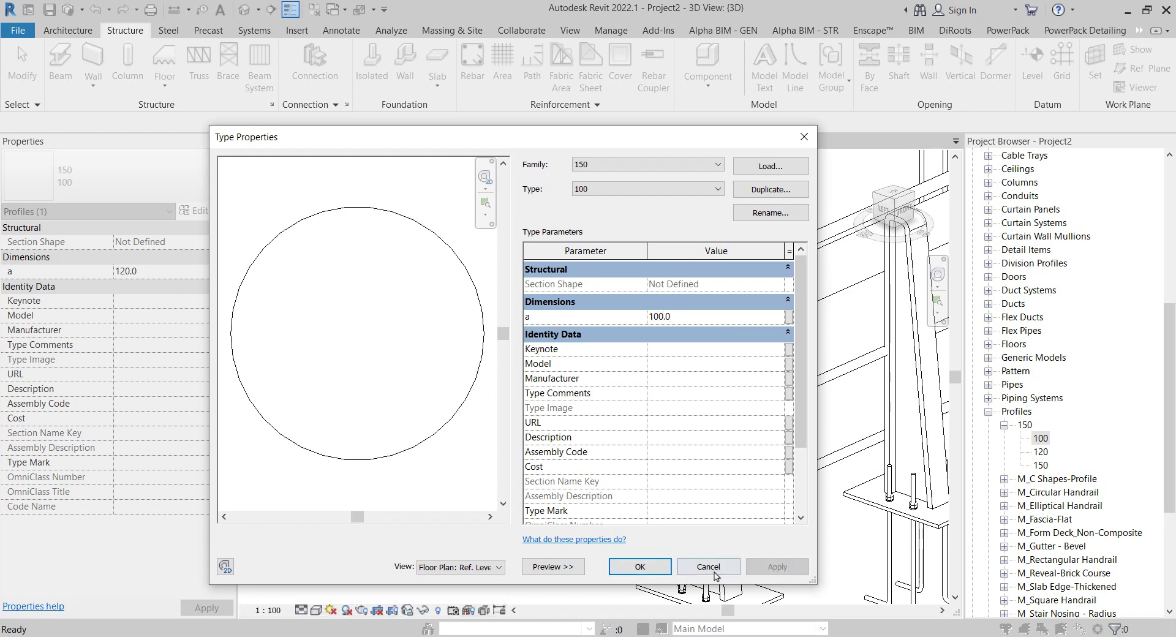
pyautogui.click(640, 567)
pyautogui.moveTo(653, 439)
pyautogui.keyDown('shift'); pyautogui.mouseDown(button='middle')
pyautogui.moveTo(665, 411)
pyautogui.moveTo(685, 414)
pyautogui.mouseUp(button='middle'); pyautogui.keyUp('shift')
pyautogui.click(667, 429)
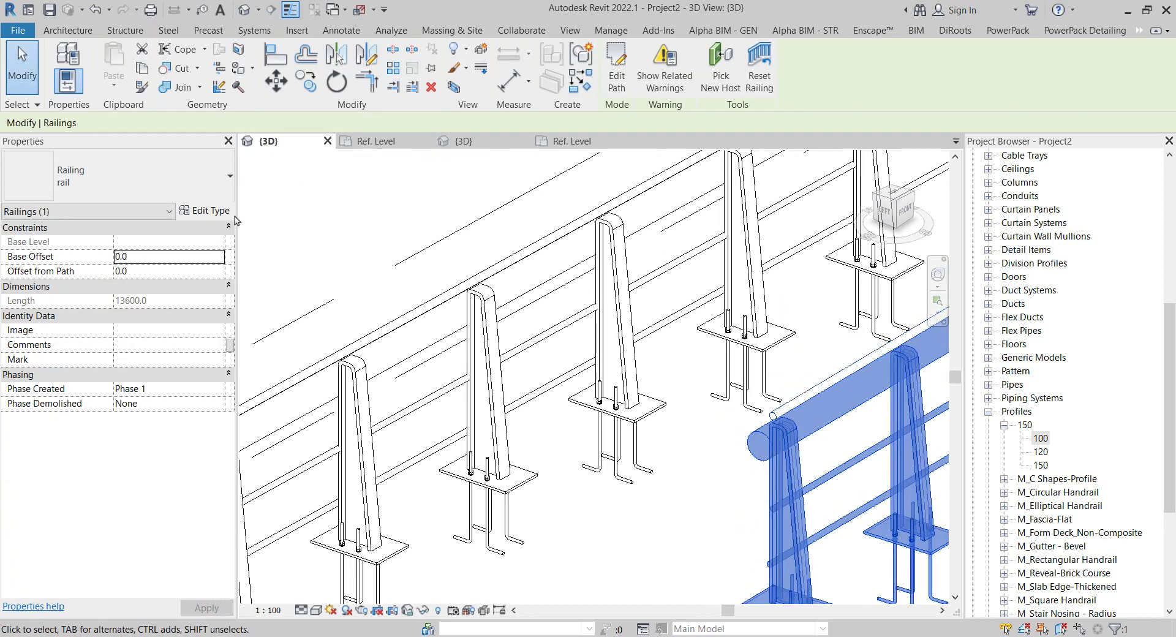
# - Open the rail railing type's rail structure and preview it in 3D View 1
pyautogui.click(209, 210)
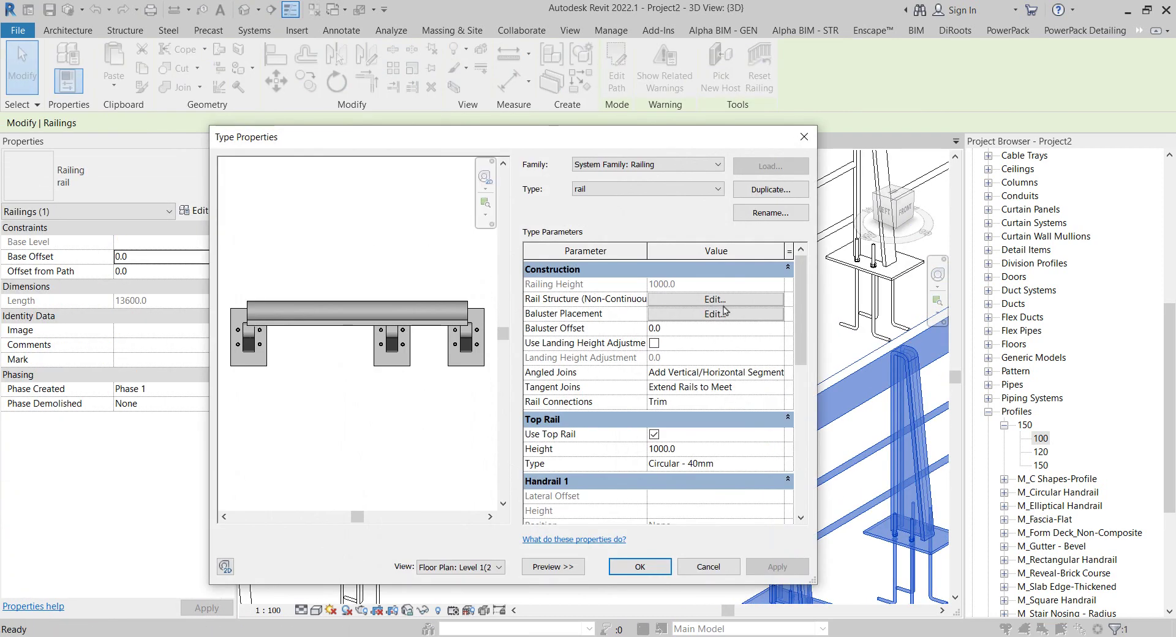
pyautogui.click(723, 305)
pyautogui.moveTo(336, 341); pyautogui.dragTo(329, 310, button='middle')
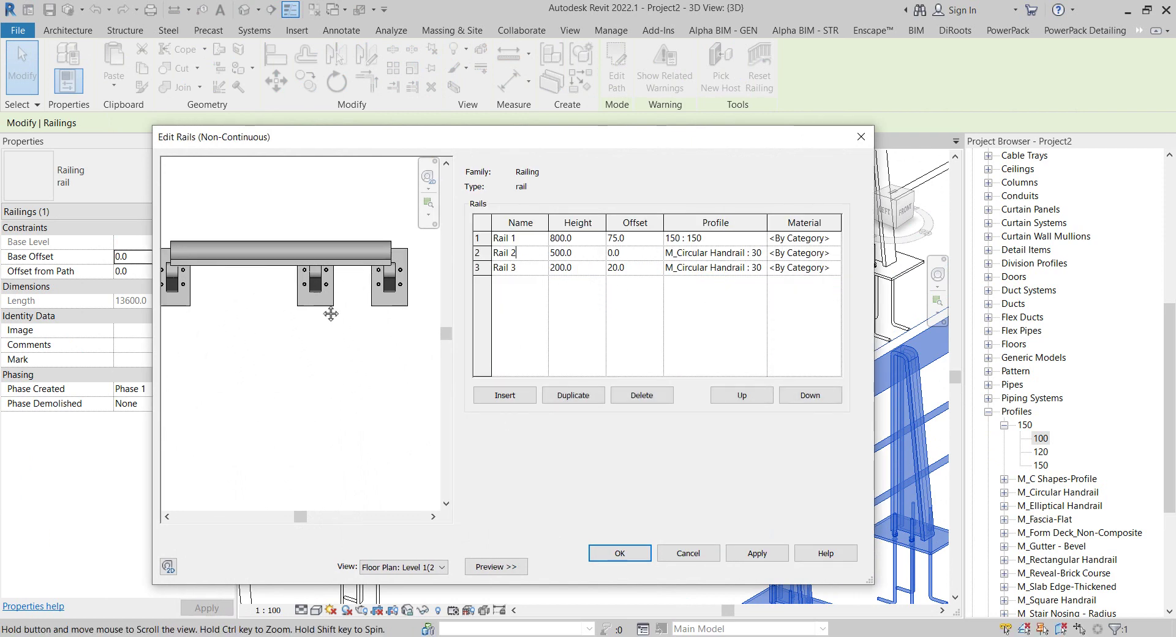
pyautogui.click(400, 567)
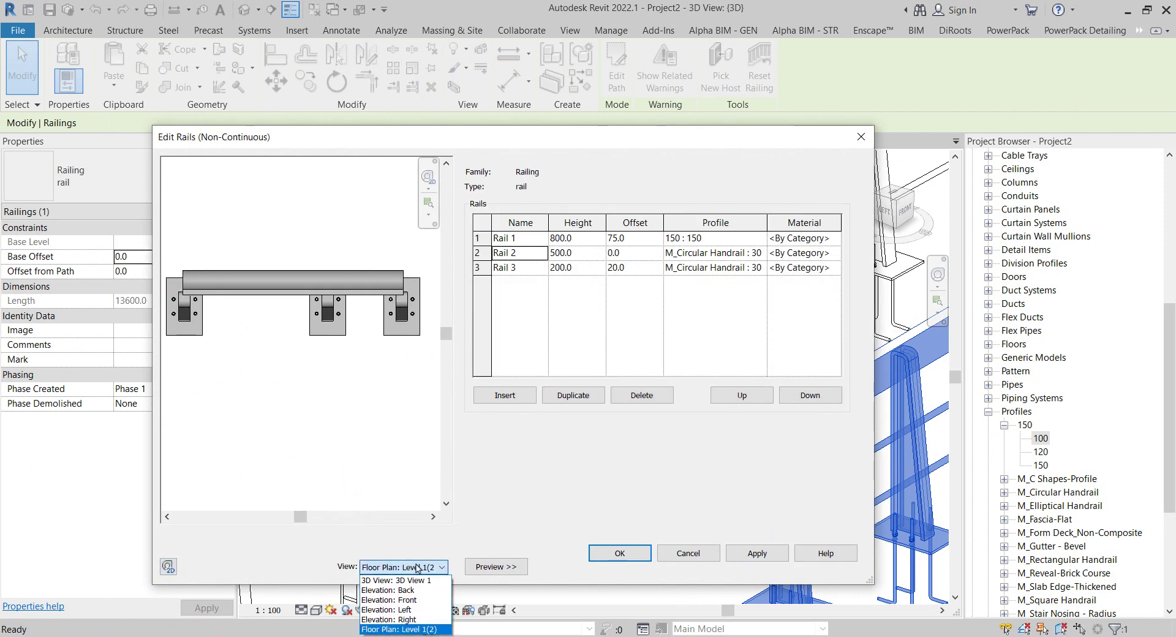
pyautogui.click(393, 580)
pyautogui.moveTo(294, 392)
pyautogui.keyDown('shift'); pyautogui.mouseDown(button='middle')
pyautogui.moveTo(236, 407)
pyautogui.moveTo(145, 397)
pyautogui.mouseUp(button='middle'); pyautogui.keyUp('shift')
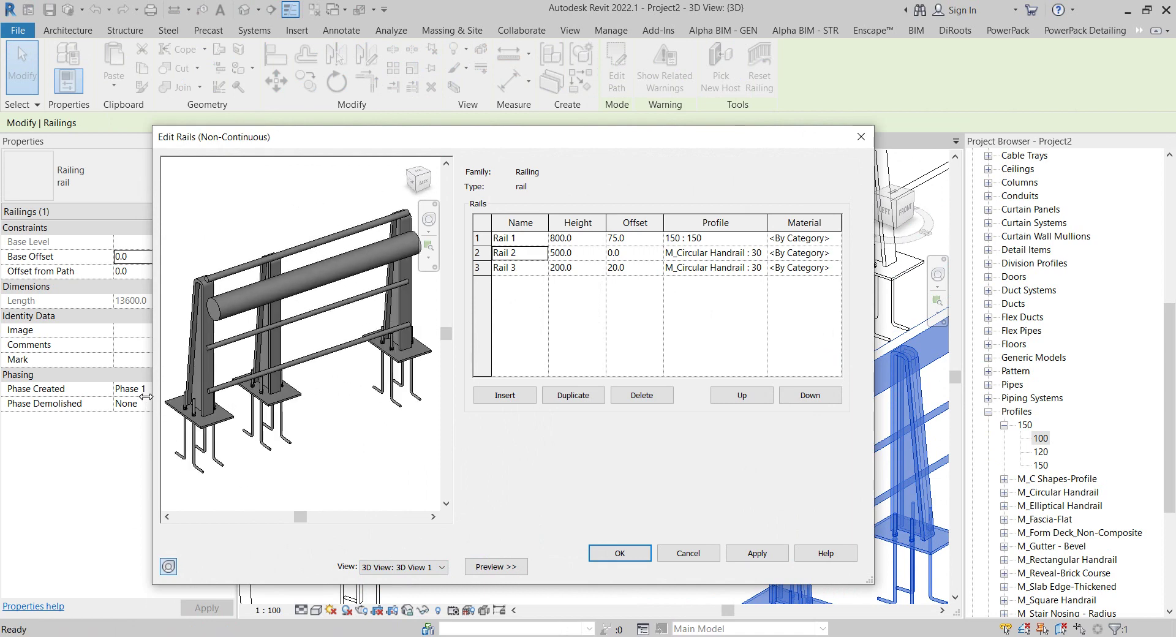
# - Change Rail 2 and Rail 3 profiles to 150 : 100 and apply to the preview
pyautogui.click(581, 239)
pyautogui.click(579, 252)
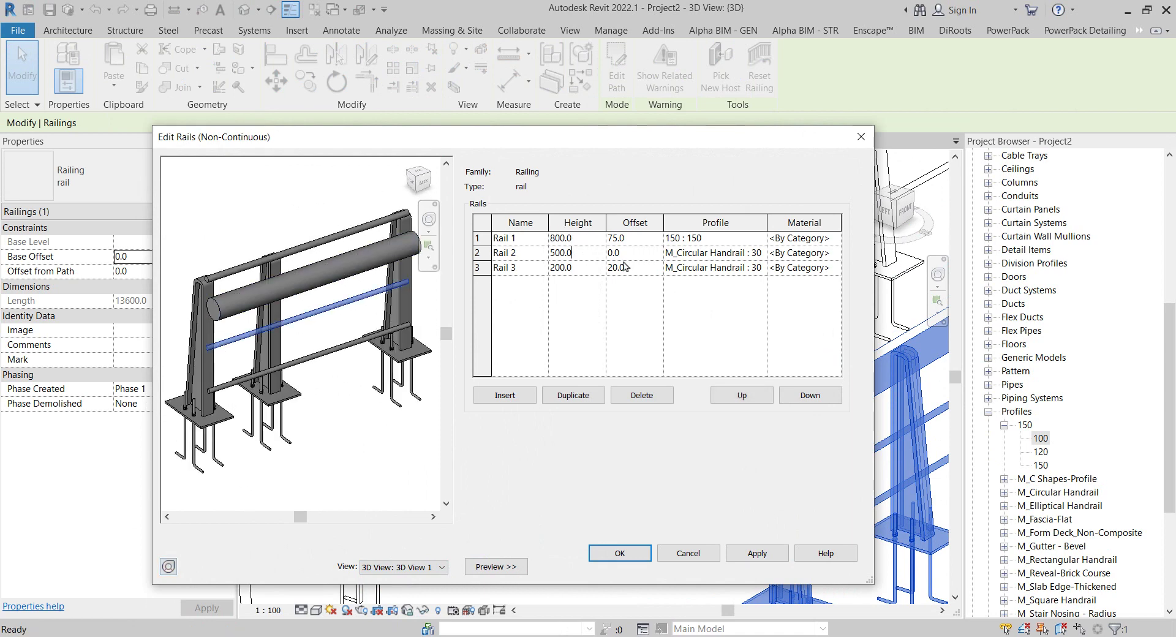
pyautogui.click(761, 254)
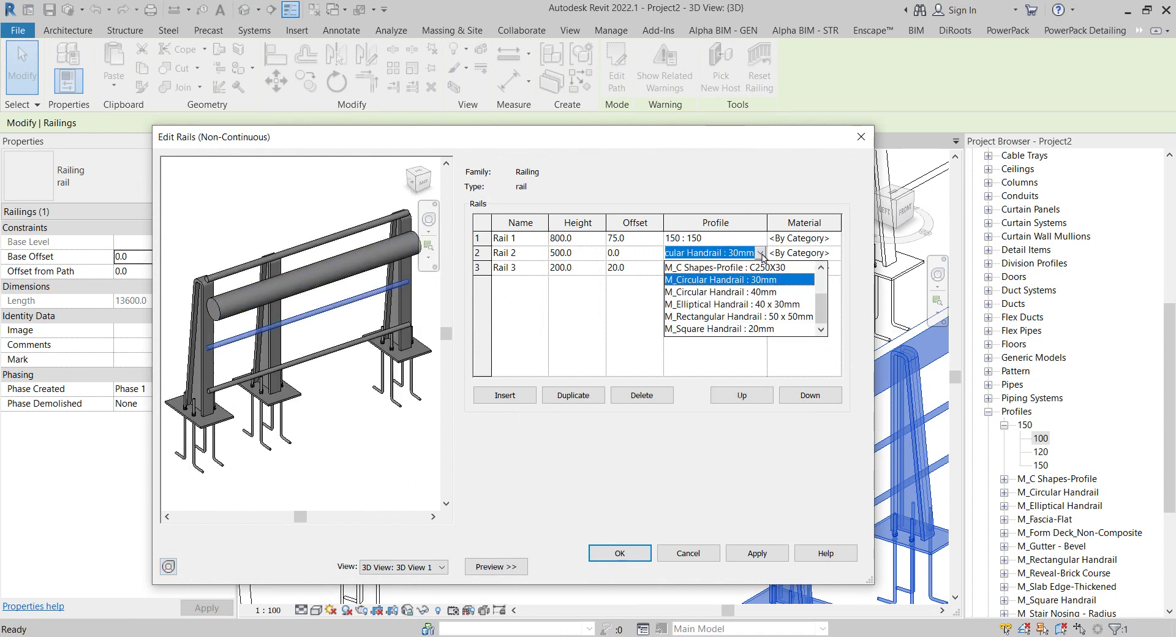
pyautogui.scroll(1, 763, 257)
pyautogui.scroll(1, 763, 258)
pyautogui.click(698, 282)
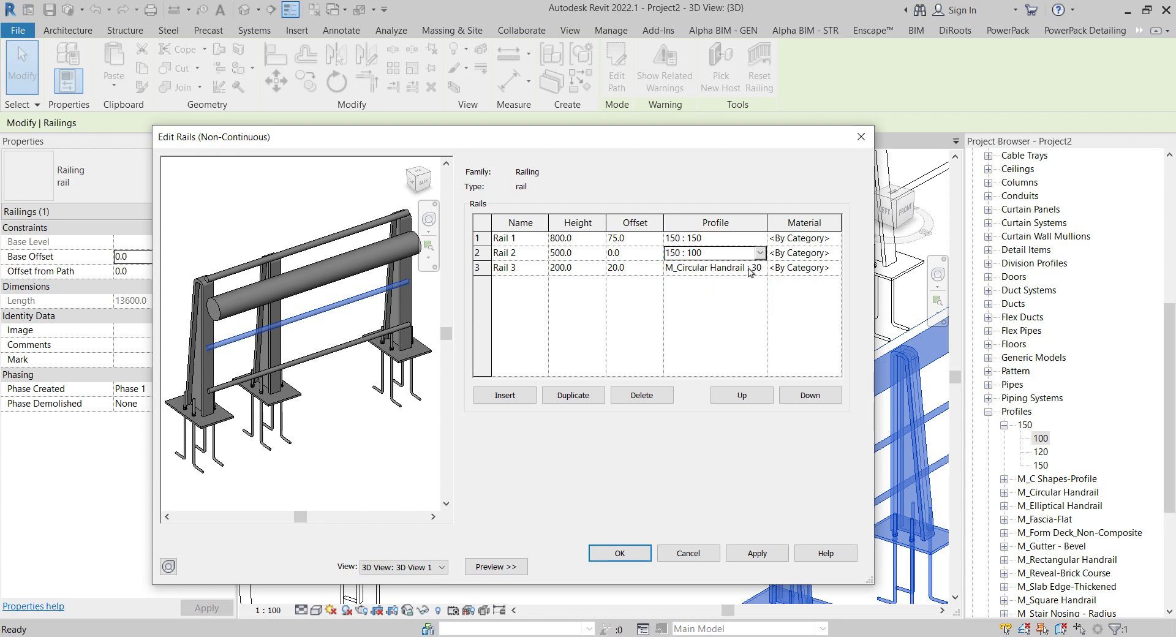
pyautogui.click(760, 268)
pyautogui.click(711, 296)
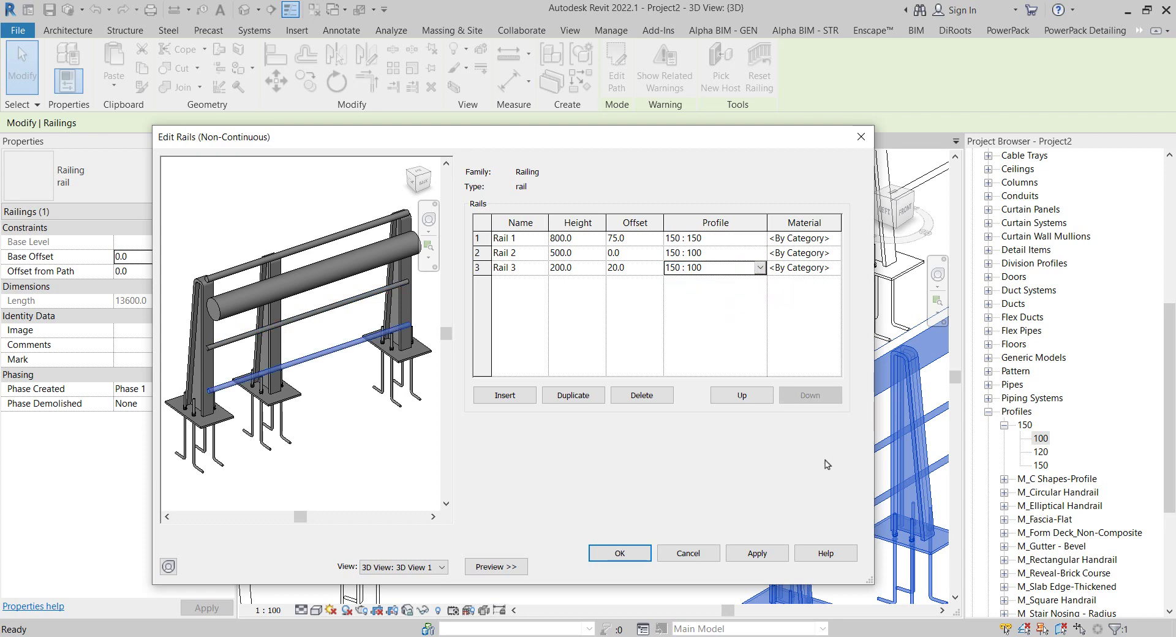
pyautogui.click(757, 554)
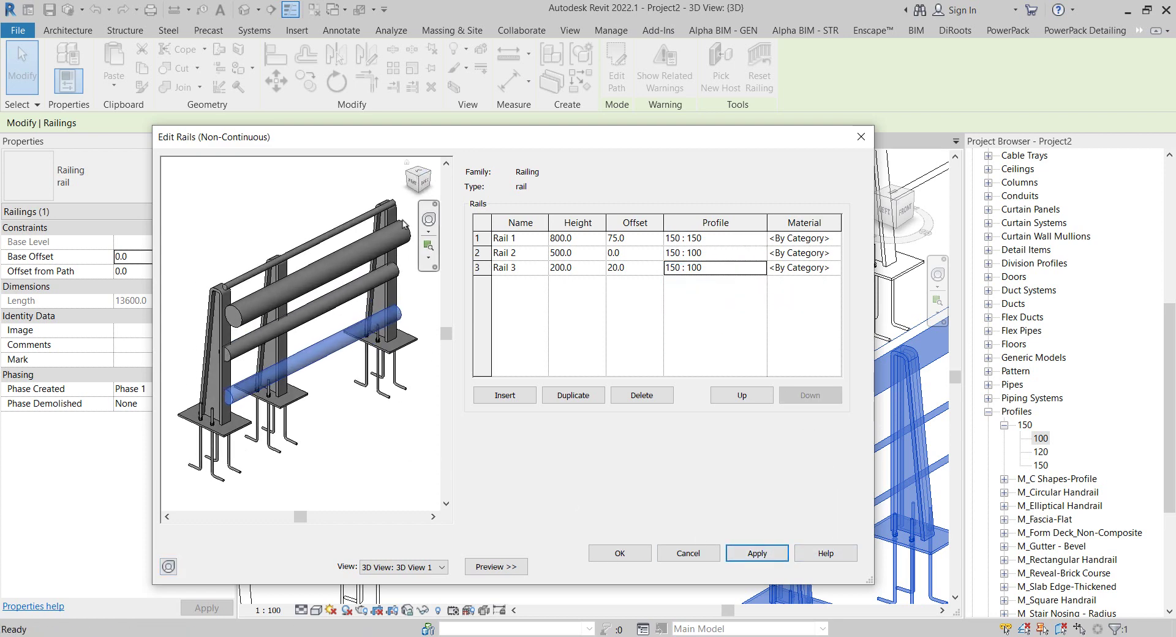
pyautogui.click(415, 195)
pyautogui.click(416, 191)
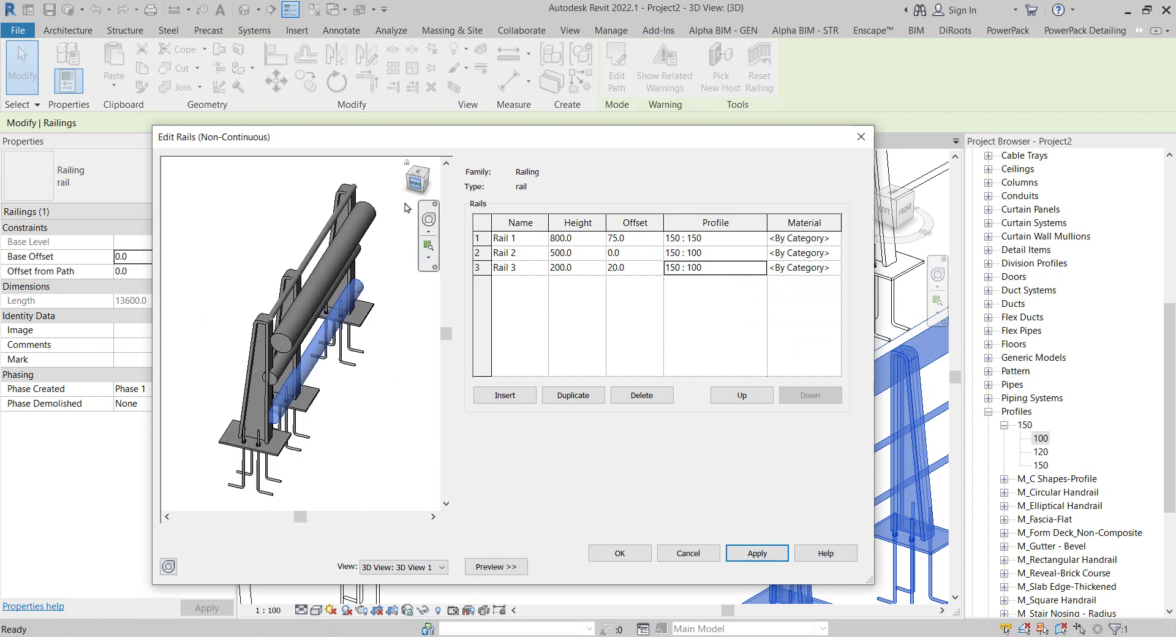
# - Set Rail 2 and Rail 3 offsets to 50.0 and accept the rail changes
pyautogui.click(635, 258)
pyautogui.write('50')
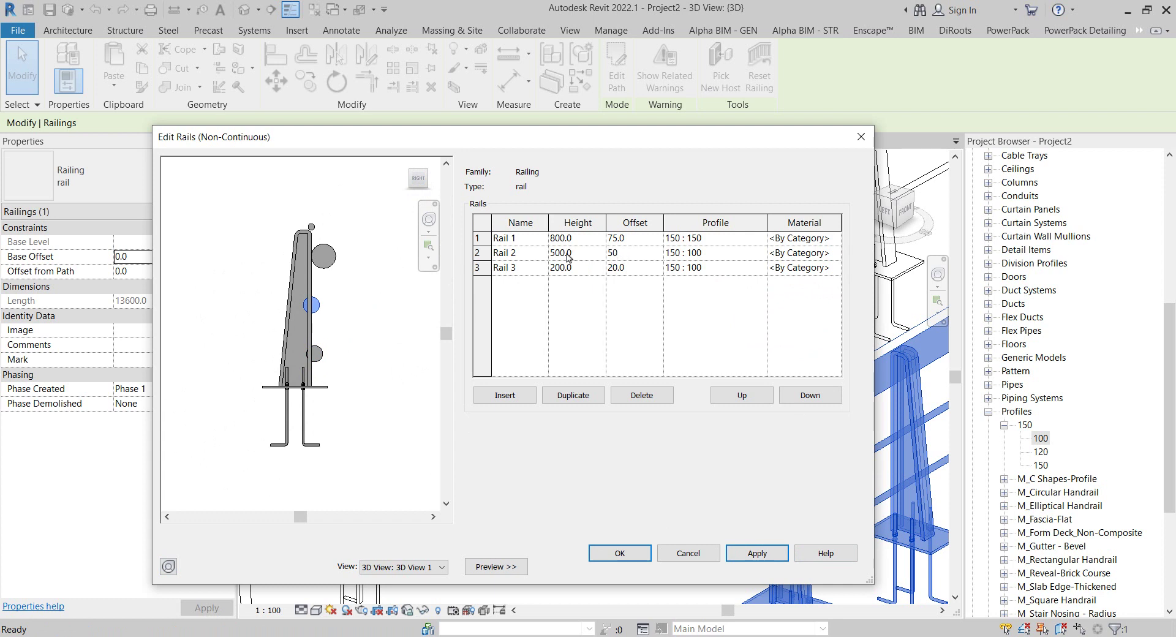
pyautogui.click(639, 269)
pyautogui.write('50')
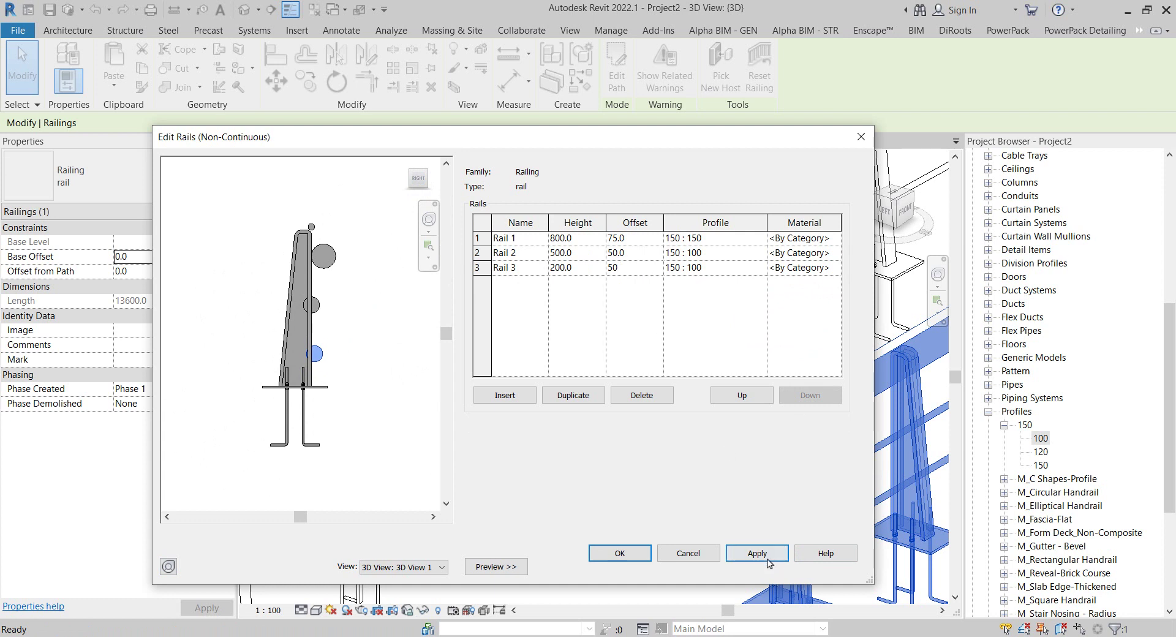
pyautogui.click(769, 560)
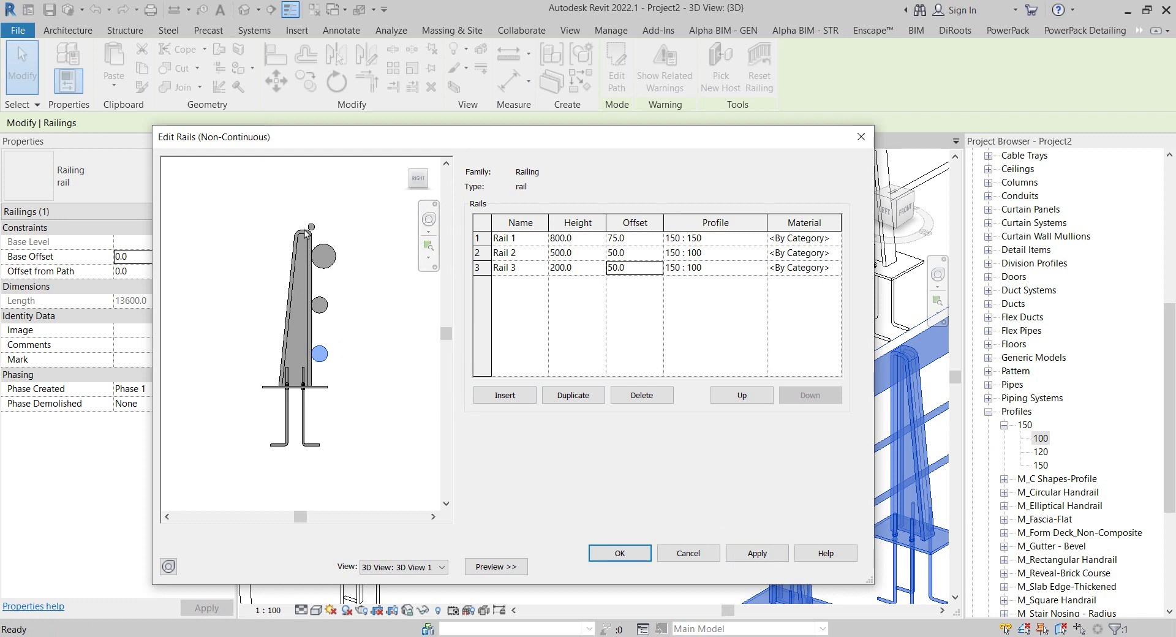
pyautogui.click(619, 553)
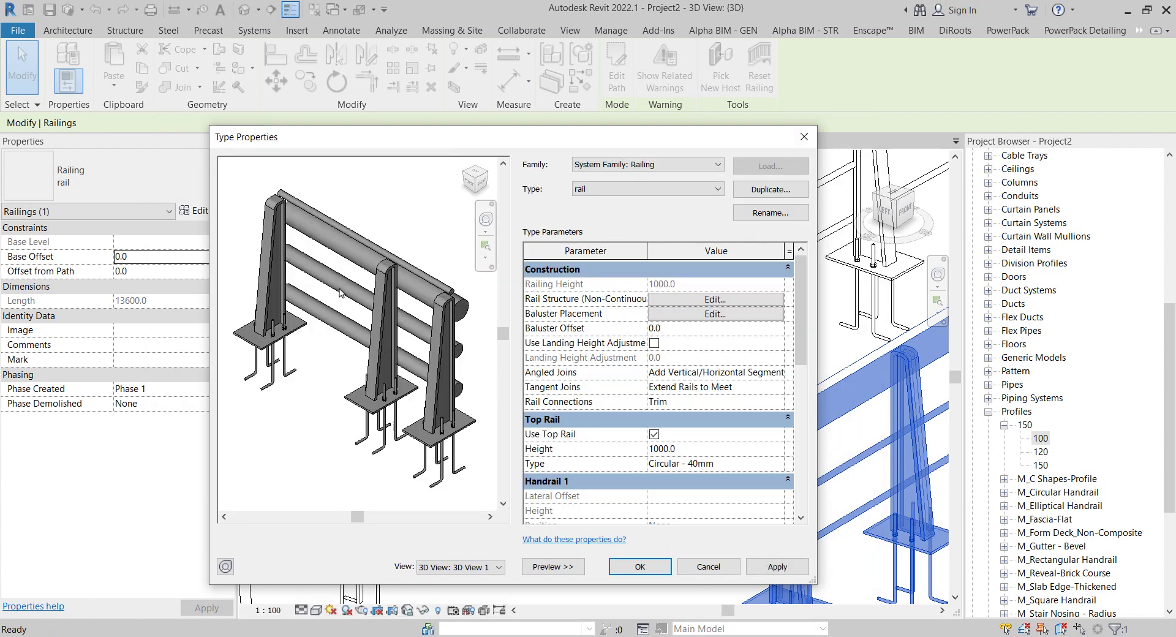
# - Lower the Top Rail Height to 950.0 and apply it
pyautogui.moveTo(431, 303)
pyautogui.keyDown('shift'); pyautogui.mouseDown(button='middle')
pyautogui.moveTo(270, 303)
pyautogui.moveTo(242, 328)
pyautogui.mouseUp(button='middle'); pyautogui.keyUp('shift')
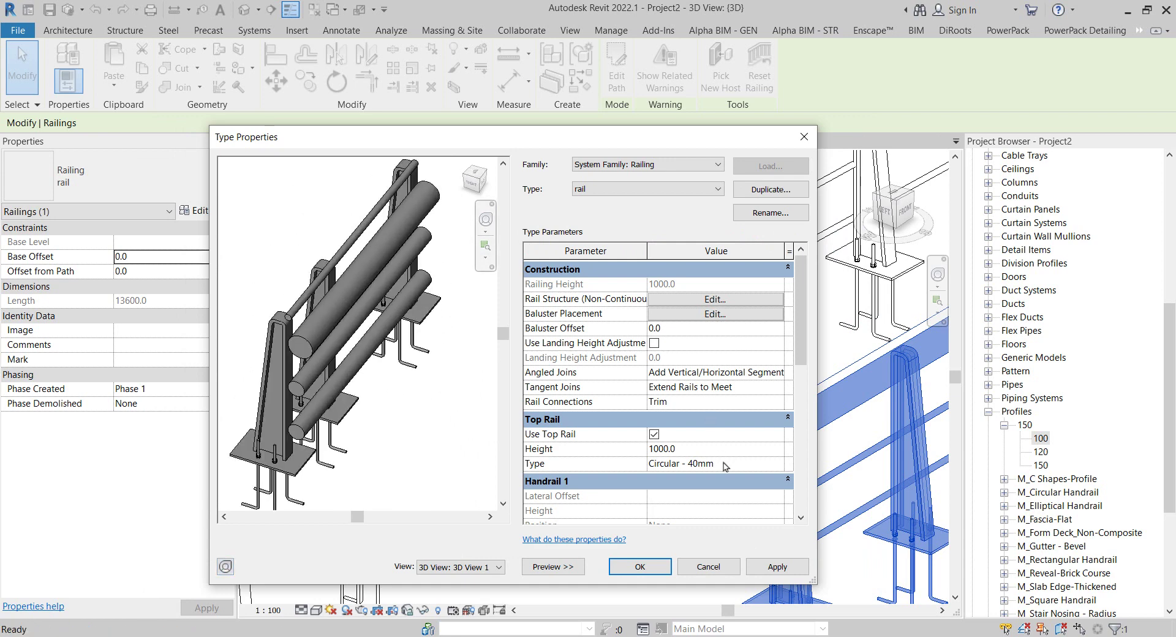
pyautogui.click(699, 453)
pyautogui.press('Right')
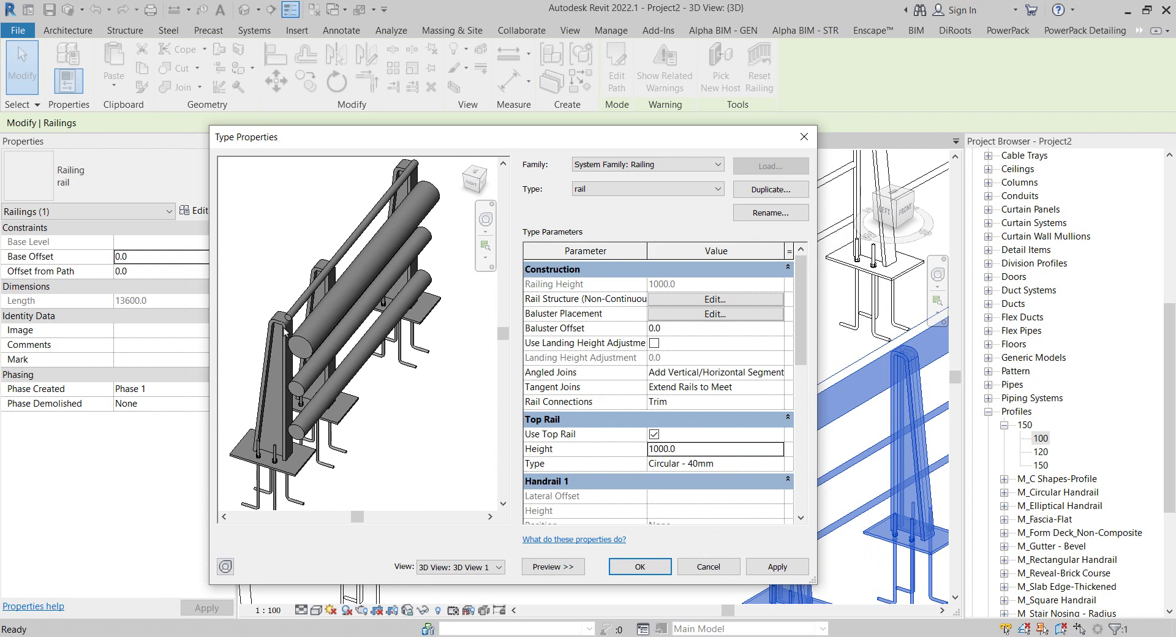
pyautogui.doubleClick(684, 449)
pyautogui.write('950')
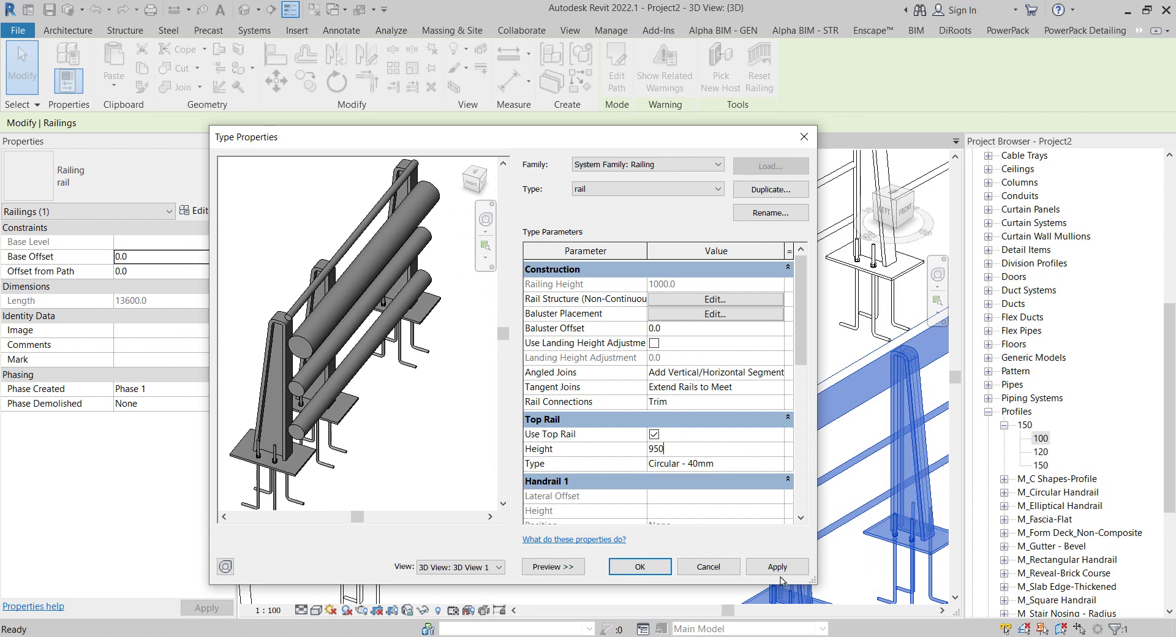
pyautogui.click(779, 573)
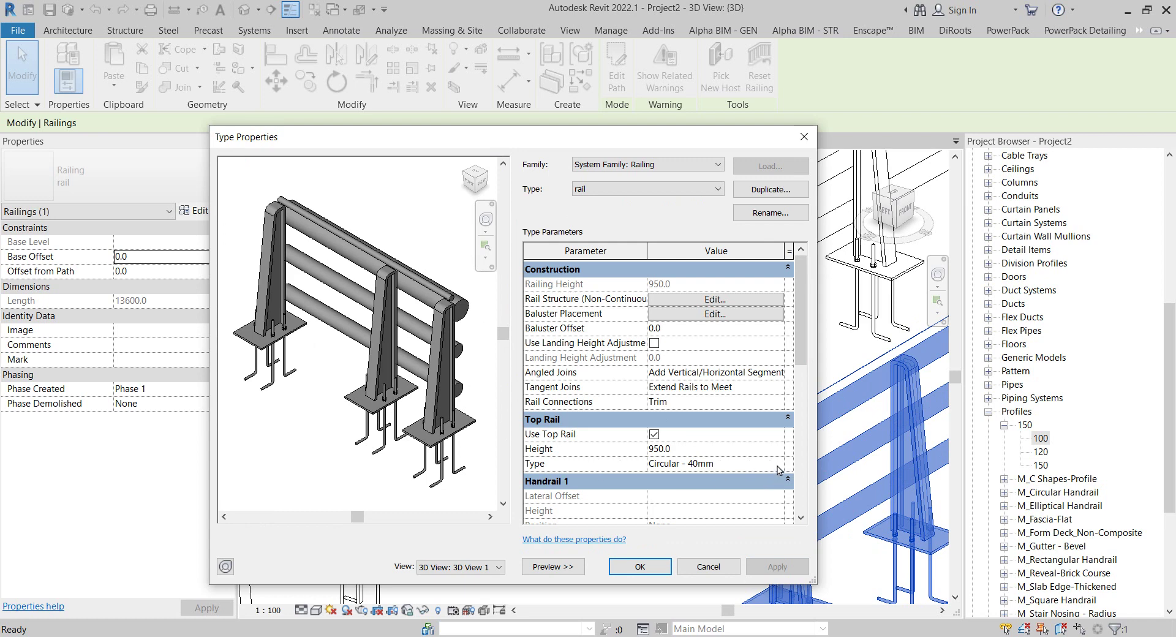
# - Duplicate the Circular - 40mm top rail type as '1' with the 150 : 100 profile
pyautogui.doubleClick(778, 464)
pyautogui.click(612, 193)
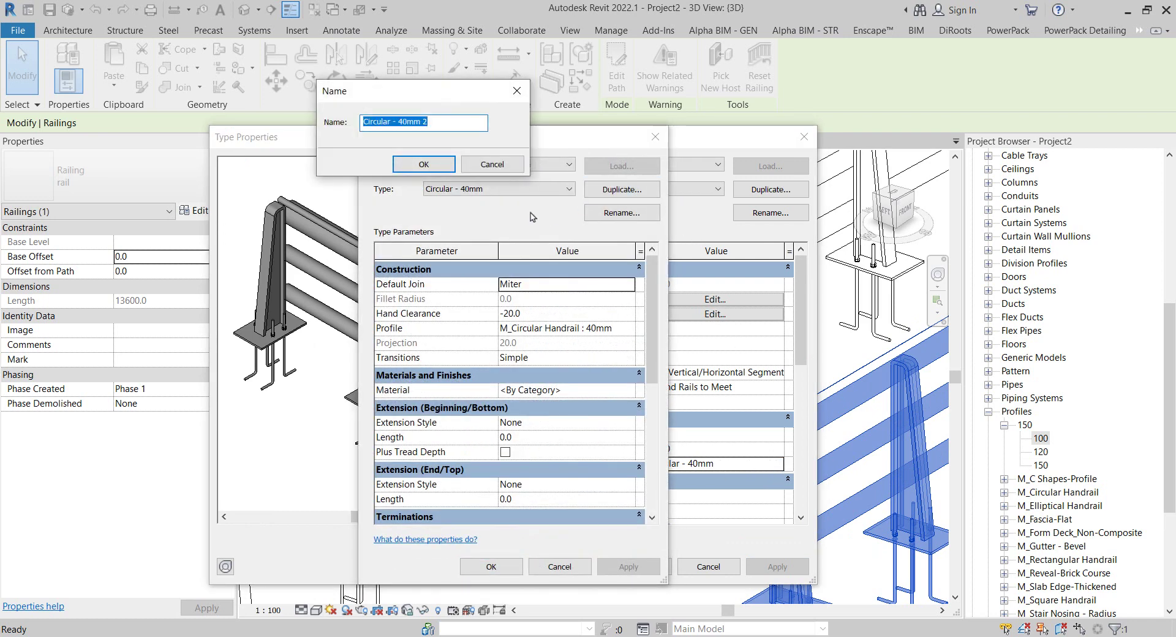
pyautogui.write('1')
pyautogui.press('Return')
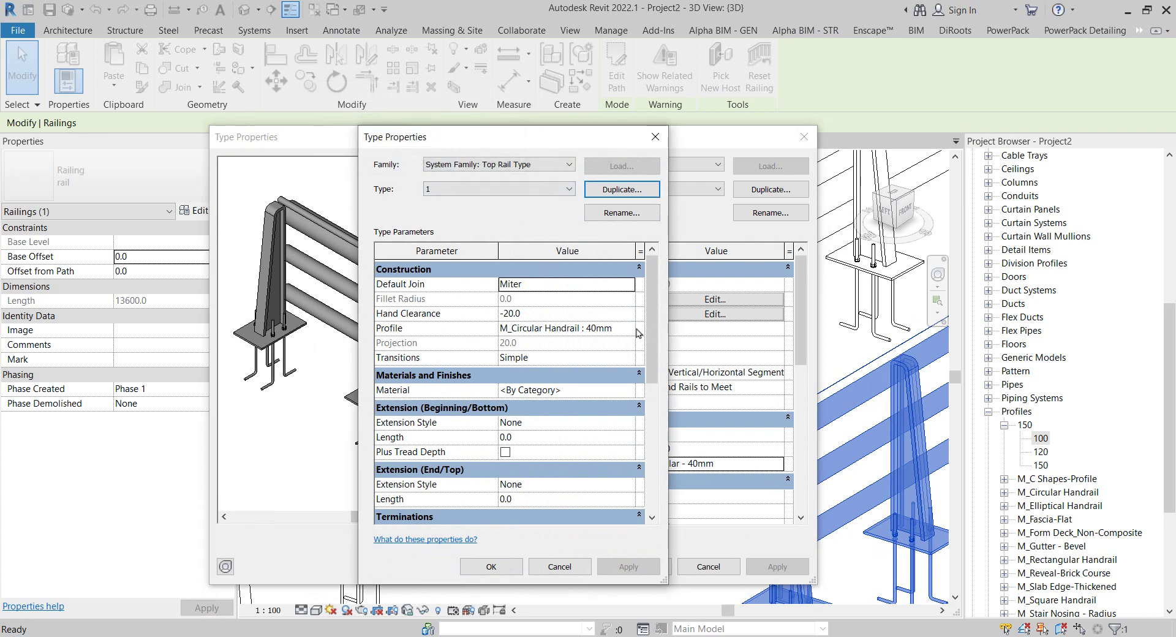
pyautogui.click(622, 330)
pyautogui.click(628, 329)
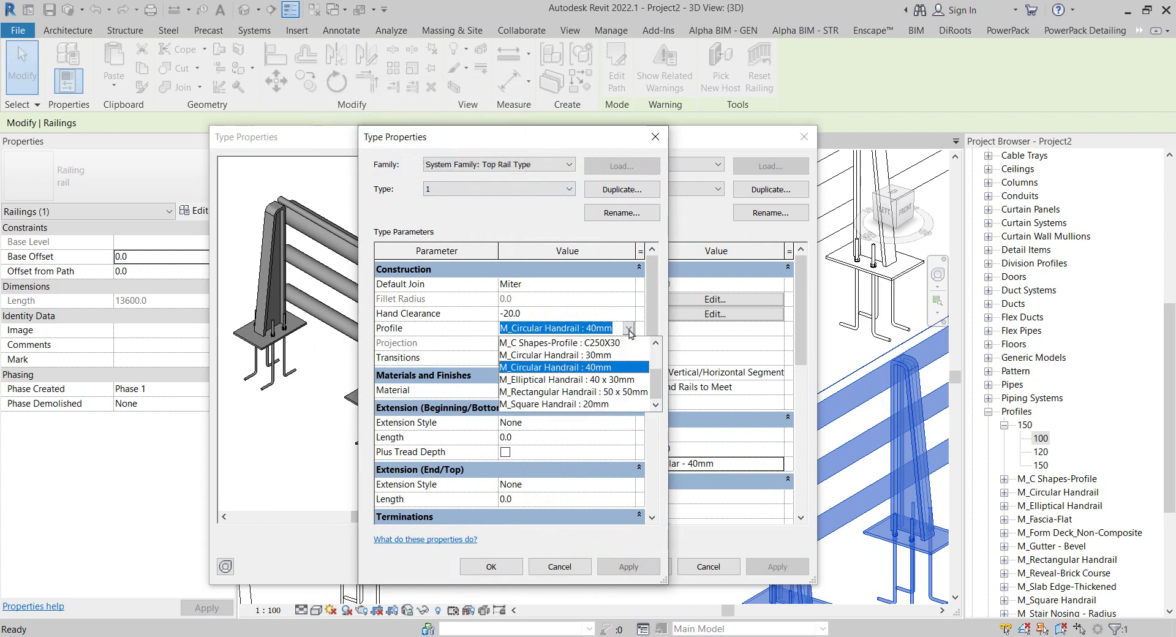
pyautogui.scroll(2, 600, 353)
pyautogui.click(549, 354)
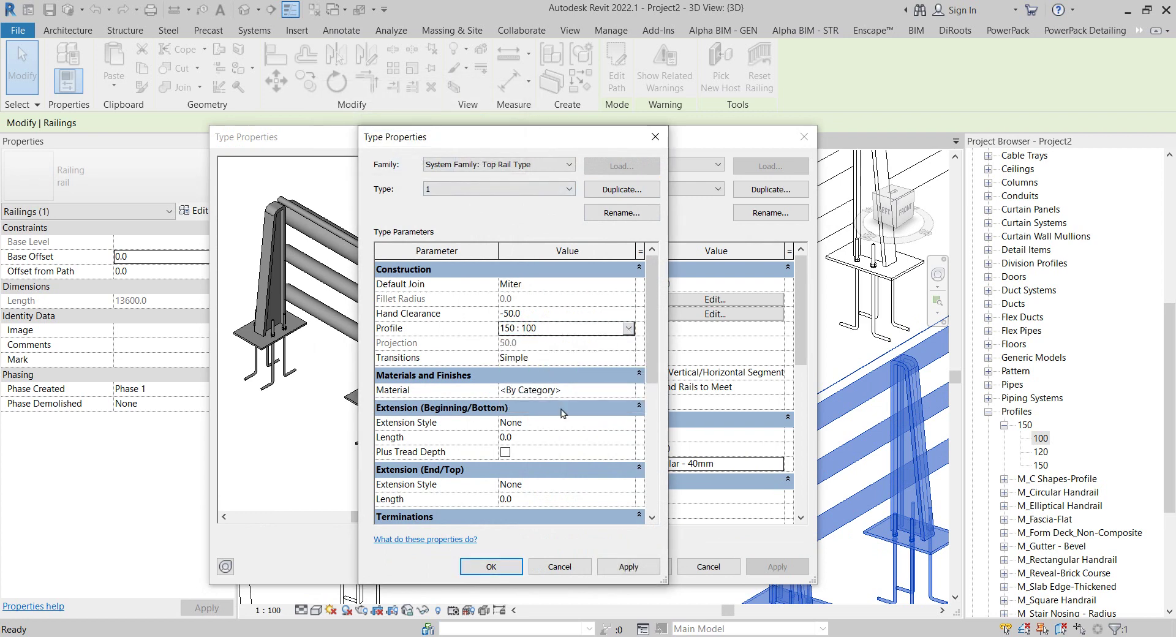
# - Apply top rail type '1' to the rail railing and close the type settings
pyautogui.click(627, 567)
pyautogui.click(487, 566)
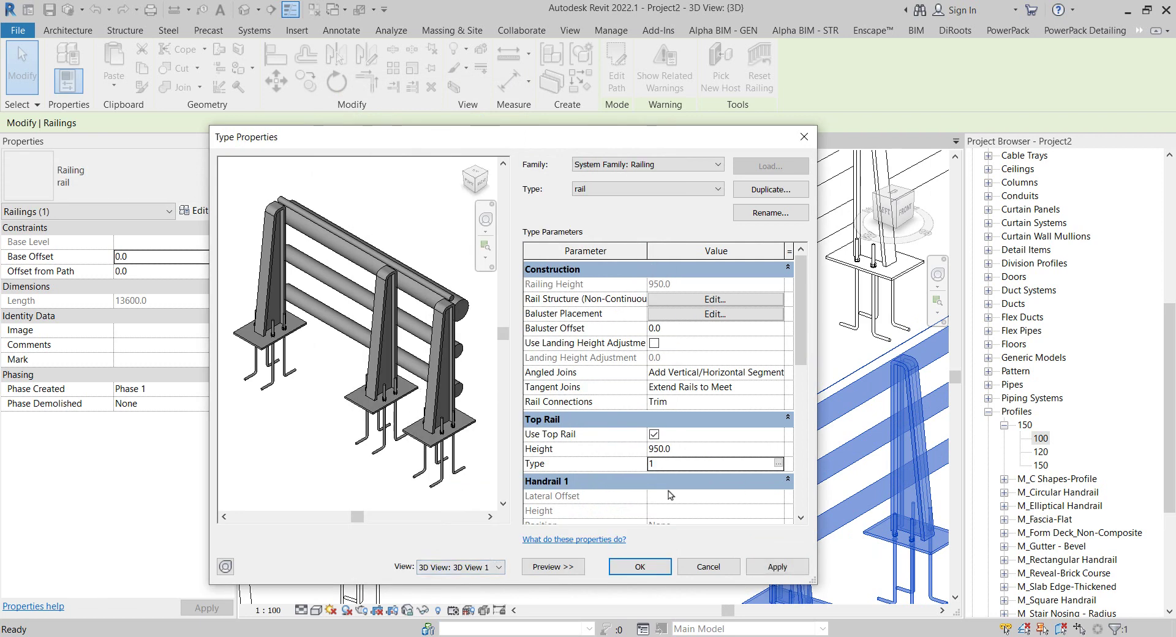
pyautogui.click(778, 567)
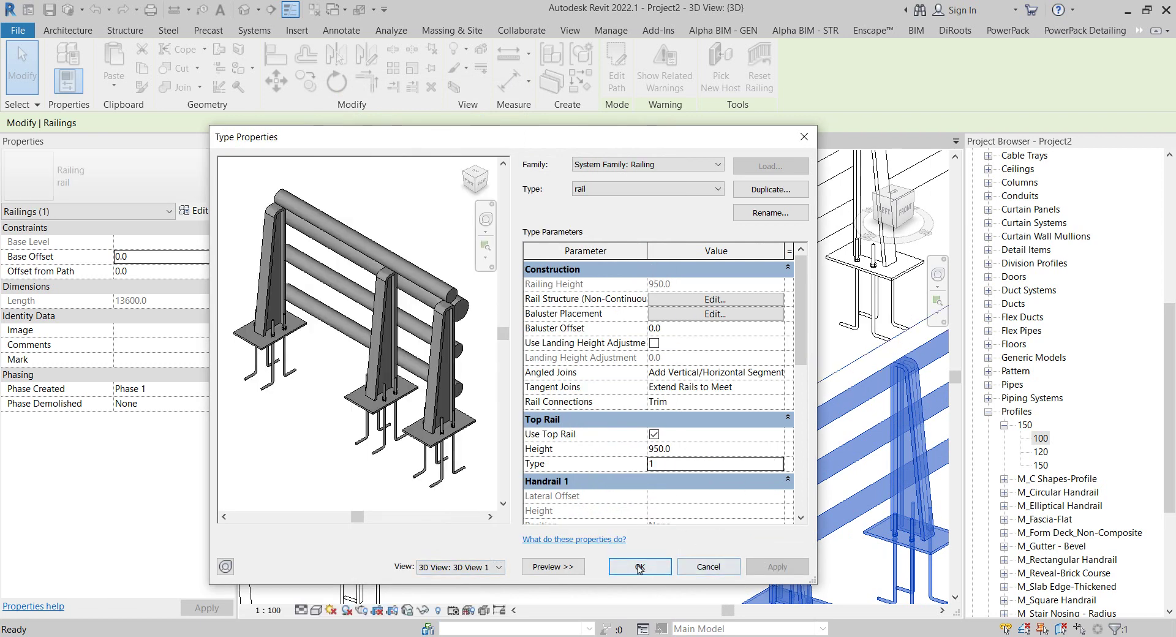
pyautogui.click(640, 567)
pyautogui.moveTo(674, 429)
pyautogui.mouseDown(button='middle')
pyautogui.moveTo(717, 522)
pyautogui.moveTo(549, 565)
pyautogui.mouseUp(button='middle')
pyautogui.click(716, 522)
pyautogui.click(571, 362)
pyautogui.scroll(-3, 572, 362)
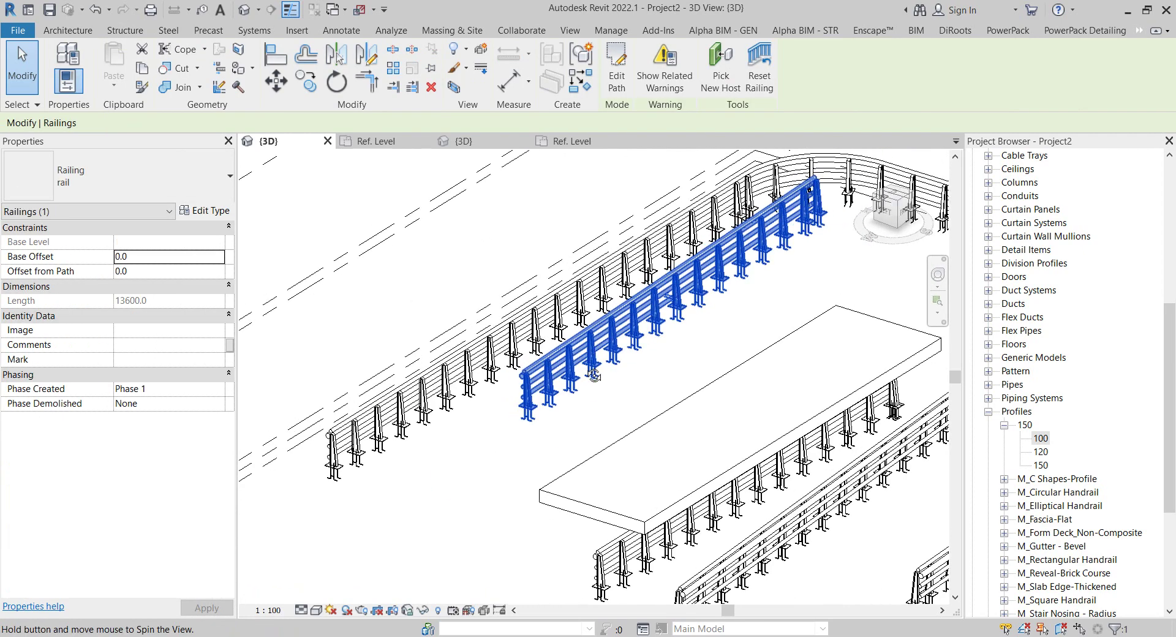
pyautogui.keyDown('shift'); pyautogui.moveTo(572, 362); pyautogui.dragTo(538, 415, button='middle'); pyautogui.keyUp('shift')
pyautogui.press('Escape')
pyautogui.scroll(3, 538, 414)
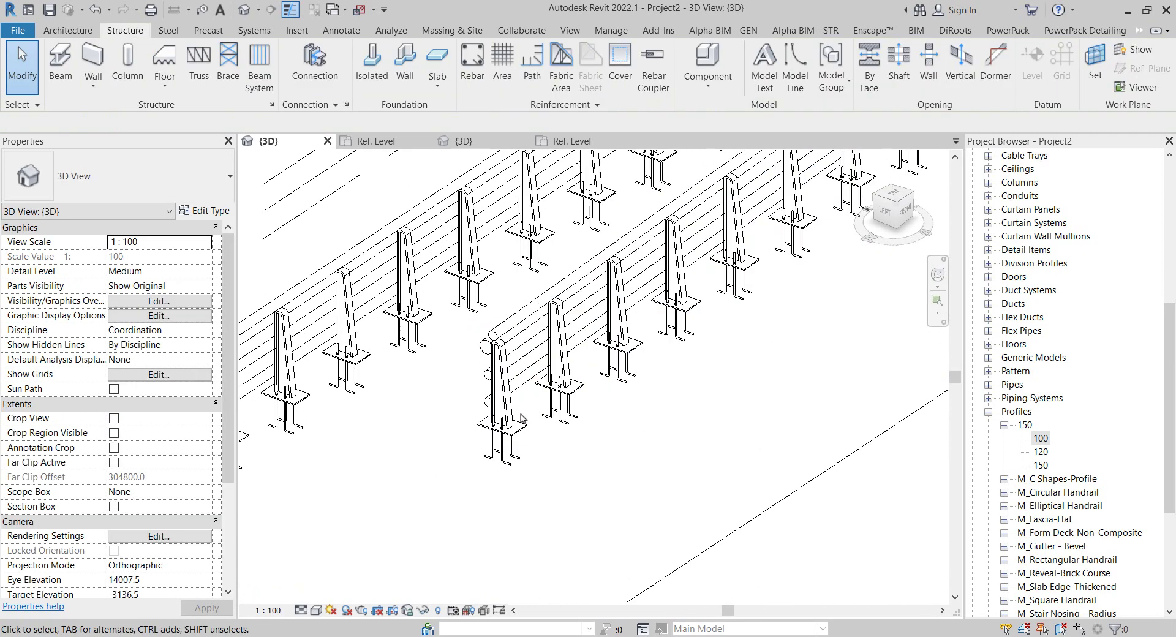
pyautogui.click(538, 414)
pyautogui.scroll(5, 538, 414)
pyautogui.moveTo(538, 414)
pyautogui.keyDown('shift'); pyautogui.mouseDown(button='middle')
pyautogui.moveTo(812, 417)
pyautogui.moveTo(693, 409)
pyautogui.mouseUp(button='middle'); pyautogui.keyUp('shift')
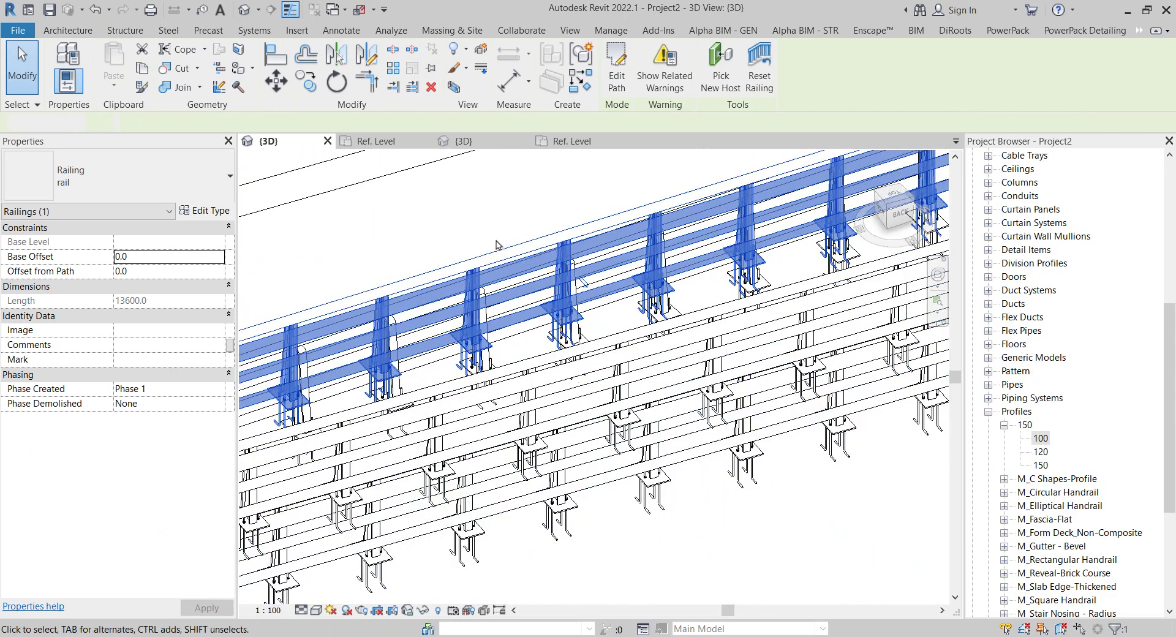
pyautogui.press('Escape')
pyautogui.keyDown('shift'); pyautogui.moveTo(692, 409); pyautogui.dragTo(386, 307, button='middle'); pyautogui.keyUp('shift')
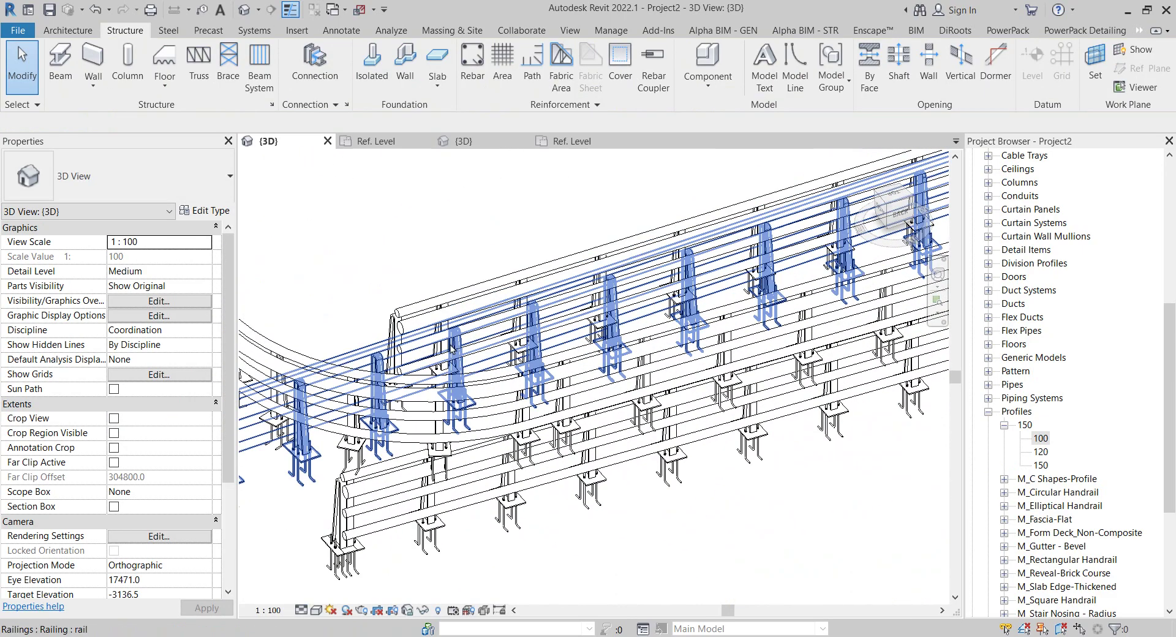
pyautogui.scroll(5, 398, 251)
pyautogui.scroll(-5, 394, 237)
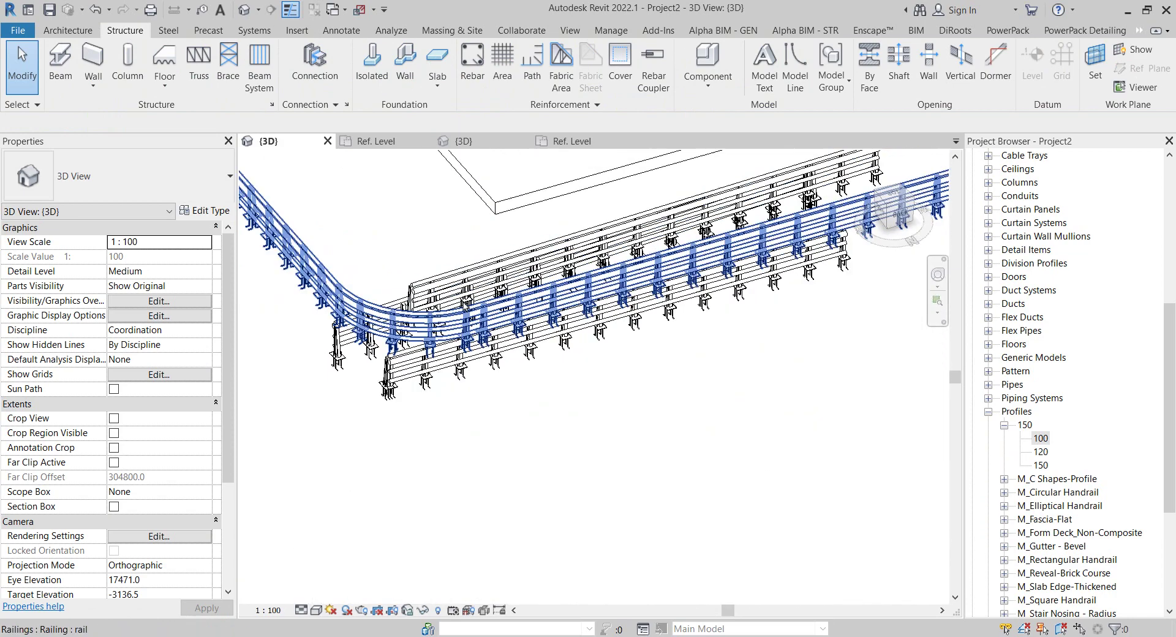
pyautogui.moveTo(527, 356)
pyautogui.mouseDown(button='middle')
pyautogui.moveTo(551, 399)
pyautogui.moveTo(117, 418)
pyautogui.mouseUp(button='middle')
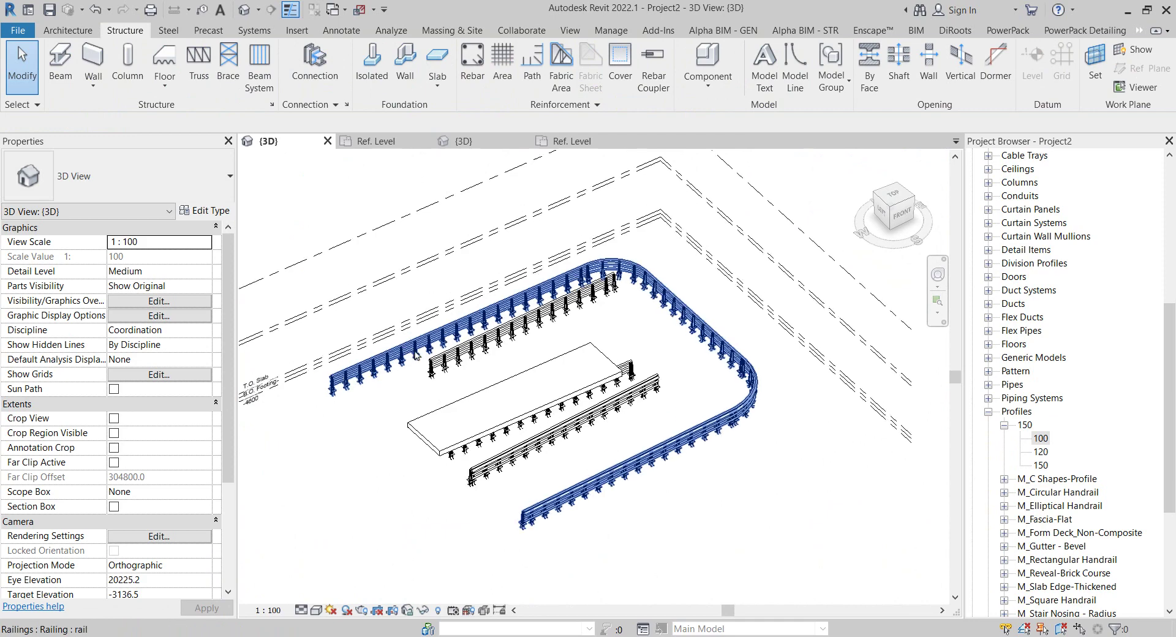
pyautogui.scroll(2, 612, 359)
pyautogui.scroll(3, 611, 359)
pyautogui.moveTo(614, 359)
pyautogui.mouseDown(button='middle')
pyautogui.moveTo(744, 437)
pyautogui.moveTo(678, 324)
pyautogui.moveTo(464, 436)
pyautogui.mouseUp(button='middle')
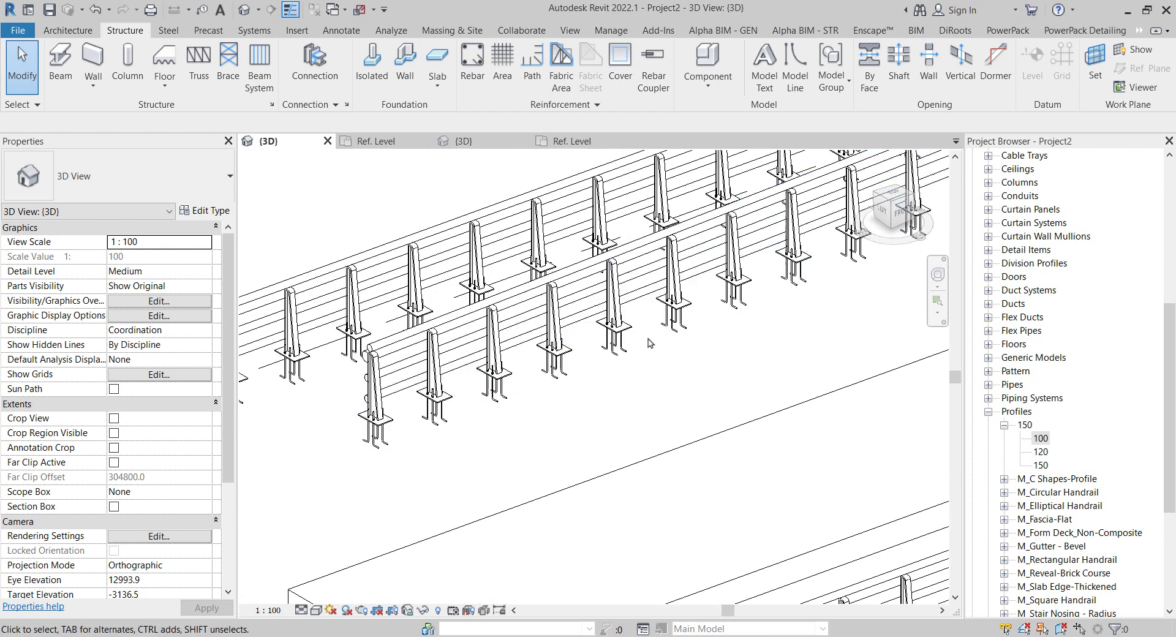
pyautogui.scroll(2, 320, 462)
pyautogui.scroll(2, 355, 429)
pyautogui.scroll(2, 404, 375)
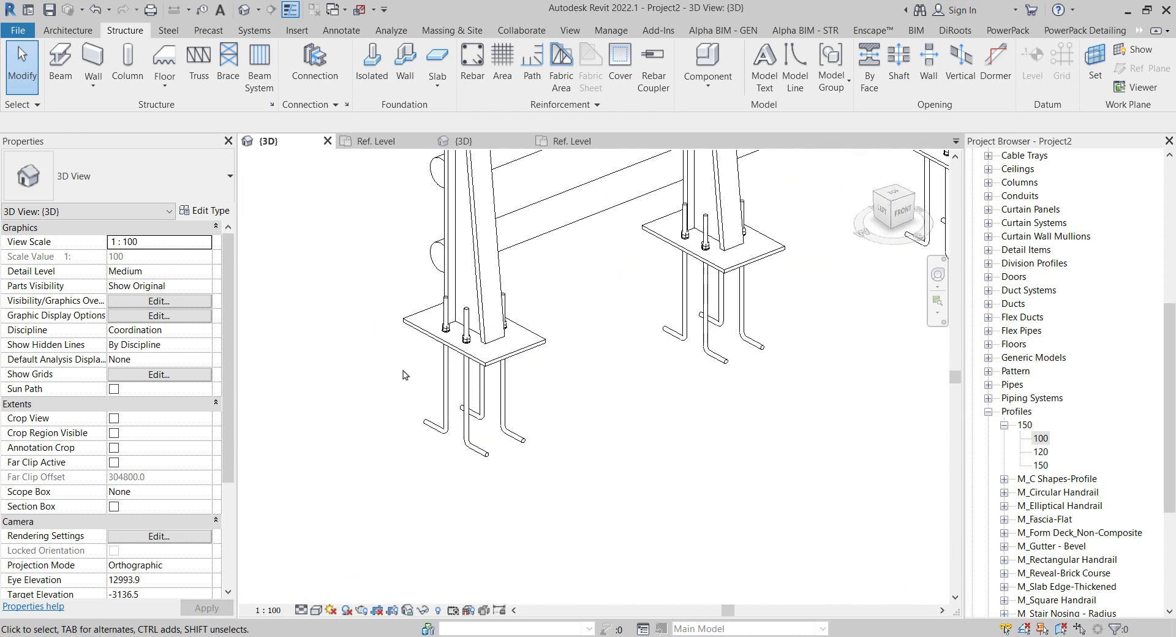